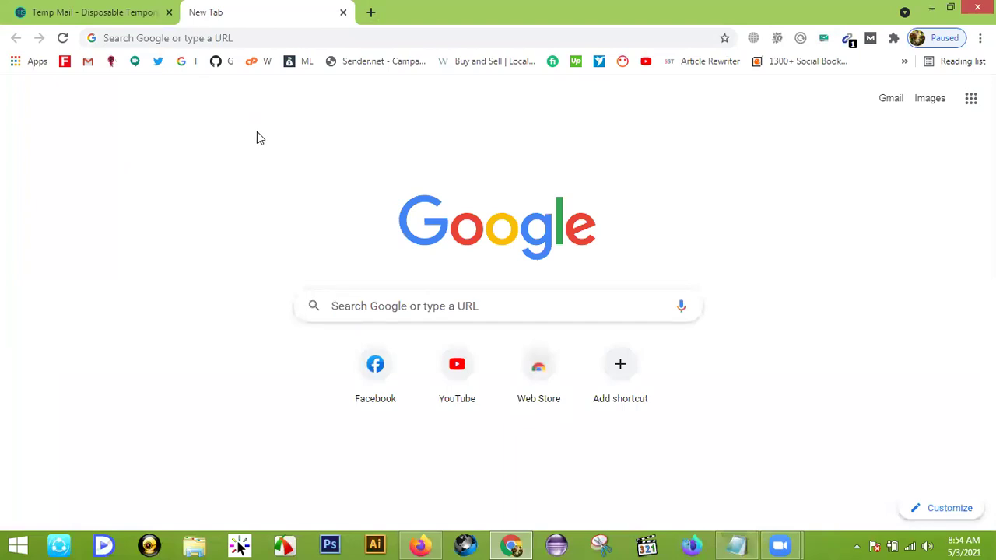
# - Go to pinterest.com by typing 'pinterest' in the new tab's address bar
pyautogui.click(242, 40)
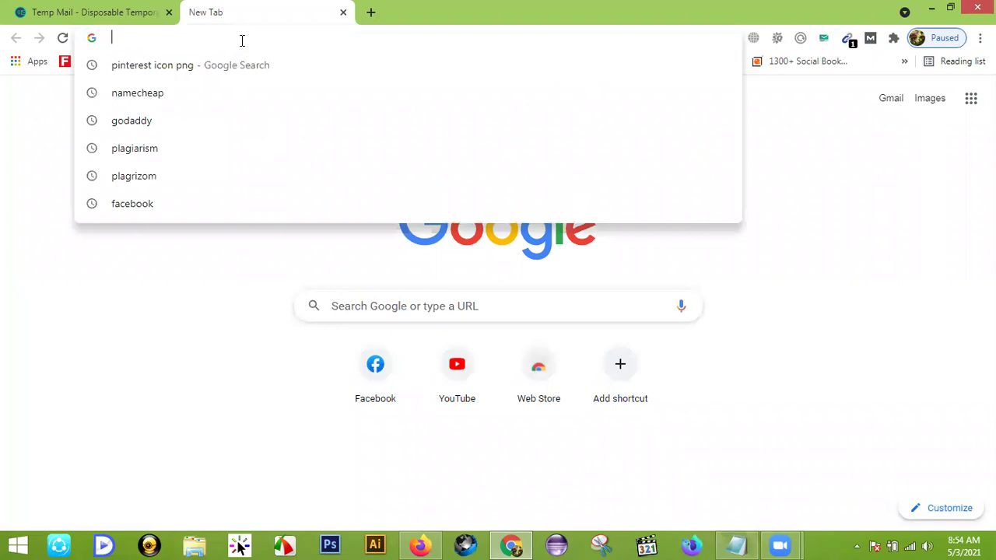
pyautogui.write('pinter')
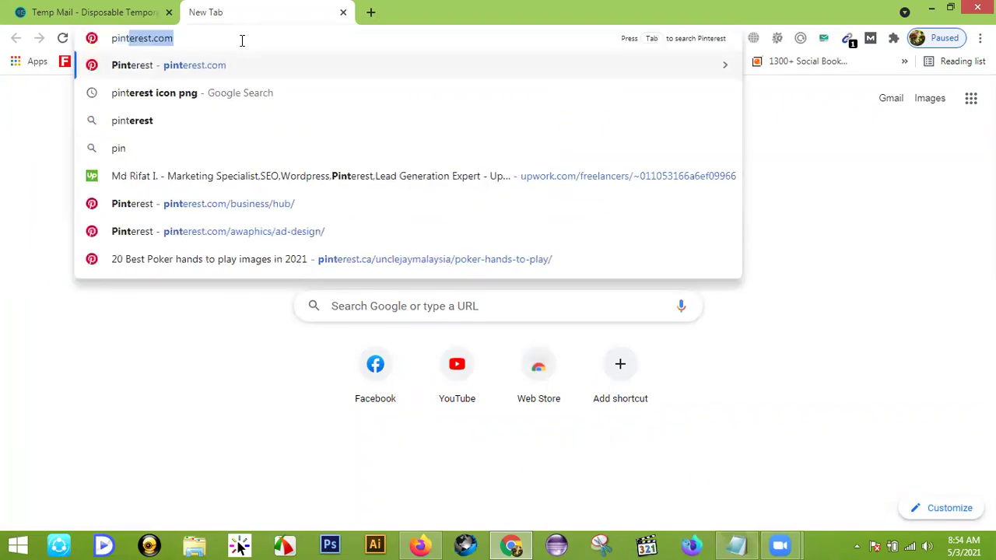
pyautogui.write('est')
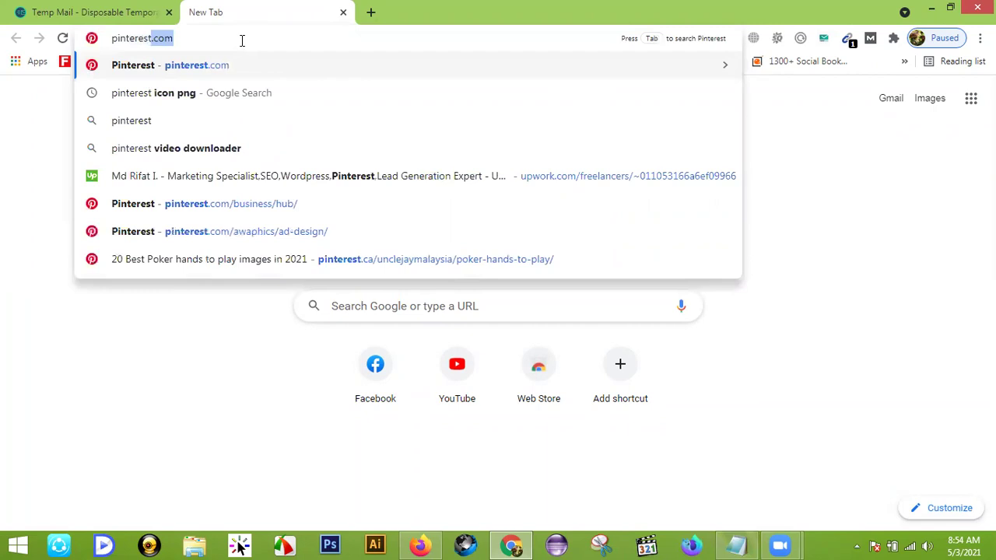
pyautogui.press('Return')
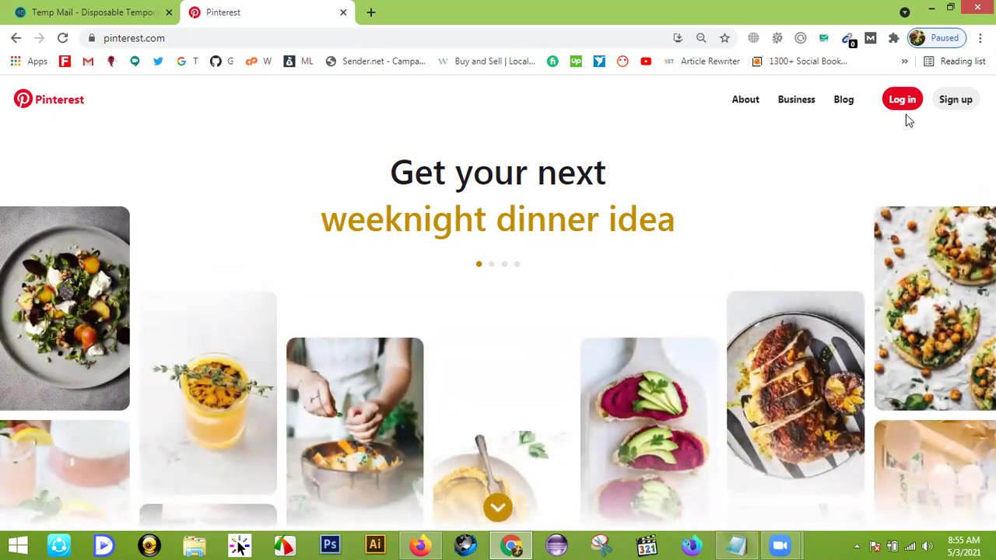
# - Open Pinterest's sign-up form, close the Temp Mail tab, and regenerate the TempMail address twice
pyautogui.click(957, 100)
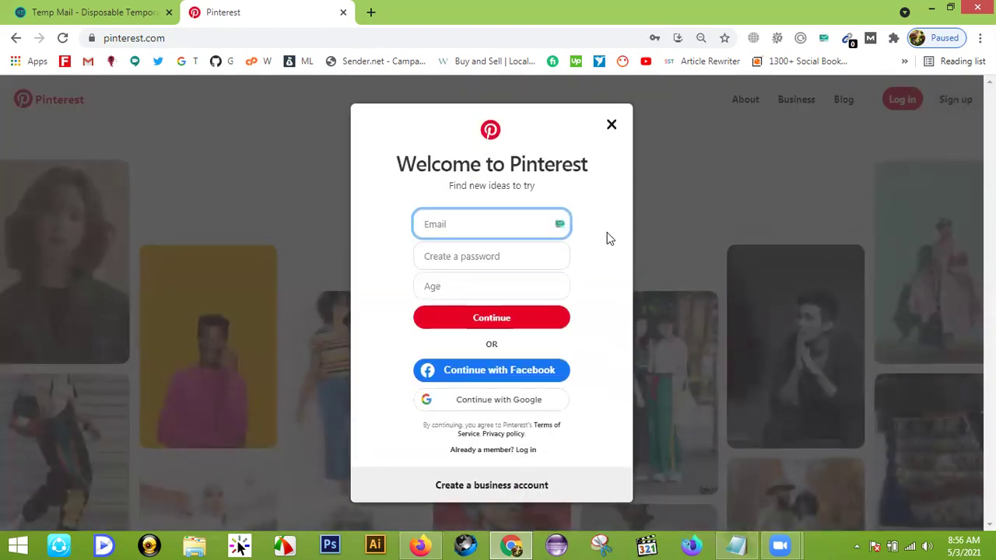
pyautogui.click(169, 12)
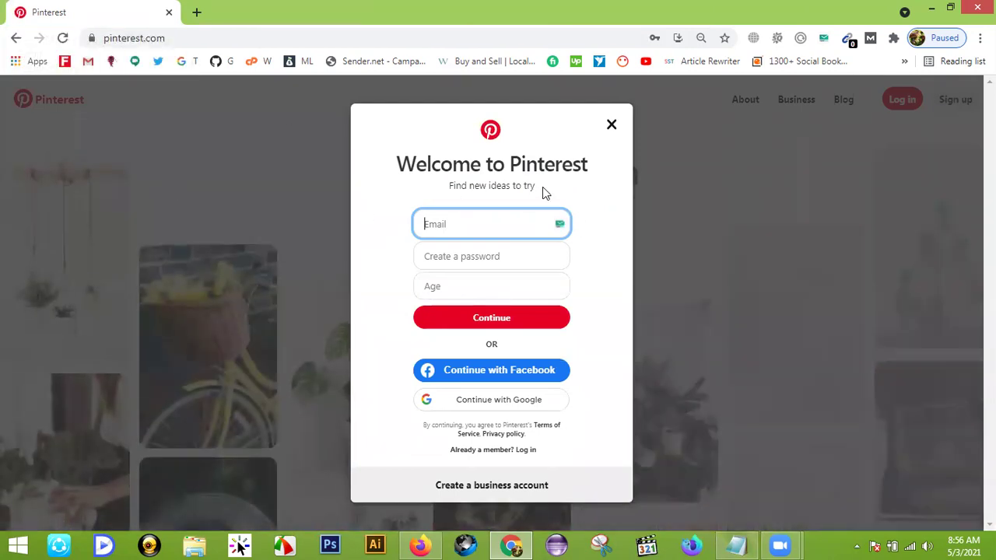
pyautogui.click(824, 38)
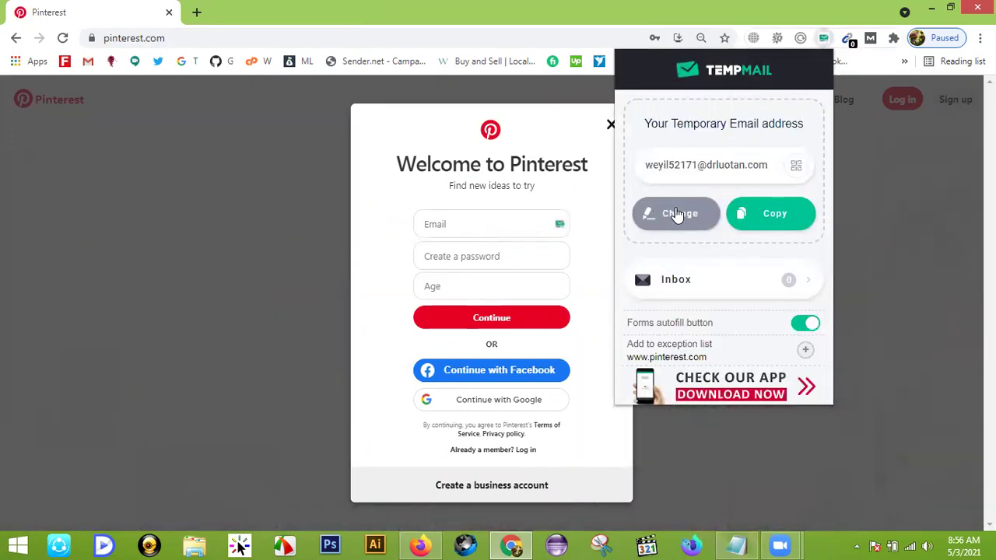
pyautogui.click(678, 215)
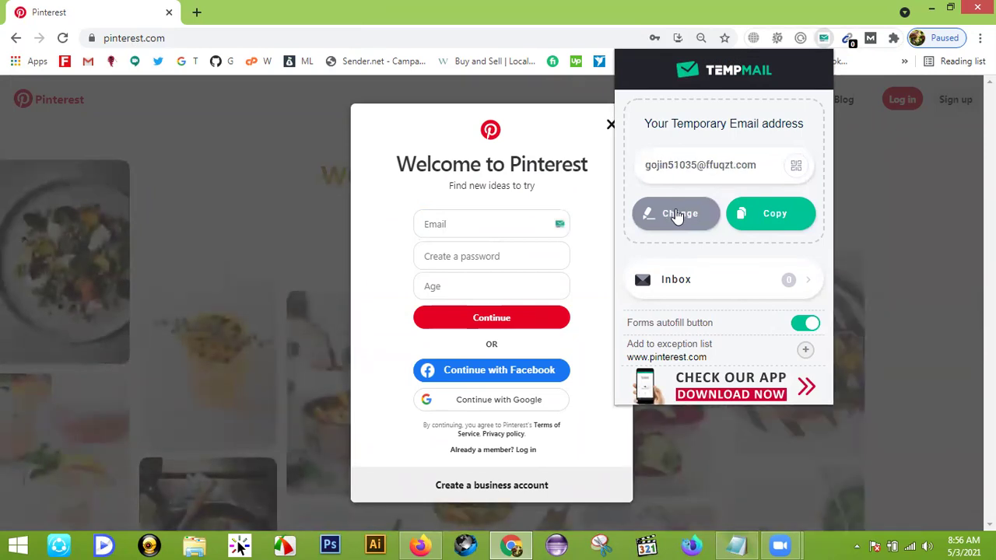
pyautogui.click(678, 215)
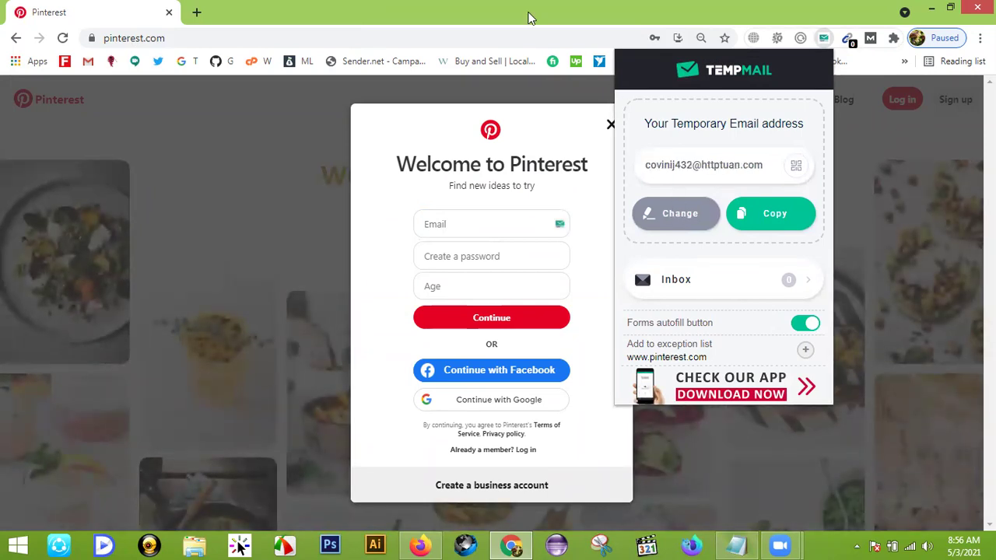
pyautogui.click(505, 6)
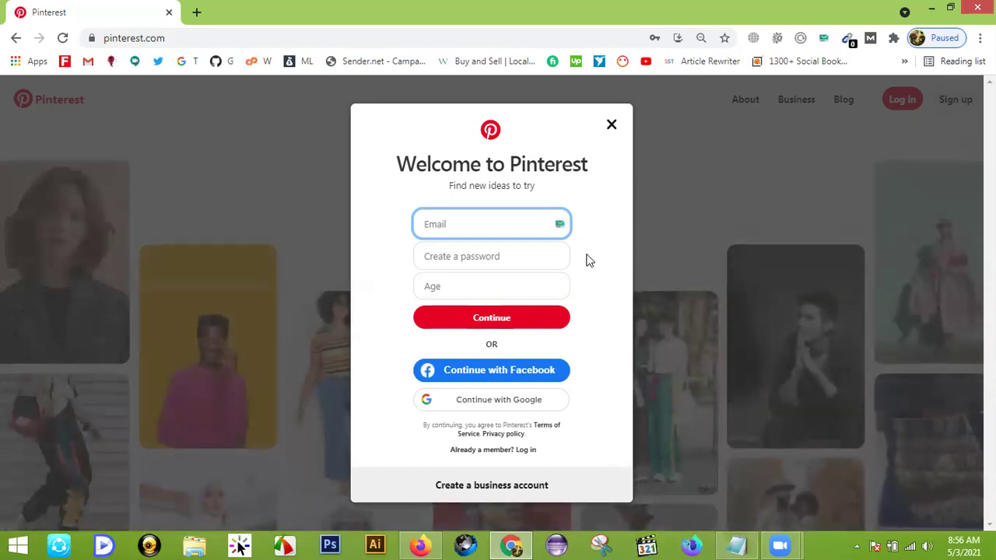
# - Fill the Email field with the temporary address from the TempMail autofill
pyautogui.click(599, 254)
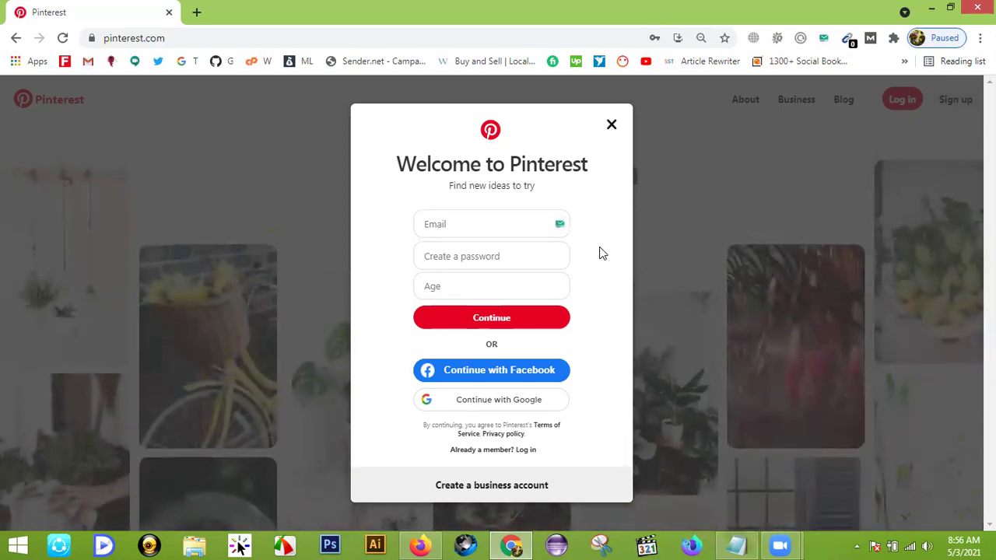
pyautogui.click(560, 226)
pyautogui.hotkey('ctrl', 'v')
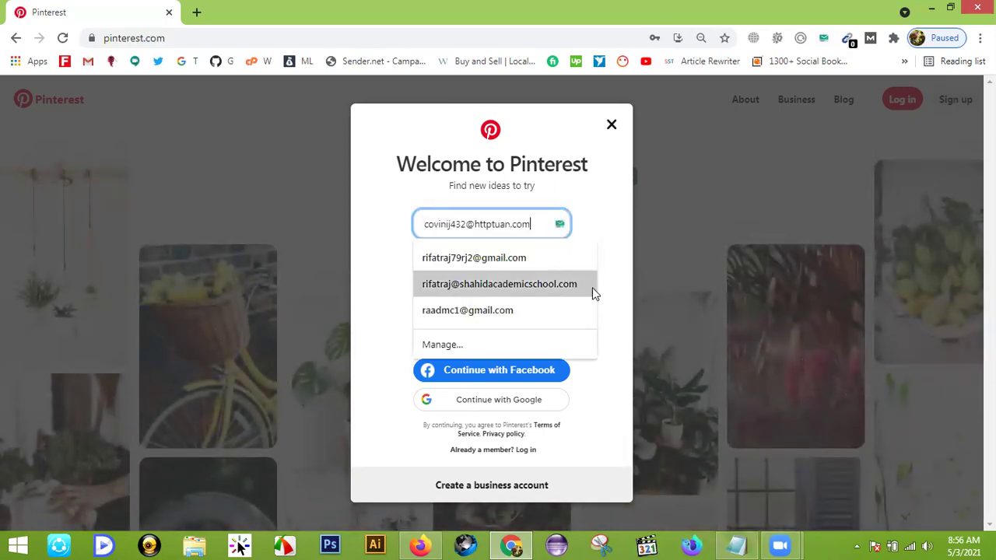
pyautogui.click(592, 188)
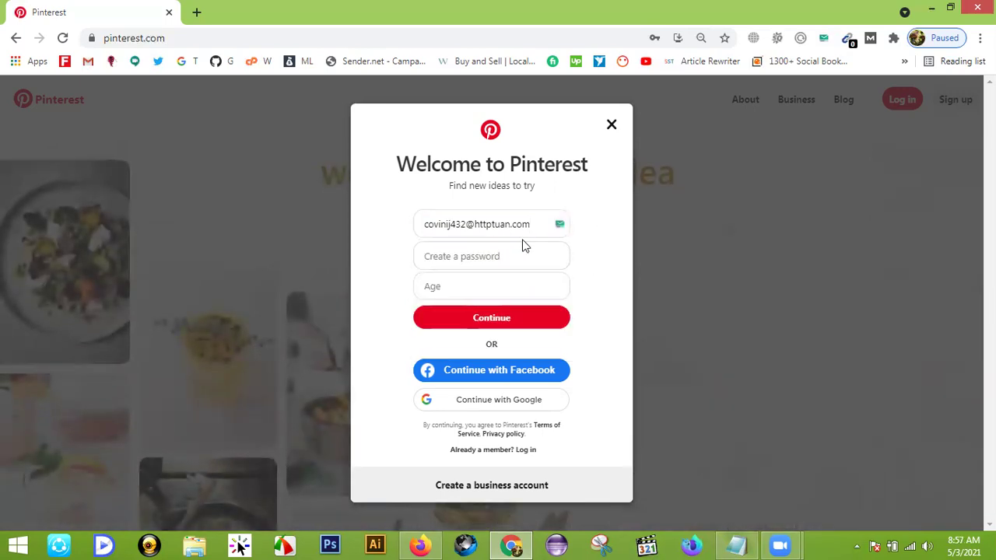
pyautogui.click(474, 225)
pyautogui.moveTo(459, 225); pyautogui.dragTo(430, 225)
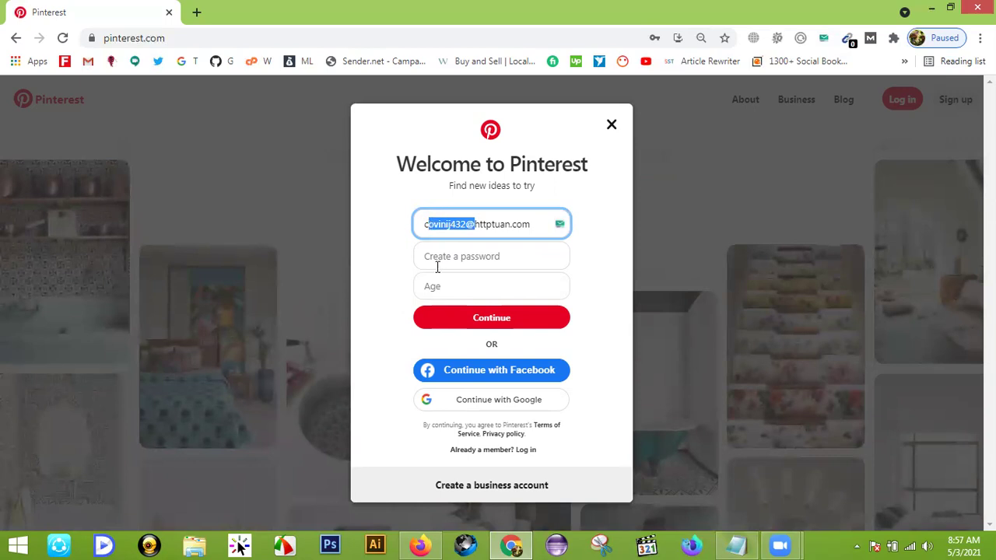
# - Type the account password into the password field
pyautogui.click(437, 257)
pyautogui.write('•')
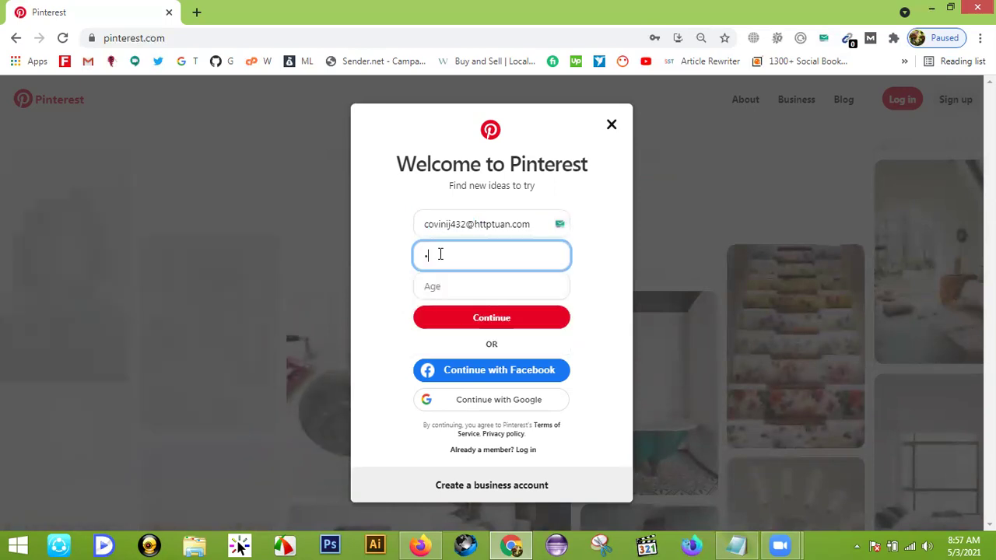
pyautogui.write('••••••••••')
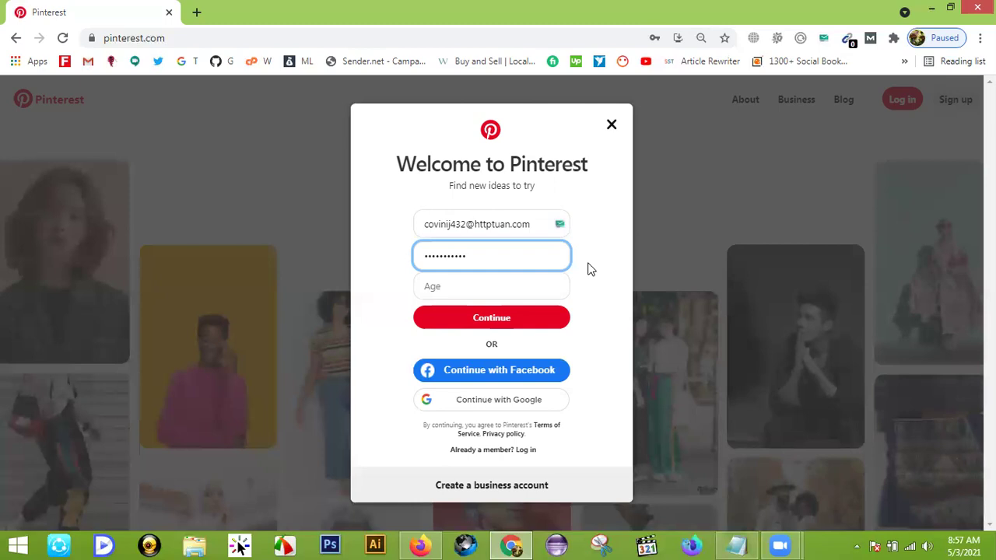
pyautogui.click(599, 282)
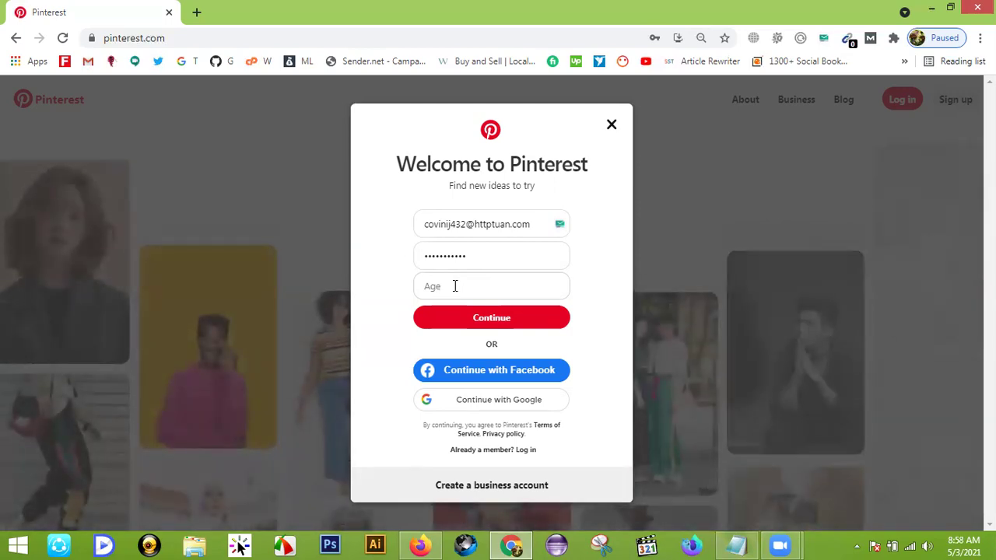
# - Enter 26 as the age on the sign-up form
pyautogui.click(456, 286)
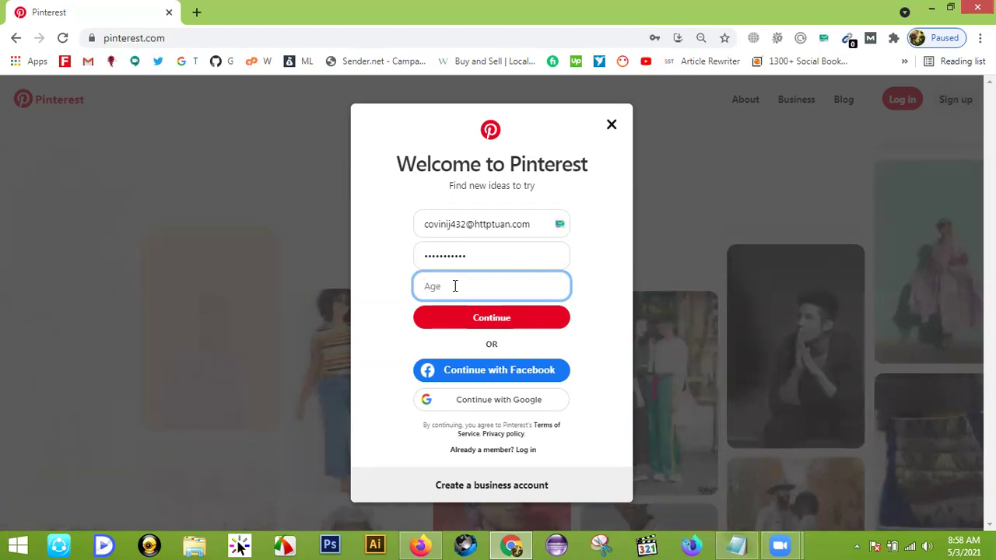
pyautogui.write('26')
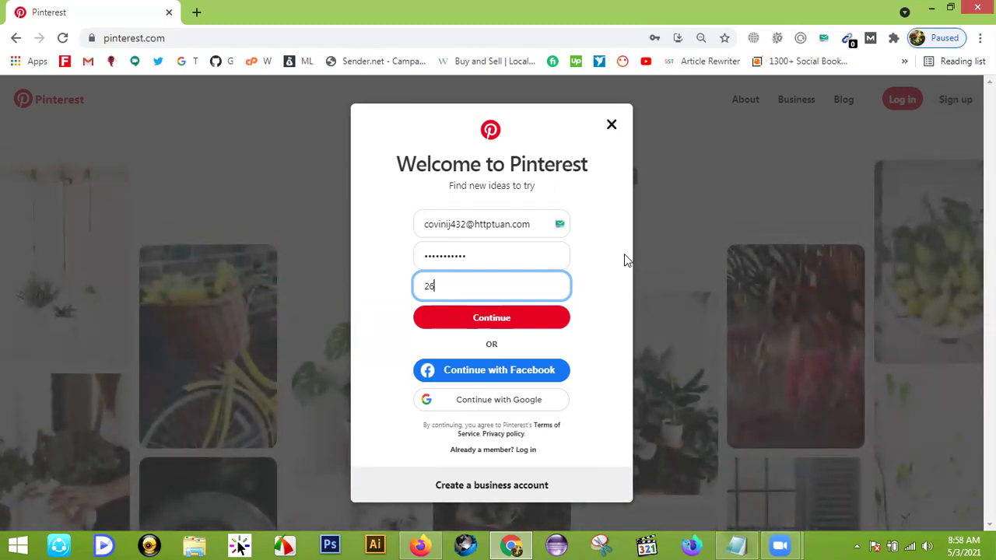
pyautogui.click(489, 323)
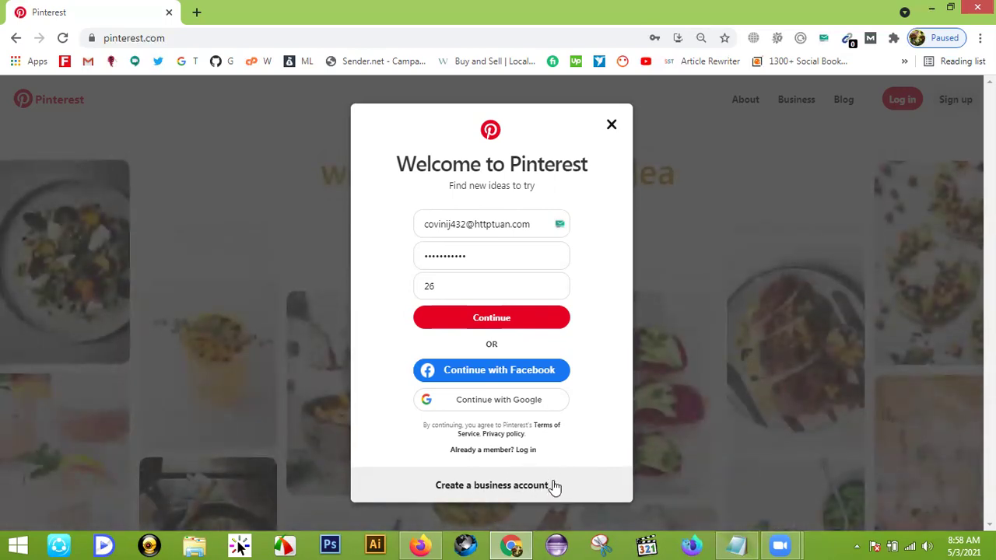
# - Switch to the 'Grow your business' form and delete the autofilled email and password
pyautogui.click(496, 486)
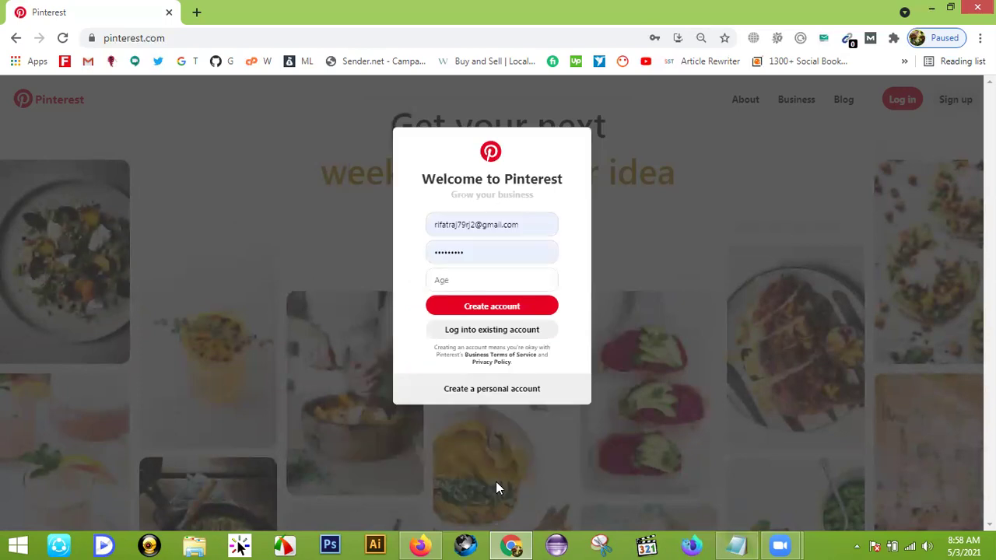
pyautogui.moveTo(529, 224); pyautogui.dragTo(417, 223)
pyautogui.press('BackSpace')
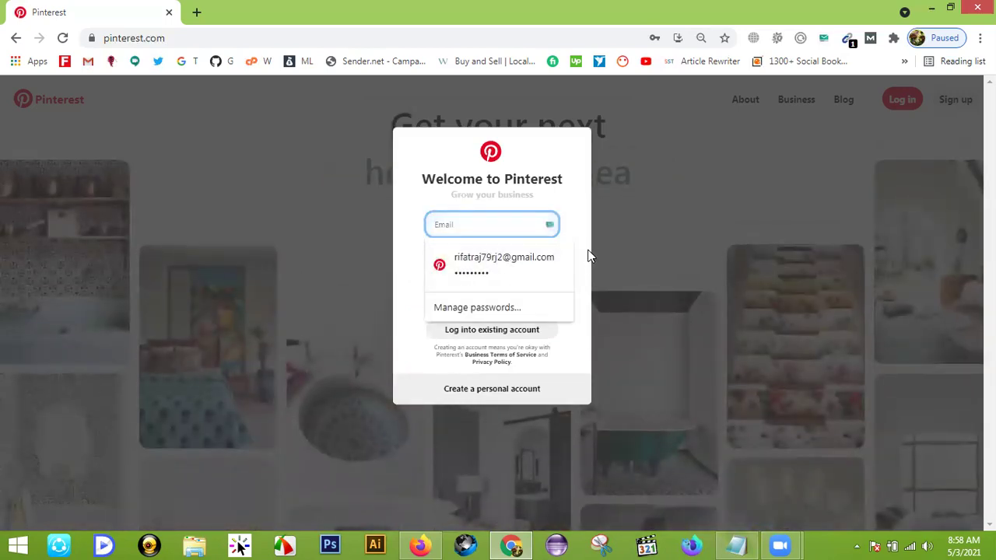
pyautogui.click(582, 227)
pyautogui.moveTo(501, 251); pyautogui.dragTo(407, 248)
pyautogui.press('BackSpace')
pyautogui.click(428, 182)
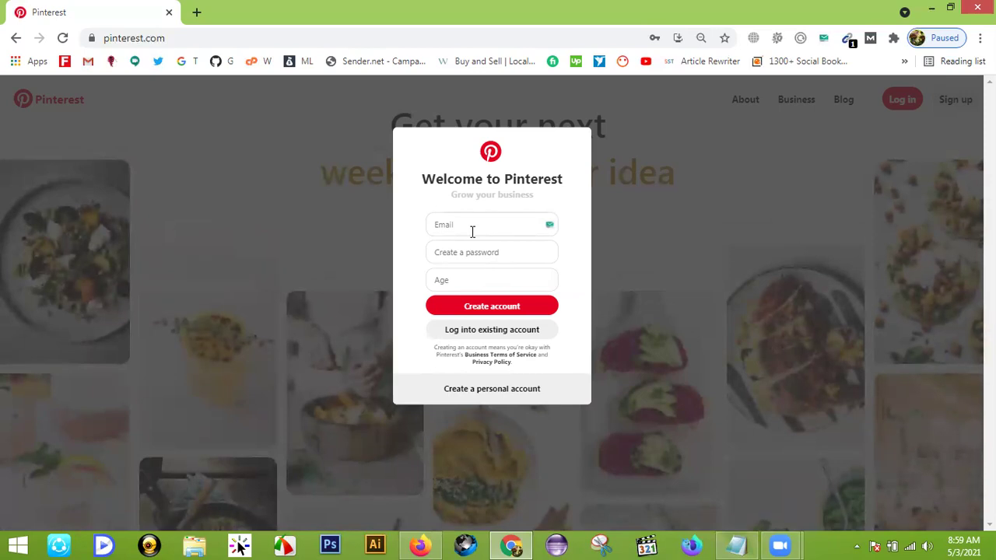
# - Return to the personal sign-up form and autofill the temporary e-mail address
pyautogui.click(484, 394)
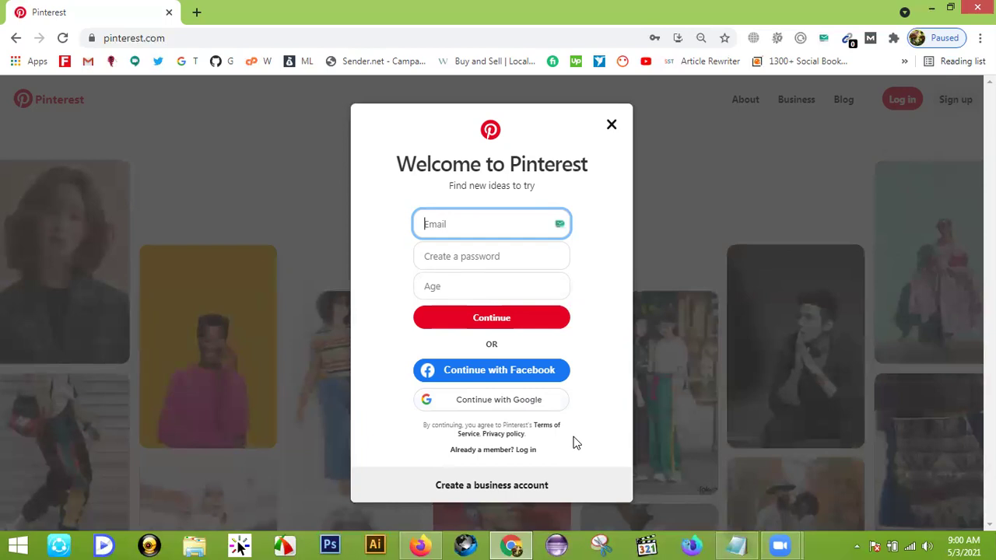
pyautogui.click(585, 253)
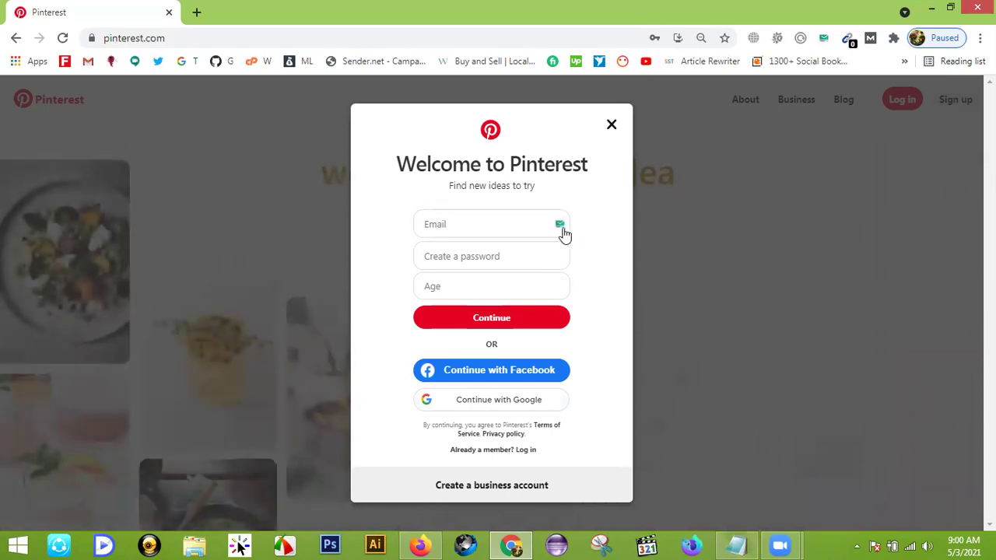
pyautogui.click(560, 226)
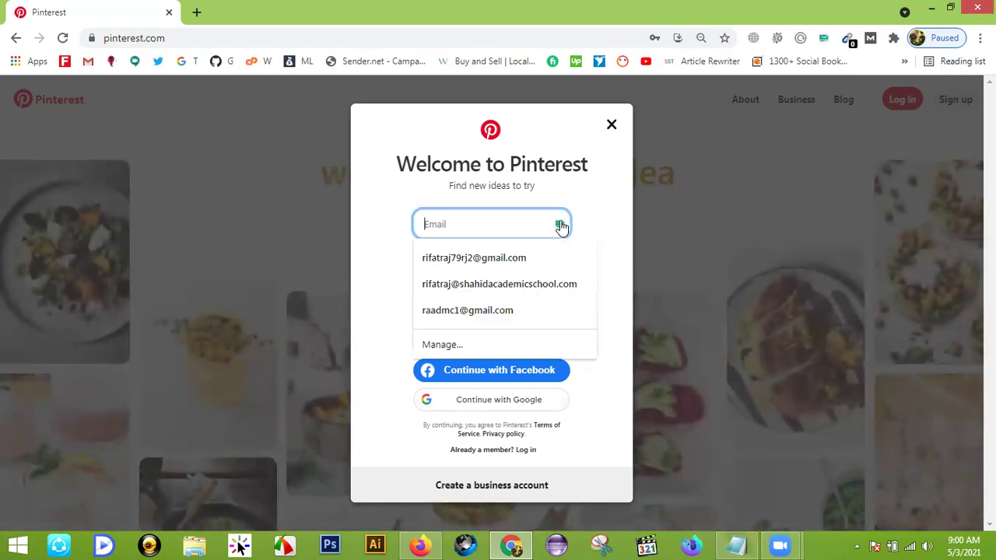
pyautogui.click(611, 192)
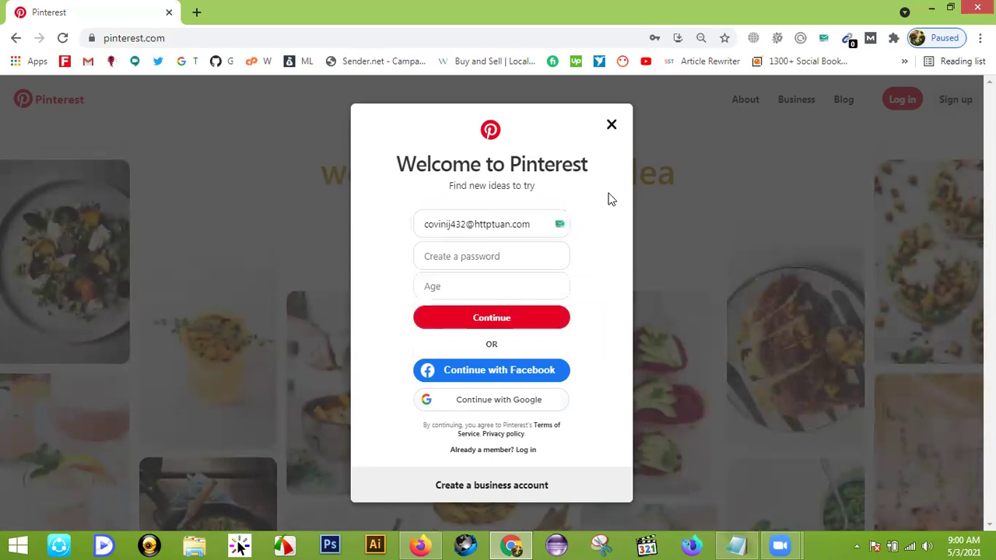
# - Enter the account password and age 26, then submit the sign-up form
pyautogui.click(451, 257)
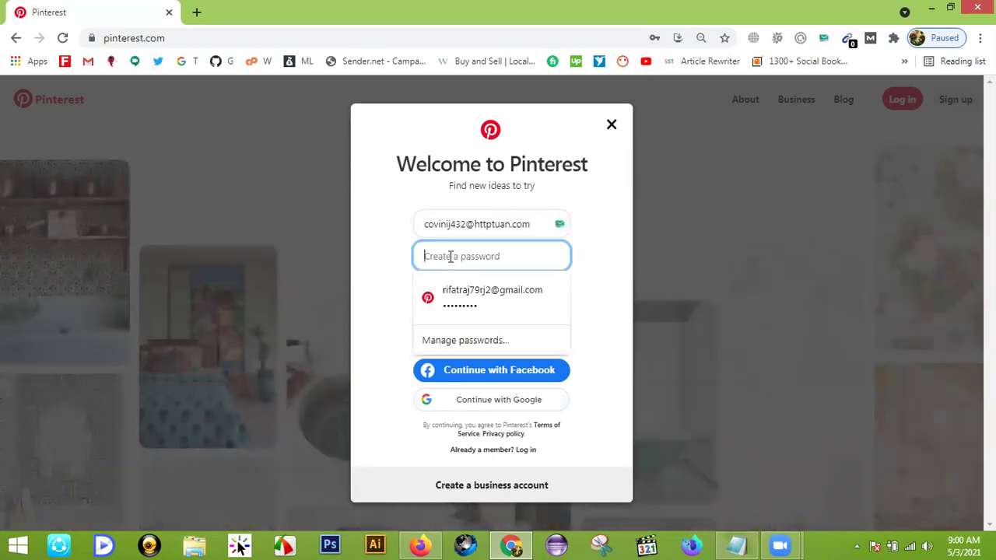
pyautogui.write('a')
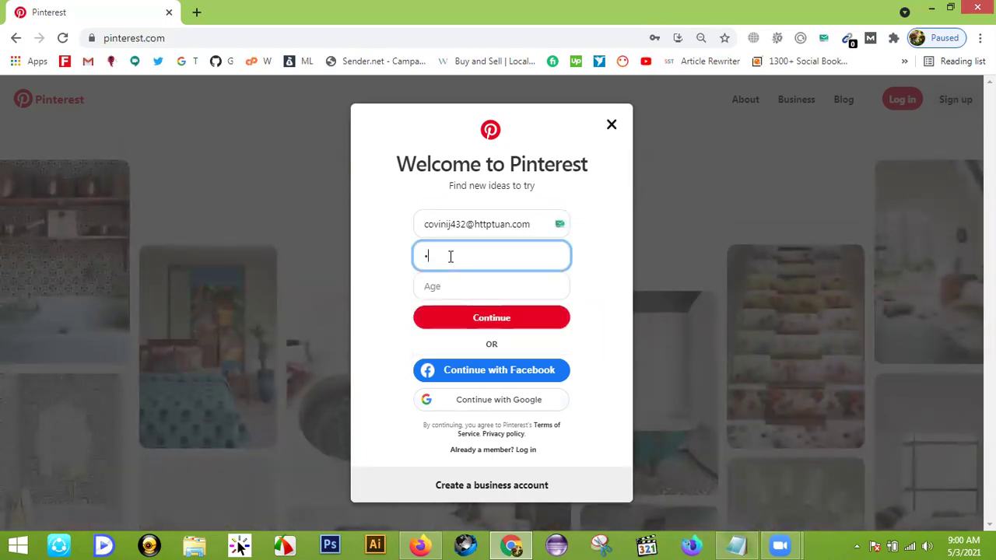
pyautogui.click(448, 285)
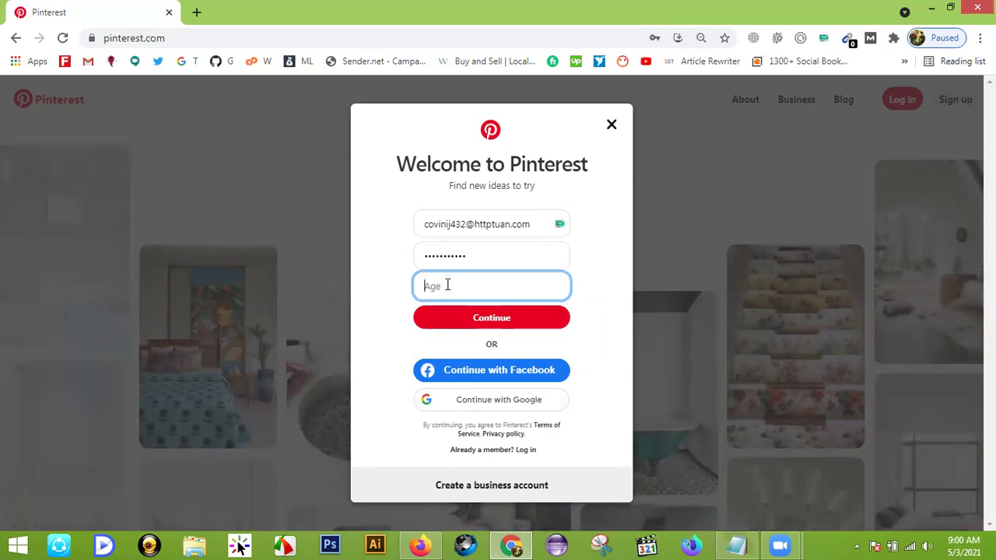
pyautogui.write('26')
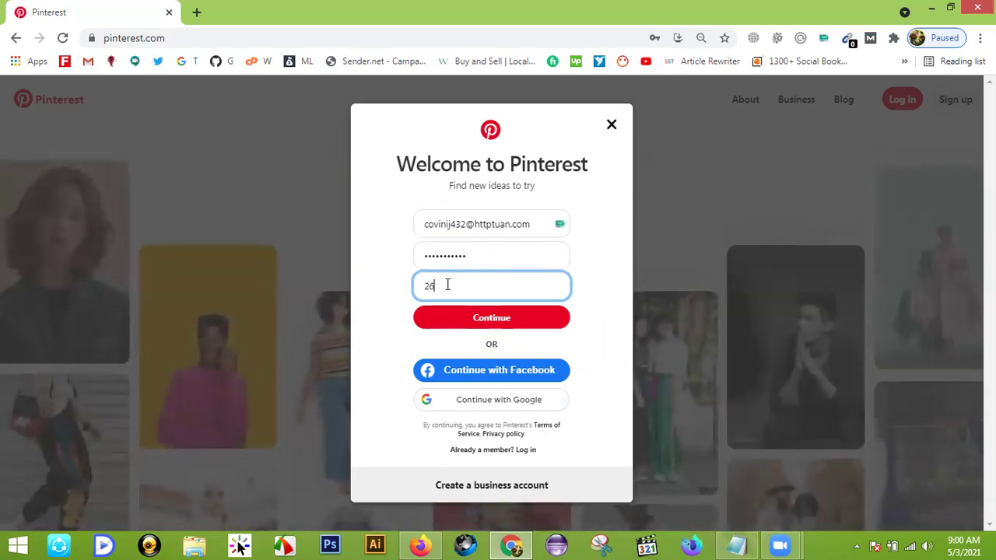
pyautogui.click(597, 271)
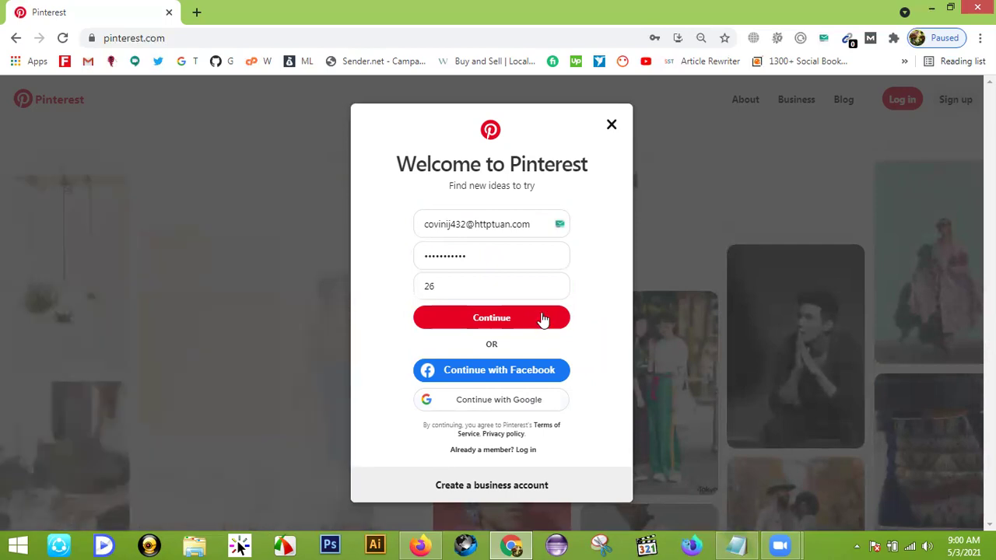
pyautogui.click(498, 321)
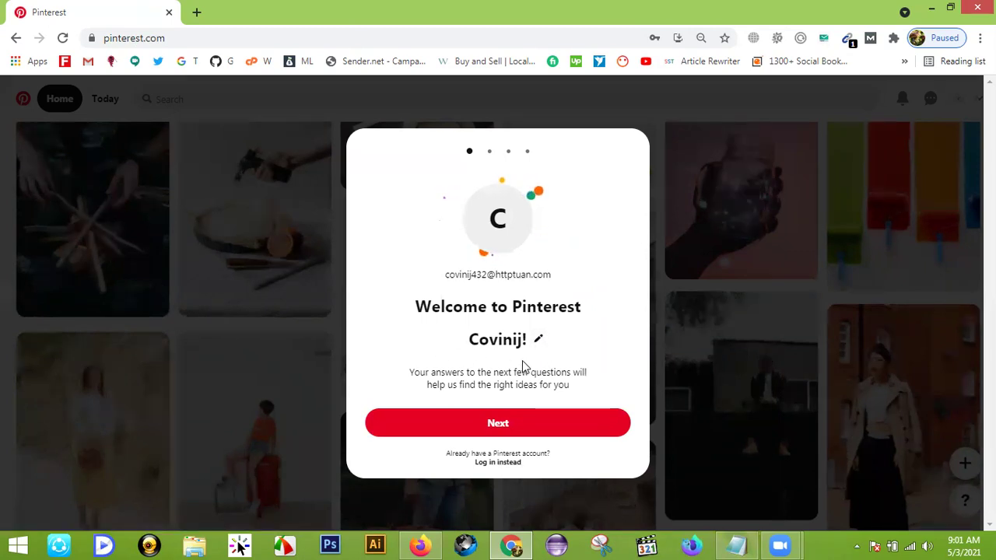
# - Continue past the onboarding welcome screen to the language and country step
pyautogui.click(498, 425)
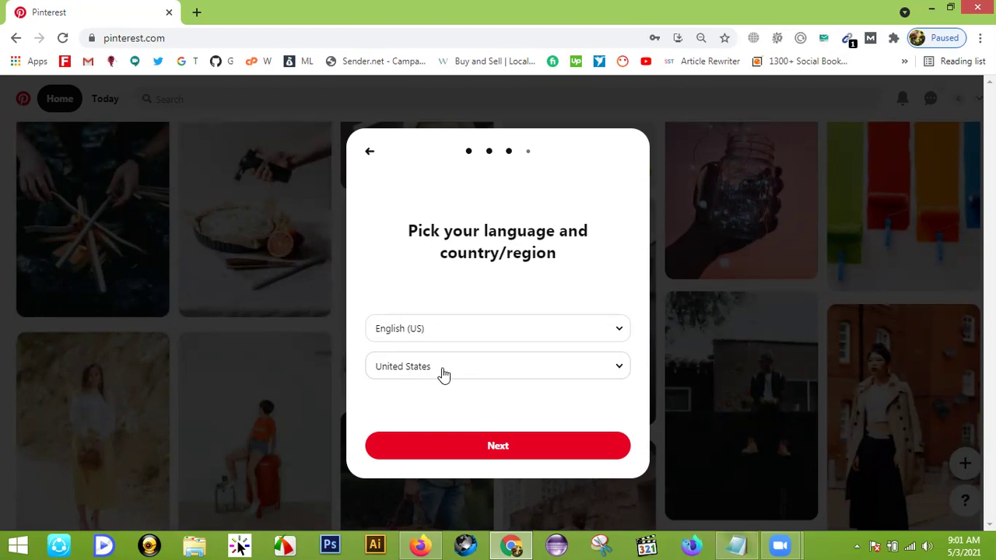
# - Choose Bangladesh from the country/region list and confirm it
pyautogui.click(514, 373)
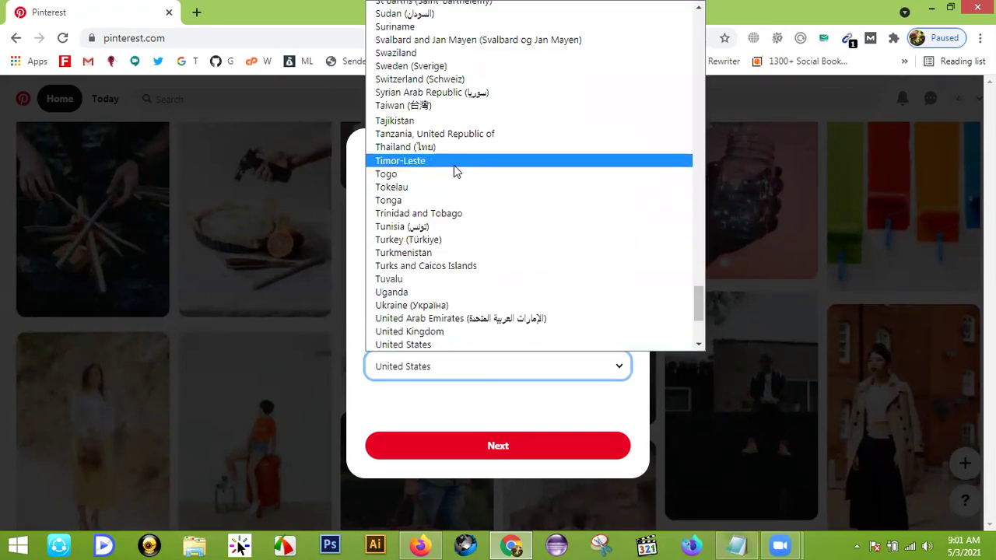
pyautogui.scroll(9, 462, 186)
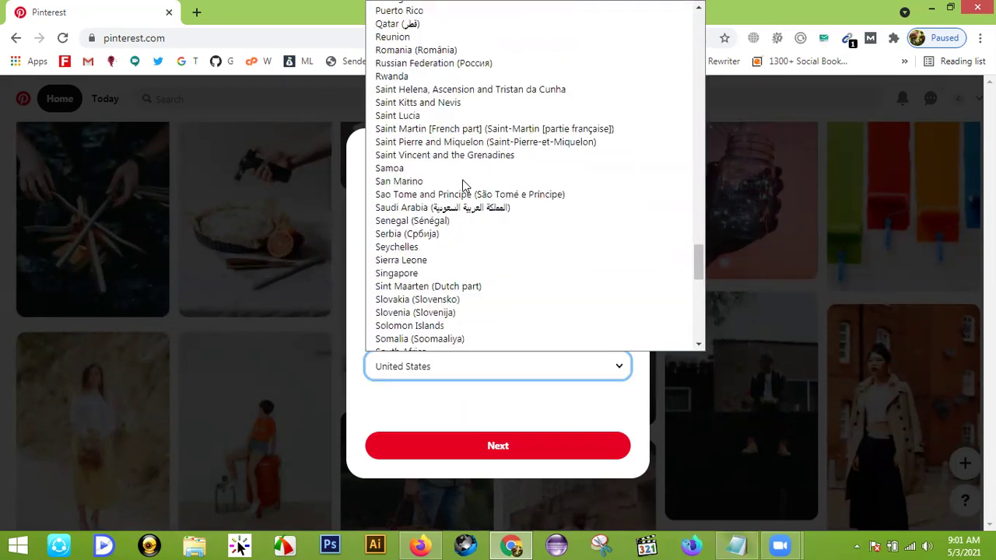
pyautogui.scroll(20, 462, 186)
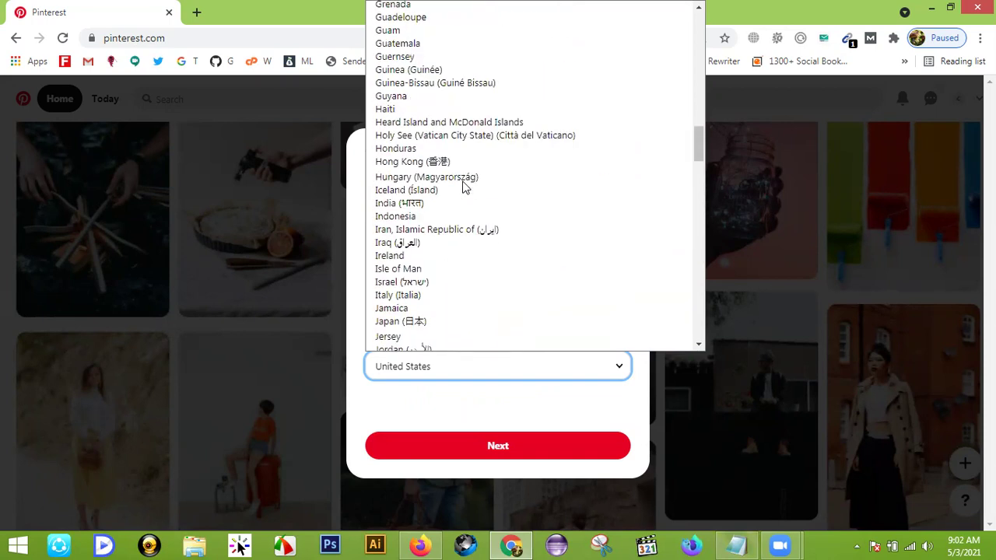
pyautogui.scroll(7, 462, 186)
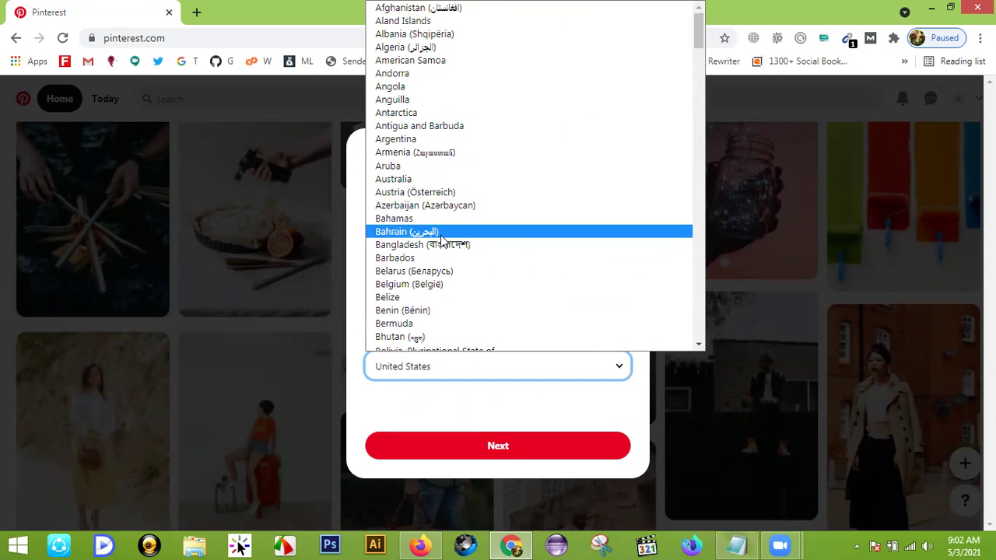
pyautogui.click(414, 248)
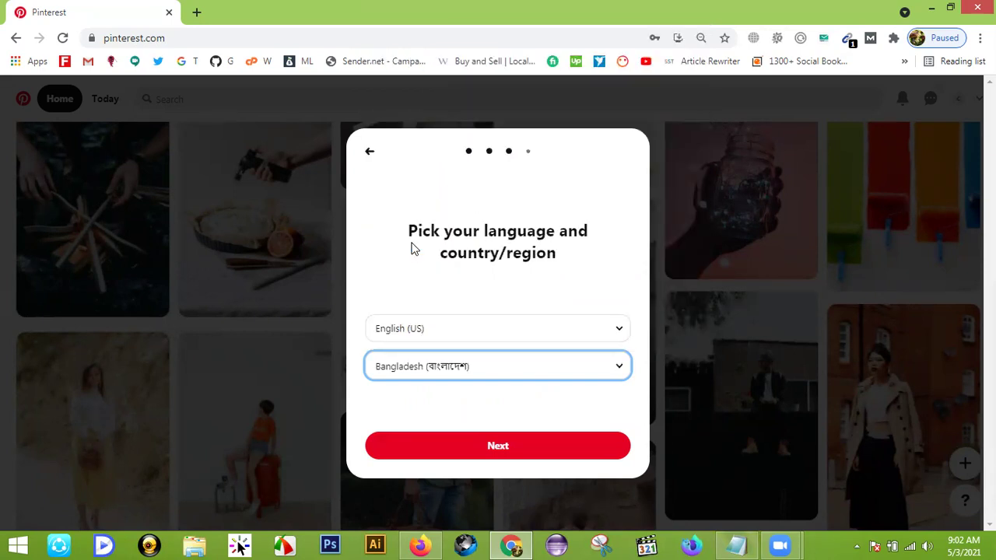
pyautogui.click(514, 410)
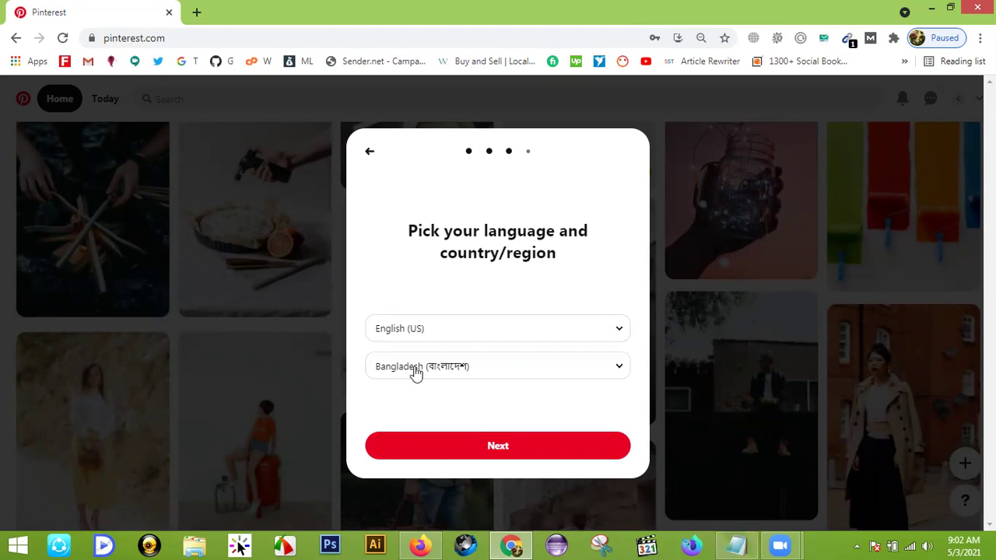
# - Continue to the 'Tell us what you're interested in' step
pyautogui.click(502, 448)
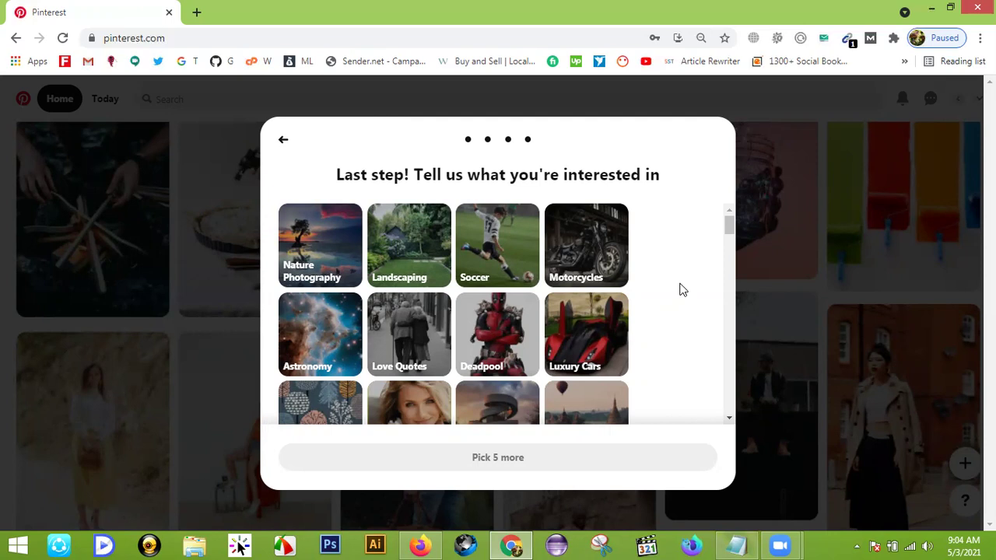
# - Pick Men's Health Fitness, Fitness and Exercise, and Health as interests
pyautogui.scroll(-2, 580, 257)
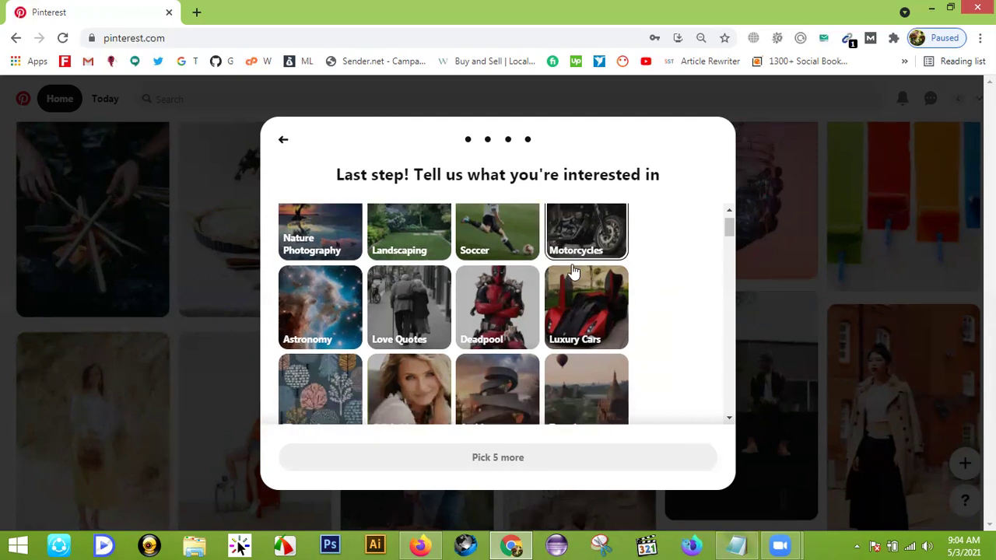
pyautogui.scroll(-1, 308, 303)
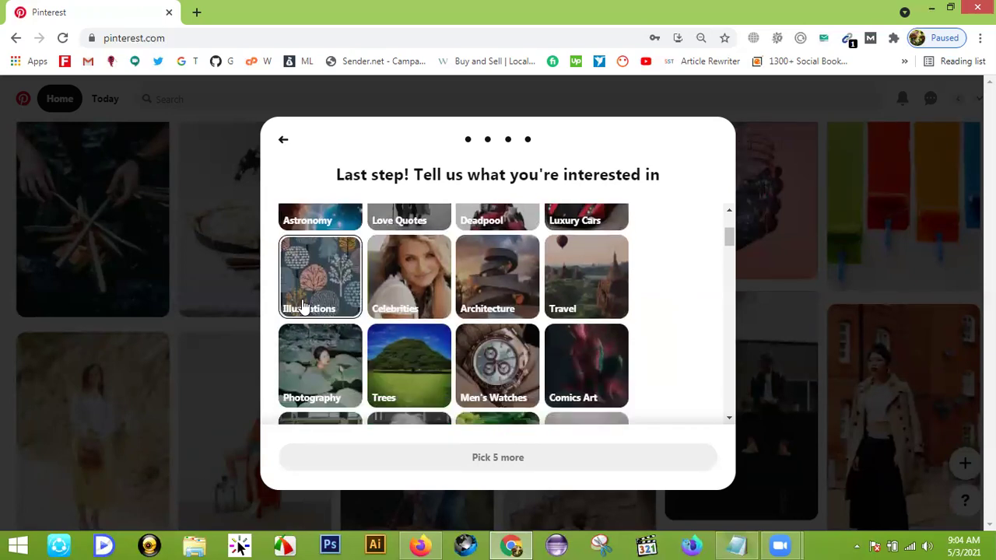
pyautogui.scroll(-1, 557, 282)
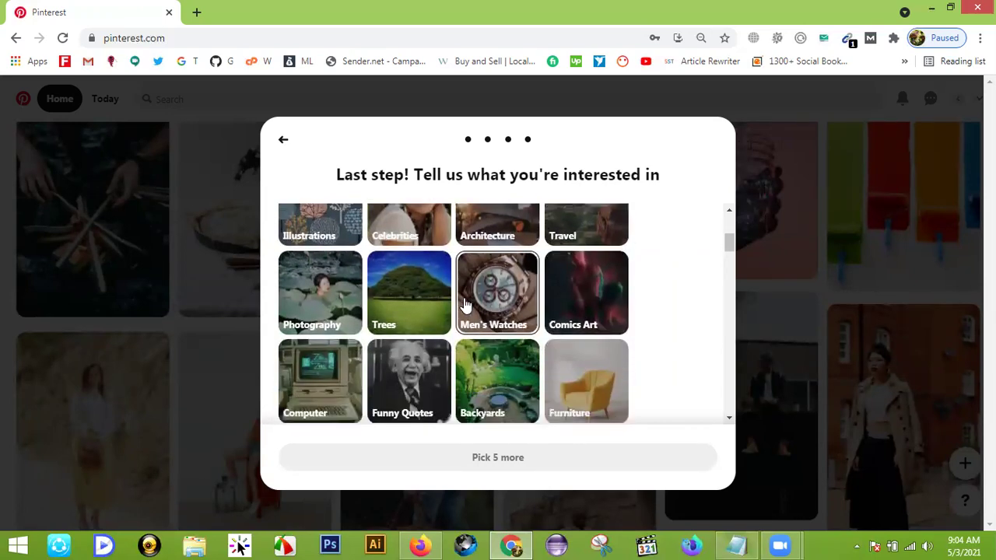
pyautogui.scroll(-1, 569, 283)
pyautogui.scroll(-1, 386, 311)
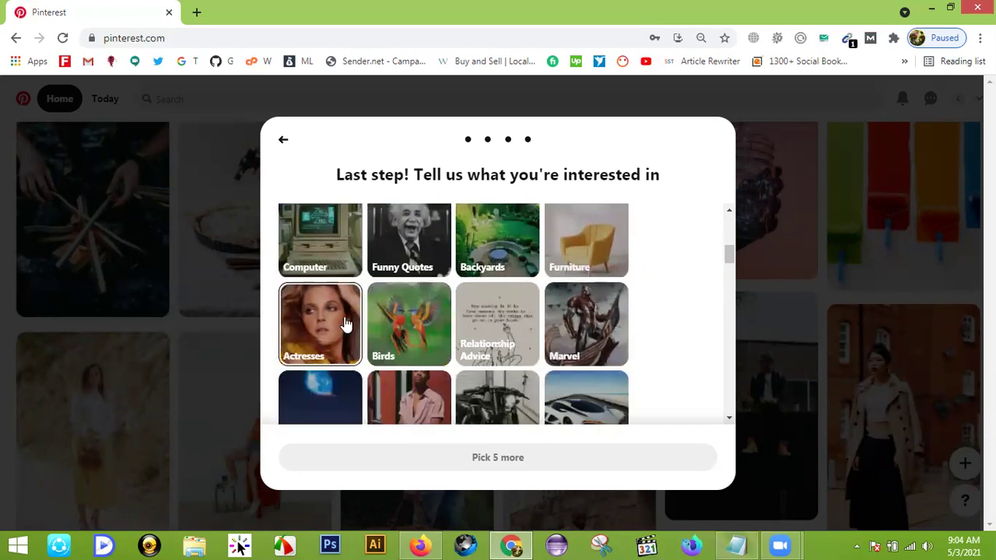
pyautogui.scroll(-1, 427, 317)
pyautogui.scroll(-1, 584, 270)
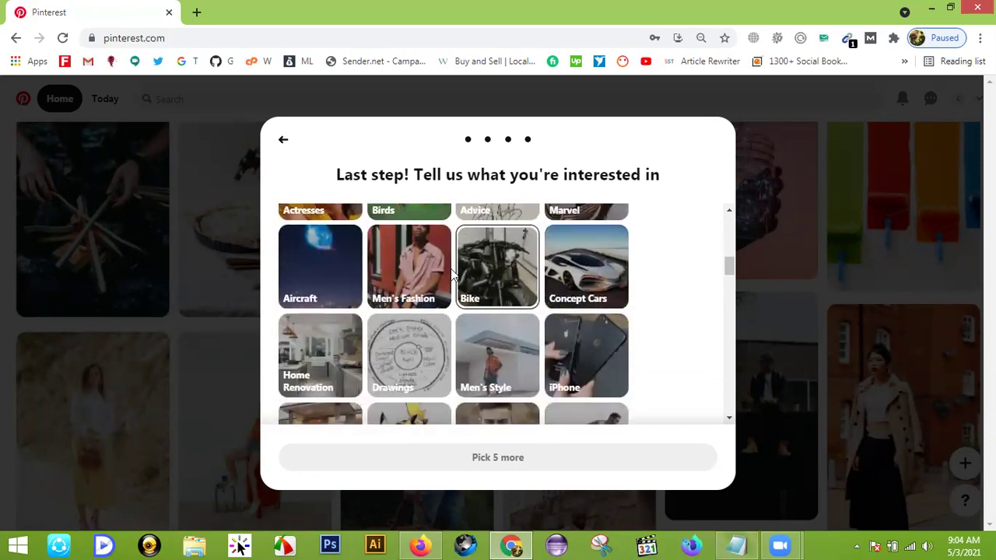
pyautogui.scroll(-2, 529, 331)
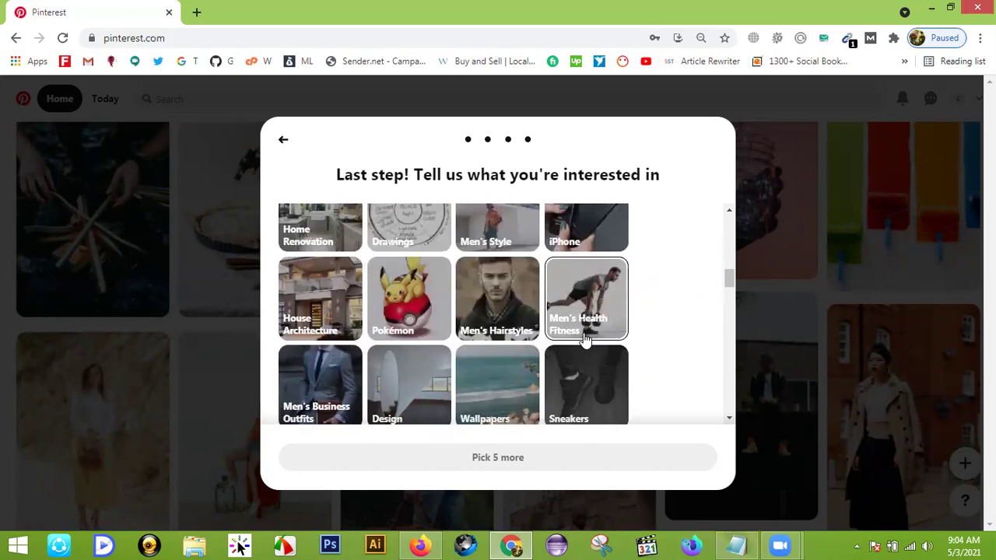
pyautogui.click(594, 295)
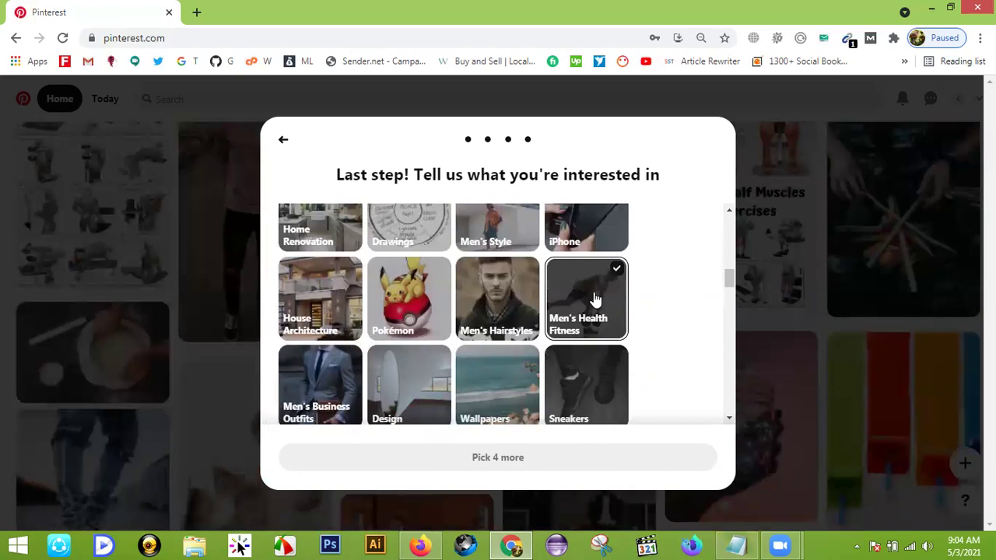
pyautogui.scroll(-2, 596, 296)
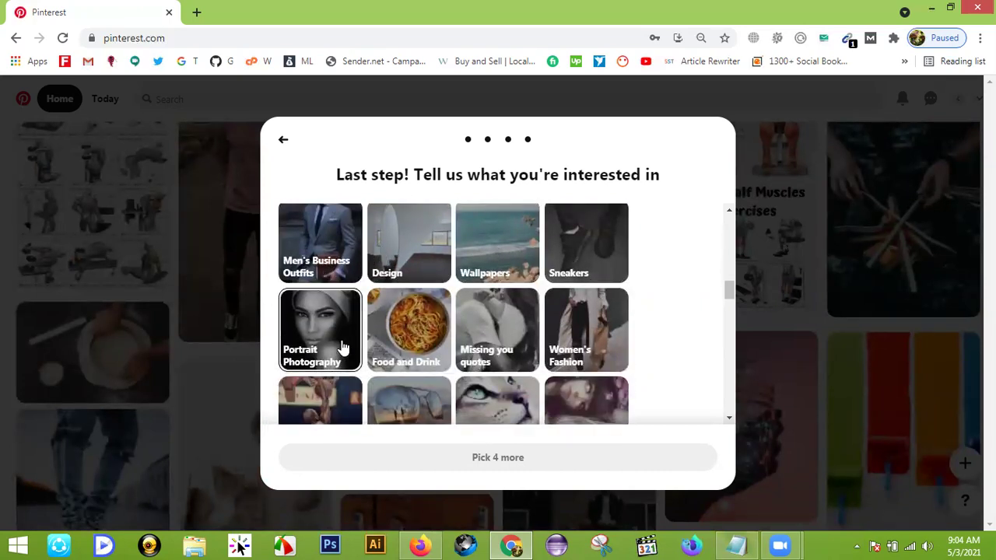
pyautogui.scroll(-1, 609, 315)
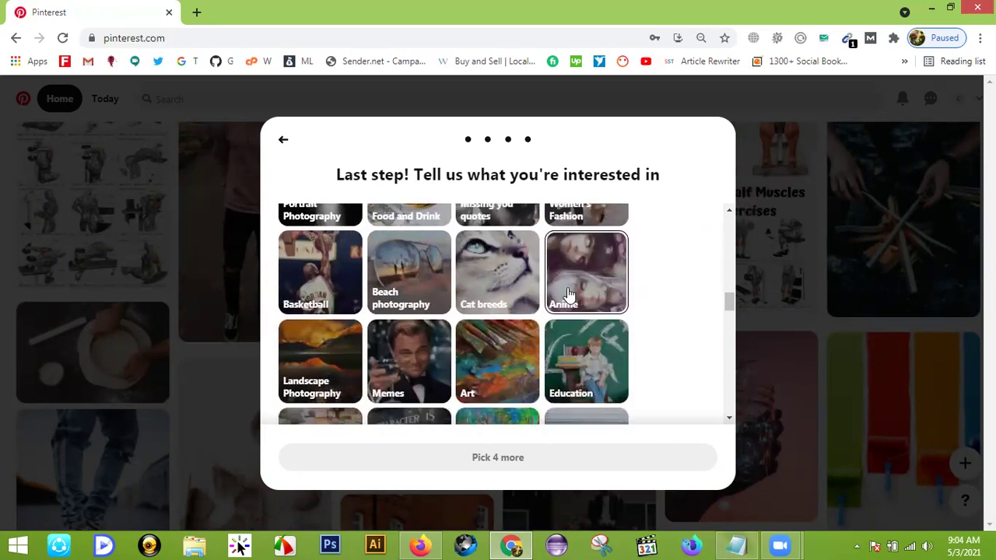
pyautogui.scroll(-2, 332, 351)
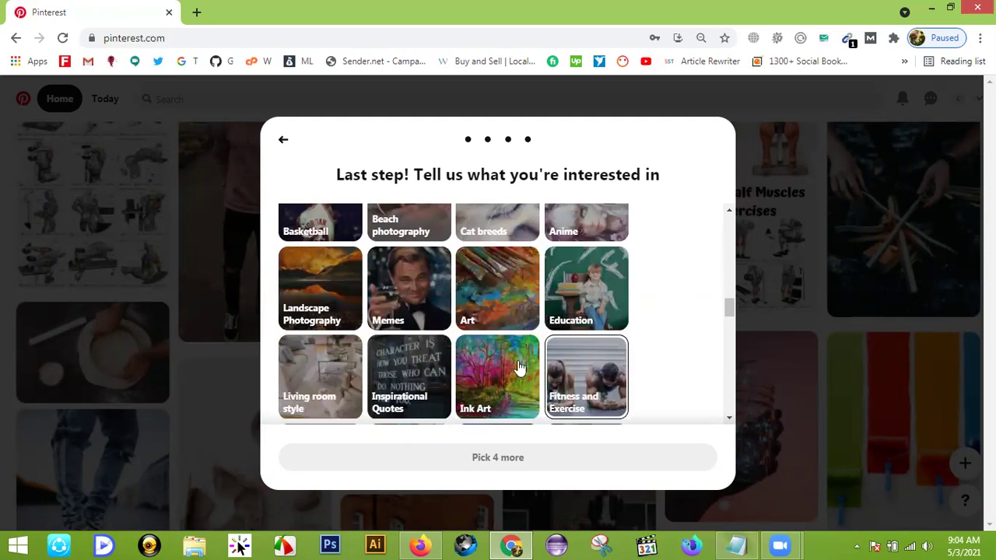
pyautogui.click(600, 378)
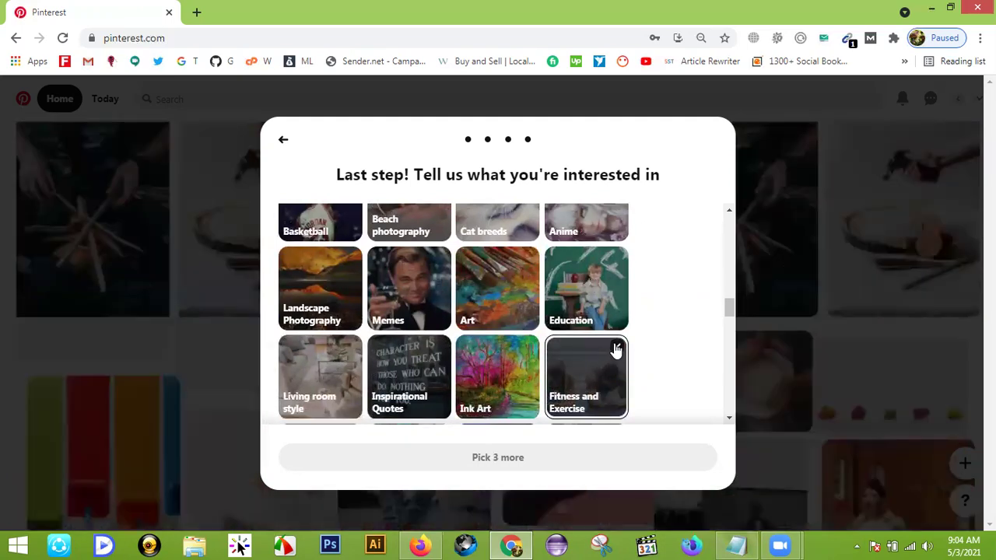
pyautogui.scroll(-4, 611, 343)
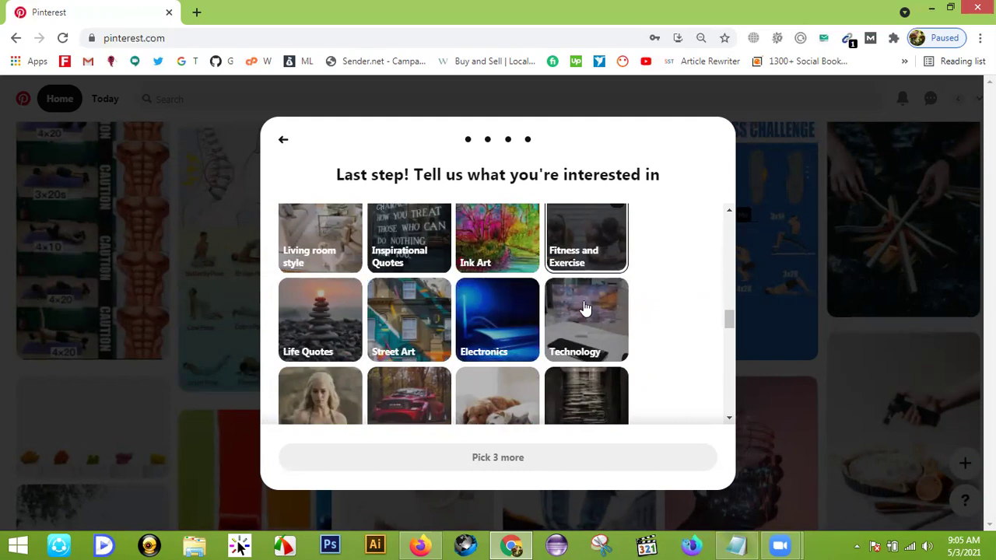
pyautogui.scroll(-1, 544, 296)
pyautogui.scroll(-1, 525, 286)
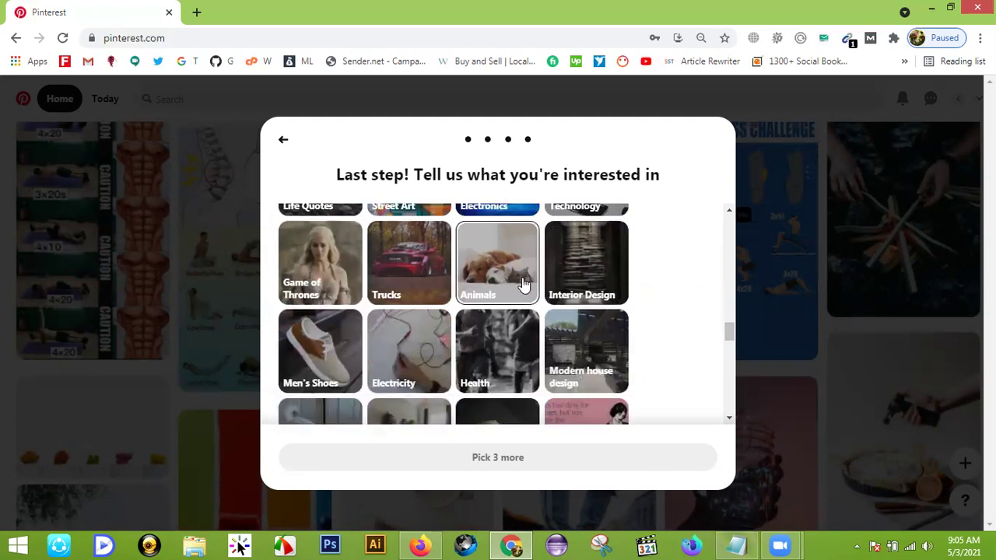
pyautogui.scroll(-1, 525, 287)
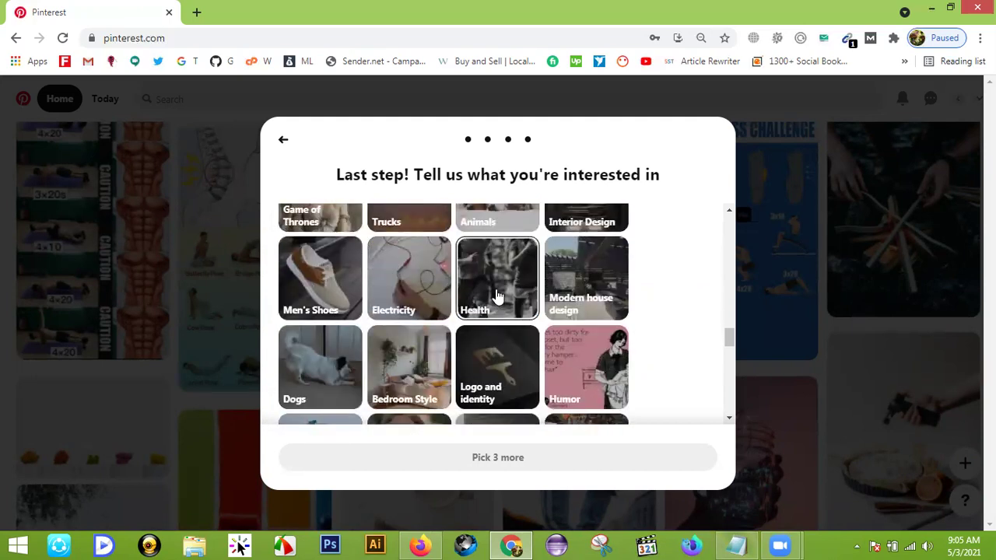
pyautogui.click(497, 295)
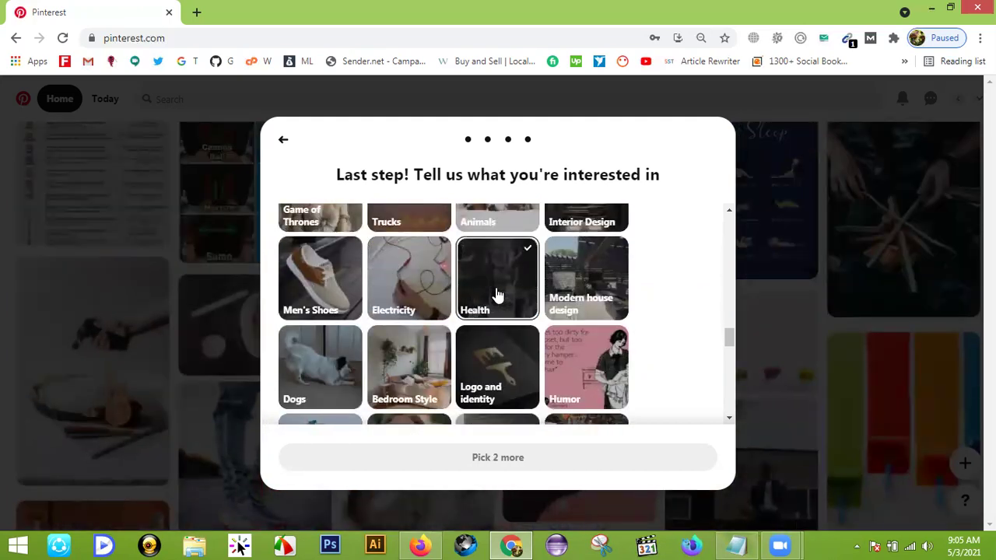
# - Add DIY Home Decor and Home Renovation, then finish onboarding with Done
pyautogui.scroll(-1, 497, 295)
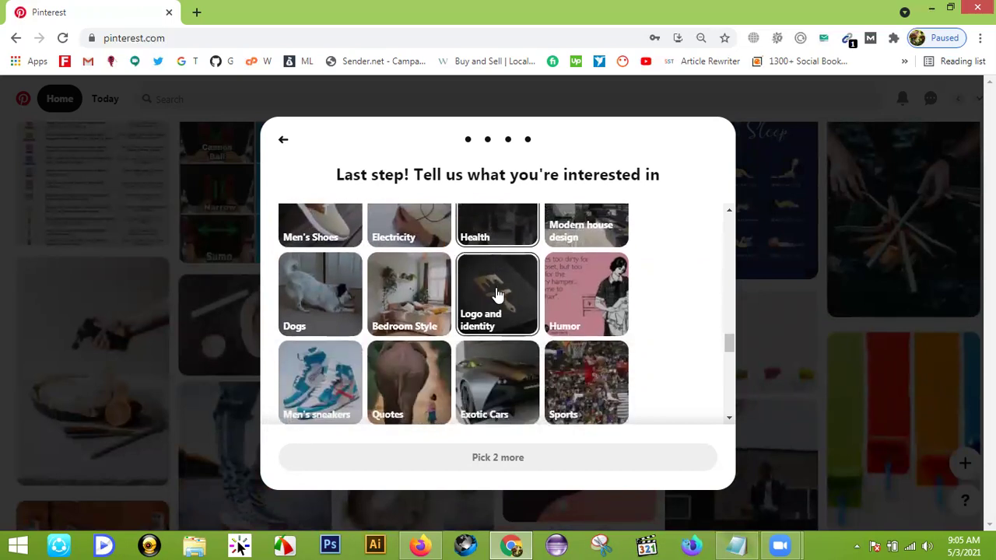
pyautogui.scroll(-1, 497, 295)
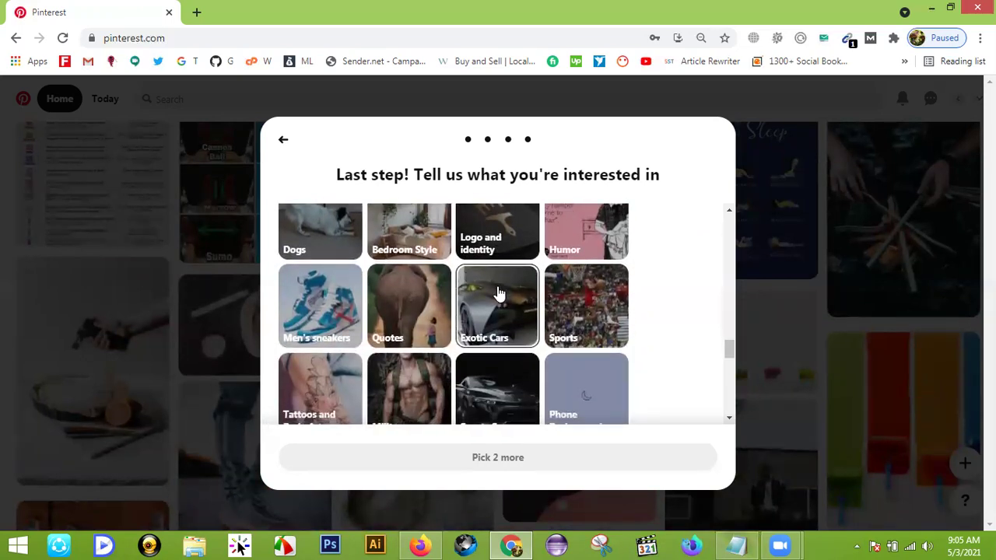
pyautogui.scroll(-1, 498, 292)
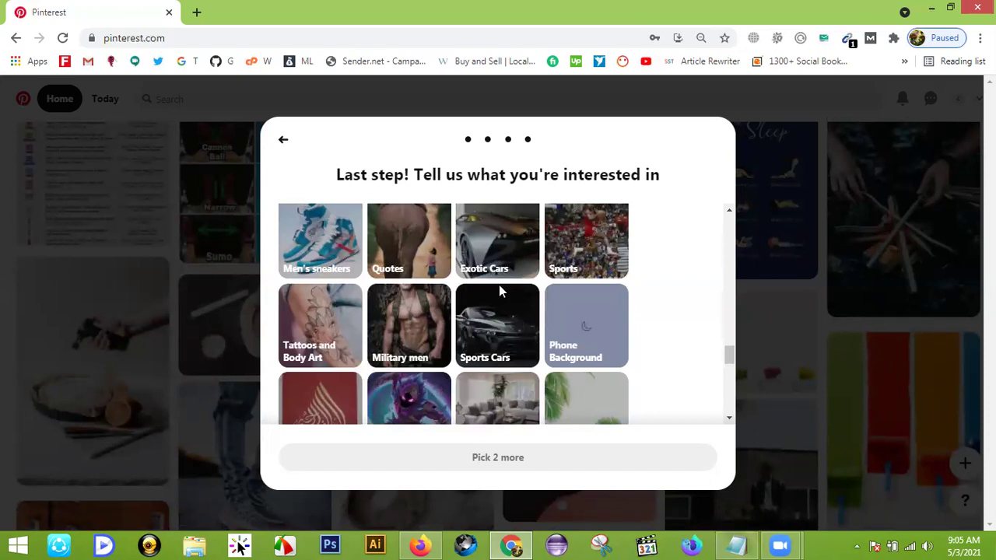
pyautogui.scroll(-2, 499, 288)
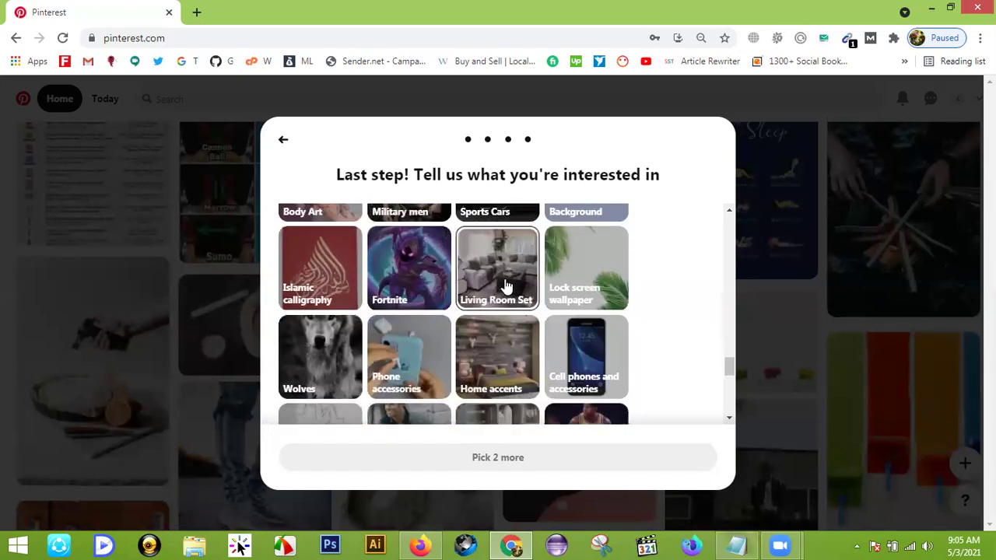
pyautogui.scroll(-1, 501, 293)
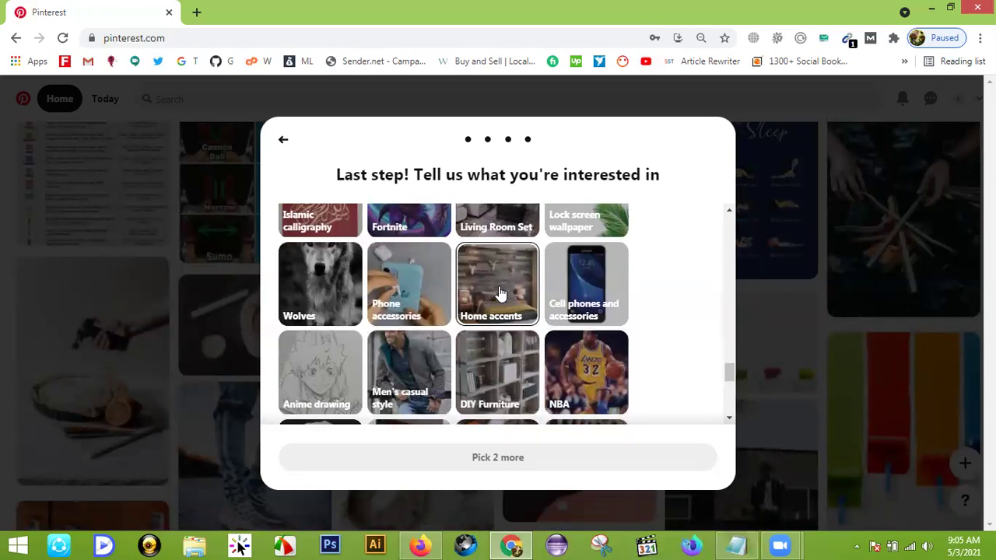
pyautogui.scroll(-1, 500, 294)
pyautogui.scroll(-1, 500, 293)
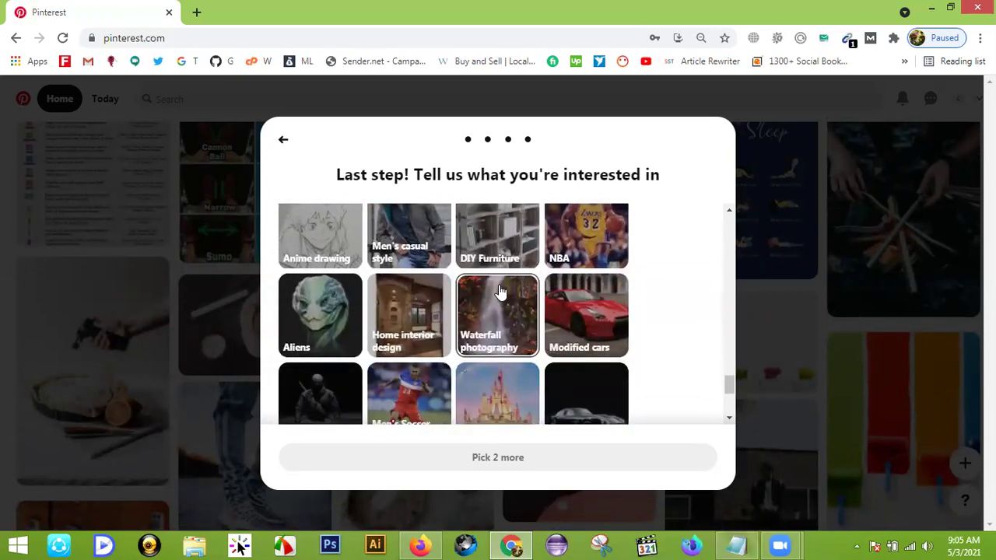
pyautogui.scroll(-1, 502, 290)
pyautogui.scroll(-1, 545, 286)
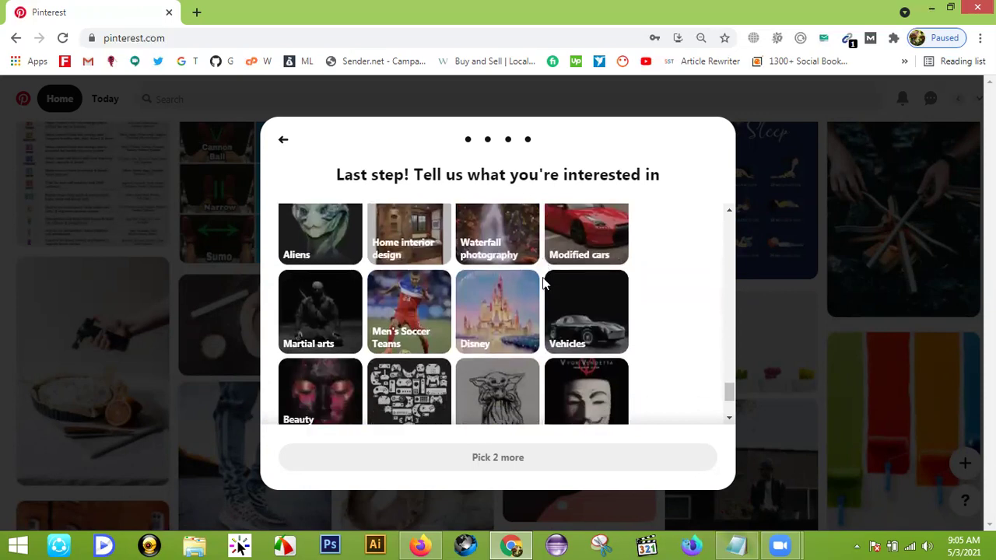
pyautogui.scroll(-1, 547, 285)
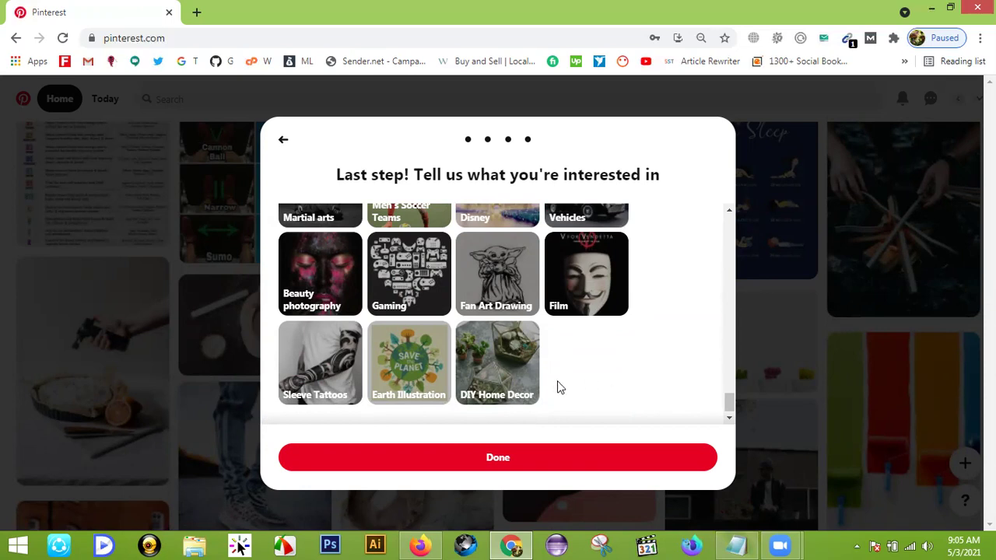
pyautogui.click(490, 375)
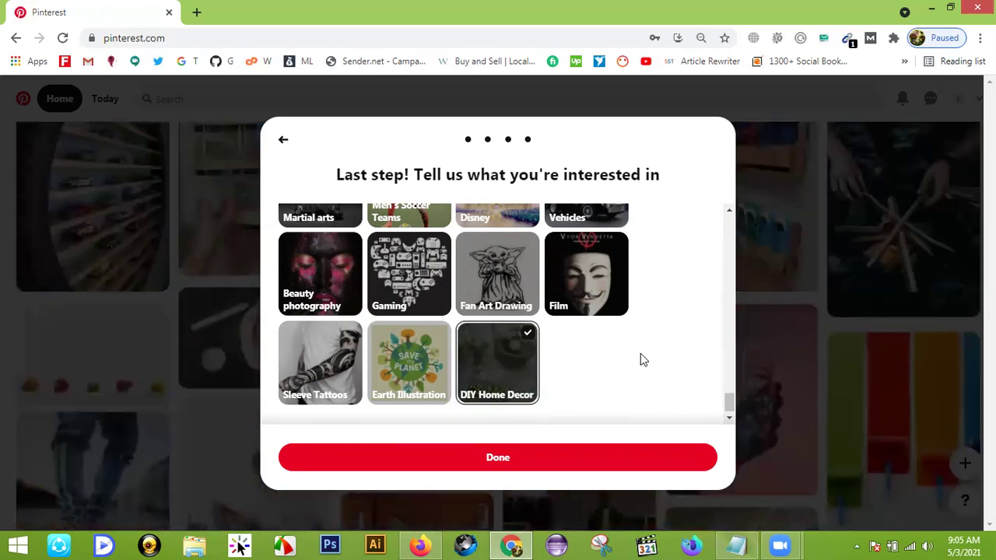
pyautogui.scroll(2, 641, 355)
pyautogui.scroll(1, 650, 359)
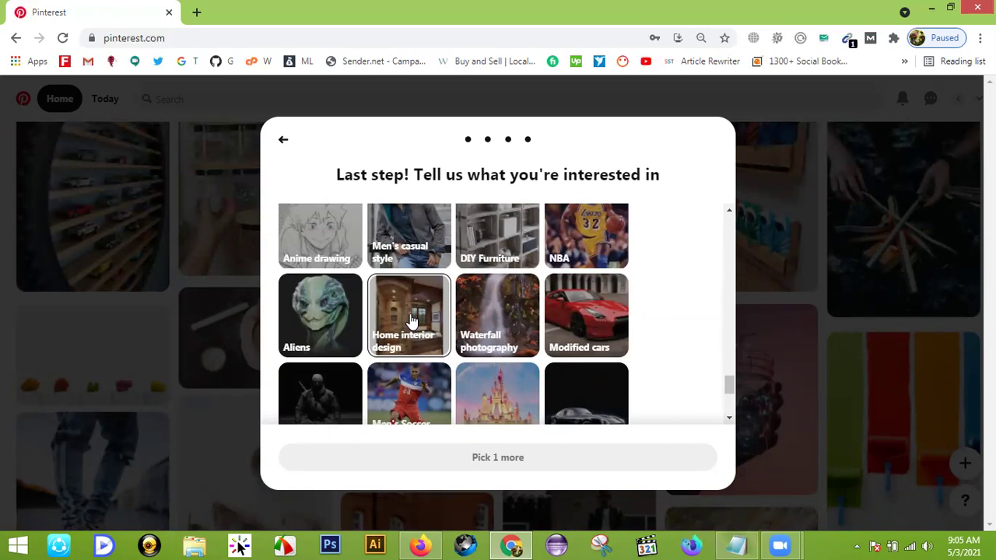
pyautogui.scroll(1, 412, 320)
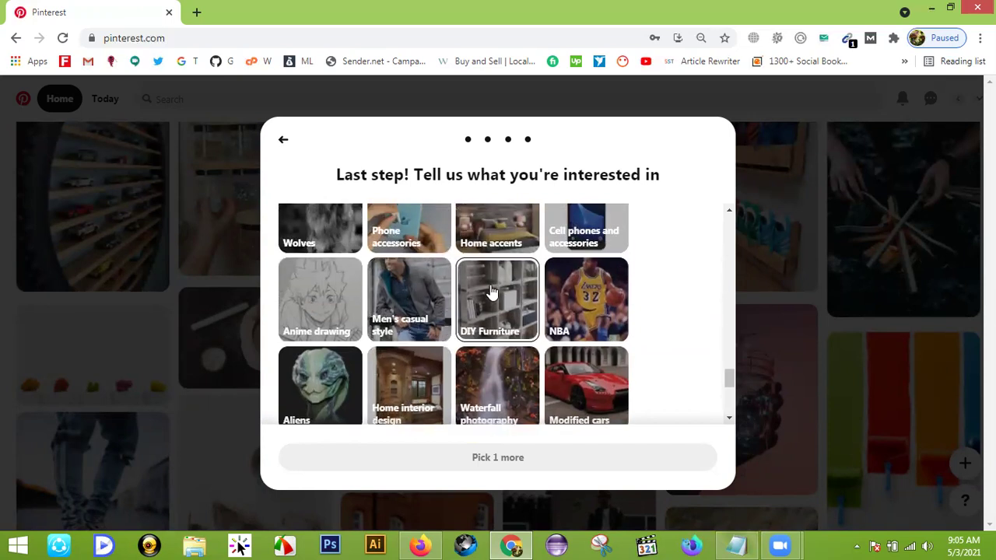
pyautogui.scroll(1, 491, 293)
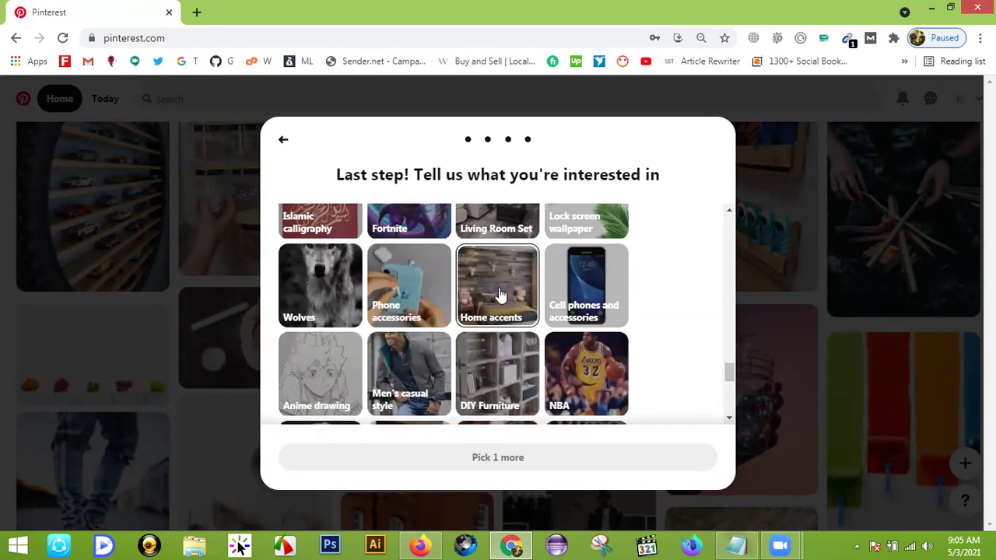
pyautogui.scroll(1, 500, 294)
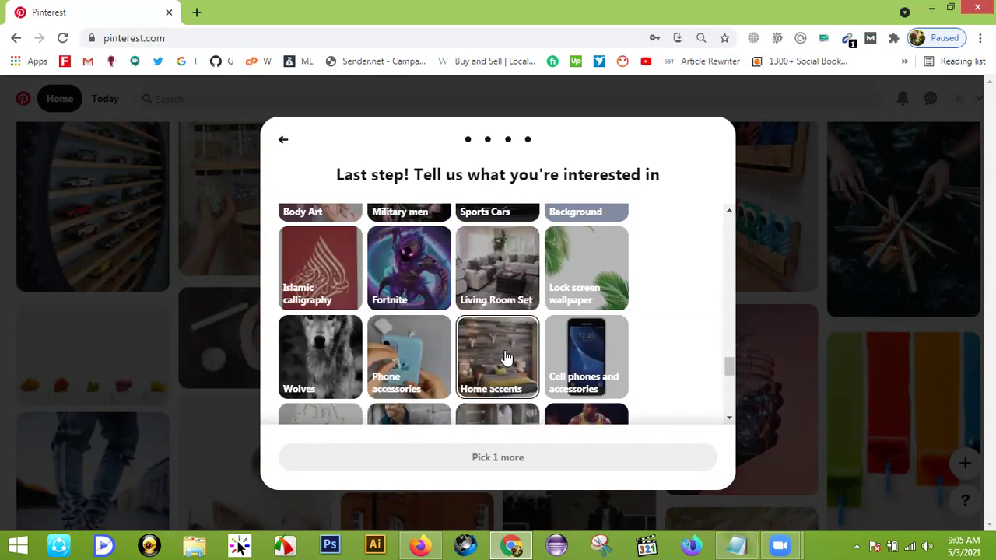
pyautogui.scroll(2, 506, 357)
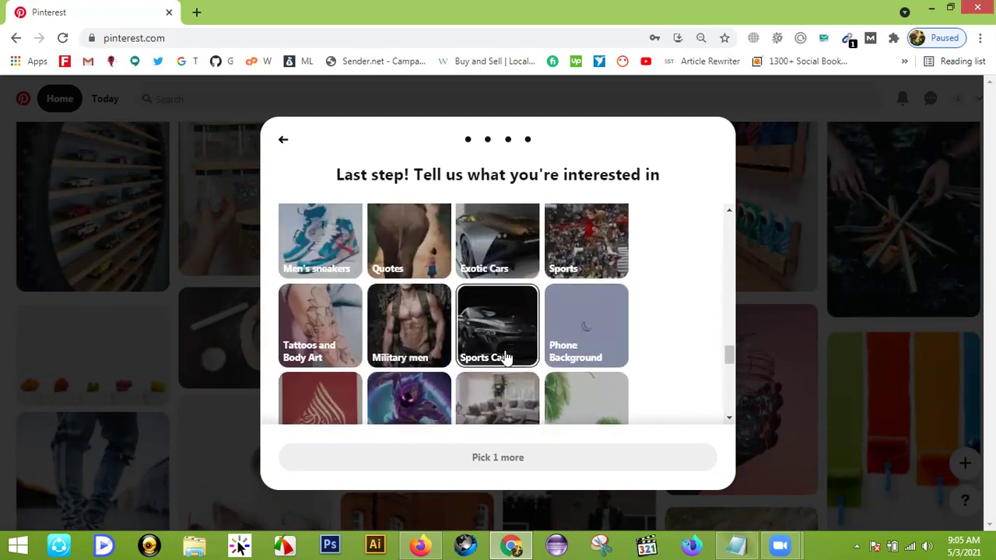
pyautogui.scroll(2, 506, 357)
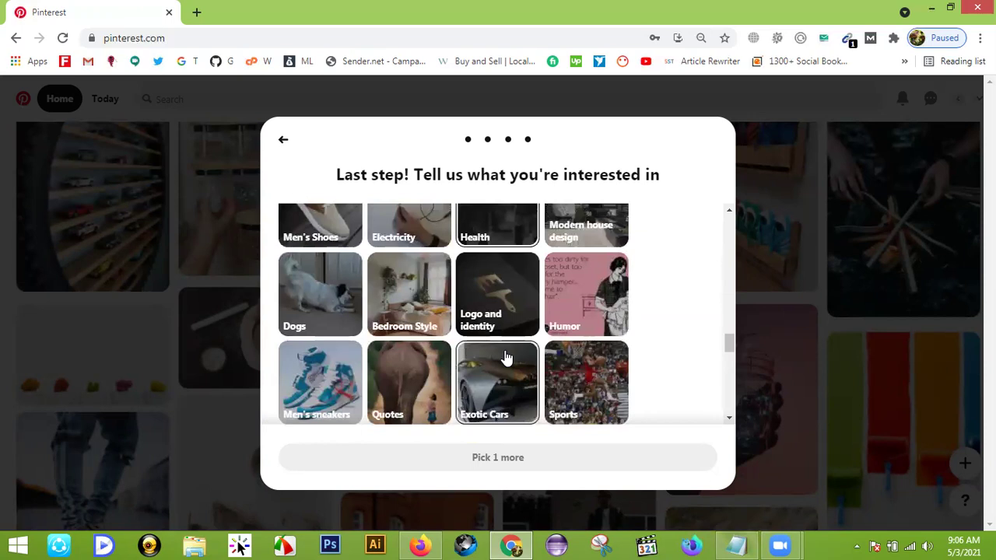
pyautogui.scroll(1, 506, 358)
pyautogui.scroll(1, 506, 357)
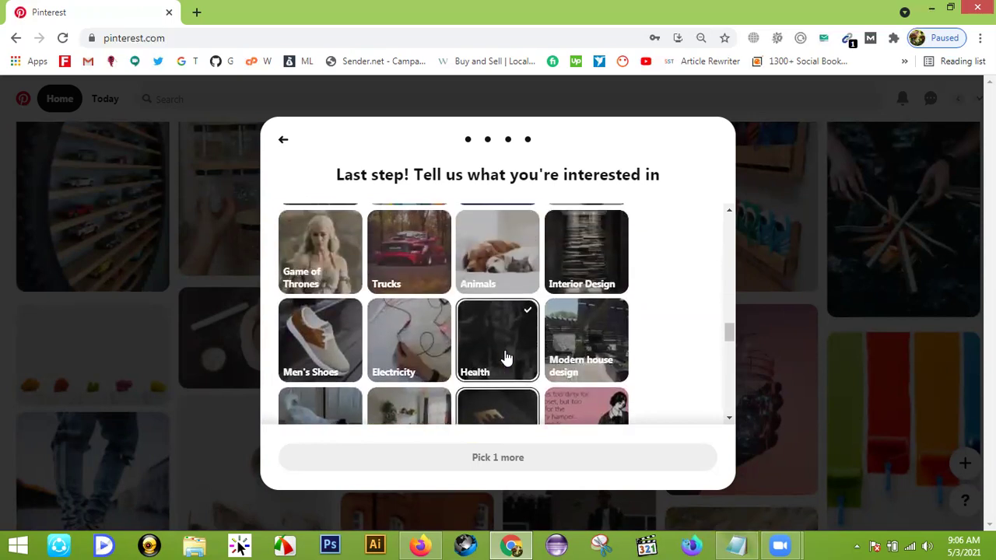
pyautogui.scroll(2, 506, 358)
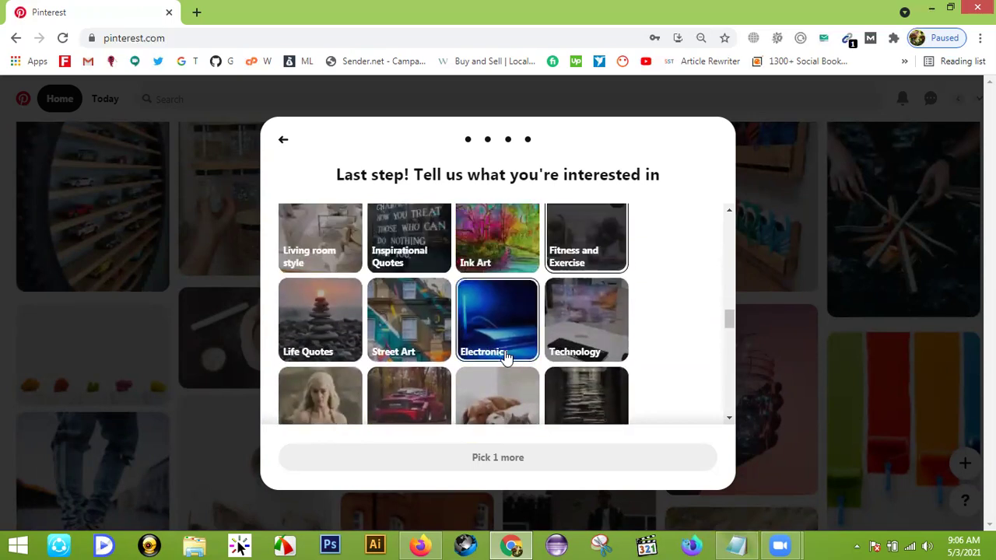
pyautogui.scroll(1, 506, 358)
pyautogui.scroll(1, 506, 358)
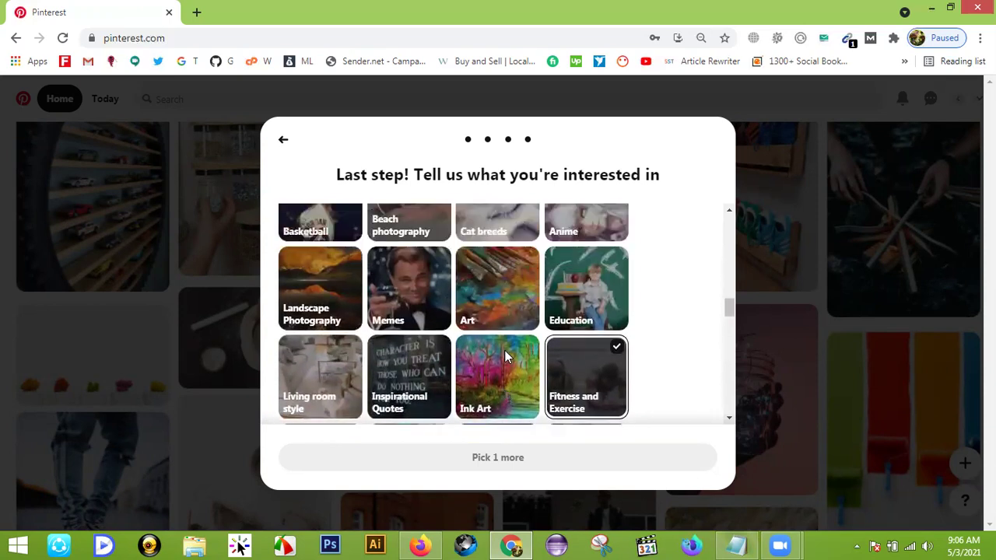
pyautogui.scroll(5, 506, 358)
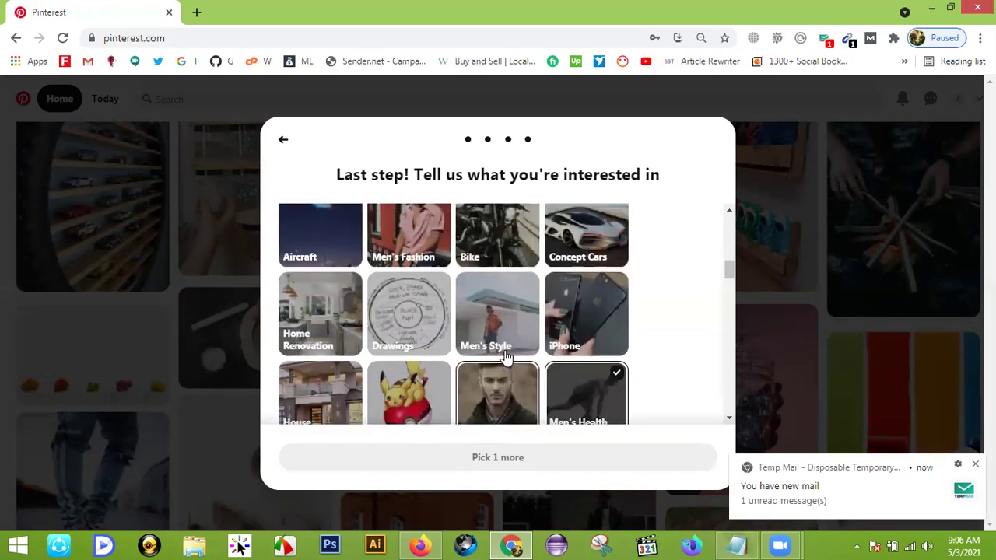
pyautogui.scroll(1, 506, 357)
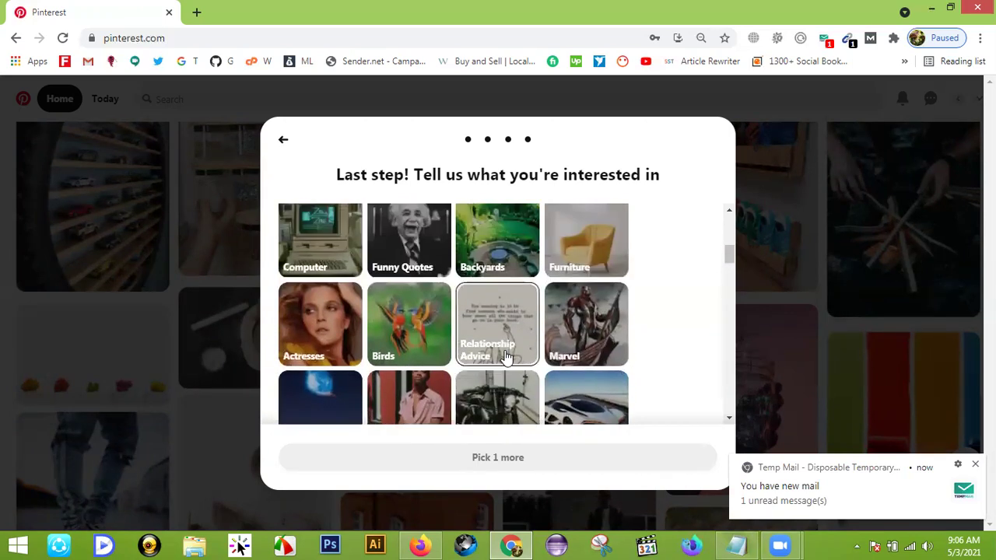
pyautogui.scroll(2, 506, 357)
pyautogui.scroll(2, 506, 357)
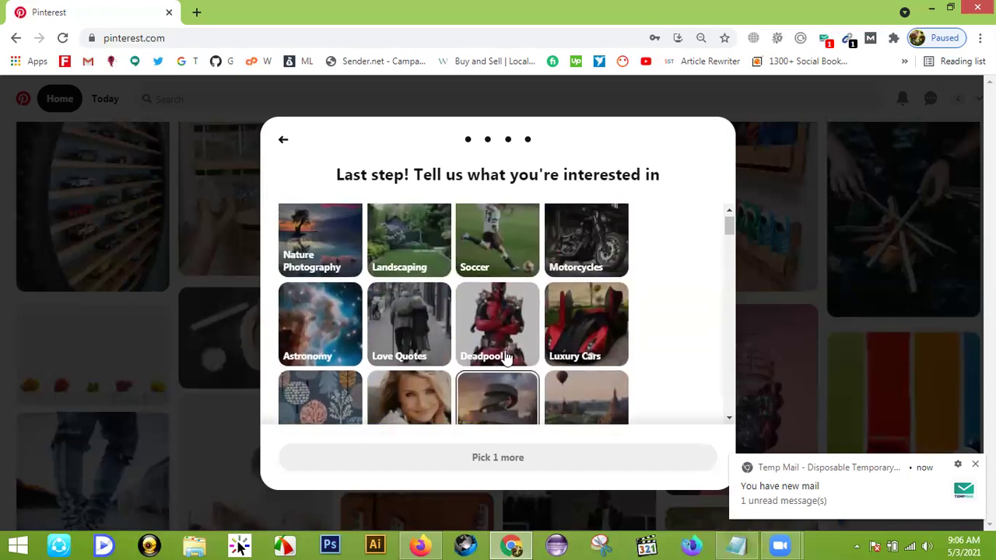
pyautogui.scroll(-8, 506, 358)
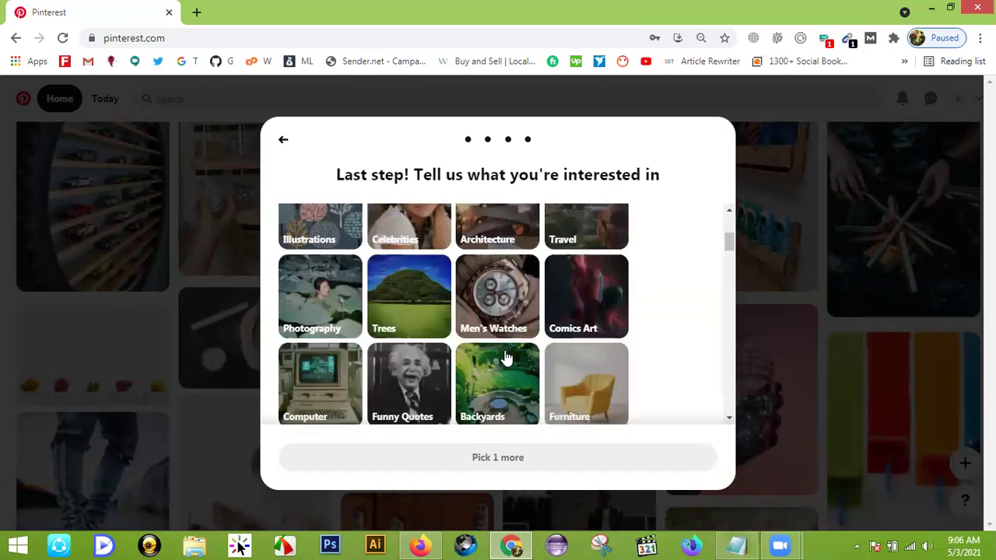
pyautogui.scroll(-2, 506, 358)
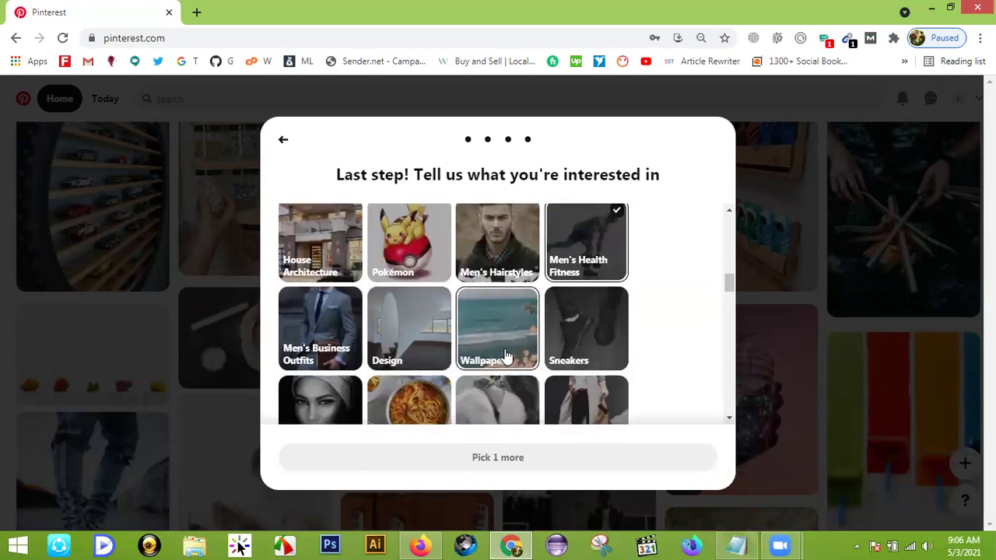
pyautogui.scroll(-1, 506, 354)
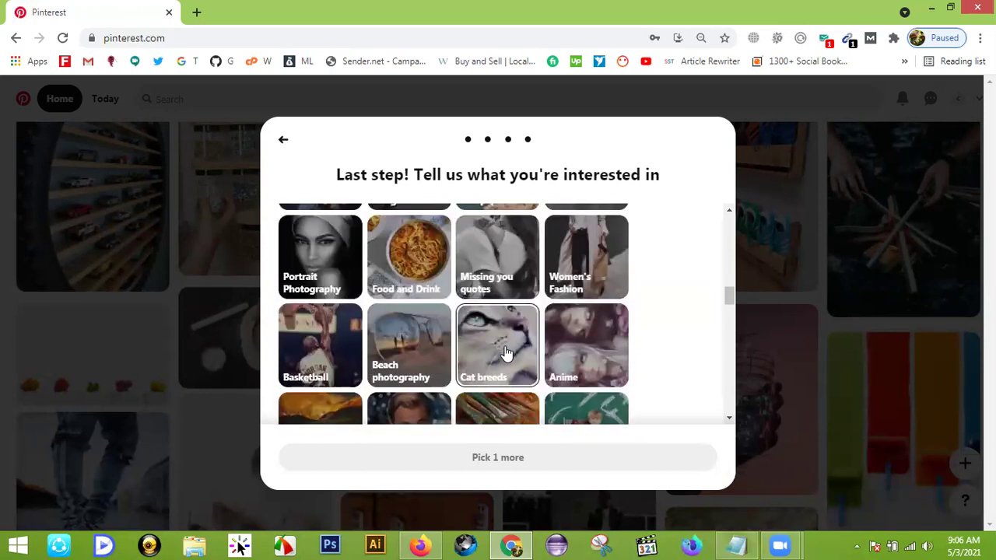
pyautogui.scroll(4, 506, 354)
pyautogui.scroll(5, 506, 354)
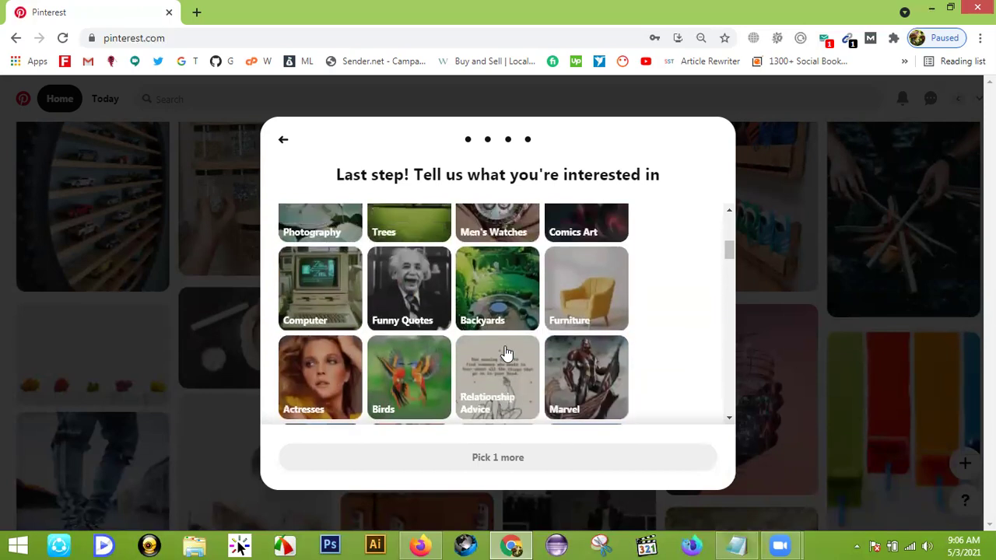
pyautogui.scroll(-5, 506, 355)
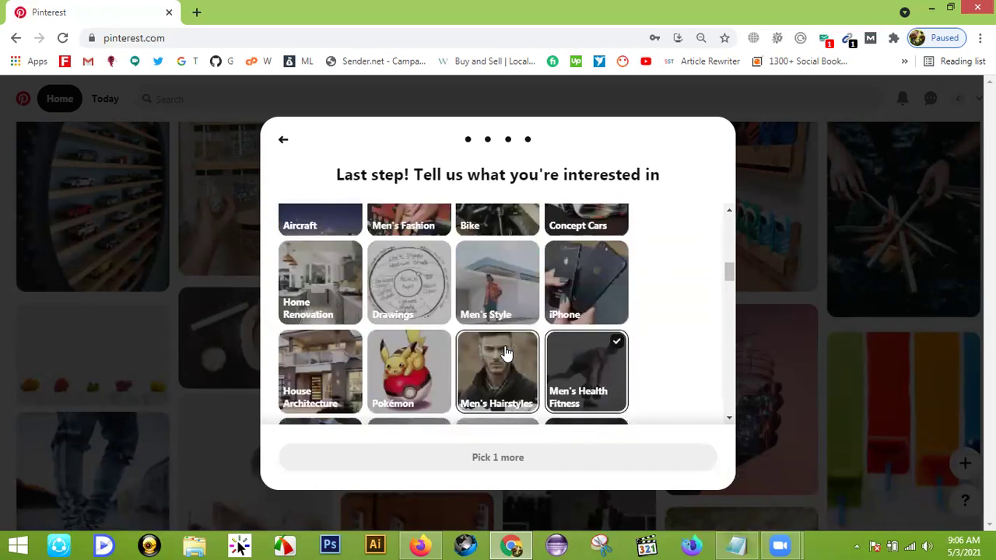
pyautogui.click(320, 291)
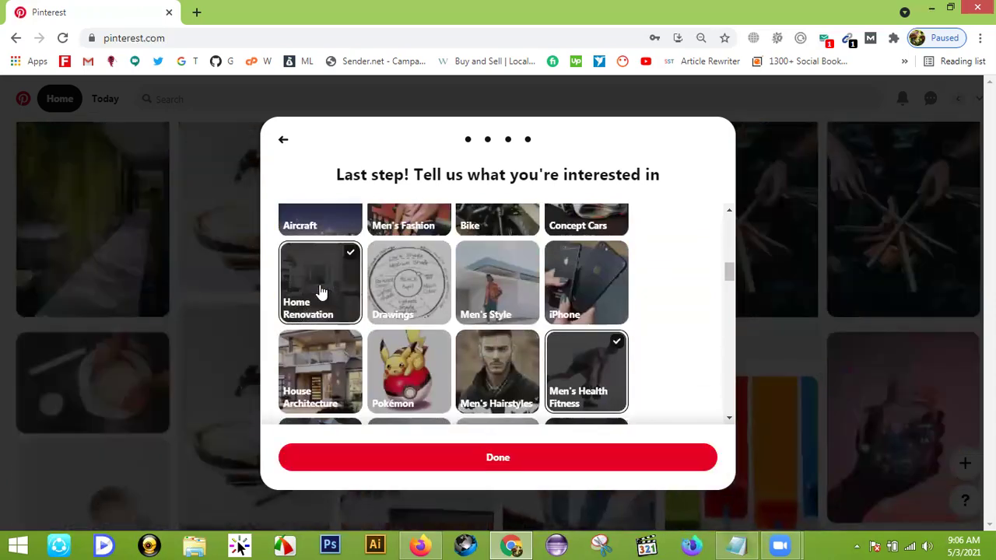
pyautogui.scroll(-3, 521, 316)
pyautogui.scroll(-3, 529, 316)
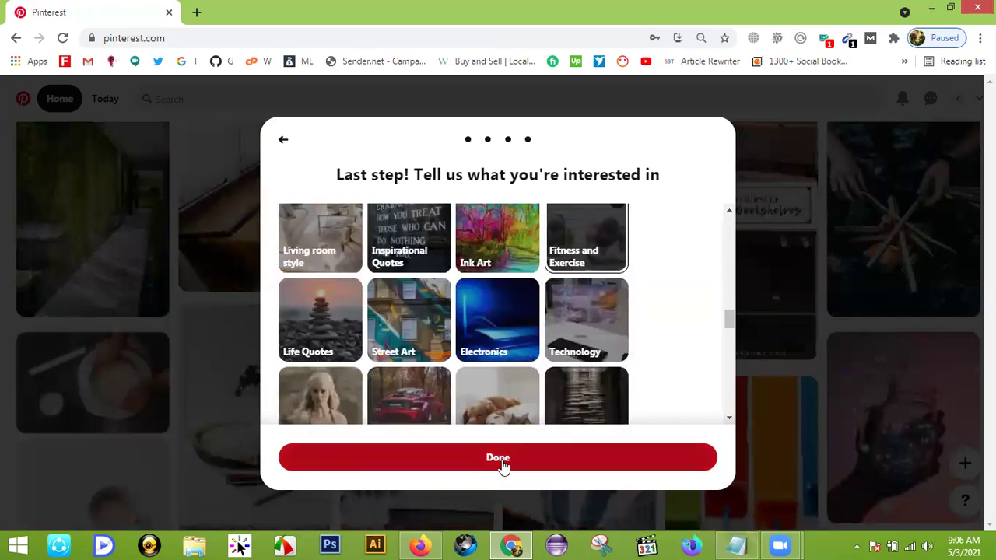
pyautogui.click(500, 460)
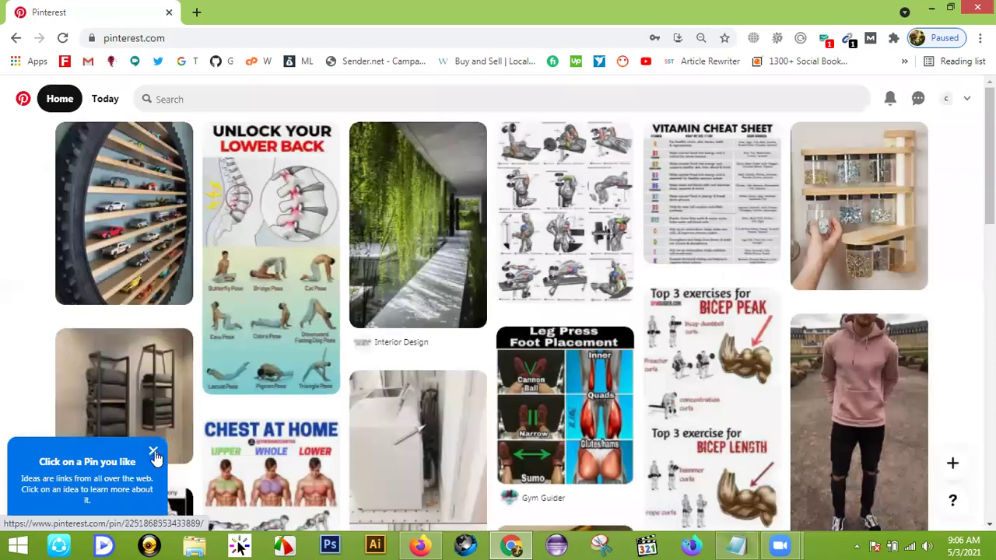
# - Close the 'Click on a Pin you like' and 'Tune what you see' tip boxes on the home feed
pyautogui.click(153, 451)
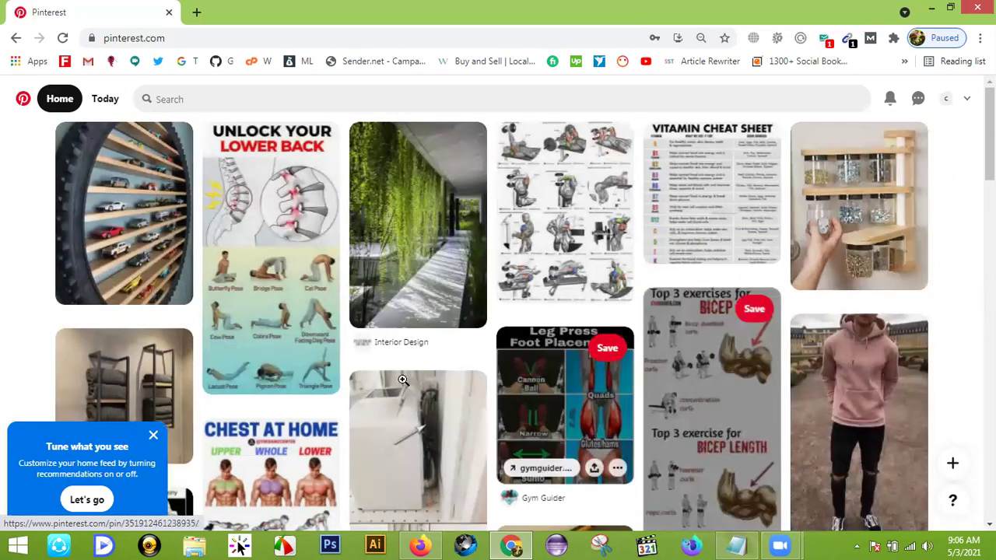
pyautogui.click(153, 437)
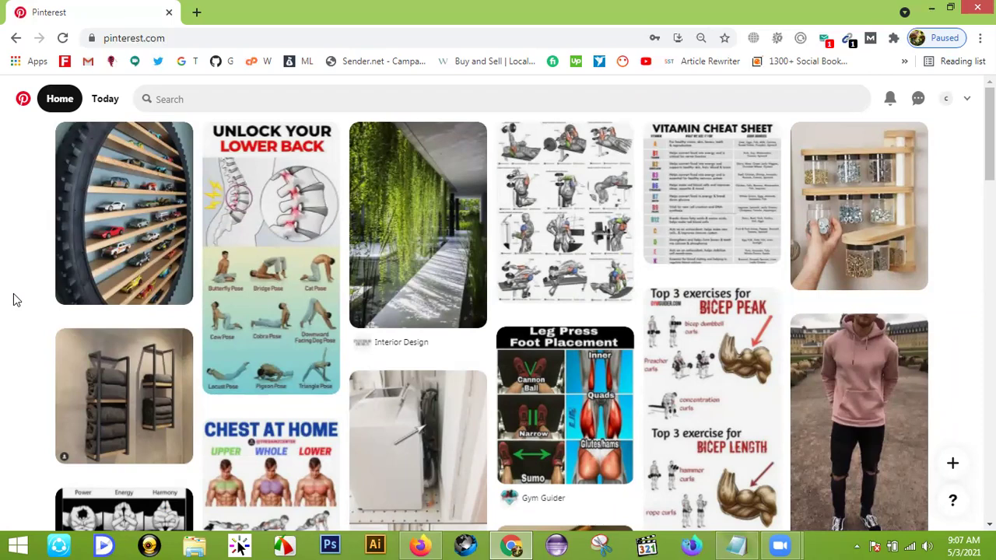
# - In the Temp Mail inbox, open Pinterest's 'Please confirm your email' message and follow its Confirm your email link
pyautogui.click(827, 41)
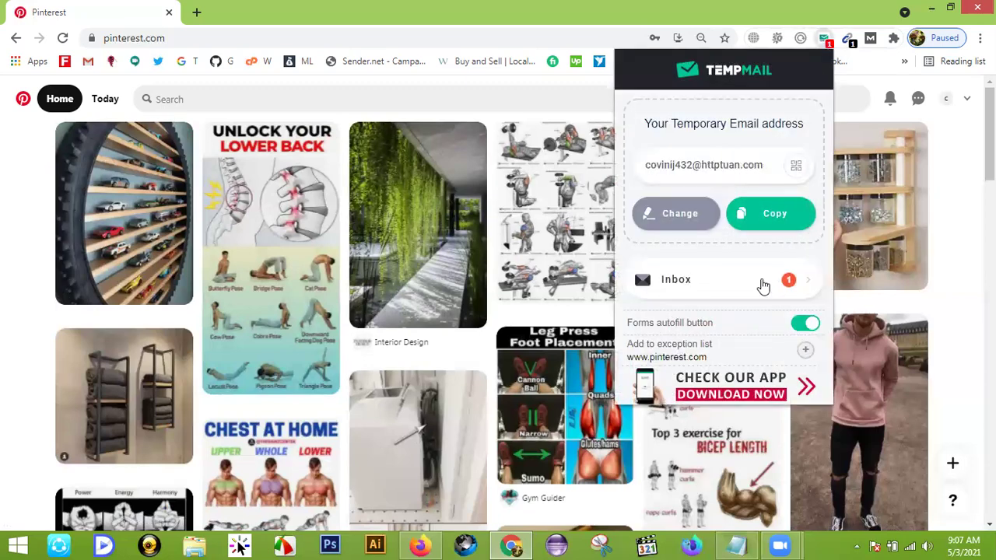
pyautogui.click(758, 281)
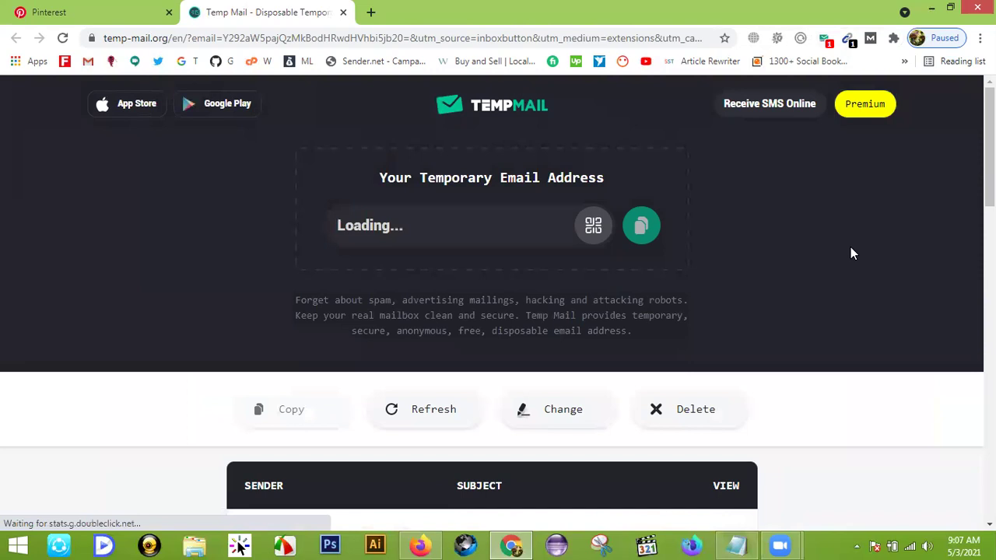
pyautogui.scroll(-4, 851, 248)
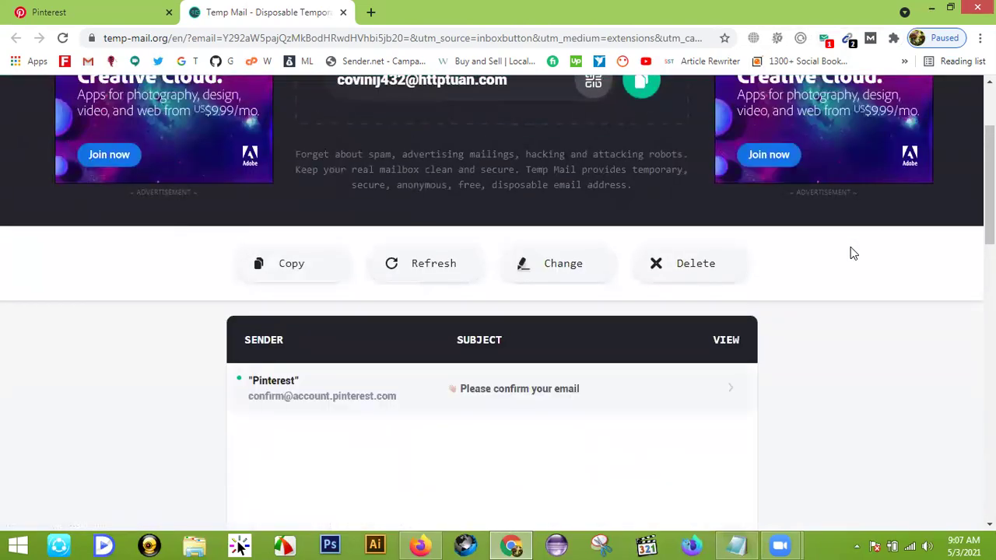
pyautogui.click(525, 395)
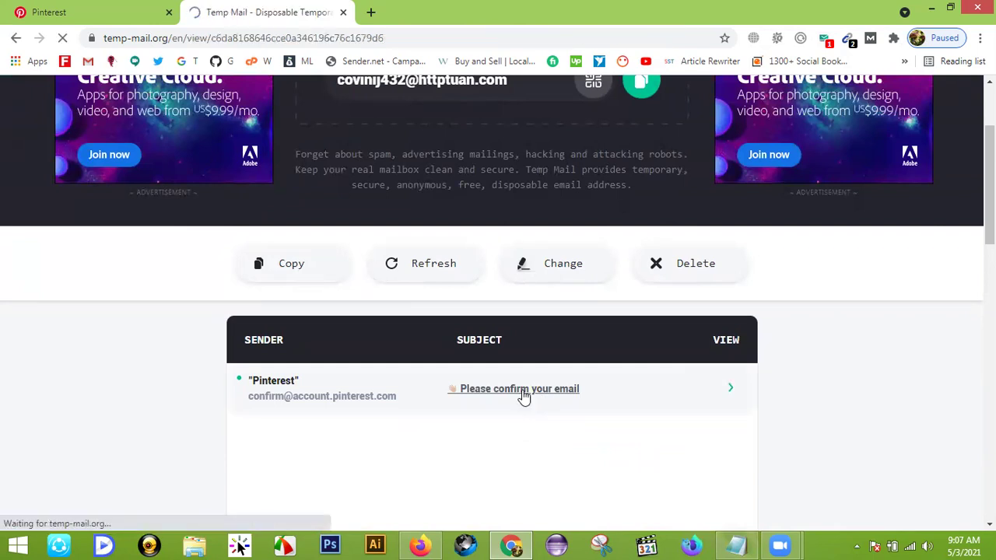
pyautogui.scroll(-5, 697, 338)
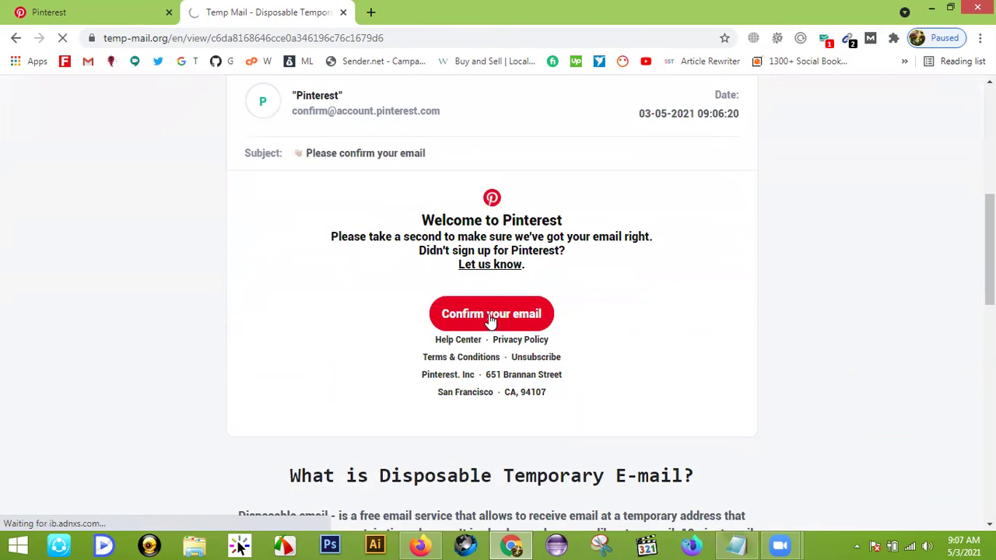
pyautogui.click(490, 315)
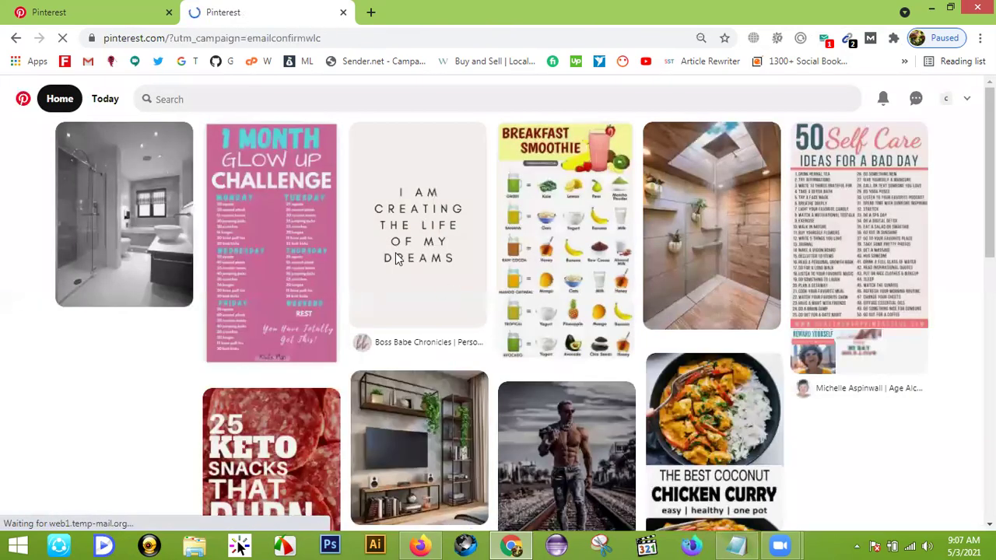
# - Close the older duplicate Pinterest tab and open the account menu from the chevron beside the avatar
pyautogui.click(168, 13)
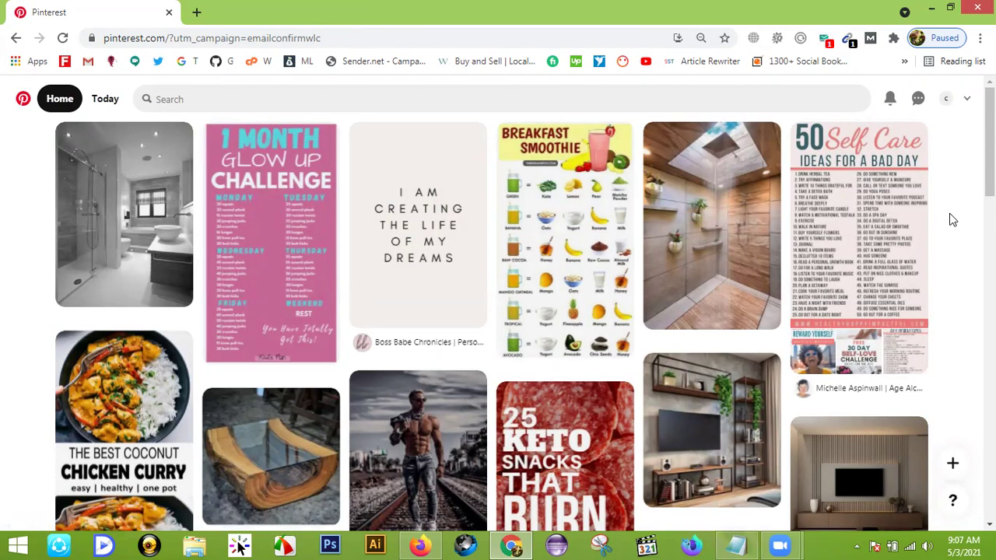
pyautogui.click(966, 99)
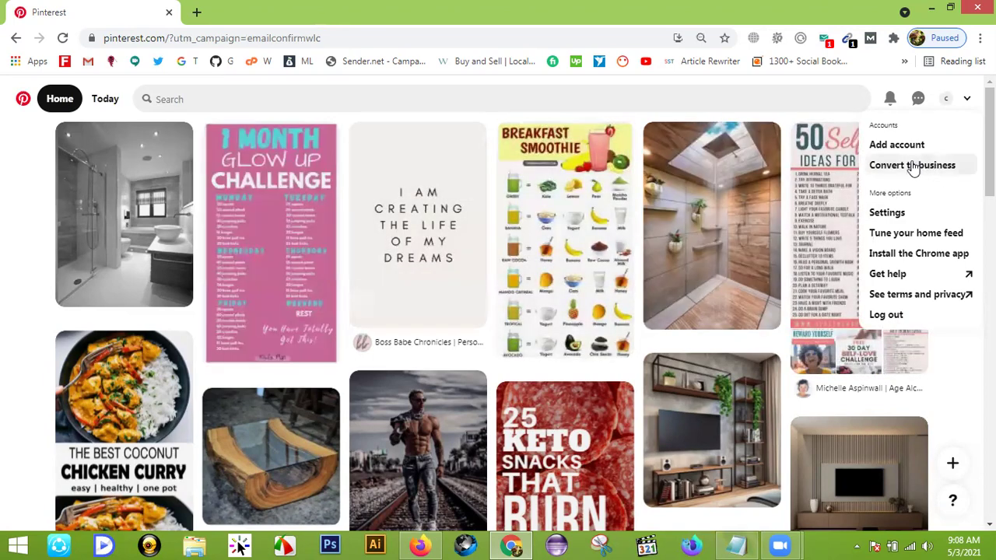
# - Choose Convert to business from the account menu and confirm with Convert account
pyautogui.click(910, 166)
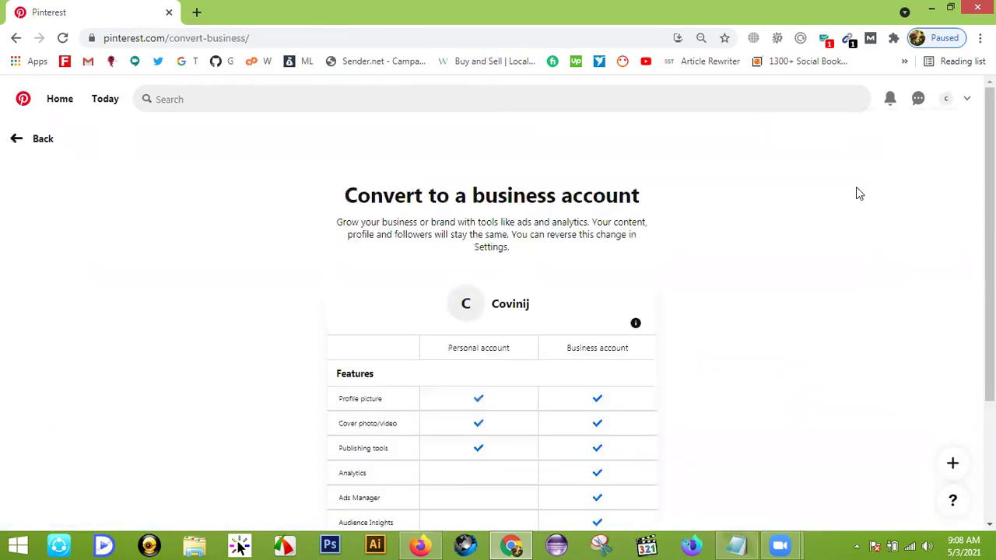
pyautogui.scroll(-2, 778, 222)
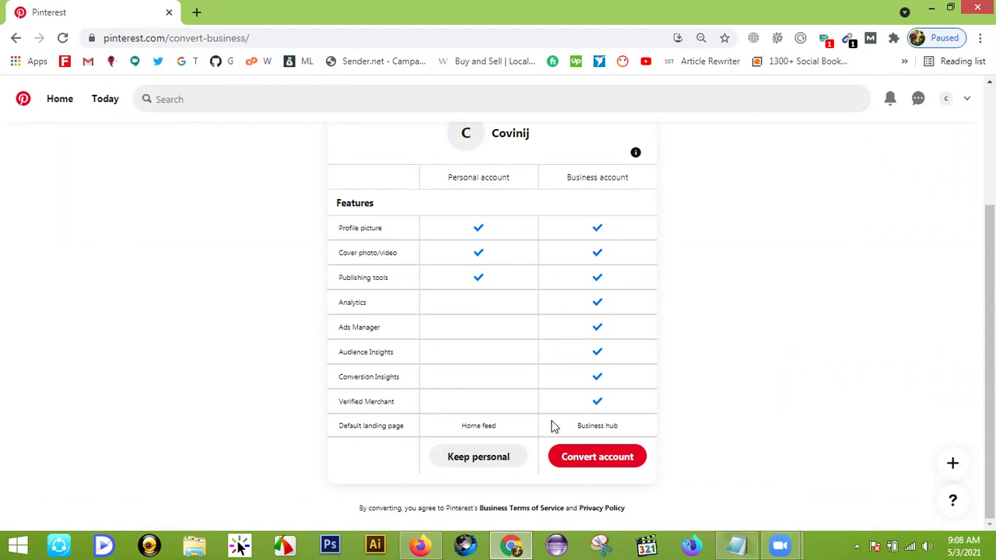
pyautogui.click(605, 461)
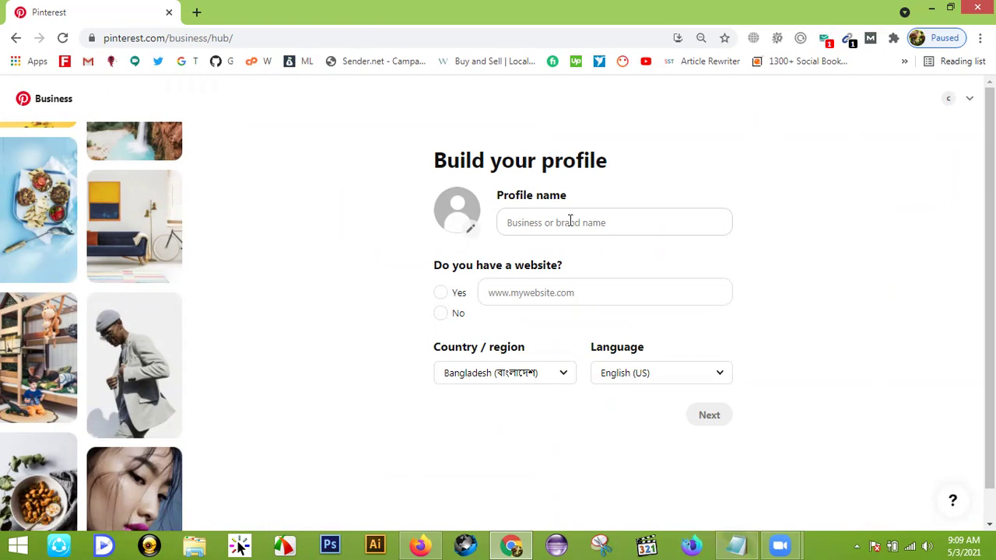
pyautogui.click(562, 223)
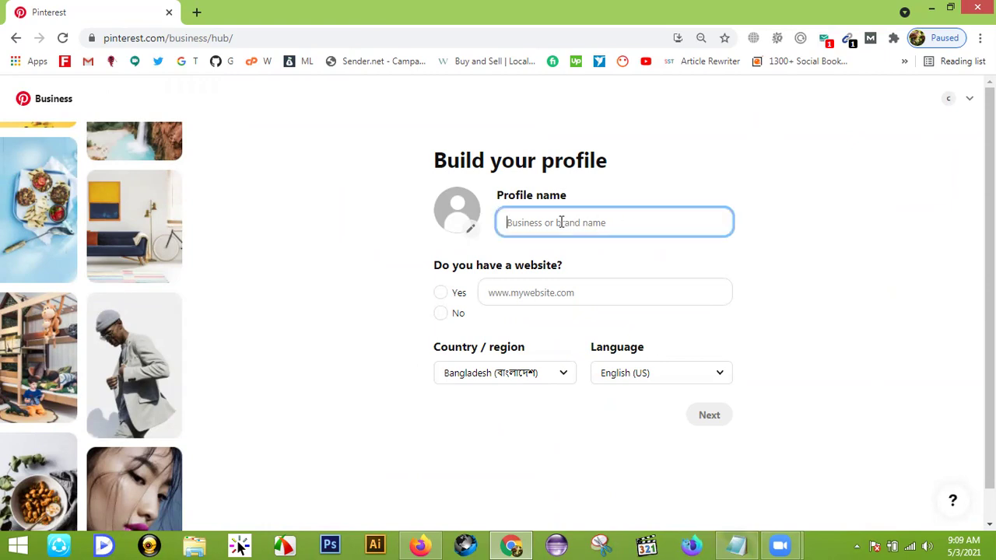
pyautogui.click(856, 256)
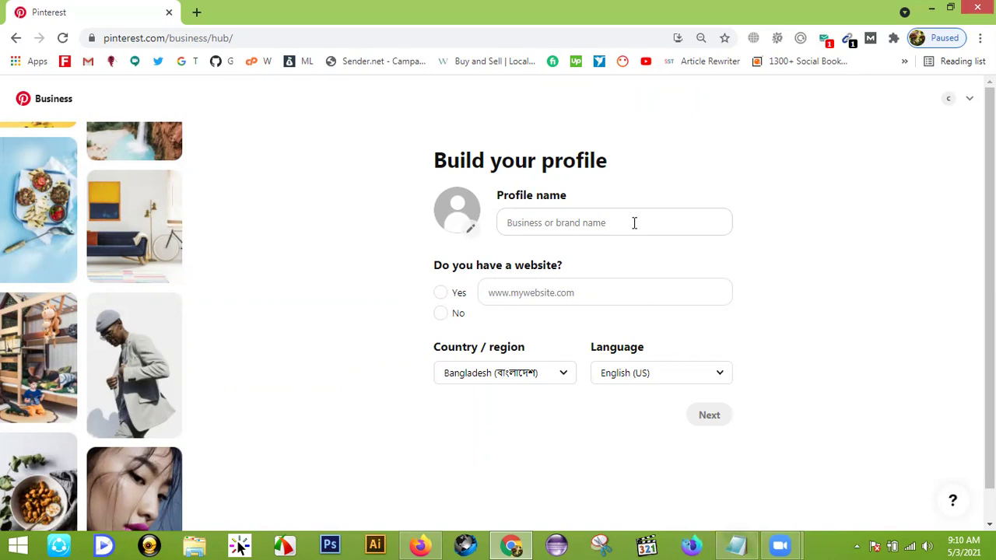
# - Enter the profile name 'Healthy Fitness | Women Fitness Tips | Diet Plan | Weight Lose', fixing the 'Tpis' typo
pyautogui.click(634, 223)
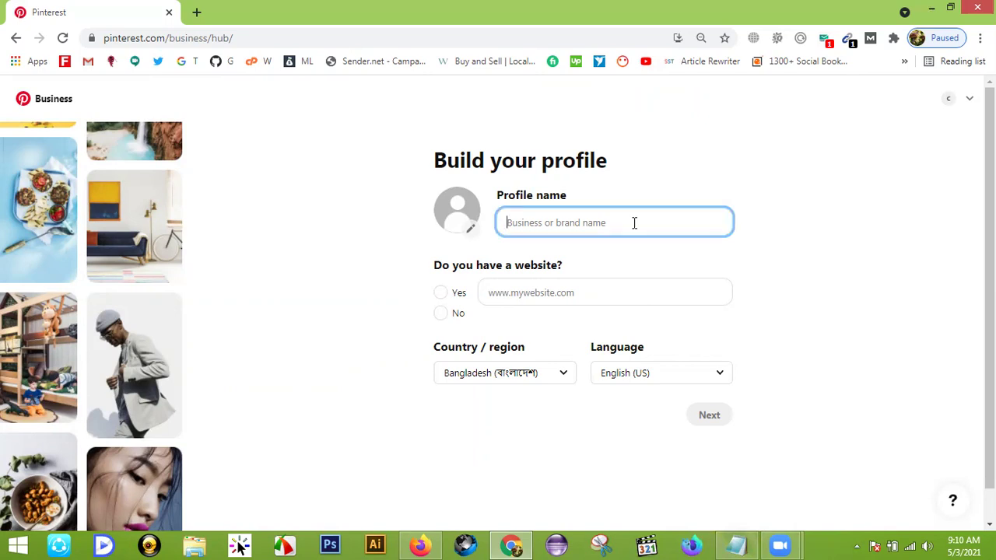
pyautogui.write('Healthy ')
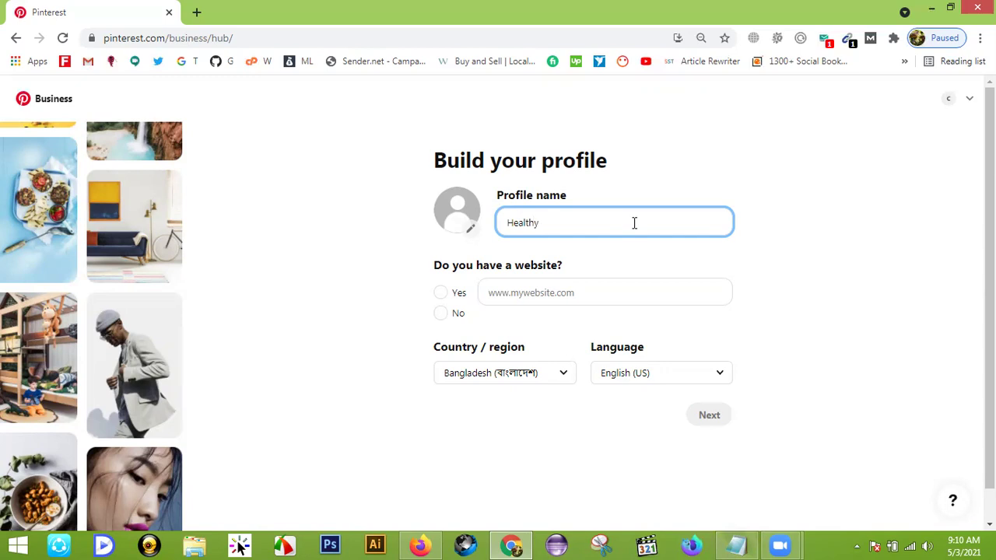
pyautogui.write('Fitne')
pyautogui.write('ss')
pyautogui.write('| Wom')
pyautogui.write('en Fit')
pyautogui.write('ness')
pyautogui.write(' Tpis')
pyautogui.click(655, 223)
pyautogui.press('BackSpace')
pyautogui.press('BackSpace')
pyautogui.write('ip')
pyautogui.click(689, 226)
pyautogui.write('D')
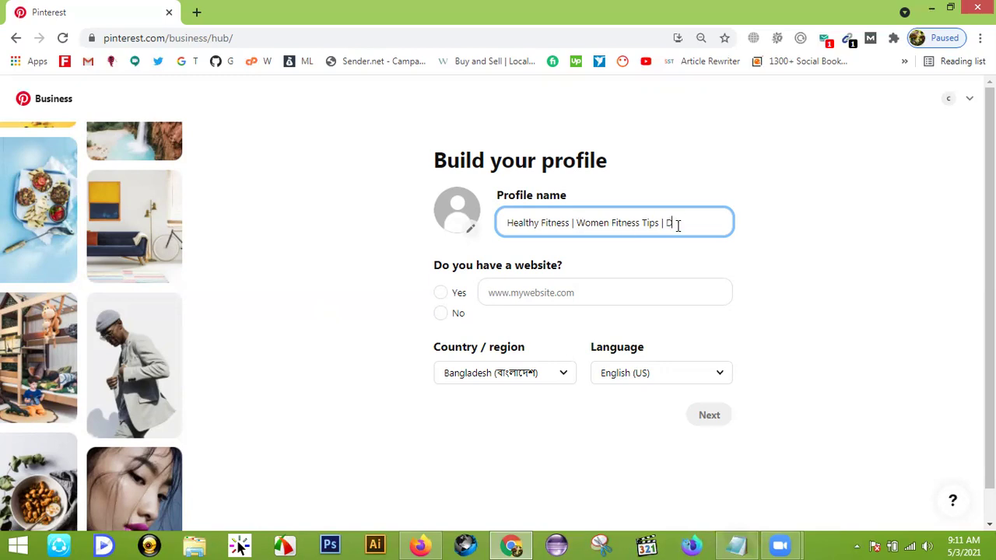
pyautogui.write('iet Plan')
pyautogui.write('| Weigh')
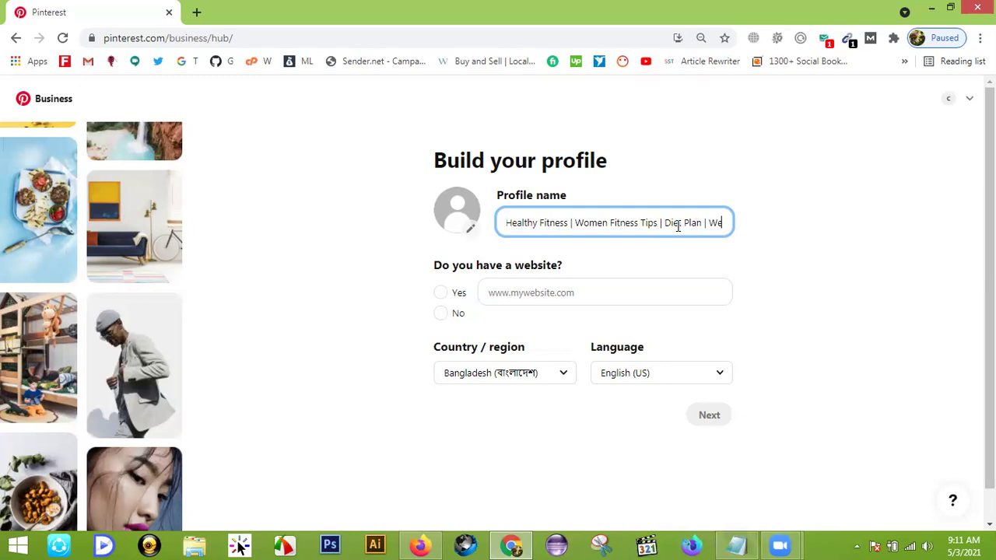
pyautogui.write('Lose')
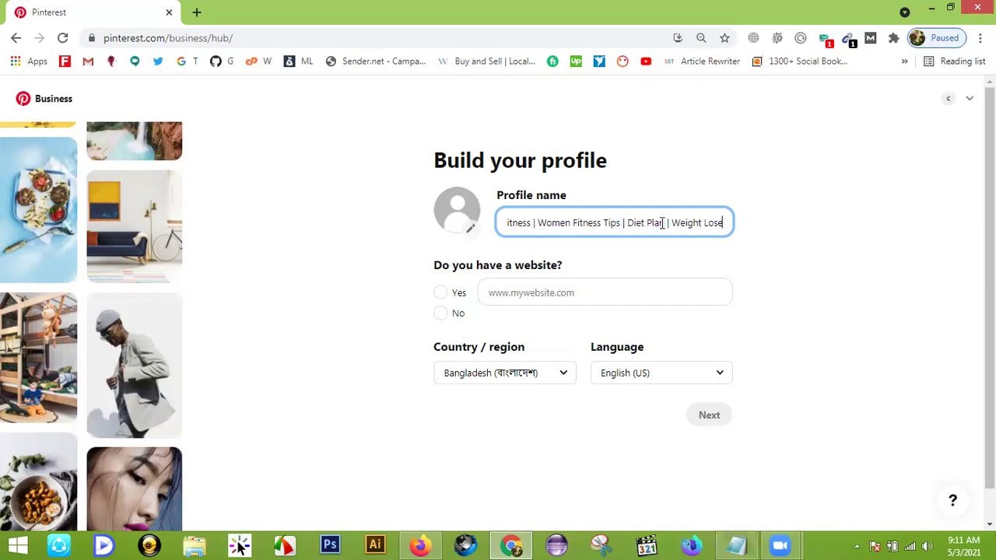
# - Answer 'No' to 'Do you have a website?' and submit the profile step
pyautogui.click(845, 245)
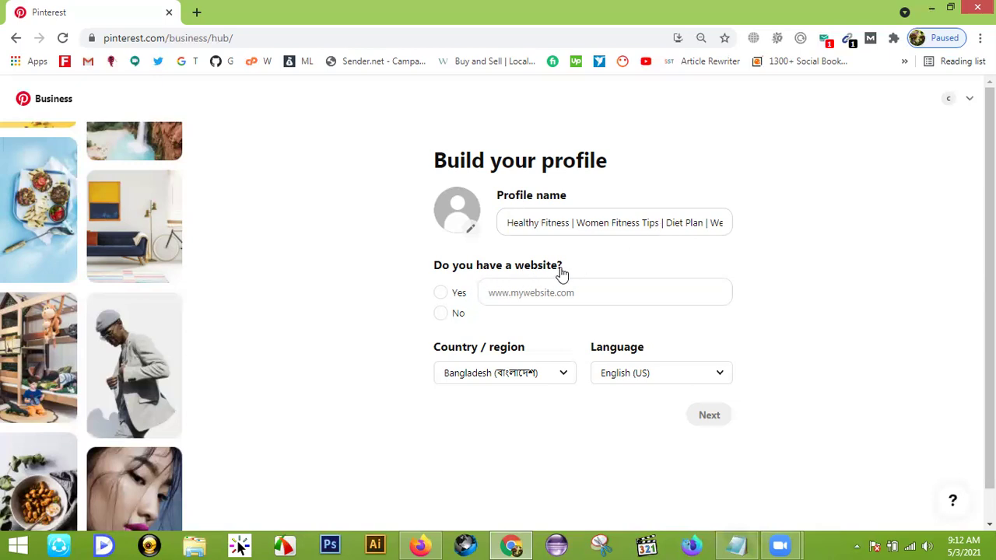
pyautogui.click(441, 313)
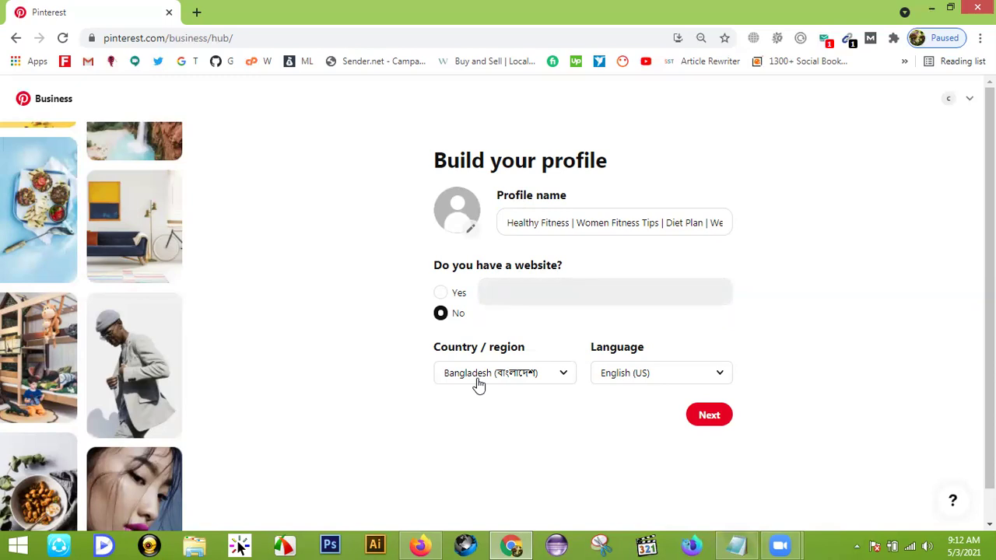
pyautogui.click(709, 414)
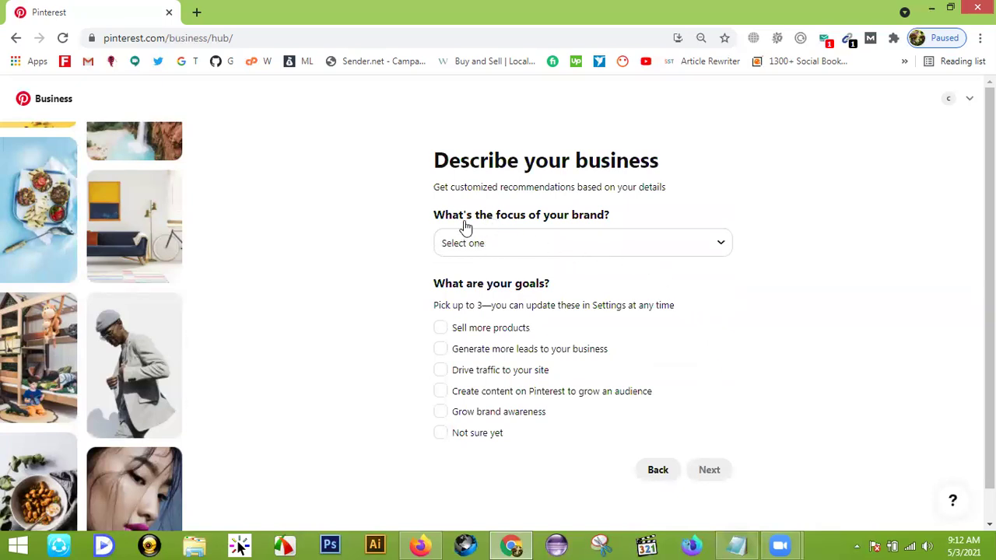
# - Set brand focus to Health and fitness and tick Sell more products, Generate more leads and Drive traffic
pyautogui.click(683, 244)
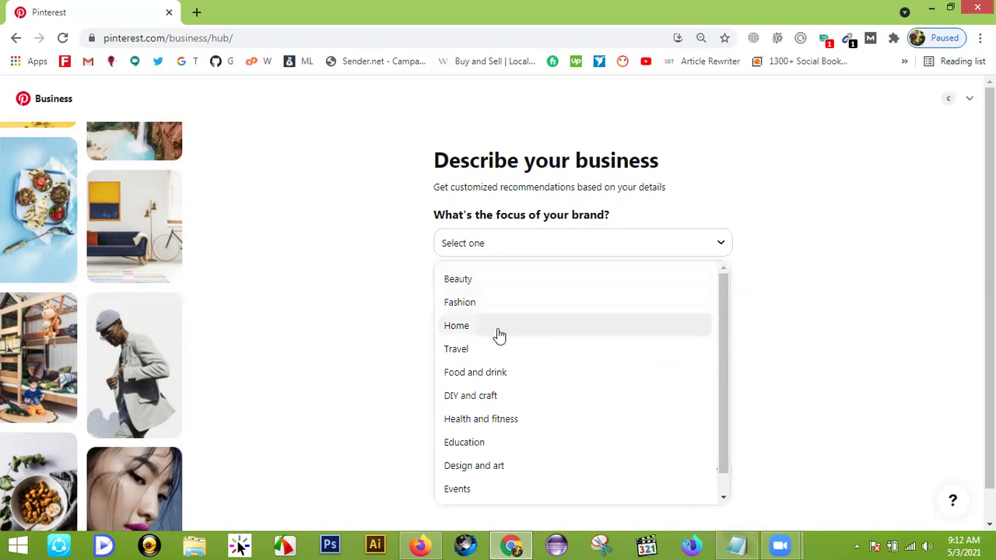
pyautogui.click(504, 420)
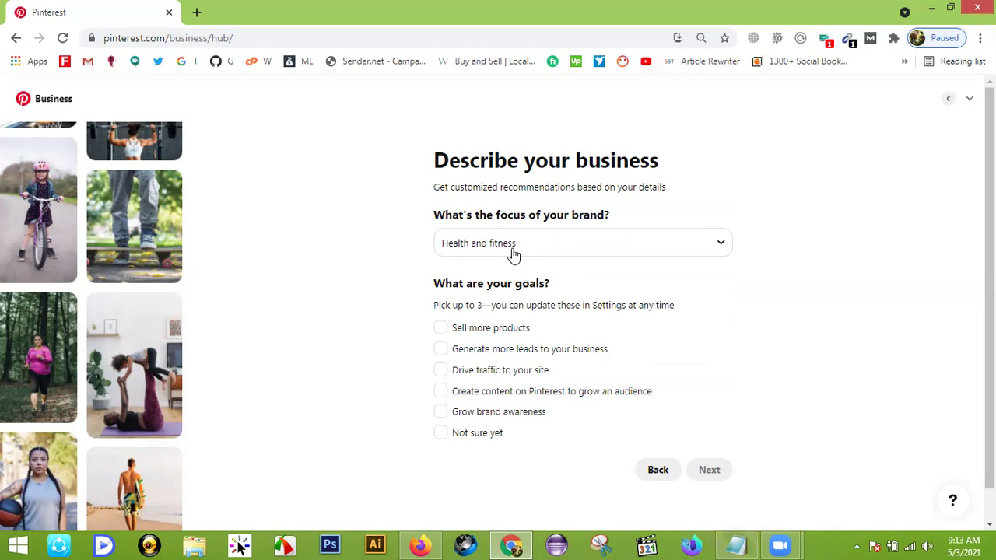
pyautogui.scroll(-1, 511, 254)
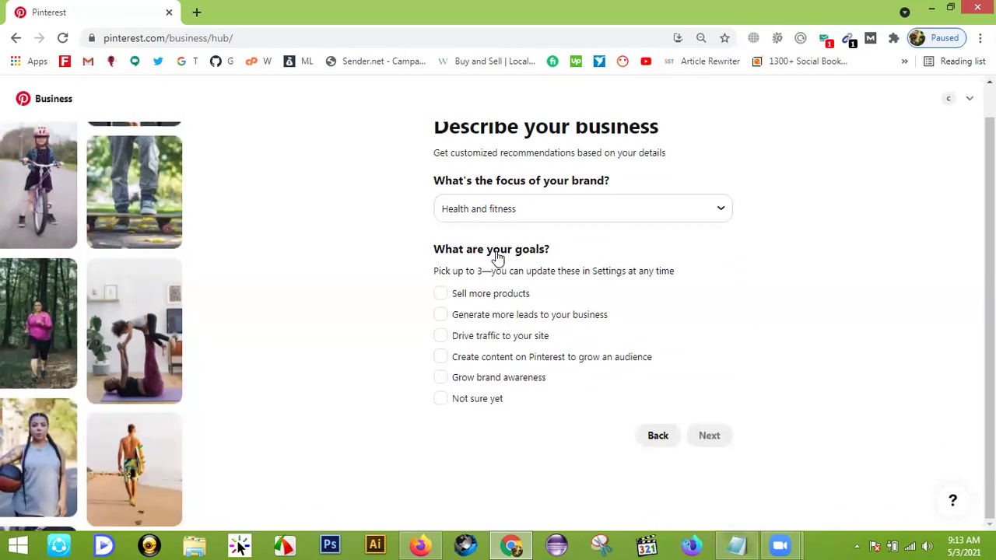
pyautogui.click(441, 296)
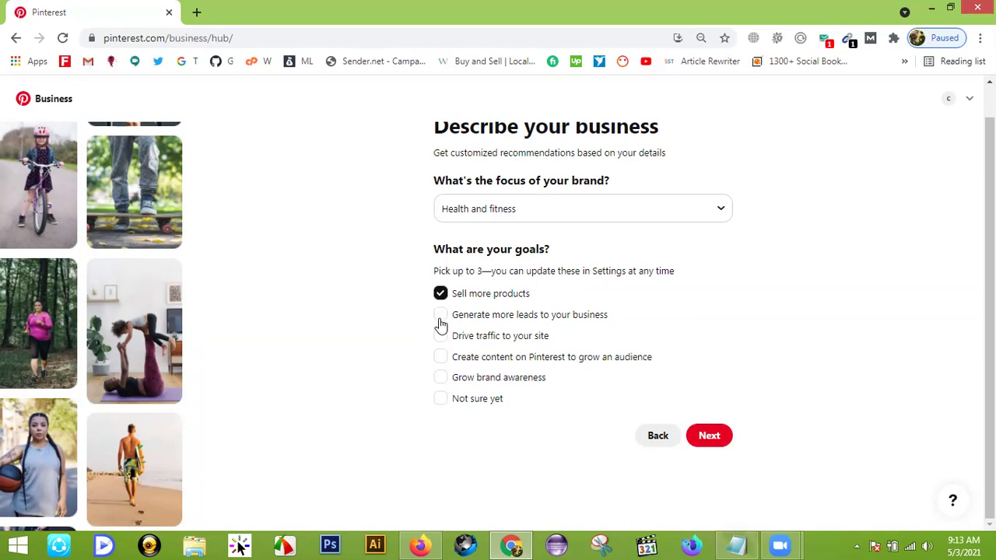
pyautogui.click(441, 319)
pyautogui.click(441, 338)
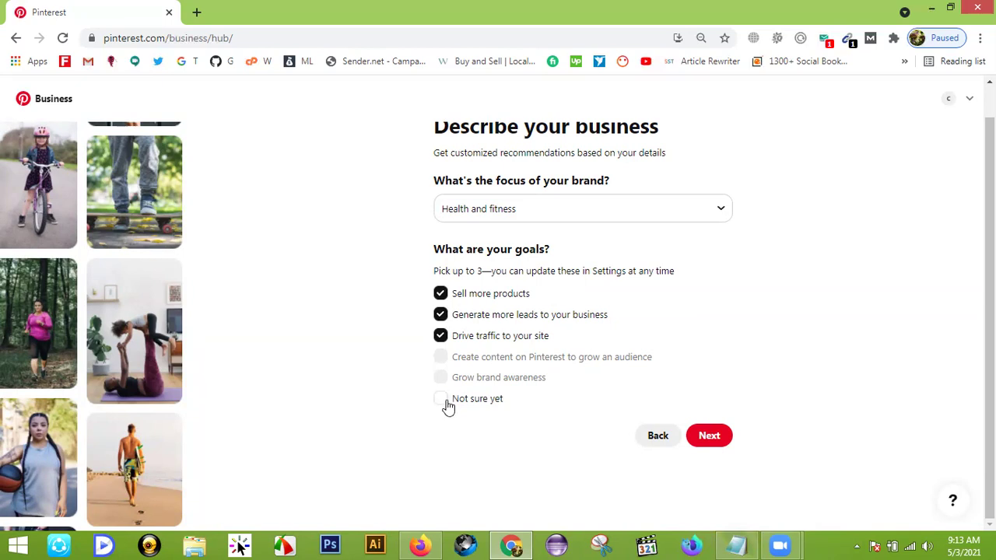
# - Choose 'Consumer Good, Product, or Service' as the business type and continue to the ads question
pyautogui.click(718, 439)
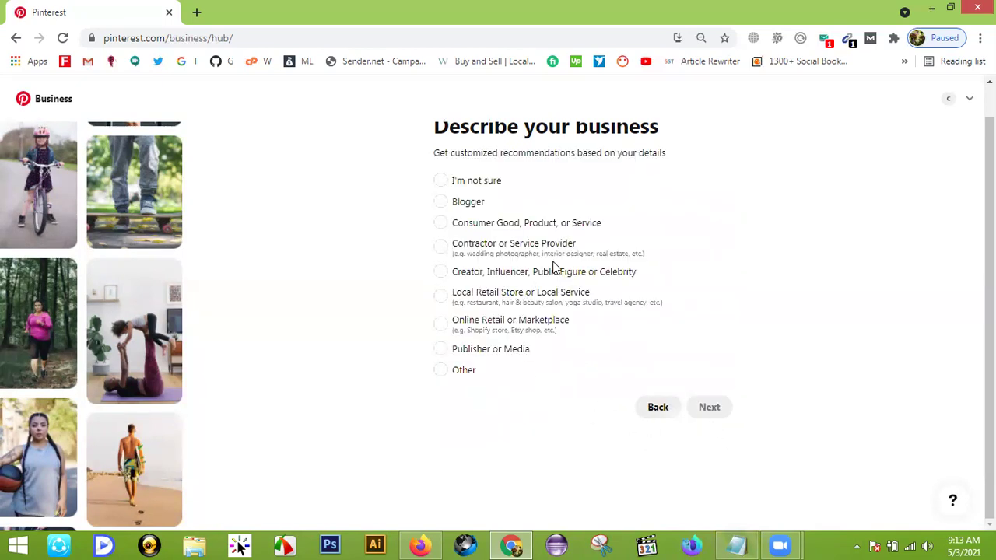
pyautogui.scroll(1, 723, 284)
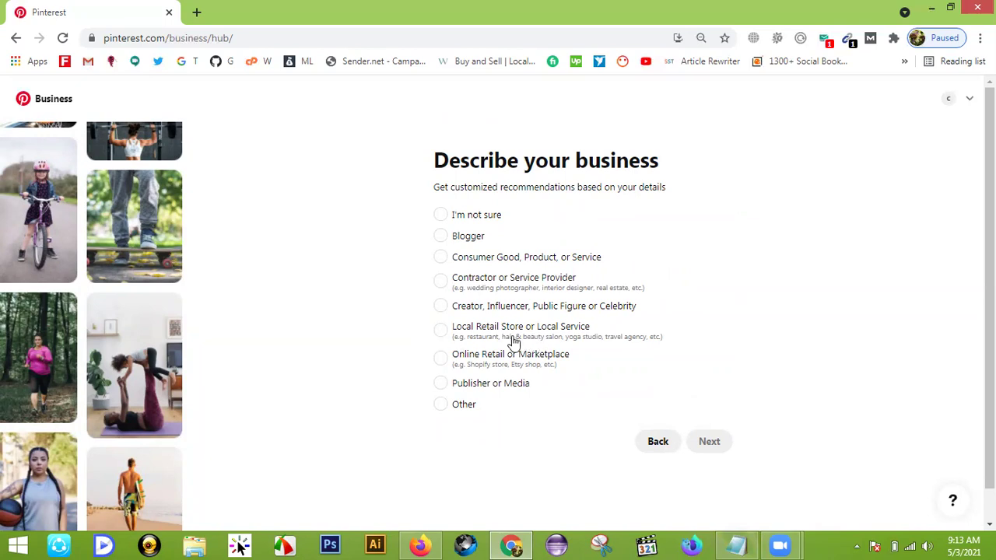
pyautogui.click(913, 544)
pyautogui.click(441, 261)
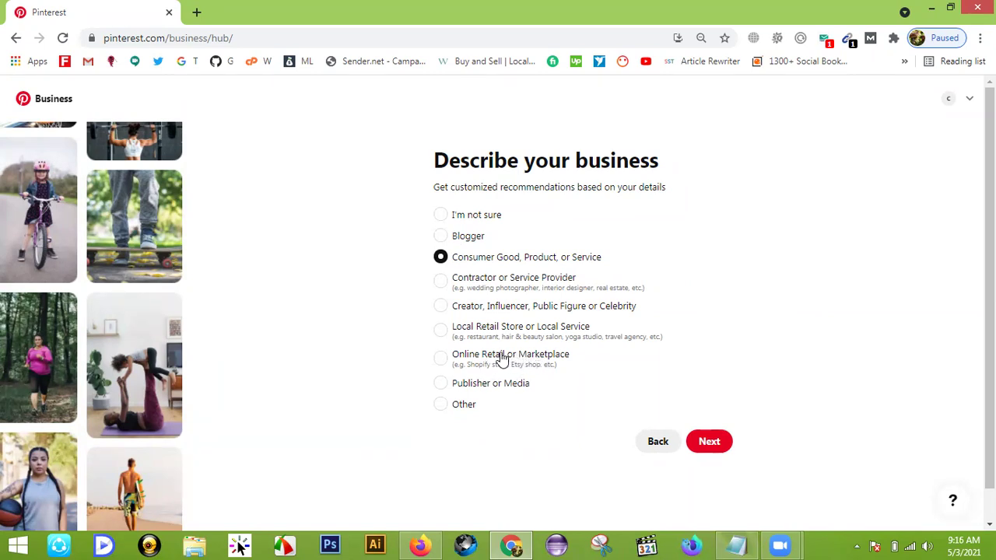
pyautogui.click(709, 444)
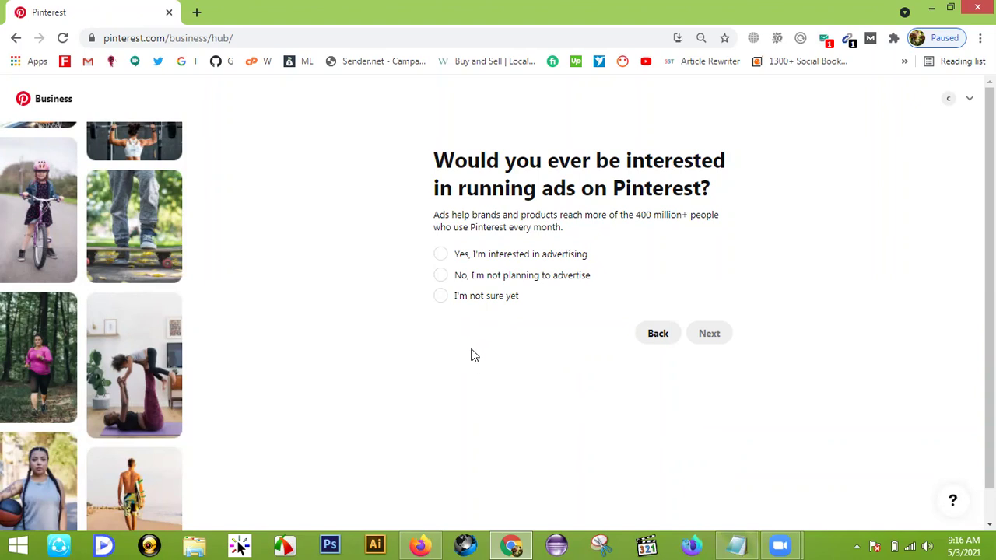
# - Answer 'Yes, I'm interested in advertising' and submit it
pyautogui.click(441, 256)
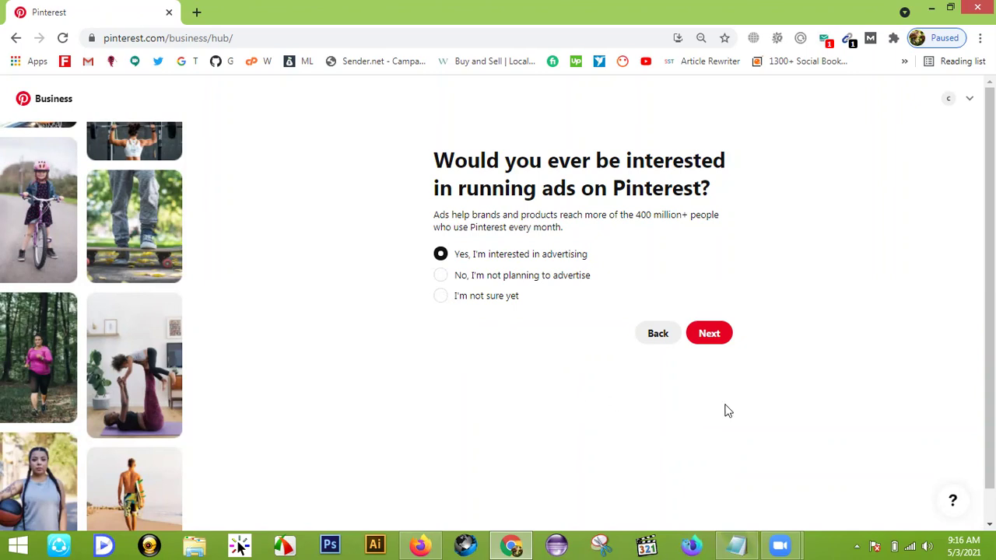
pyautogui.click(711, 341)
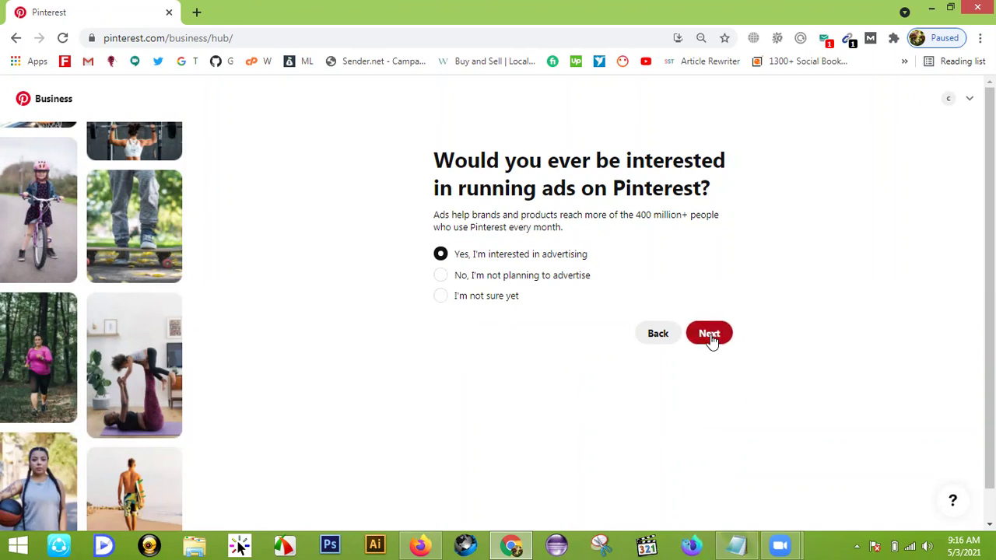
pyautogui.click(711, 337)
pyautogui.scroll(-2, 763, 398)
pyautogui.scroll(2, 764, 397)
pyautogui.scroll(-2, 763, 398)
pyautogui.scroll(2, 764, 397)
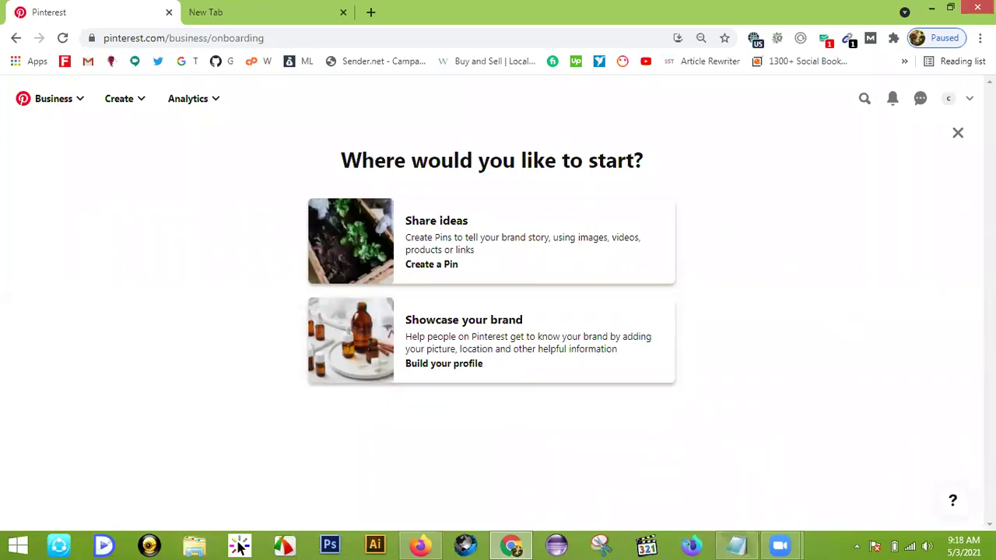
# - Close the 'Where would you like to start?' screen with its X to reach the Business hub
pyautogui.click(957, 133)
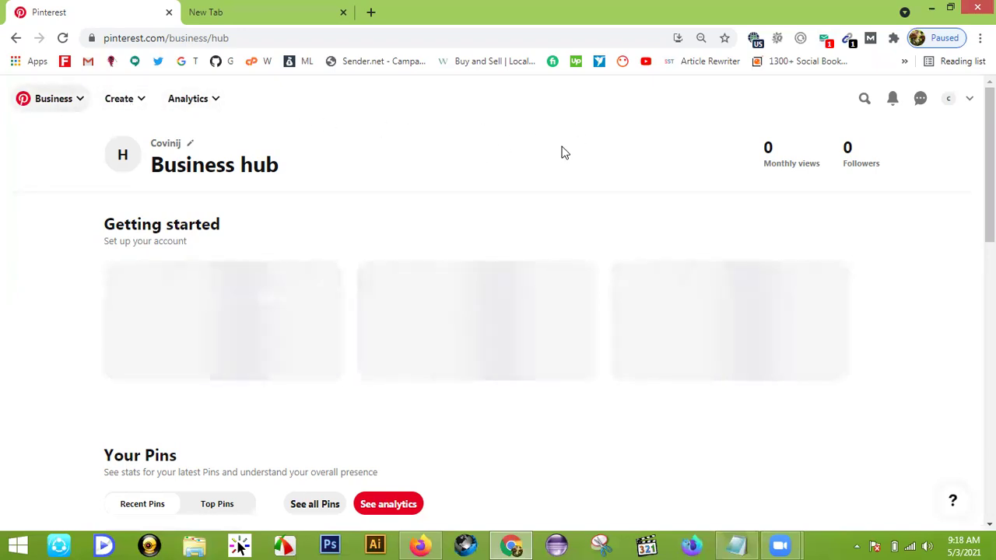
# - Go to Settings from the header account menu to reach the Edit profile page
pyautogui.click(970, 100)
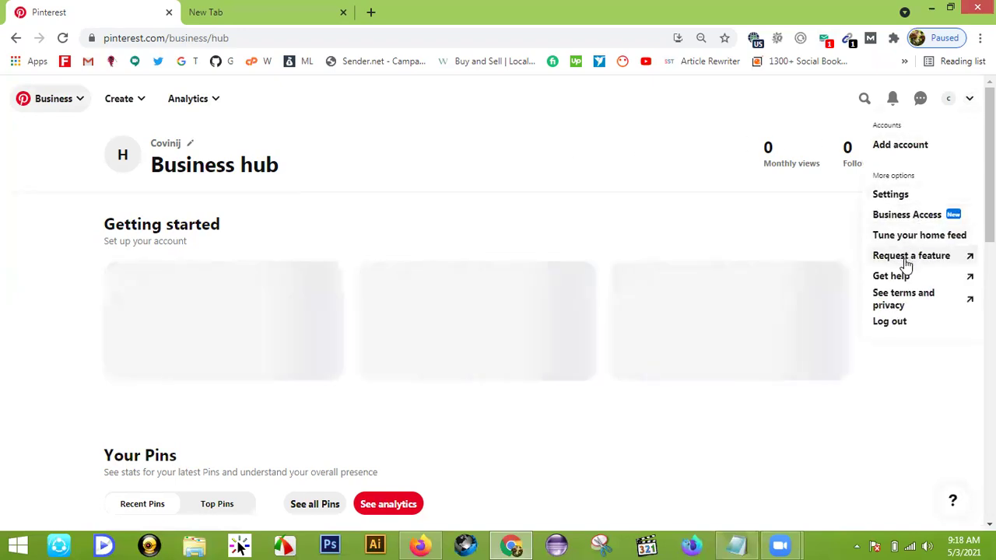
pyautogui.click(895, 194)
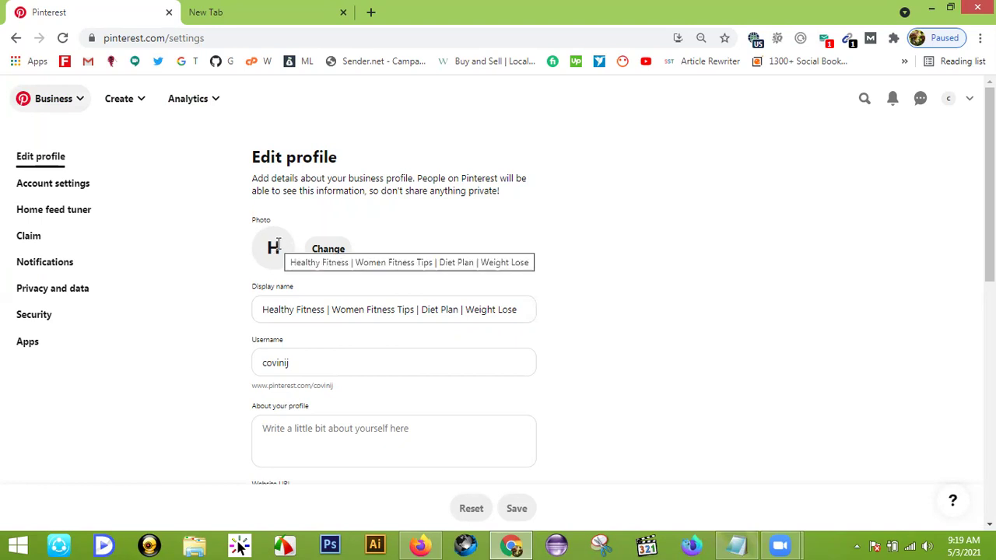
# - Set the profile photo to the blue FITNESS logo jpg from the Desktop
pyautogui.click(328, 246)
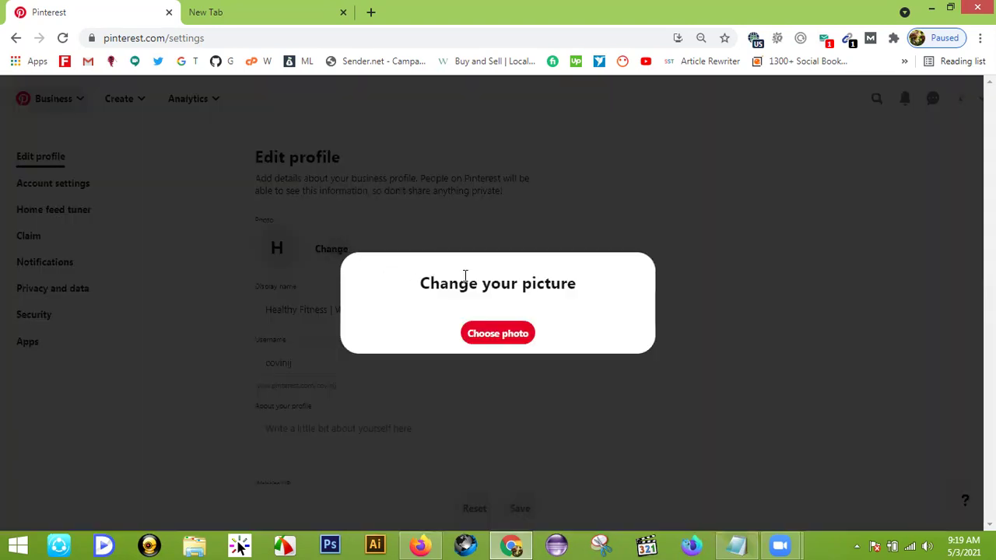
pyautogui.click(500, 335)
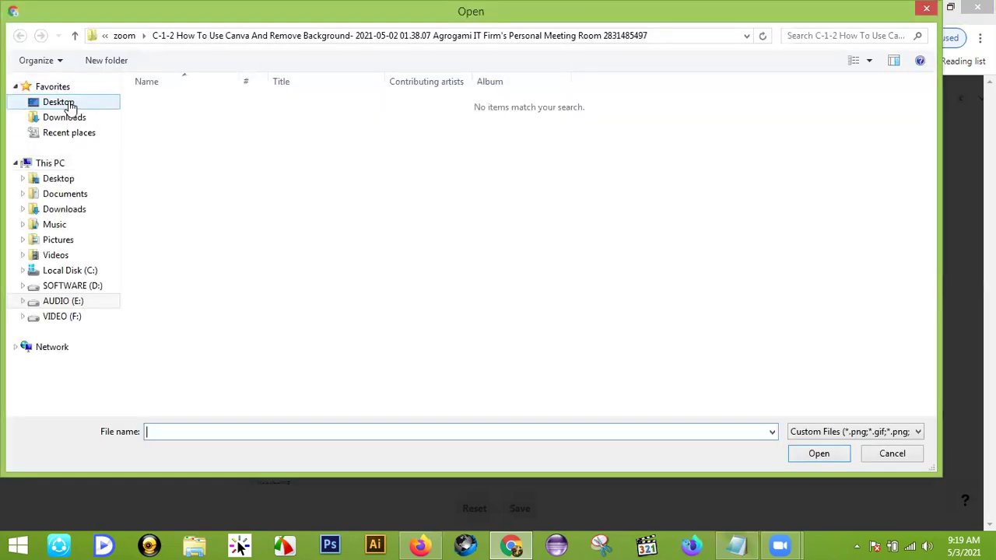
pyautogui.click(68, 107)
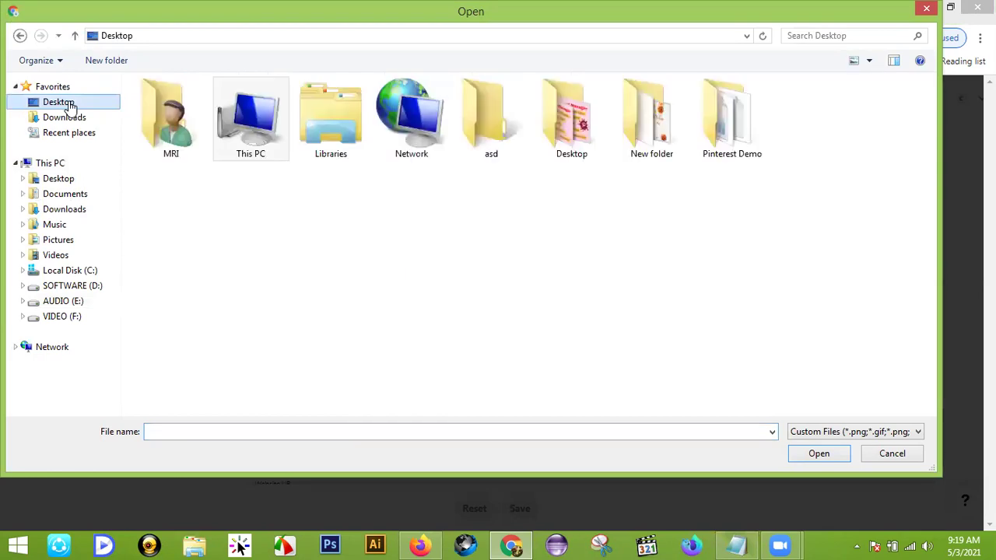
pyautogui.click(525, 257)
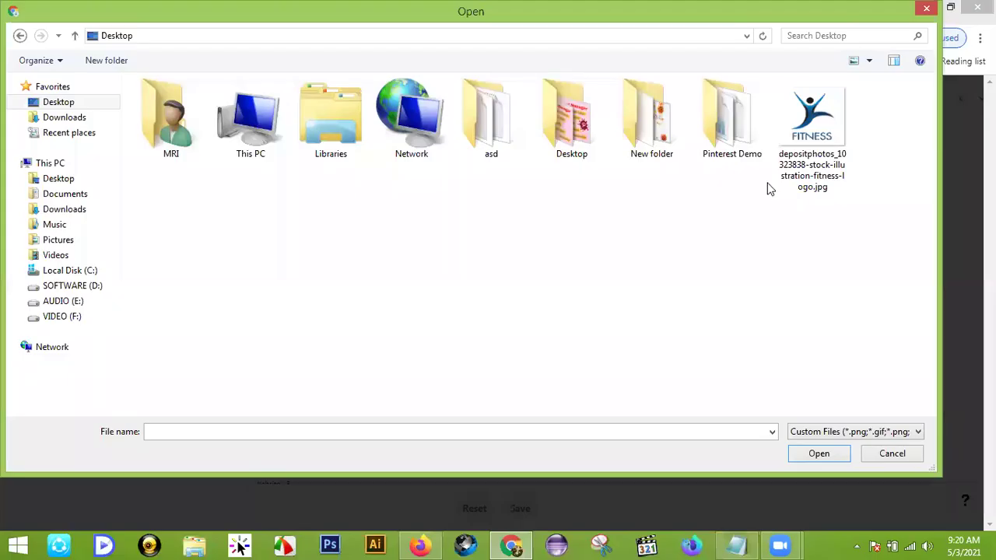
pyautogui.click(779, 187)
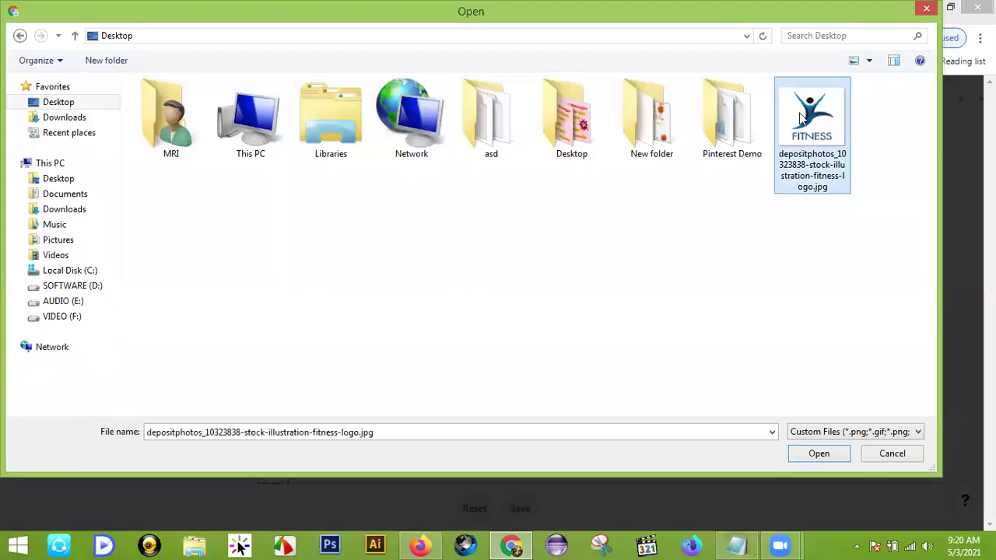
pyautogui.click(816, 452)
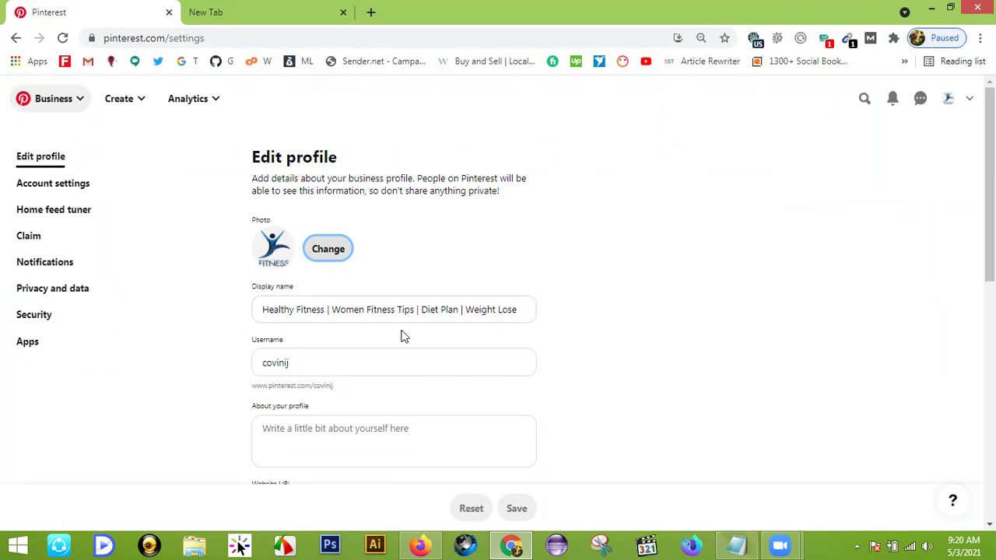
# - Replace the current username with 'weightlosstips'
pyautogui.doubleClick(298, 363)
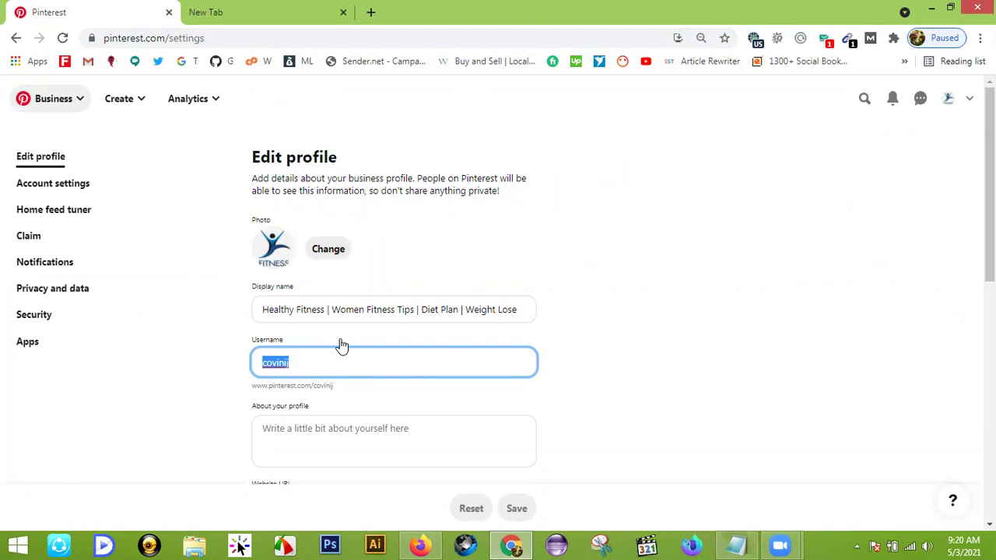
pyautogui.write('weig')
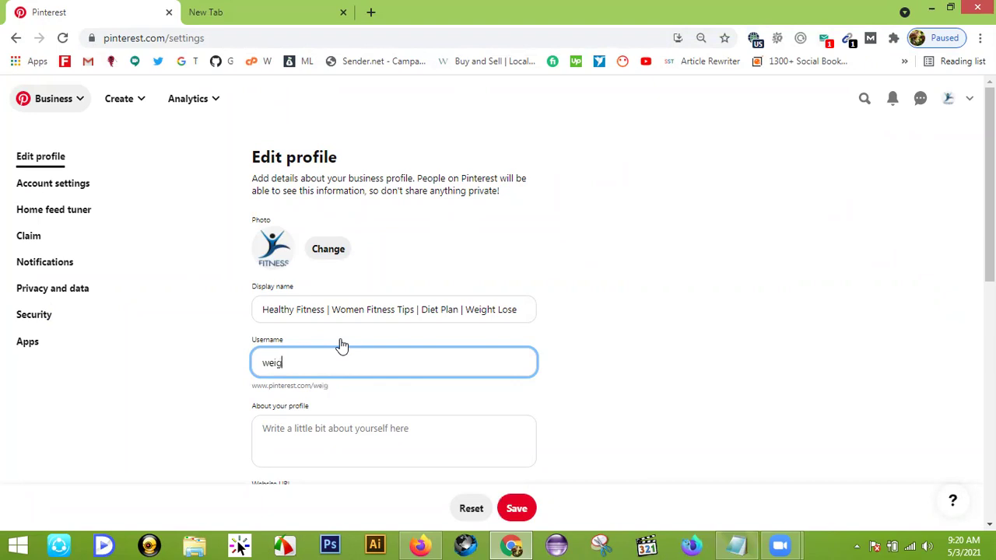
pyautogui.write('htlosstips')
pyautogui.scroll(-1, 342, 346)
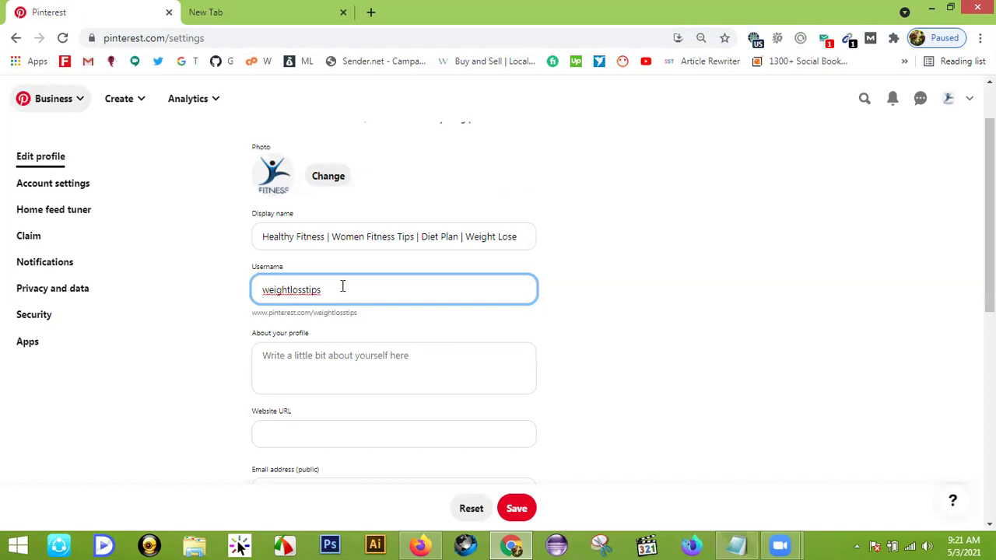
# - Correct the username spelling to 'weightlosetips' and save the profile
pyautogui.doubleClick(287, 290)
pyautogui.click(316, 290)
pyautogui.click(307, 289)
pyautogui.press('BackSpace')
pyautogui.write('e')
pyautogui.click(516, 508)
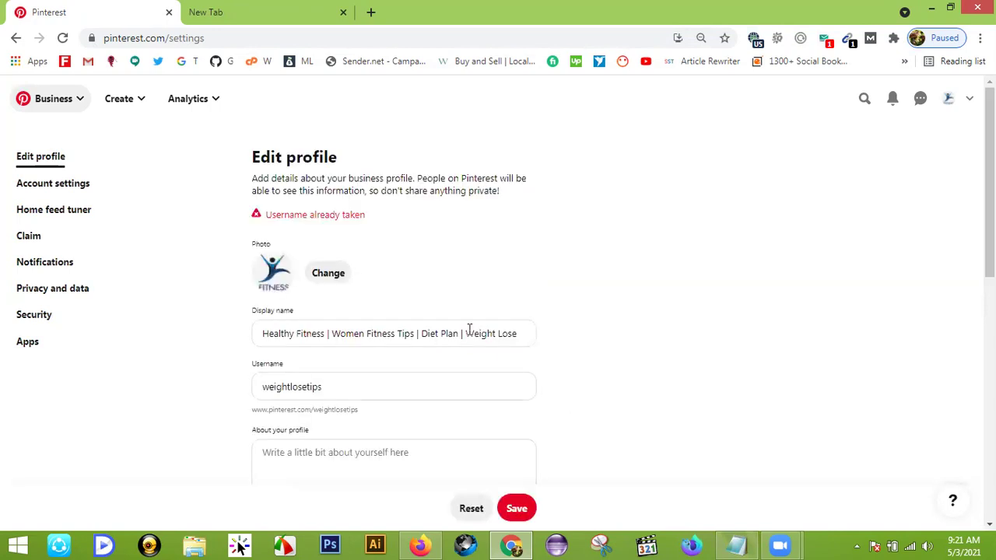
# - Replace 'tips' with 201 to make the username 'weightlose201', and save the profile
pyautogui.click(337, 387)
pyautogui.moveTo(330, 385); pyautogui.dragTo(306, 380)
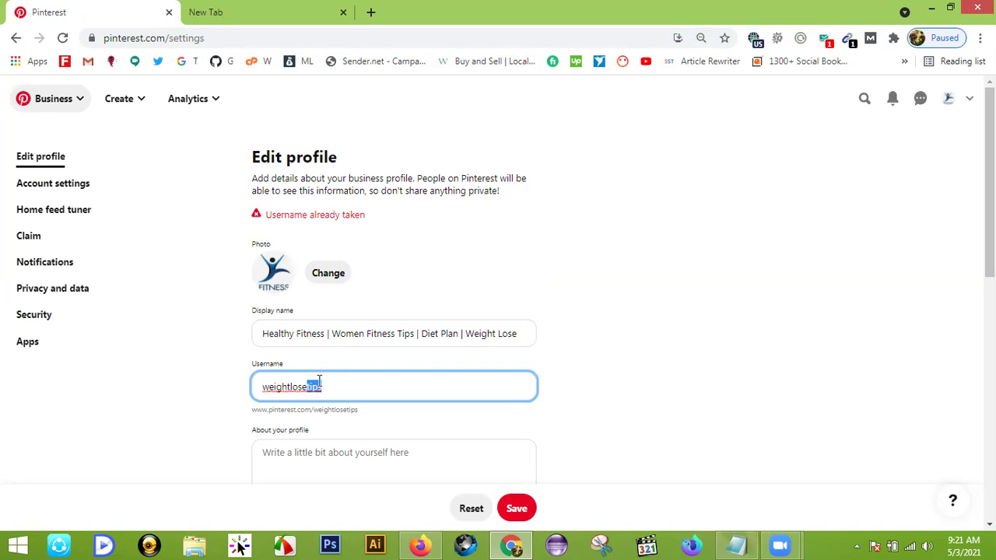
pyautogui.write('201')
pyautogui.scroll(-2, 427, 384)
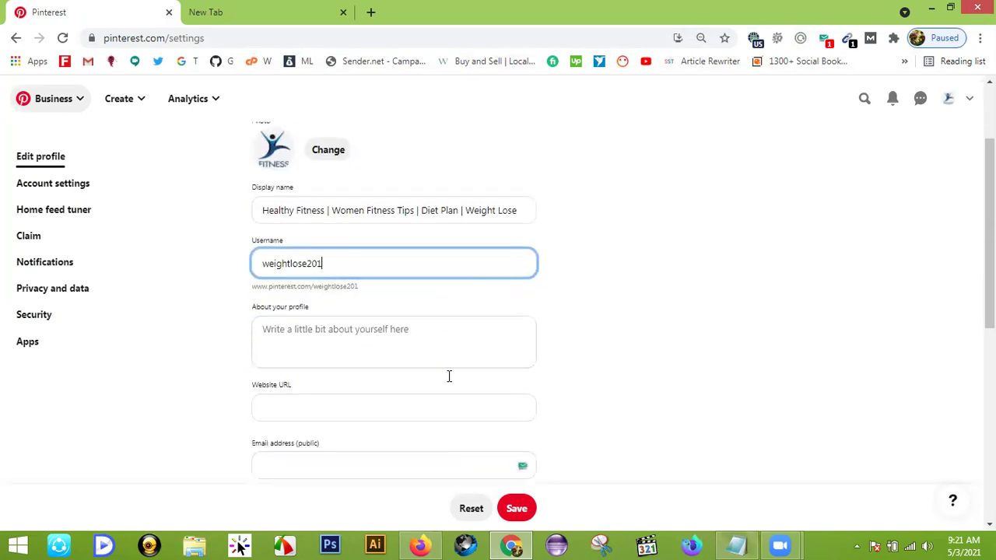
pyautogui.click(517, 506)
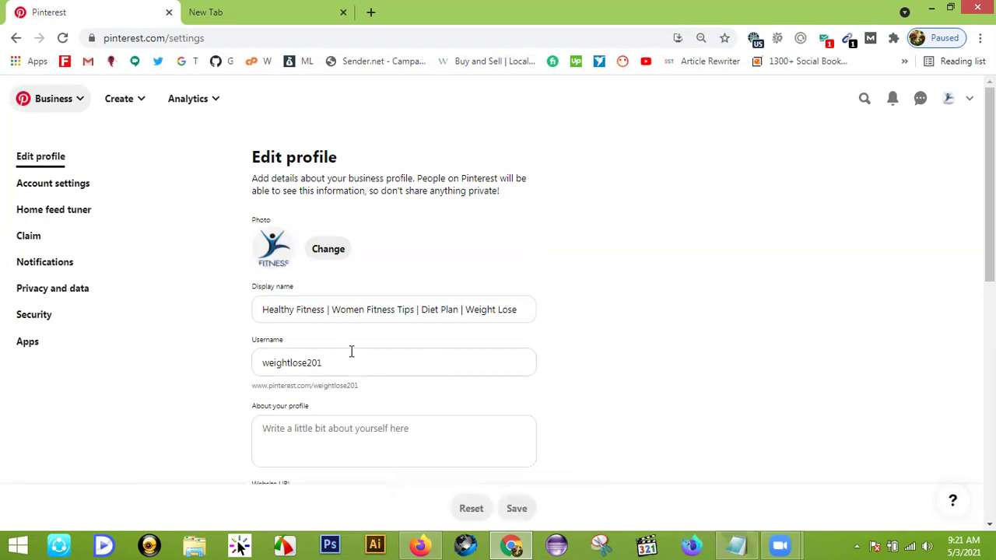
pyautogui.scroll(-1, 352, 352)
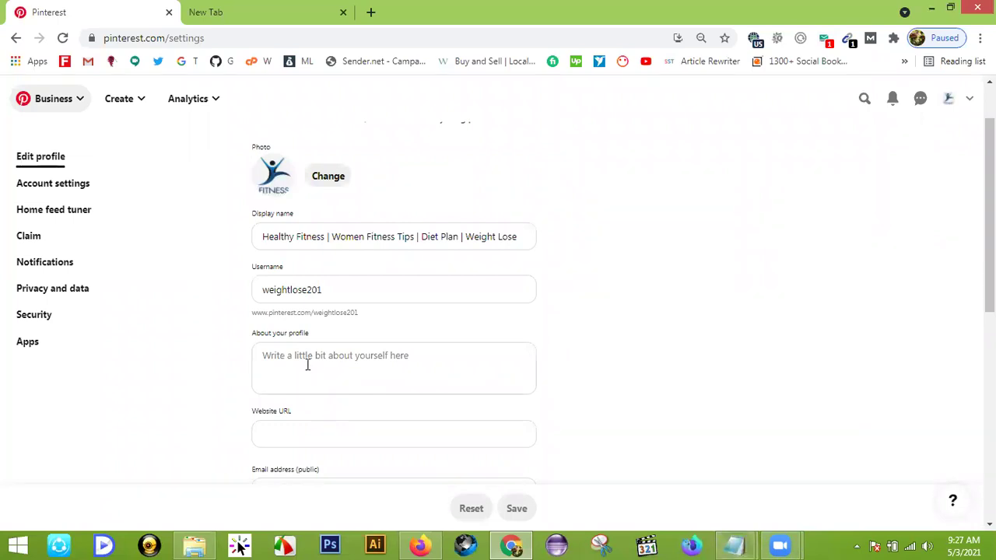
pyautogui.moveTo(734, 545)
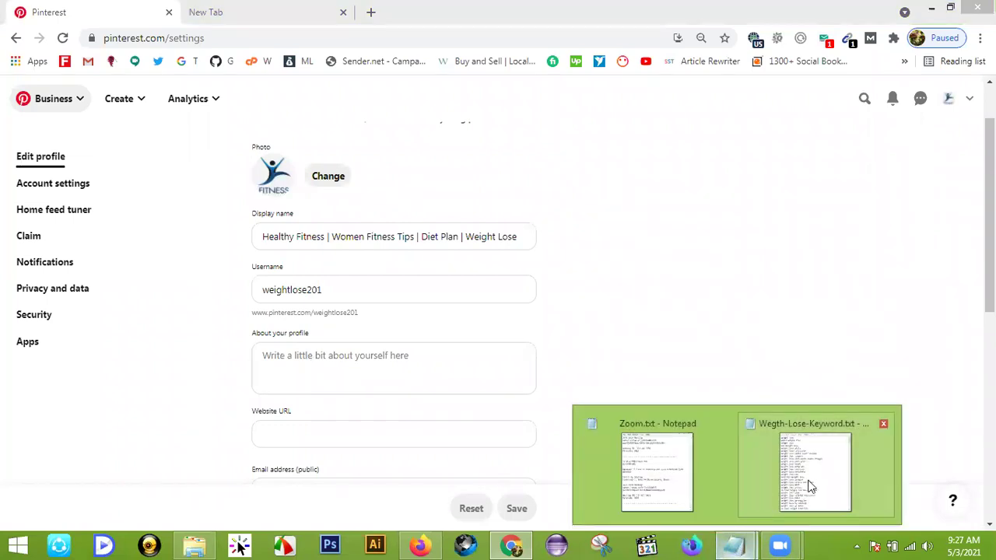
# - In Wegth-Lose-Keyword.txt, turn the first two lines into #weightlose and #adele_weight_loss
pyautogui.click(810, 486)
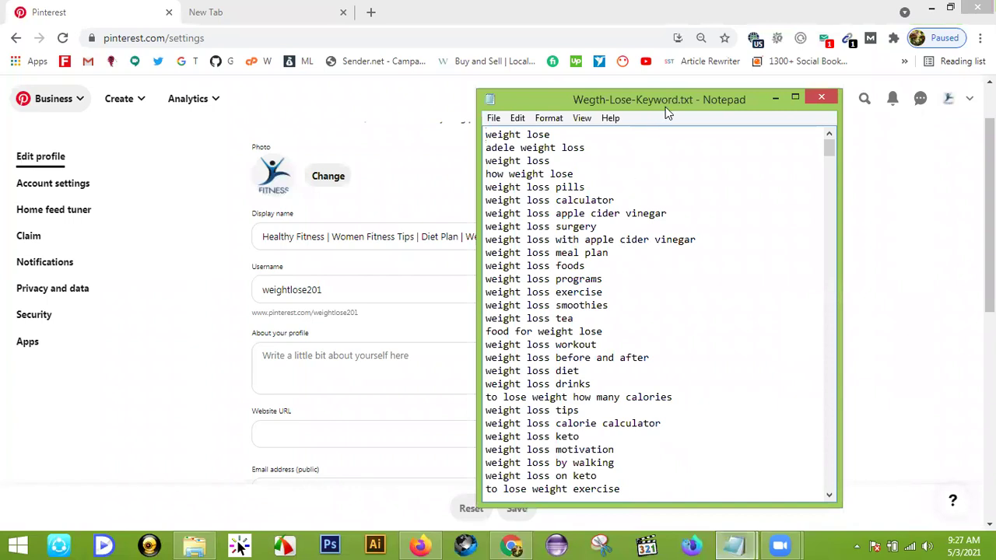
pyautogui.moveTo(660, 100); pyautogui.dragTo(611, 79)
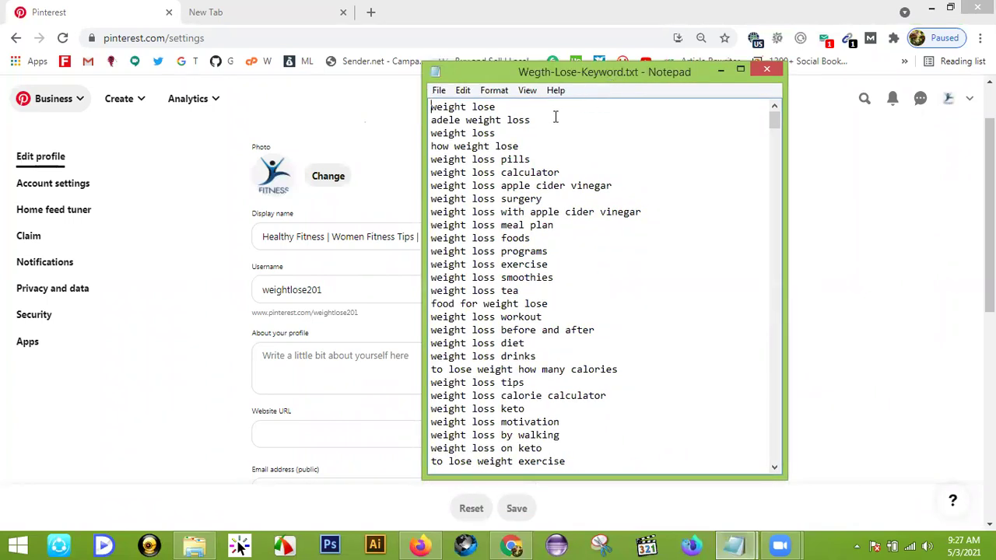
pyautogui.write('#')
pyautogui.moveTo(437, 106); pyautogui.dragTo(430, 107)
pyautogui.click(479, 106)
pyautogui.press('BackSpace')
pyautogui.click(466, 119)
pyautogui.click(507, 119)
pyautogui.press('BackSpace')
pyautogui.write('_')
pyautogui.click(430, 119)
pyautogui.write('#')
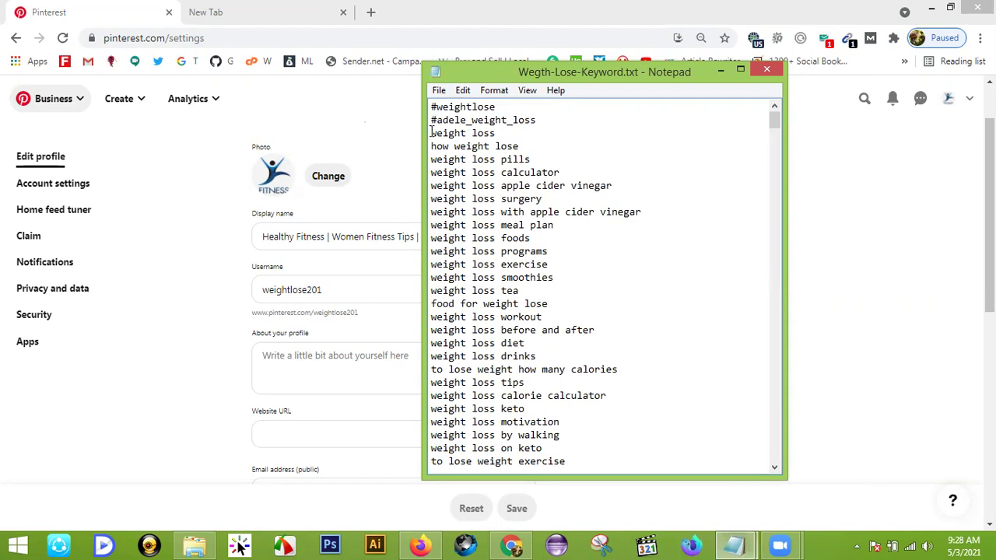
# - Add # before keyword lines 3 through the foods line
pyautogui.click(432, 133)
pyautogui.write('#')
pyautogui.click(430, 147)
pyautogui.write('#')
pyautogui.click(432, 160)
pyautogui.write('#')
pyautogui.click(433, 173)
pyautogui.write('#')
pyautogui.click(433, 187)
pyautogui.write('#')
pyautogui.click(432, 199)
pyautogui.write('#')
pyautogui.click(432, 213)
pyautogui.write('#')
pyautogui.click(432, 226)
pyautogui.write('#')
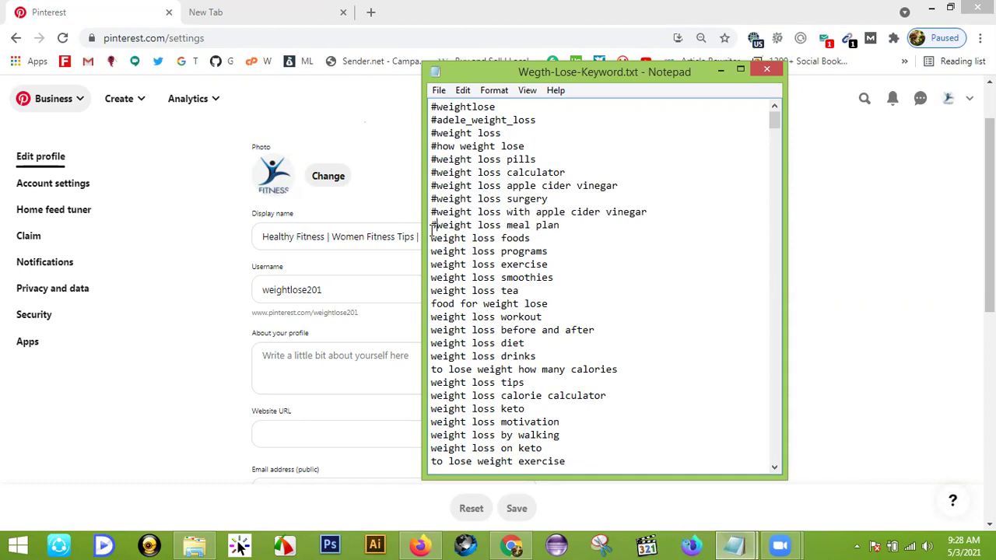
pyautogui.click(432, 238)
pyautogui.write('#')
# - Add # before the remaining keyword lines from programs down to 'weight loss tips'
pyautogui.click(432, 252)
pyautogui.write('#')
pyautogui.click(432, 265)
pyautogui.write('#')
pyautogui.click(432, 278)
pyautogui.write('#')
pyautogui.click(432, 290)
pyautogui.write('#')
pyautogui.click(432, 304)
pyautogui.write('#')
pyautogui.click(432, 317)
pyautogui.write('#')
pyautogui.click(432, 330)
pyautogui.write('#')
pyautogui.click(432, 343)
pyautogui.write('#')
pyautogui.click(432, 357)
pyautogui.write('#')
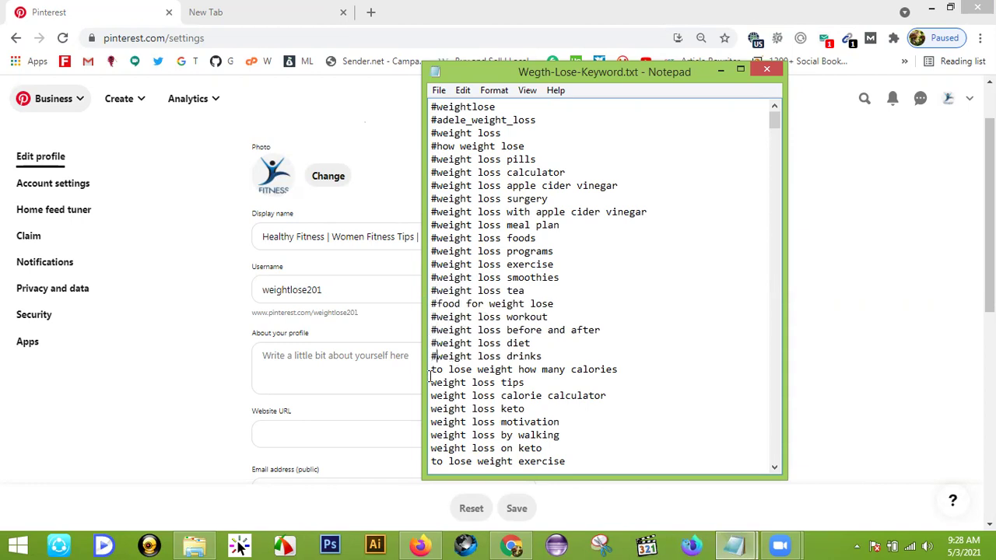
pyautogui.click(432, 370)
pyautogui.write('#')
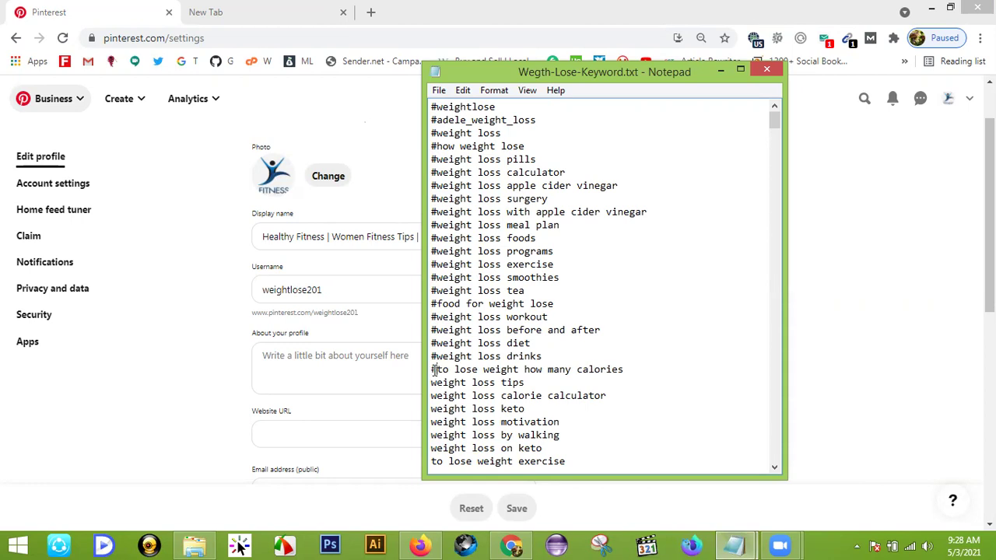
pyautogui.click(432, 383)
pyautogui.write('#')
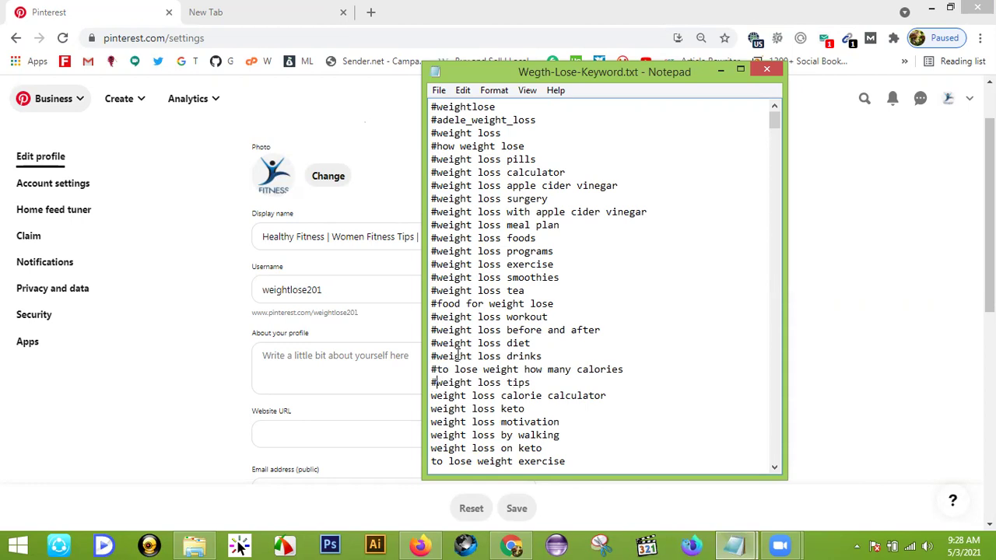
# - Join the first hashtags into #weightloss, #howweightlose, #weightlosspills, #weightlosscalculator and #weightlossapplecidervinegar
pyautogui.click(480, 133)
pyautogui.press('BackSpace')
pyautogui.click(500, 147)
pyautogui.press('BackSpace')
pyautogui.click(460, 147)
pyautogui.press('BackSpace')
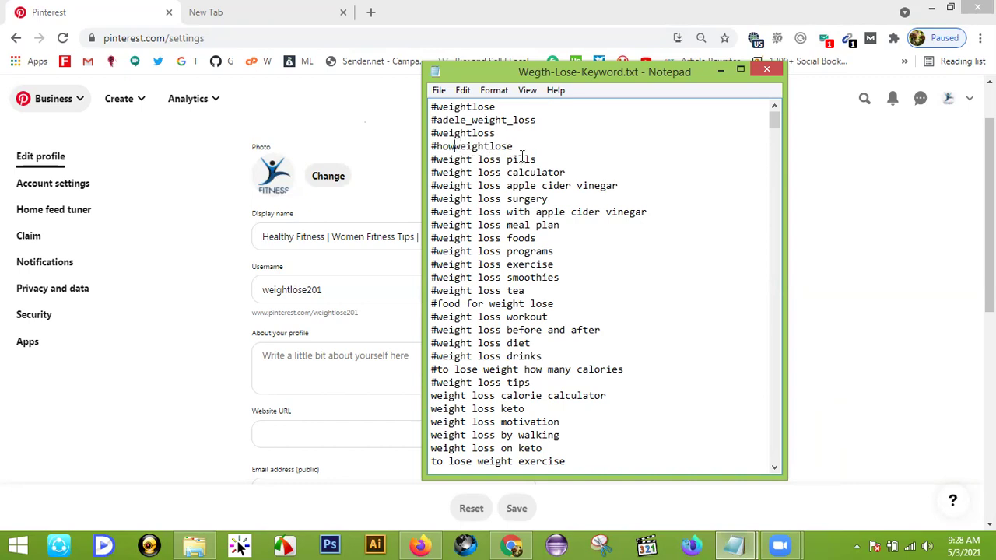
pyautogui.click(480, 159)
pyautogui.press('BackSpace')
pyautogui.click(502, 159)
pyautogui.press('BackSpace')
pyautogui.click(479, 172)
pyautogui.press('BackSpace')
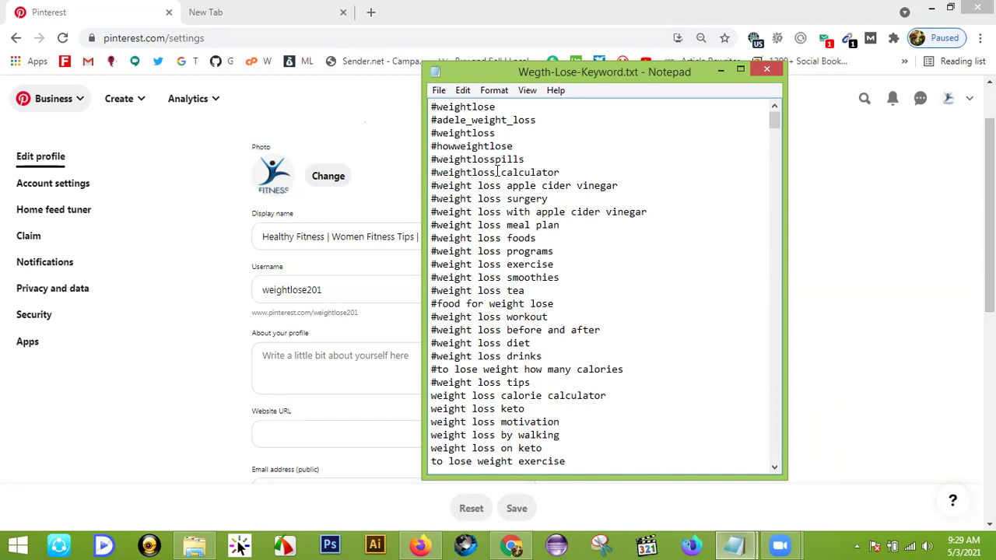
pyautogui.click(501, 172)
pyautogui.press('BackSpace')
pyautogui.click(479, 186)
pyautogui.press('BackSpace')
pyautogui.click(502, 185)
pyautogui.press('BackSpace')
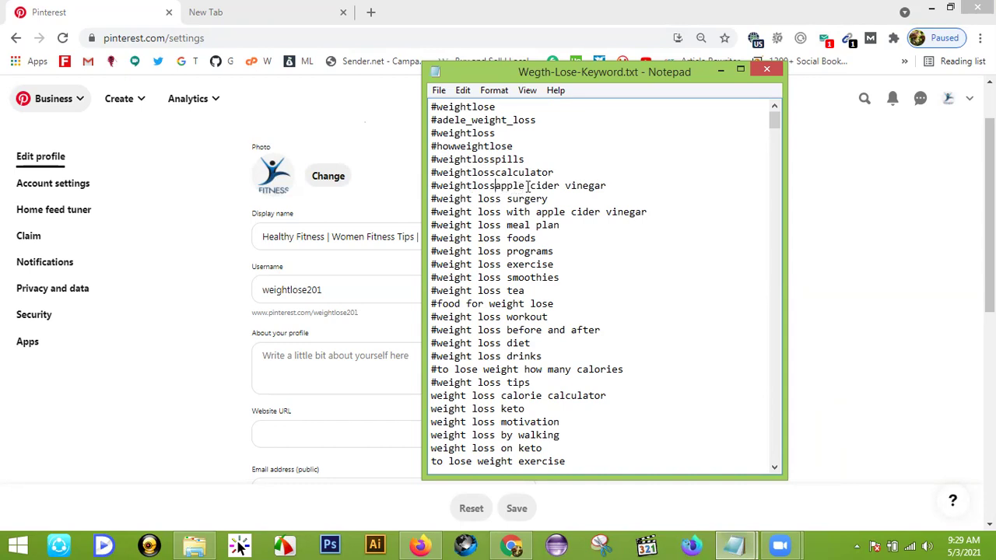
pyautogui.click(531, 185)
pyautogui.press('BackSpace')
pyautogui.click(559, 185)
pyautogui.press('BackSpace')
# - Remove spaces to form #weightlosssurgery, #weightlosswithapplecidervinegar and #weightlossmealplan
pyautogui.click(479, 199)
pyautogui.press('BackSpace')
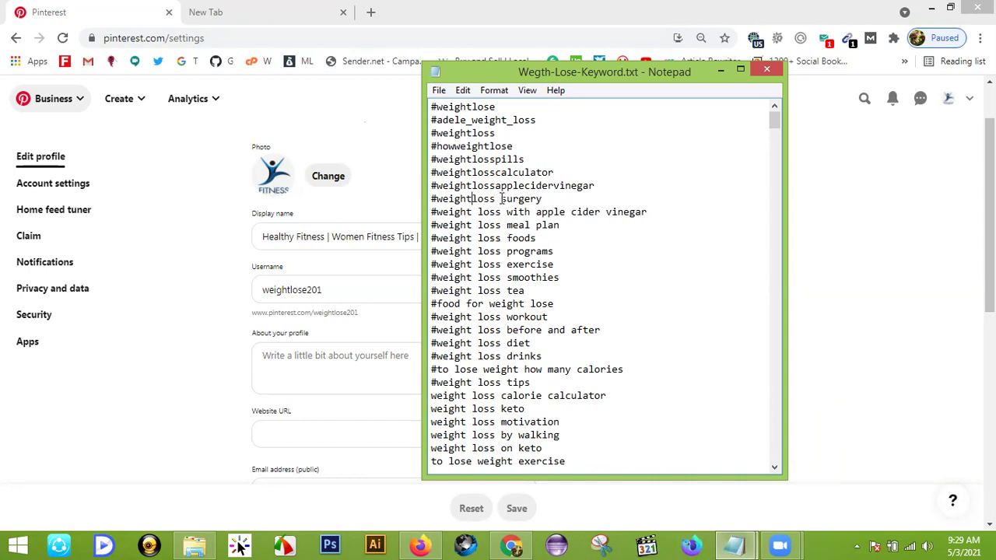
pyautogui.click(502, 198)
pyautogui.press('BackSpace')
pyautogui.click(478, 212)
pyautogui.press('BackSpace')
pyautogui.click(503, 212)
pyautogui.press('BackSpace')
pyautogui.click(524, 211)
pyautogui.press('BackSpace')
pyautogui.click(552, 212)
pyautogui.press('BackSpace')
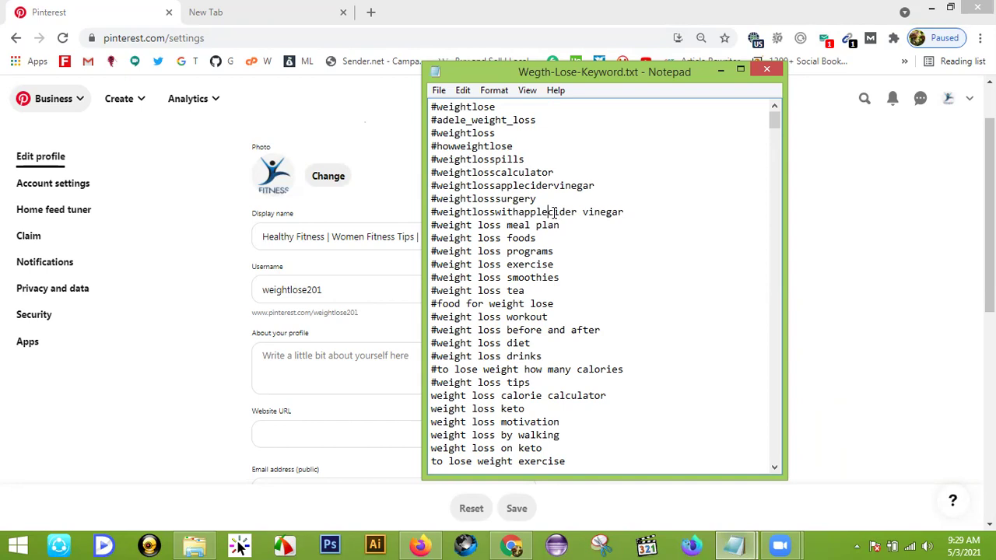
pyautogui.click(584, 215)
pyautogui.press('BackSpace')
pyautogui.click(537, 225)
pyautogui.press('BackSpace')
pyautogui.click(507, 225)
pyautogui.press('BackSpace')
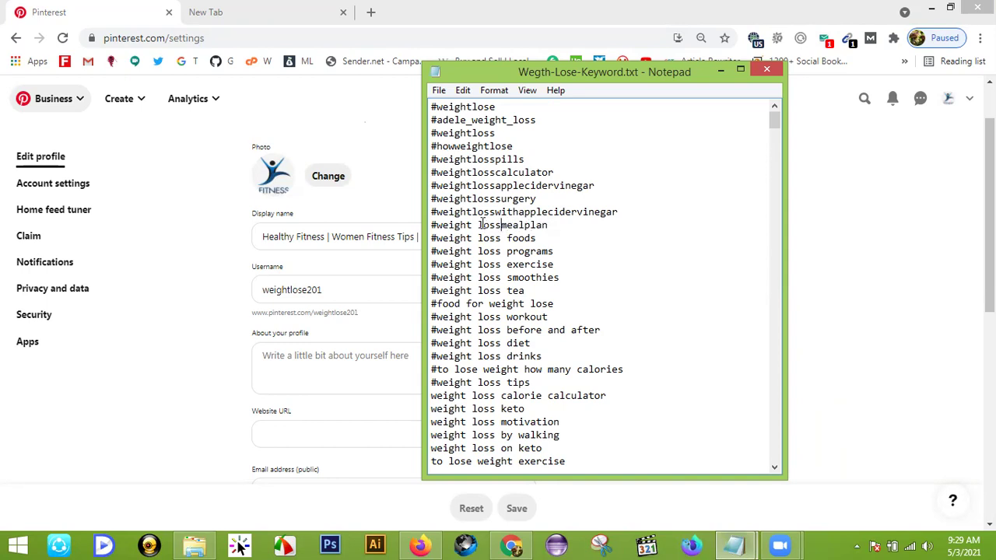
pyautogui.click(478, 225)
pyautogui.press('BackSpace')
# - Join #weightlossfoods, #weightlossprograms, #weightlossexercise, #weightlosssmoothies and #weightlosstea into single words
pyautogui.click(478, 238)
pyautogui.press('BackSpace')
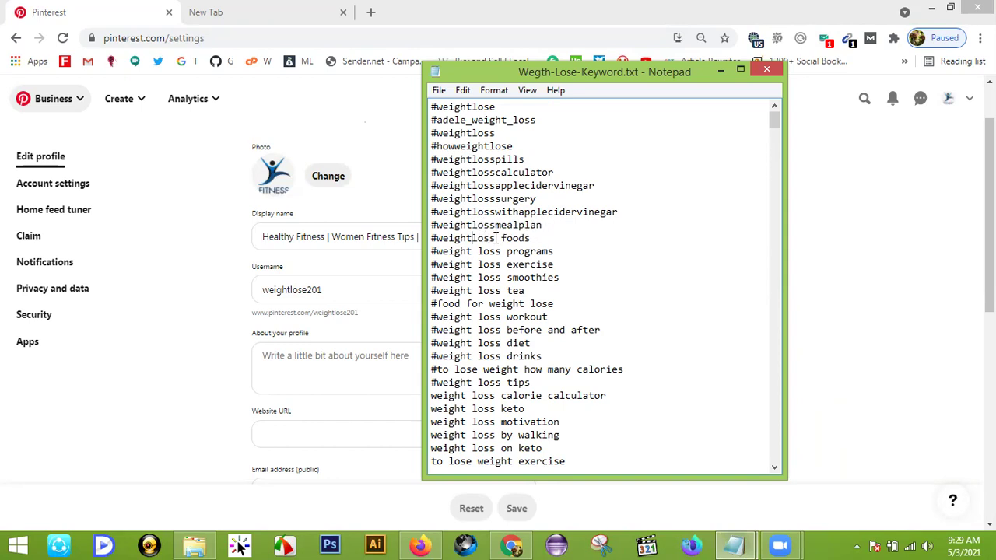
pyautogui.click(497, 239)
pyautogui.press('BackSpace')
pyautogui.click(505, 251)
pyautogui.press('BackSpace')
pyautogui.click(479, 251)
pyautogui.press('BackSpace')
pyautogui.click(478, 264)
pyautogui.press('BackSpace')
pyautogui.click(502, 265)
pyautogui.press('BackSpace')
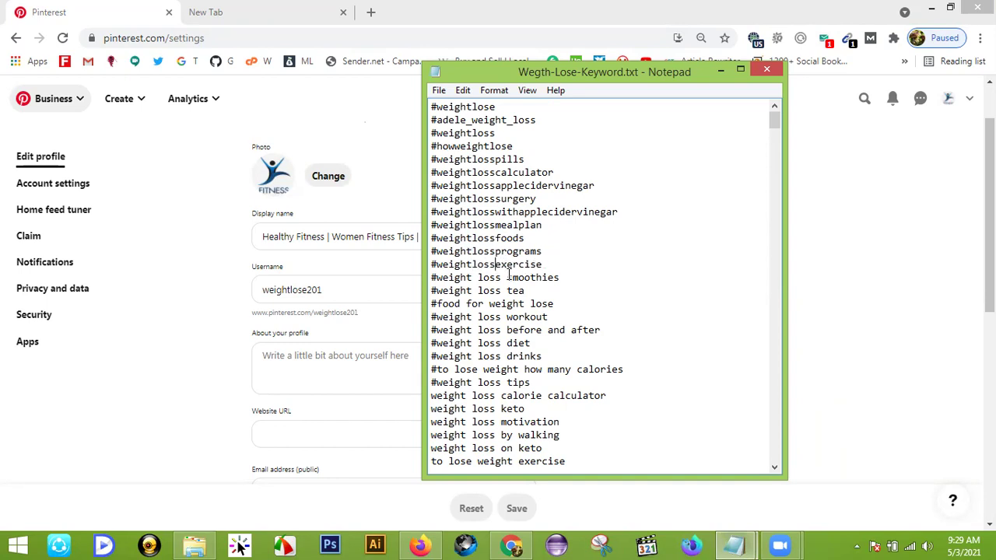
pyautogui.click(508, 277)
pyautogui.press('BackSpace')
pyautogui.click(478, 277)
pyautogui.press('BackSpace')
pyautogui.click(479, 290)
pyautogui.press('BackSpace')
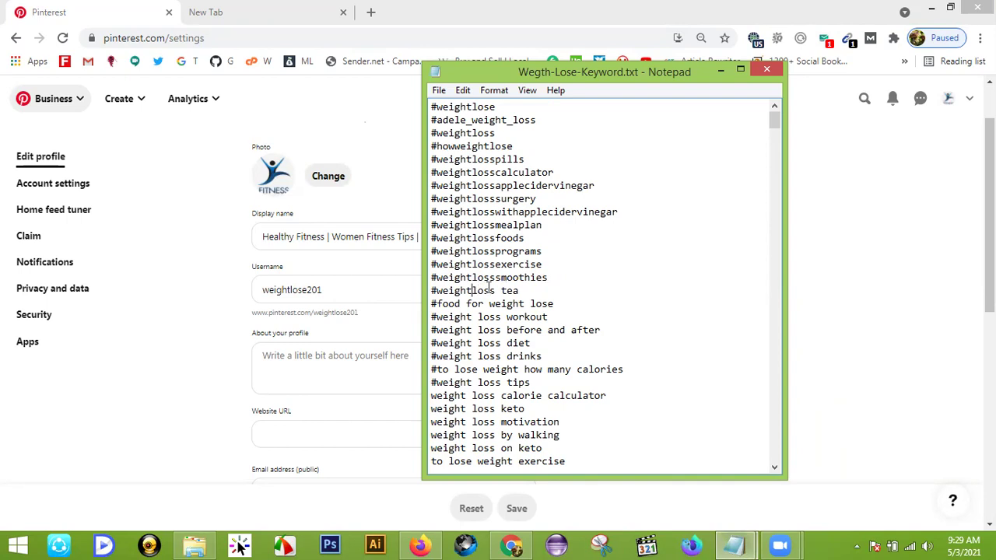
pyautogui.click(500, 291)
pyautogui.press('BackSpace')
# - Form #foodforweightlose and #weightlossworkout, then select the finished hashtag lines
pyautogui.click(488, 303)
pyautogui.press('BackSpace')
pyautogui.click(466, 303)
pyautogui.press('BackSpace')
pyautogui.click(520, 304)
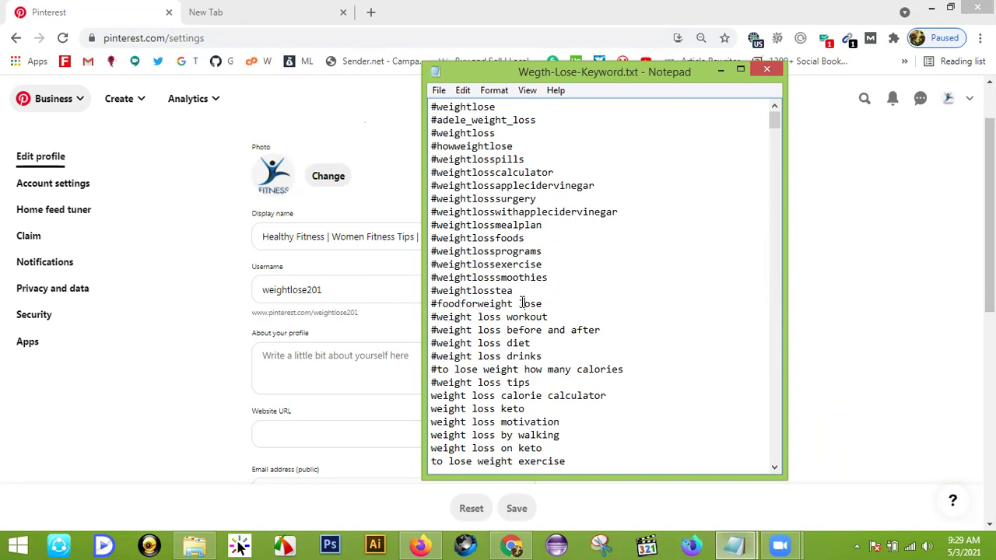
pyautogui.press('BackSpace')
pyautogui.click(506, 317)
pyautogui.press('BackSpace')
pyautogui.click(478, 317)
pyautogui.press('BackSpace')
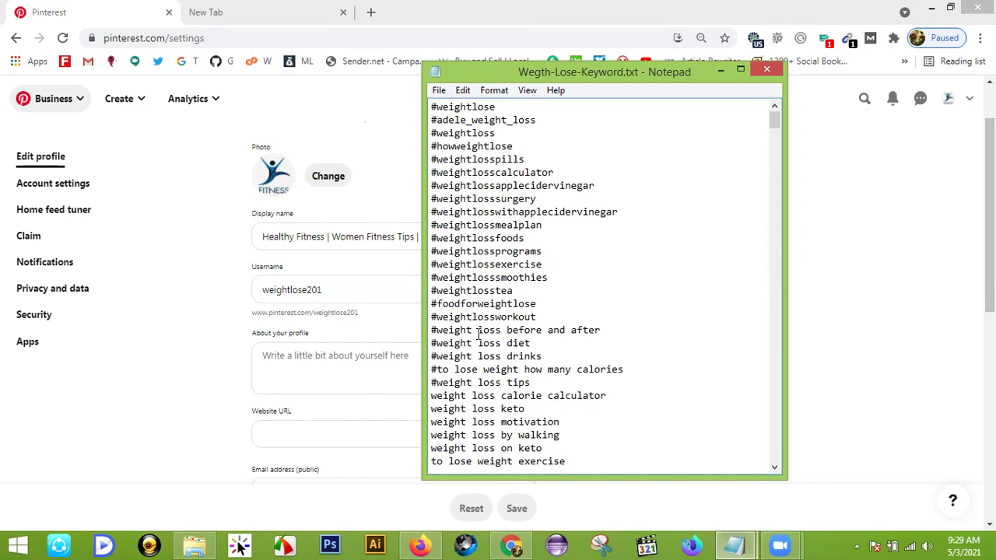
pyautogui.click(478, 330)
pyautogui.press('BackSpace')
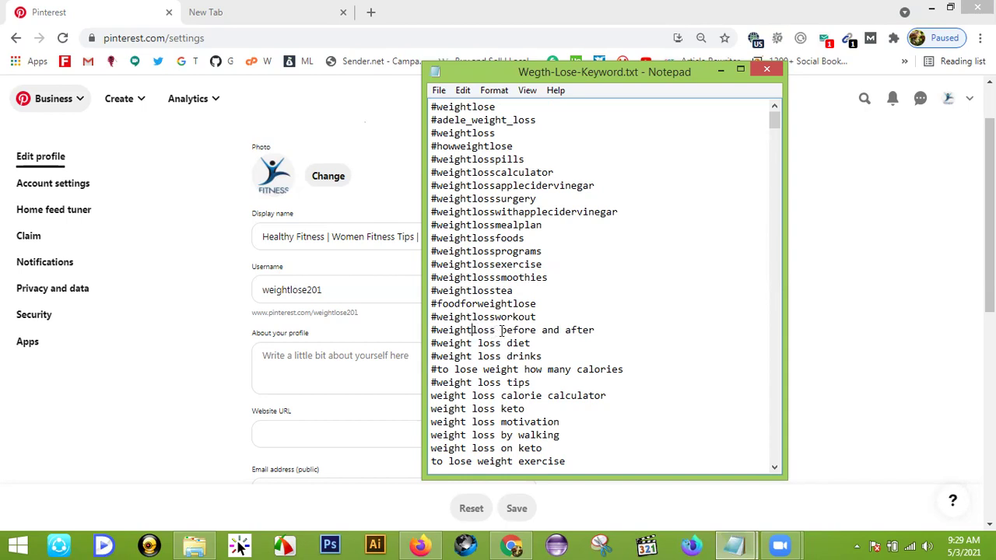
pyautogui.moveTo(537, 317); pyautogui.dragTo(412, 98)
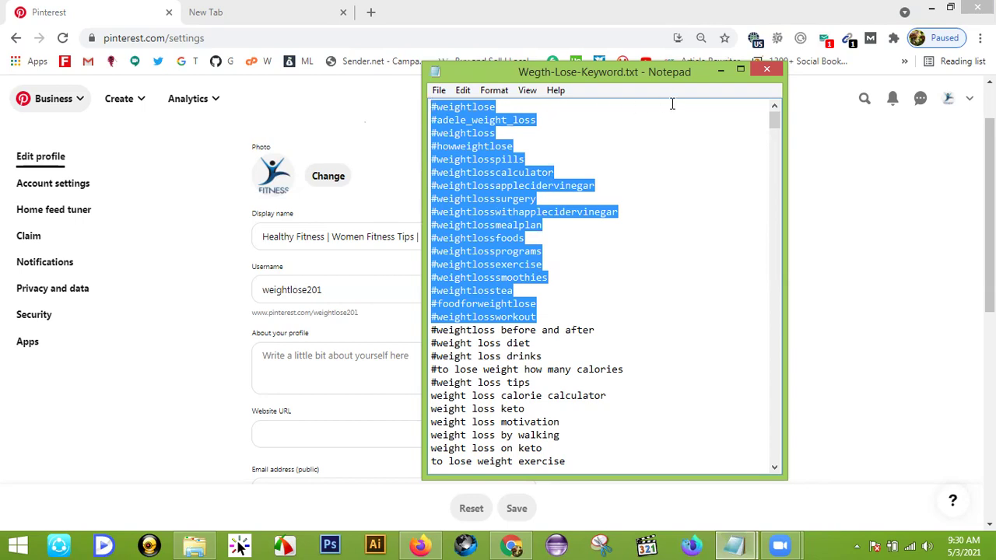
# - Paste the hashtag list into the About your profile box on Pinterest
pyautogui.click(721, 70)
pyautogui.click(312, 365)
pyautogui.hotkey('ctrl', 'v')
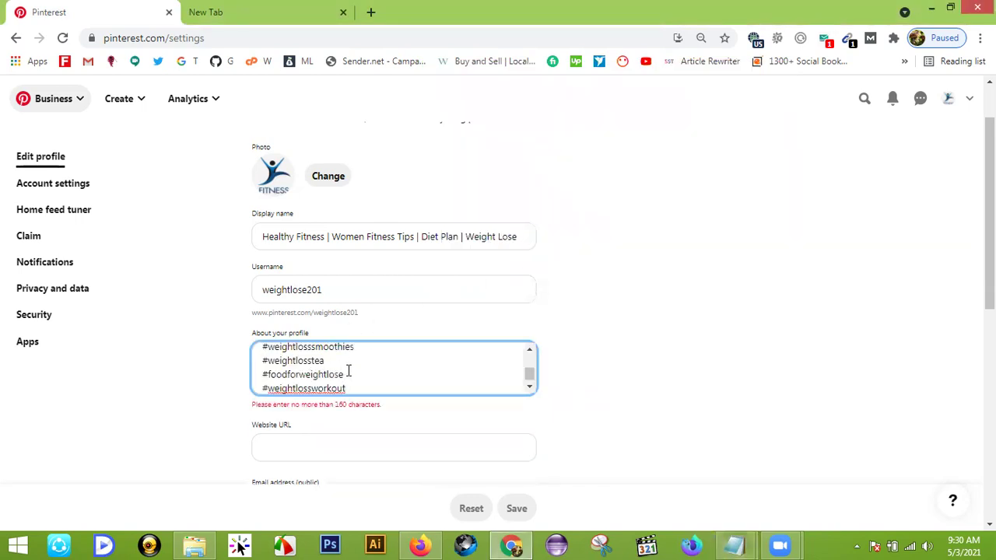
# - Delete trailing hashtags so the bio ends at #weightlossapplecidervinegar within 160 characters
pyautogui.moveTo(367, 382); pyautogui.dragTo(252, 377)
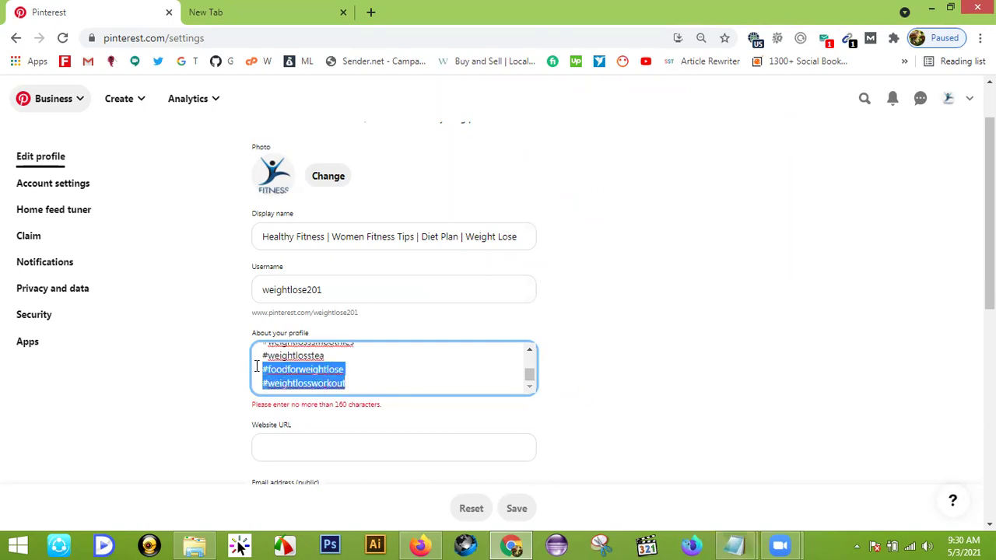
pyautogui.press('BackSpace')
pyautogui.moveTo(324, 369); pyautogui.dragTo(243, 359)
pyautogui.press('BackSpace')
pyautogui.press('BackSpace')
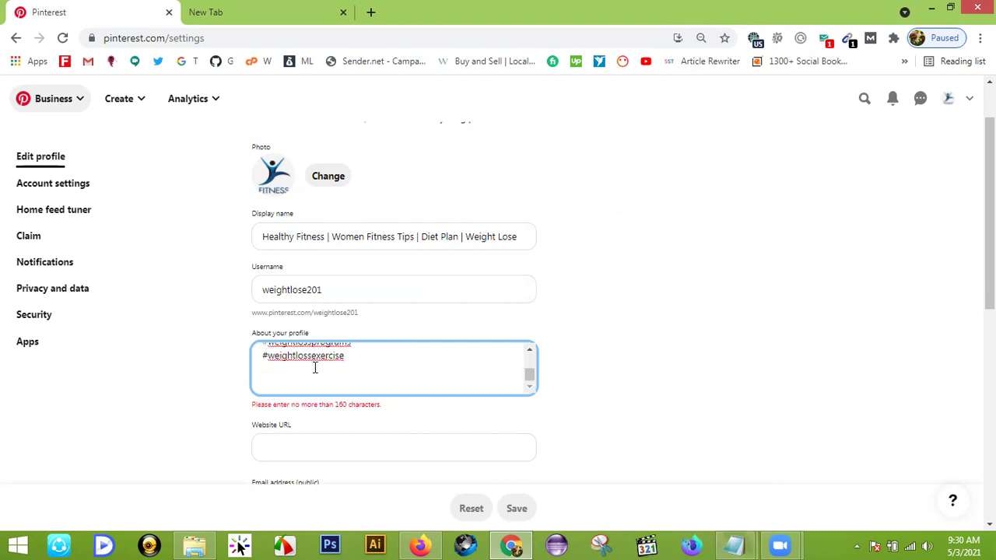
pyautogui.press('BackSpace')
pyautogui.press('BackSpace')
pyautogui.press('BackSpace')
pyautogui.press('BackSpace')
pyautogui.press('BackSpace')
pyautogui.press('BackSpace')
pyautogui.press('BackSpace')
pyautogui.press('BackSpace')
pyautogui.press('BackSpace')
pyautogui.press('BackSpace')
pyautogui.press('BackSpace')
pyautogui.press('BackSpace')
pyautogui.press('BackSpace')
pyautogui.press('BackSpace')
pyautogui.press('BackSpace')
pyautogui.press('BackSpace')
pyautogui.press('BackSpace')
pyautogui.press('BackSpace')
pyautogui.press('BackSpace')
pyautogui.moveTo(369, 359); pyautogui.dragTo(252, 356)
pyautogui.press('BackSpace')
pyautogui.press('Delete')
pyautogui.press('Delete')
pyautogui.press('BackSpace')
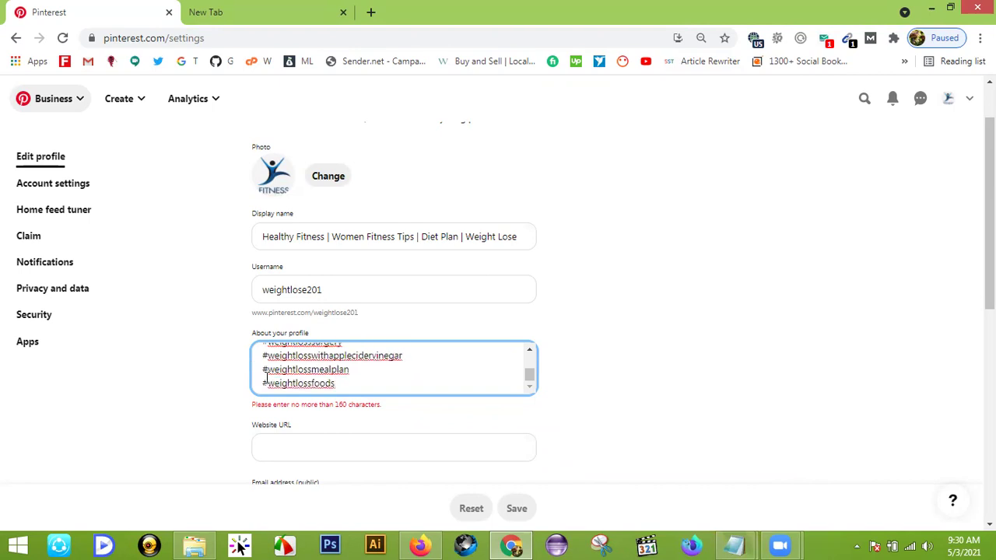
pyautogui.moveTo(262, 370)
pyautogui.mouseDown()
pyautogui.moveTo(382, 382)
pyautogui.moveTo(256, 369)
pyautogui.mouseUp()
pyautogui.press('BackSpace')
pyautogui.press('BackSpace')
pyautogui.press('BackSpace')
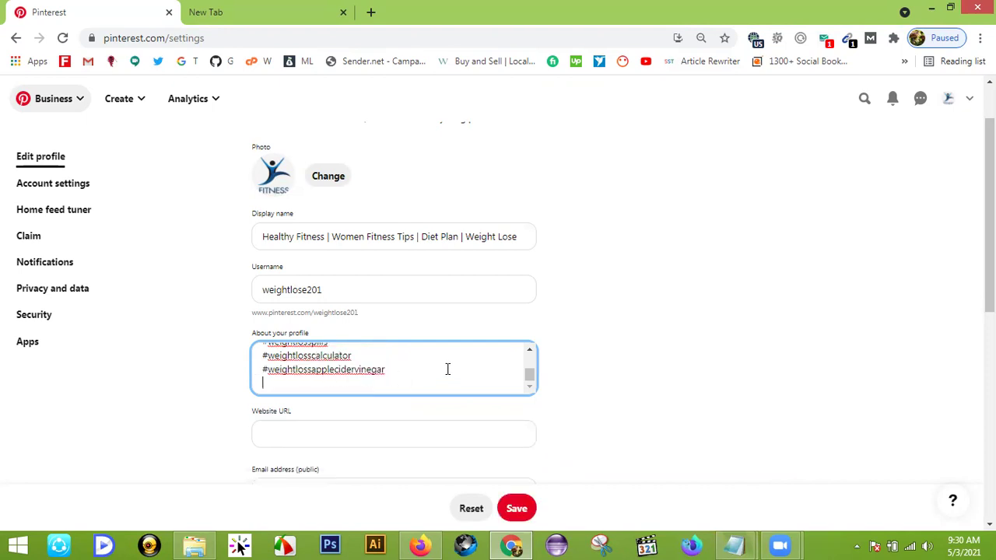
pyautogui.click(661, 355)
pyautogui.scroll(-2, 660, 355)
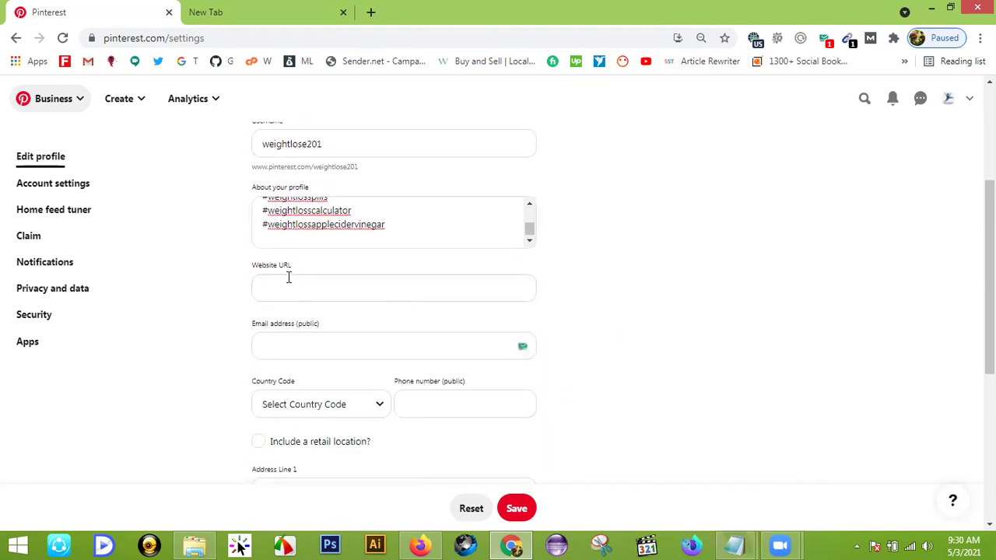
# - Choose United States (+1) from the Country Code dropdown in Edit profile
pyautogui.scroll(-1, 288, 277)
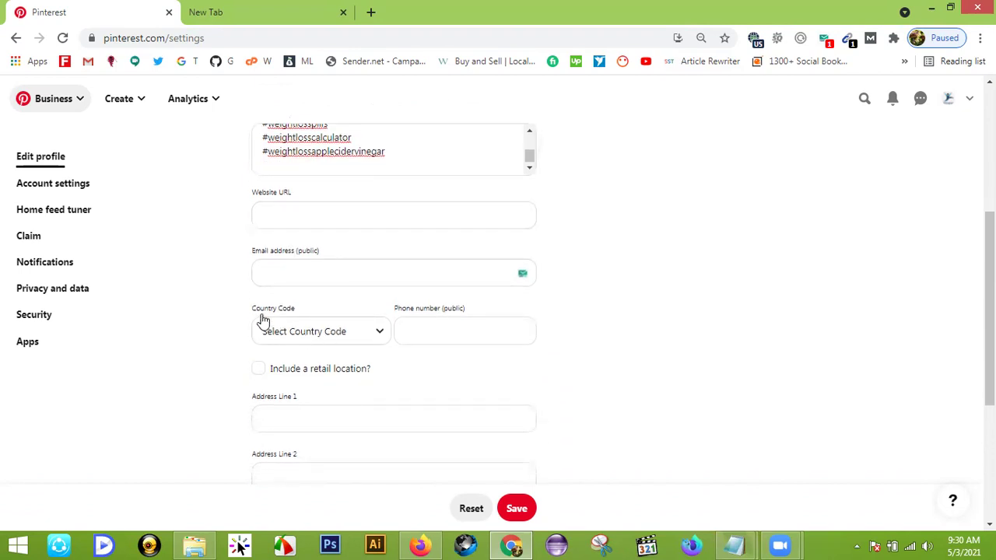
pyautogui.click(362, 335)
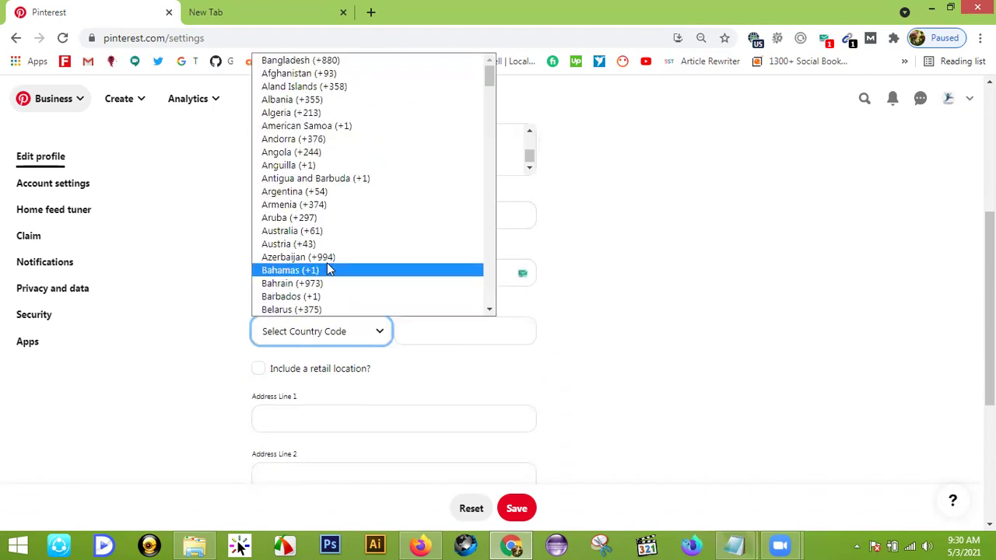
pyautogui.scroll(-4, 356, 162)
pyautogui.scroll(4, 356, 164)
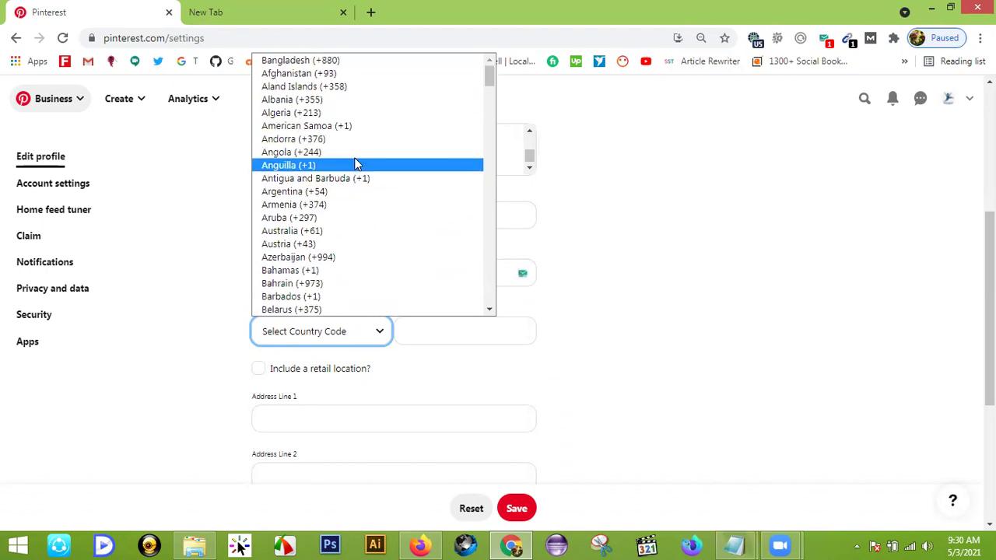
pyautogui.scroll(-4, 356, 164)
pyautogui.scroll(-4, 355, 164)
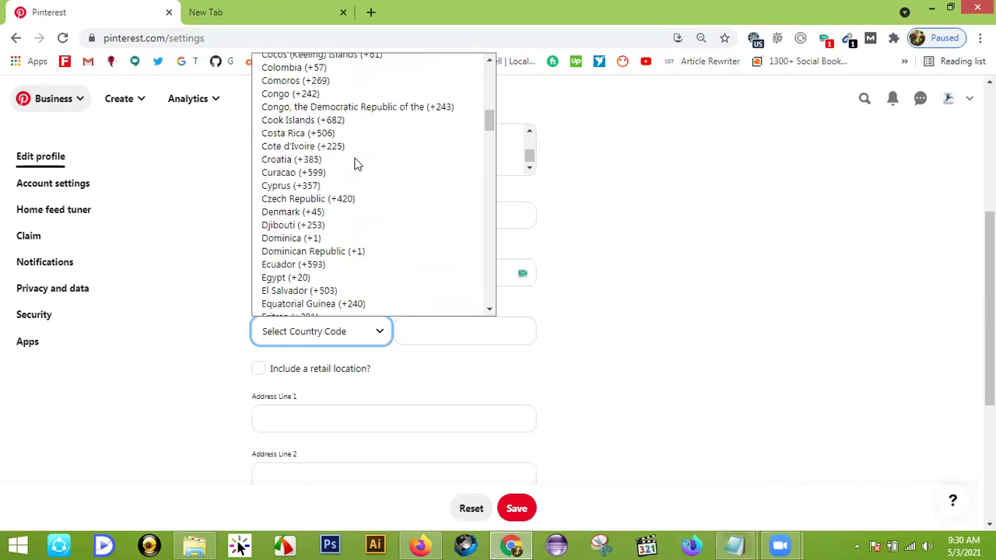
pyautogui.scroll(-8, 356, 164)
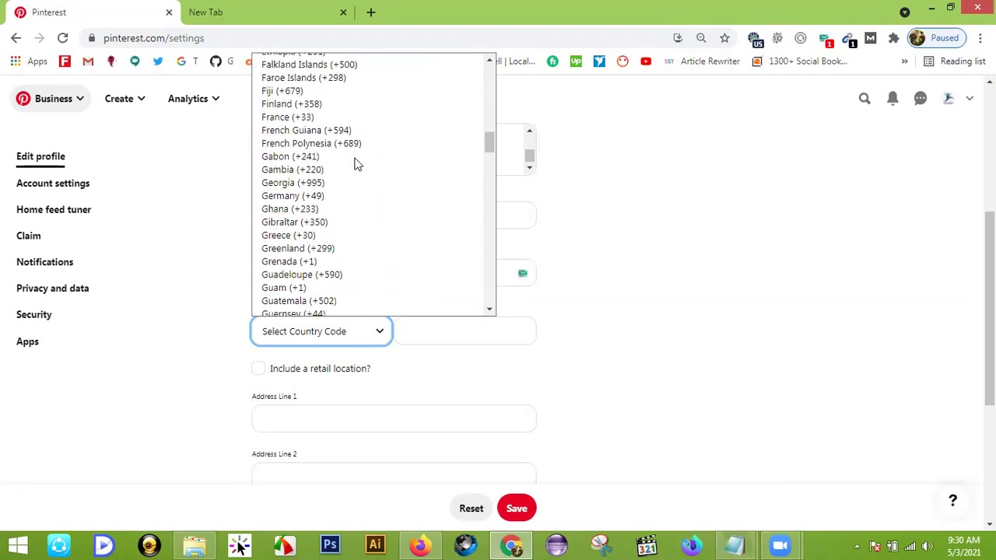
pyautogui.scroll(-4, 355, 164)
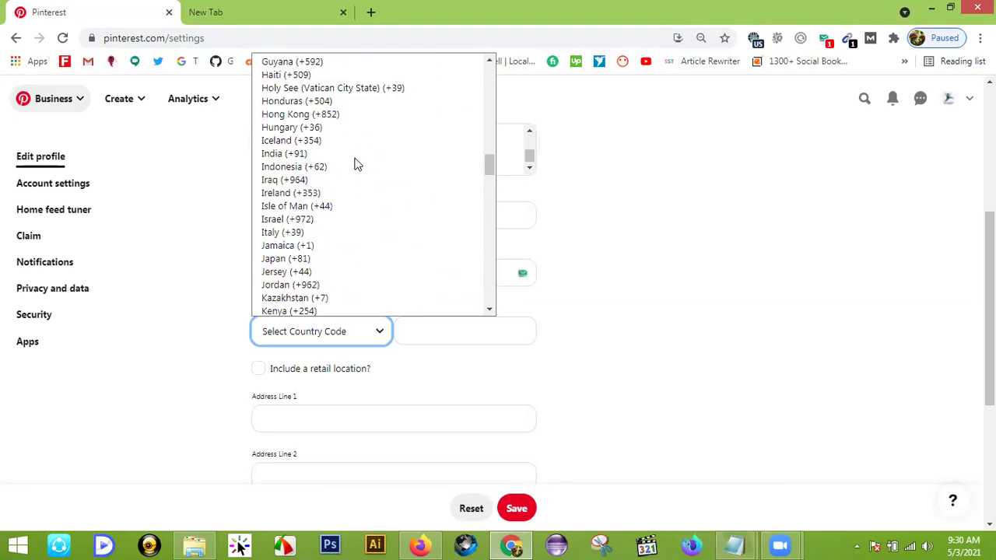
pyautogui.scroll(-8, 356, 164)
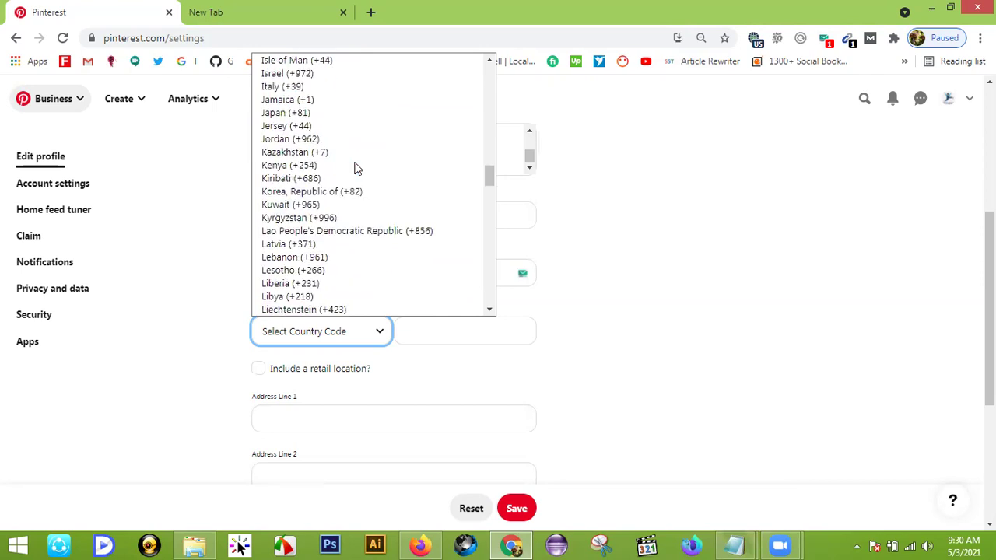
pyautogui.scroll(-12, 356, 171)
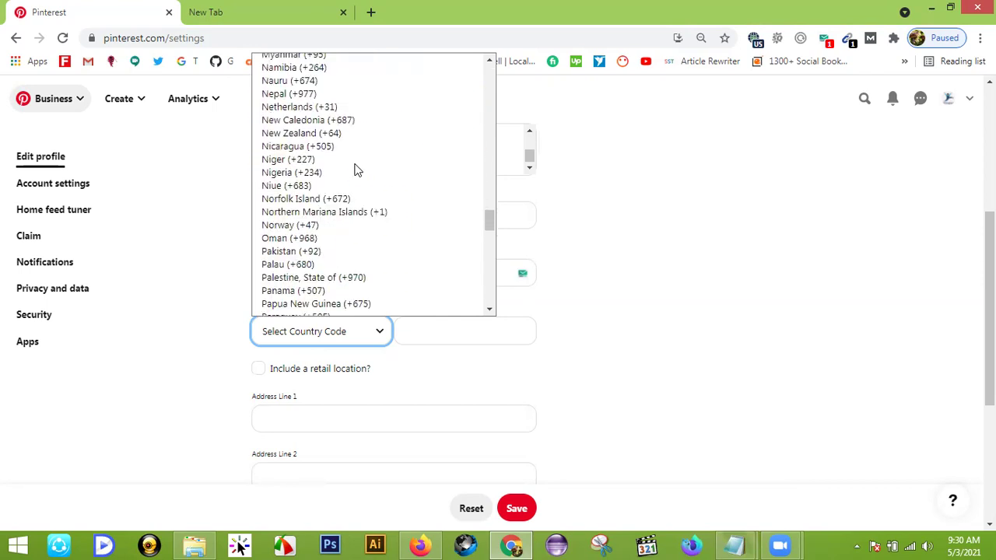
pyautogui.scroll(-12, 355, 170)
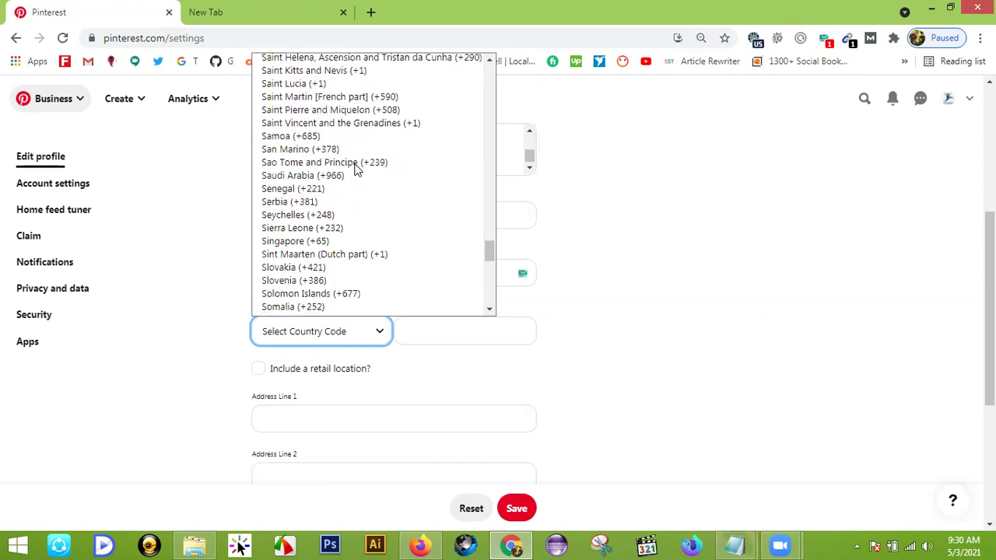
pyautogui.scroll(-7, 356, 170)
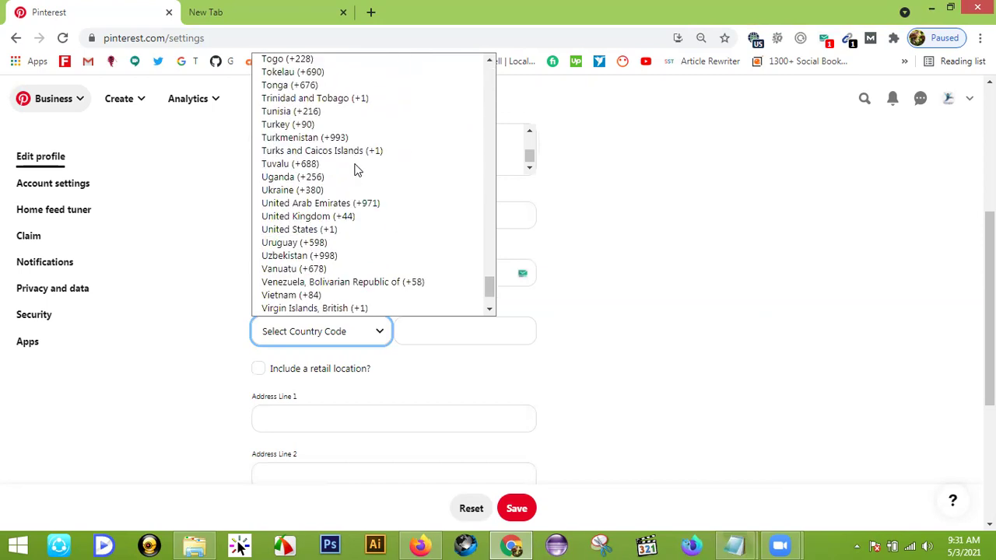
pyautogui.click(338, 230)
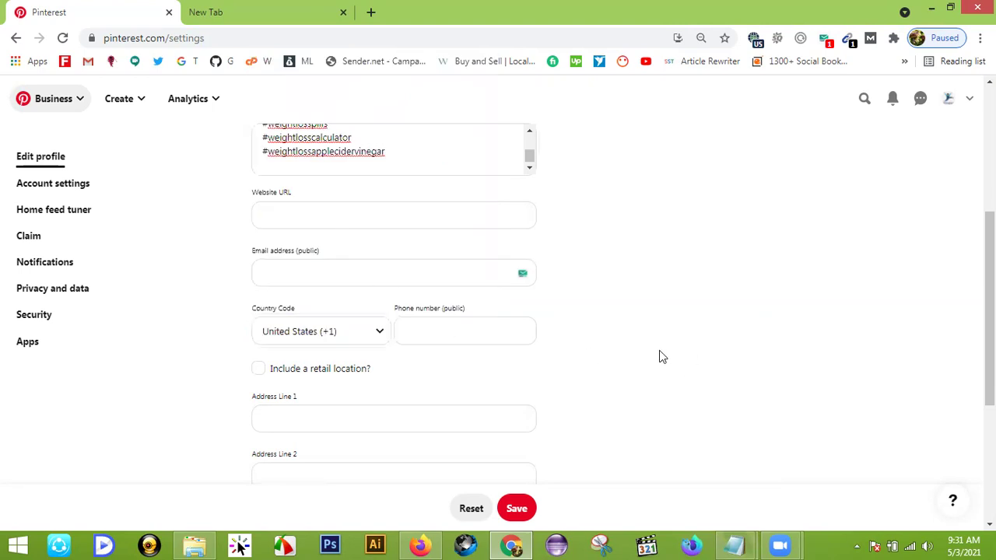
pyautogui.scroll(-1, 435, 336)
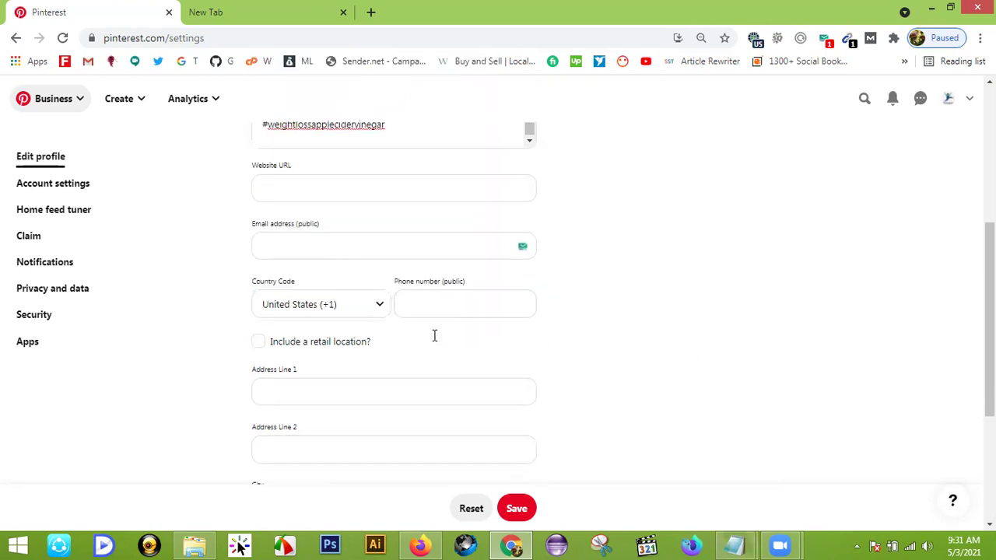
pyautogui.scroll(-3, 435, 336)
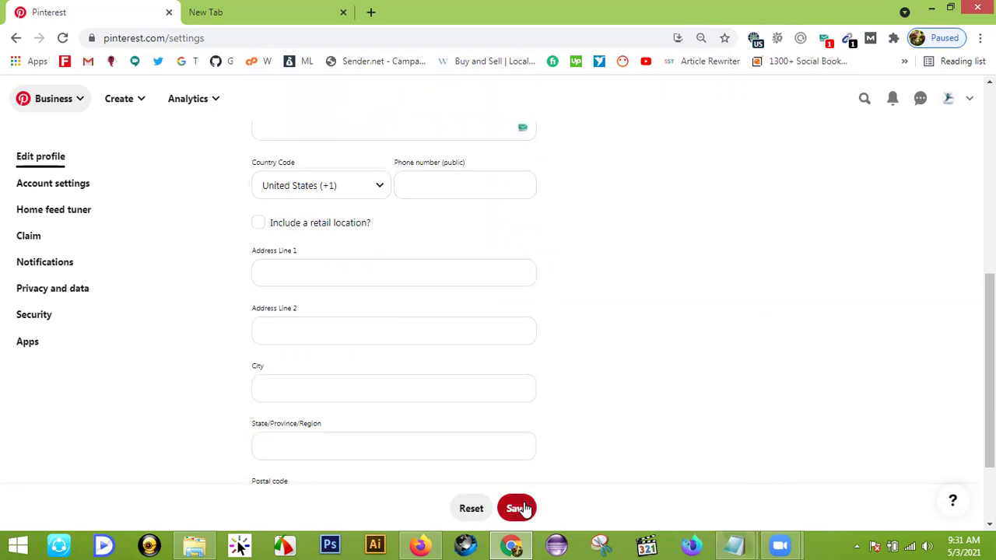
pyautogui.scroll(10, 558, 421)
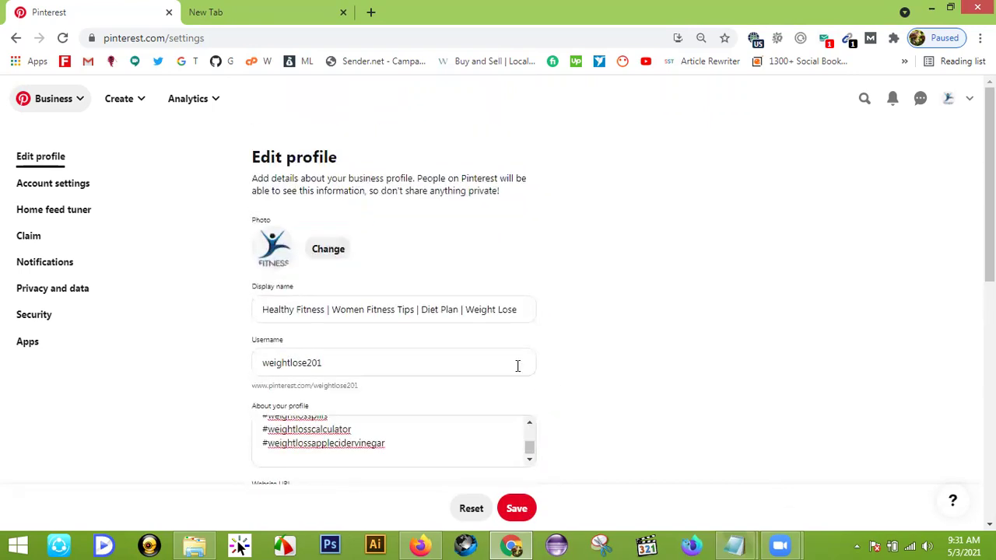
# - Select the username weightlose201 and save the Edit profile changes
pyautogui.doubleClick(361, 369)
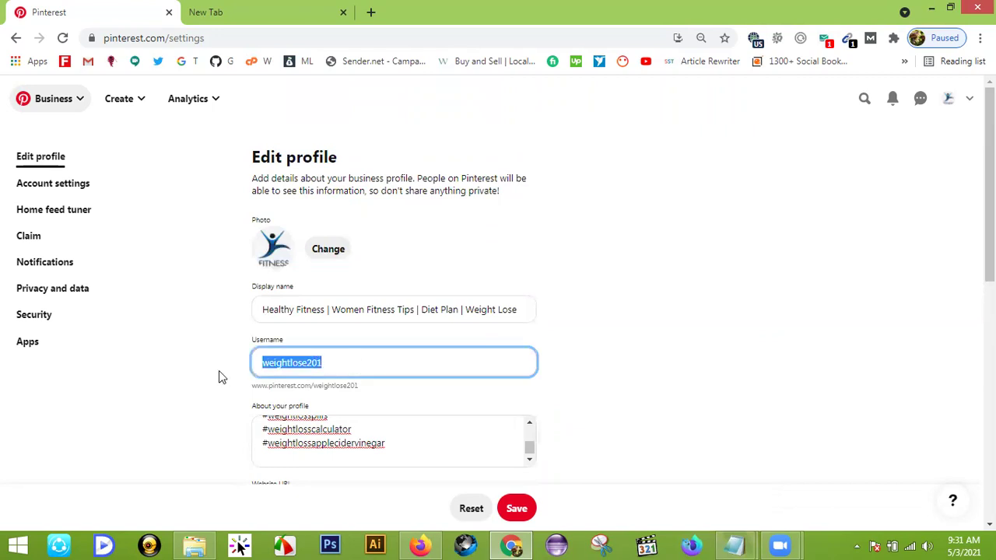
pyautogui.click(518, 507)
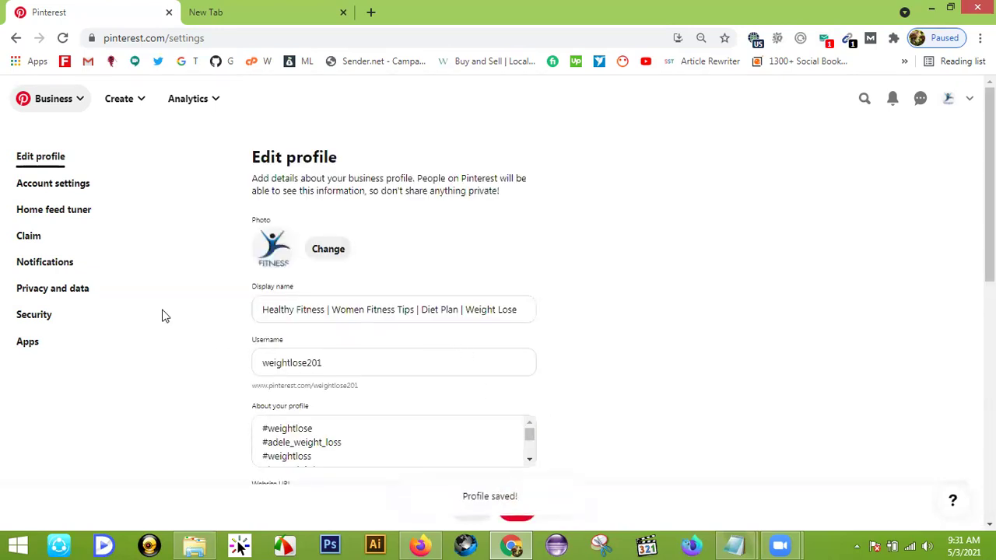
# - In Account settings, replace the contact name with weightlose201
pyautogui.click(46, 188)
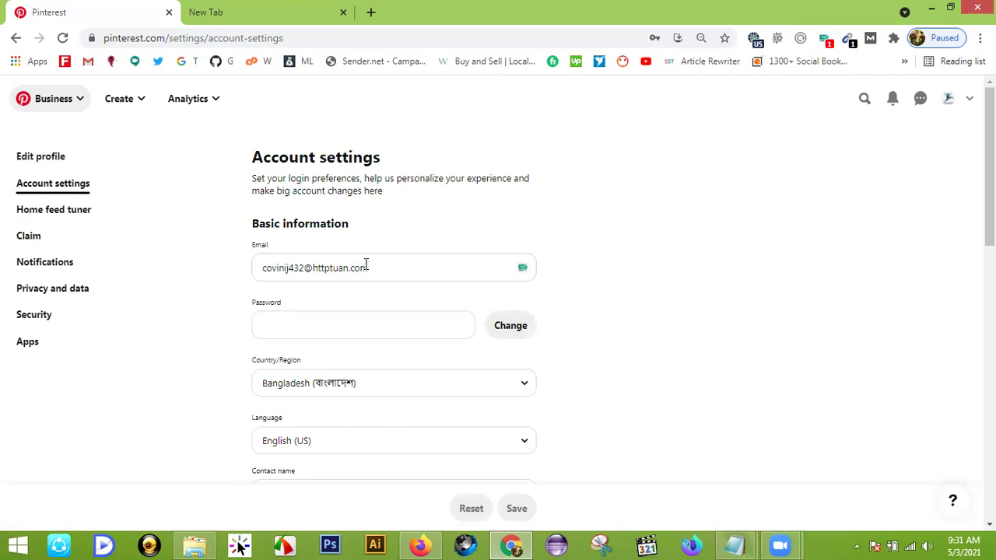
pyautogui.scroll(-2, 407, 324)
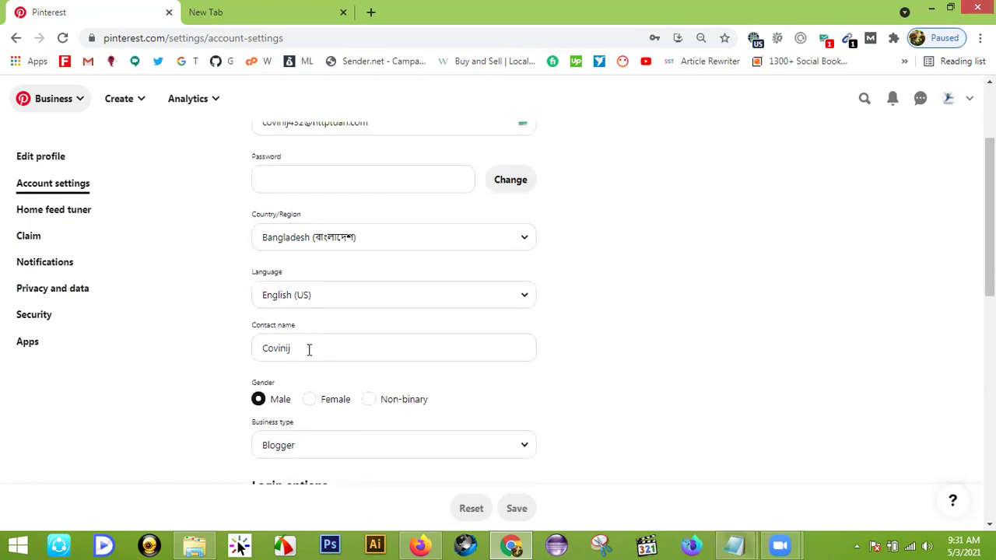
pyautogui.moveTo(309, 350); pyautogui.dragTo(207, 355)
pyautogui.write('weightlose201')
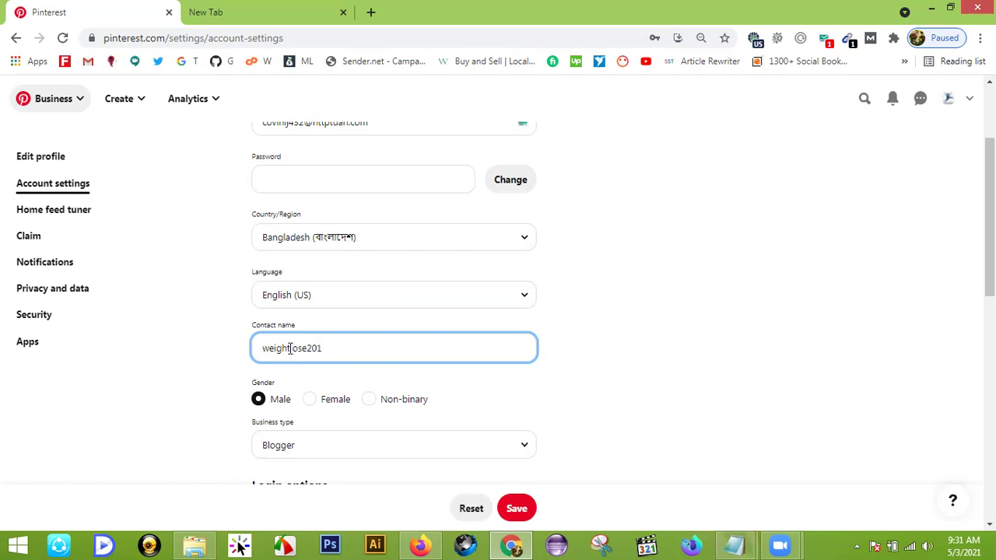
# - Set gender to Non-binary, business type to Consumer Good, Product, or Service, and save
pyautogui.scroll(-1, 253, 342)
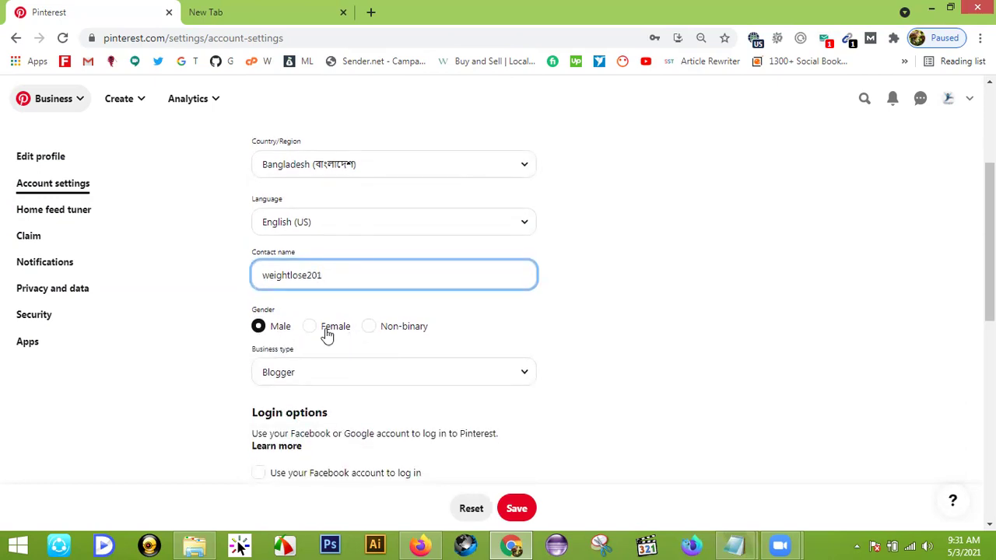
pyautogui.click(369, 328)
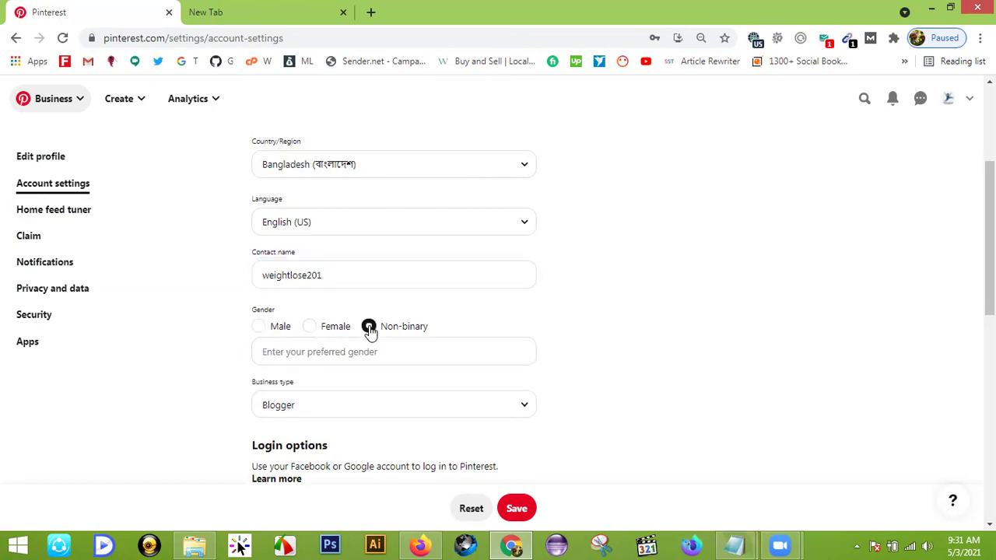
pyautogui.scroll(-1, 615, 346)
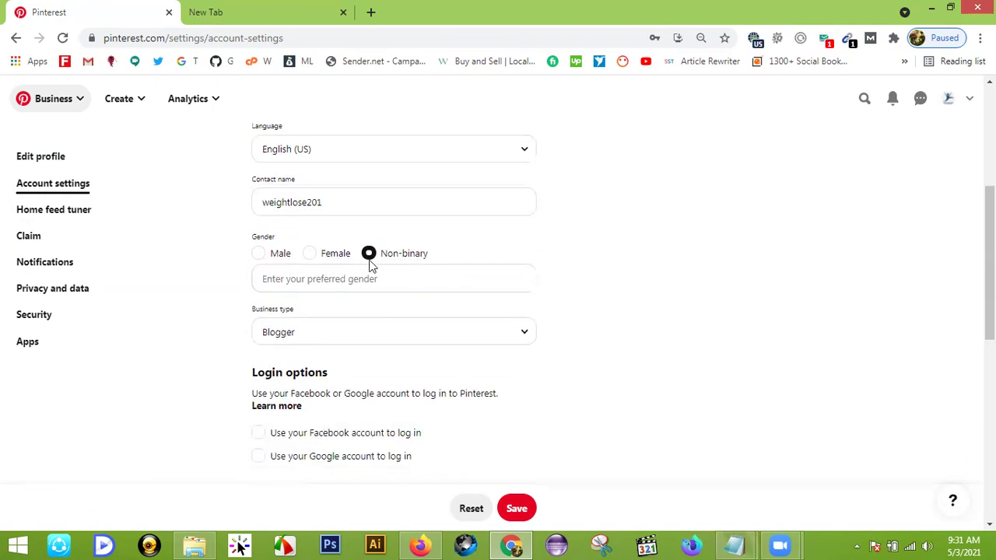
pyautogui.click(503, 334)
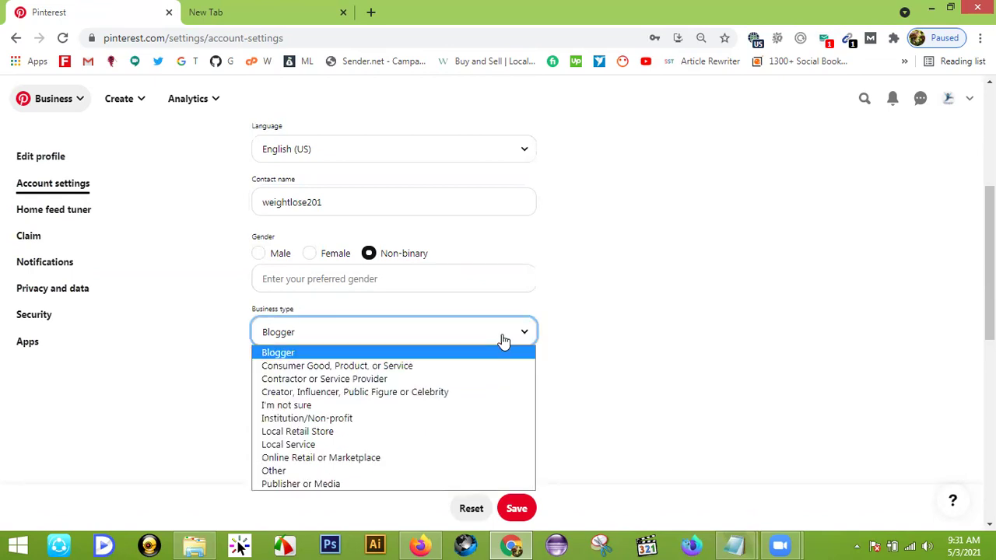
pyautogui.click(355, 366)
pyautogui.scroll(-3, 544, 380)
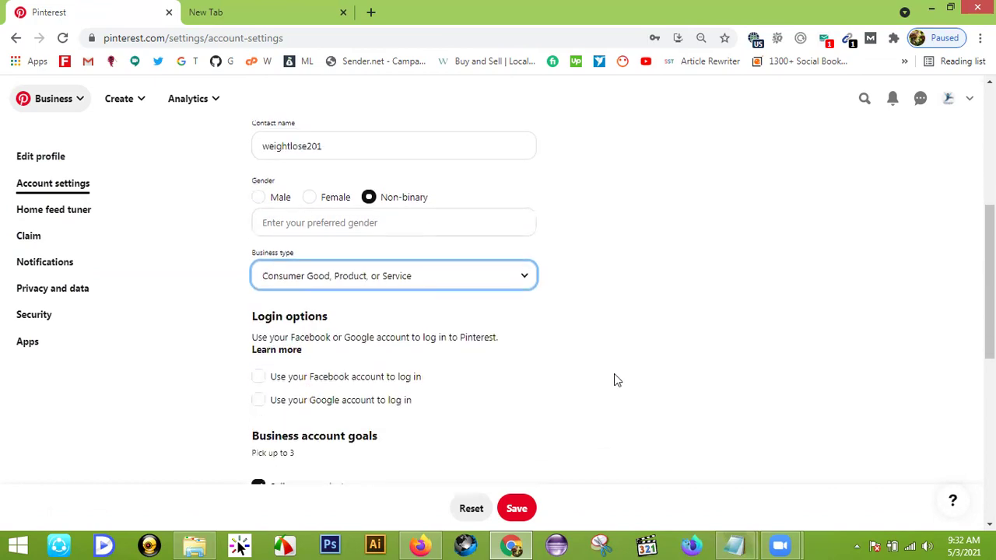
pyautogui.scroll(-2, 506, 424)
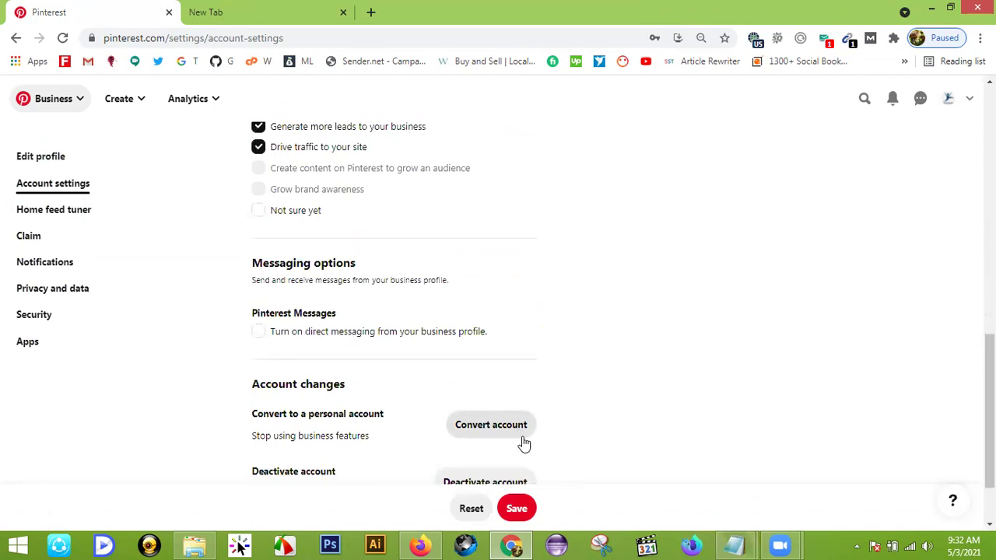
pyautogui.click(516, 509)
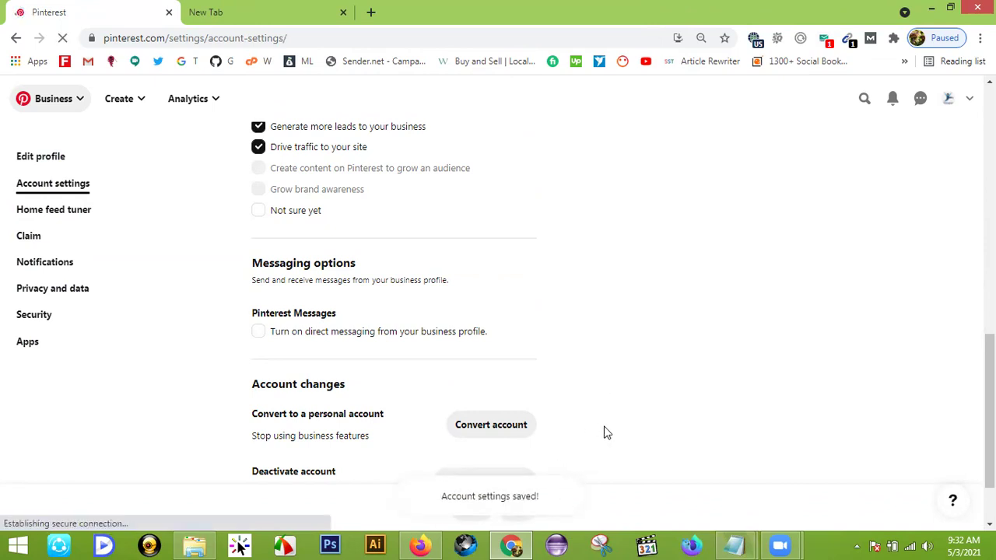
# - Open Claim, start claiming a website, and copy the HTML verification tag
pyautogui.click(28, 237)
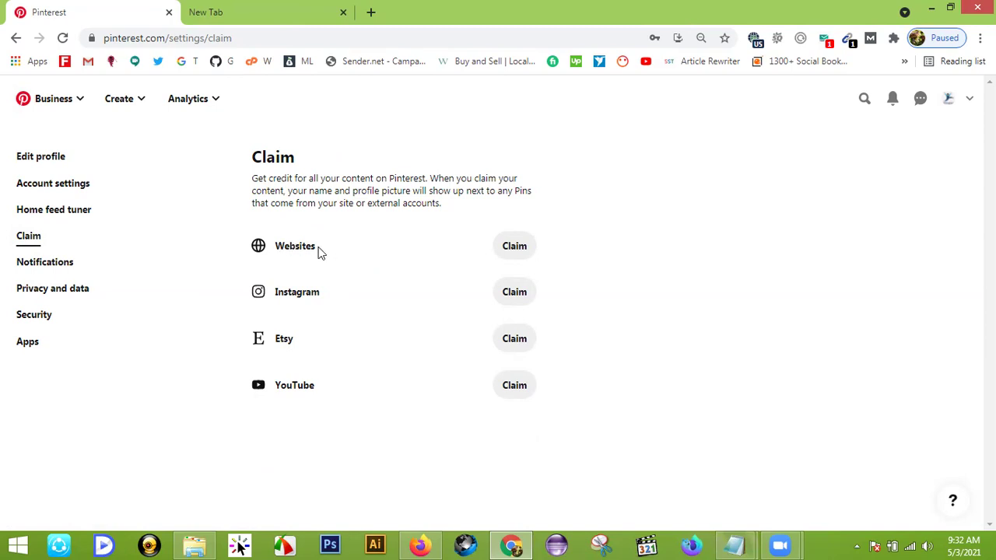
pyautogui.click(520, 251)
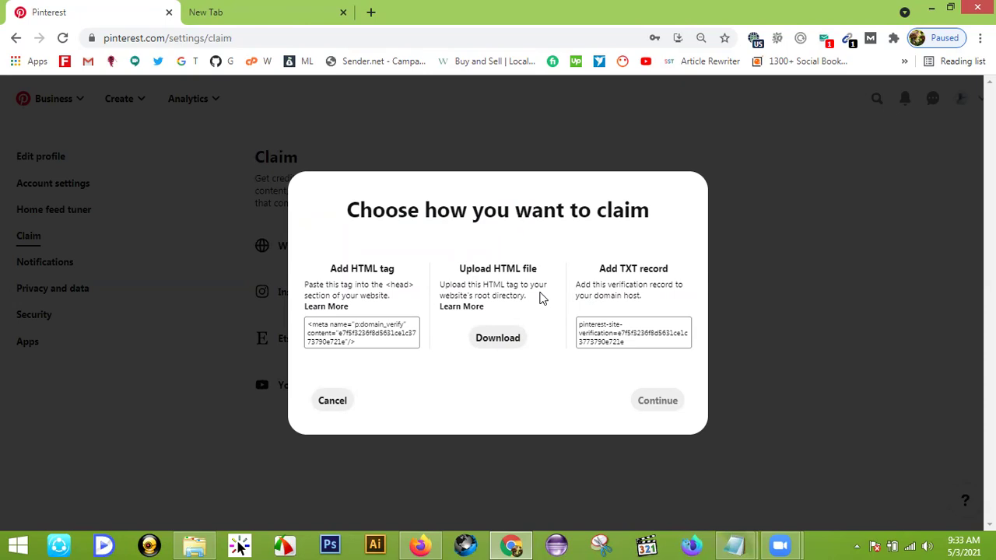
pyautogui.click(352, 337)
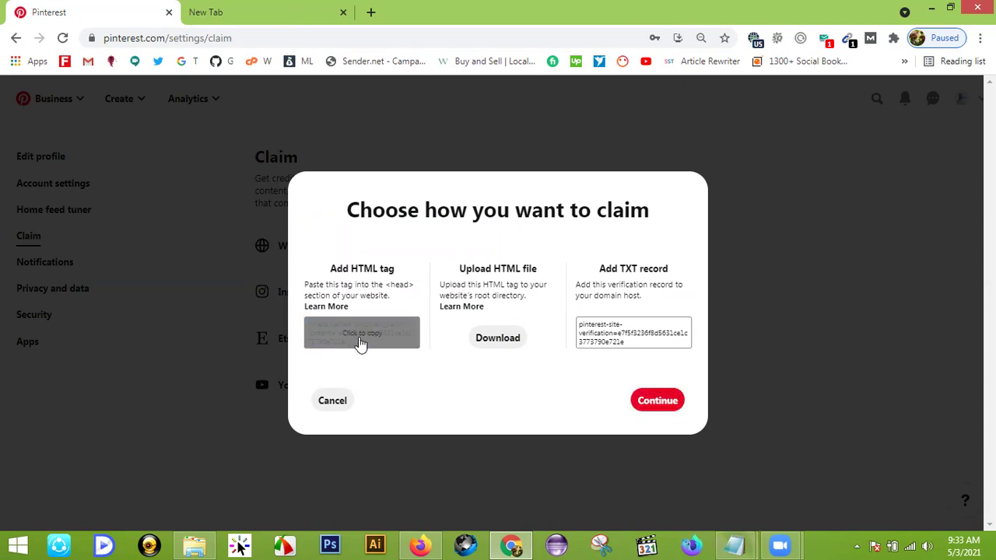
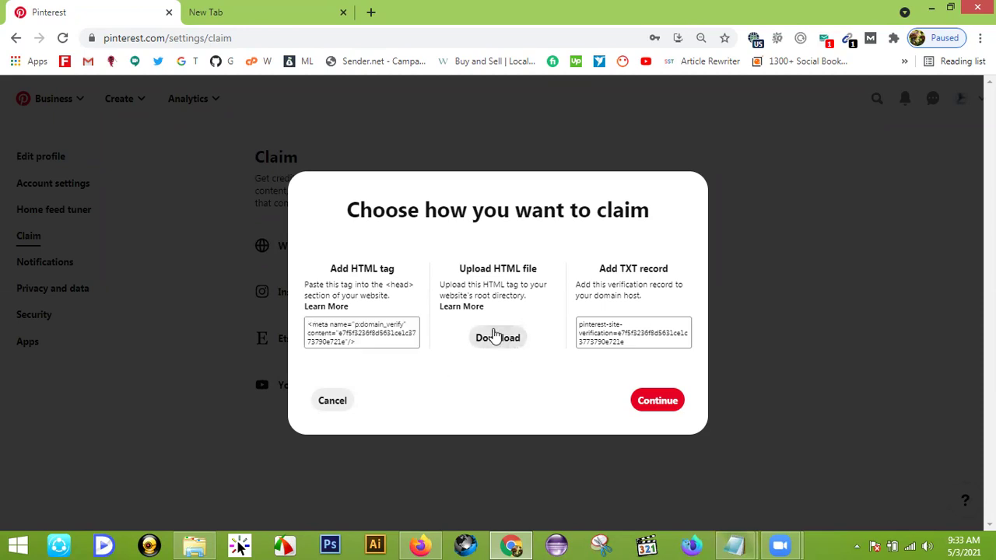
# - Copy Pinterest's HTML verification meta tag, then switch over to Firefox
pyautogui.click(363, 338)
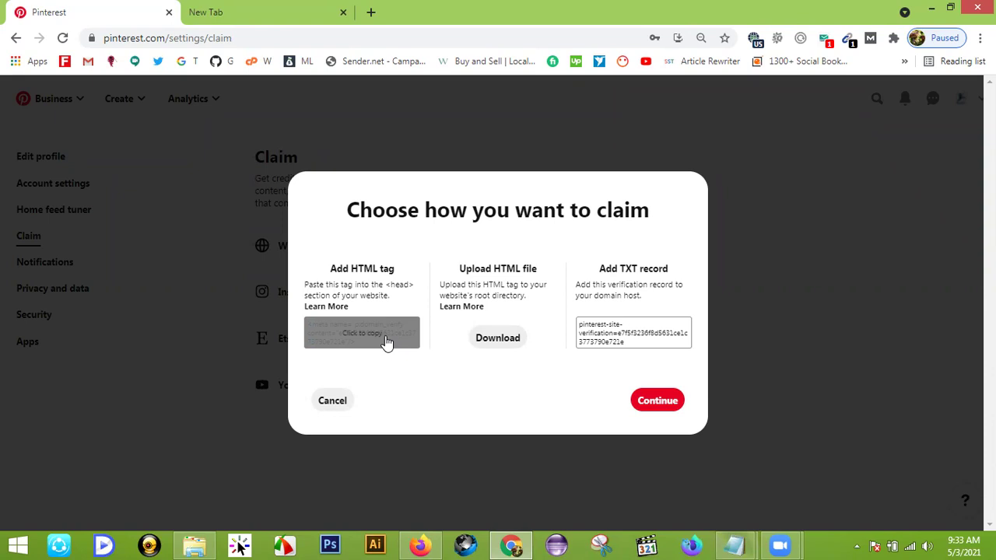
pyautogui.click(421, 544)
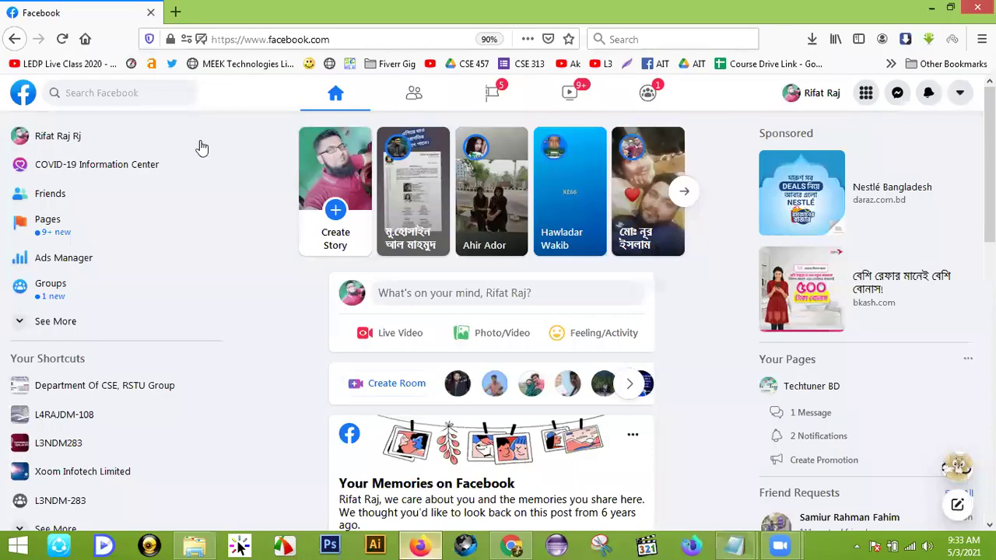
# - Load the TECHTUNER BD blogspot blog in a new Firefox tab
pyautogui.click(175, 9)
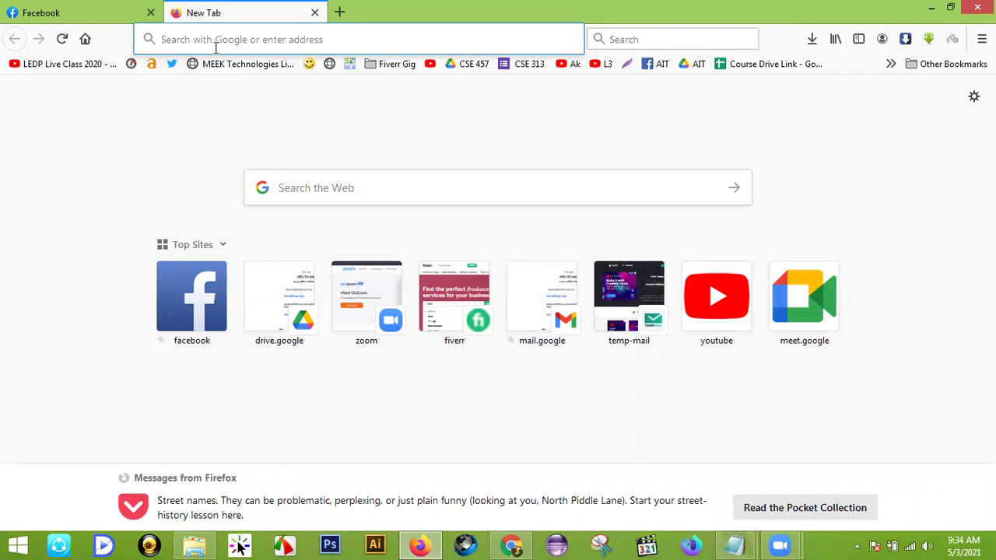
pyautogui.write('rifatraj.blogspot.com/')
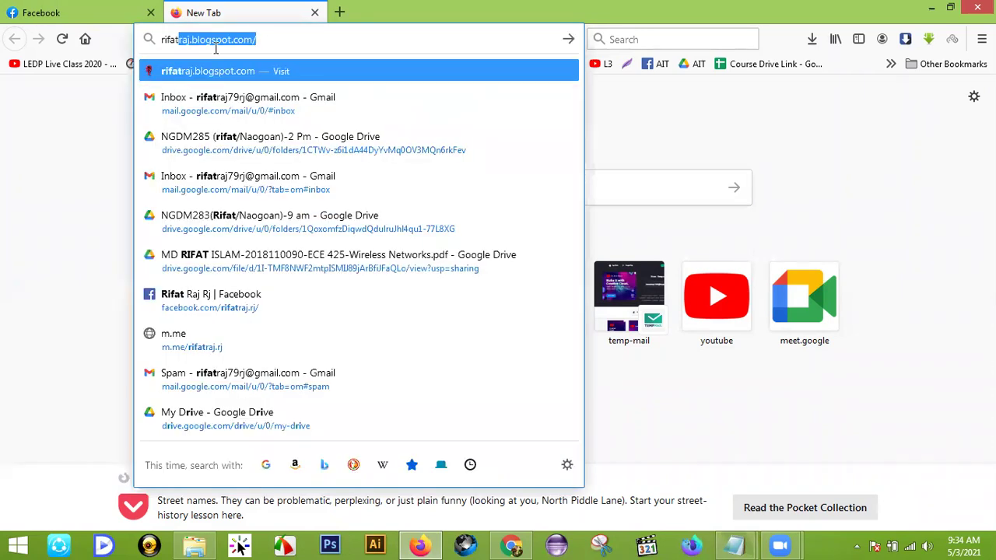
pyautogui.press('Return')
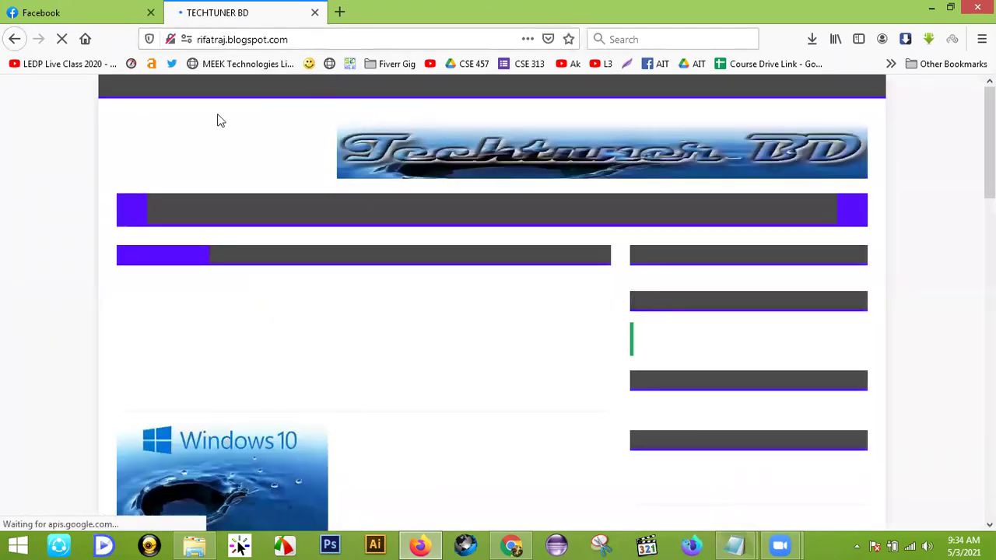
# - Open blogger.com in another tab and go to the blog's Theme page
pyautogui.click(340, 13)
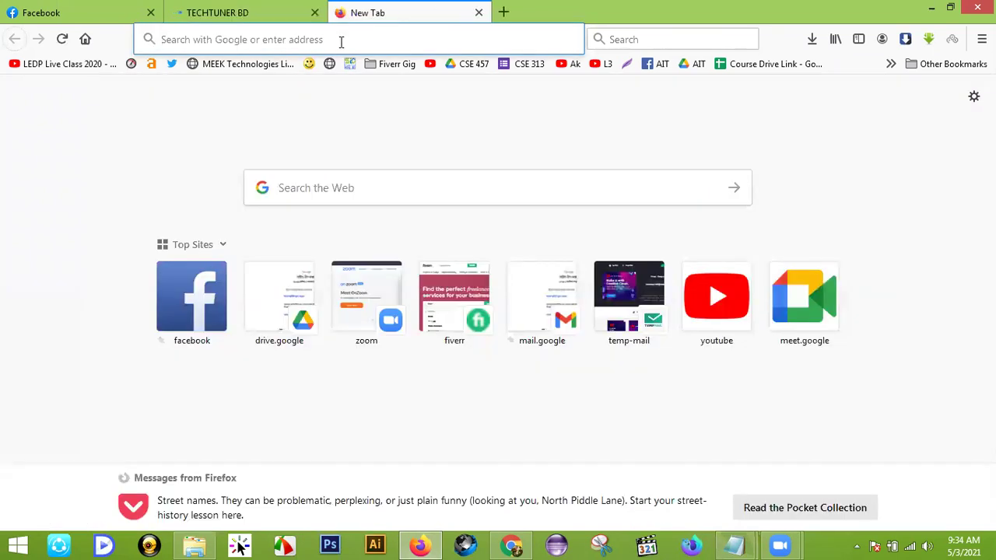
pyautogui.write('blogger.com/')
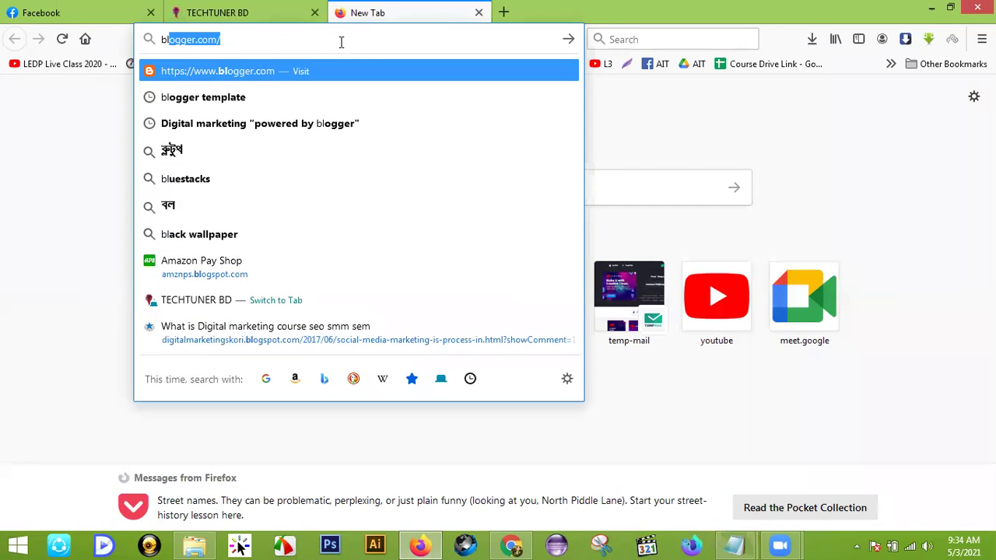
pyautogui.press('Return')
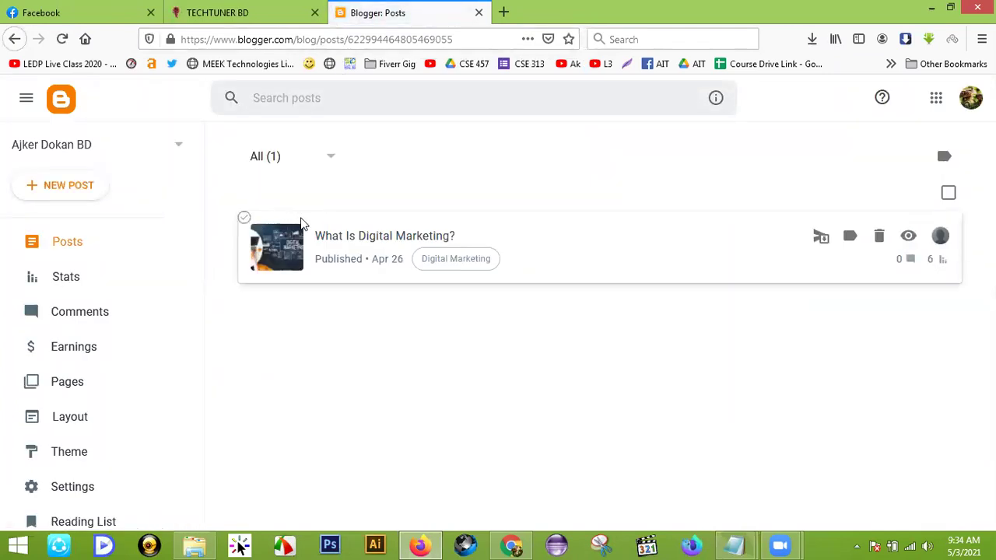
pyautogui.click(83, 457)
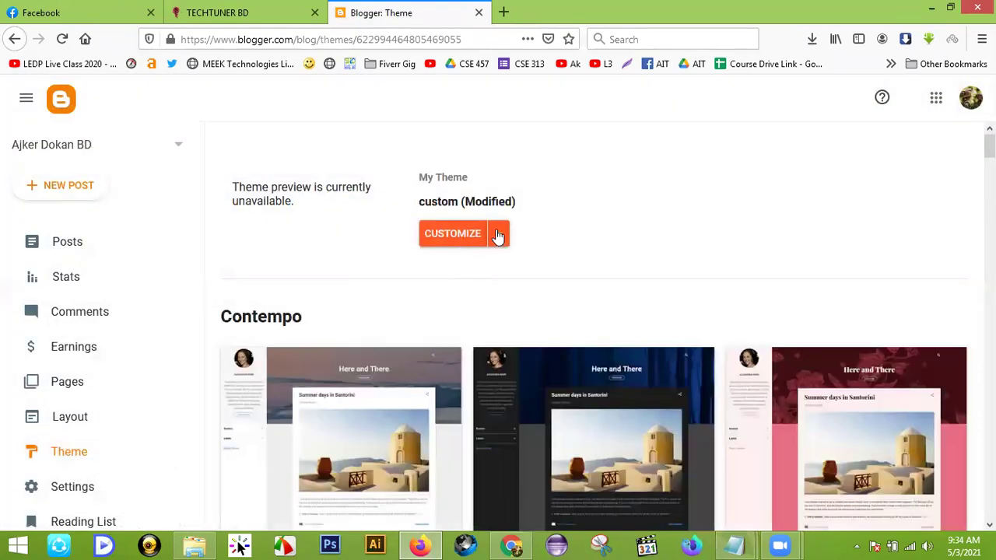
# - Choose Edit HTML from the CUSTOMIZE dropdown of the current Rapid theme
pyautogui.click(500, 240)
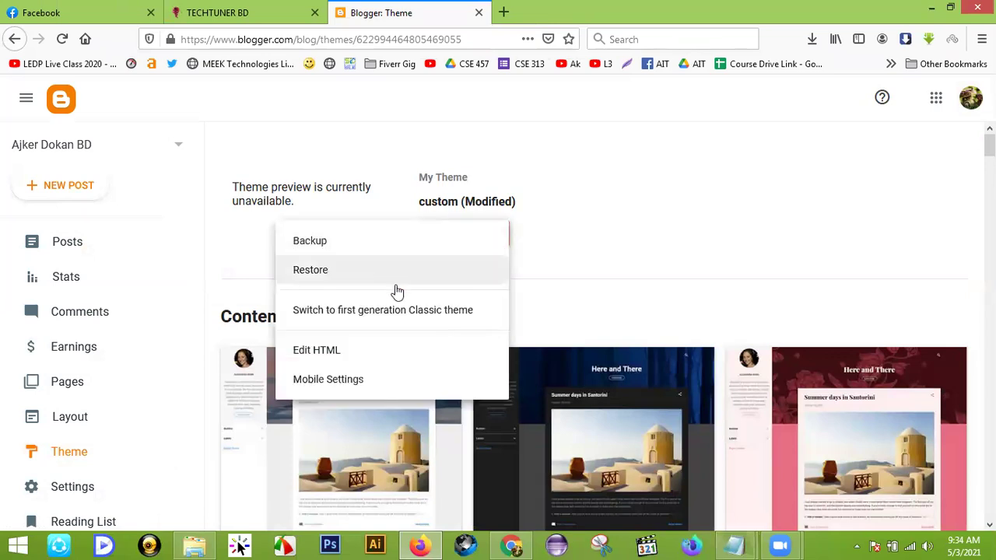
pyautogui.click(327, 351)
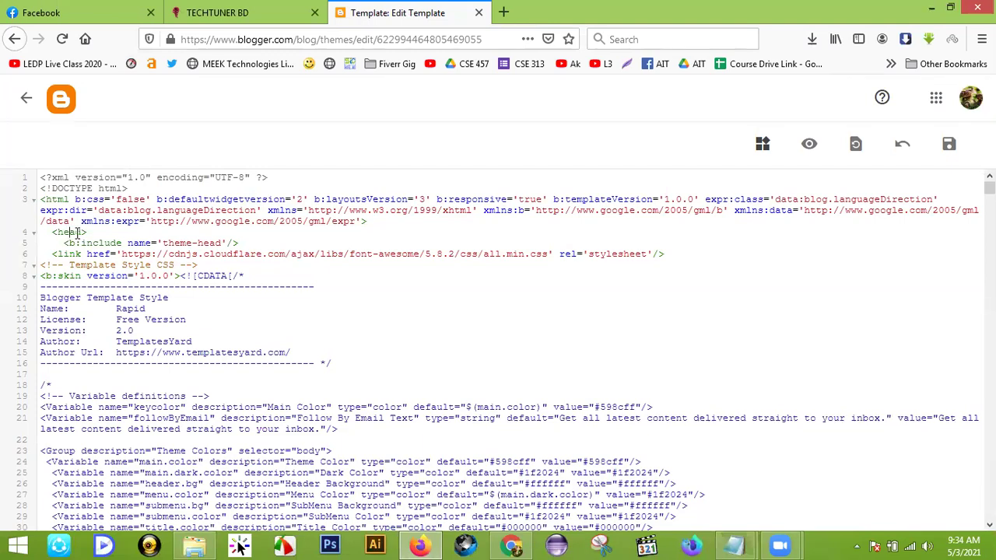
pyautogui.scroll(-8, 78, 233)
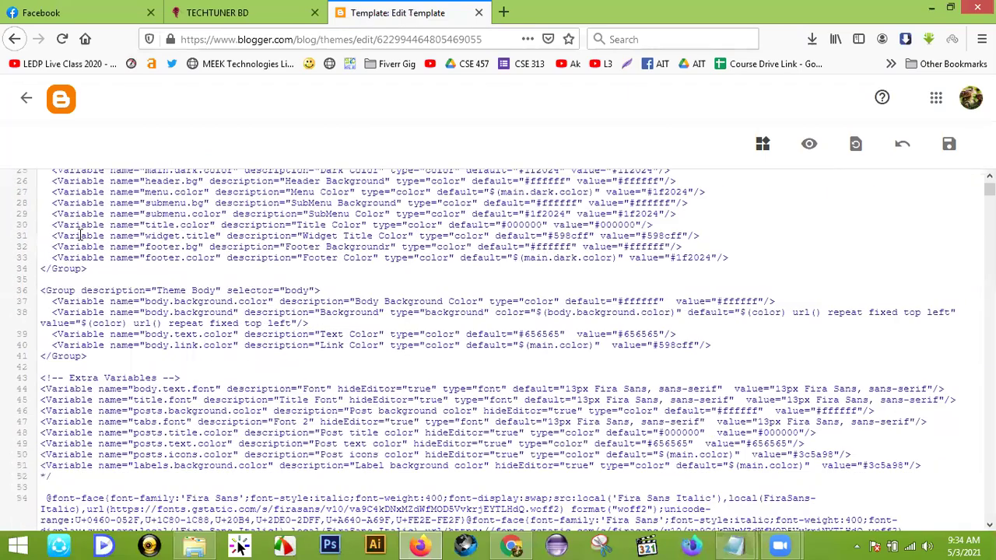
pyautogui.scroll(-7, 80, 235)
pyautogui.scroll(-15, 80, 235)
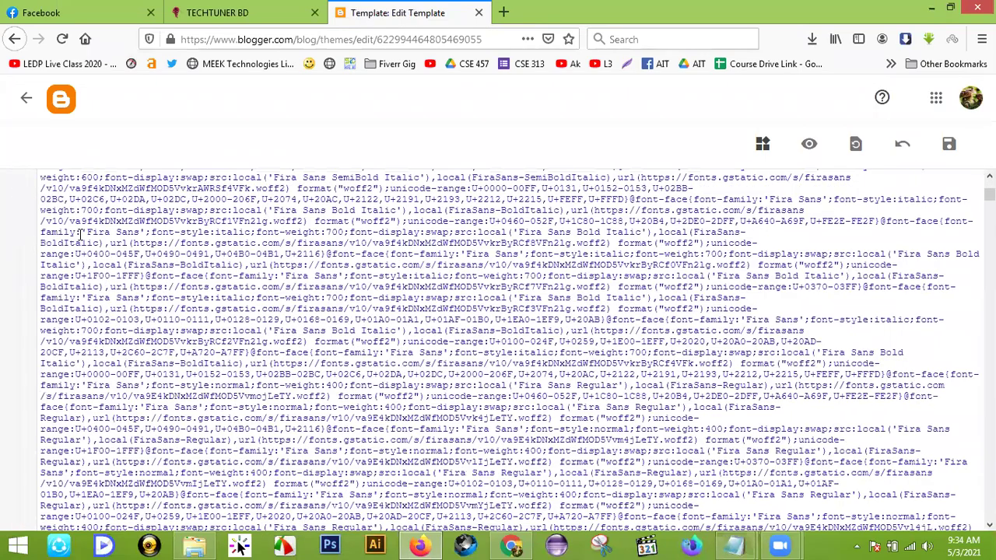
pyautogui.scroll(-10, 79, 233)
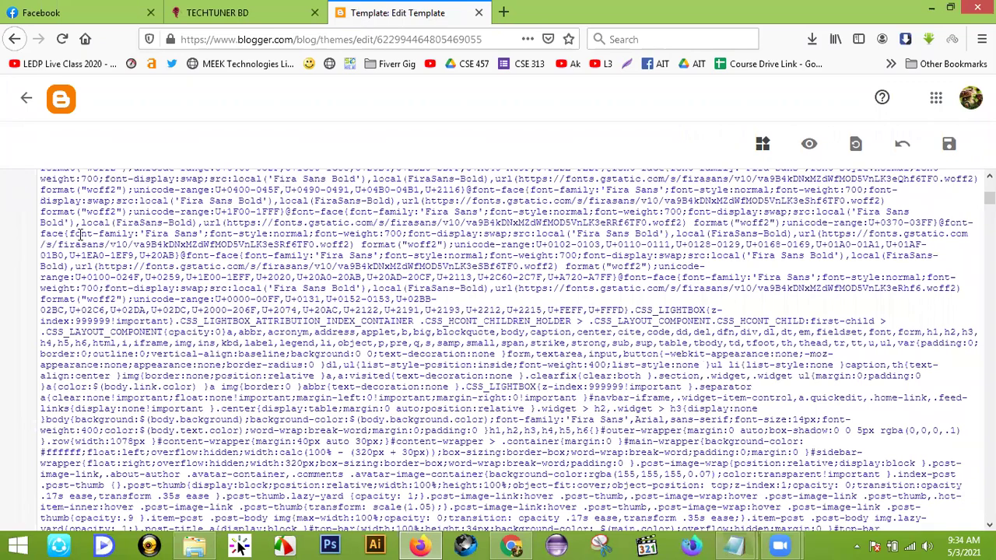
pyautogui.scroll(-10, 80, 234)
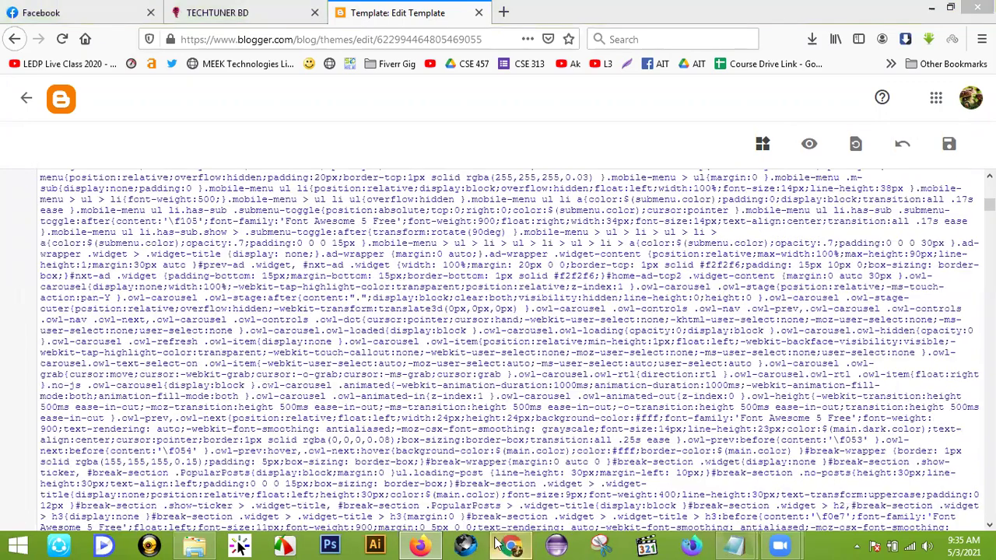
pyautogui.click(498, 542)
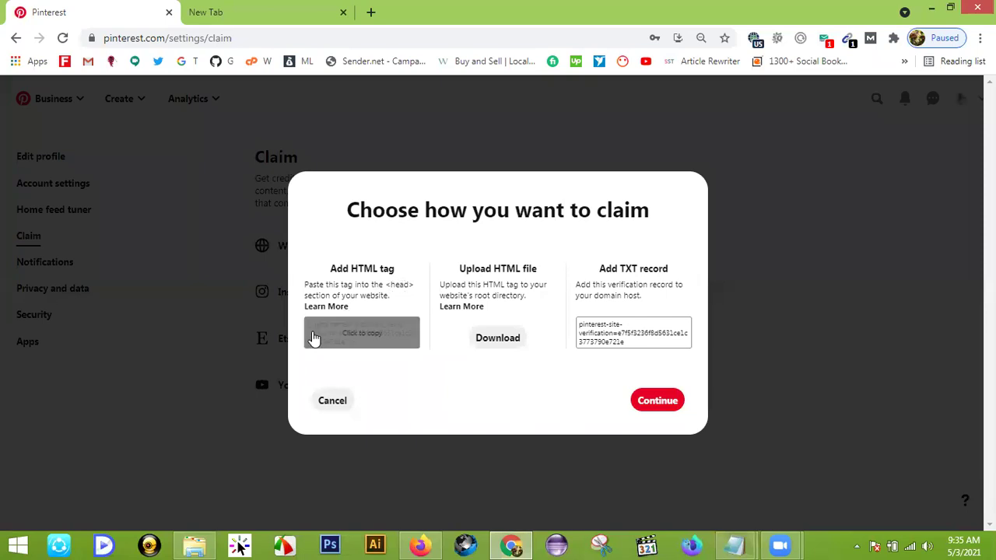
pyautogui.click(420, 545)
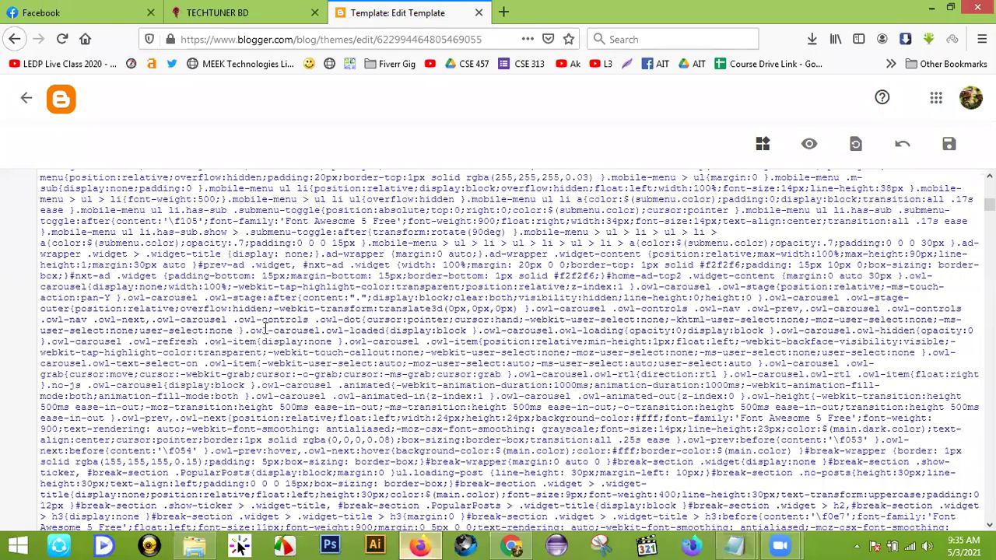
pyautogui.scroll(10, 263, 329)
pyautogui.scroll(5, 259, 329)
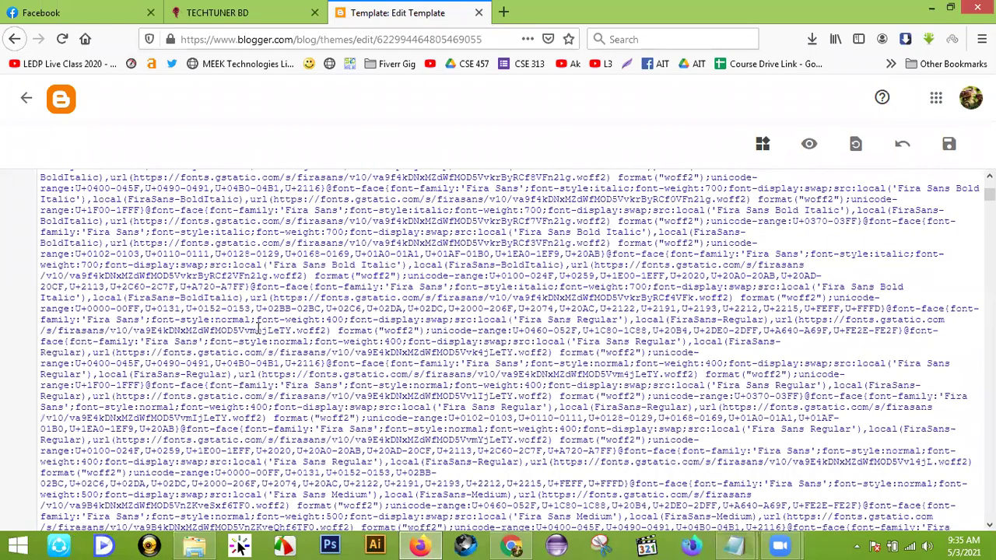
pyautogui.scroll(5, 259, 329)
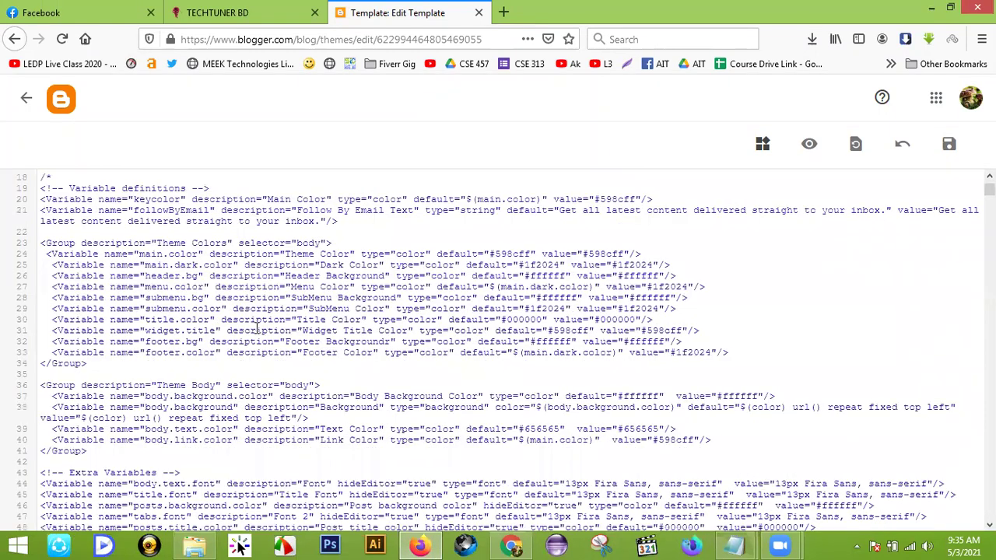
pyautogui.scroll(3, 256, 328)
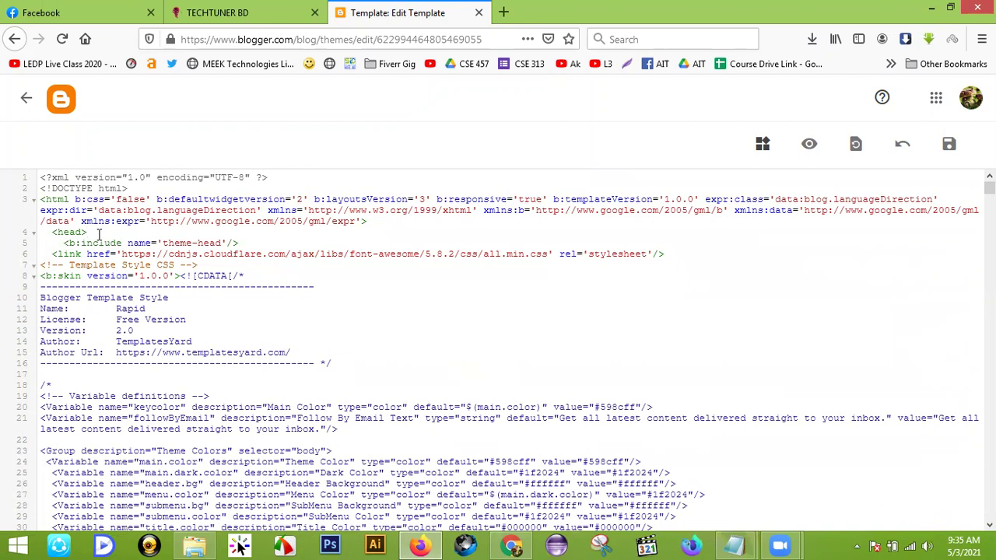
# - Paste Pinterest's verification meta tag on new lines just below <head>
pyautogui.press('Return')
pyautogui.press('Return')
pyautogui.press('Return')
pyautogui.press('Return')
pyautogui.press('Return')
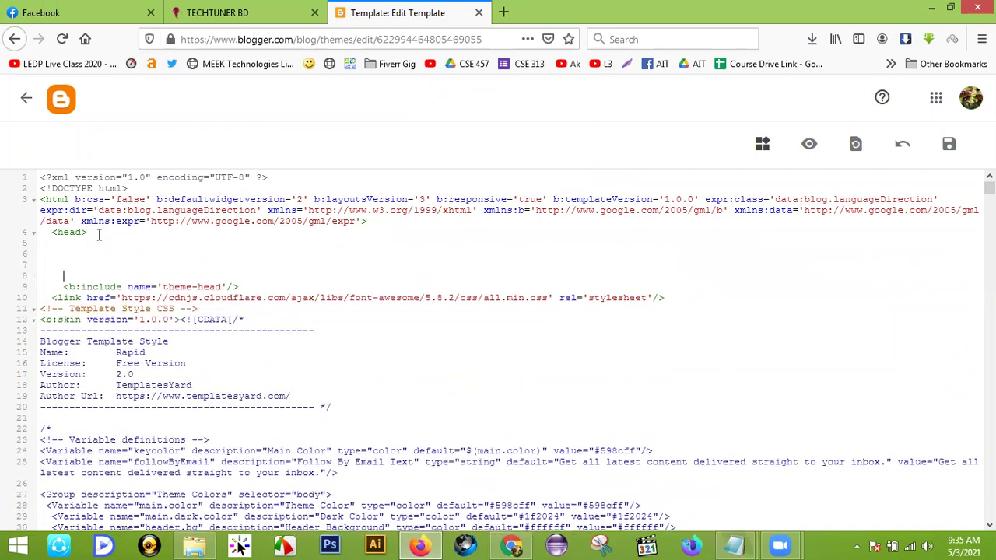
pyautogui.press('Return')
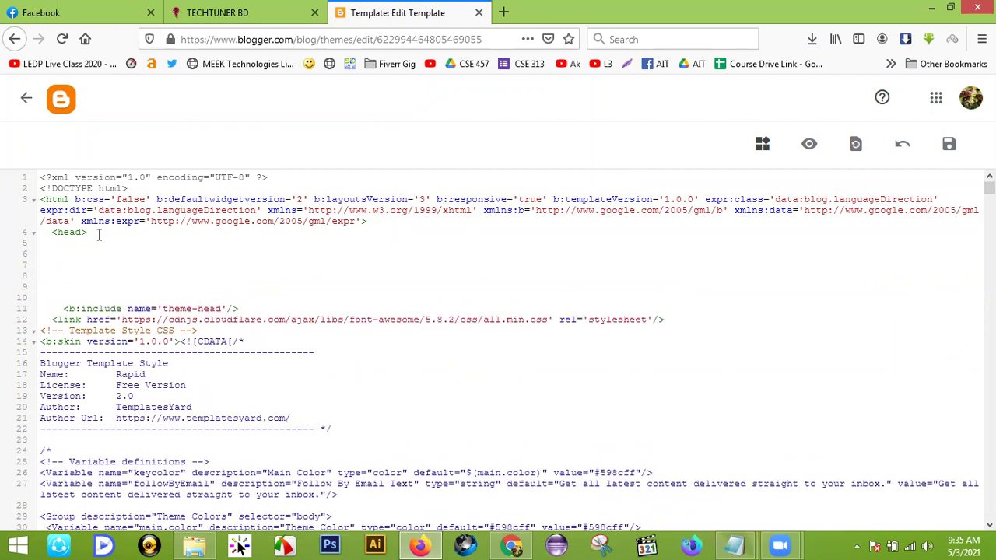
pyautogui.write('<meta name="p:domain_verify" content="e7f5f3236f8d5631ce1c3773790e721e"/>')
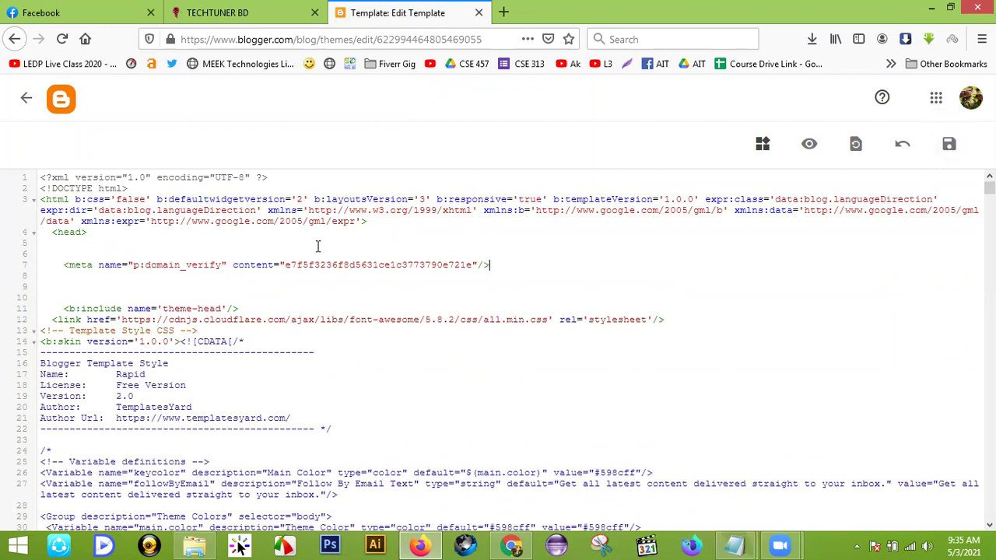
# - Switch to the TECHTUNER BD blog tab and select its web address in the address bar
pyautogui.click(251, 14)
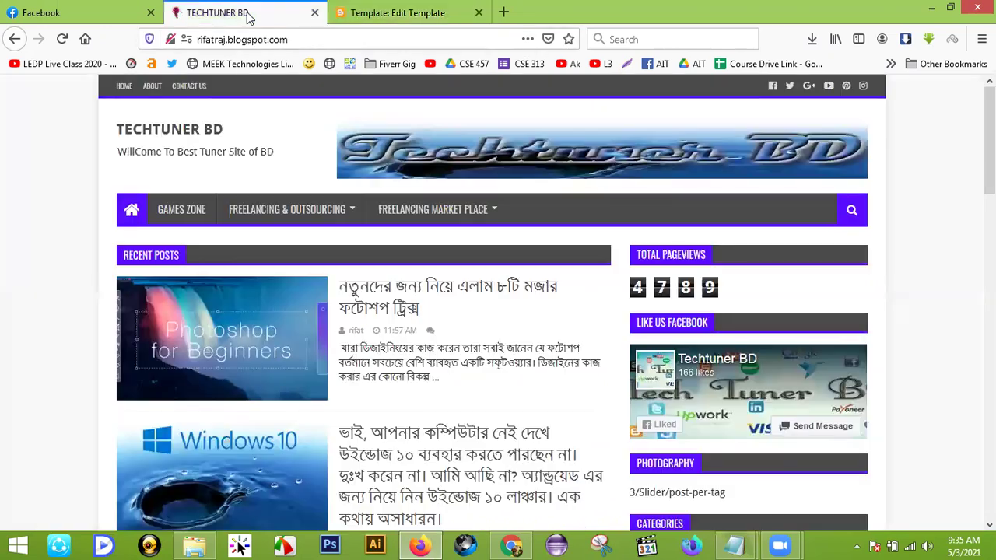
pyautogui.click(398, 15)
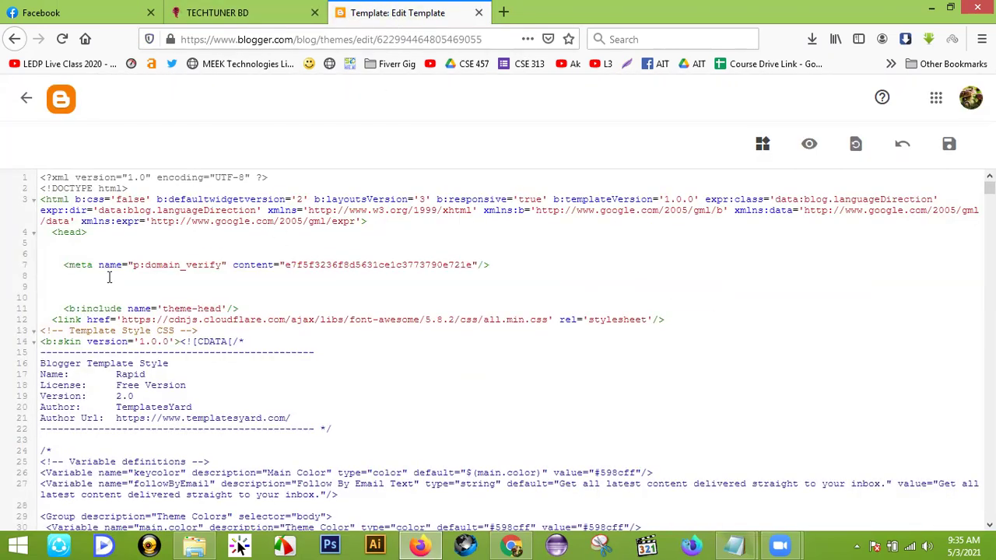
pyautogui.click(235, 16)
pyautogui.click(245, 39)
pyautogui.hotkey('ctrl', 'c')
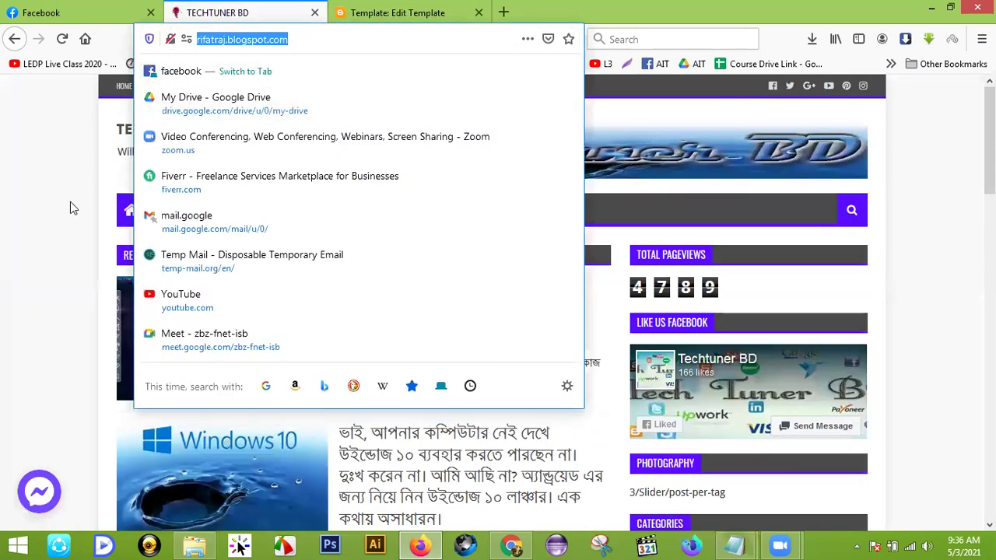
pyautogui.click(45, 220)
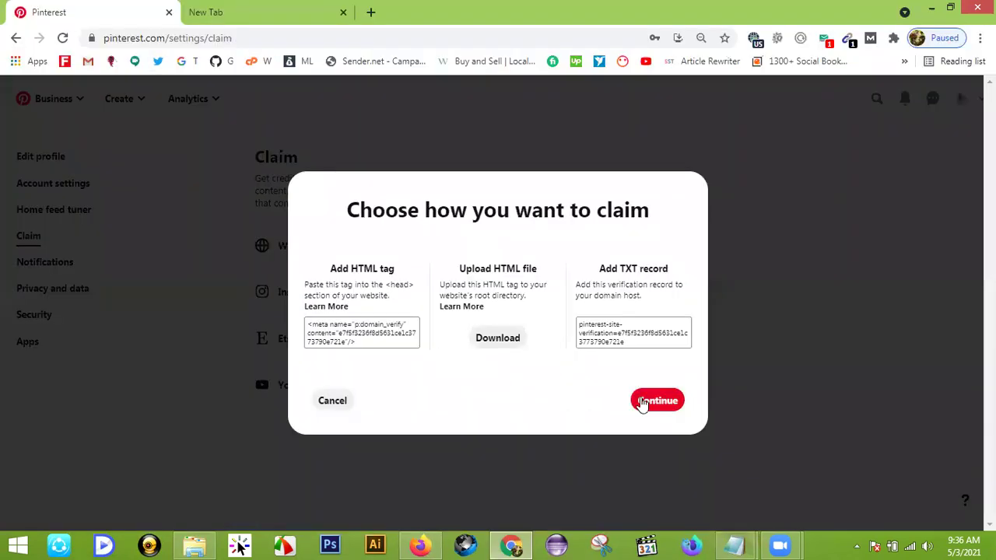
# - Paste the blog's URL into the Verify field, delete two stray letters, and submit it
pyautogui.click(640, 400)
pyautogui.click(443, 333)
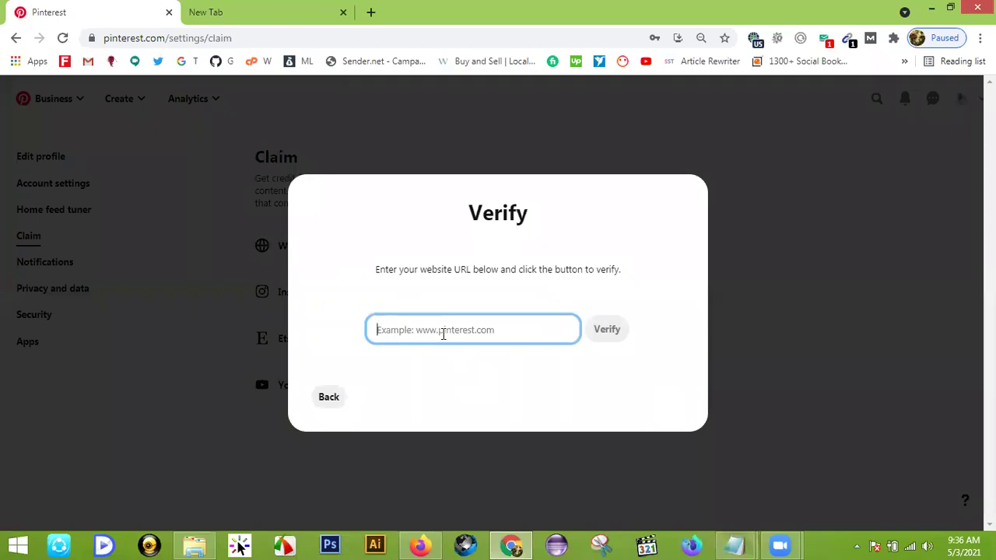
pyautogui.hotkey('ctrl', 'v')
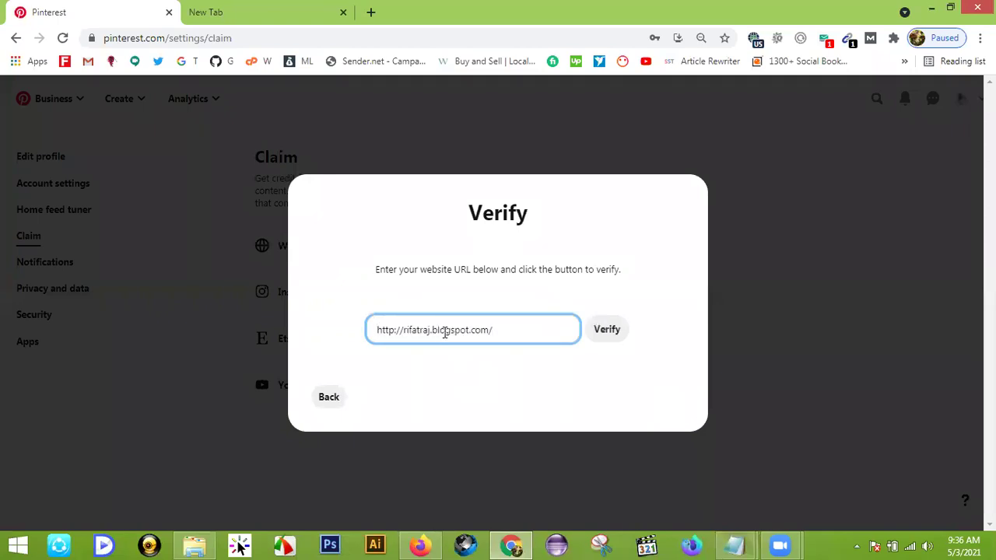
pyautogui.moveTo(432, 330); pyautogui.dragTo(425, 328)
pyautogui.press('BackSpace')
pyautogui.click(608, 331)
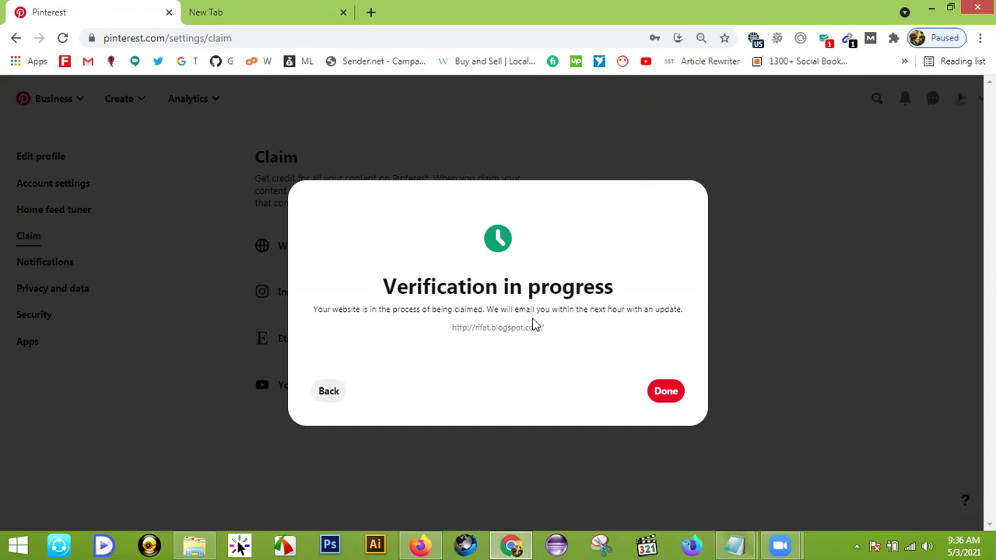
# - Copy the blog address shown in the verification notice, then dismiss it with Done
pyautogui.moveTo(549, 333); pyautogui.dragTo(455, 330)
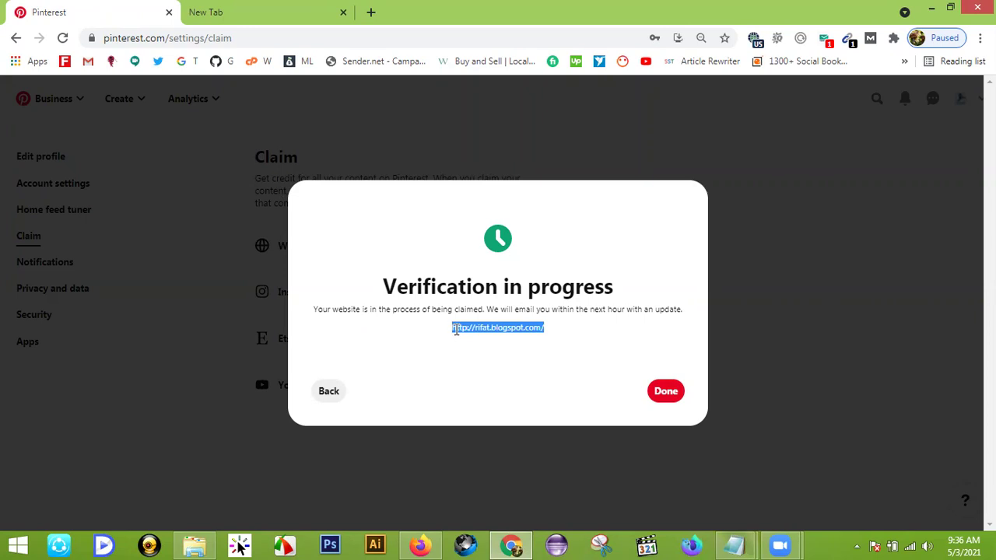
pyautogui.rightClick(460, 329)
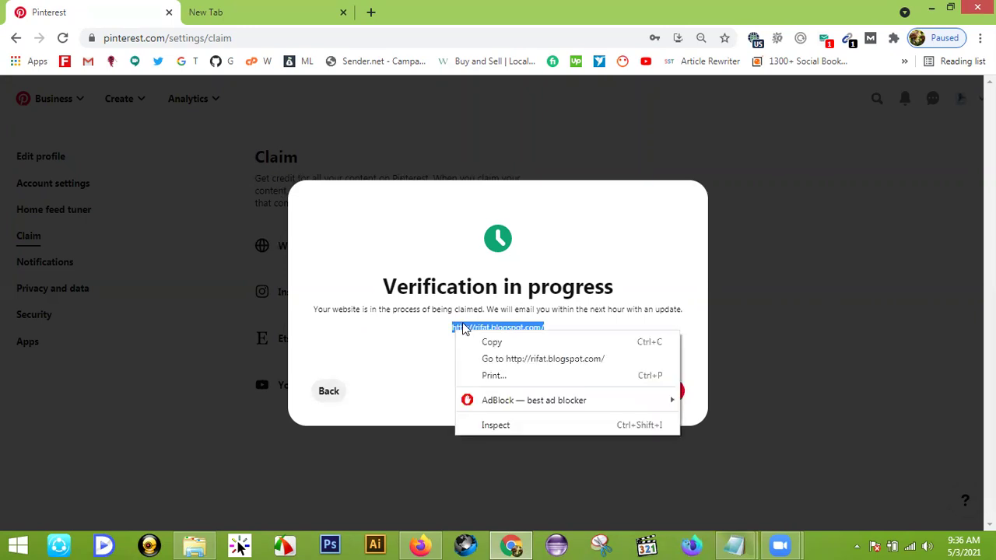
pyautogui.click(482, 341)
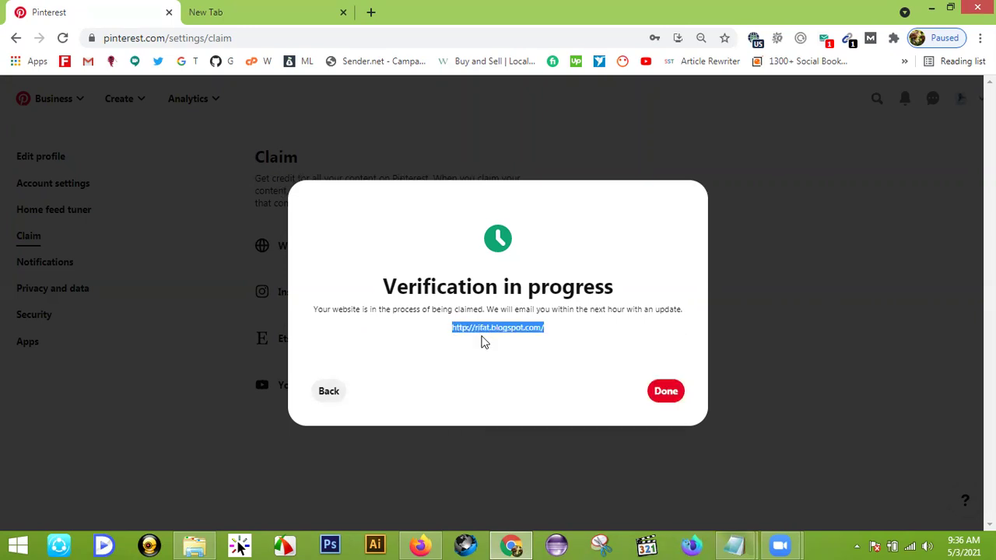
pyautogui.click(665, 392)
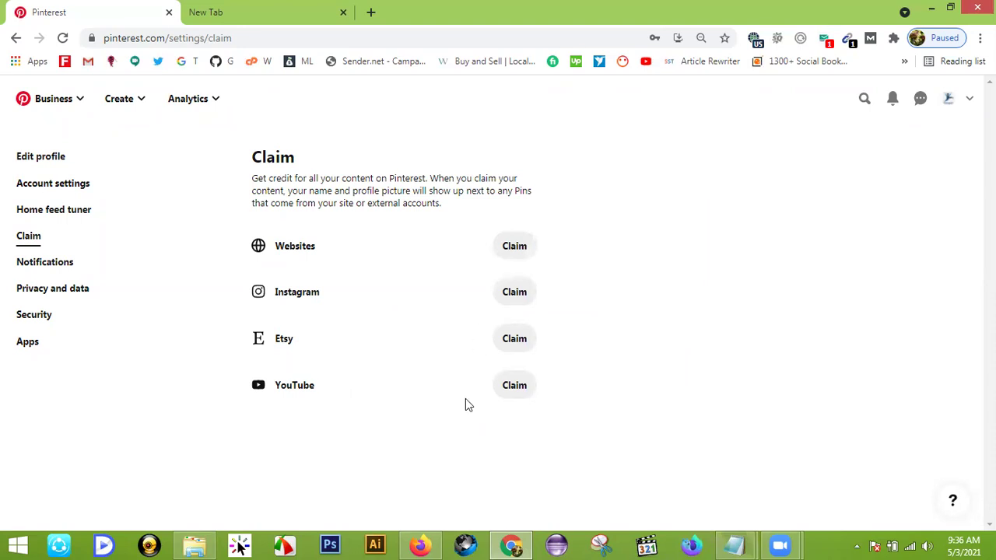
# - Close Firefox's TECHTUNER BD and Edit Template tabs, leaving the page, then minimize Firefox
pyautogui.click(421, 544)
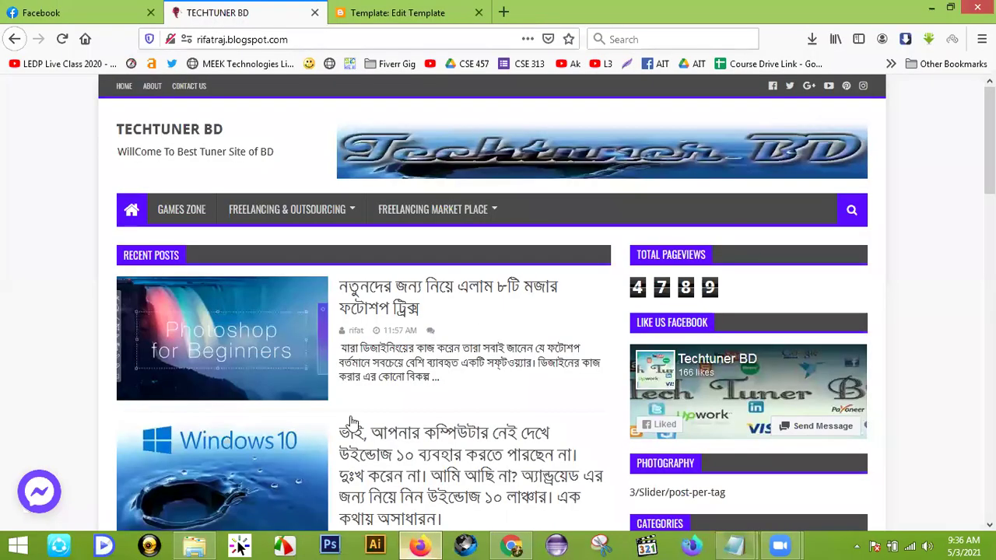
pyautogui.click(314, 13)
pyautogui.click(315, 13)
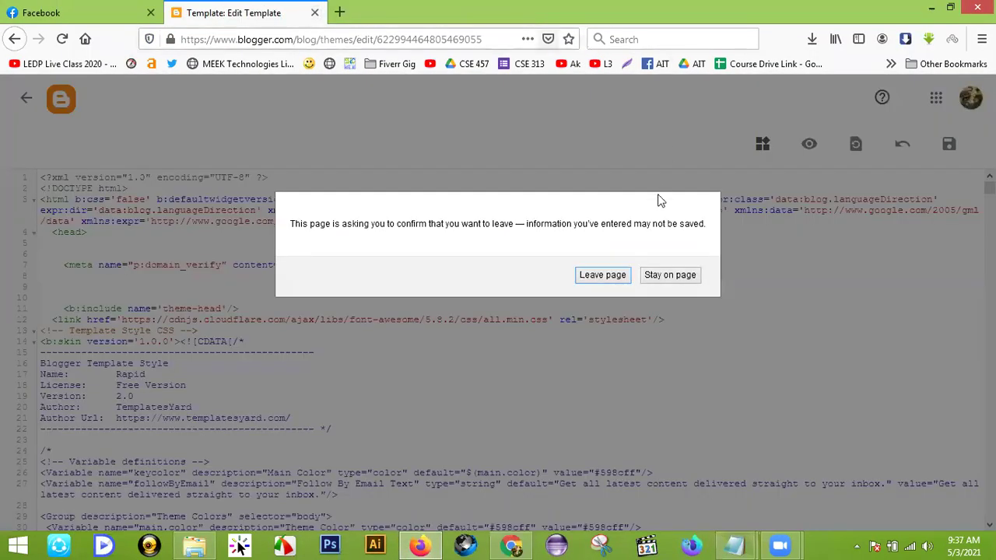
pyautogui.click(614, 278)
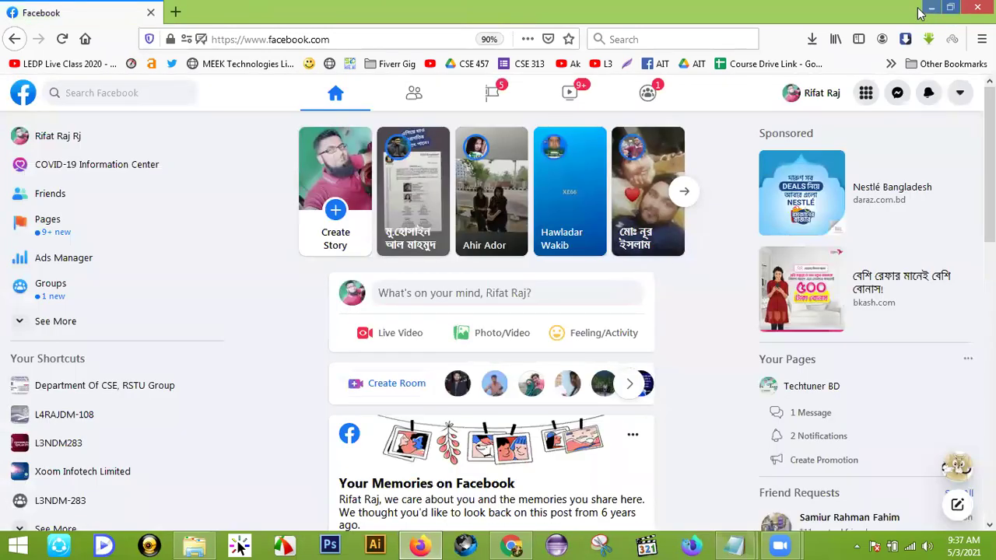
pyautogui.click(931, 8)
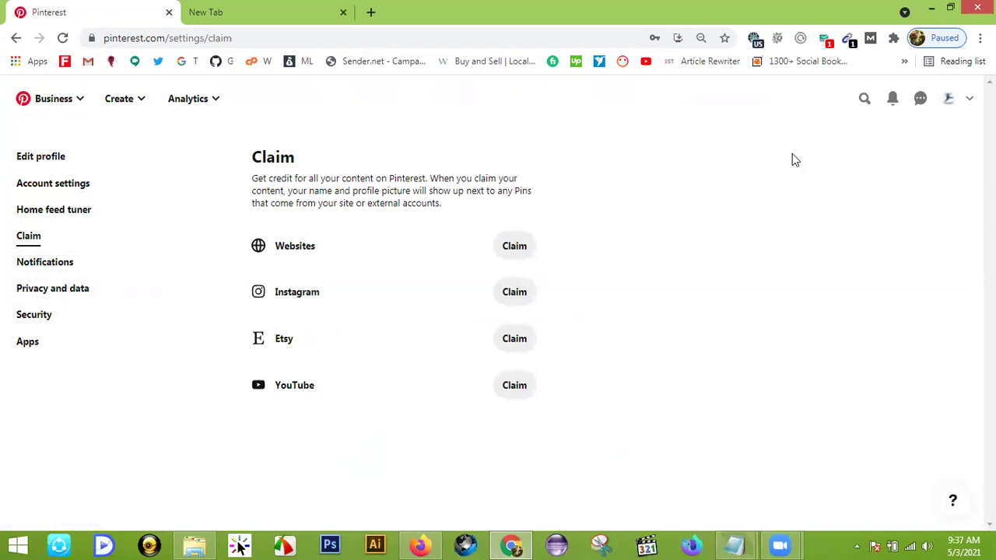
# - Open the Healthy Fitness business profile from the avatar and reload it
pyautogui.click(948, 100)
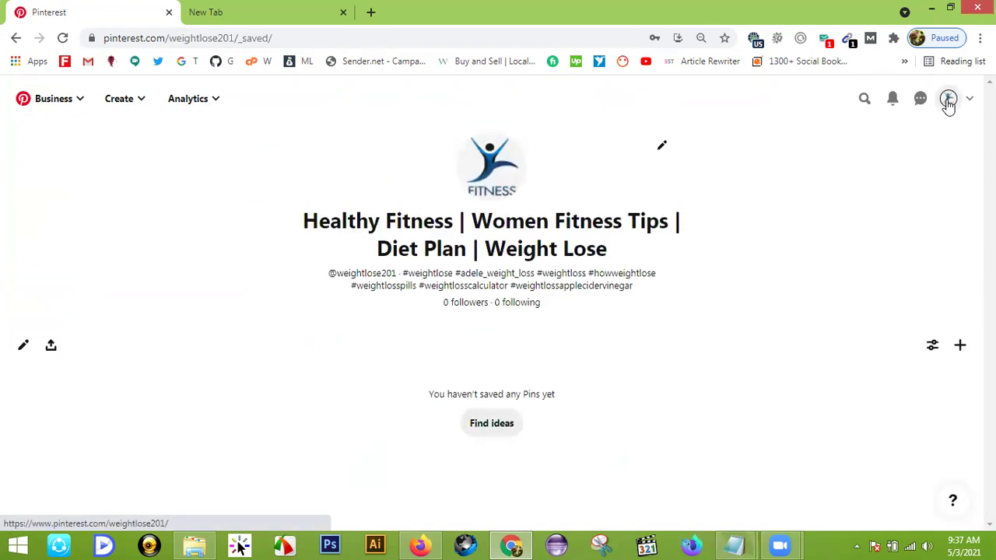
pyautogui.scroll(-1, 845, 209)
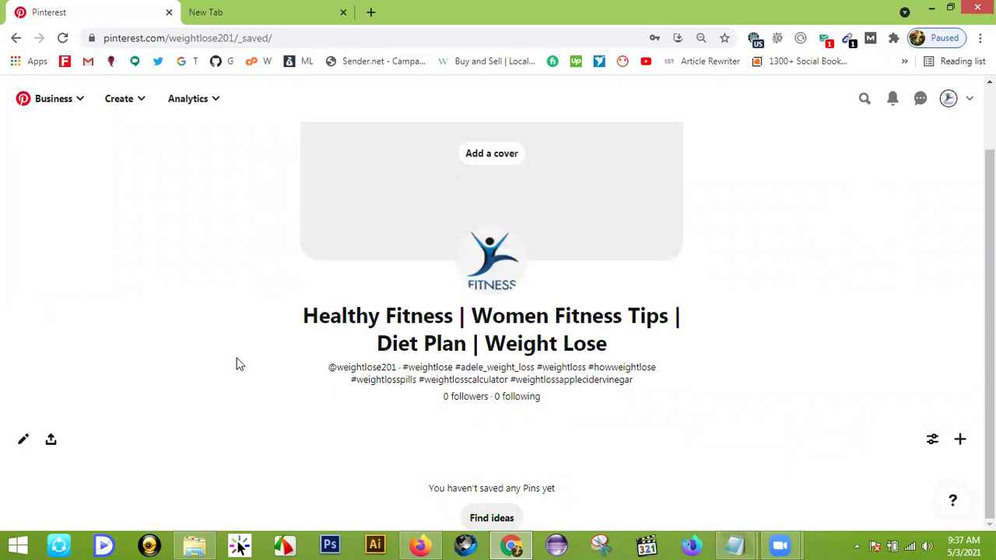
pyautogui.click(62, 38)
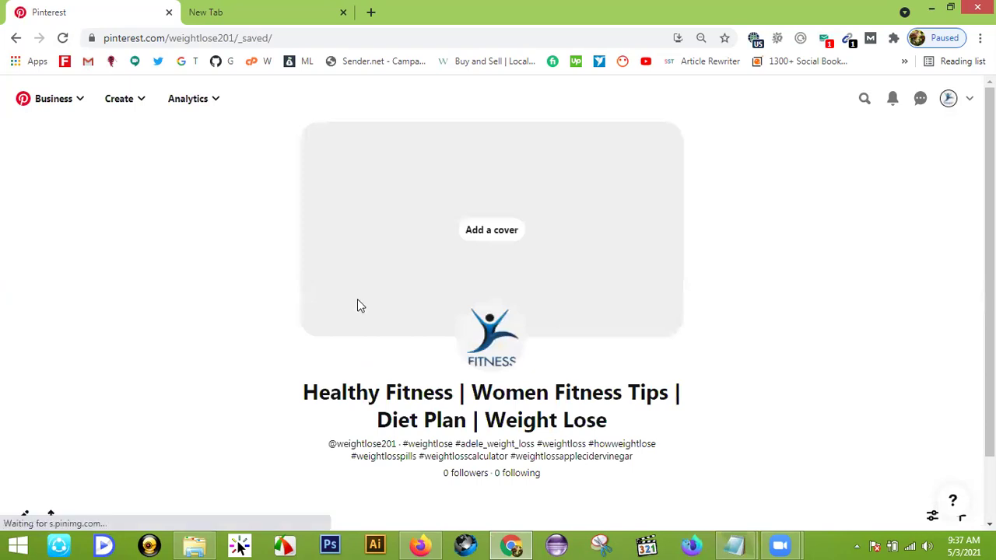
pyautogui.scroll(-1, 369, 446)
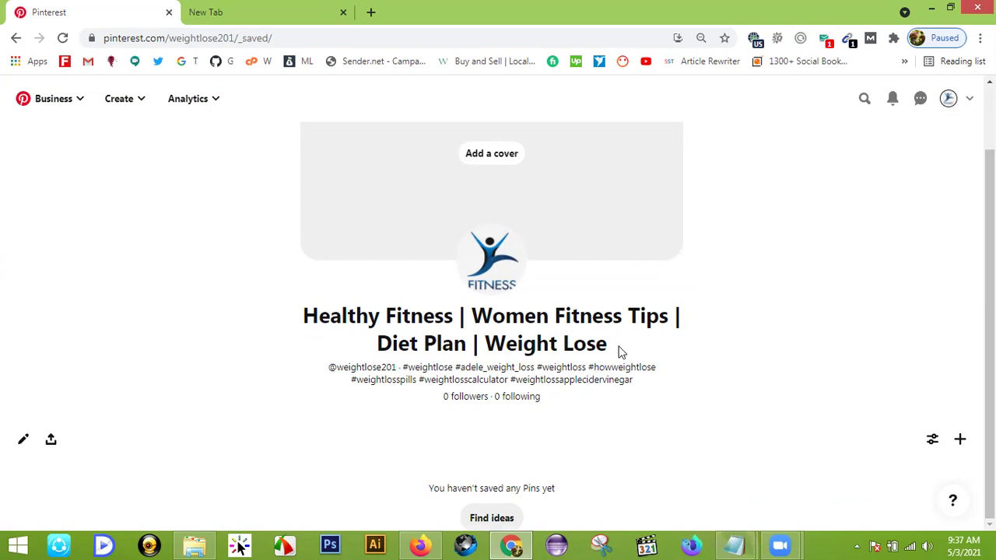
# - Select the profile title's second line, then open and close the search of your own Pins
pyautogui.moveTo(615, 345); pyautogui.dragTo(300, 329)
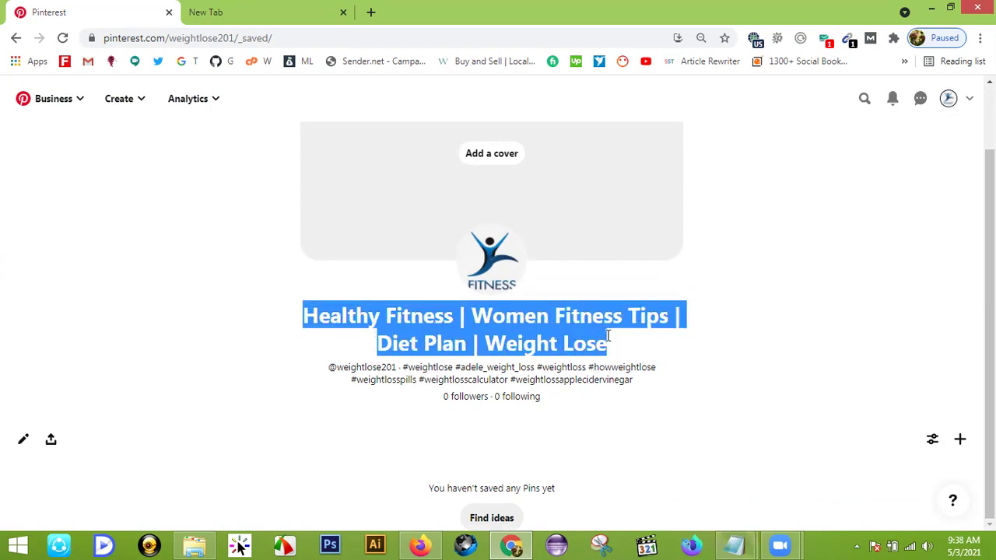
pyautogui.click(632, 346)
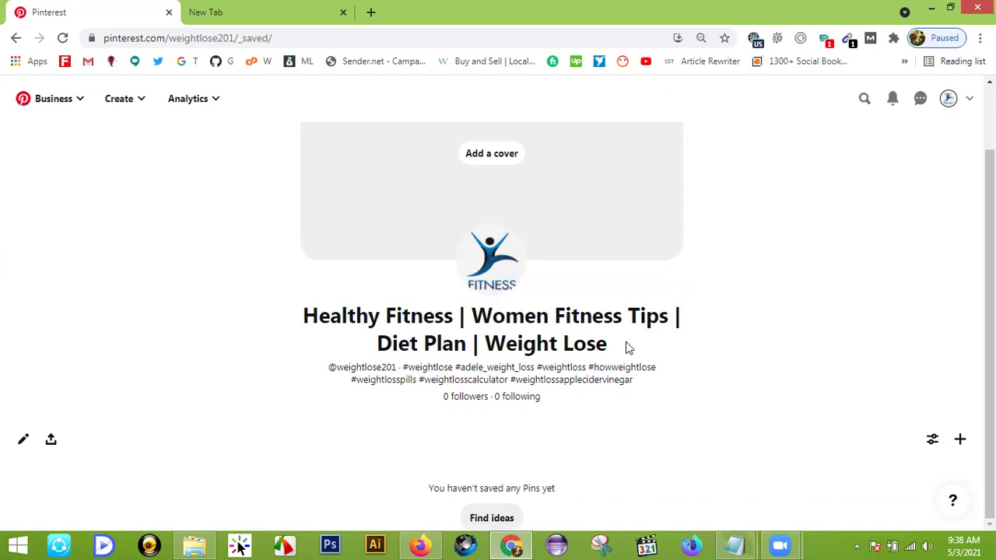
pyautogui.scroll(1, 628, 347)
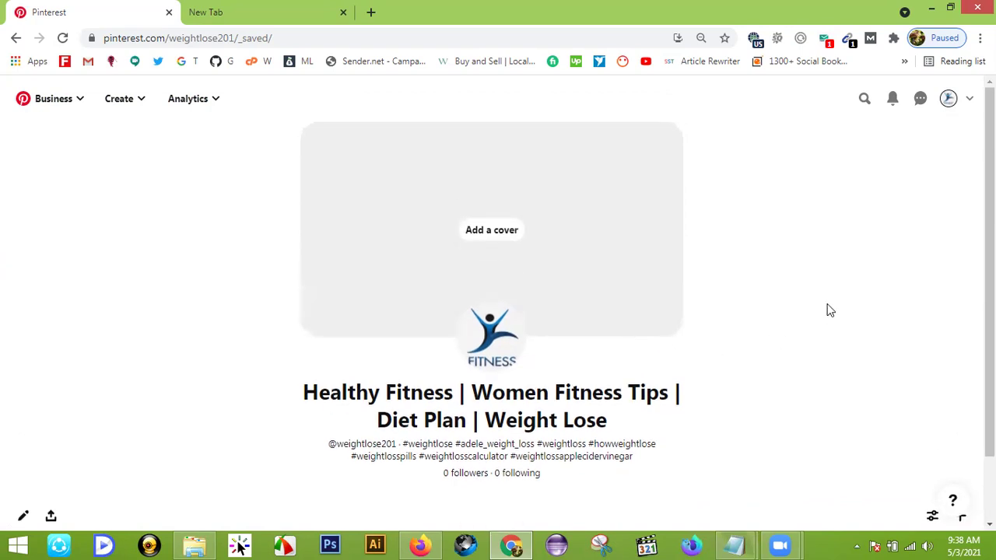
pyautogui.click(865, 101)
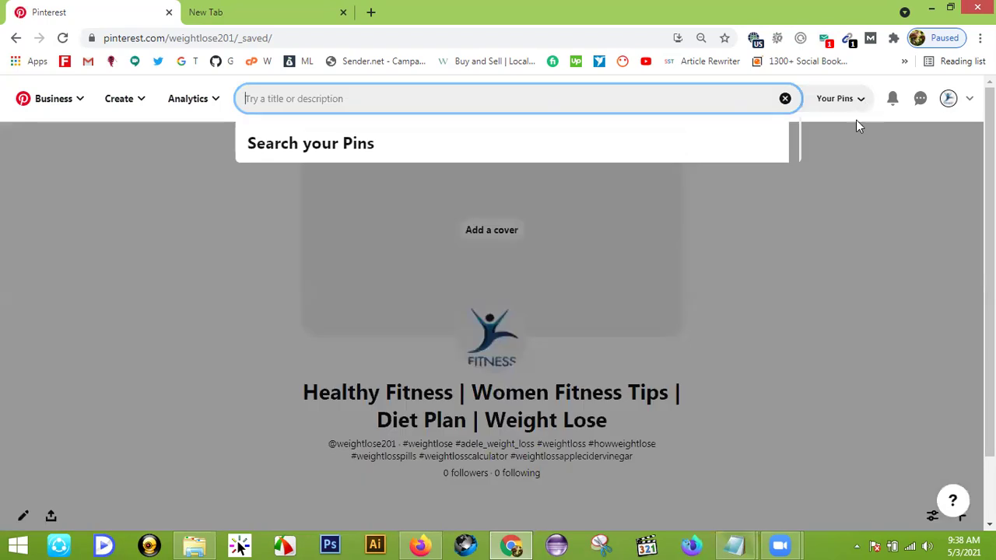
pyautogui.click(808, 226)
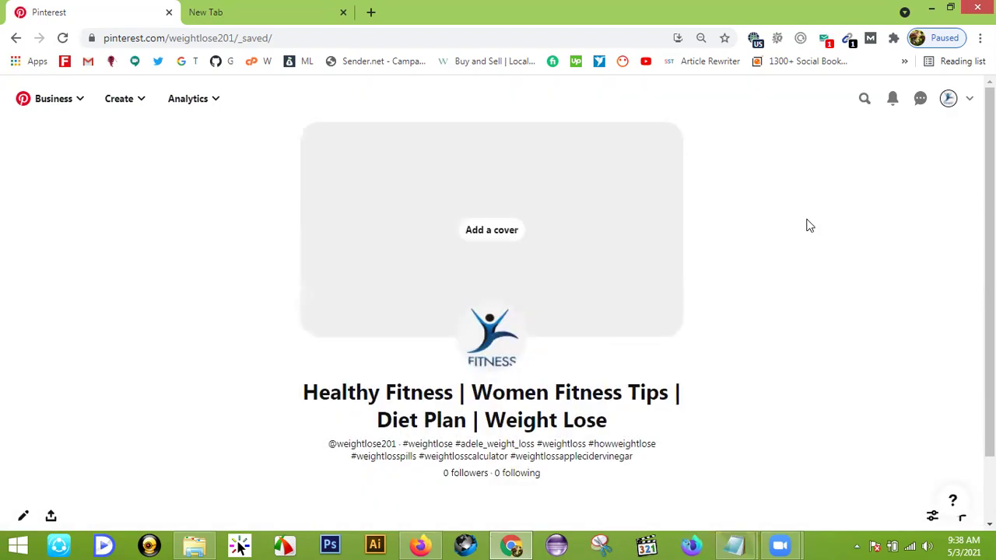
pyautogui.scroll(-1, 808, 226)
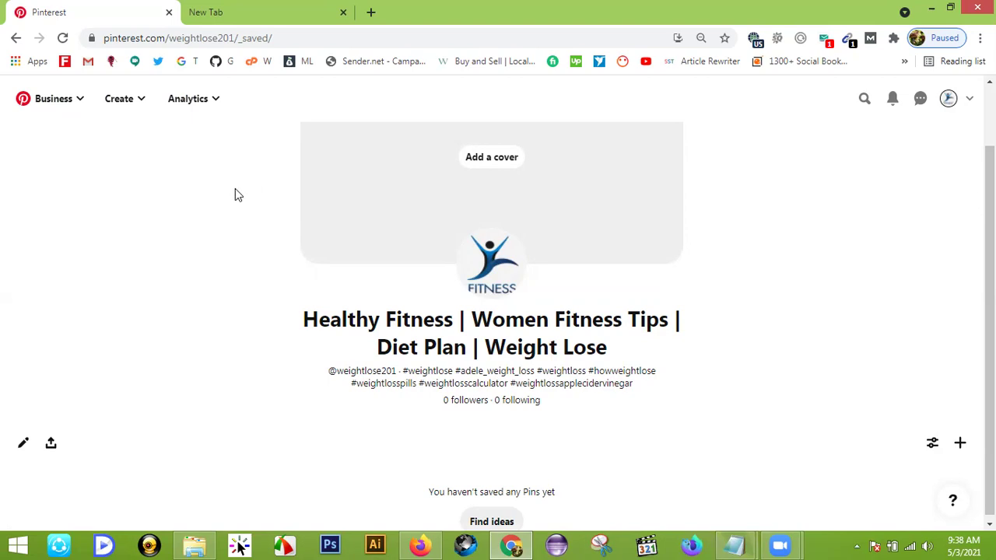
pyautogui.click(80, 103)
# - Go to Business hub, dismiss the monthly views notice, then check the Create and Analytics menus
pyautogui.click(79, 103)
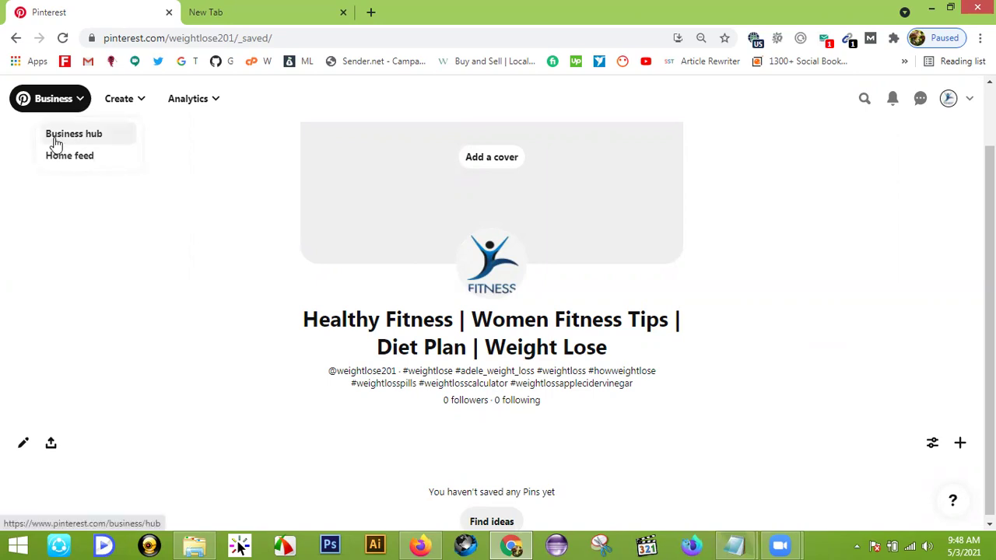
pyautogui.click(94, 139)
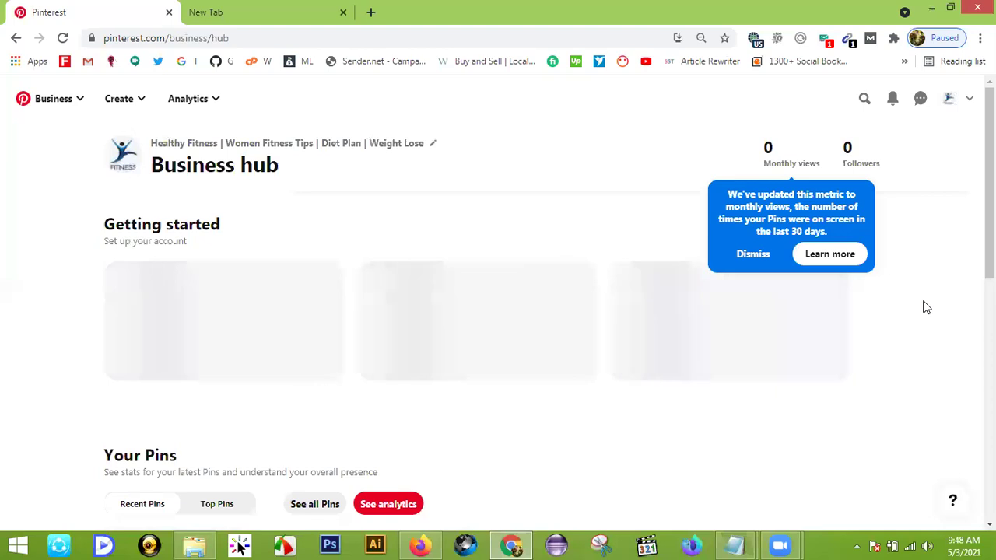
pyautogui.click(752, 256)
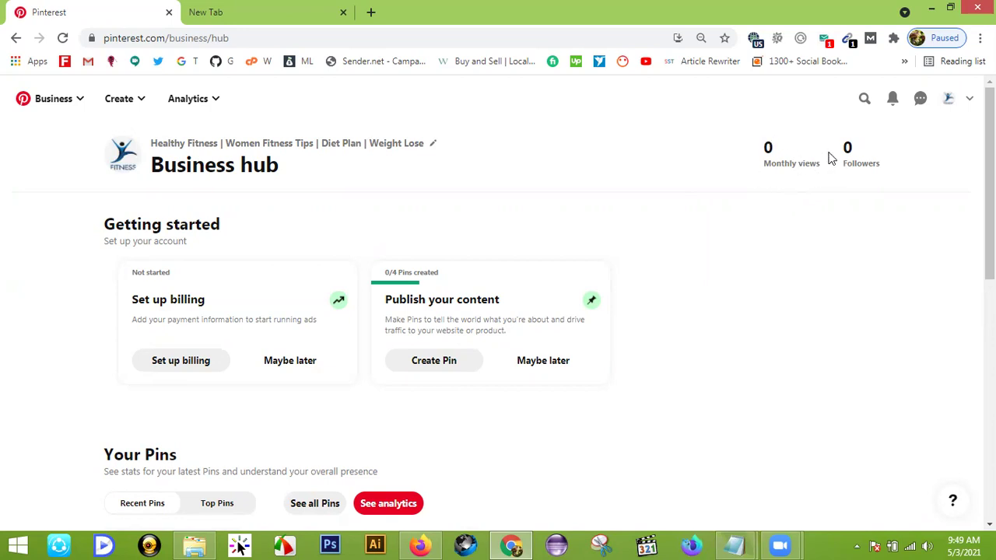
pyautogui.scroll(-1, 843, 194)
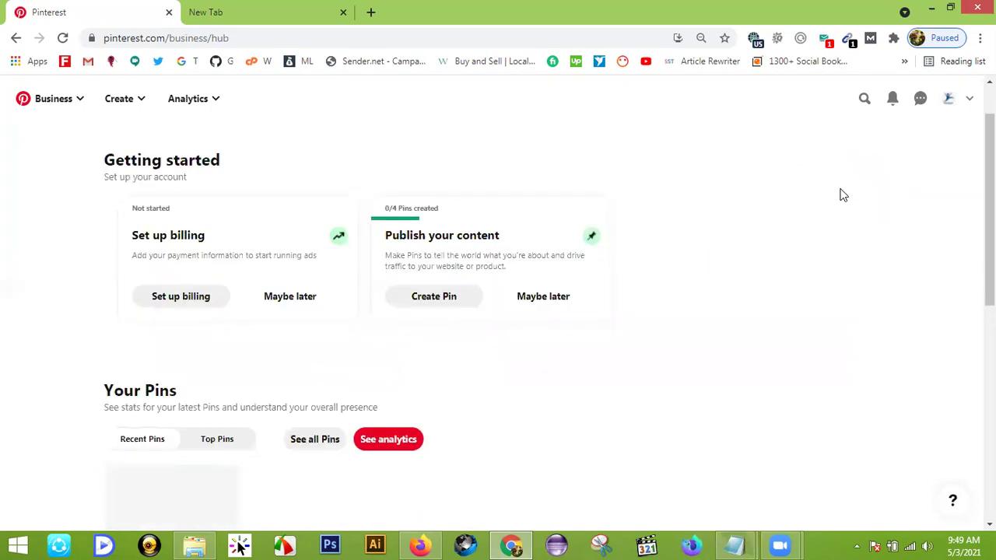
pyautogui.scroll(-3, 841, 195)
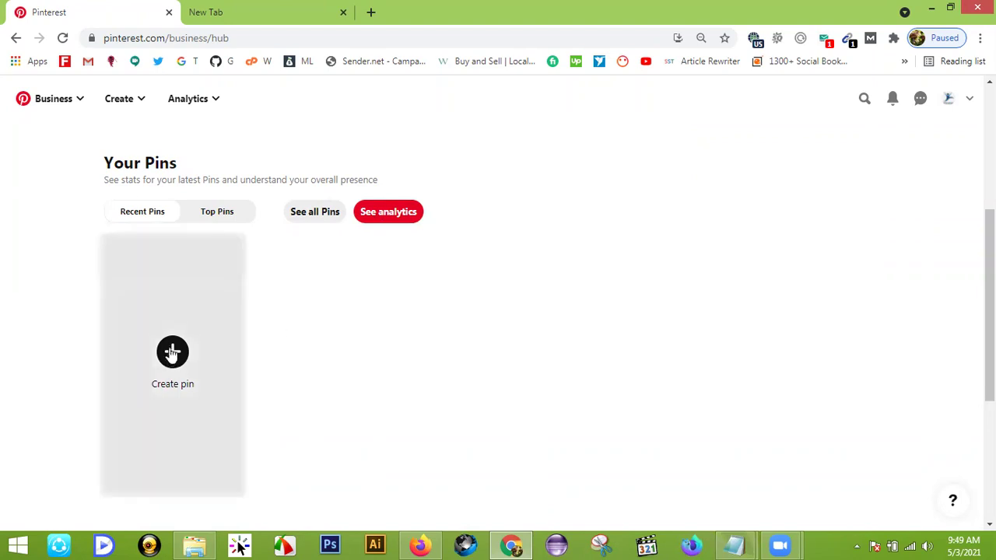
pyautogui.scroll(-4, 175, 354)
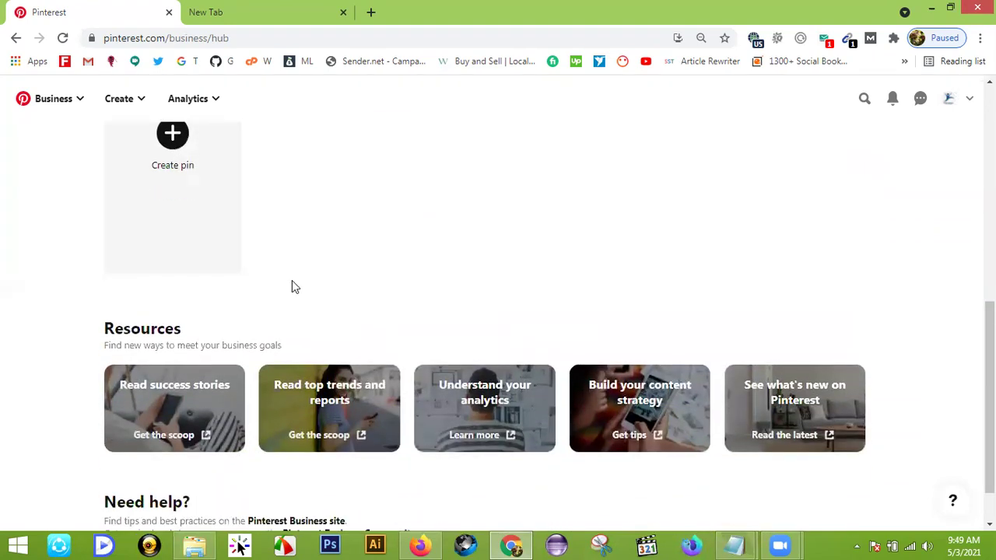
pyautogui.scroll(10, 330, 222)
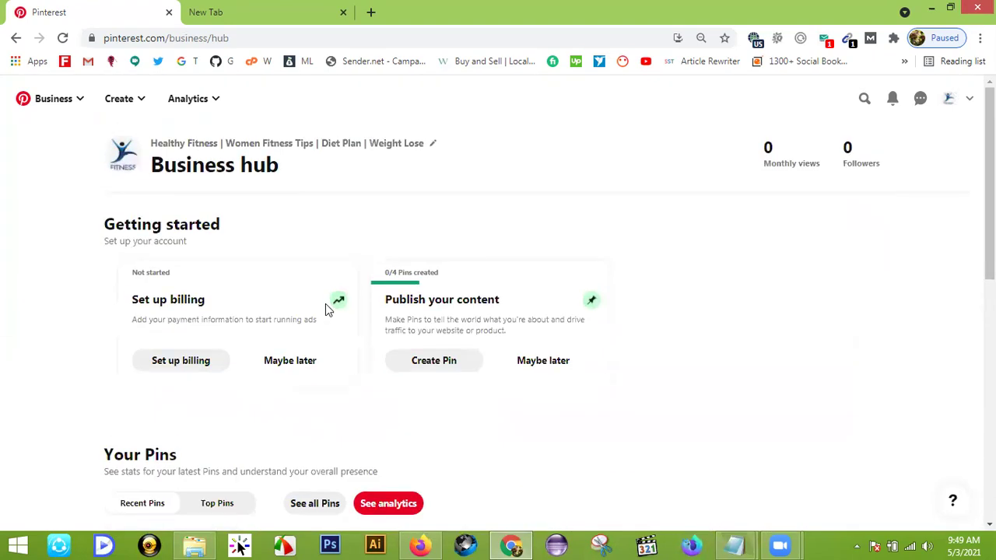
pyautogui.click(139, 99)
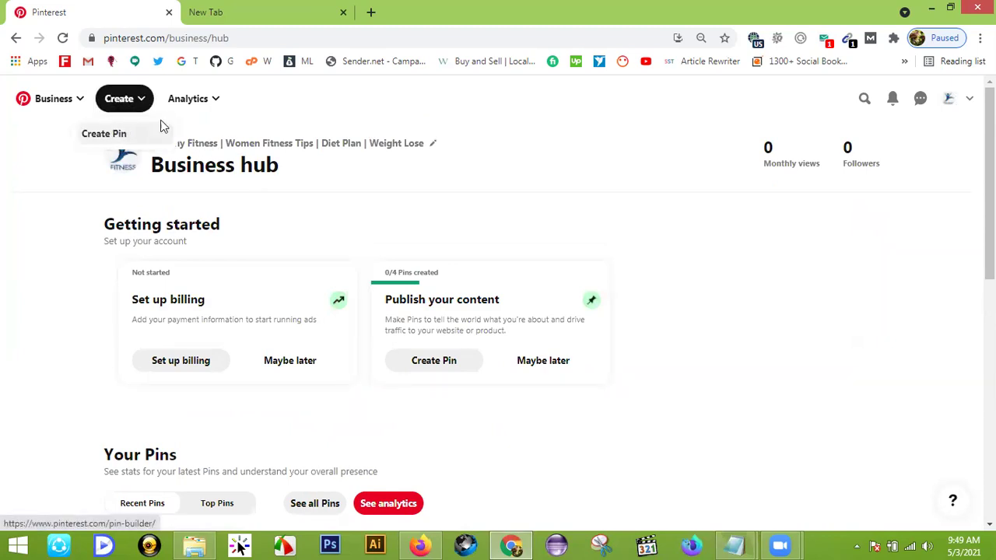
pyautogui.click(218, 100)
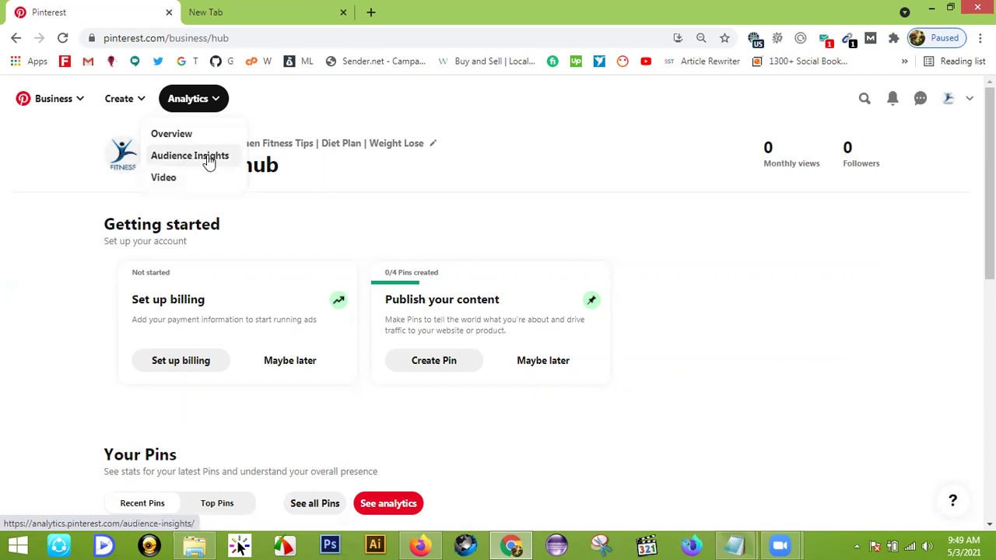
pyautogui.click(173, 138)
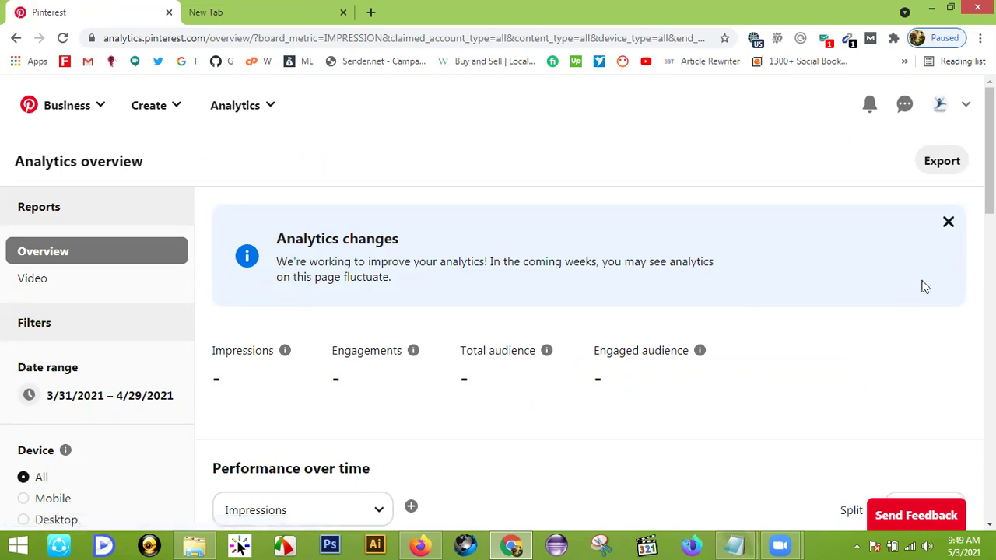
pyautogui.click(948, 225)
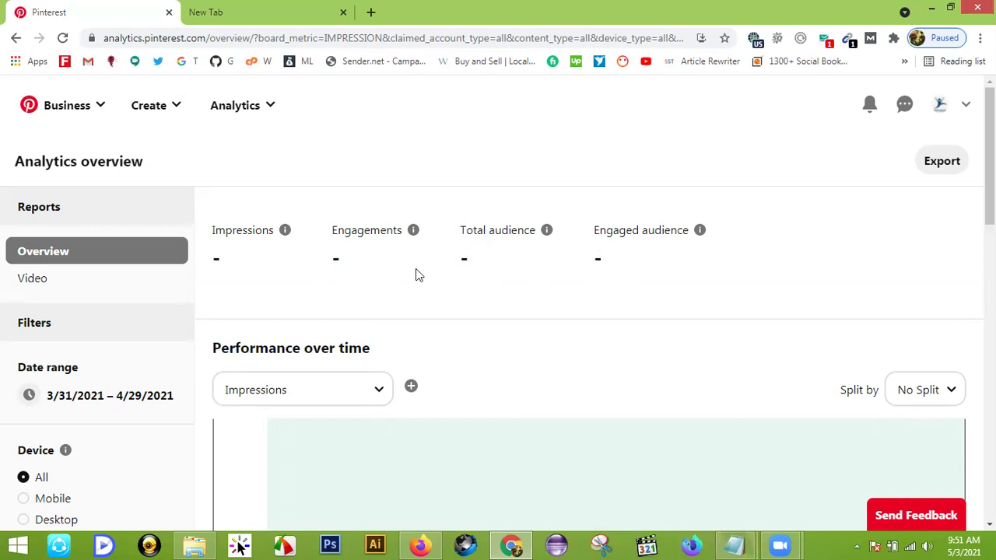
pyautogui.scroll(-3, 350, 284)
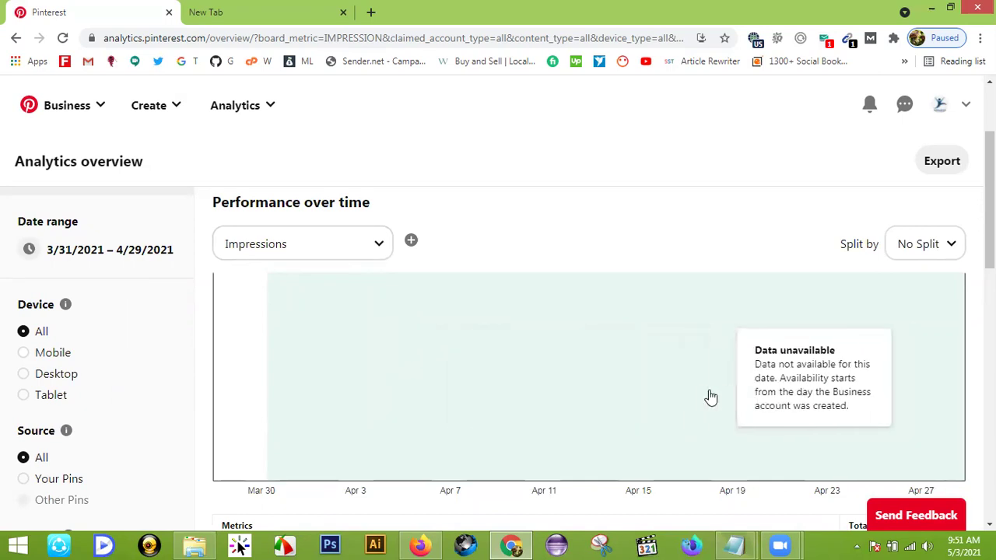
pyautogui.scroll(-2, 705, 393)
pyautogui.scroll(-5, 456, 330)
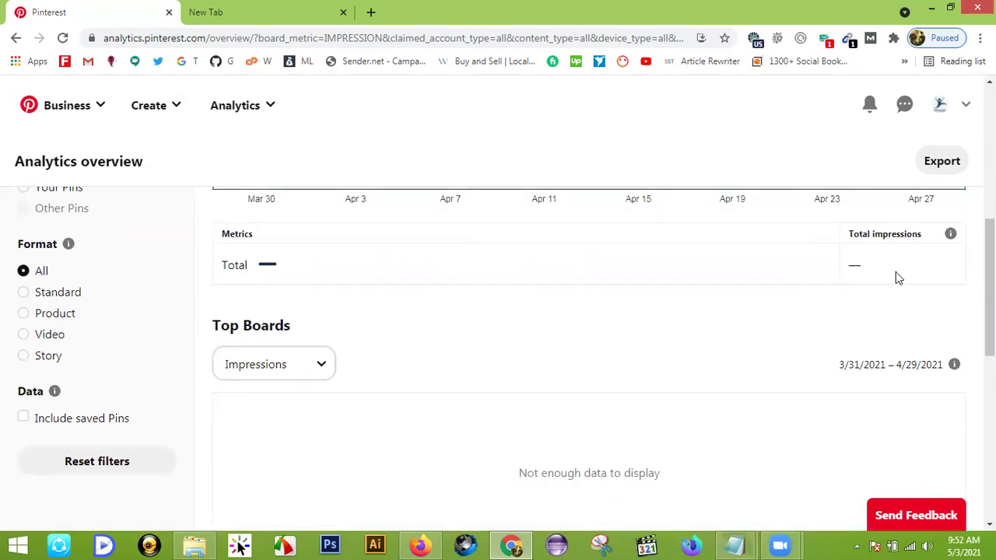
pyautogui.scroll(-2, 555, 369)
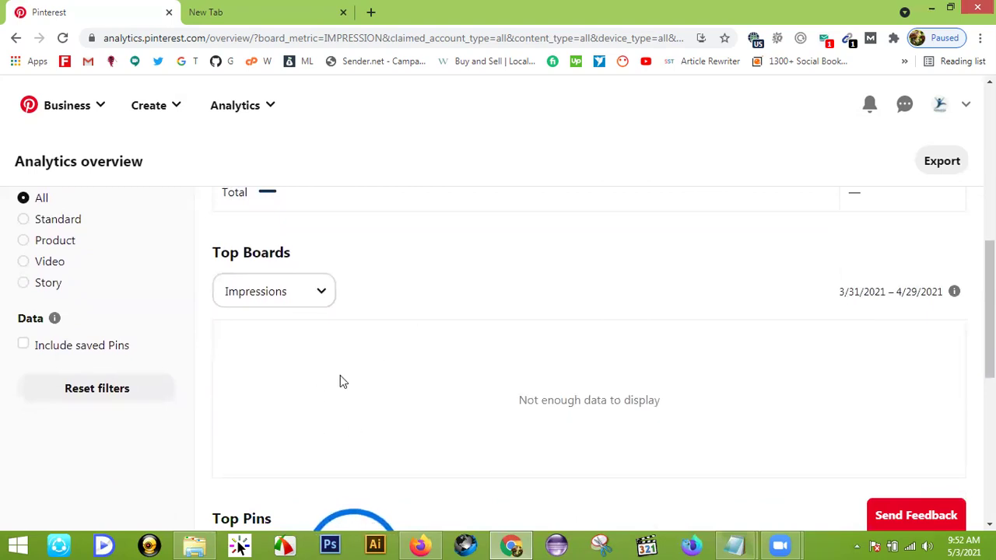
pyautogui.scroll(-1, 345, 382)
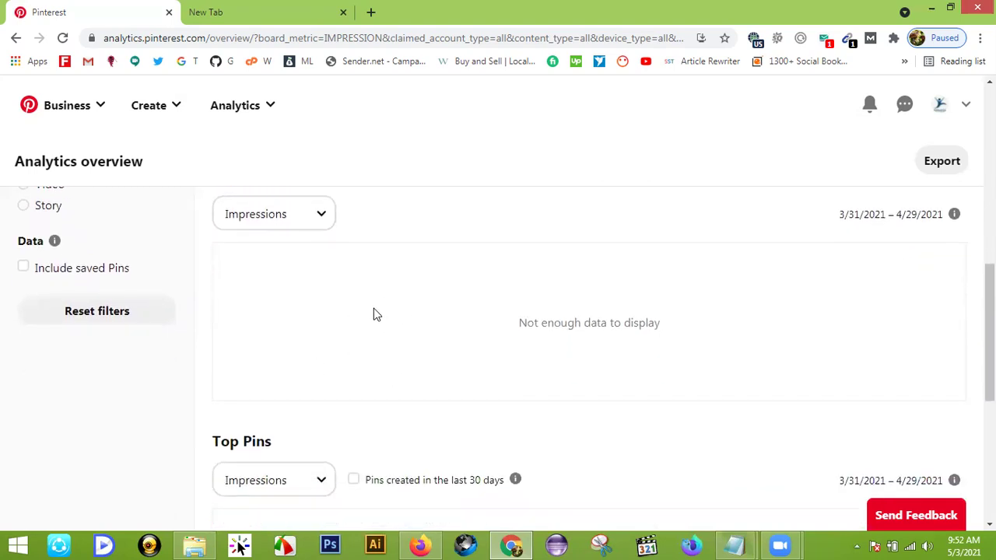
pyautogui.scroll(-2, 373, 313)
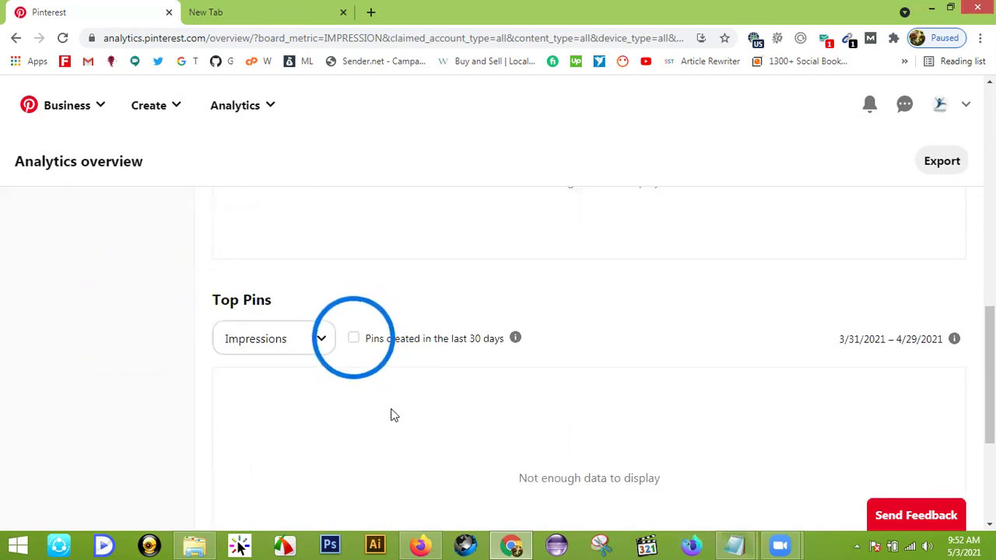
pyautogui.scroll(3, 593, 392)
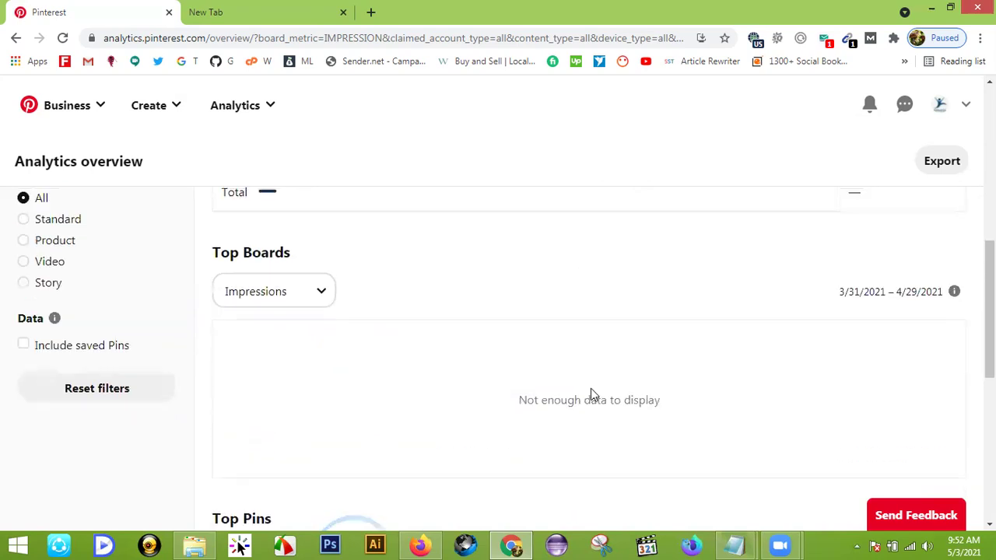
pyautogui.scroll(7, 590, 394)
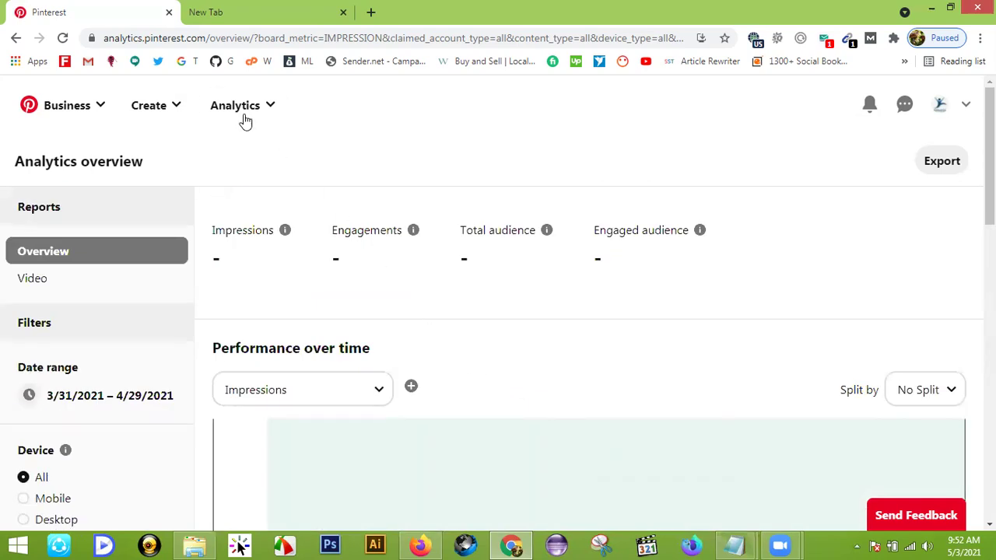
pyautogui.click(261, 107)
# - Switch to Audience insights and glance at its Learn More help page before closing it
pyautogui.click(259, 179)
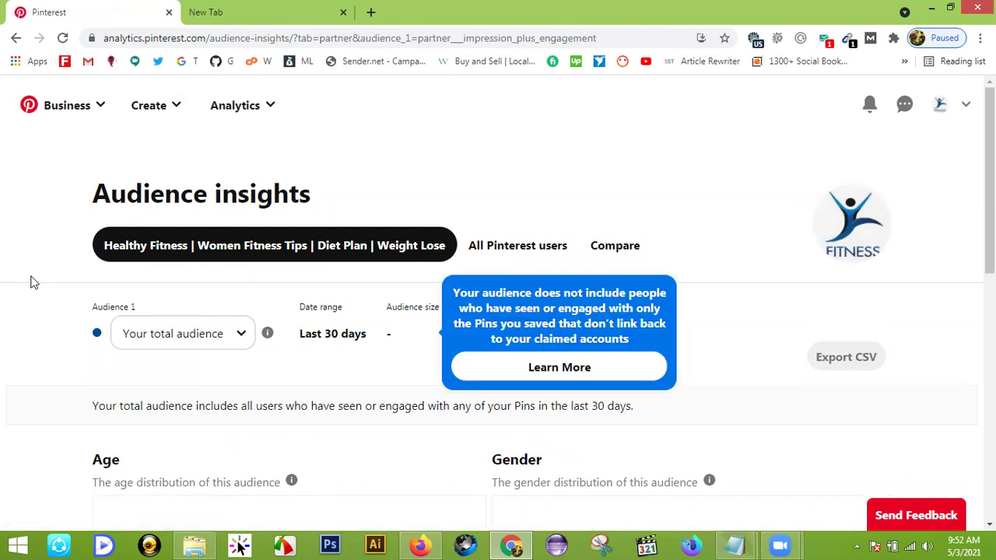
pyautogui.click(558, 370)
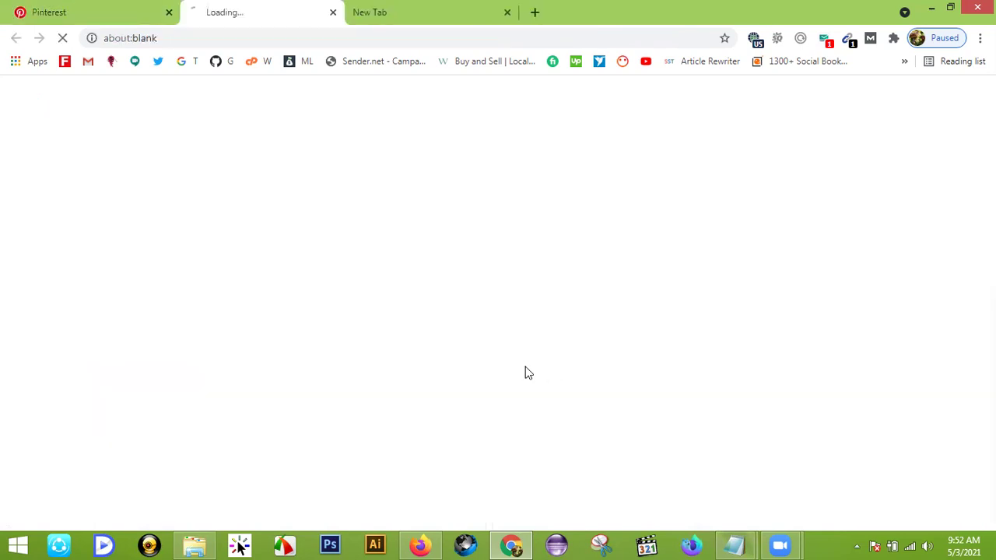
pyautogui.click(341, 12)
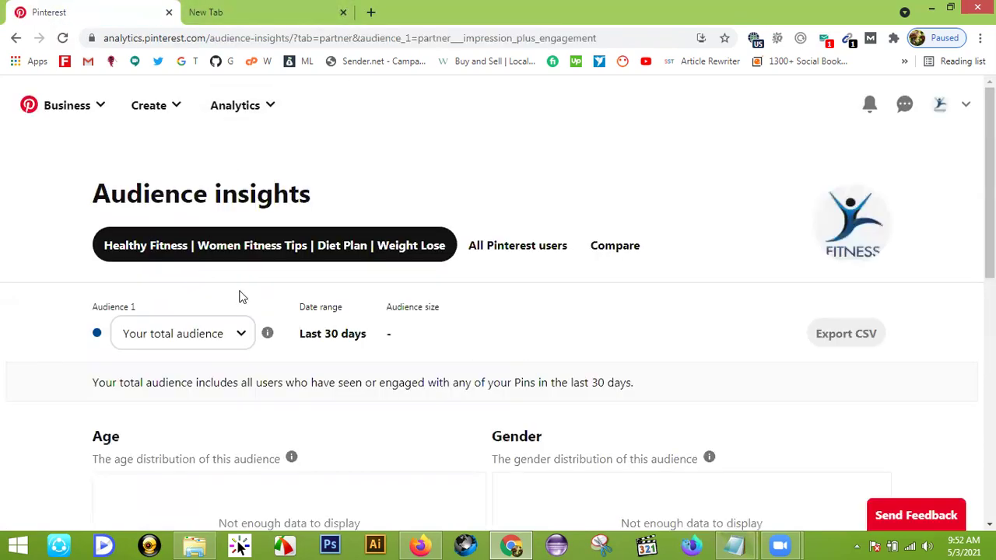
# - Scroll through the empty age, gender, location and device charts and back up
pyautogui.scroll(-2, 393, 362)
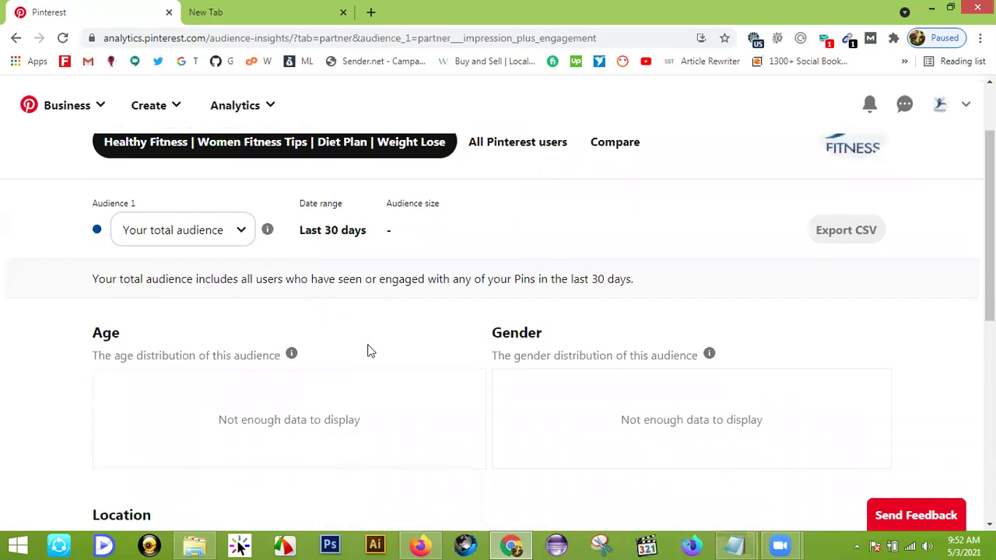
pyautogui.scroll(2, 479, 204)
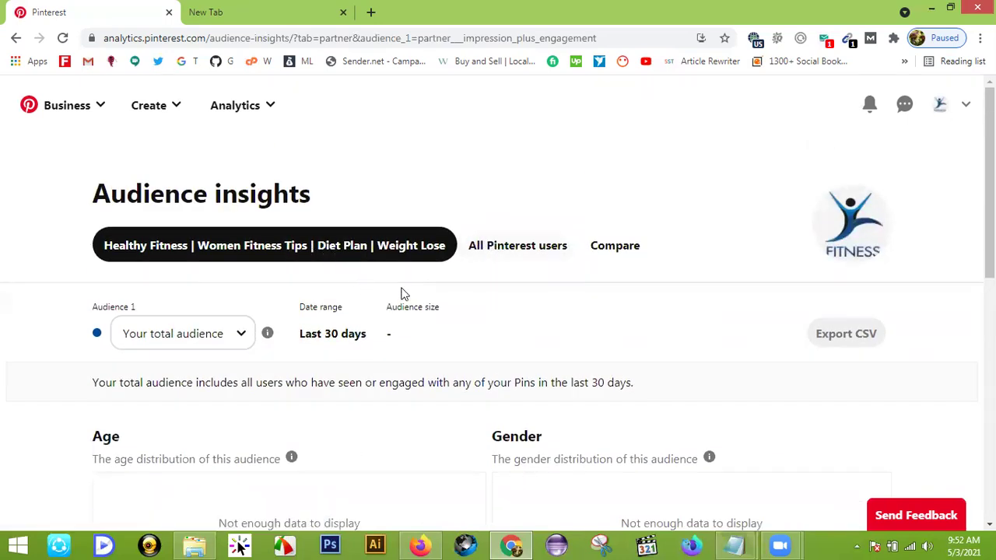
pyautogui.scroll(-1, 366, 285)
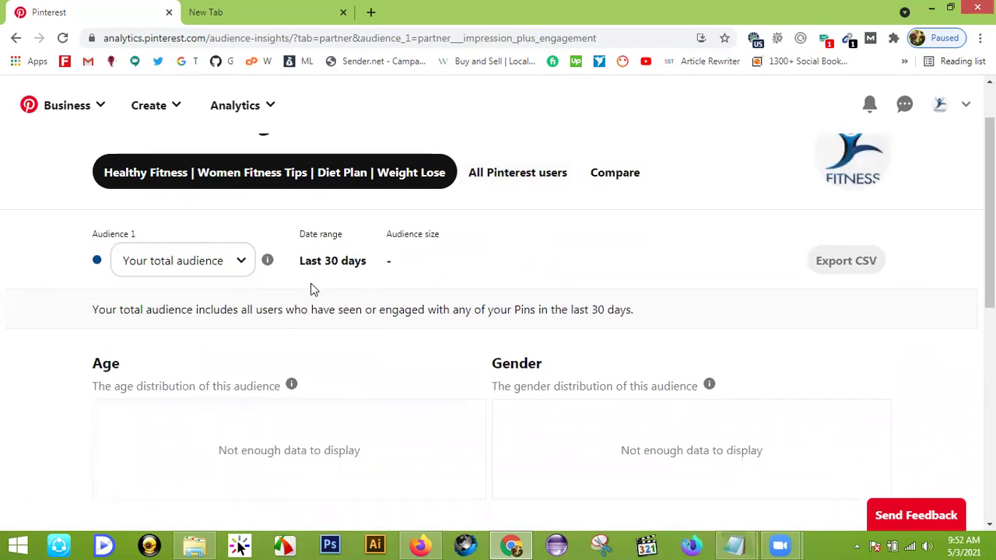
pyautogui.scroll(1, 311, 289)
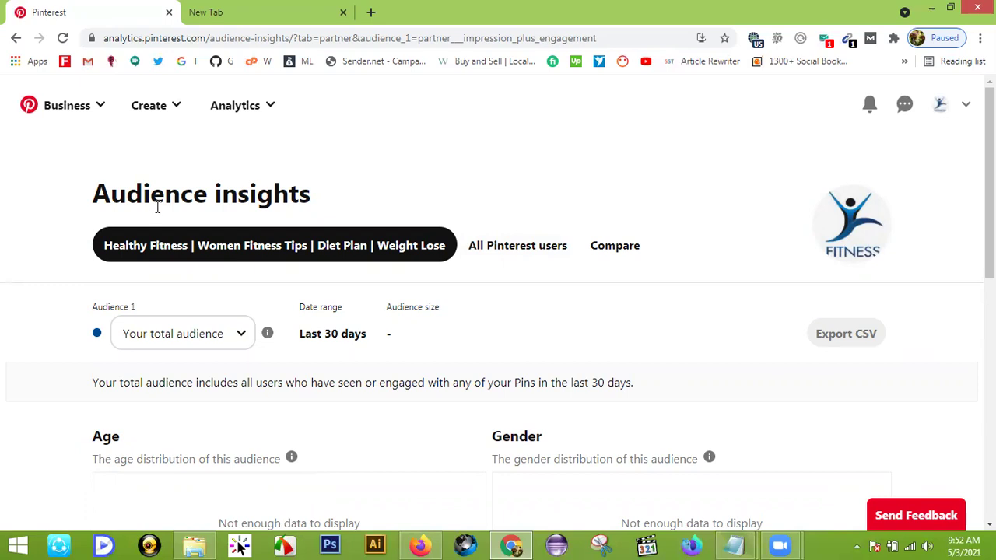
pyautogui.scroll(-1, 157, 208)
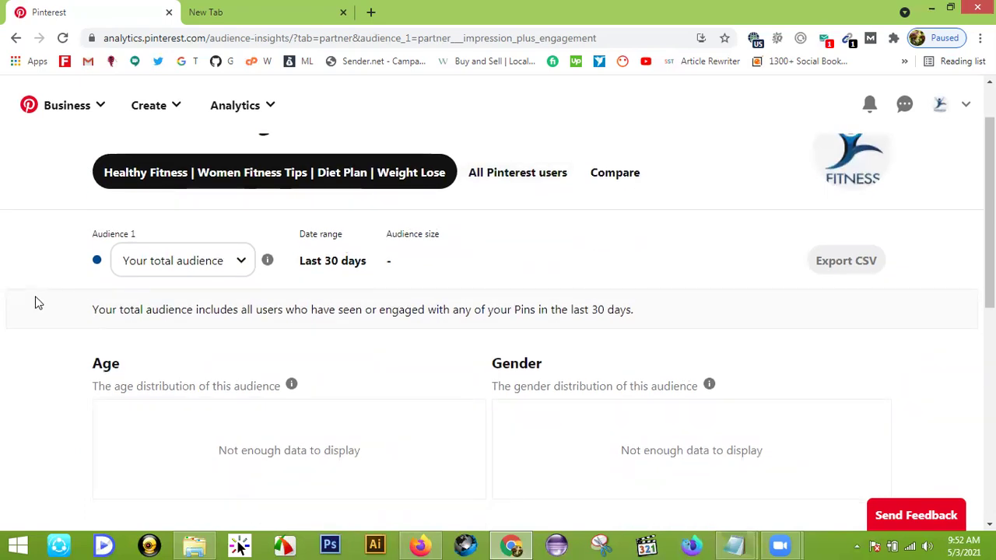
pyautogui.scroll(-2, 36, 296)
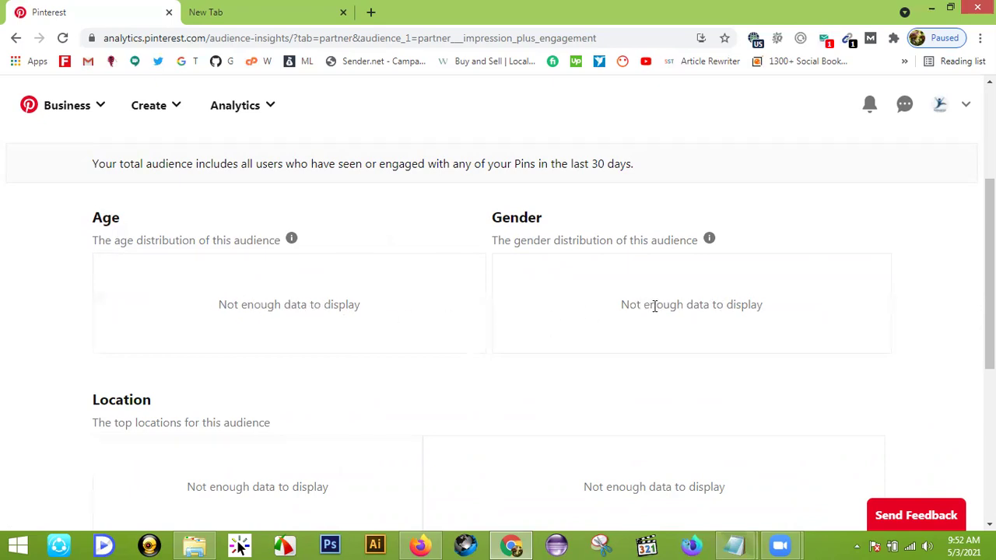
pyautogui.scroll(-2, 651, 306)
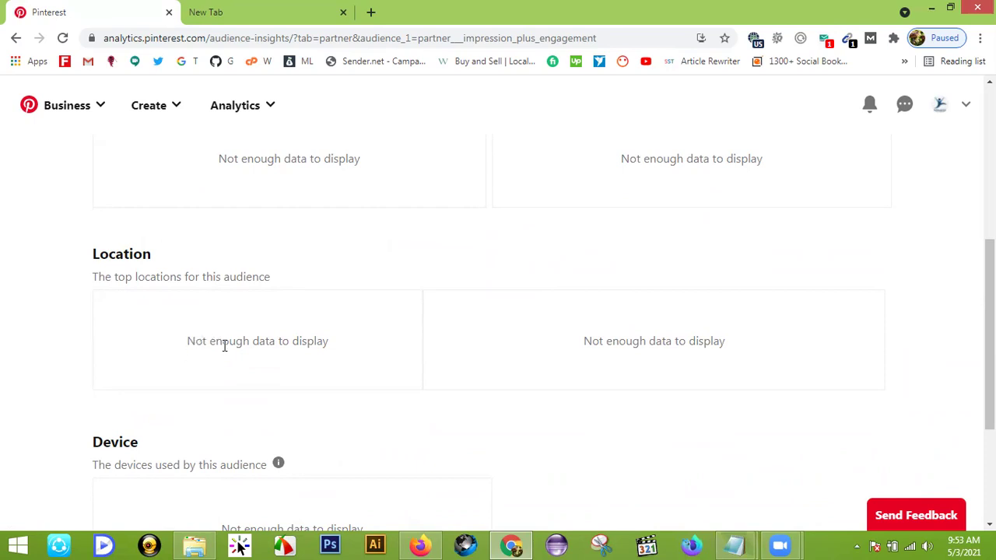
pyautogui.scroll(-2, 224, 346)
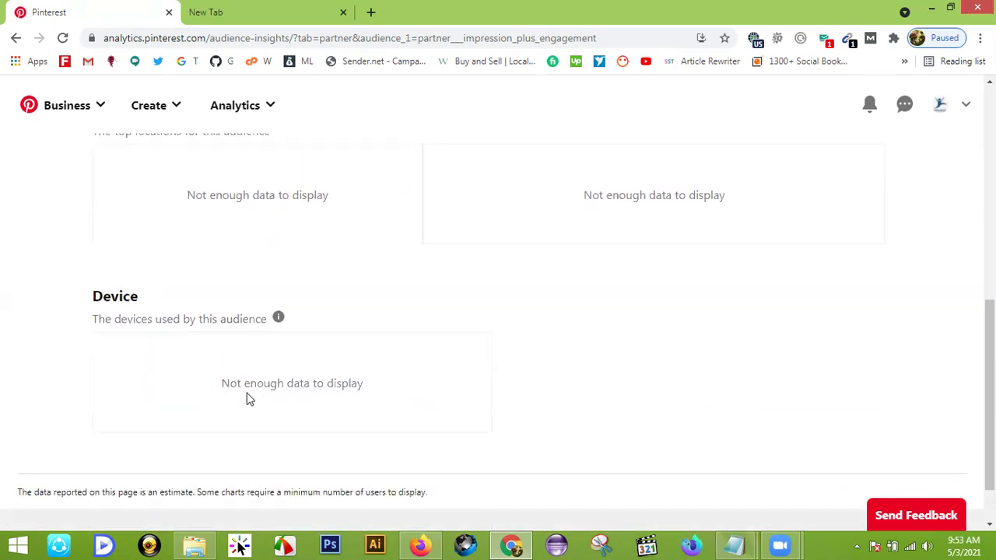
pyautogui.scroll(-1, 245, 398)
pyautogui.scroll(4, 342, 355)
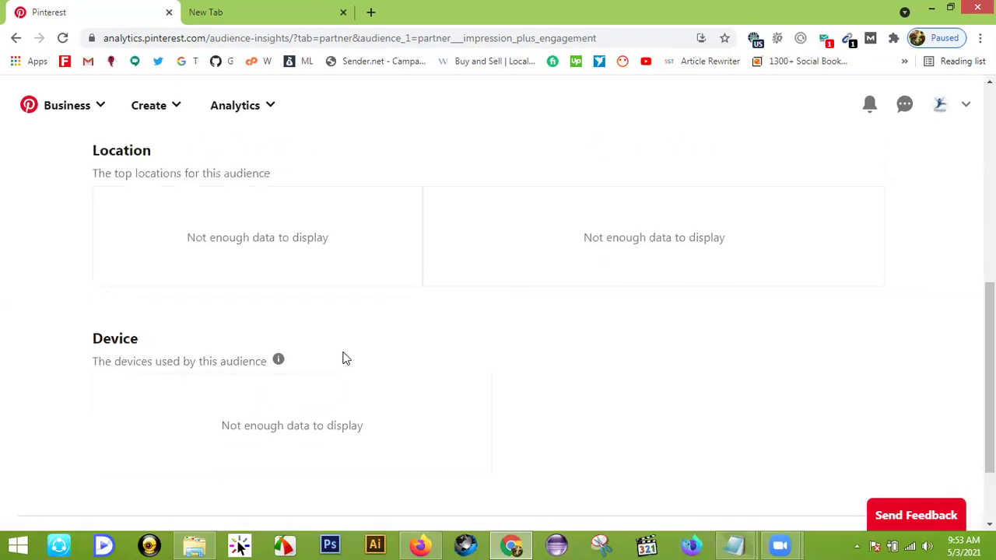
pyautogui.scroll(4, 289, 377)
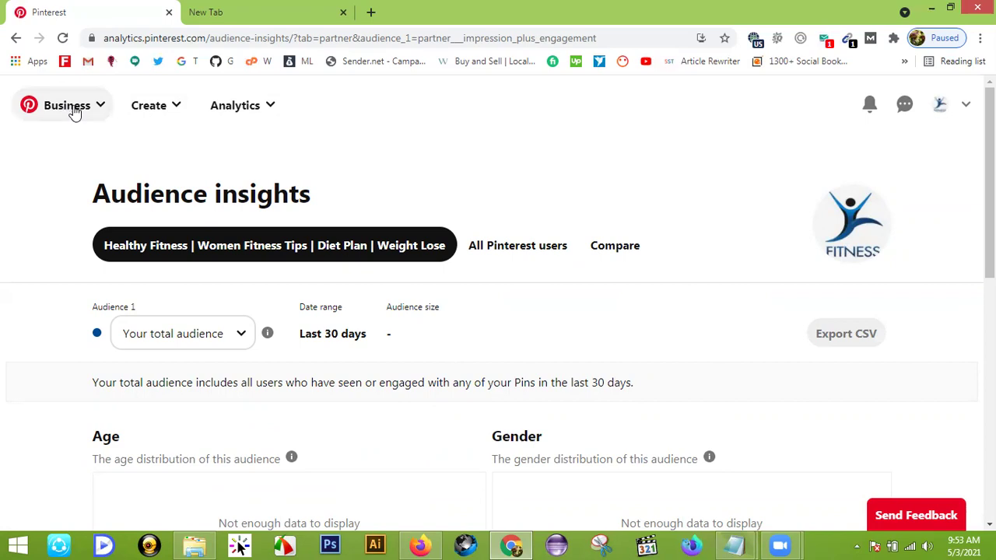
# - Return to the Healthy Fitness profile page and bring up the Windows network list
pyautogui.click(943, 104)
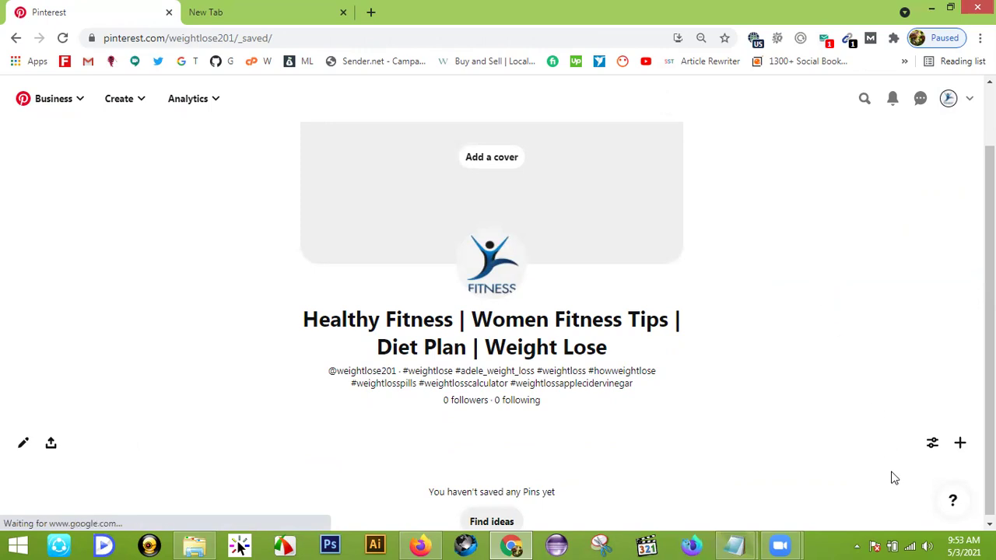
pyautogui.click(911, 545)
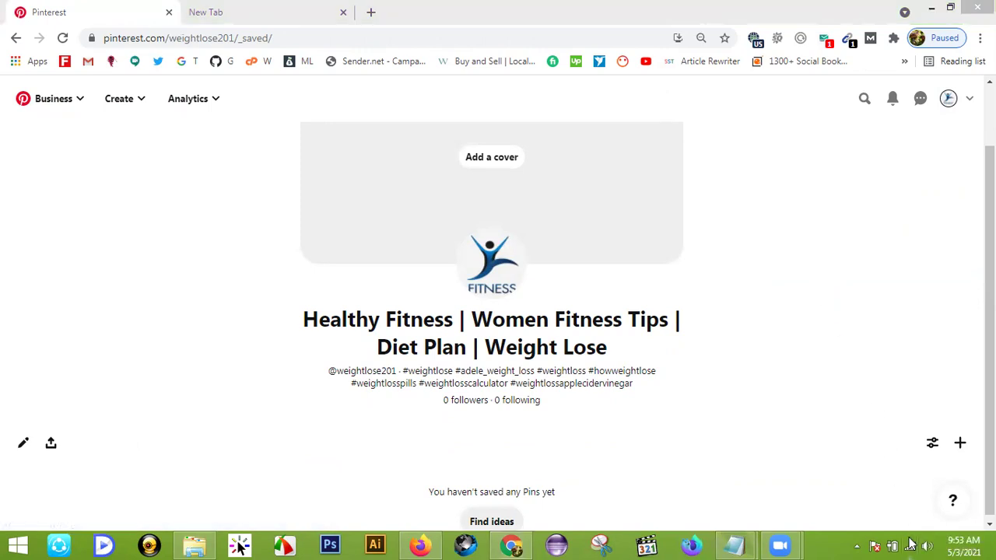
# - Connect Windows Wi-Fi to the Freelancer BD network and check the Browsec VPN status
pyautogui.click(908, 464)
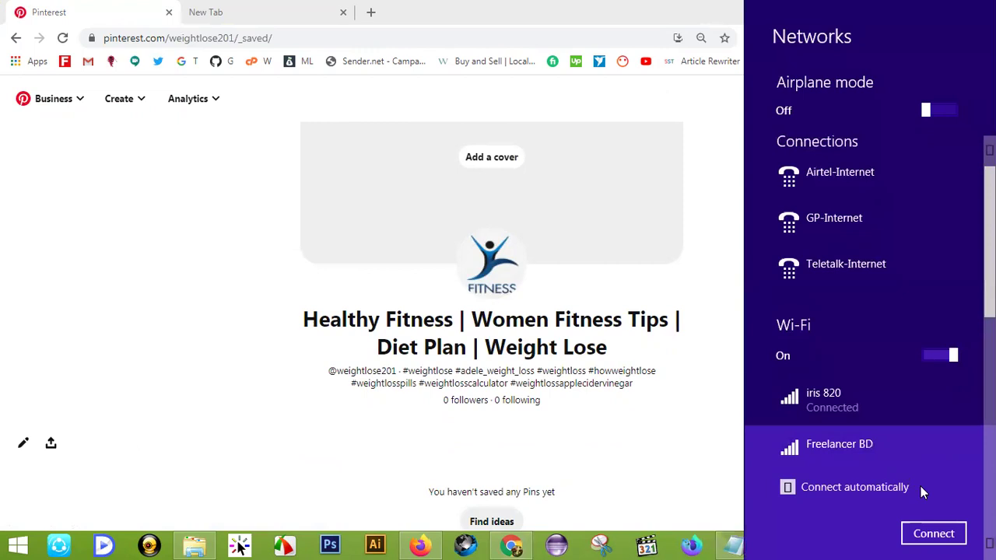
pyautogui.click(934, 536)
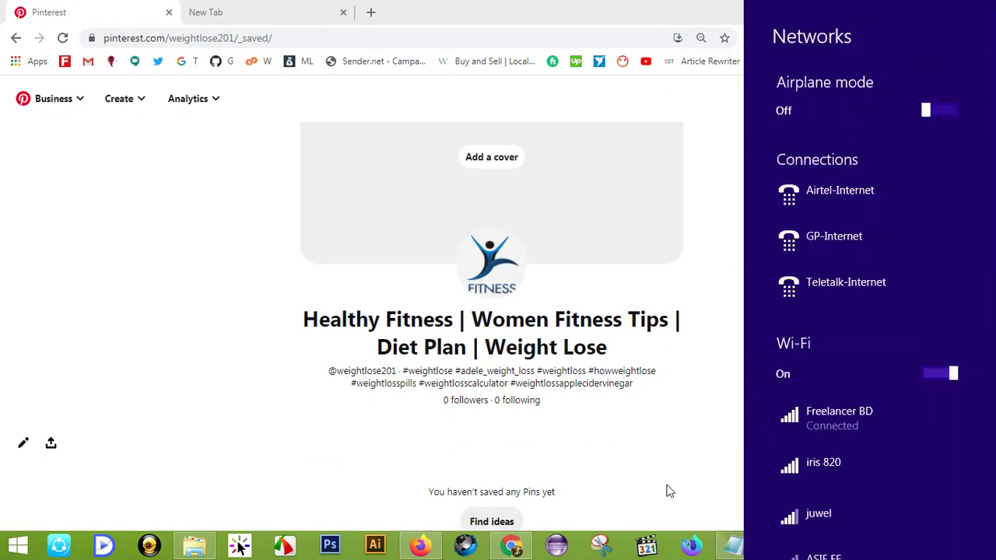
pyautogui.click(717, 419)
pyautogui.click(755, 39)
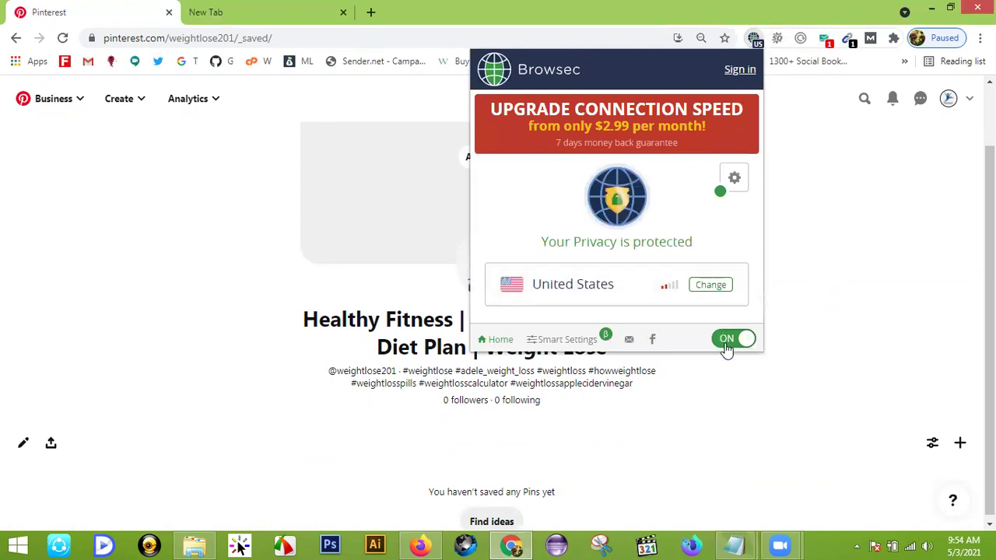
# - Switch the Browsec VPN off so browsing no longer routes through the United States
pyautogui.click(731, 339)
pyautogui.click(892, 288)
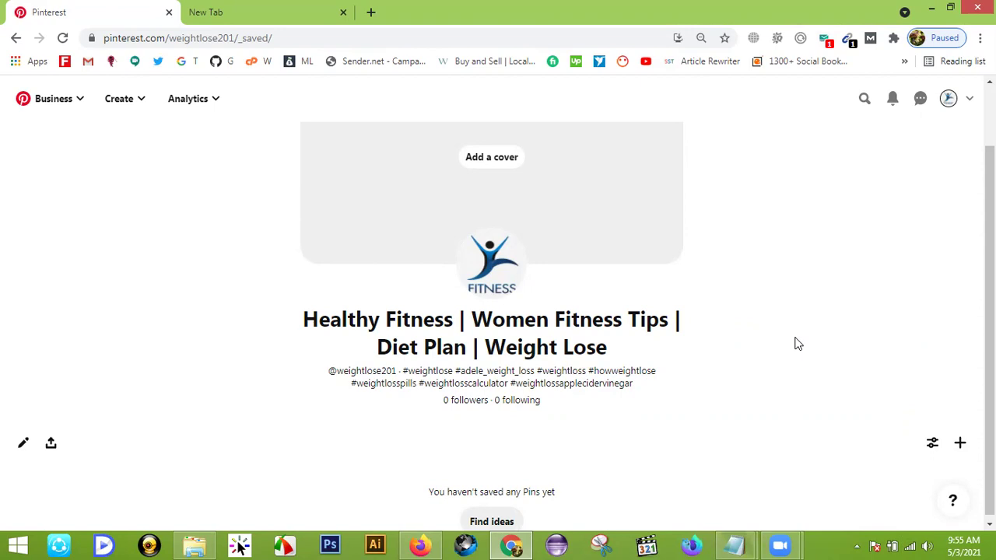
# - Create a new Pinterest board named 'Healthy Fitness' from the + menu
pyautogui.scroll(-1, 797, 344)
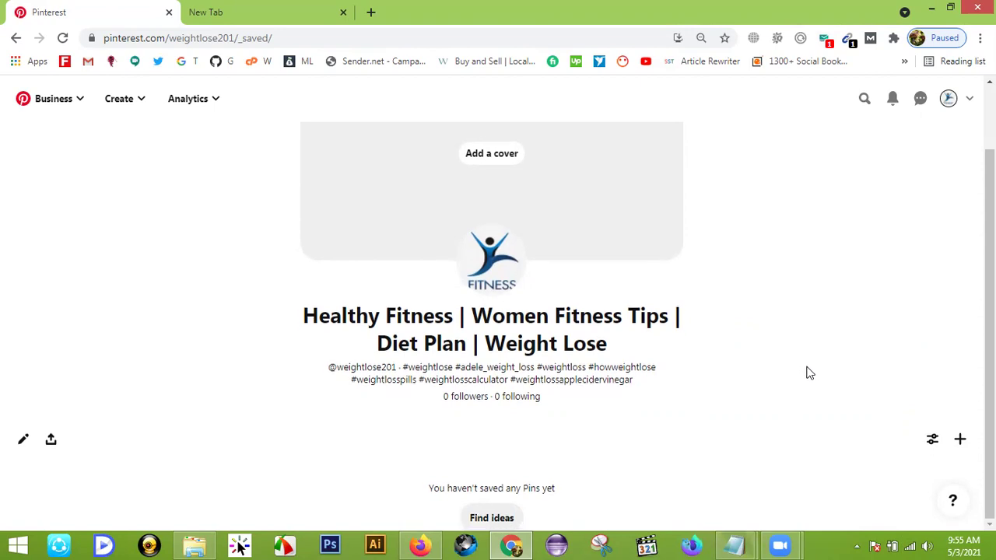
pyautogui.click(959, 441)
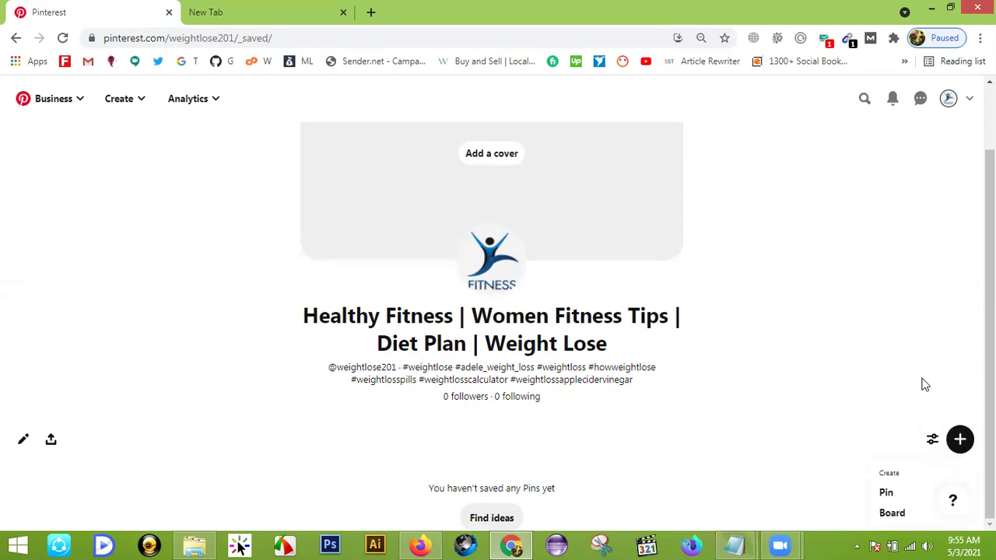
pyautogui.click(892, 515)
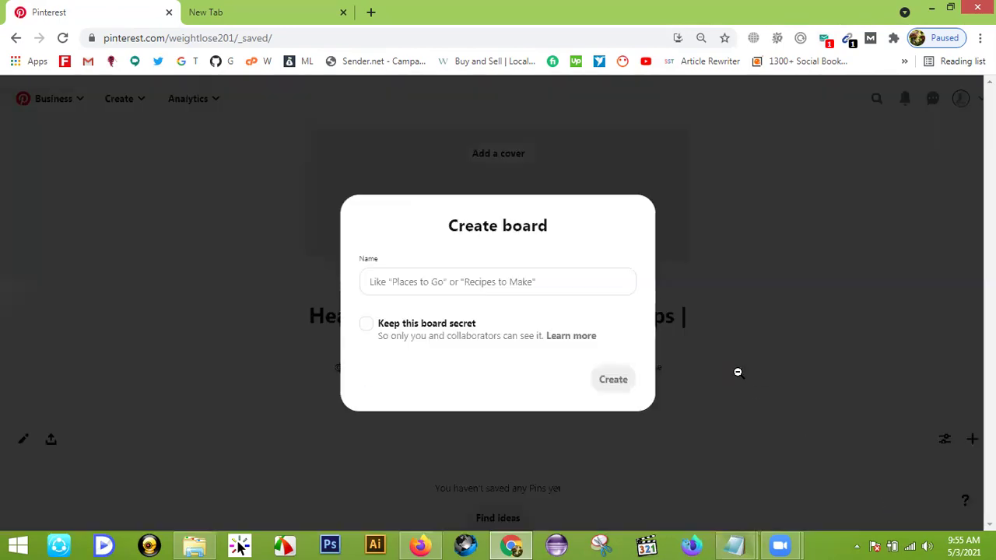
pyautogui.click(495, 282)
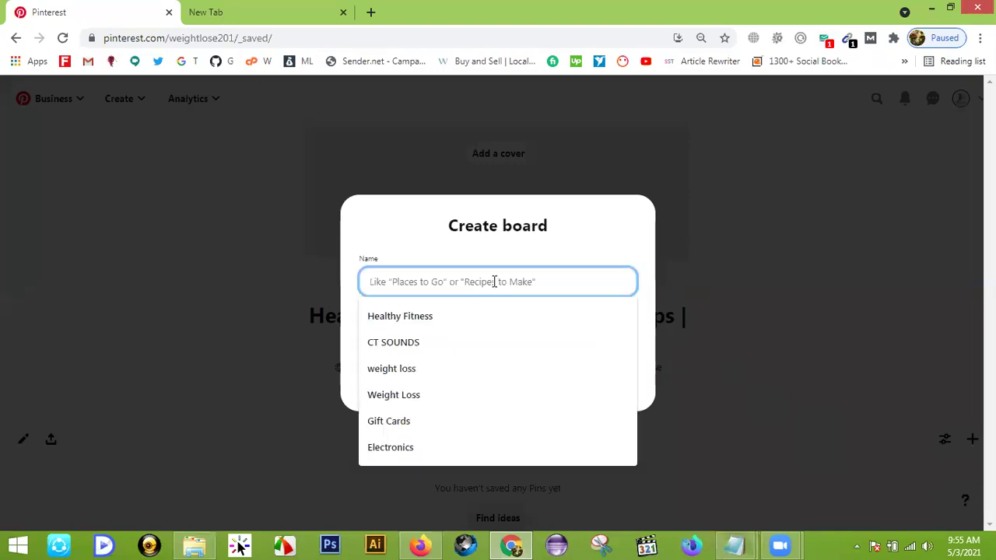
pyautogui.click(407, 230)
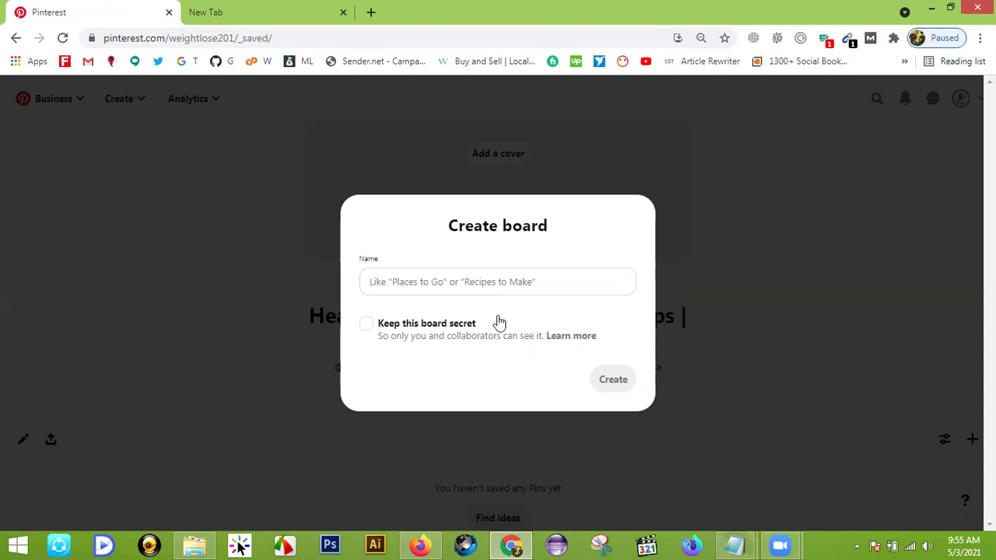
pyautogui.click(437, 280)
pyautogui.click(424, 316)
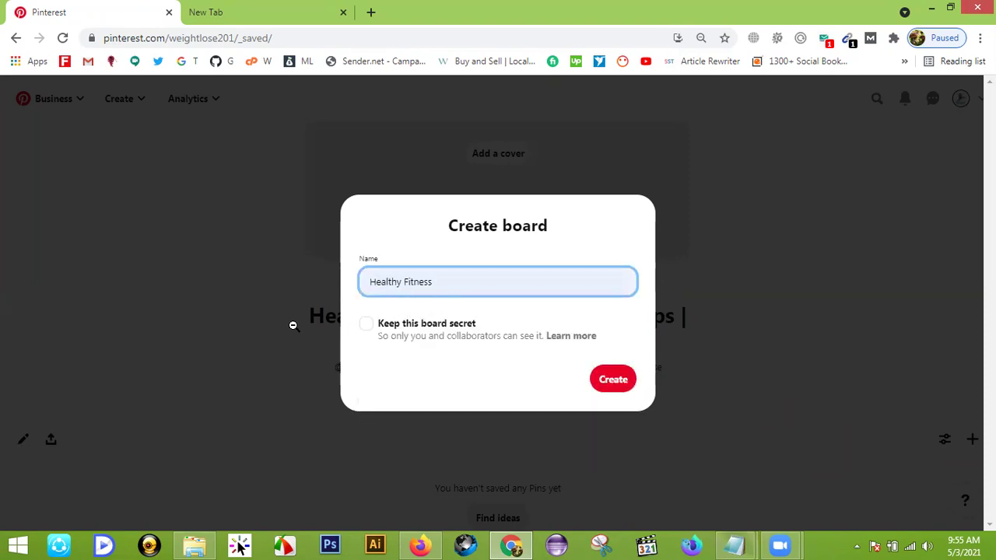
pyautogui.click(614, 382)
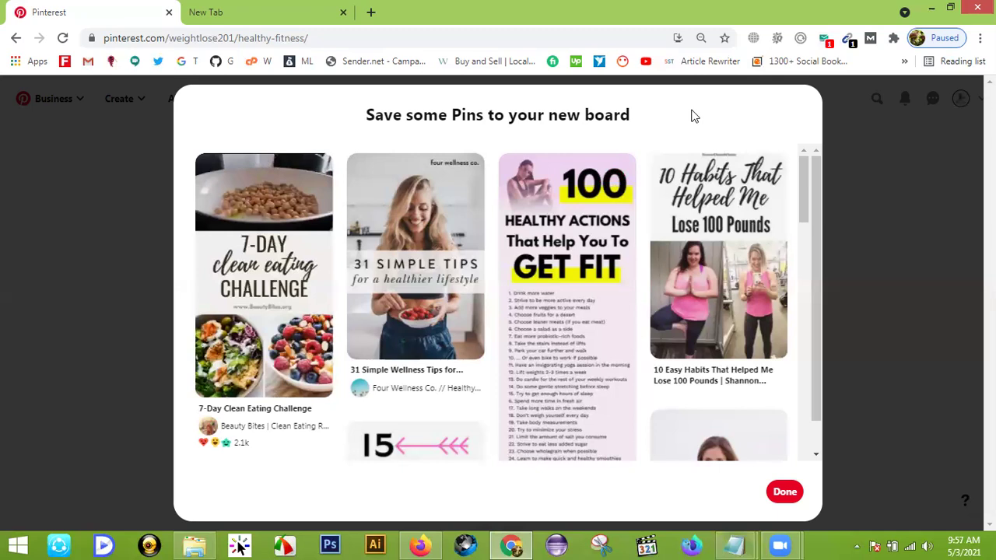
# - Save the 7-Day Clean Eating, 31 Simple Tips, 100 Healthy Actions and 10 Habits pins, plus one more
pyautogui.moveTo(674, 254)
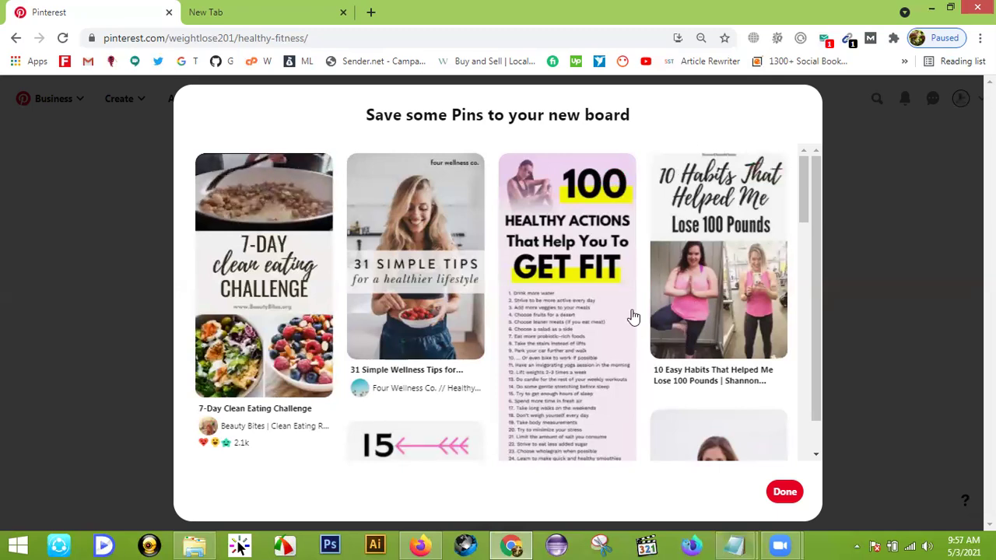
pyautogui.moveTo(282, 307)
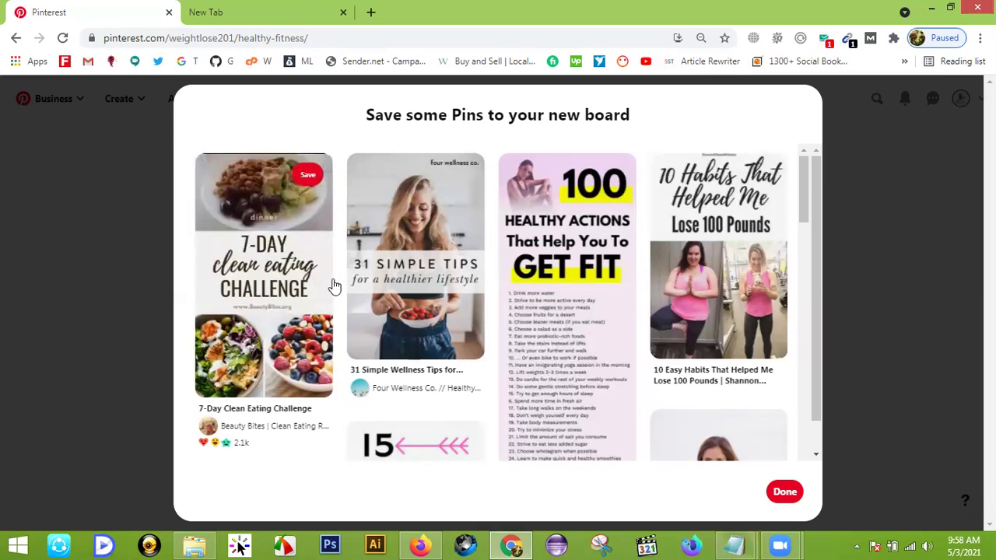
pyautogui.scroll(-2, 345, 281)
pyautogui.scroll(-1, 431, 495)
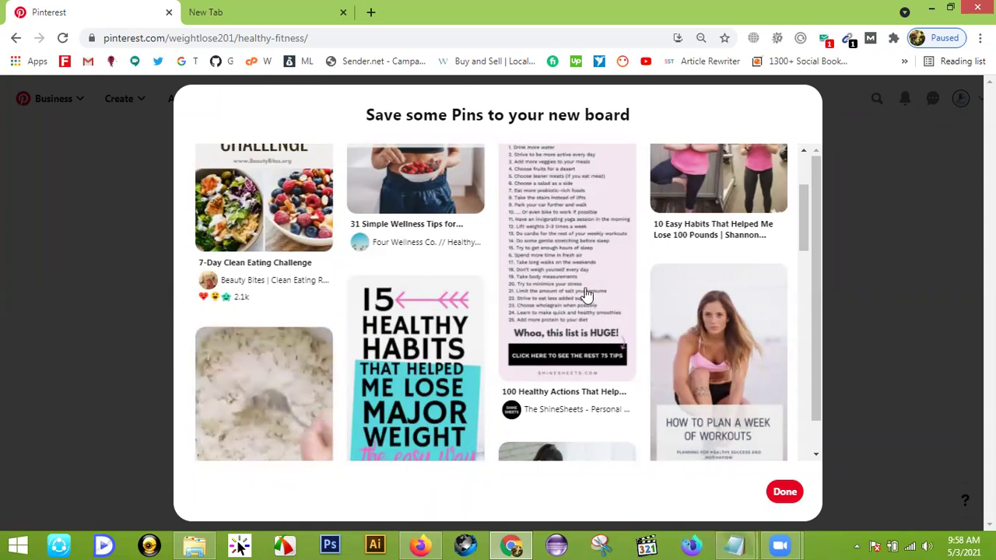
pyautogui.scroll(2, 620, 298)
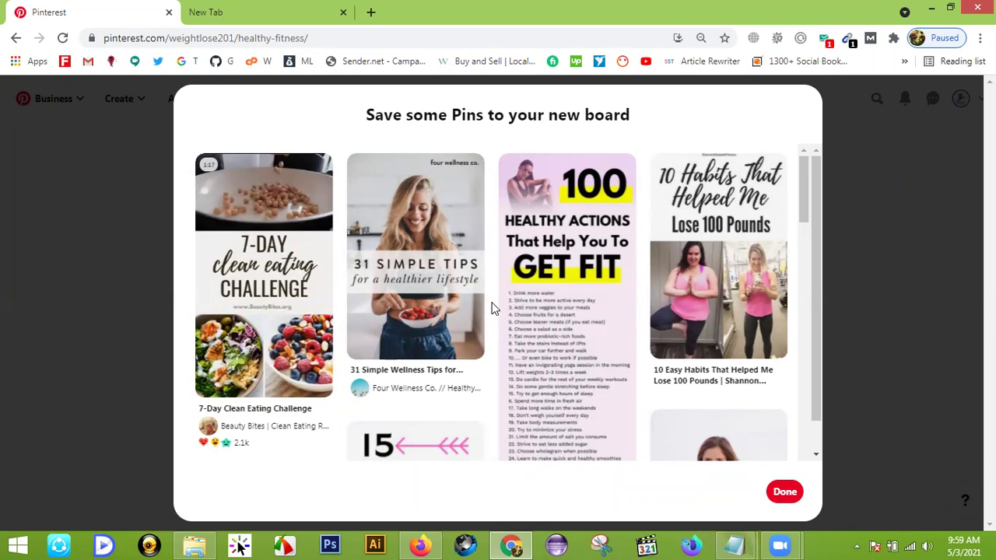
pyautogui.moveTo(265, 229)
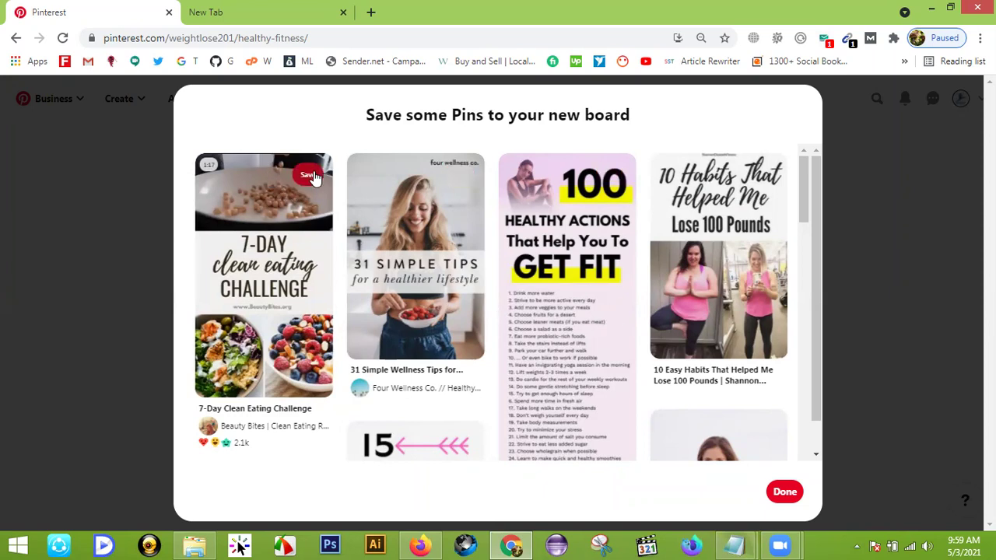
pyautogui.click(311, 176)
pyautogui.click(463, 174)
pyautogui.click(615, 174)
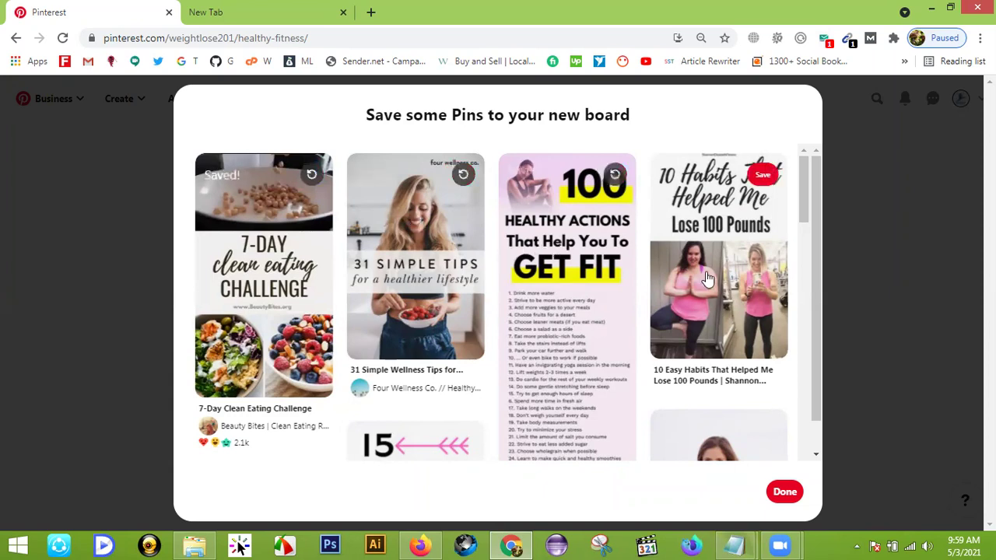
pyautogui.click(763, 175)
pyautogui.click(762, 430)
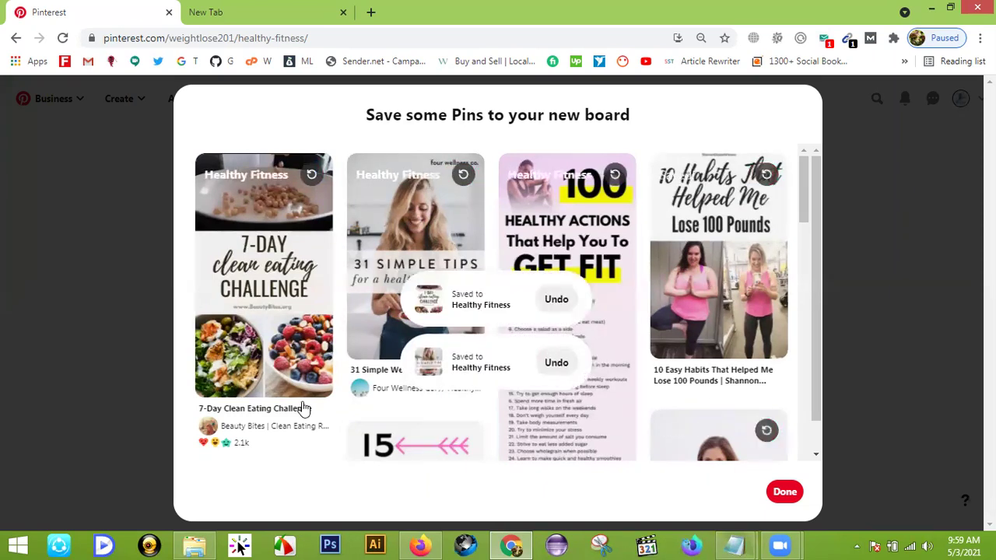
# - Save the teriyaki meal prep, 15 Healthy Habits, 23 Reasons, fitness journey and Macronutrients pins, then finish
pyautogui.scroll(-2, 305, 374)
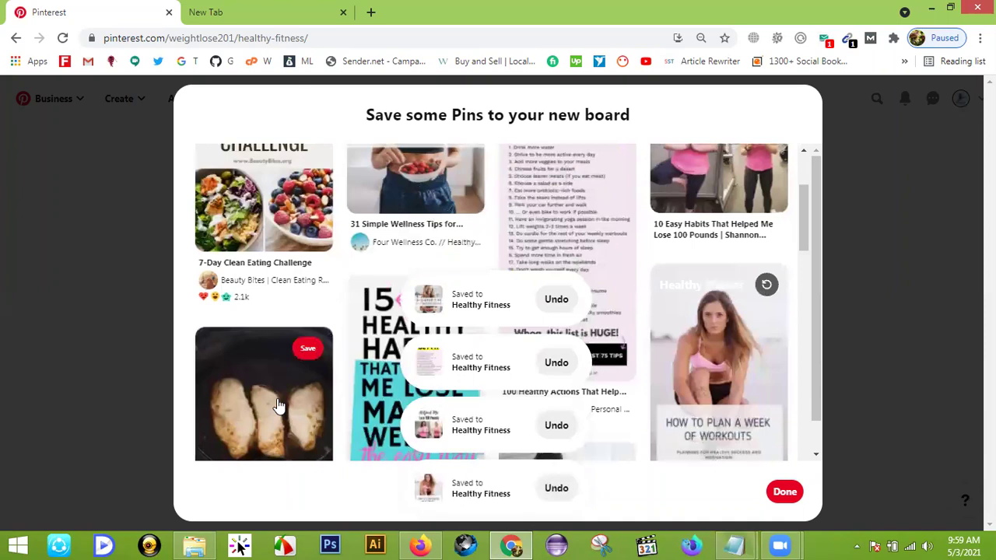
pyautogui.click(308, 348)
pyautogui.click(459, 296)
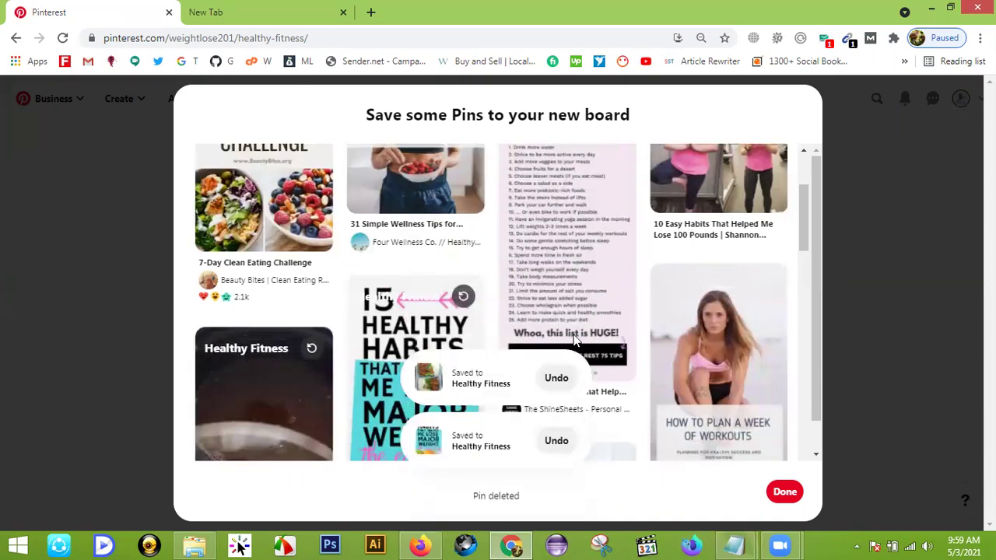
pyautogui.scroll(-1, 622, 340)
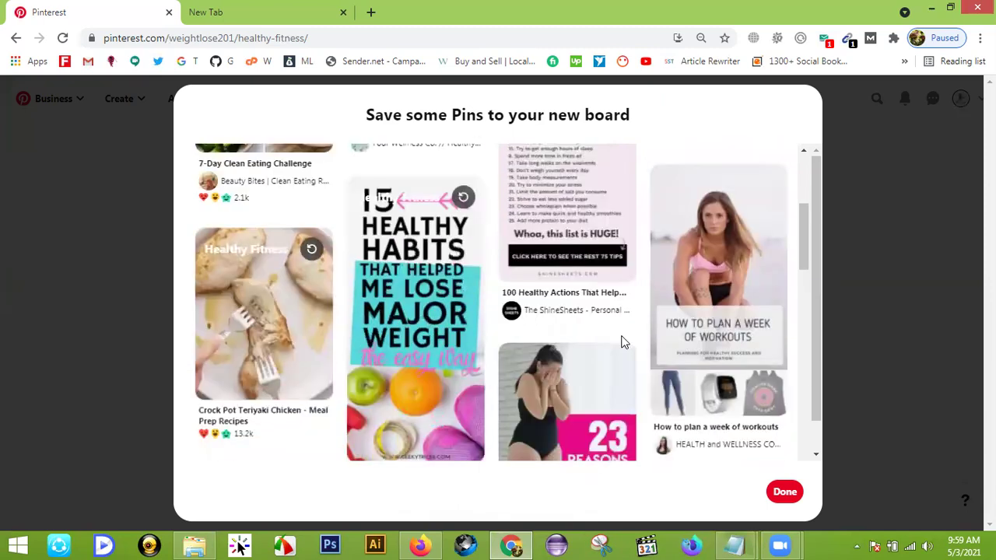
pyautogui.scroll(-2, 623, 340)
pyautogui.click(623, 352)
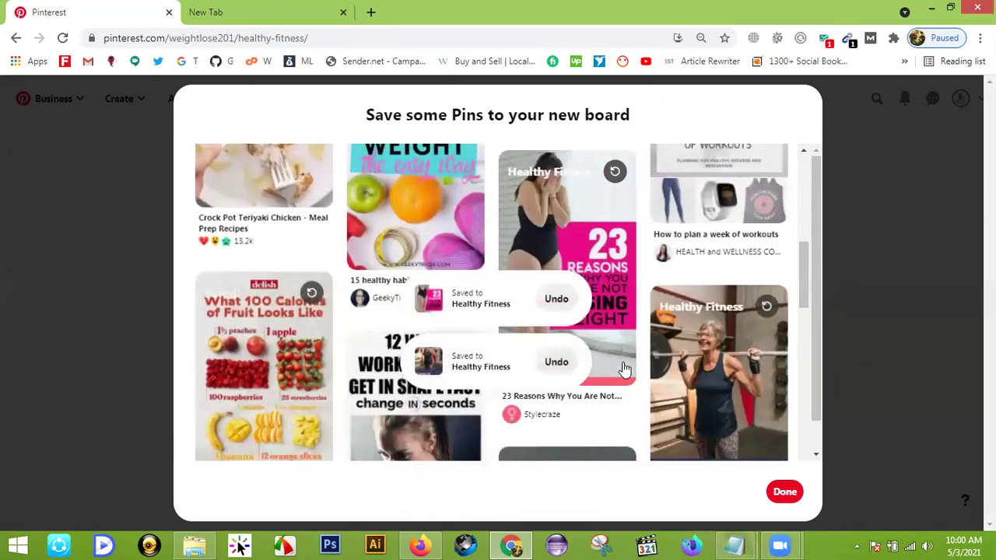
pyautogui.scroll(-3, 625, 369)
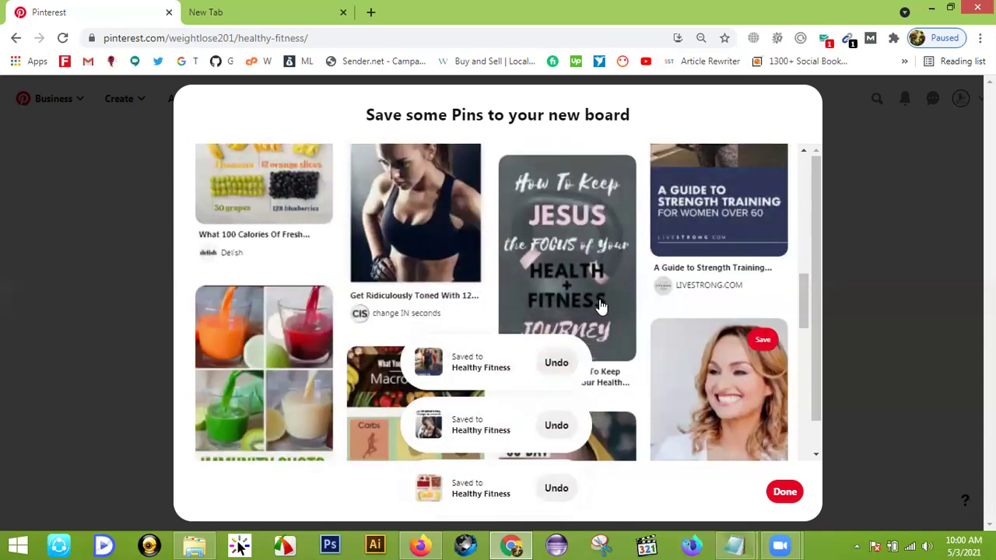
pyautogui.click(599, 302)
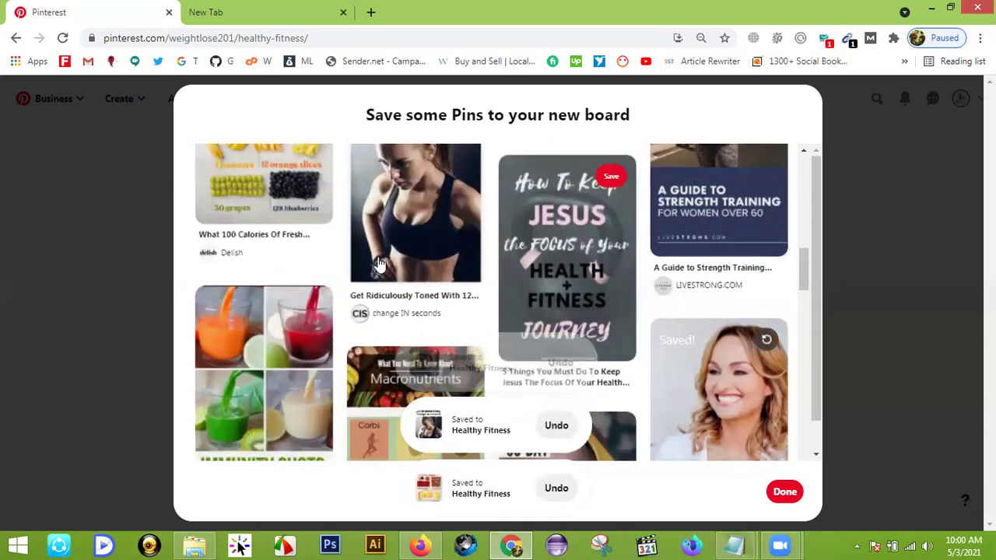
pyautogui.click(388, 422)
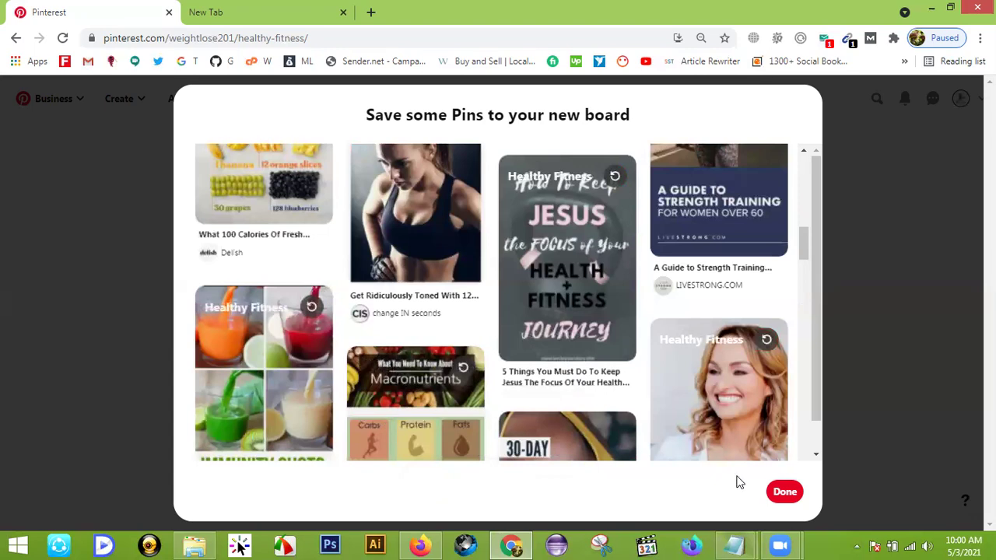
pyautogui.click(785, 492)
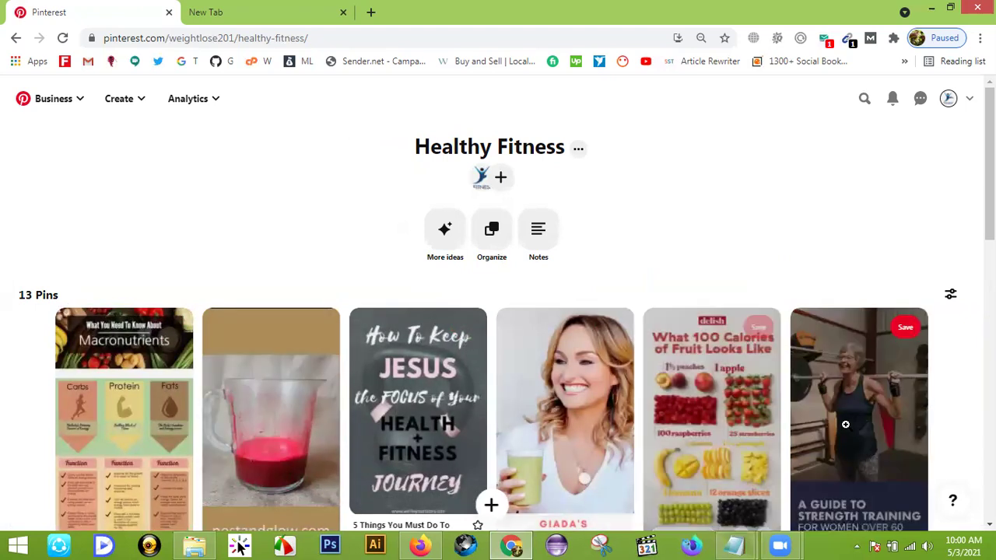
# - Return to the profile's boards list and open the + create menu
pyautogui.click(948, 101)
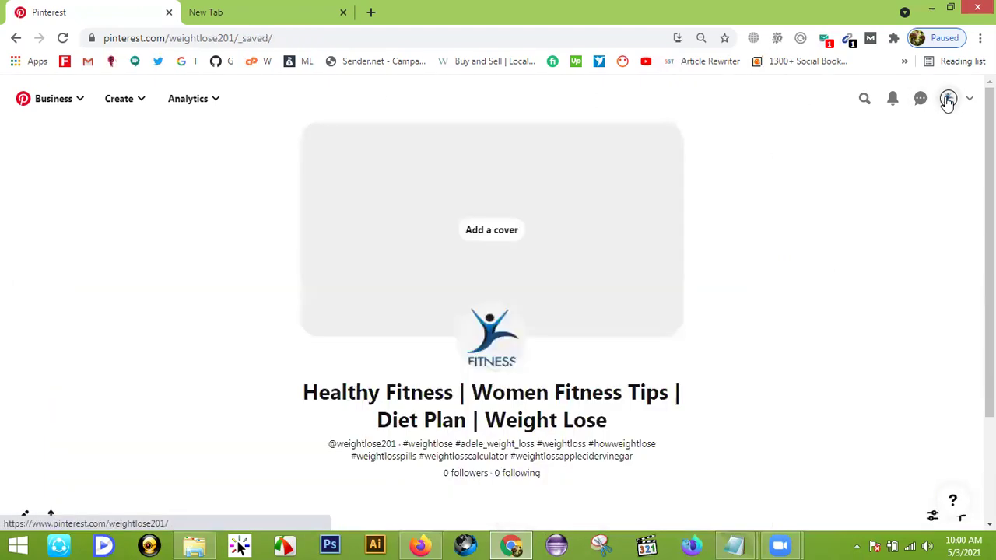
pyautogui.scroll(-2, 744, 294)
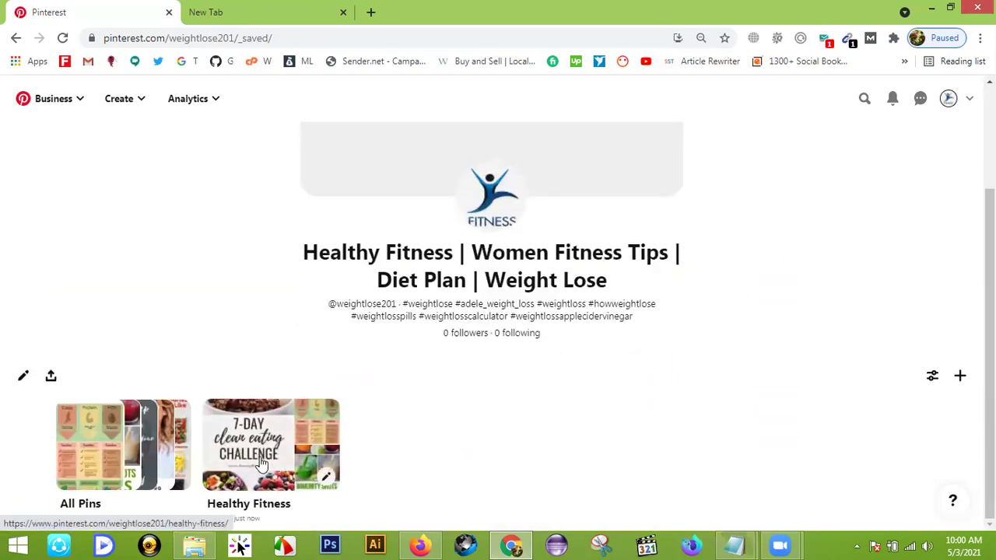
pyautogui.click(961, 379)
# - Create a second board named 'weight loss' using the name suggestion
pyautogui.click(892, 453)
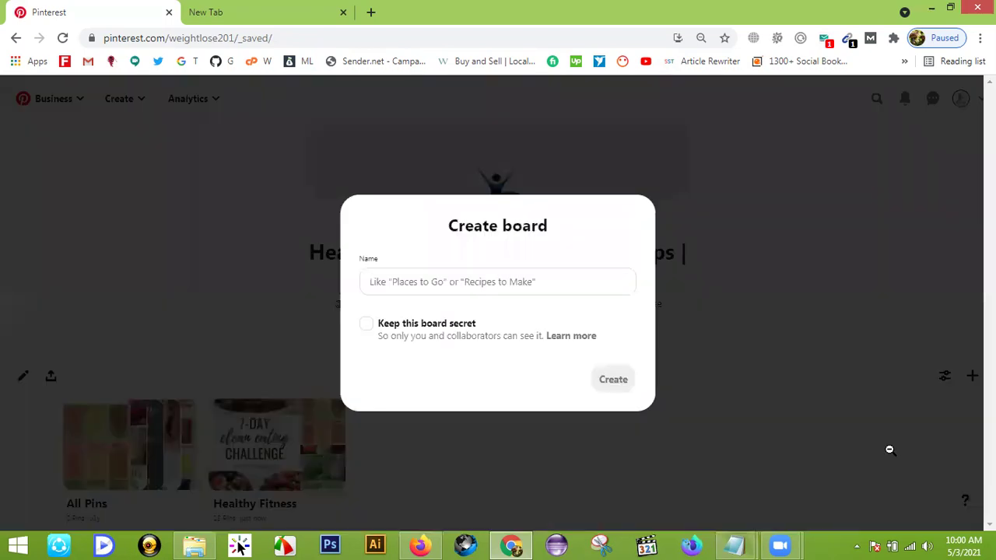
pyautogui.click(442, 282)
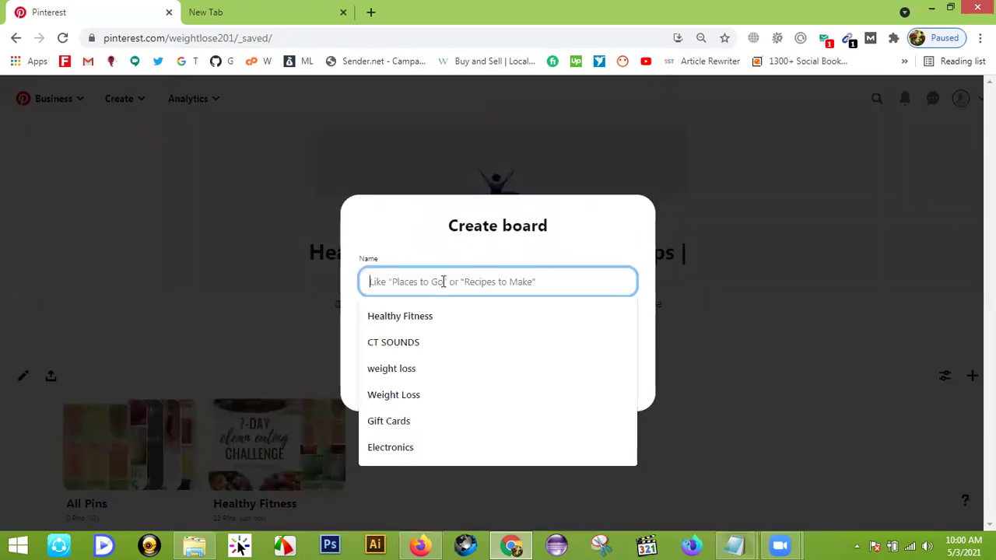
pyautogui.click(396, 369)
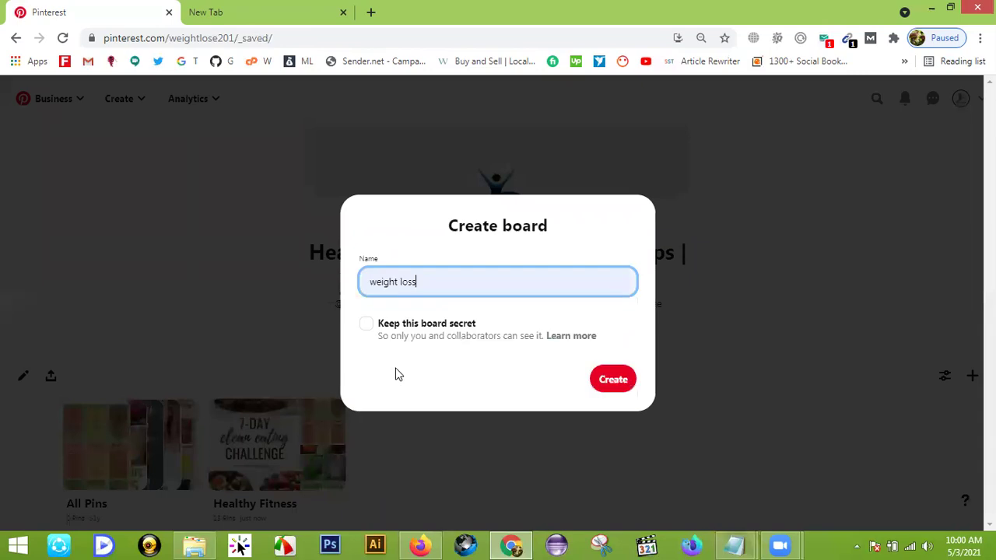
pyautogui.click(615, 380)
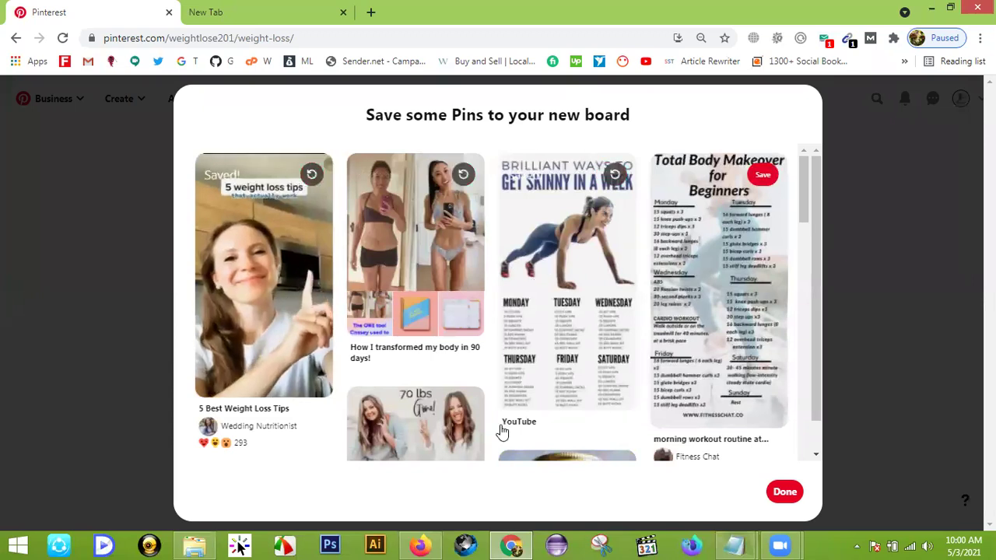
# - Save the 19 Tiny Habits, Fat Burning Drinks, 1 Simple Thing, Repeat Everyday, 5 Things and How I Went pins
pyautogui.scroll(-1, 622, 335)
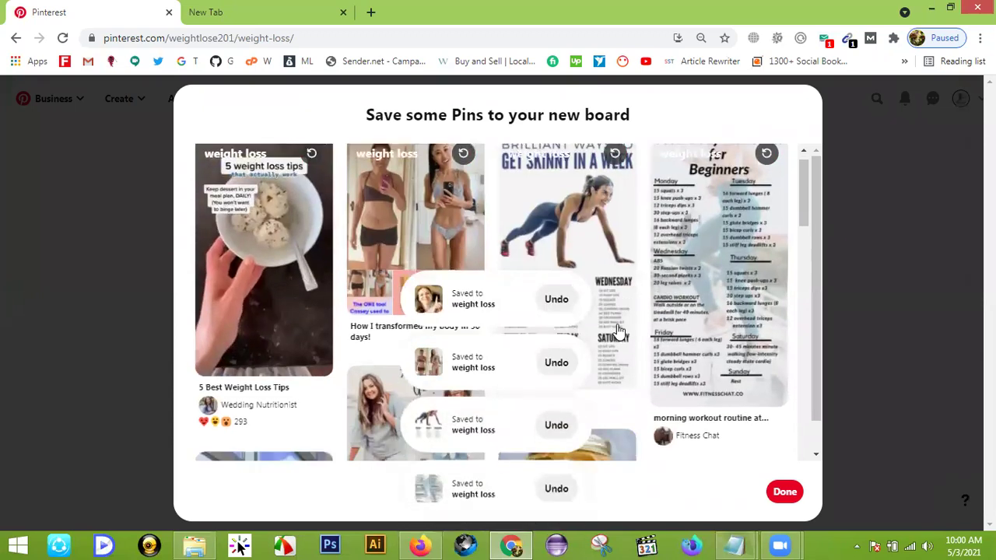
pyautogui.scroll(-2, 649, 329)
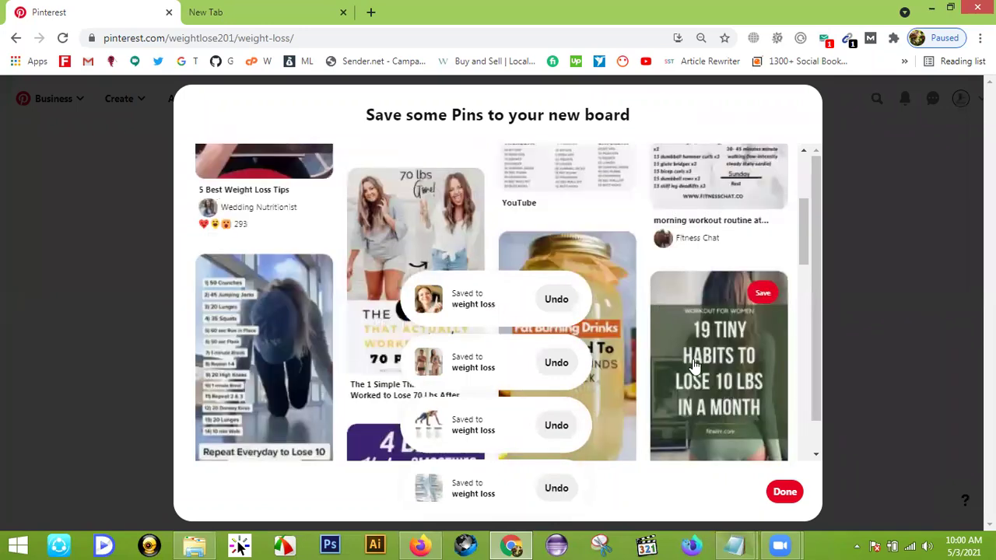
pyautogui.click(694, 370)
pyautogui.click(534, 361)
pyautogui.click(412, 354)
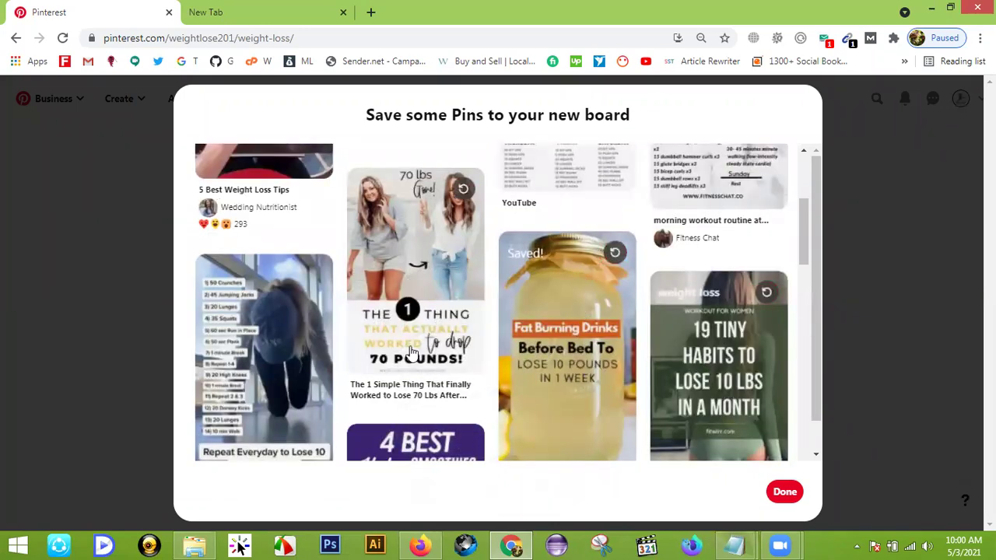
pyautogui.click(274, 344)
pyautogui.scroll(-2, 364, 320)
pyautogui.scroll(-2, 361, 321)
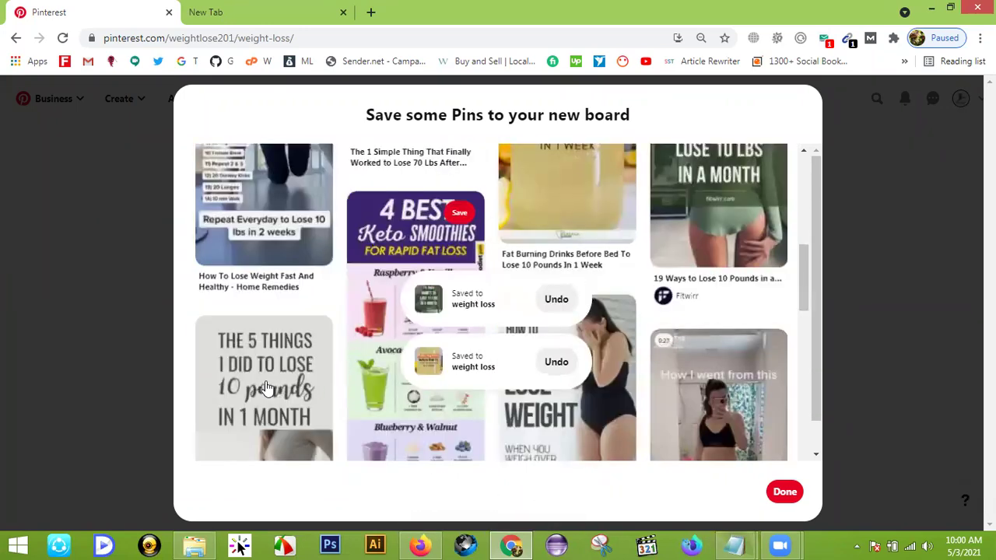
pyautogui.click(275, 327)
pyautogui.click(681, 361)
# - Save the 16:8 intermittent fasting, Intermittent Fasting Tips and 7 Easy Things pins, then finish
pyautogui.scroll(-1, 624, 319)
pyautogui.scroll(-2, 625, 319)
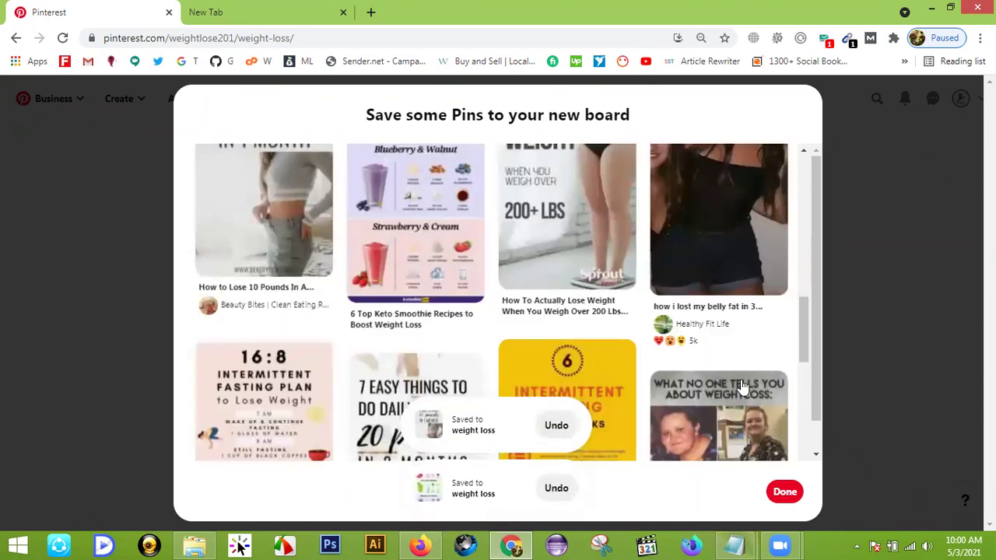
pyautogui.scroll(-1, 590, 360)
pyautogui.click(270, 337)
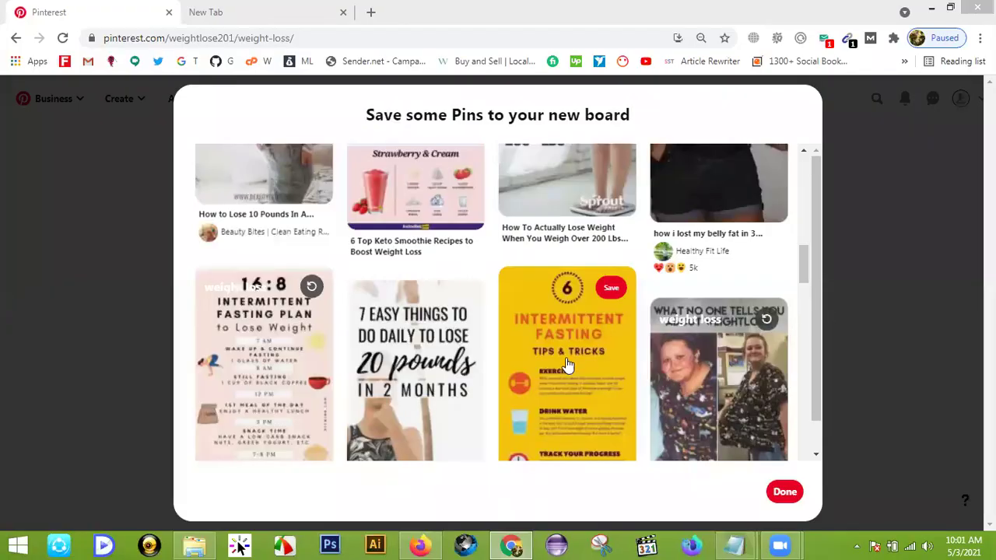
pyautogui.click(507, 352)
pyautogui.click(460, 301)
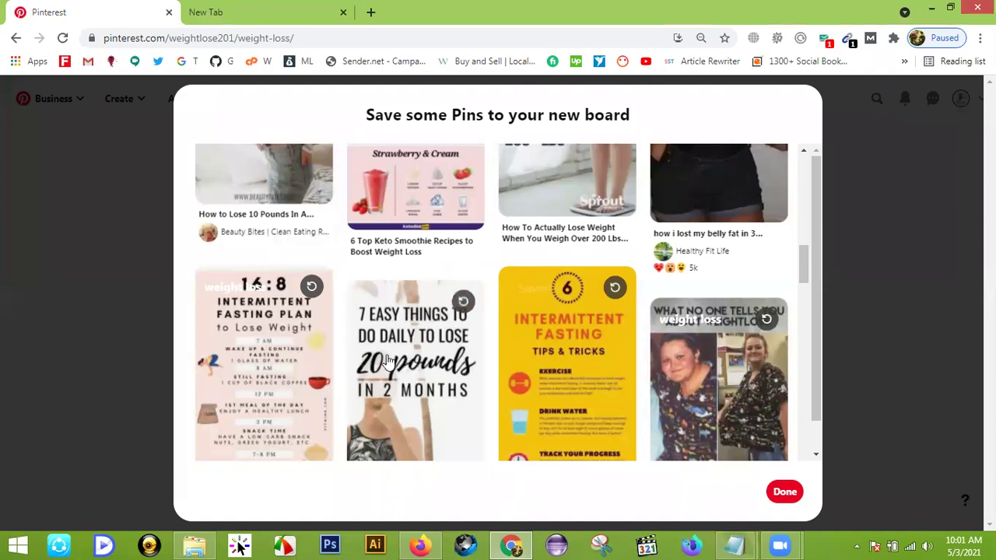
pyautogui.scroll(-3, 818, 370)
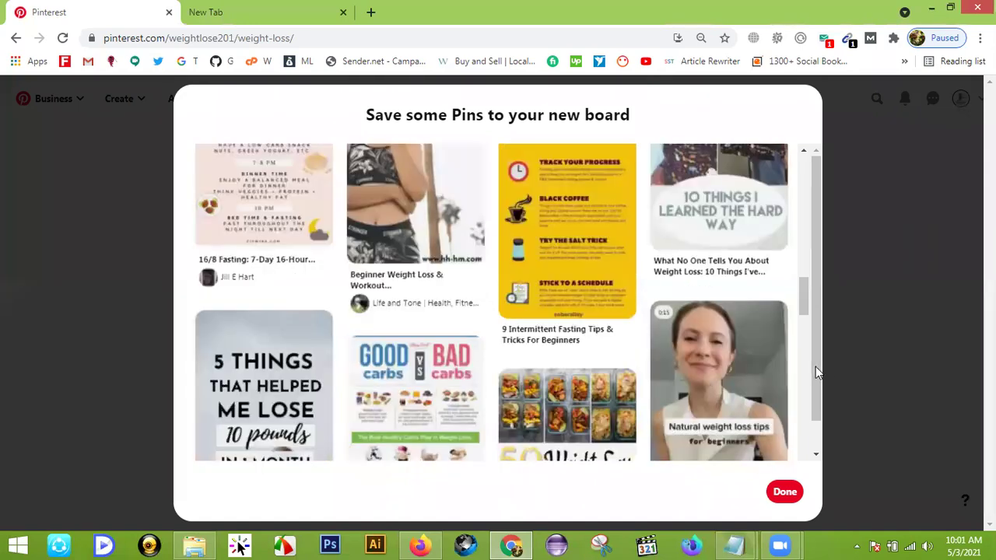
pyautogui.click(785, 492)
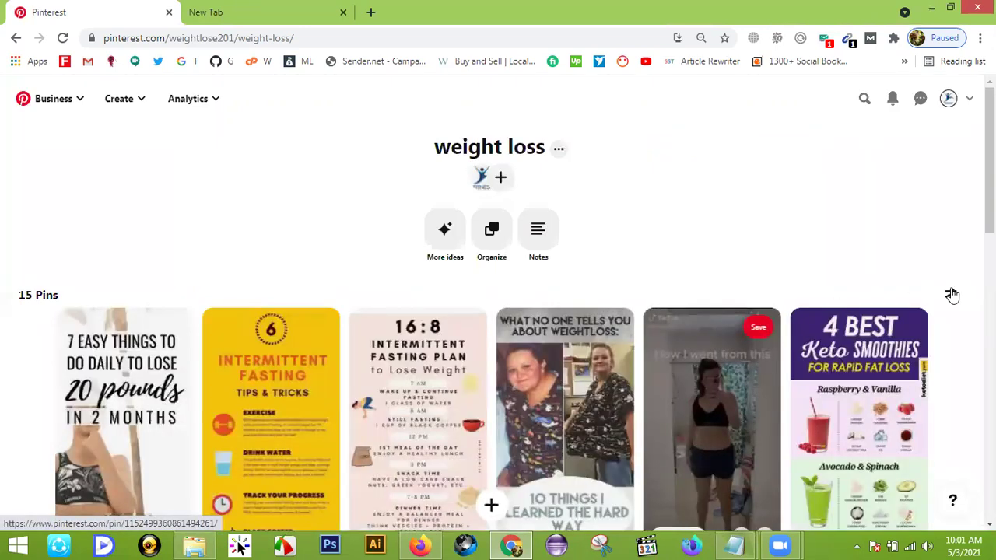
# - Return to the profile page and scroll to the weight loss and Healthy Fitness boards
pyautogui.click(949, 99)
pyautogui.scroll(-2, 796, 249)
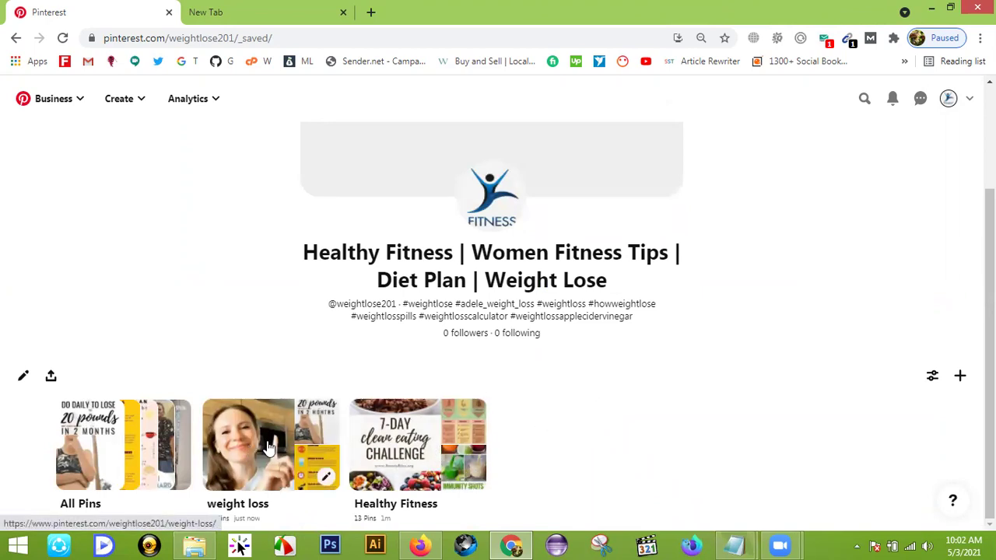
# - In the keyword Notepad file, join the before-and-after line into #weightlossbeforeandafter
pyautogui.moveTo(743, 545)
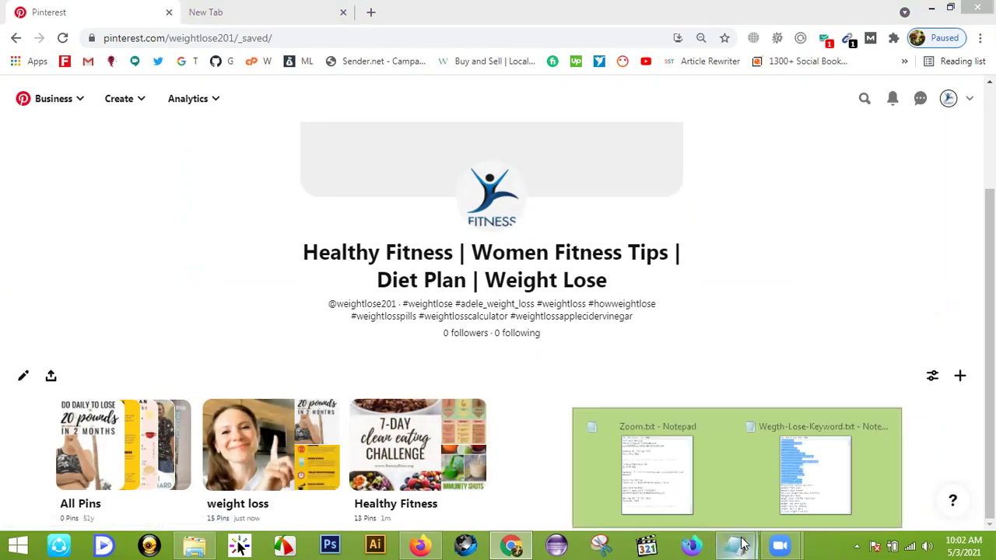
pyautogui.click(820, 465)
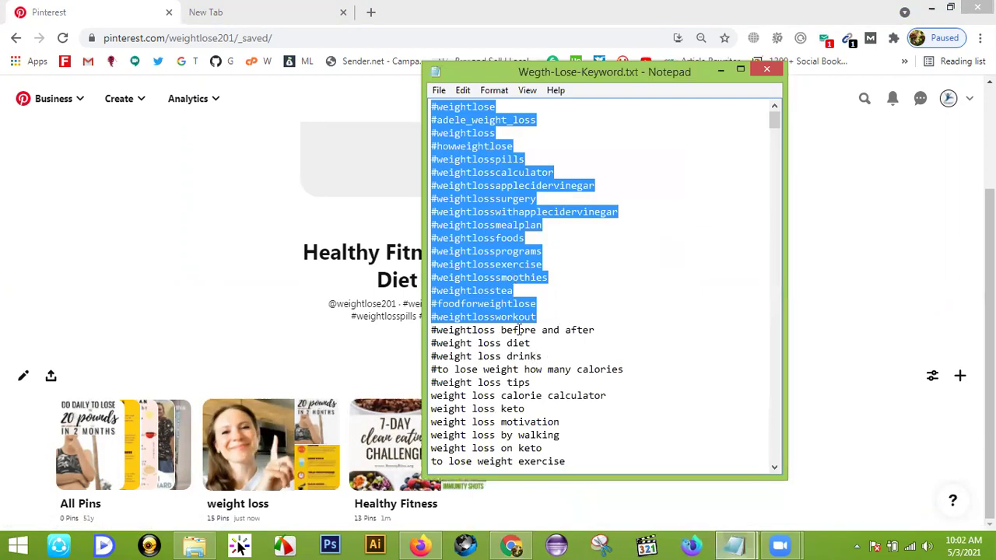
pyautogui.click(566, 330)
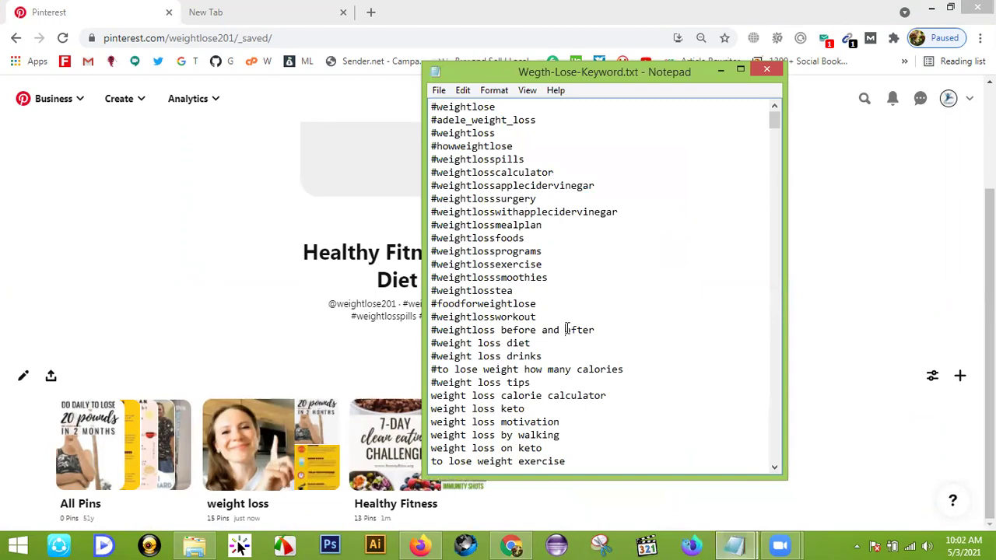
pyautogui.press('BackSpace')
pyautogui.click(544, 330)
pyautogui.press('BackSpace')
pyautogui.click(503, 330)
pyautogui.press('BackSpace')
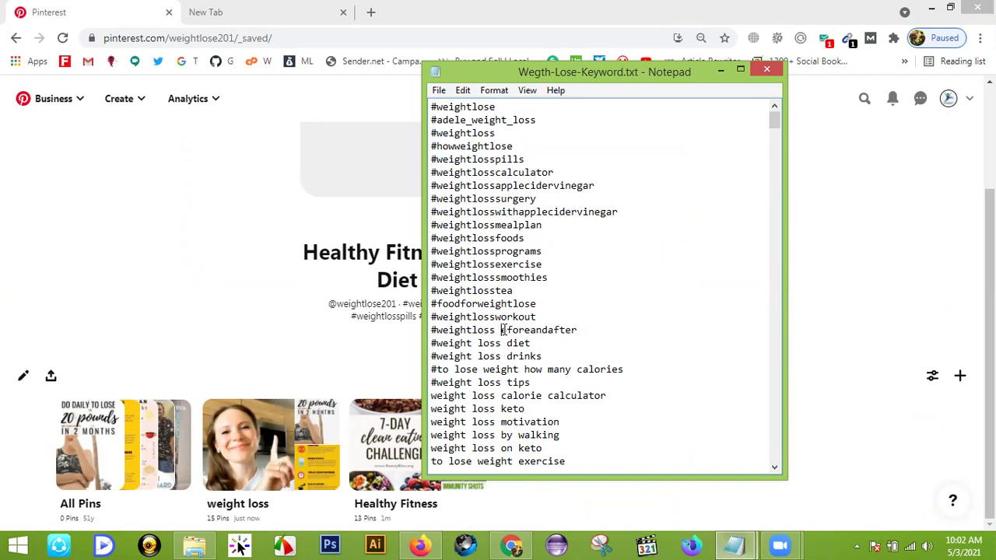
pyautogui.write('b')
pyautogui.press('BackSpace')
# - Merge the diet and drinks lines into #weightlossdiet and #weightlossdrinks, select the hashtags, and minimize Notepad
pyautogui.click(508, 343)
pyautogui.press('BackSpace')
pyautogui.click(479, 343)
pyautogui.press('BackSpace')
pyautogui.click(480, 357)
pyautogui.press('BackSpace')
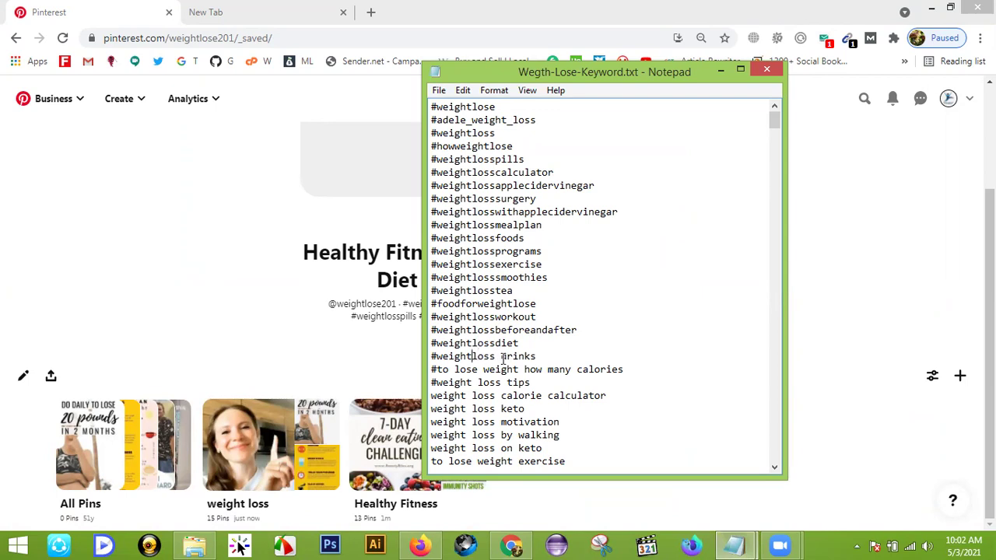
pyautogui.click(503, 357)
pyautogui.press('BackSpace')
pyautogui.moveTo(541, 357); pyautogui.dragTo(424, 107)
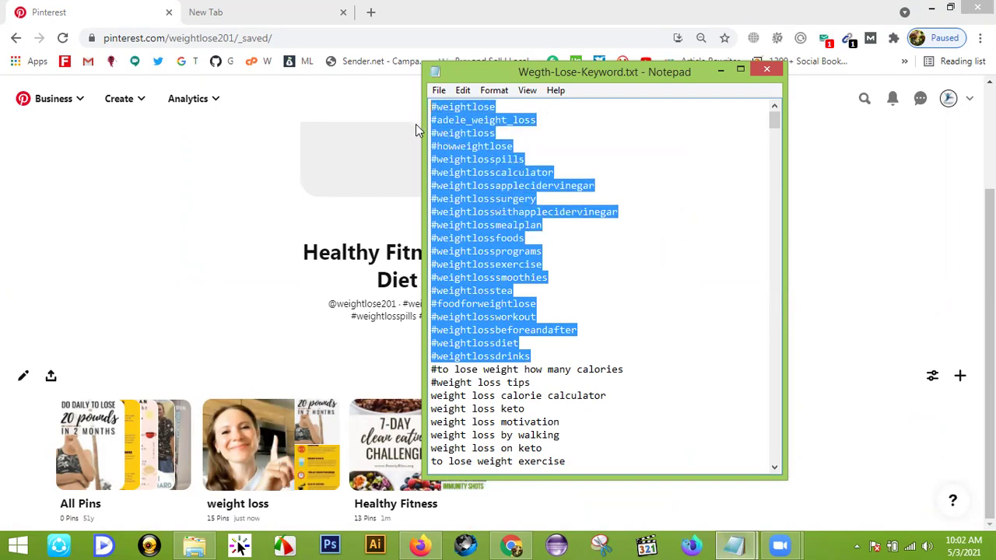
pyautogui.click(720, 72)
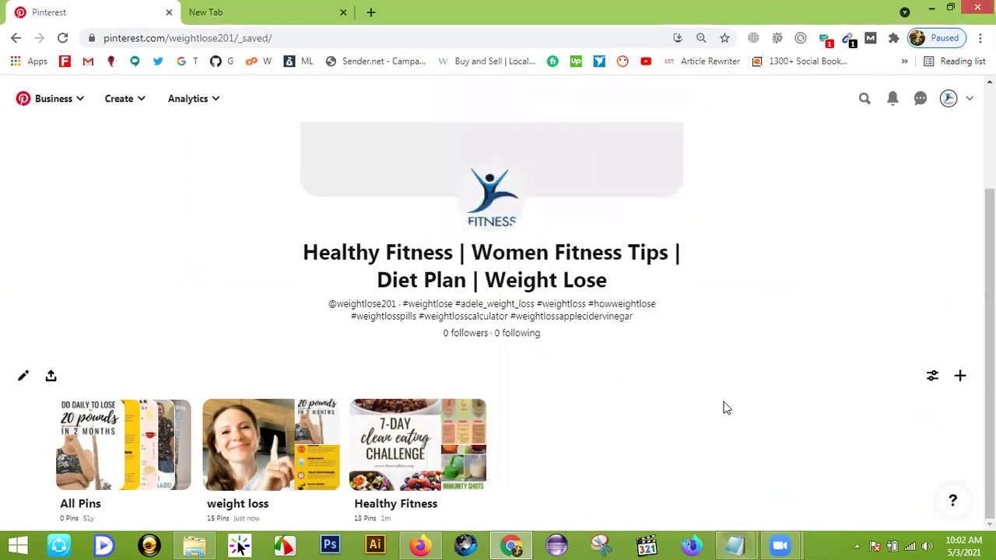
# - Paste the weight-loss hashtag list (#weightlose to #weightlossdrinks) as the weight loss board's description and save
pyautogui.moveTo(259, 496)
pyautogui.click(327, 479)
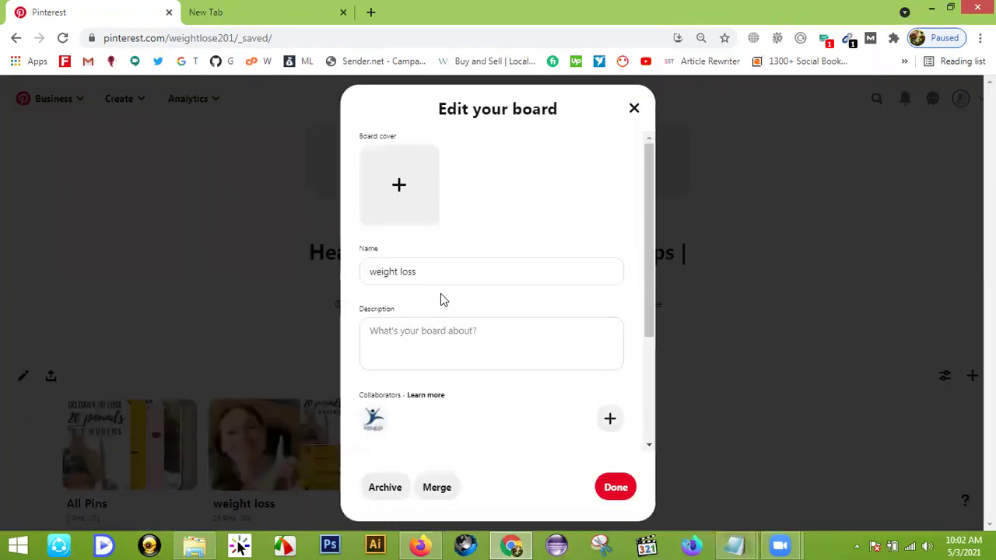
pyautogui.click(408, 339)
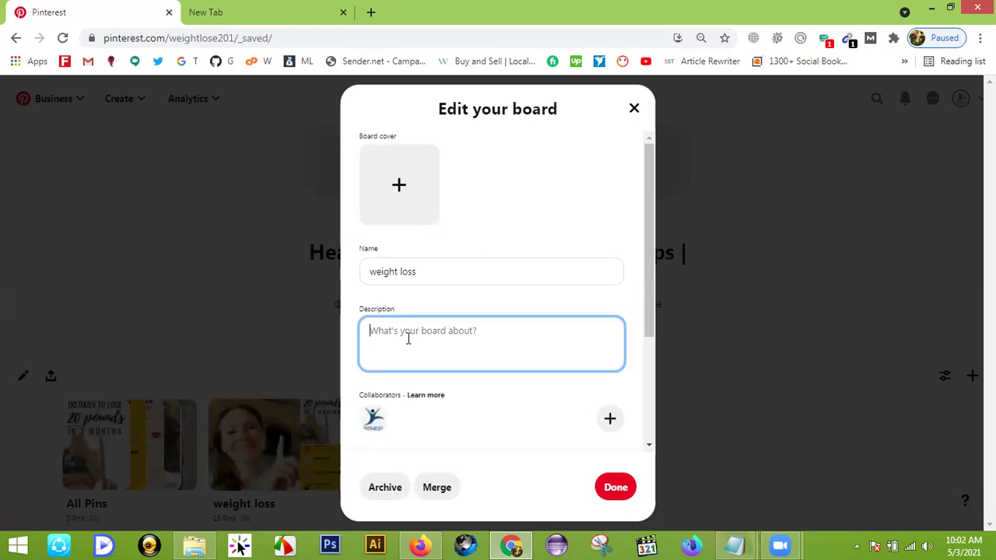
pyautogui.hotkey('ctrl', 'v')
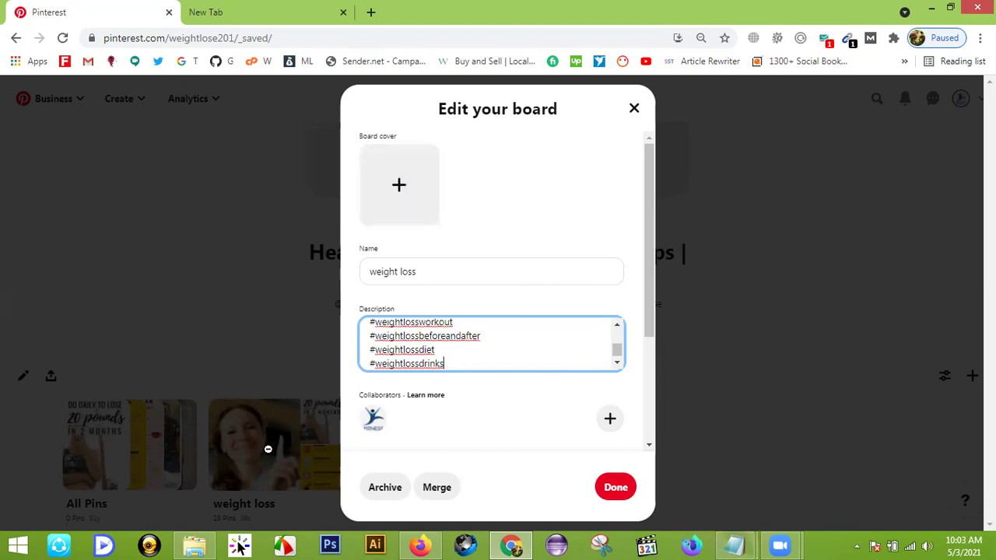
pyautogui.click(398, 187)
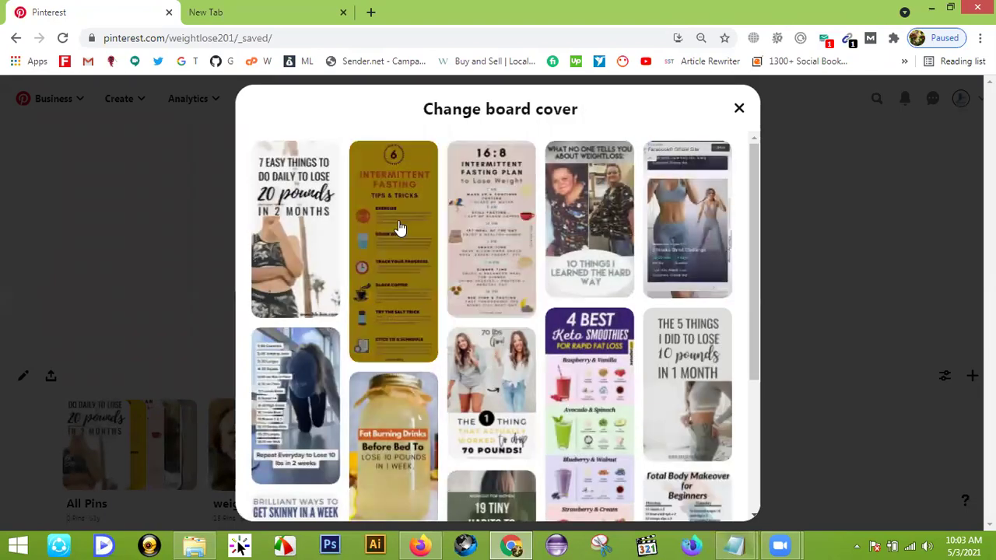
pyautogui.click(740, 108)
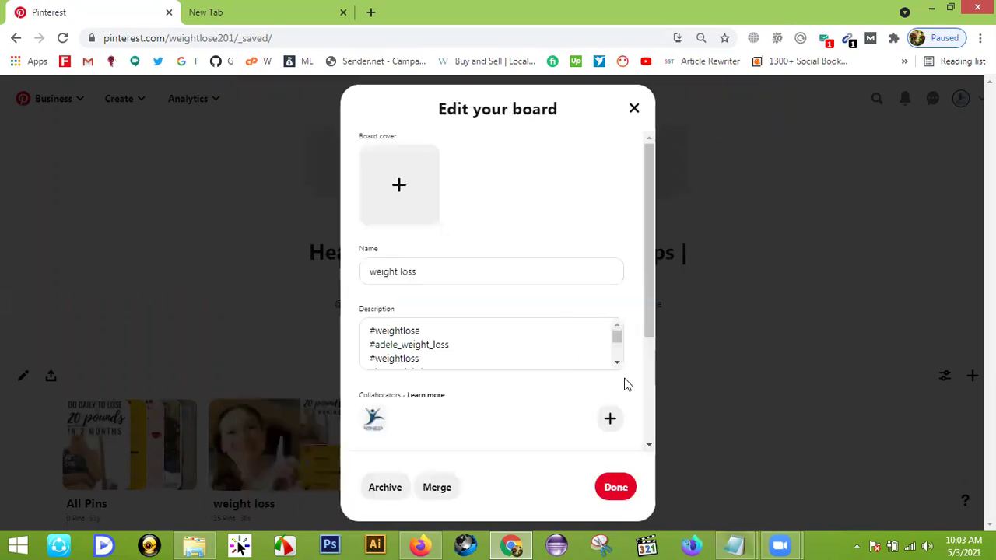
pyautogui.click(620, 491)
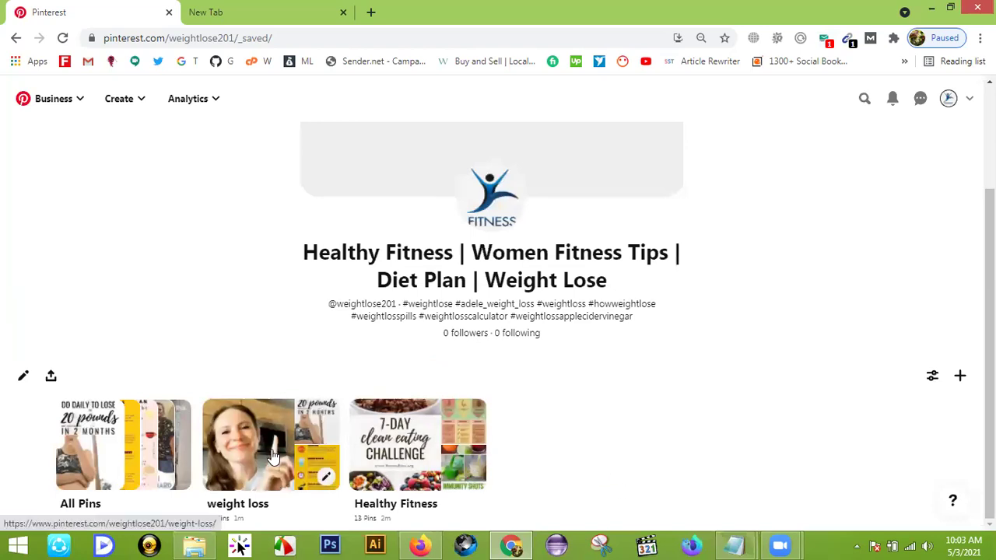
# - Paste the same weight-loss hashtag list into the Healthy Fitness board's description and save it
pyautogui.click(474, 476)
pyautogui.click(424, 336)
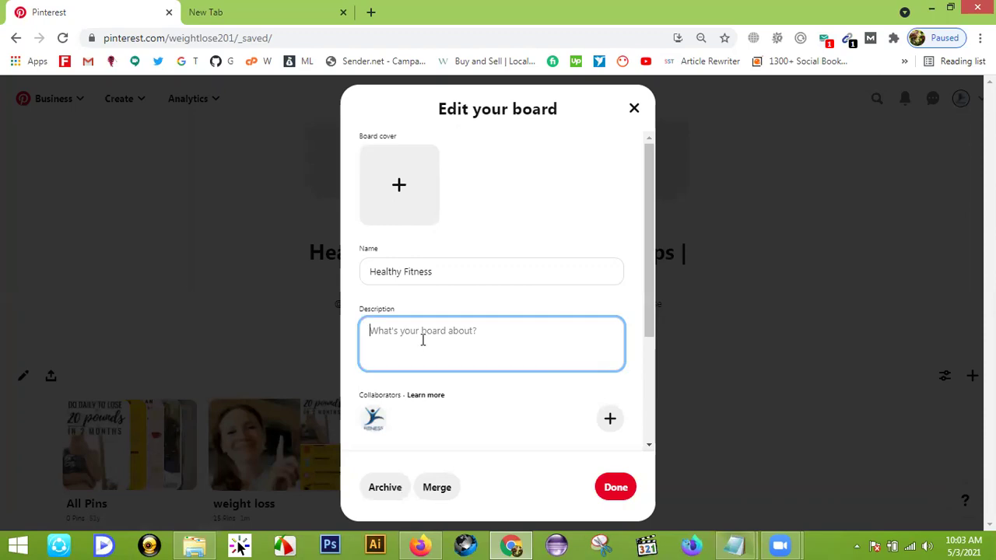
pyautogui.hotkey('ctrl', 'v')
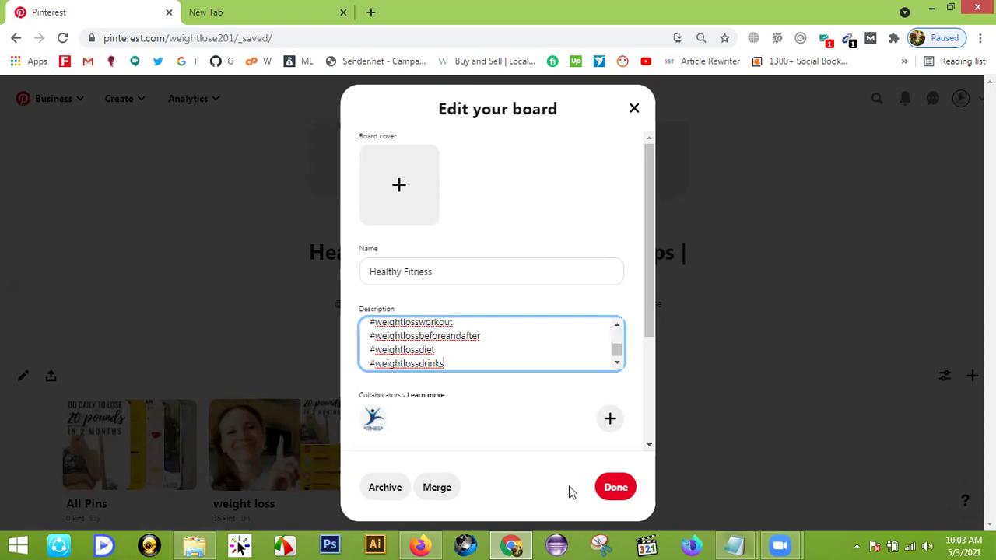
pyautogui.click(614, 488)
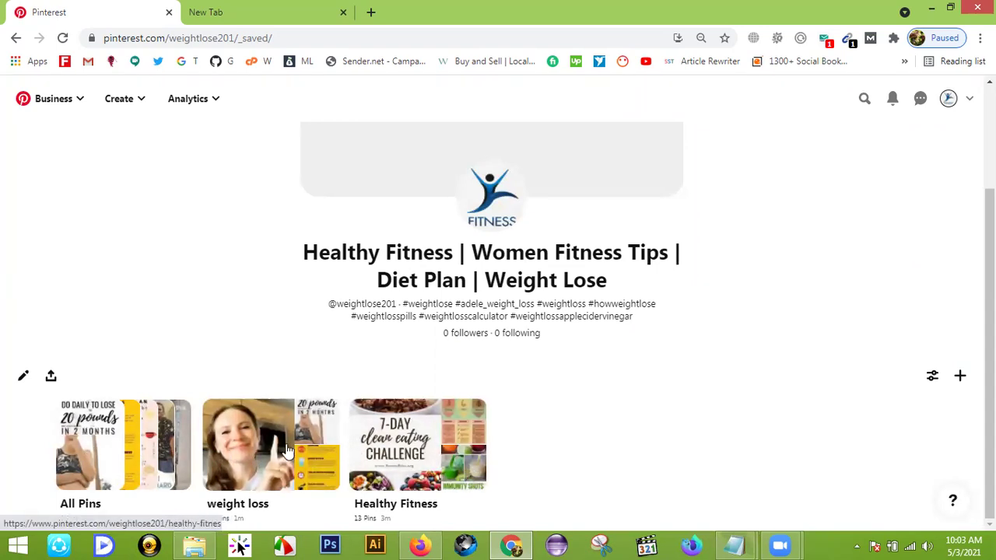
# - Reload the profile page so its cover refreshes into a collage of the saved pins
pyautogui.scroll(2, 574, 438)
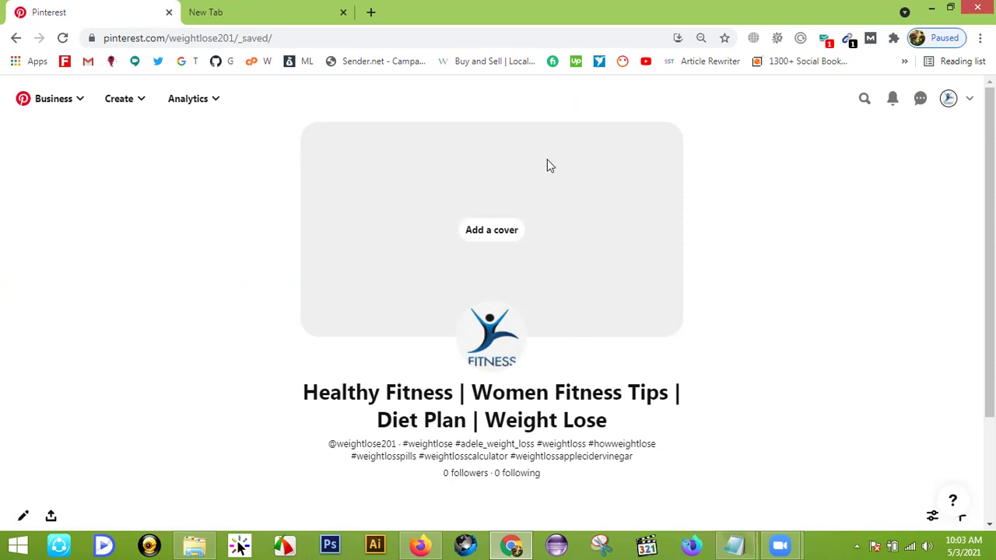
pyautogui.click(62, 37)
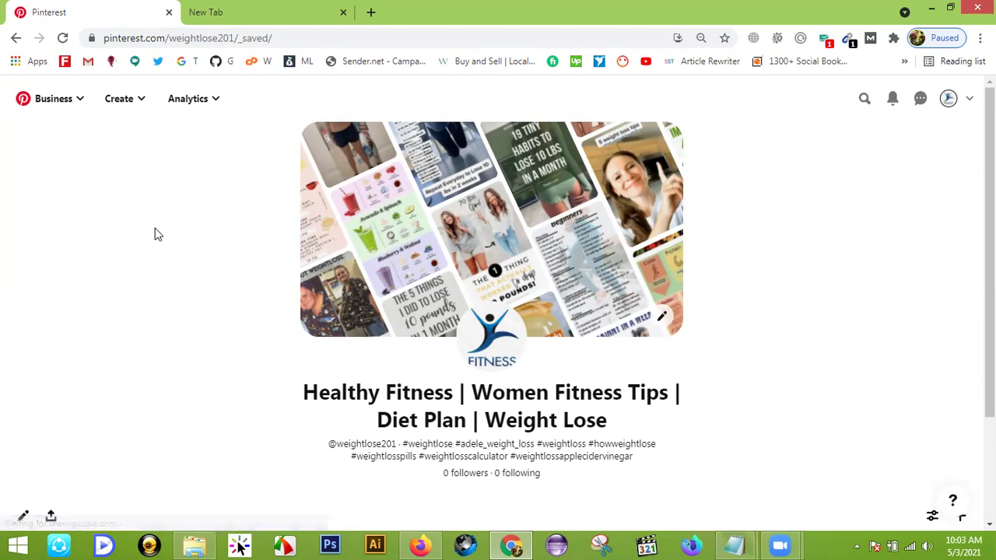
pyautogui.scroll(-2, 155, 237)
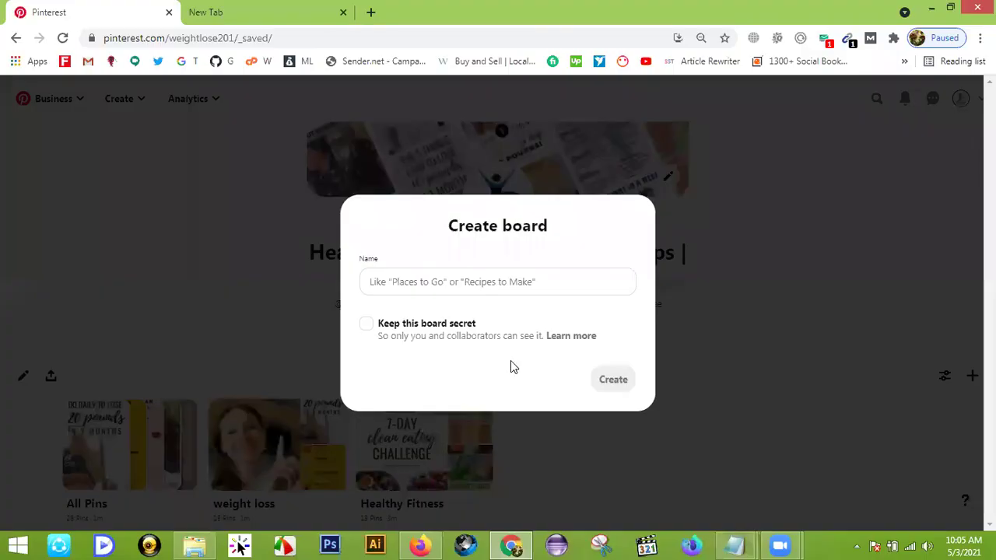
# - Create a new board named Gift Cards, skip its pin suggestions, and return to the saved boards page
pyautogui.click(798, 220)
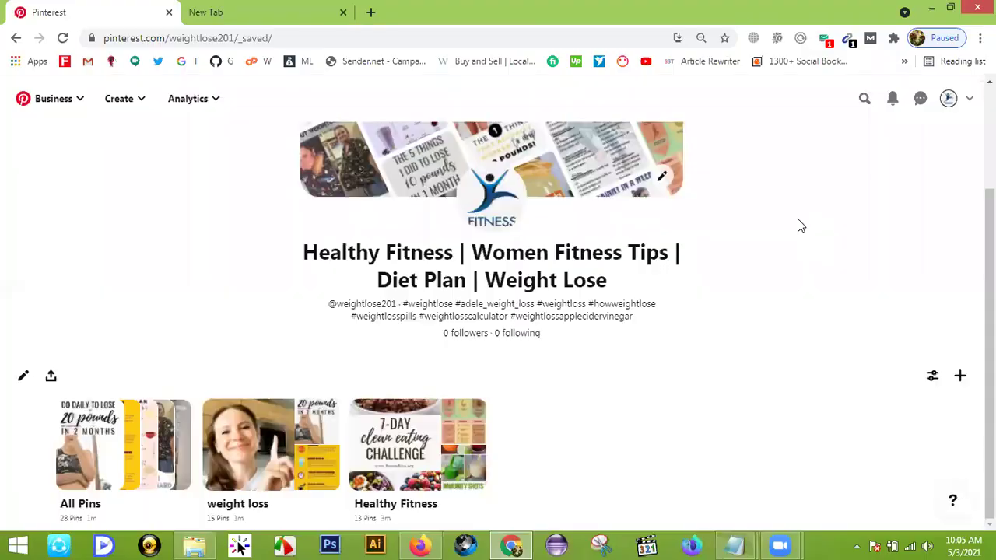
pyautogui.click(960, 376)
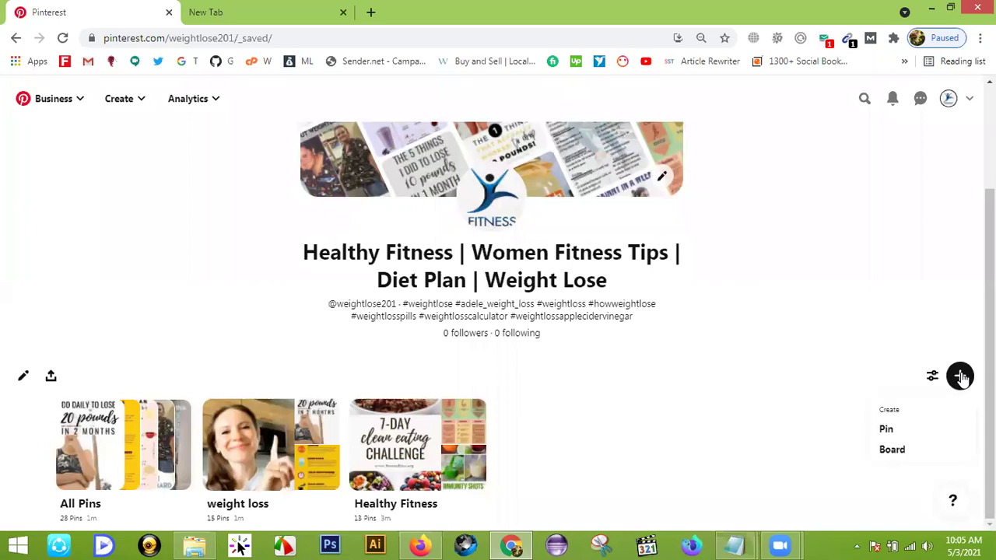
pyautogui.click(893, 451)
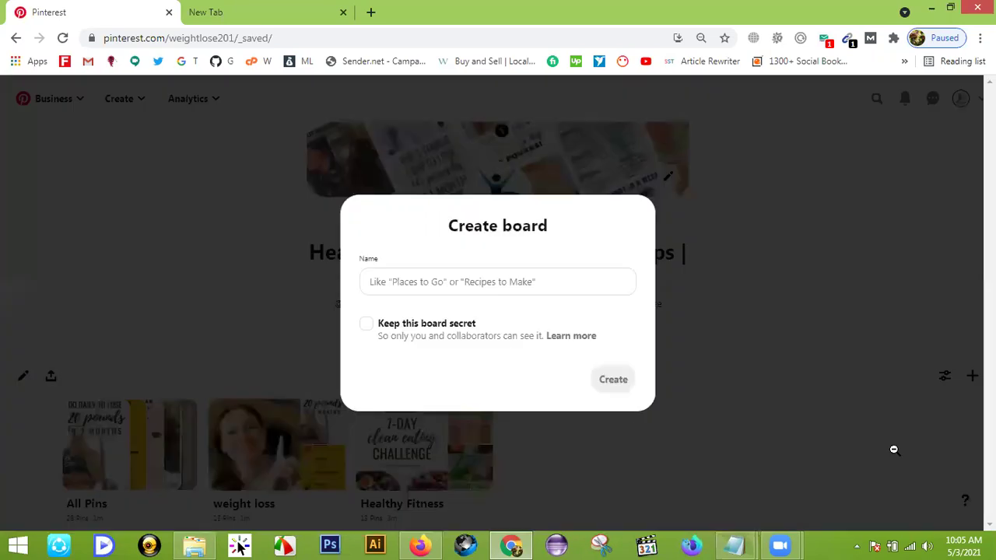
pyautogui.click(459, 284)
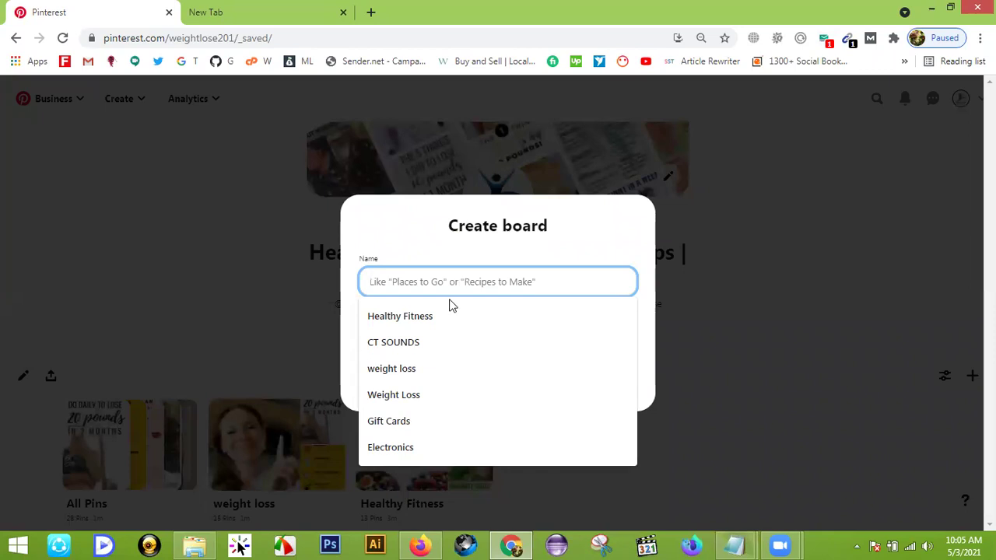
pyautogui.click(414, 422)
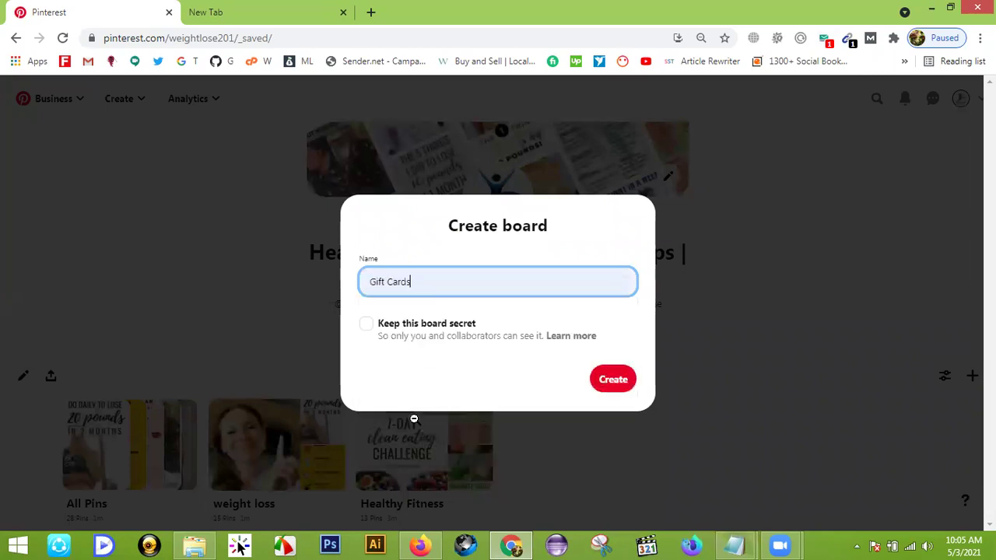
pyautogui.click(621, 381)
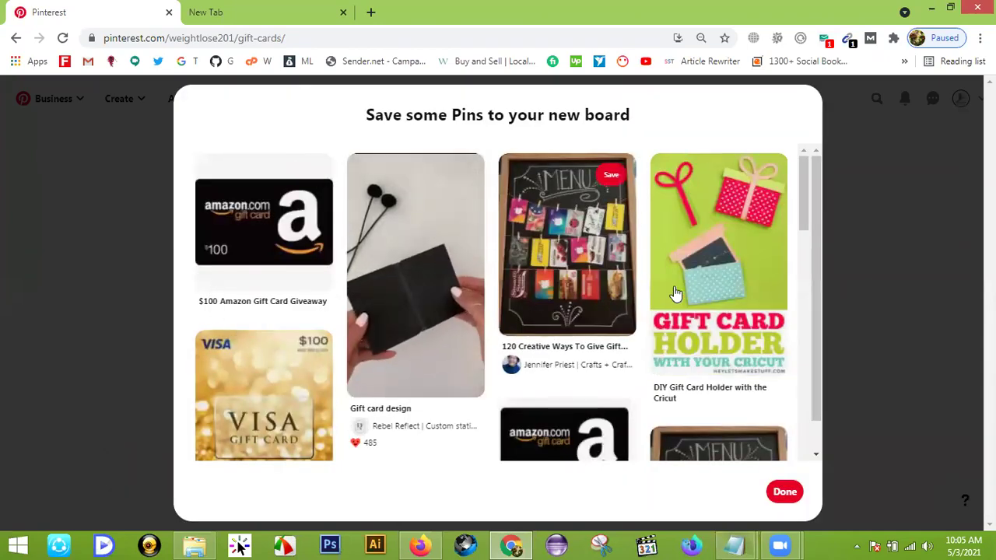
pyautogui.click(785, 493)
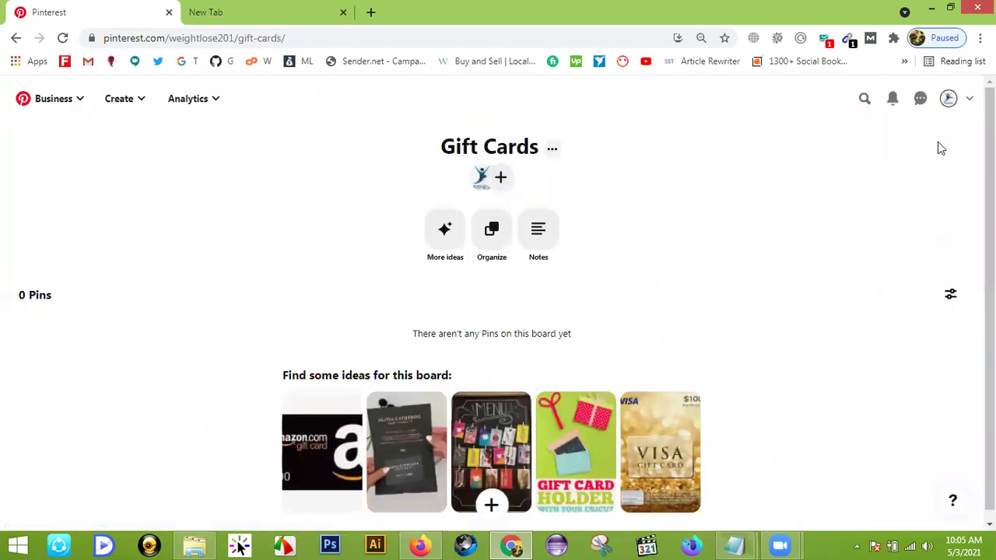
pyautogui.click(948, 100)
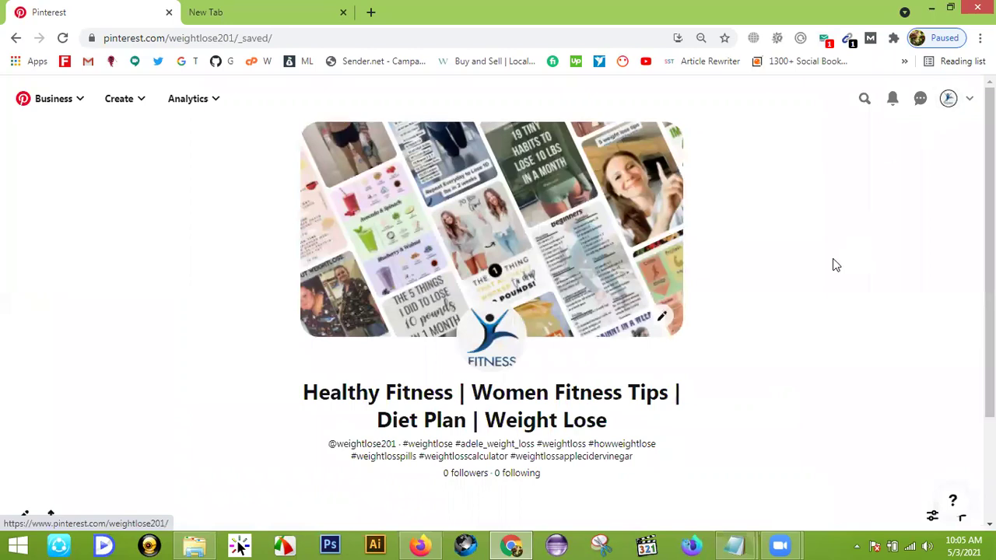
# - Paste the weight-loss hashtag list as the Gift Cards board's description and save it
pyautogui.scroll(-2, 826, 257)
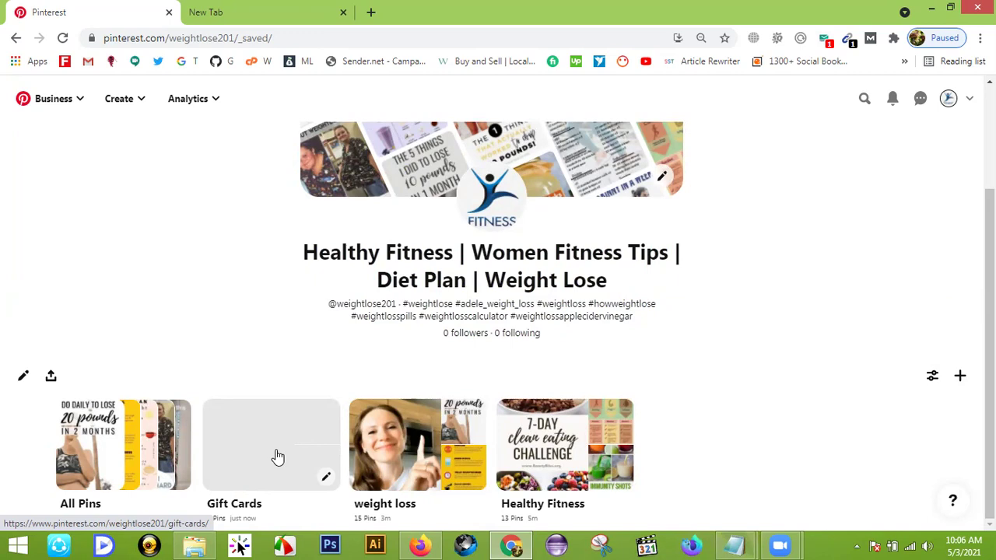
pyautogui.click(327, 478)
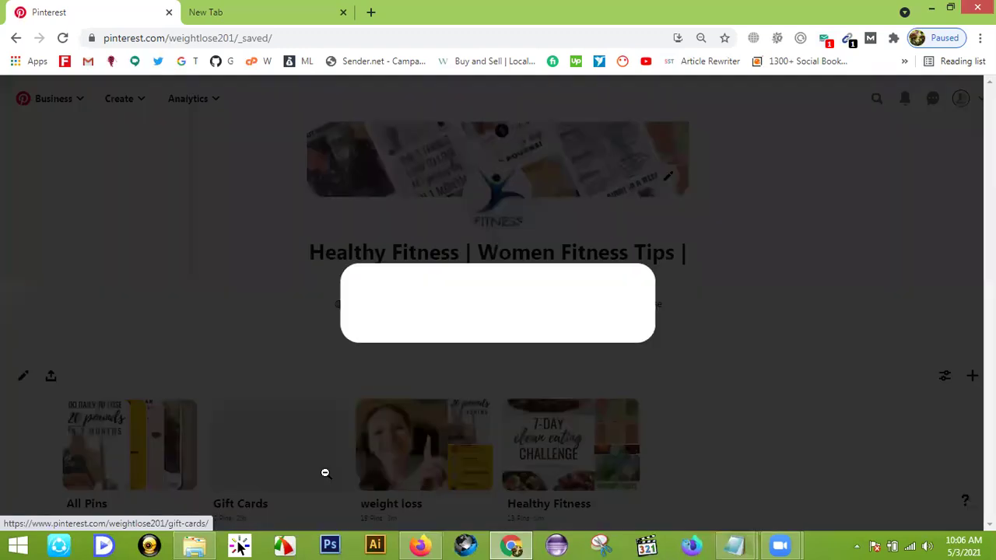
pyautogui.click(434, 229)
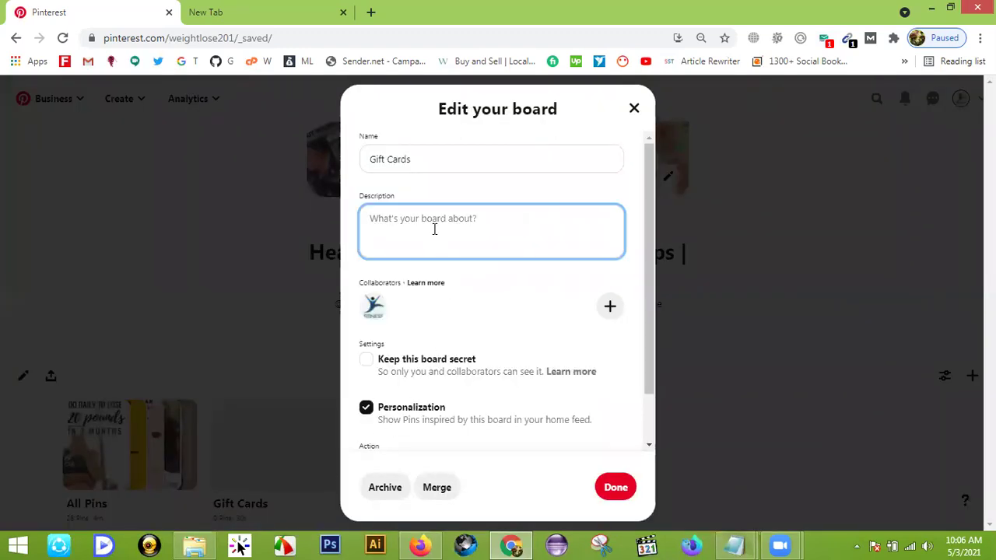
pyautogui.hotkey('ctrl', 'v')
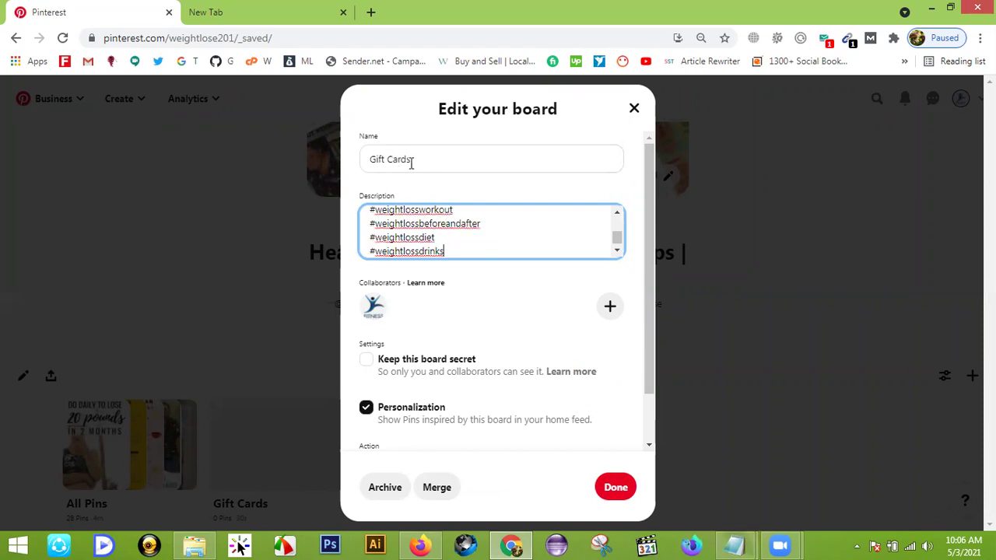
pyautogui.click(616, 488)
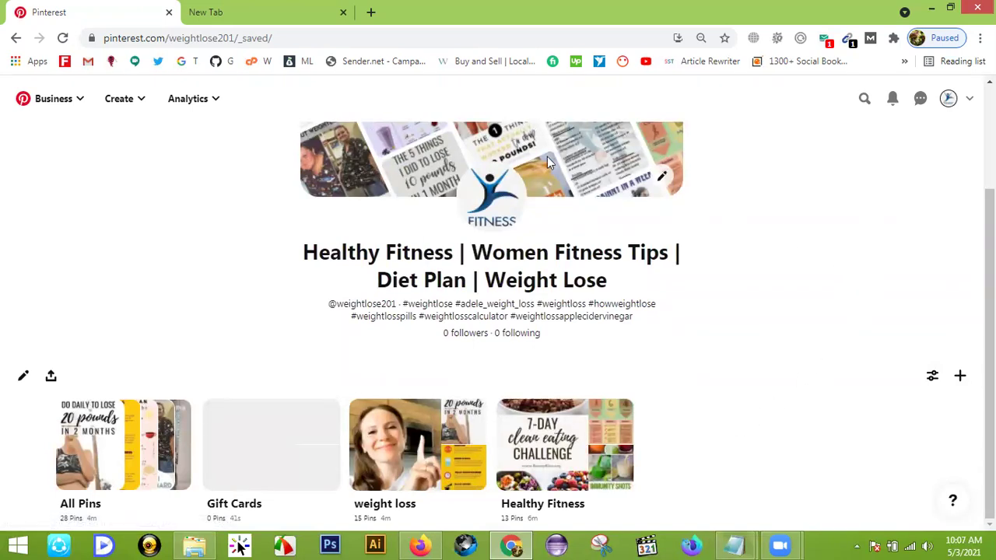
pyautogui.click(251, 11)
# - Load amazon.com in the new tab, briefly checking the Pinterest boards in the other tab
pyautogui.click(252, 36)
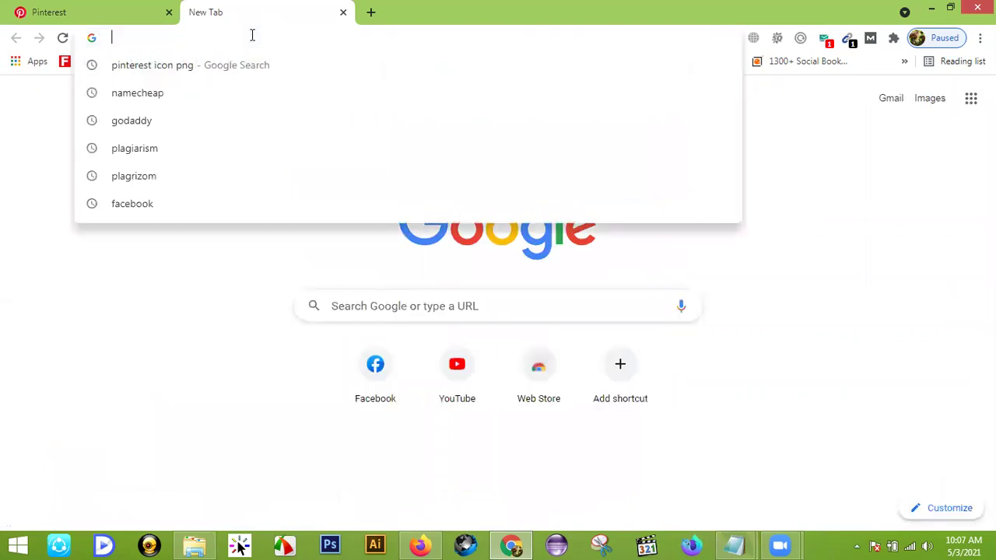
pyautogui.write('ama')
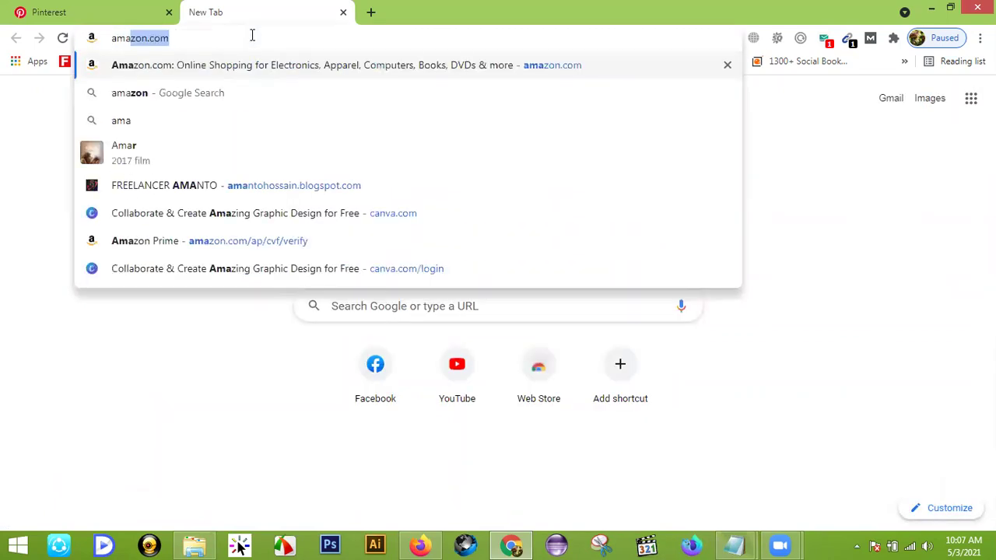
pyautogui.write('zon')
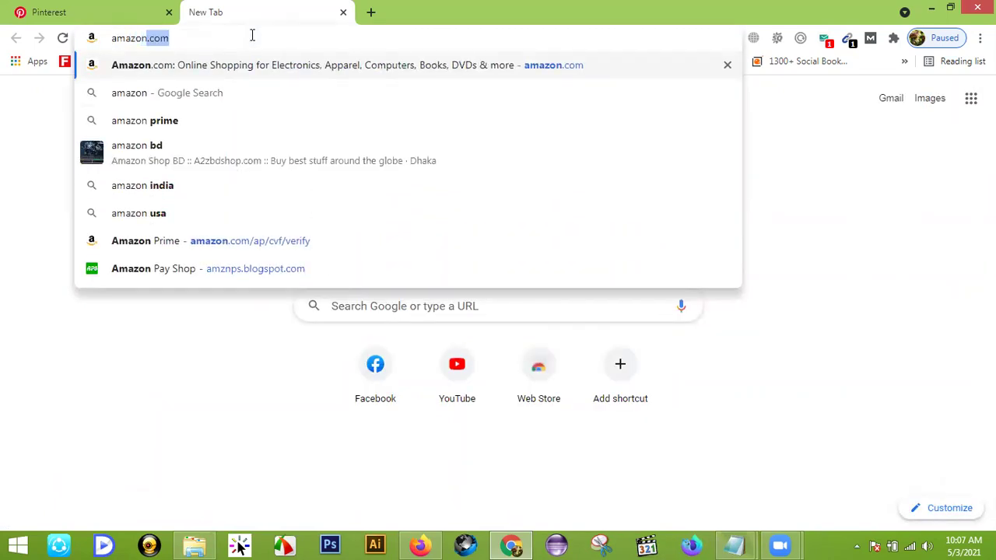
pyautogui.write('.com')
pyautogui.press('Return')
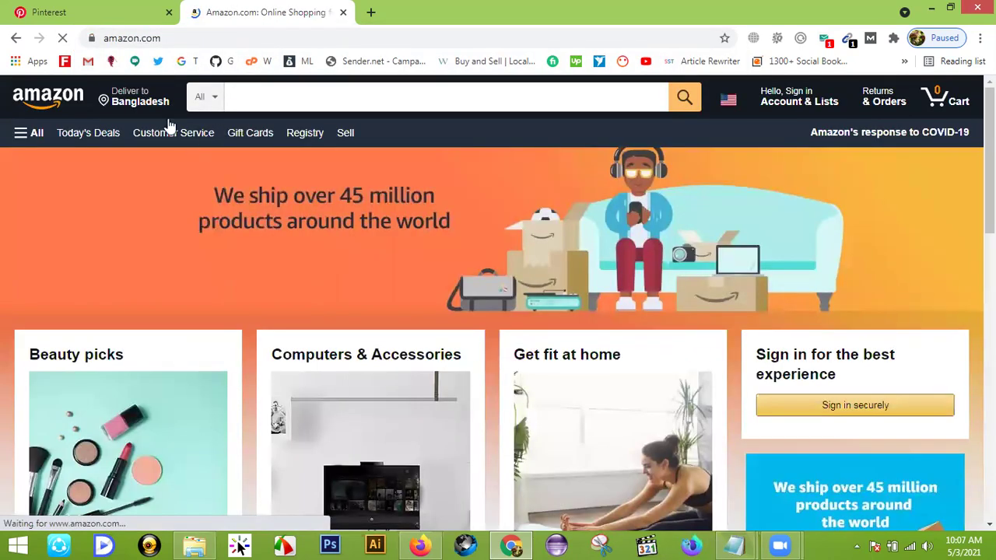
pyautogui.click(148, 38)
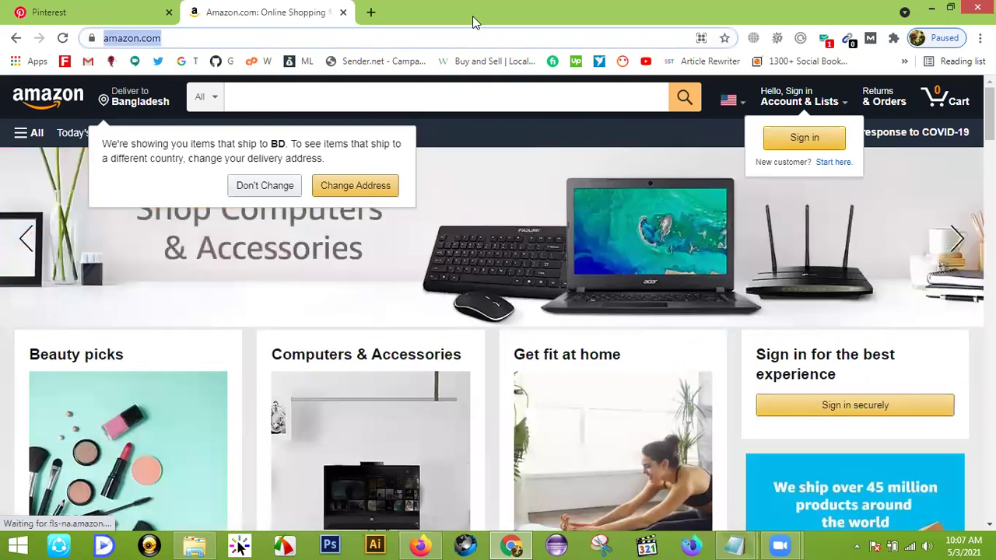
pyautogui.click(96, 9)
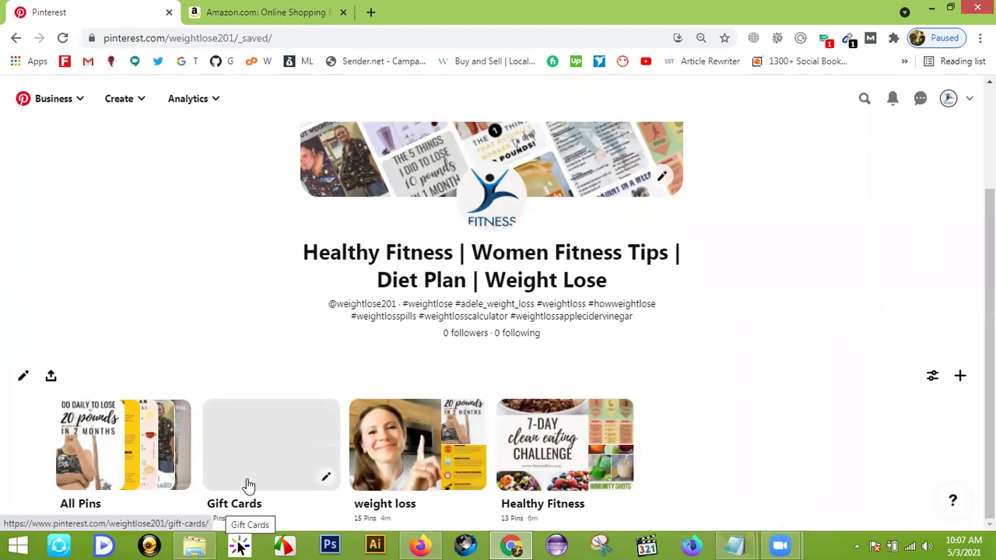
pyautogui.click(261, 12)
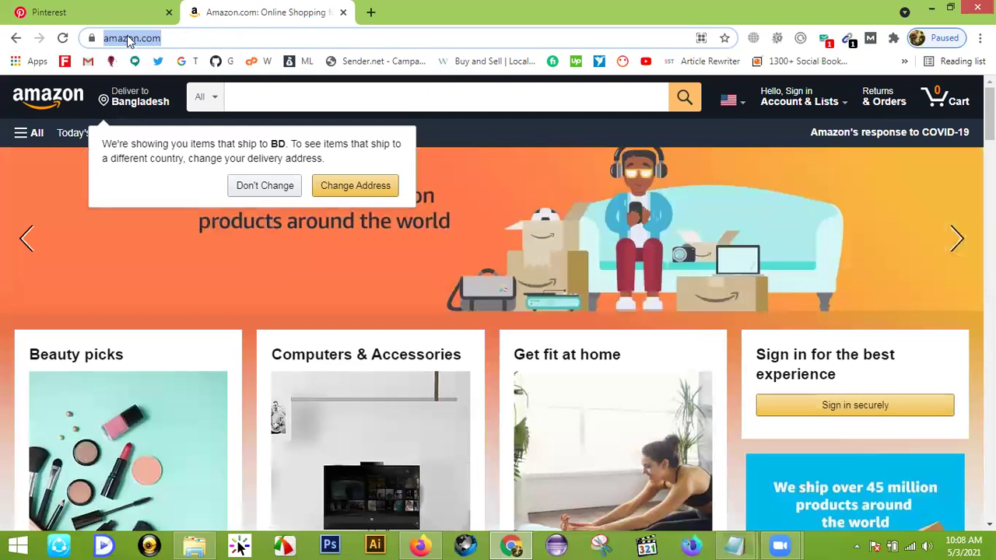
# - Search Amazon for 'gift card' and scroll through the results, including the Amazon.com eGift Card
pyautogui.click(257, 95)
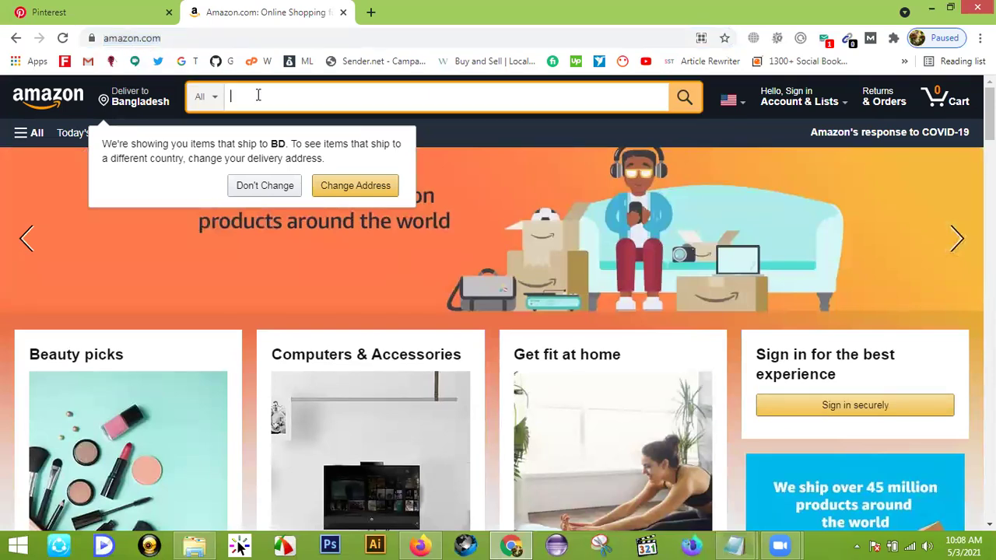
pyautogui.write('gift')
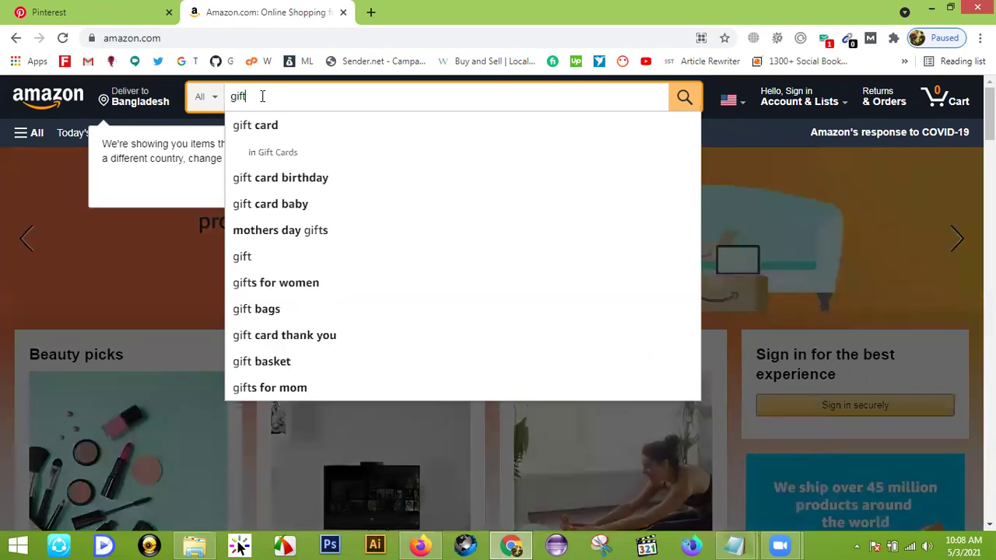
pyautogui.click(265, 127)
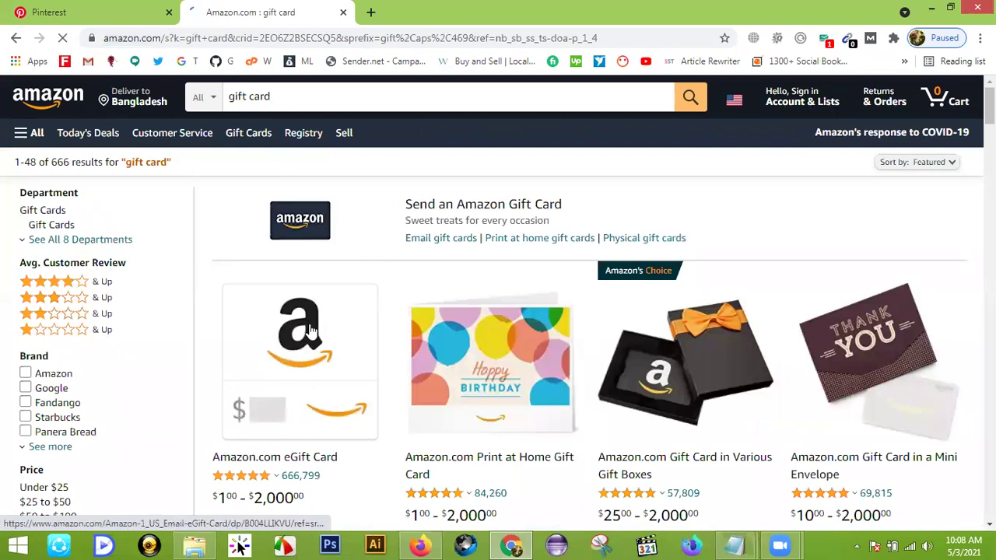
pyautogui.scroll(-2, 389, 296)
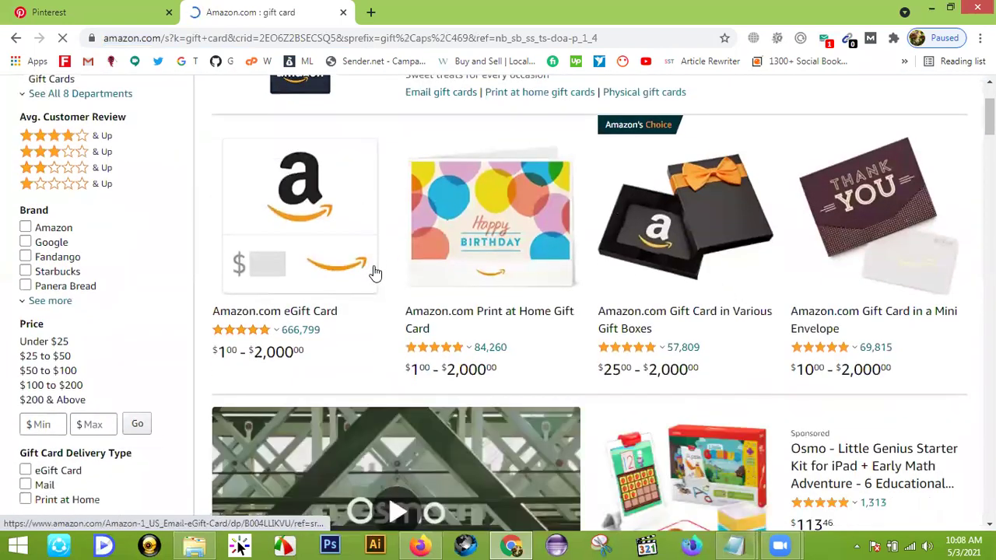
pyautogui.scroll(-3, 436, 284)
pyautogui.scroll(4, 140, 101)
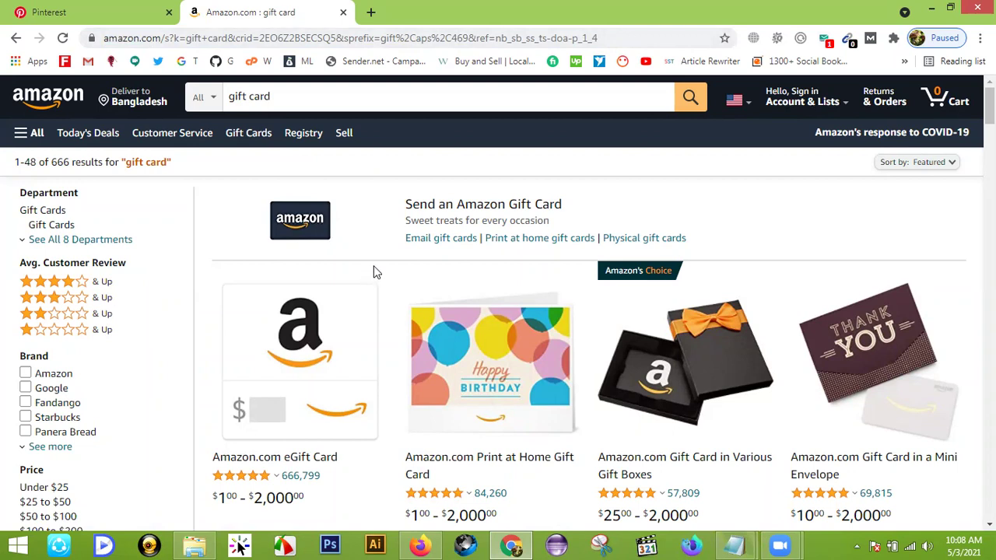
pyautogui.scroll(-2, 378, 271)
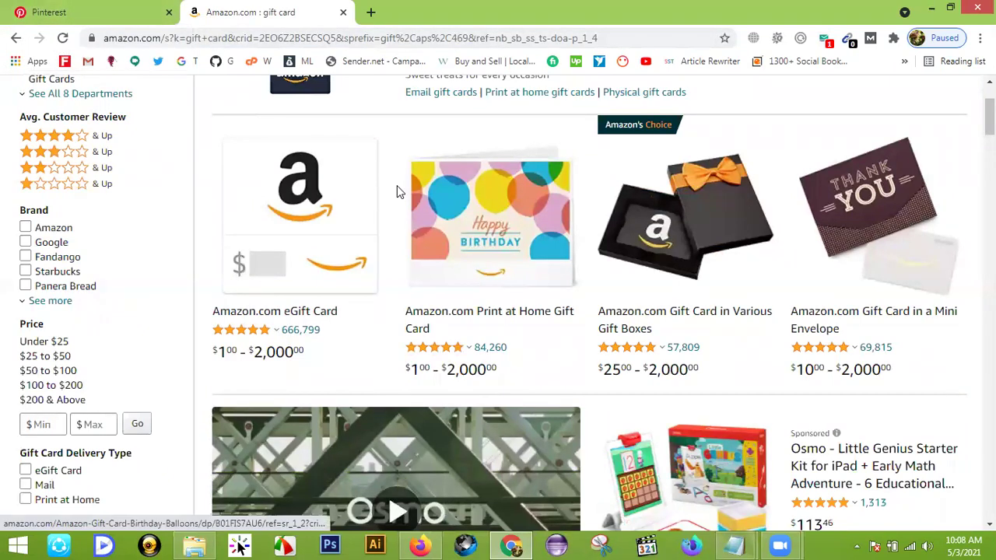
pyautogui.scroll(2, 393, 187)
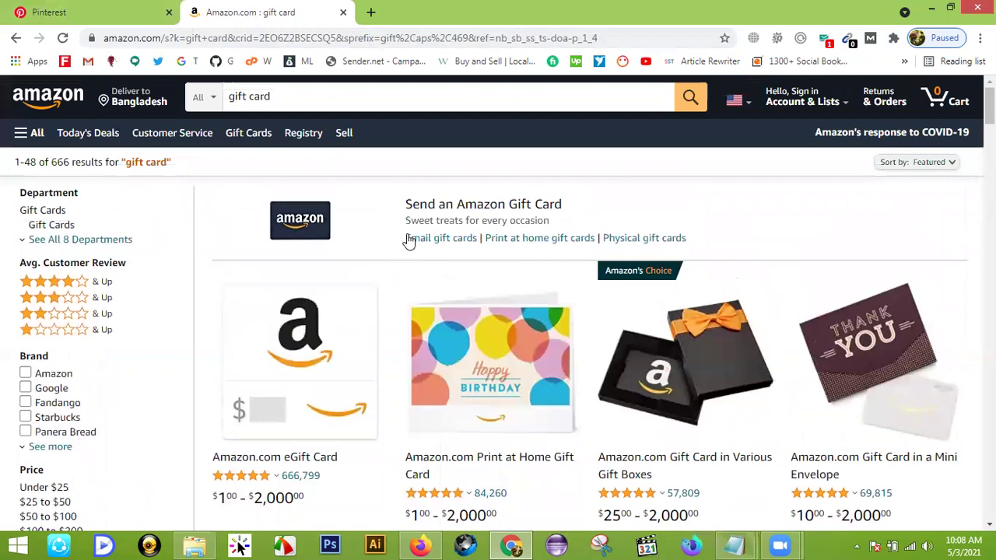
# - Open a third tab and run a Google search for pixabay
pyautogui.click(371, 13)
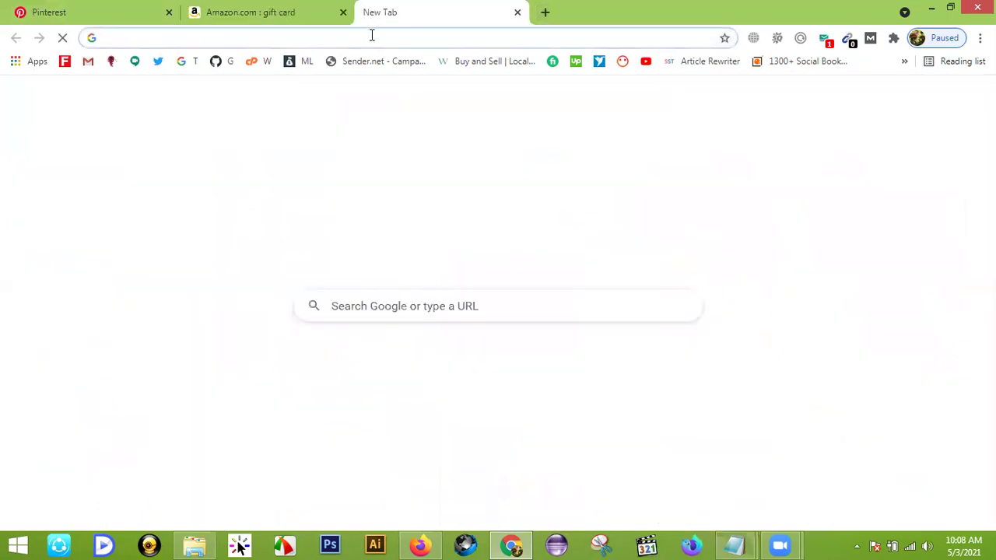
pyautogui.write('p')
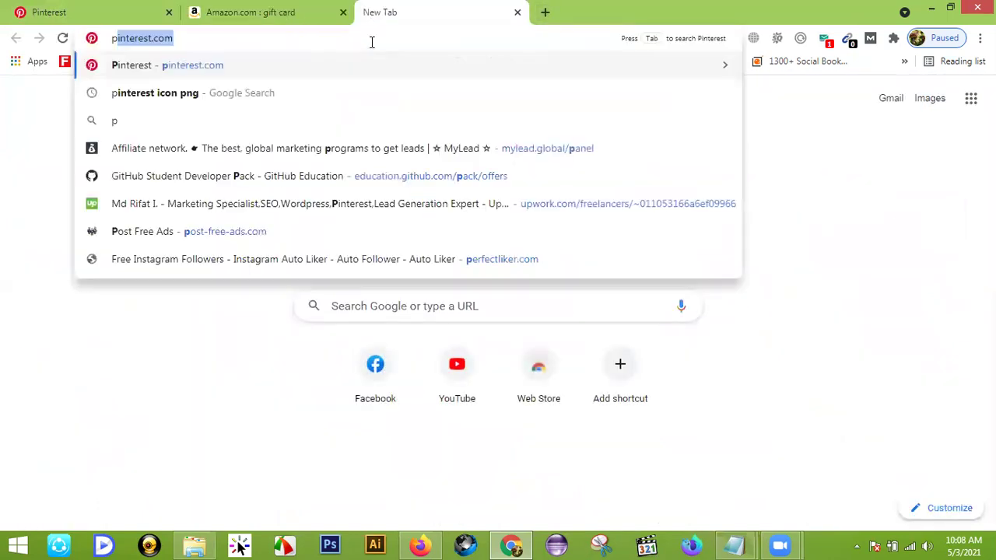
pyautogui.write('i')
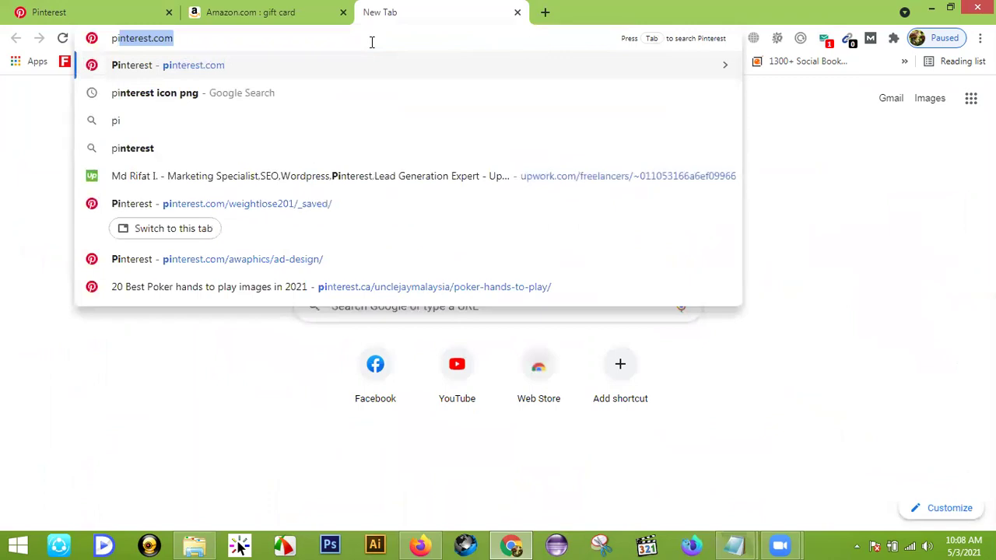
pyautogui.write('xa')
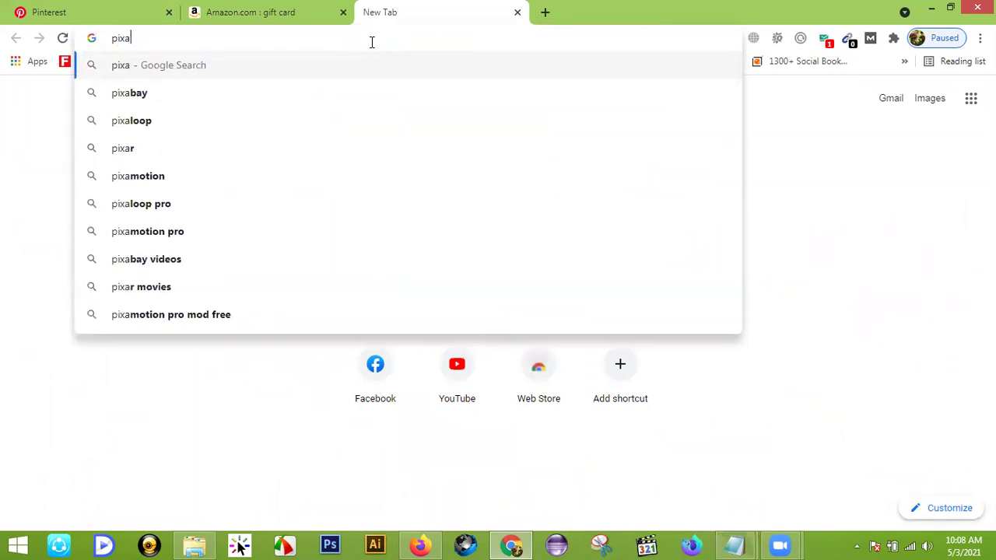
pyautogui.click(194, 100)
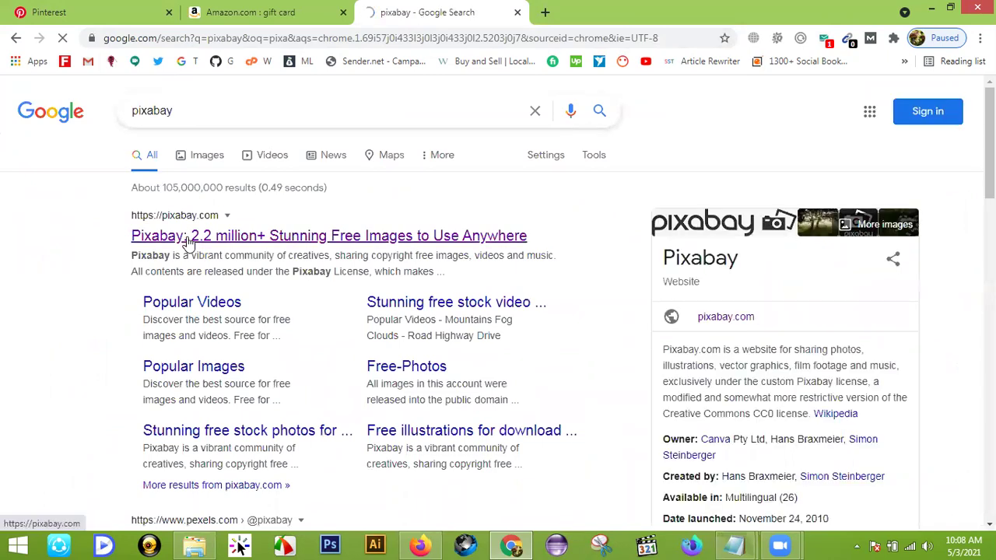
# - Open the Pixabay home page from the Google results, glancing back at the Pinterest tab
pyautogui.click(188, 242)
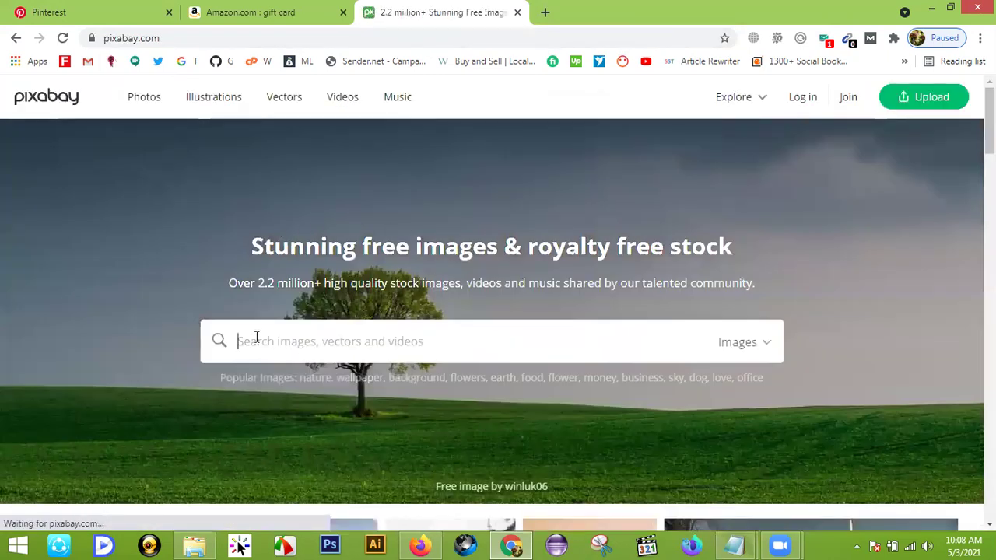
pyautogui.click(75, 9)
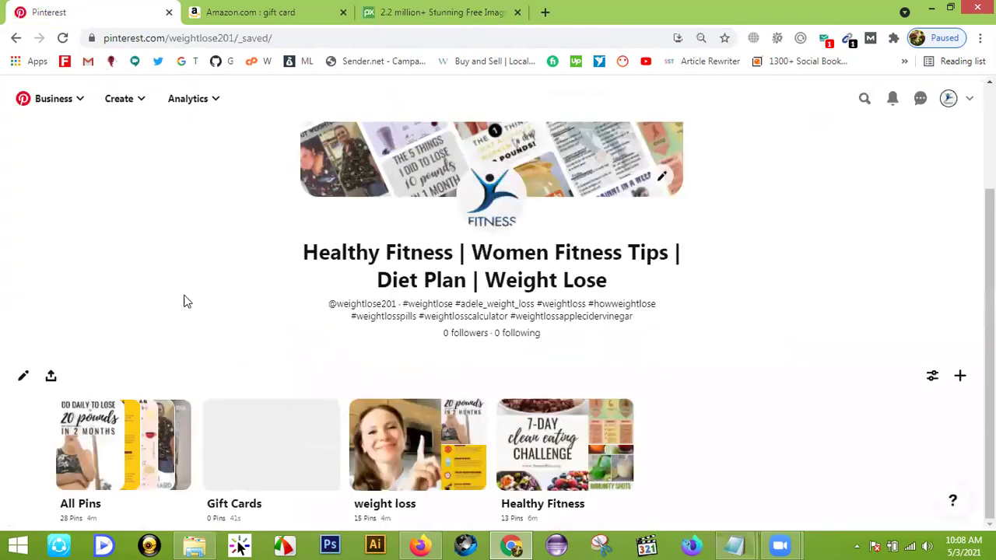
pyautogui.moveTo(217, 511)
pyautogui.mouseDown()
pyautogui.moveTo(249, 511)
pyautogui.moveTo(225, 503)
pyautogui.mouseUp()
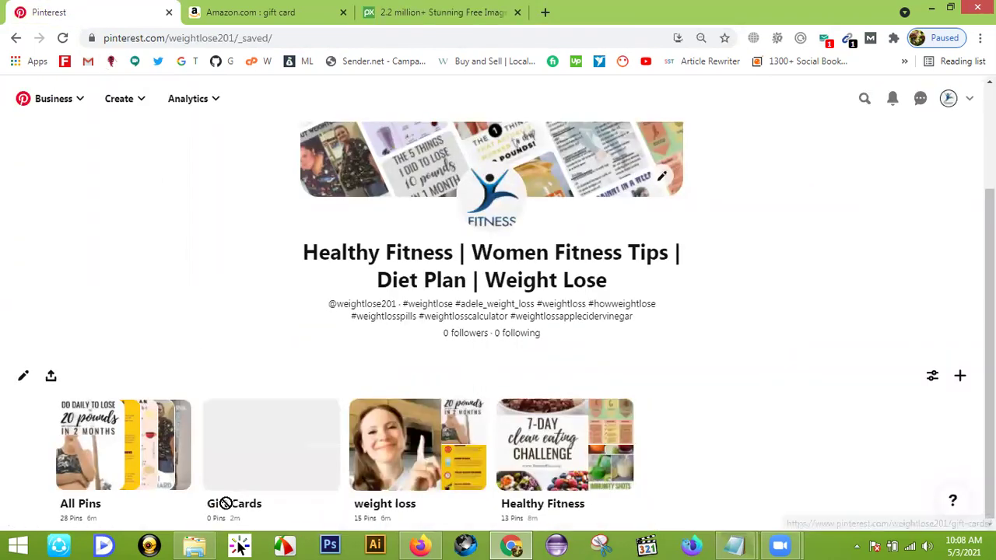
pyautogui.click(450, 11)
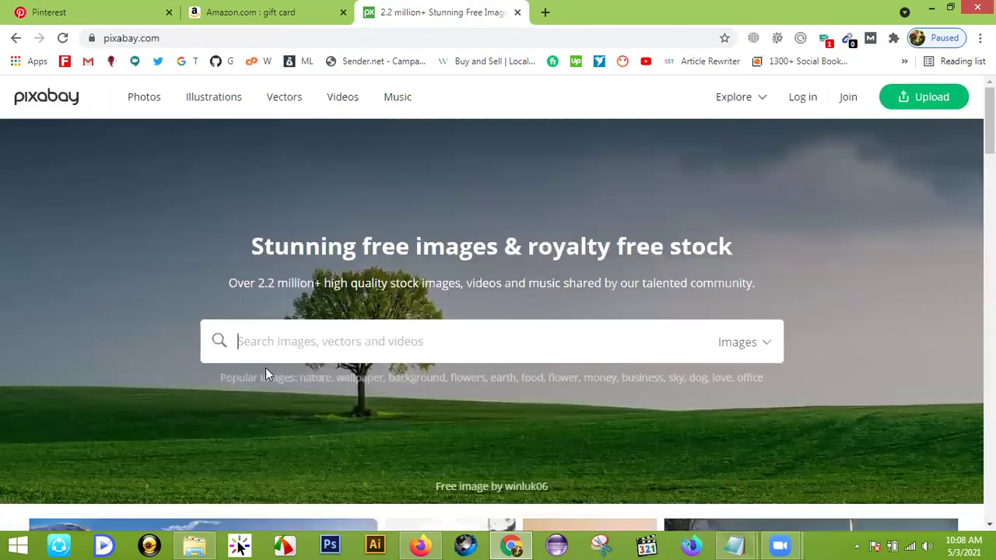
# - Search Pixabay for 'gift card' images, browse the results, then close the Pixabay tab
pyautogui.click(276, 345)
pyautogui.write('gi')
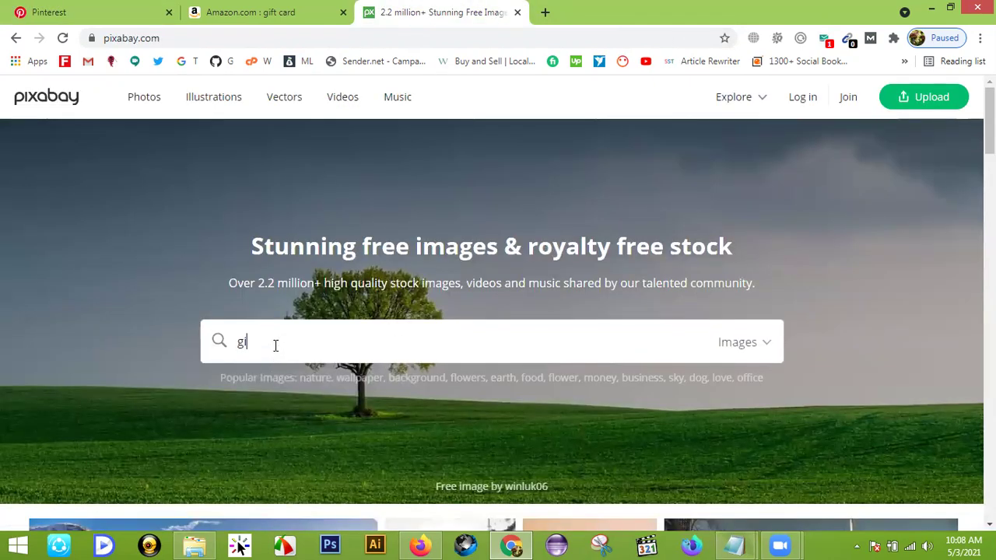
pyautogui.write('ft ca')
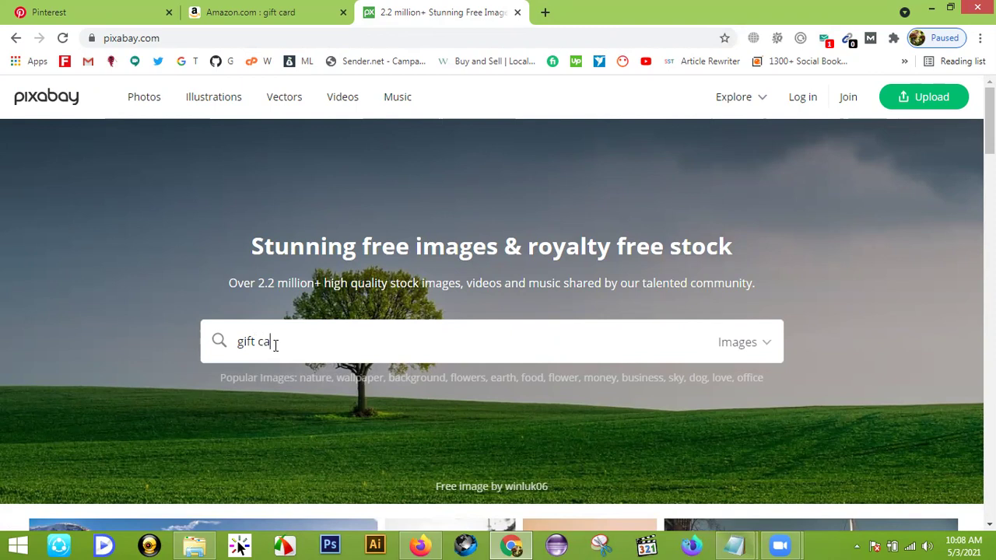
pyautogui.write('rd')
pyautogui.press('Return')
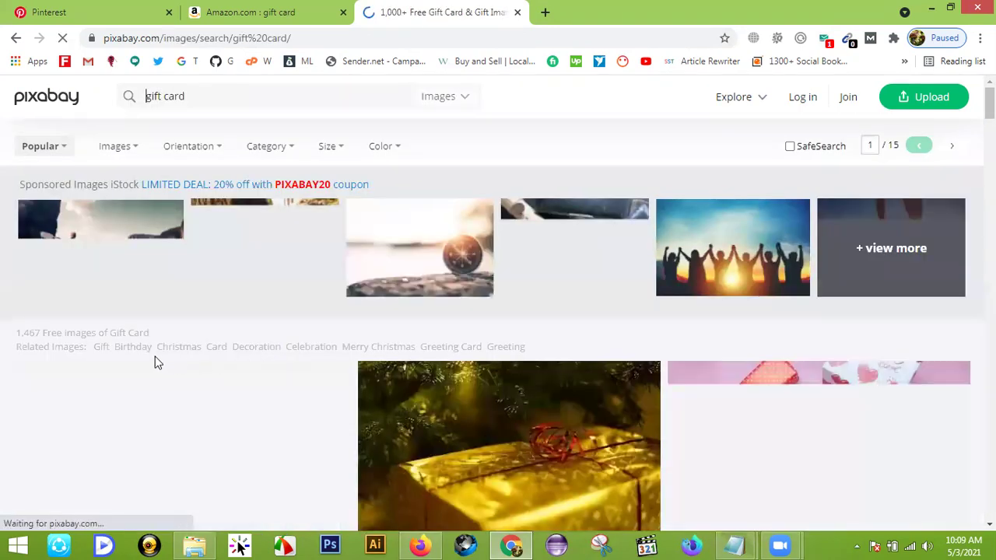
pyautogui.scroll(-1, 266, 355)
pyautogui.scroll(-3, 340, 276)
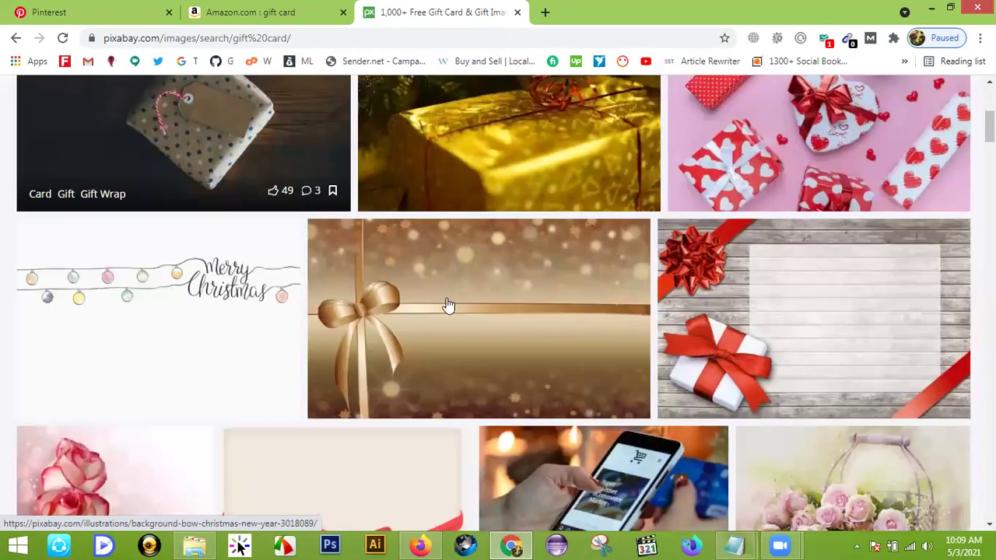
pyautogui.scroll(-5, 452, 280)
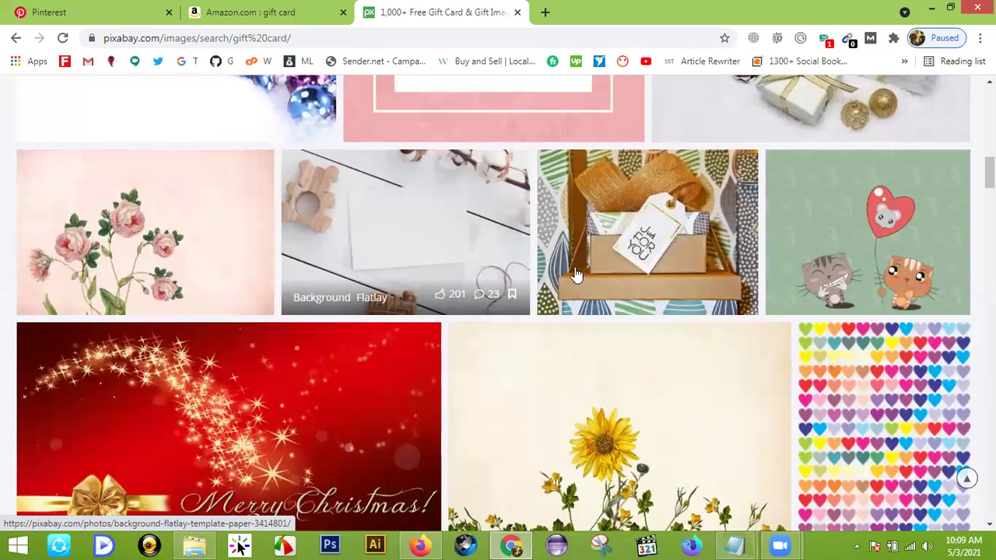
pyautogui.scroll(-5, 553, 270)
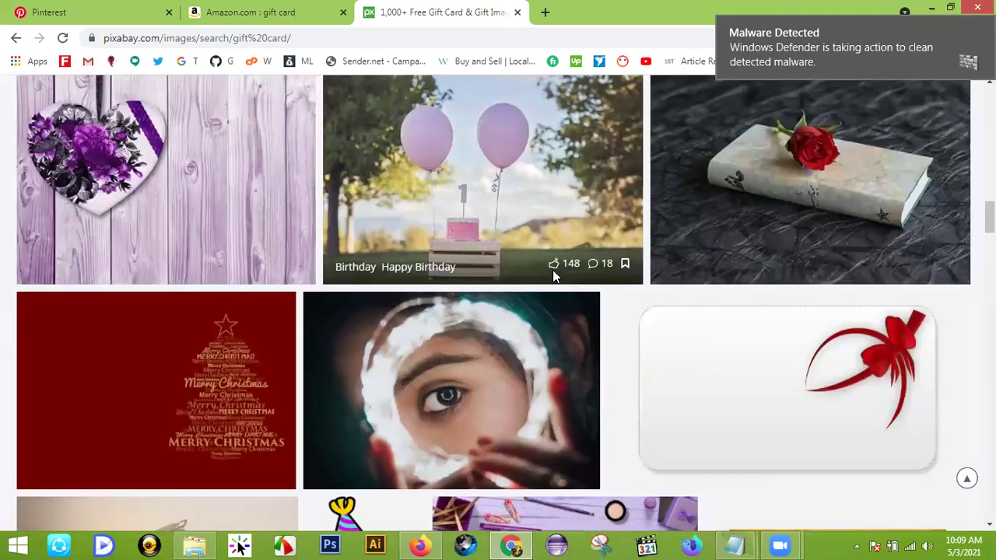
pyautogui.scroll(-5, 483, 262)
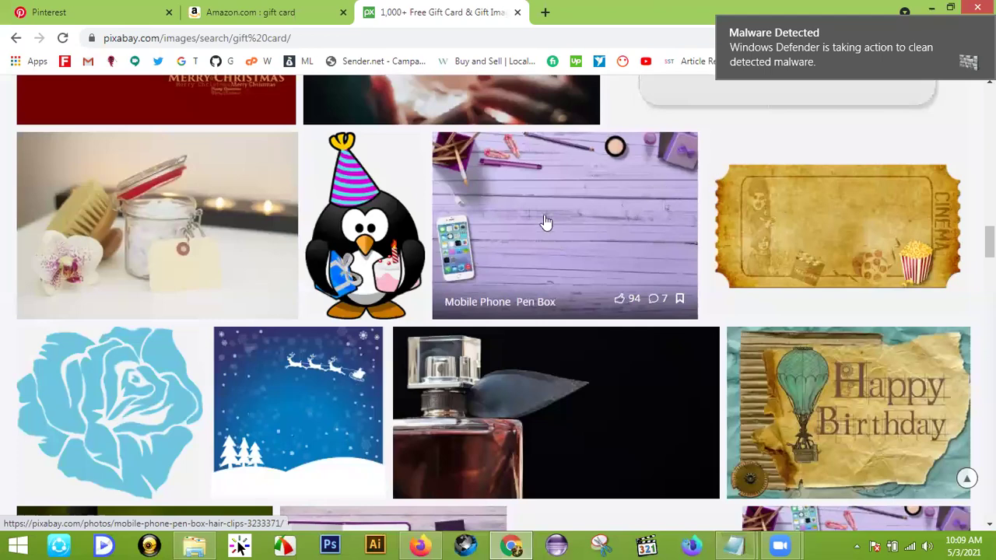
pyautogui.scroll(5, 537, 222)
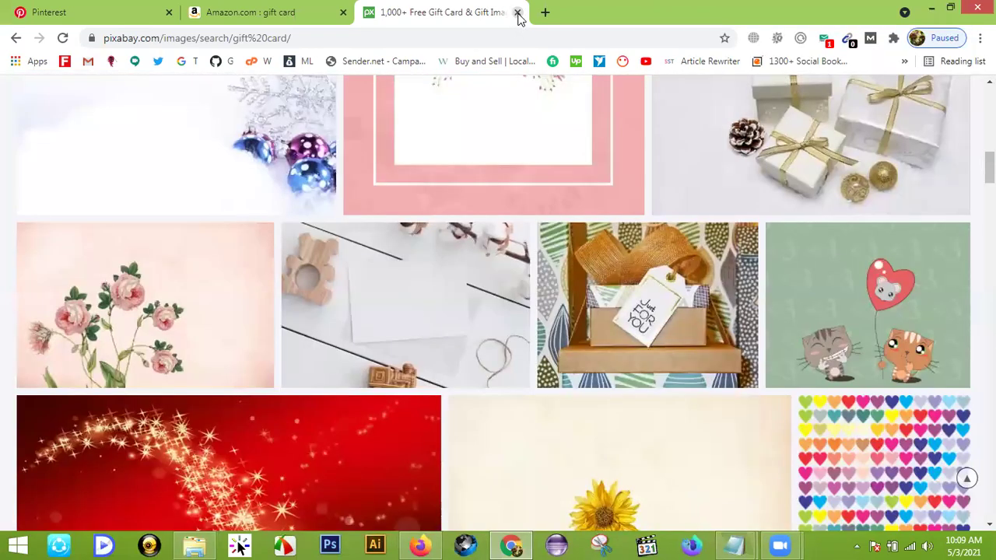
pyautogui.click(519, 12)
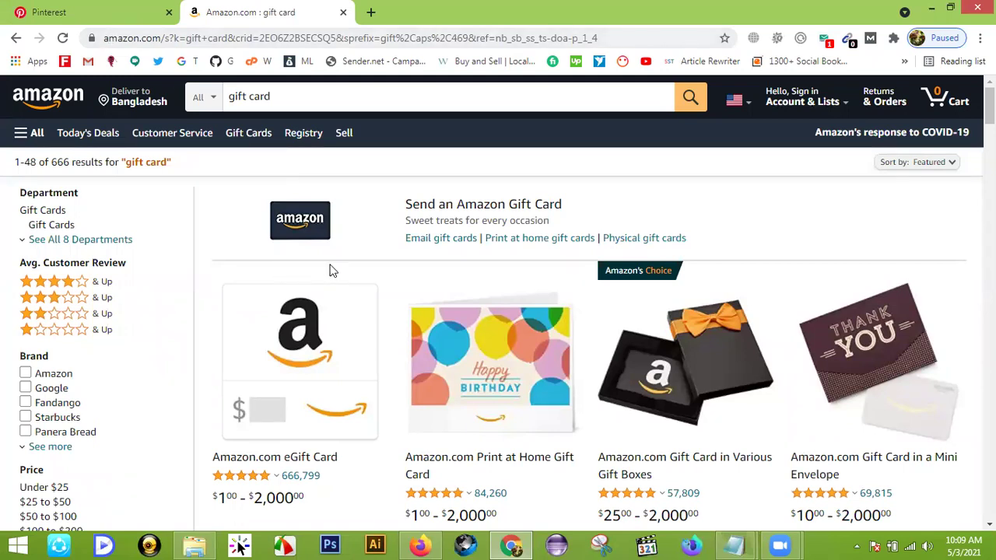
# - Turn SEOquake on for the Amazon gift card results page
pyautogui.scroll(-1, 536, 369)
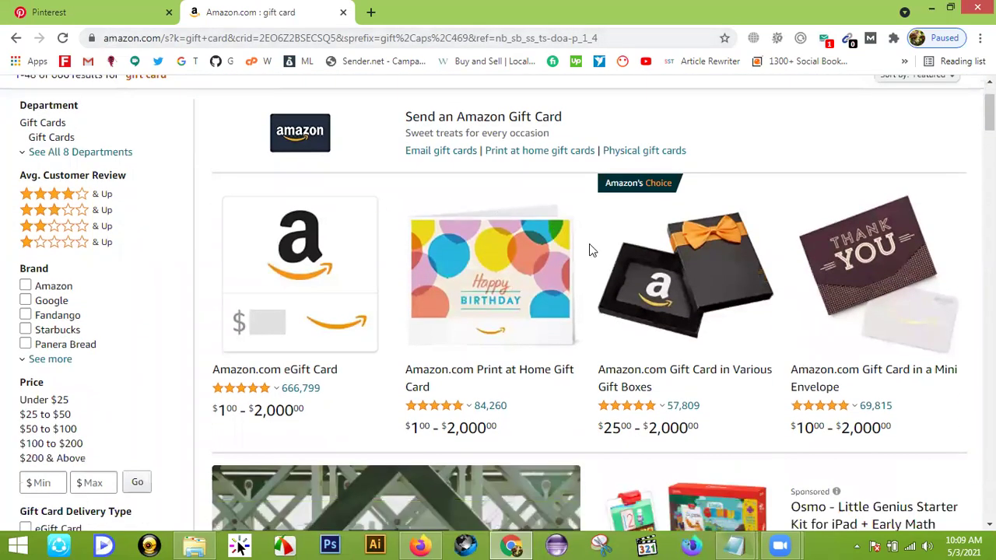
pyautogui.scroll(-2, 589, 244)
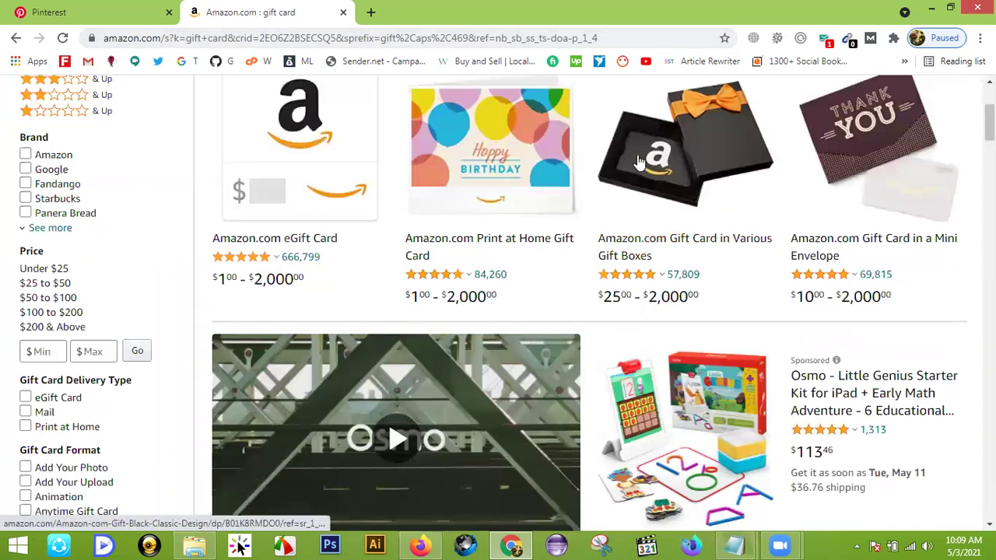
pyautogui.click(778, 38)
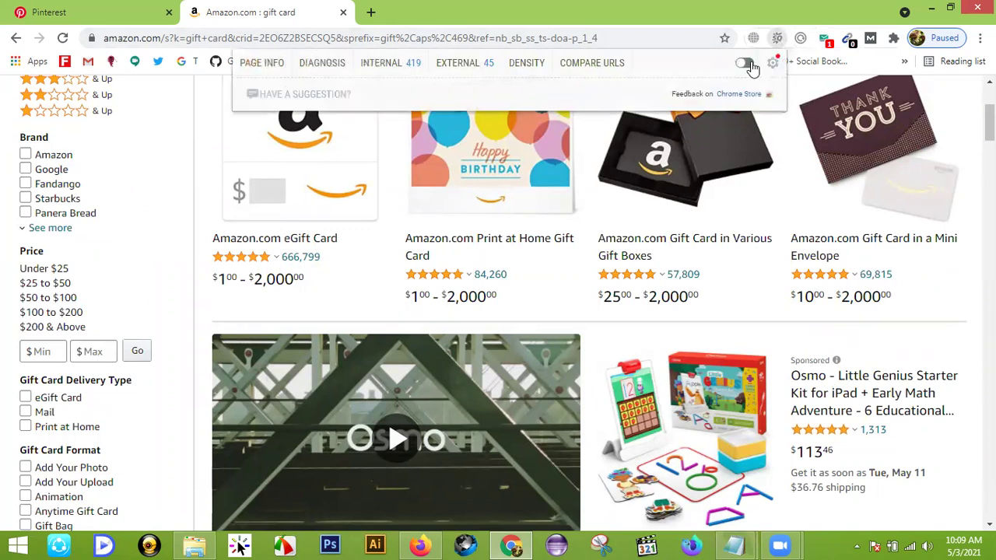
pyautogui.click(745, 64)
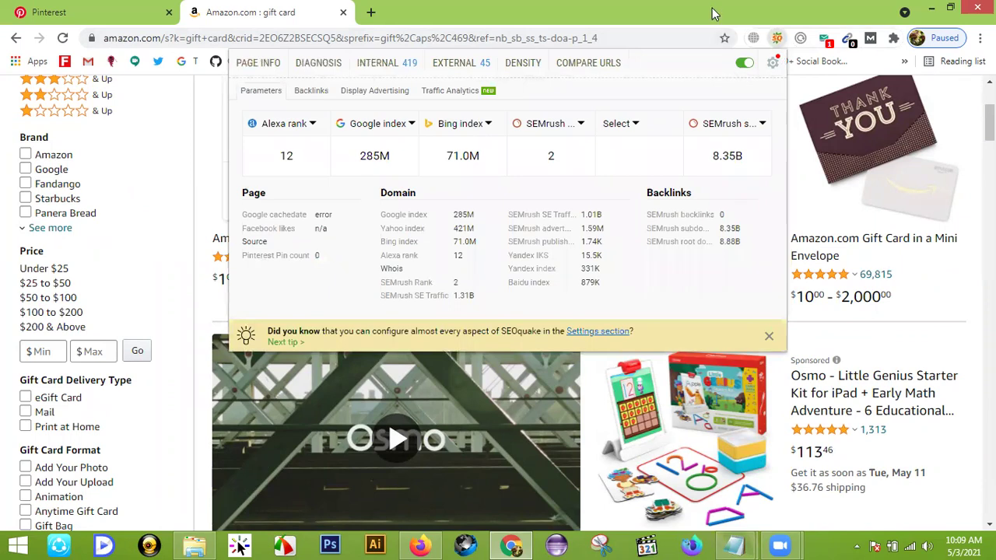
pyautogui.click(778, 39)
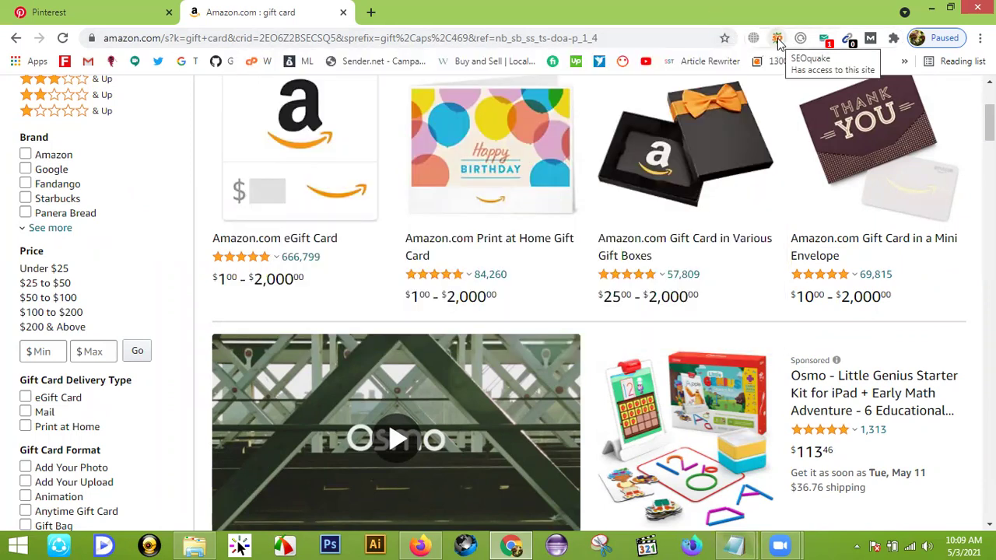
# - Open the Amazon.com Gift Card in Various Gift Boxes listing in its own tab
pyautogui.scroll(3, 521, 265)
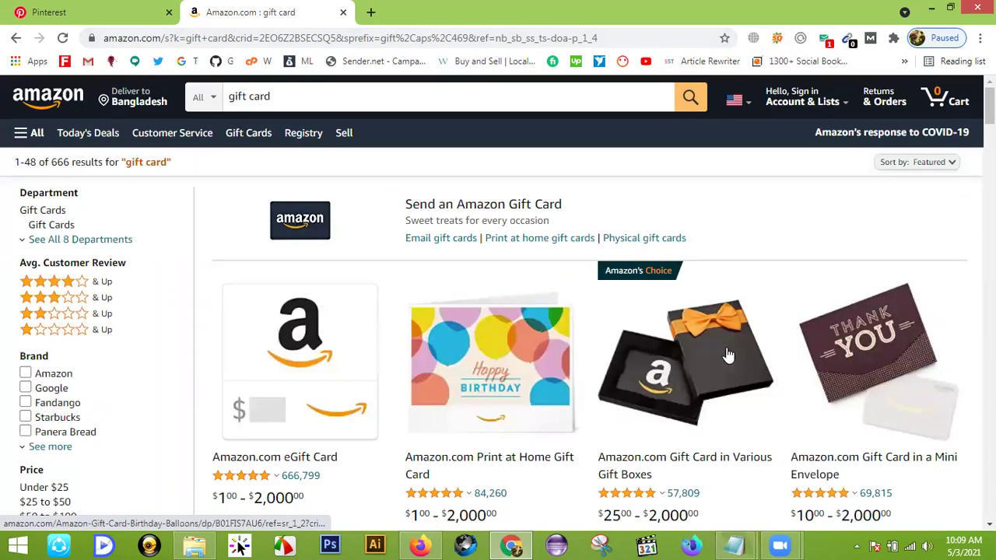
pyautogui.scroll(-1, 728, 355)
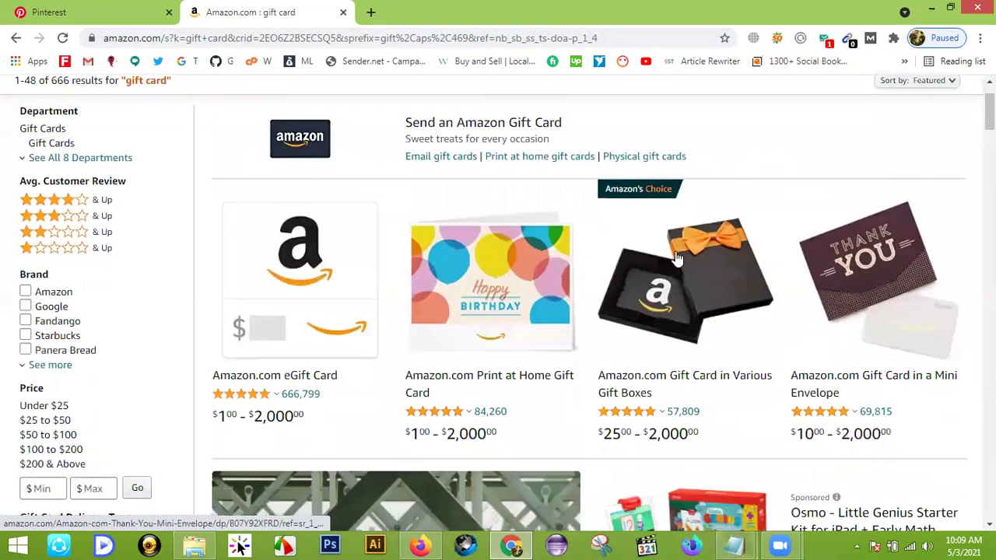
pyautogui.scroll(-1, 649, 249)
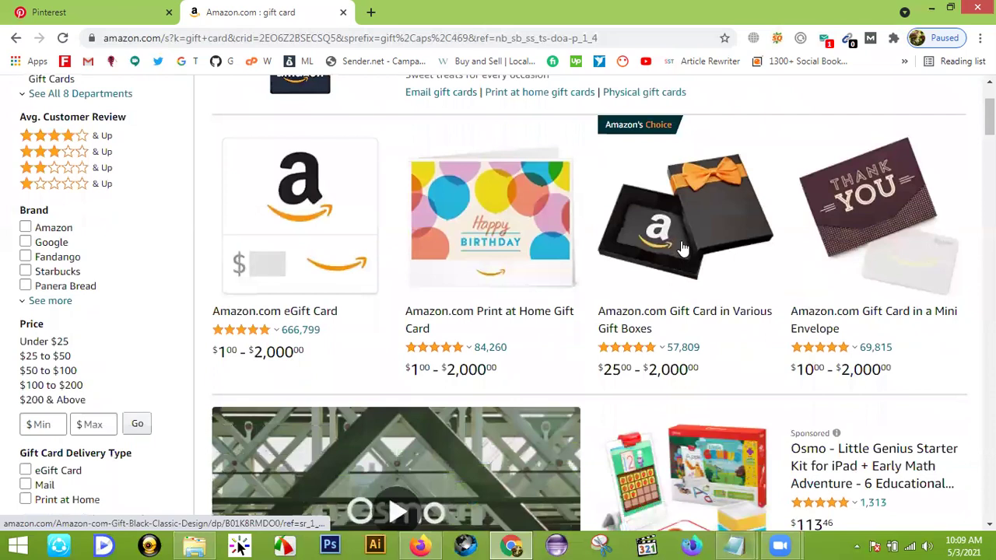
pyautogui.middleClick(677, 319)
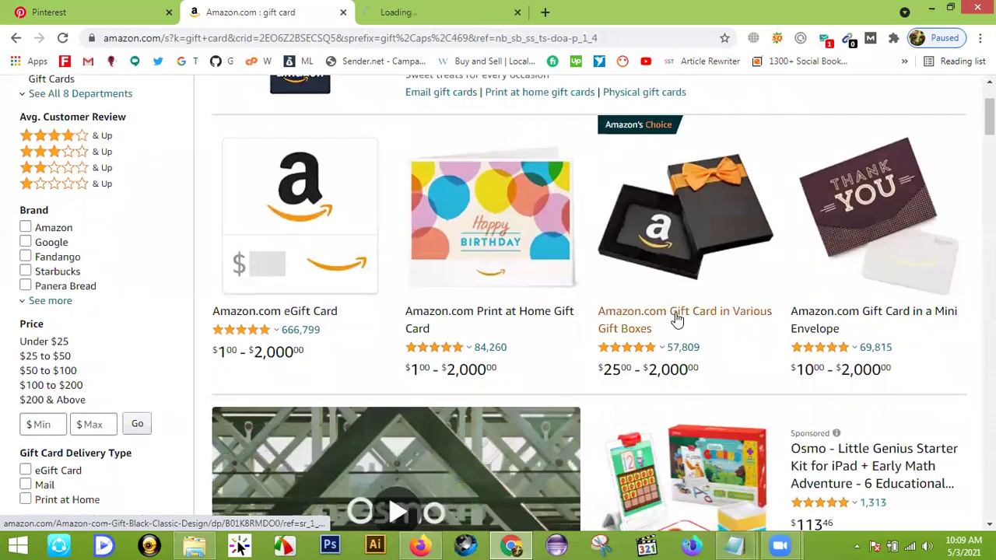
pyautogui.click(424, 14)
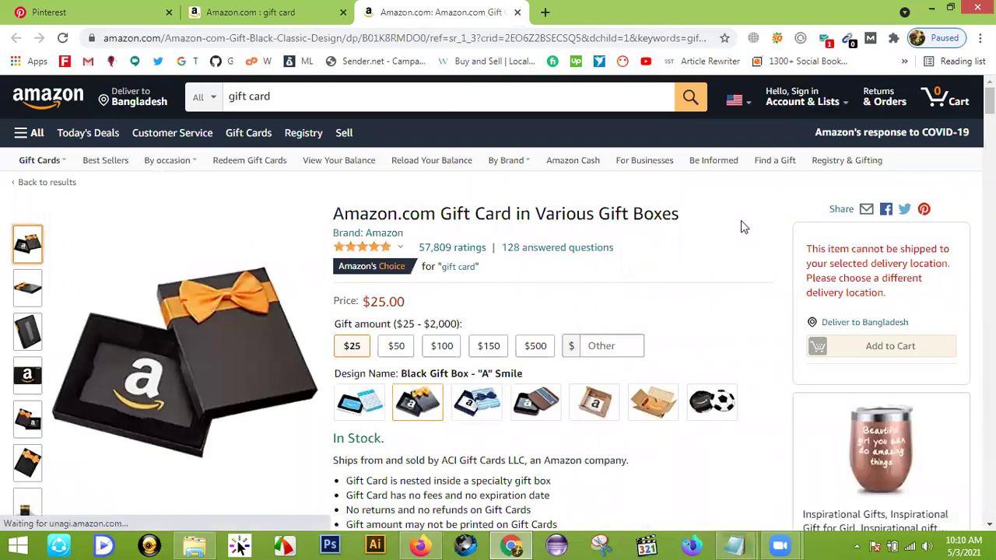
# - Open SEOquake's Page Info report for the gift-box gift card product page
pyautogui.moveTo(211, 371)
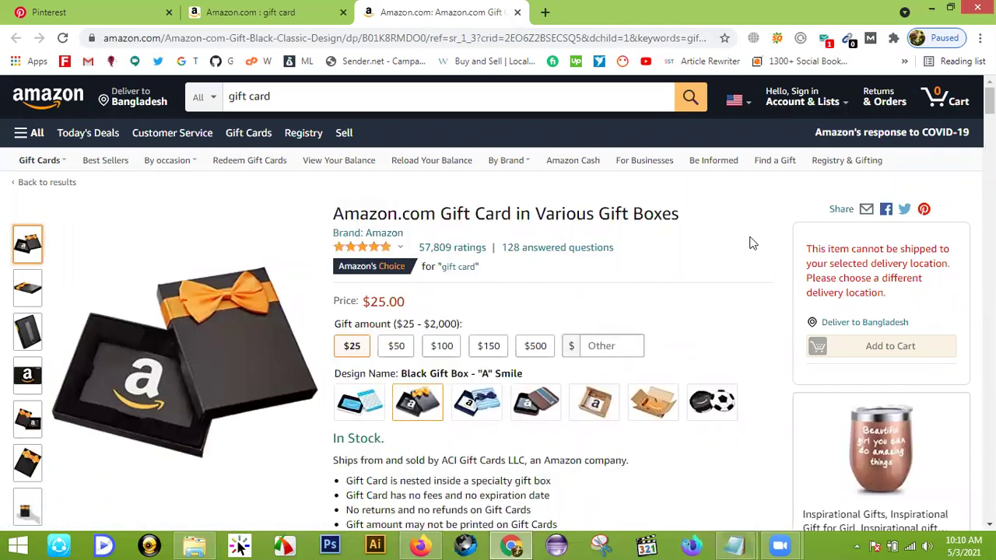
pyautogui.rightClick(742, 220)
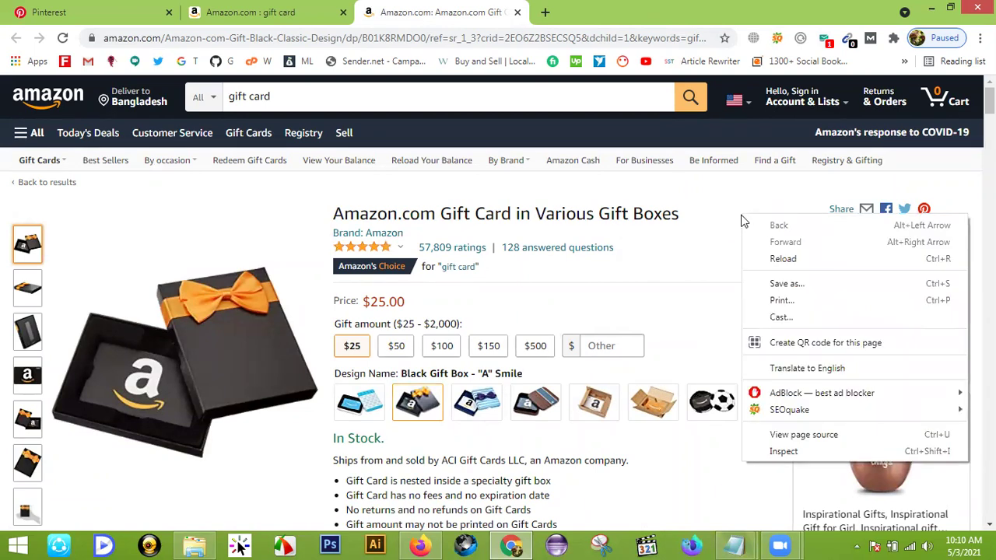
pyautogui.moveTo(787, 417)
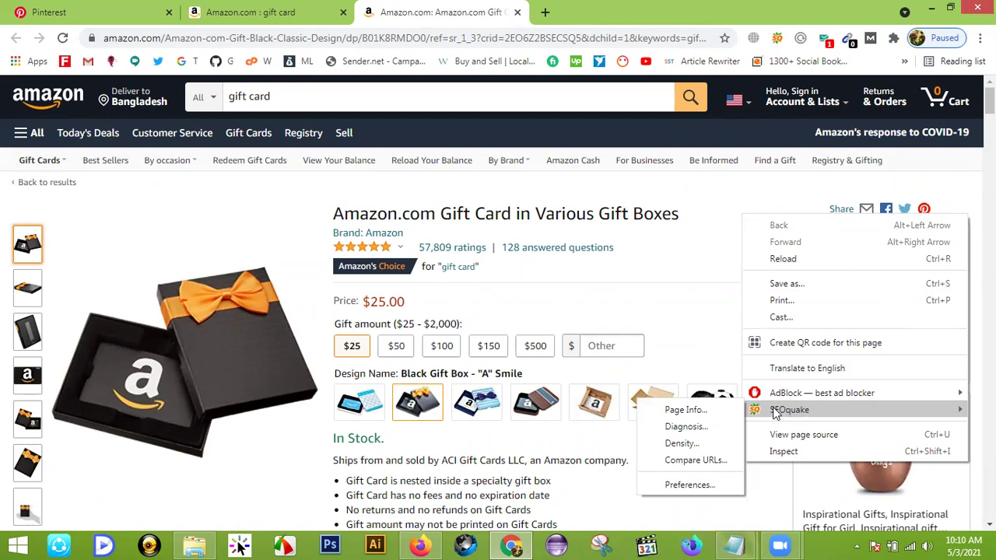
pyautogui.click(686, 410)
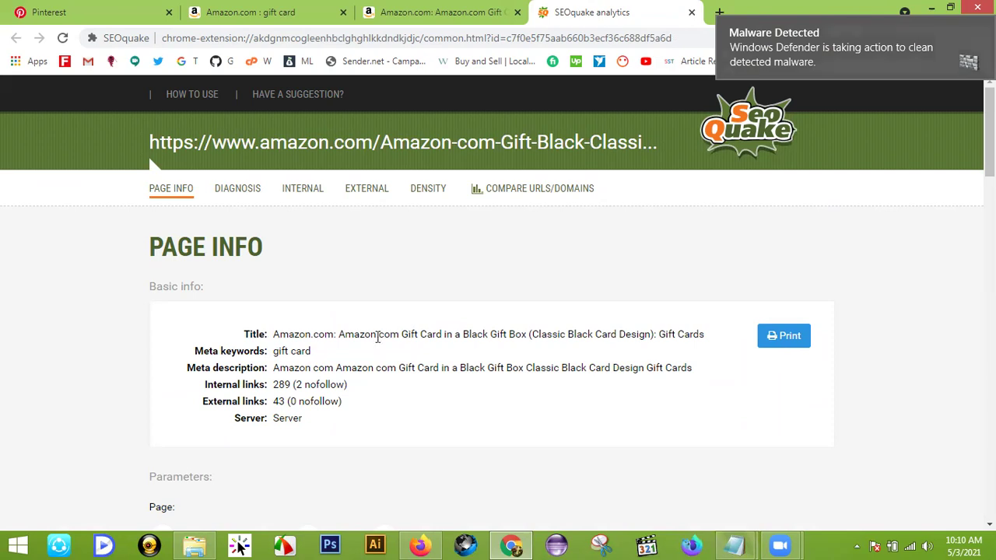
# - Select the Amazon product's full page title in SEOquake's report, then return to the Pinterest profile
pyautogui.moveTo(400, 337); pyautogui.dragTo(705, 333)
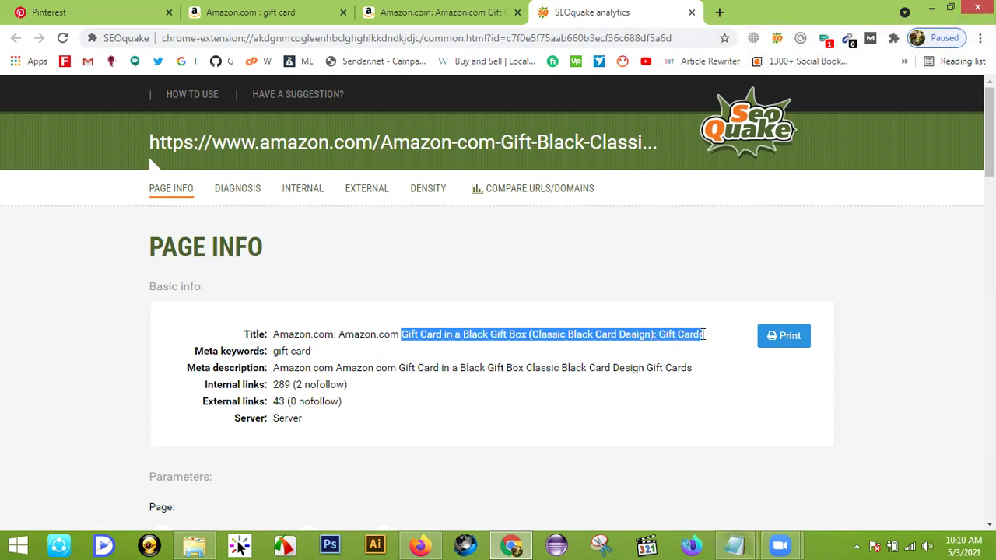
pyautogui.click(440, 336)
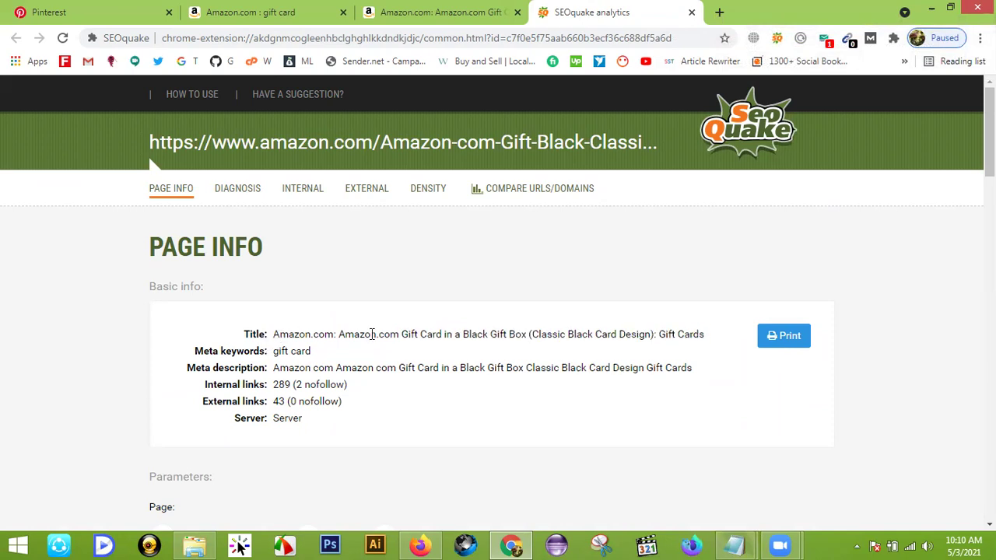
pyautogui.moveTo(312, 333); pyautogui.dragTo(707, 339)
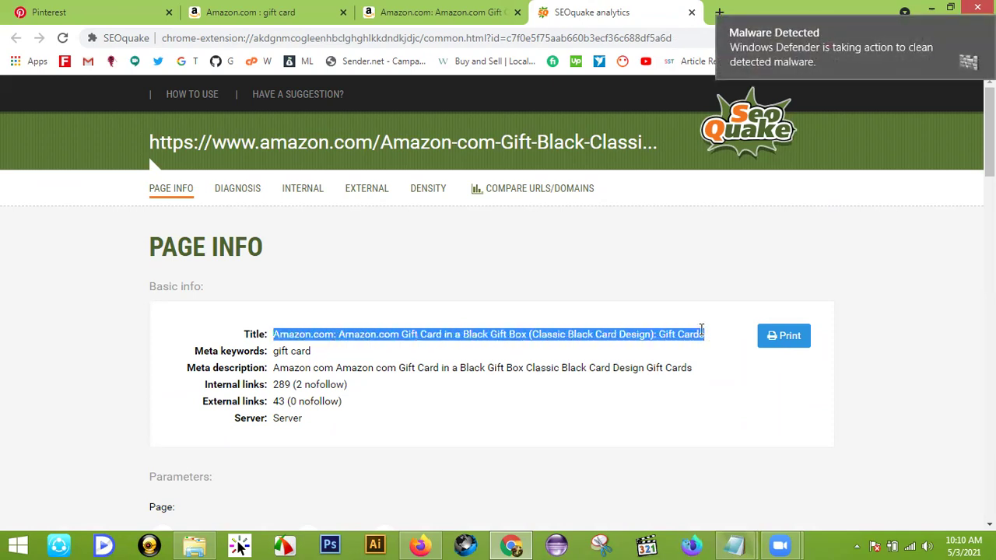
pyautogui.click(125, 12)
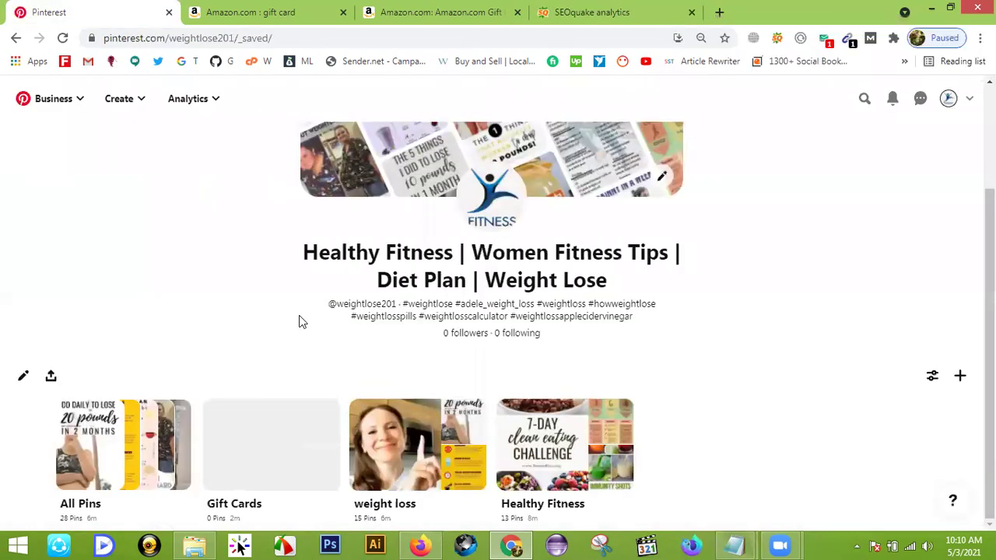
# - Choose Pin from the + Create menu above the boards to open the Pin builder
pyautogui.click(959, 378)
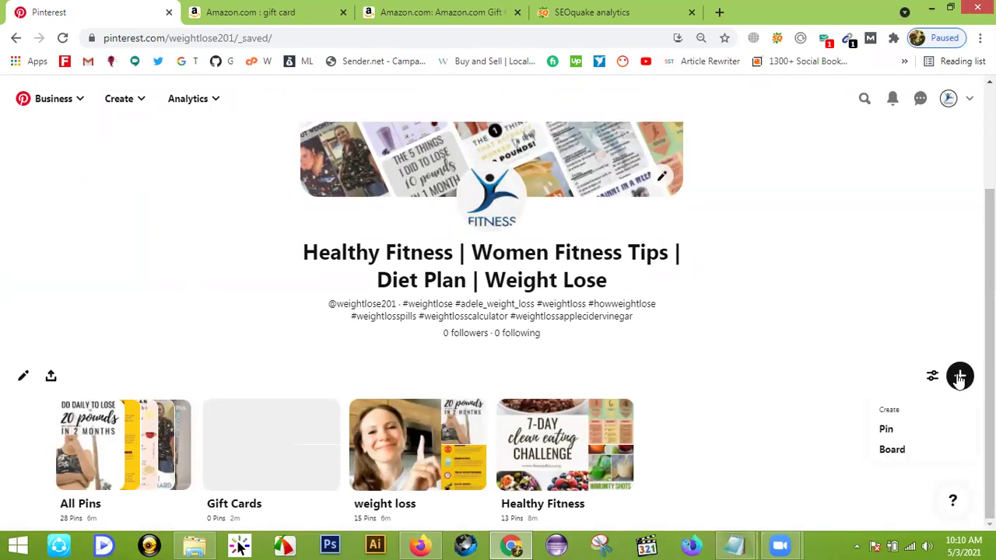
pyautogui.click(887, 432)
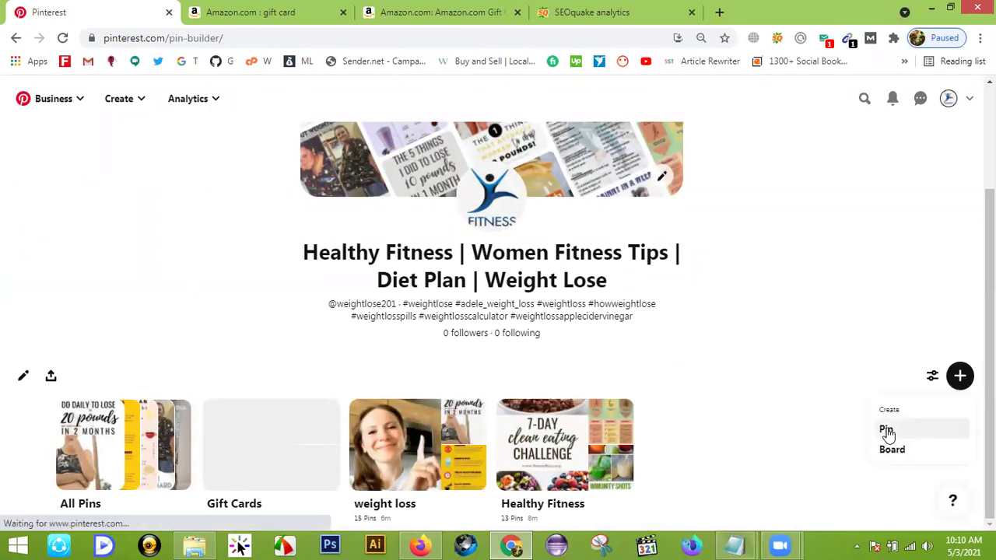
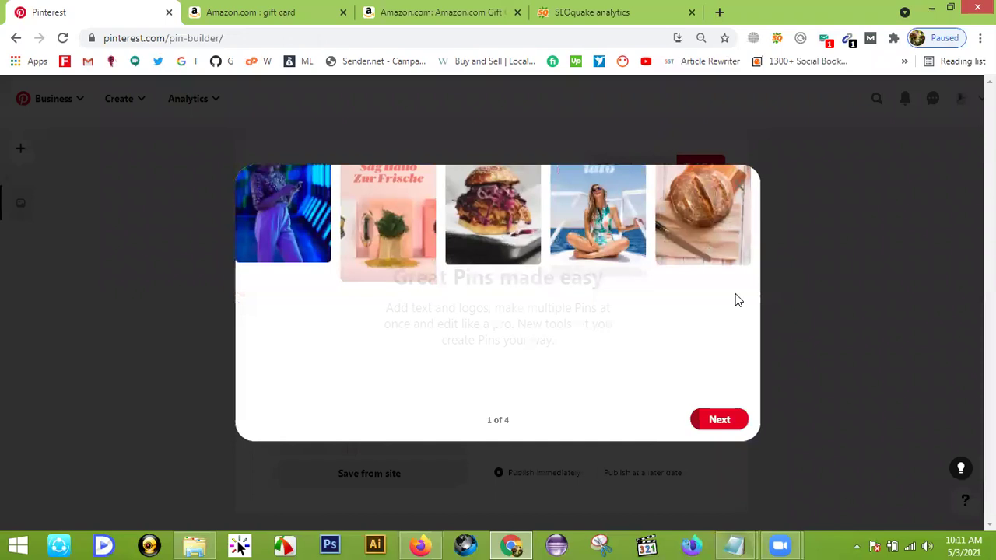
# - Dismiss the Pinterest pin builder's welcome introduction and guided tour
pyautogui.click(719, 421)
pyautogui.click(720, 420)
pyautogui.click(720, 421)
pyautogui.click(720, 418)
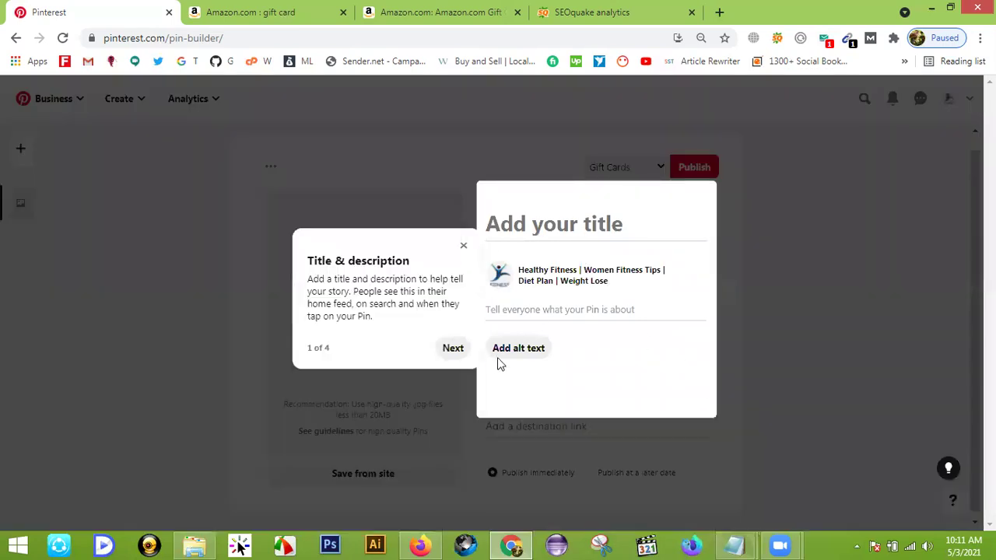
pyautogui.click(454, 348)
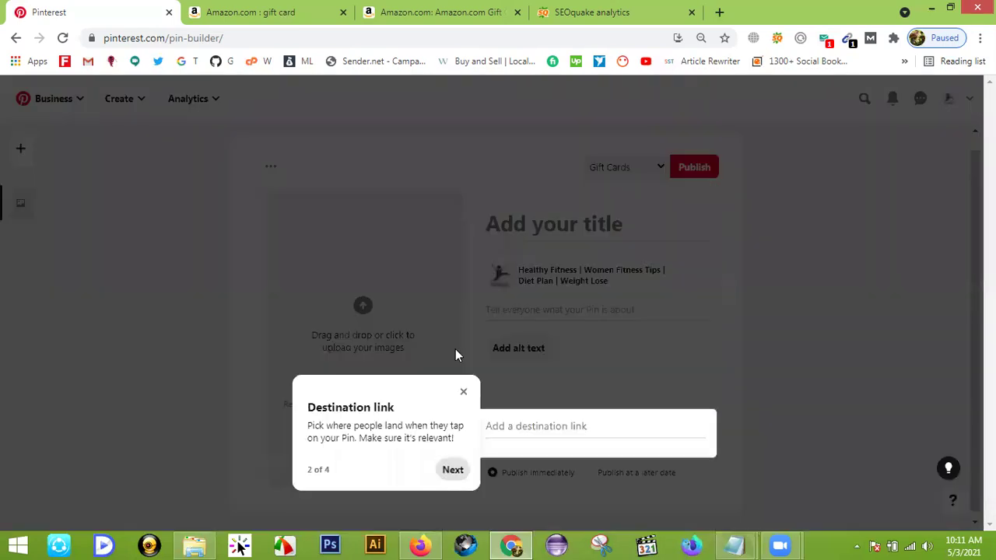
pyautogui.click(464, 395)
# - Paste the full Amazon gift card product title as the pin title, then view the Amazon product page
pyautogui.click(534, 223)
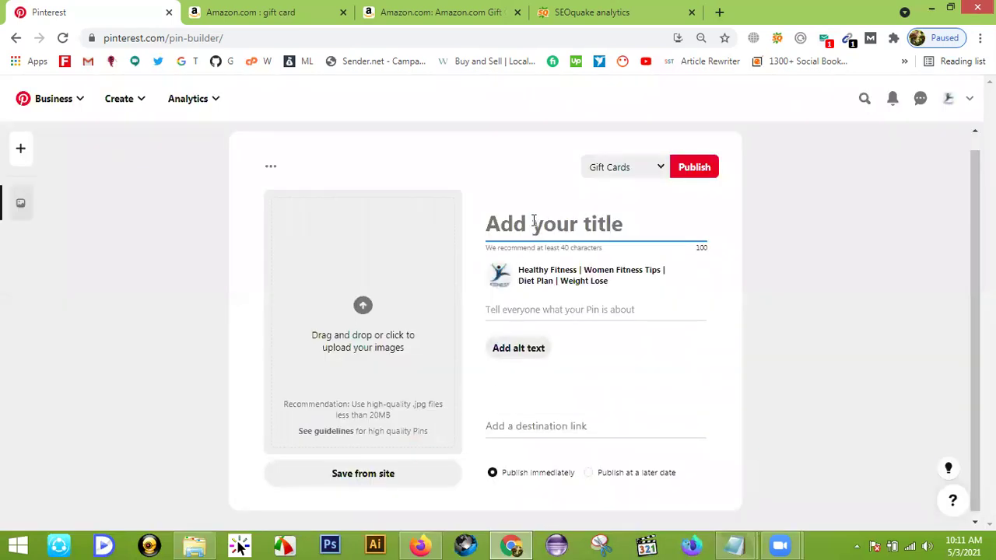
pyautogui.write('Amazon.com: Amazon.com Gift Card in a Black Gift Box (Classic Black Card Design): Gift Cards')
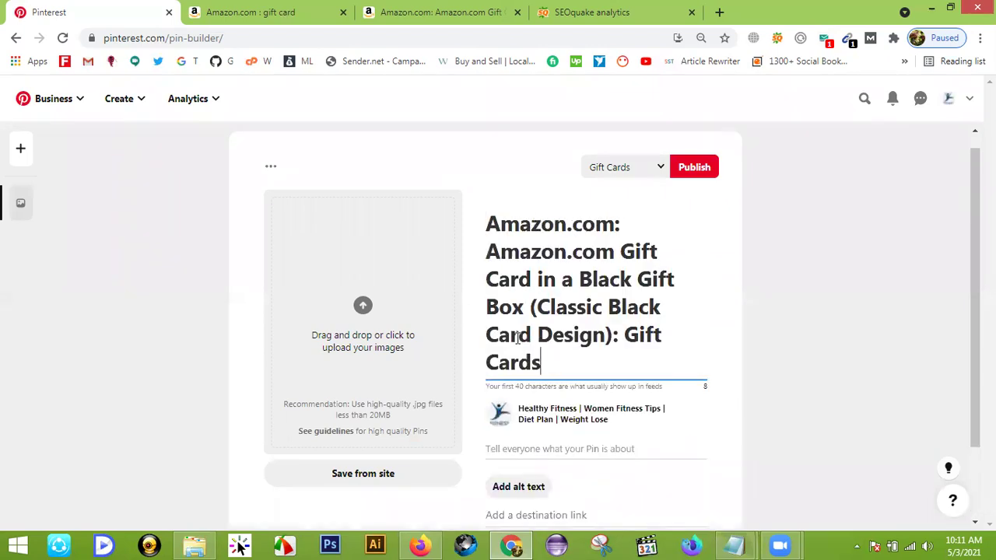
pyautogui.click(783, 322)
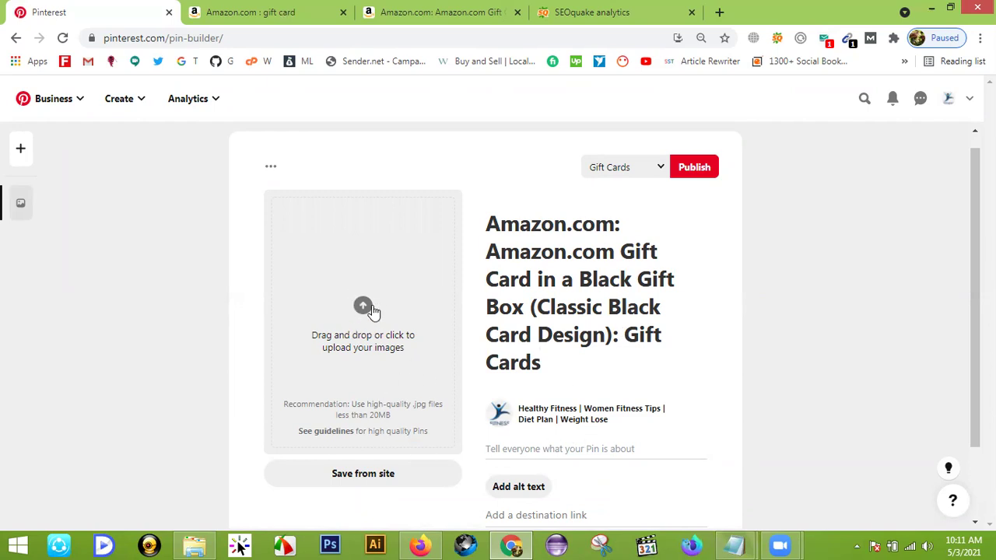
pyautogui.click(455, 15)
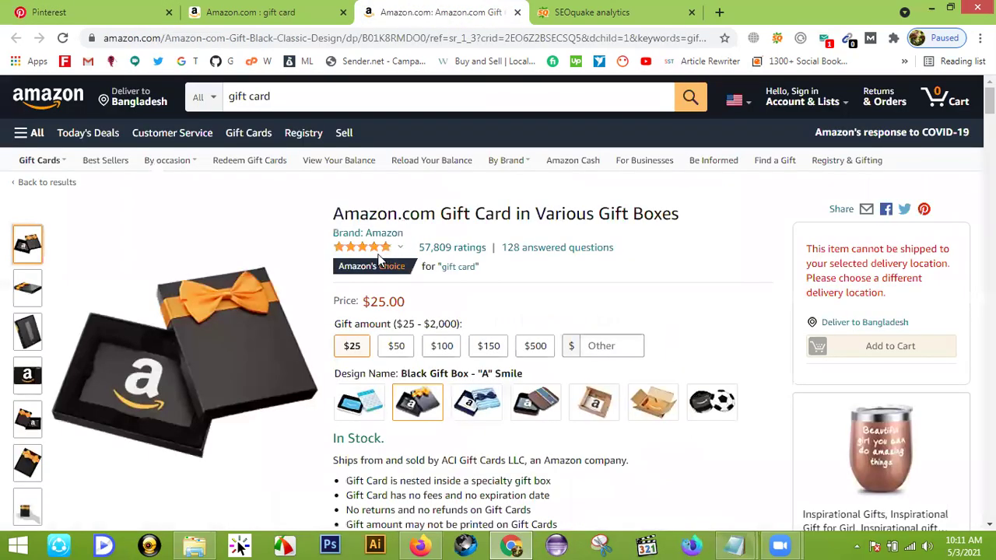
# - Snip the black gift box product photo and save it as Gd.JPG on the Desktop
pyautogui.moveTo(234, 385)
pyautogui.moveTo(257, 303)
pyautogui.moveTo(231, 351)
pyautogui.click(597, 545)
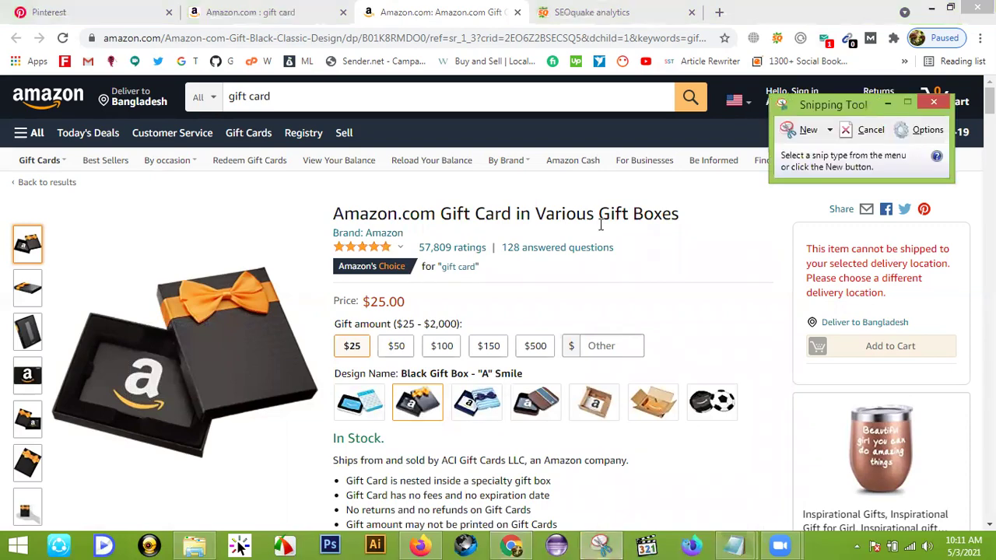
pyautogui.click(809, 132)
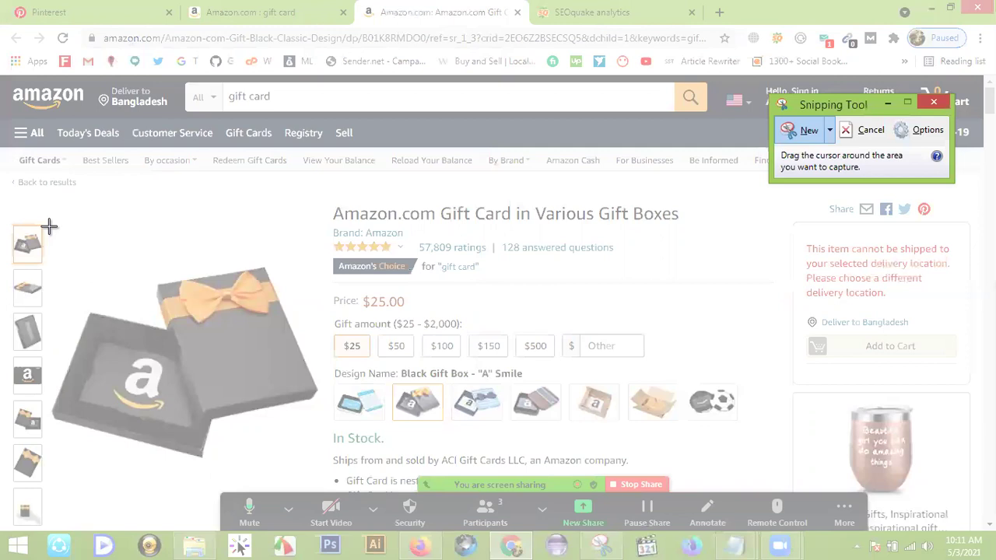
pyautogui.moveTo(49, 226); pyautogui.dragTo(323, 472)
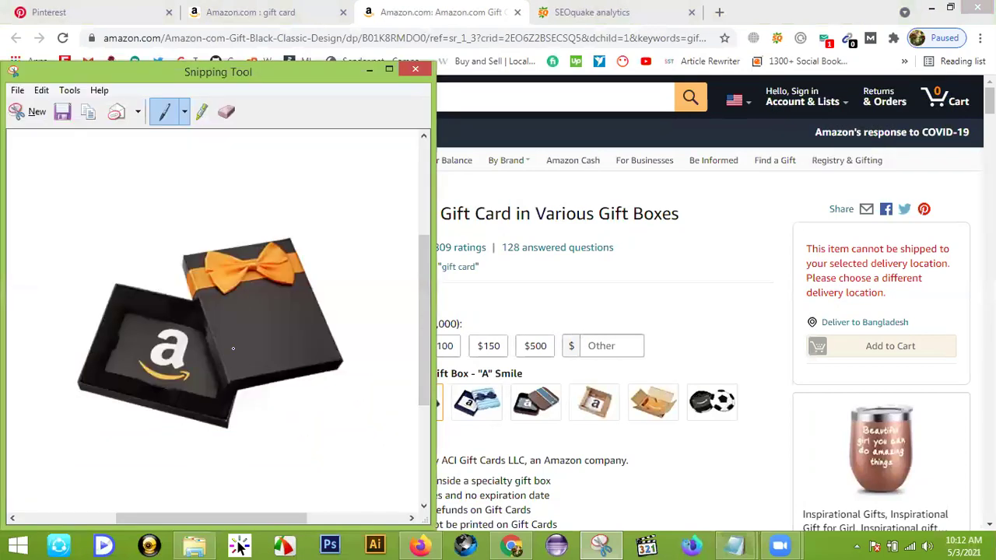
pyautogui.click(62, 113)
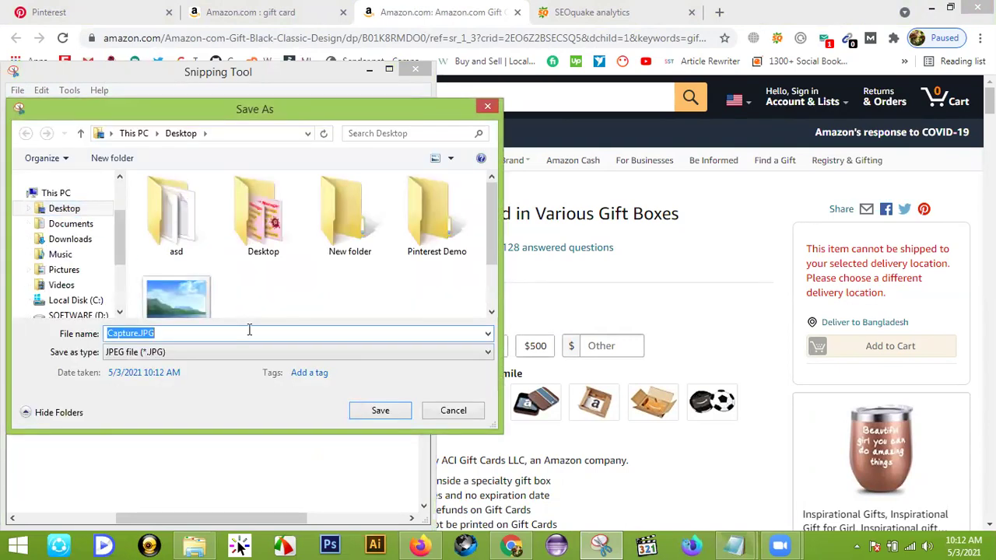
pyautogui.write('G')
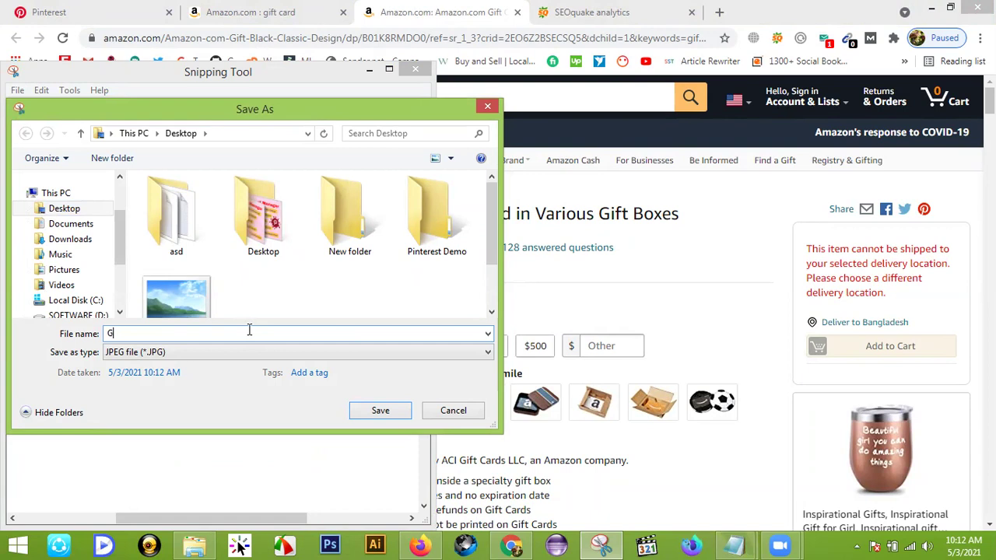
pyautogui.write('d')
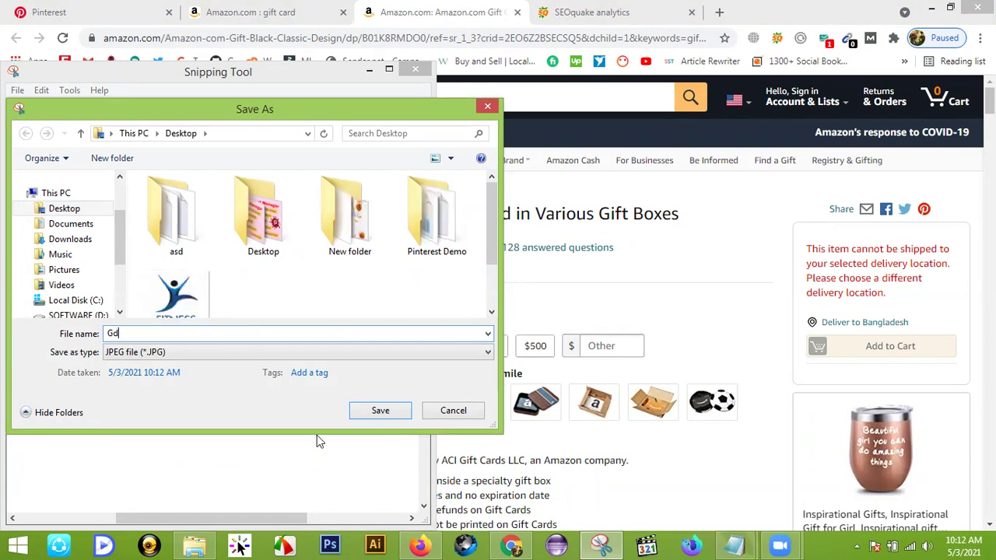
pyautogui.click(372, 410)
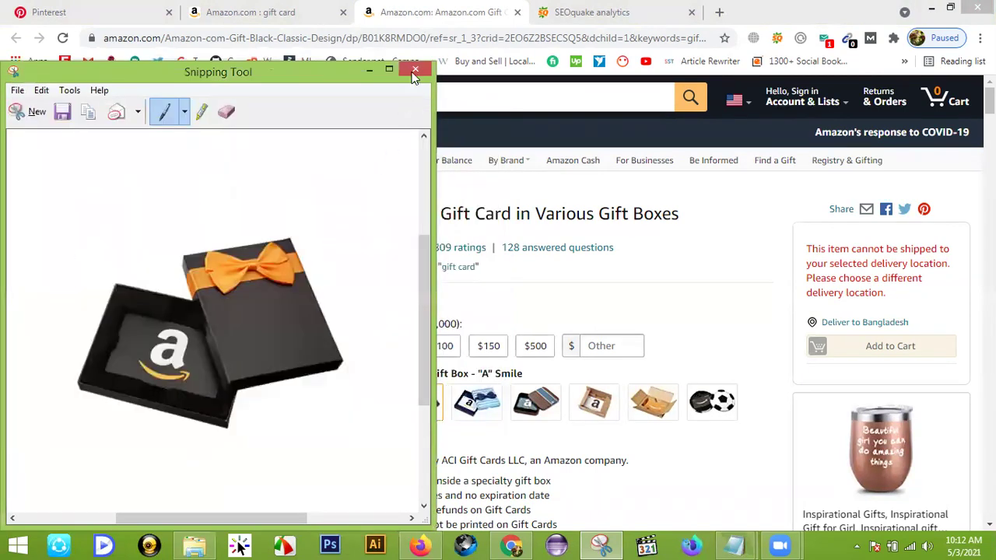
pyautogui.click(415, 70)
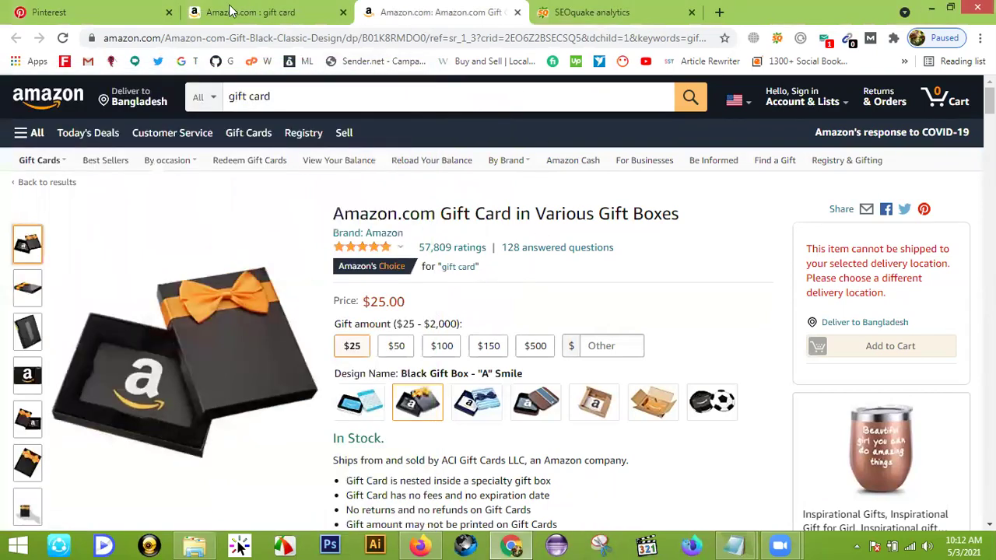
pyautogui.click(231, 10)
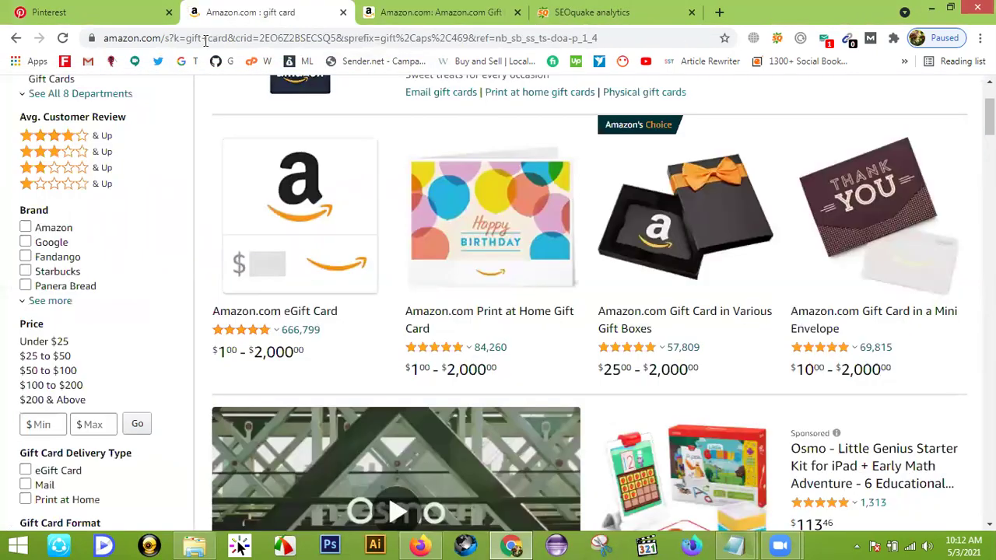
# - Upload Gd.JPG as the Pinterest pin image, then delete it so the image slot is empty
pyautogui.click(90, 15)
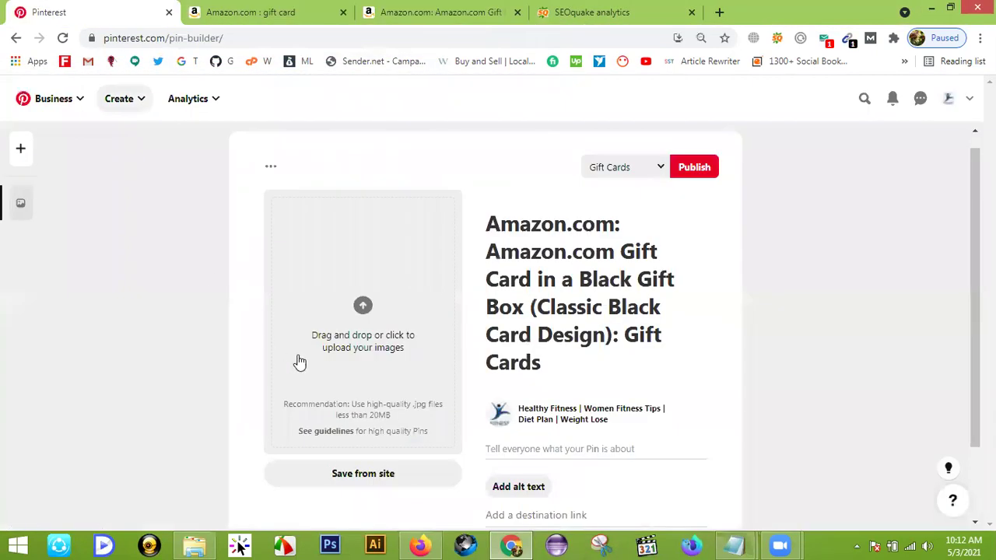
pyautogui.click(363, 310)
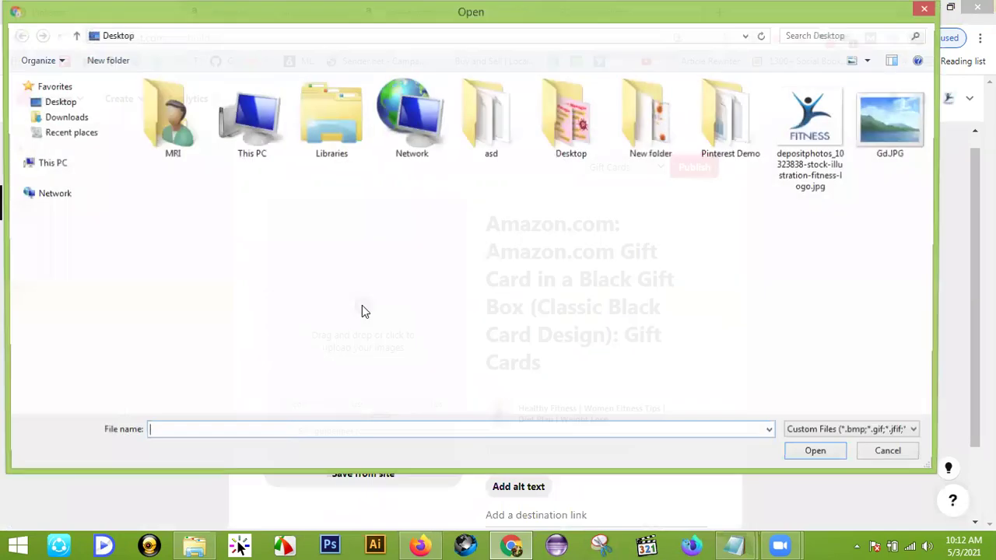
pyautogui.click(887, 125)
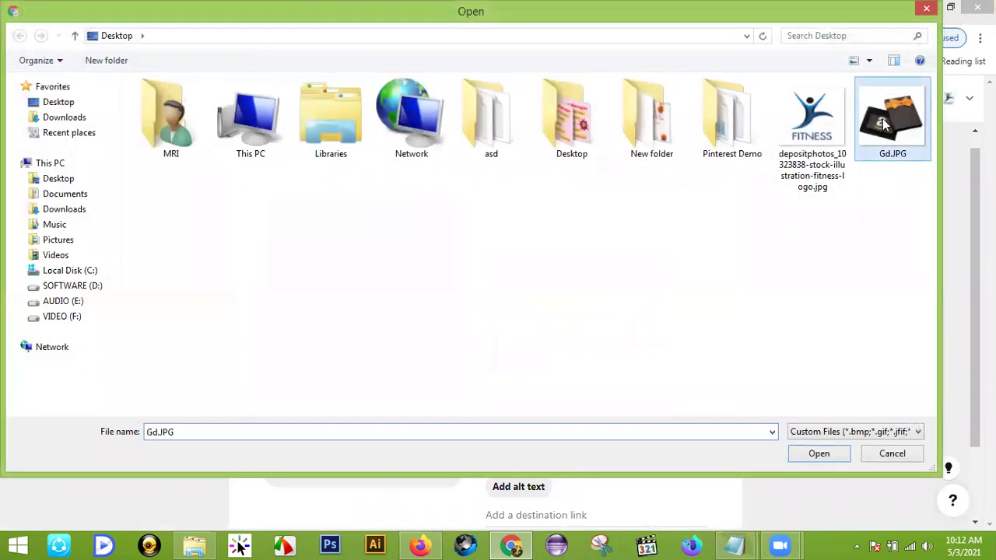
pyautogui.click(819, 453)
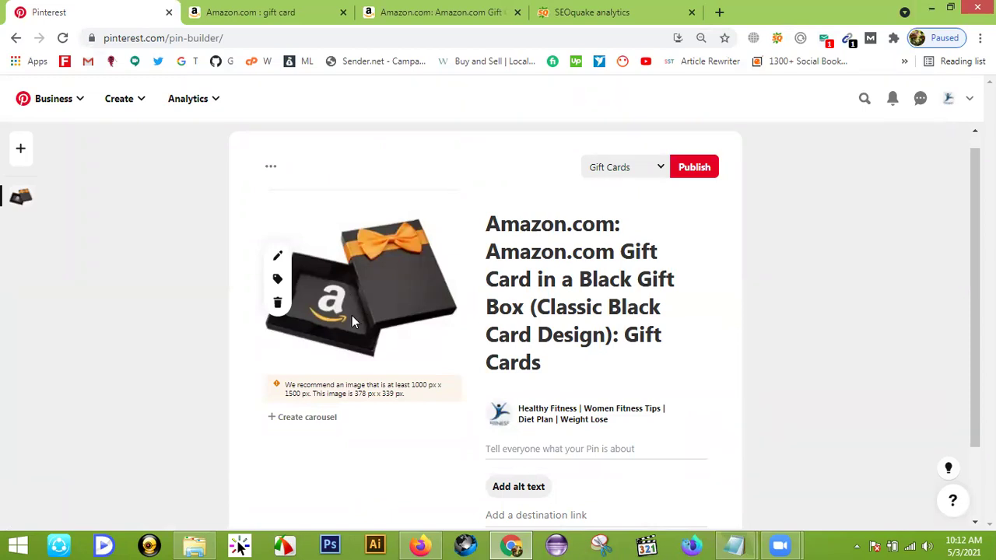
pyautogui.scroll(-1, 352, 315)
pyautogui.scroll(2, 352, 318)
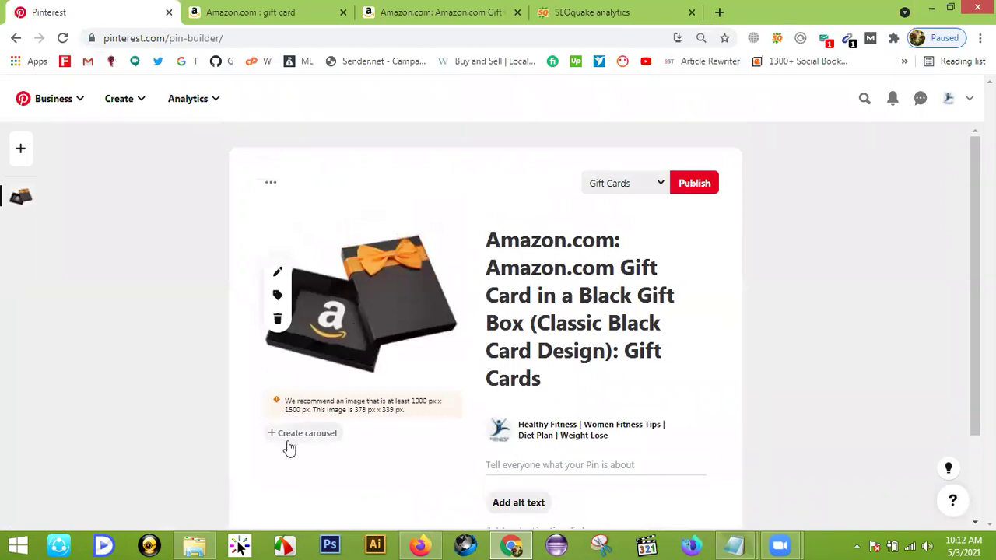
pyautogui.click(277, 320)
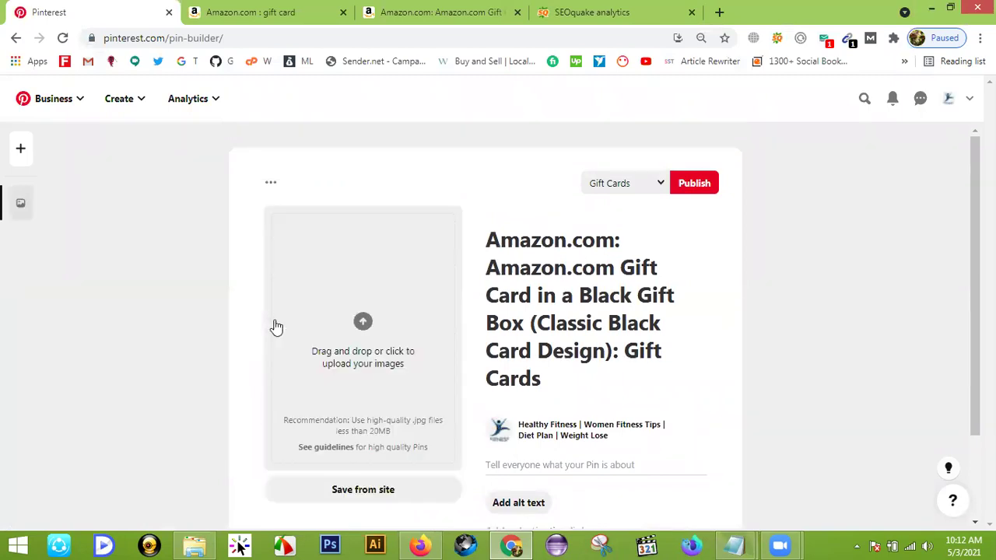
pyautogui.click(428, 11)
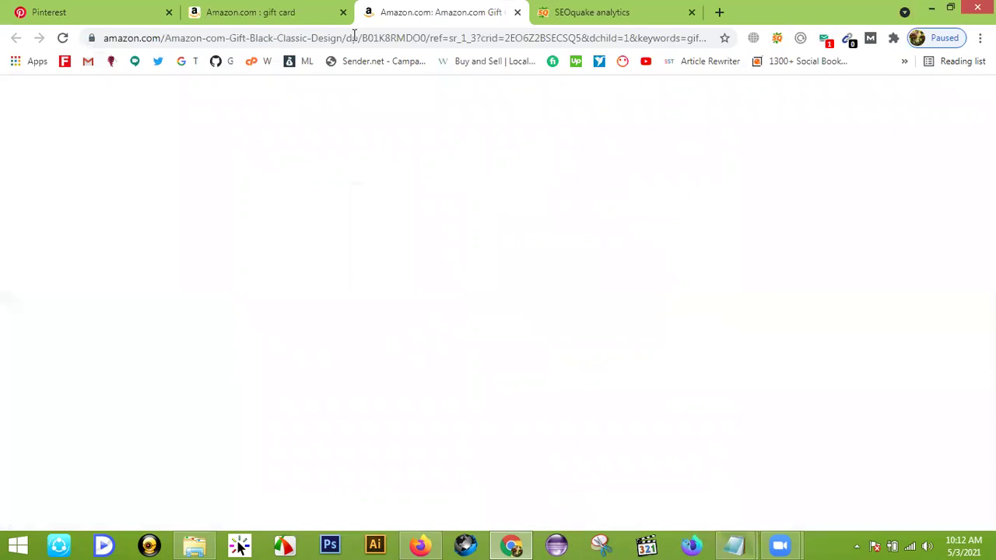
pyautogui.click(348, 43)
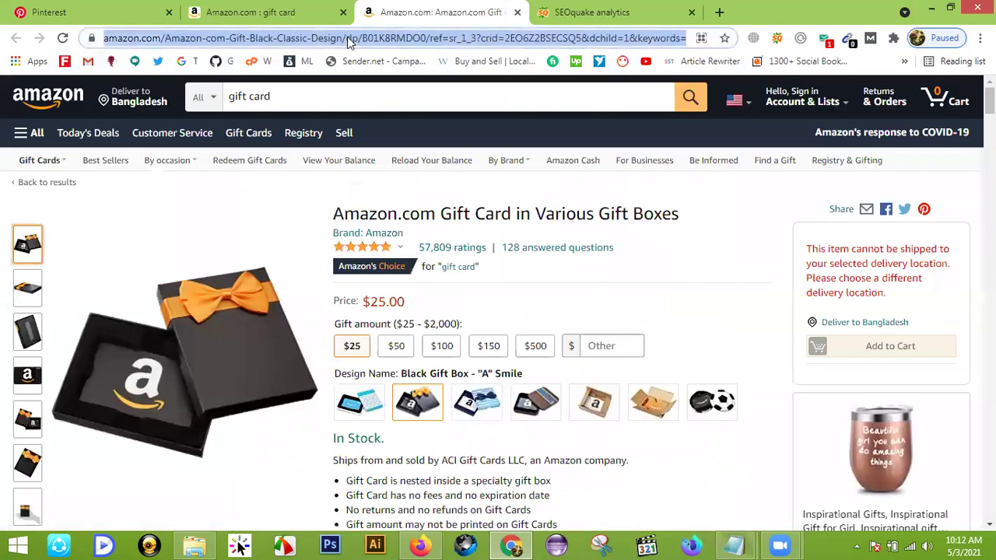
pyautogui.click(94, 7)
pyautogui.scroll(-2, 311, 365)
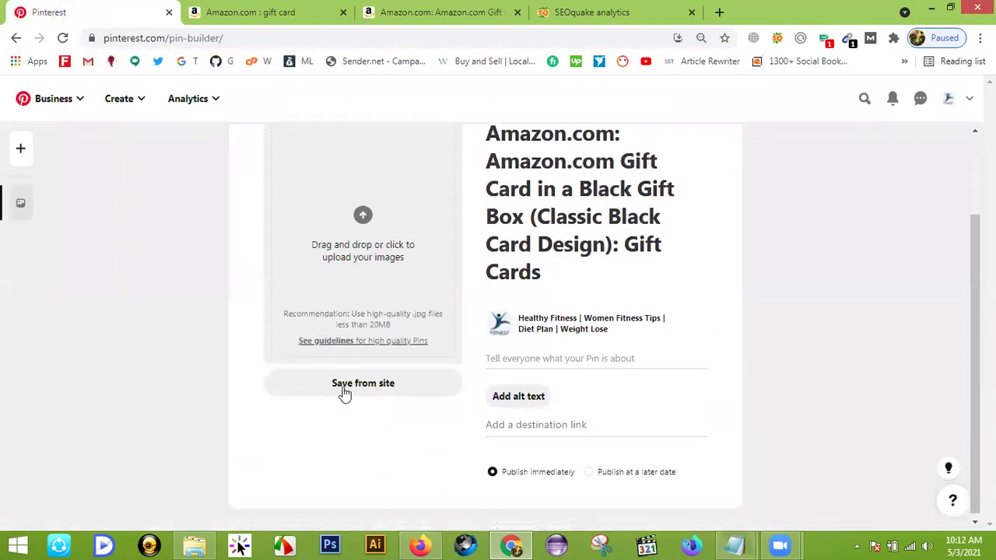
pyautogui.click(360, 383)
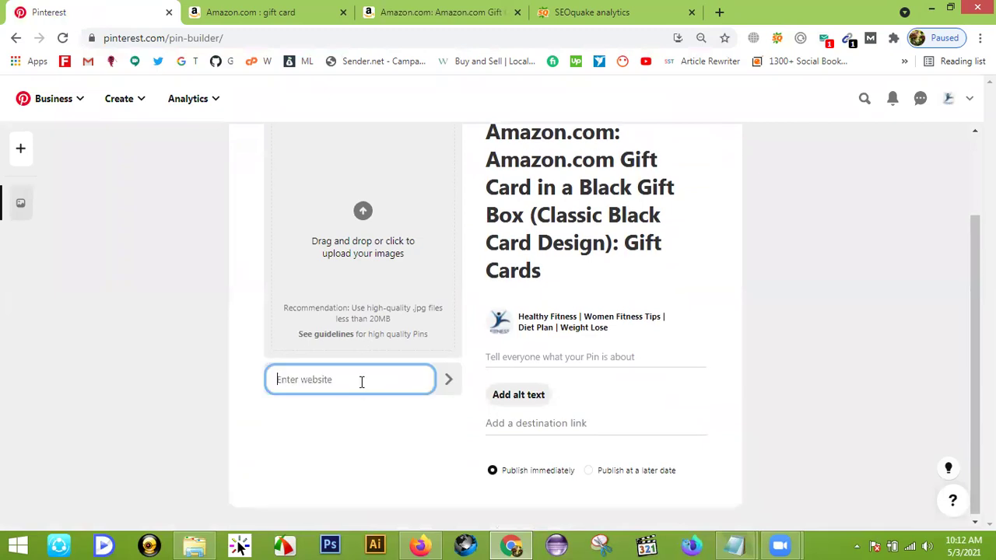
pyautogui.hotkey('ctrl', 'v')
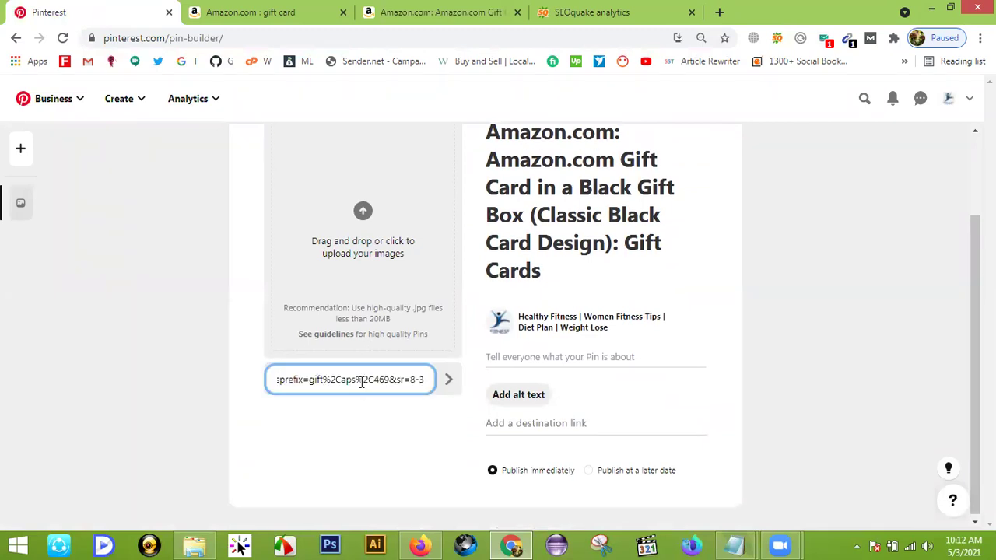
pyautogui.click(449, 381)
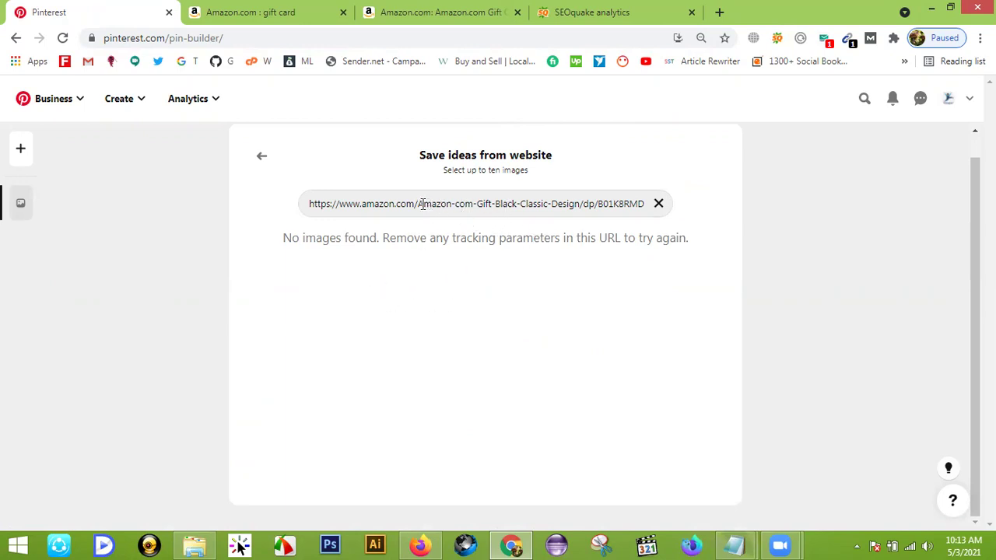
pyautogui.click(658, 204)
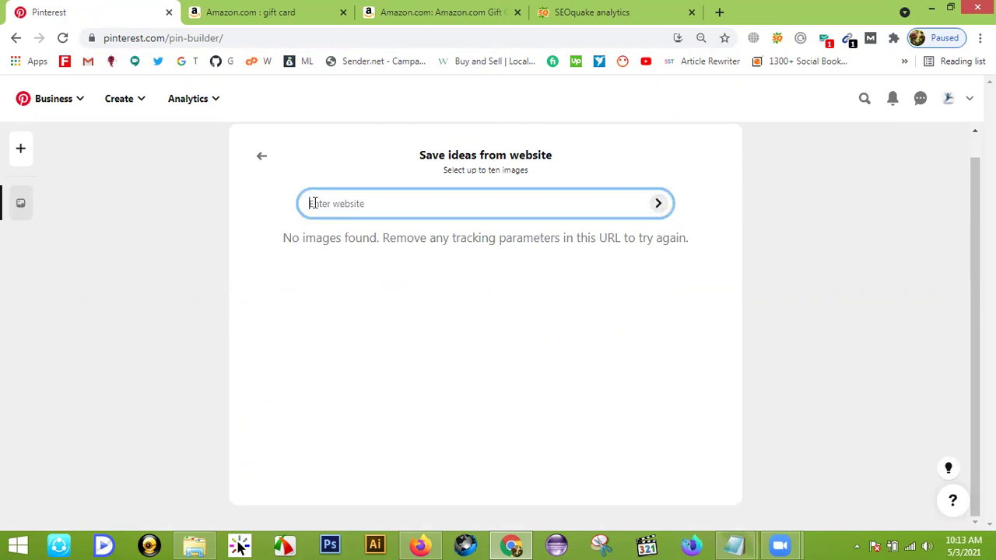
pyautogui.click(263, 159)
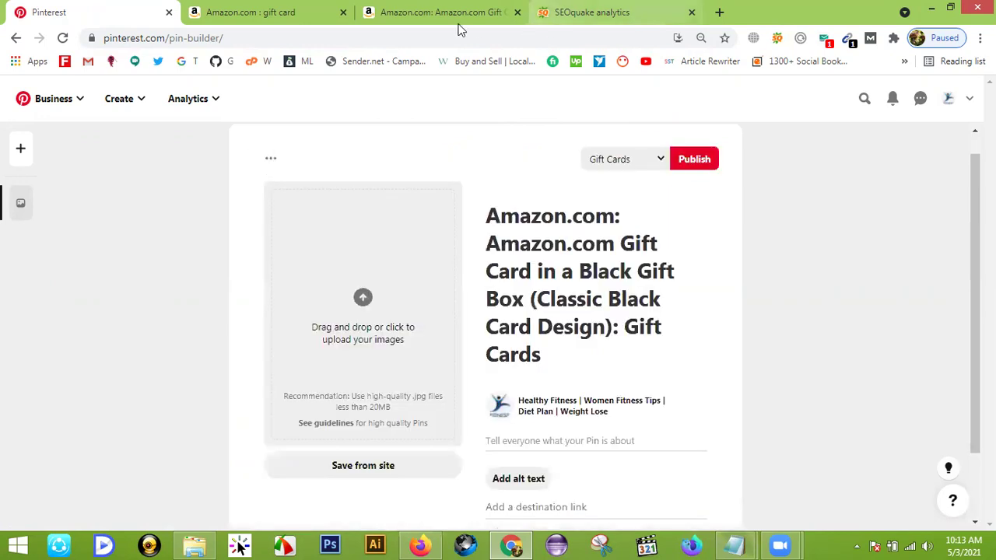
# - Re-upload Gd.JPG as the pin image, then view the Amazon gift card product page
pyautogui.click(446, 12)
pyautogui.click(127, 10)
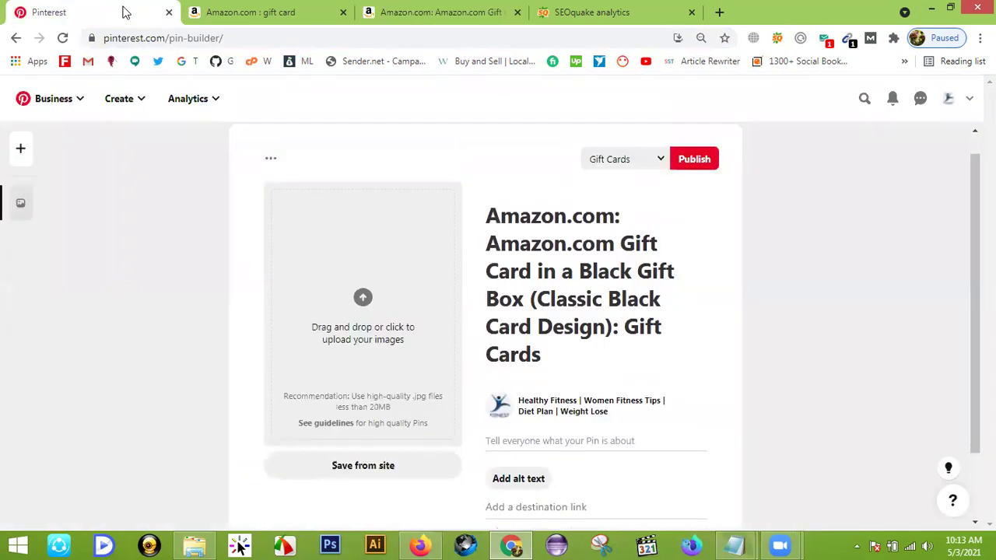
pyautogui.click(367, 300)
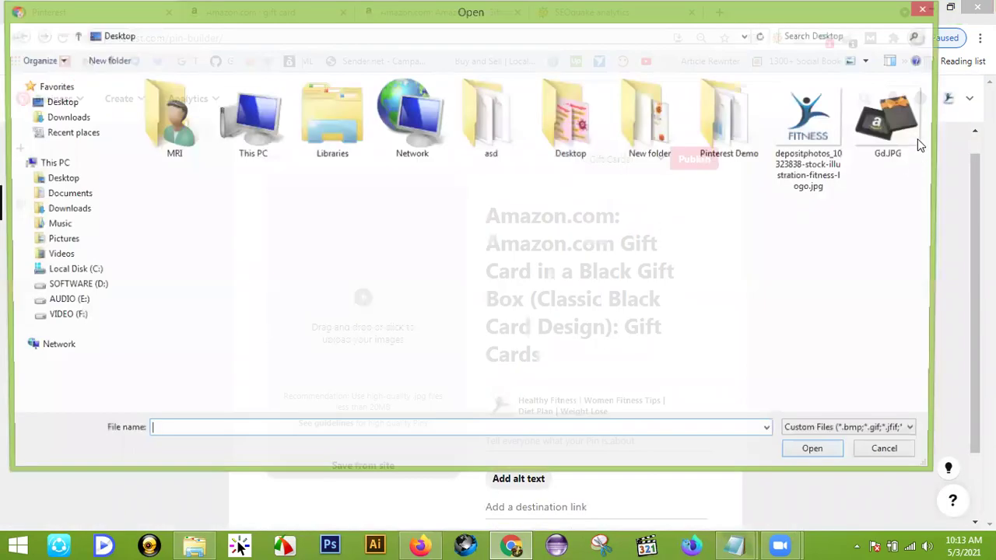
pyautogui.click(896, 128)
pyautogui.click(828, 453)
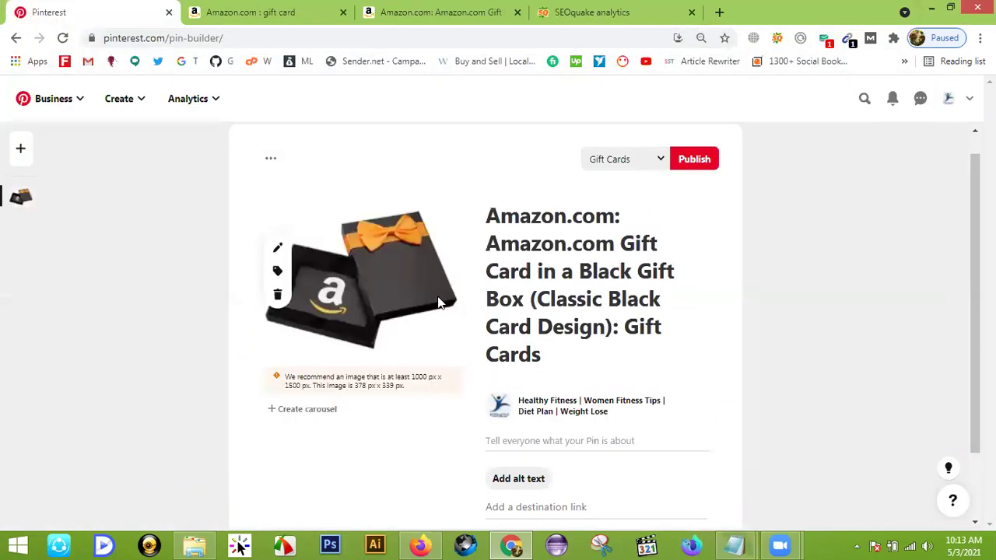
pyautogui.scroll(-2, 631, 265)
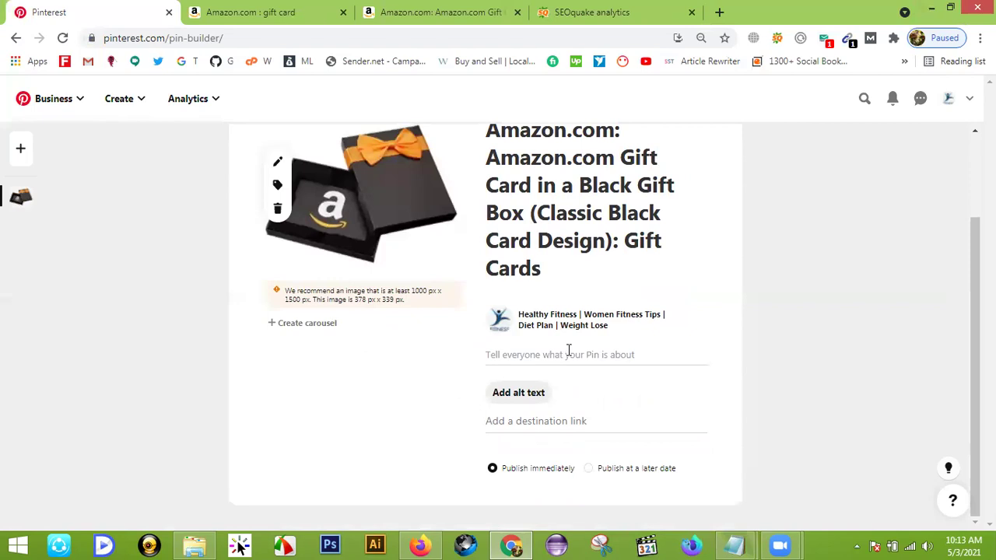
pyautogui.click(456, 14)
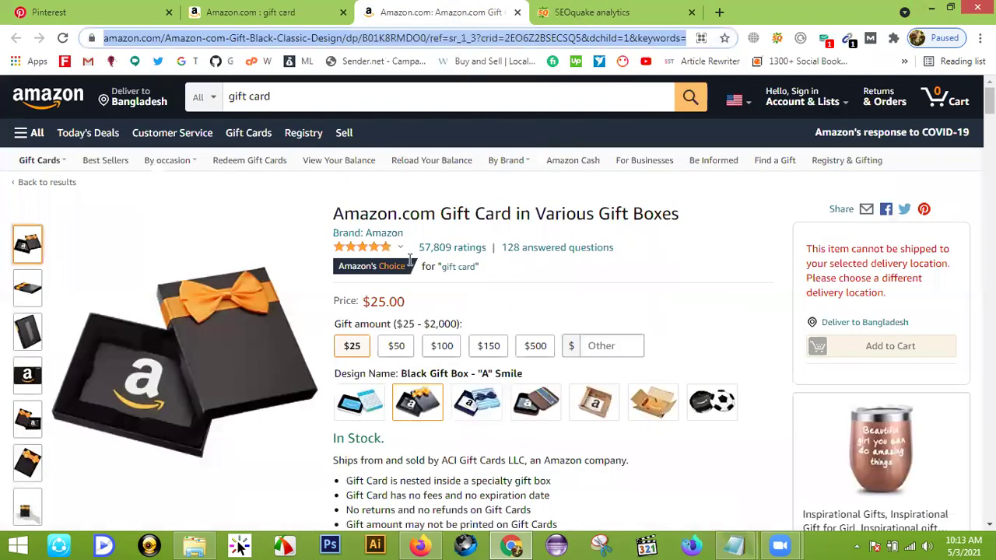
# - Expand the Amazon product features and copy the meta description from SEOquake's page info report
pyautogui.scroll(-3, 418, 326)
pyautogui.click(374, 375)
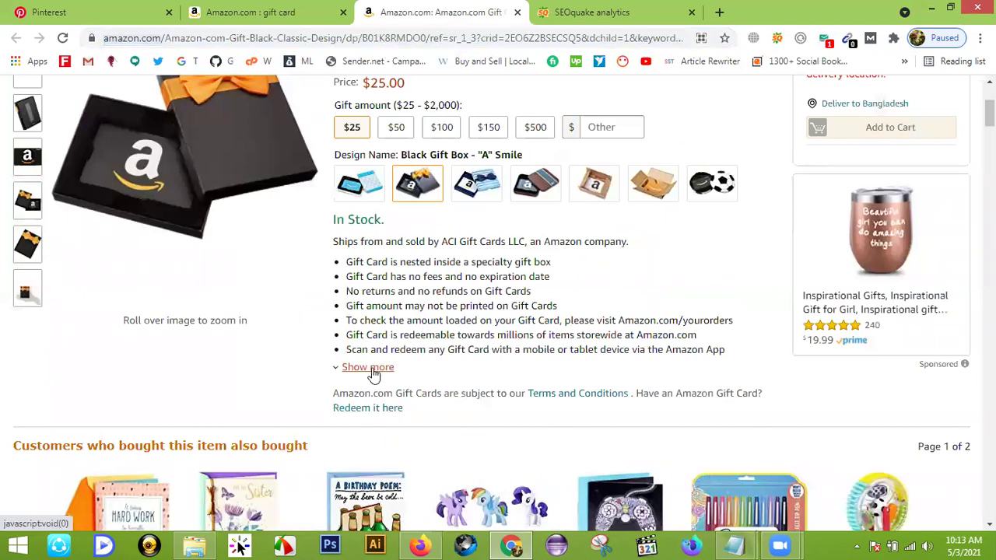
pyautogui.click(374, 374)
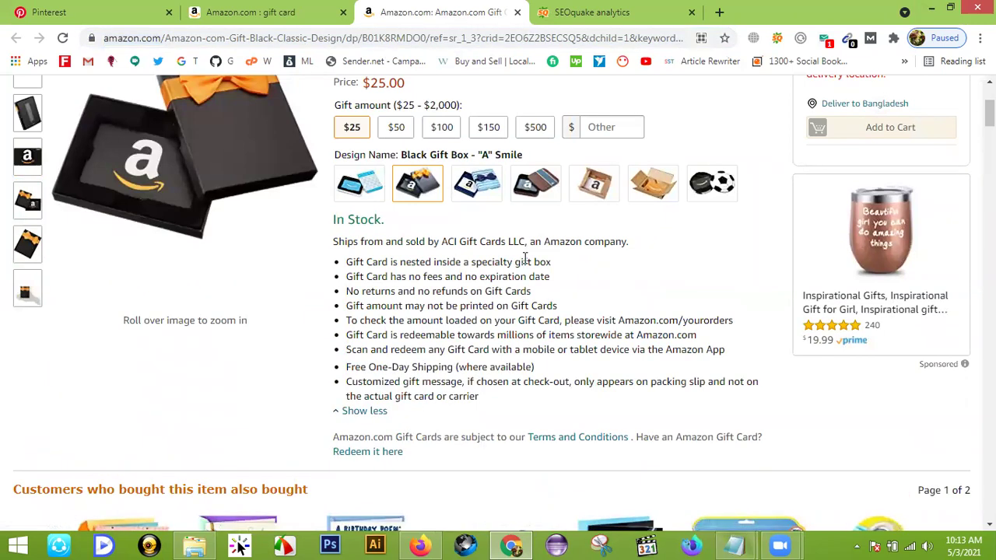
pyautogui.click(600, 14)
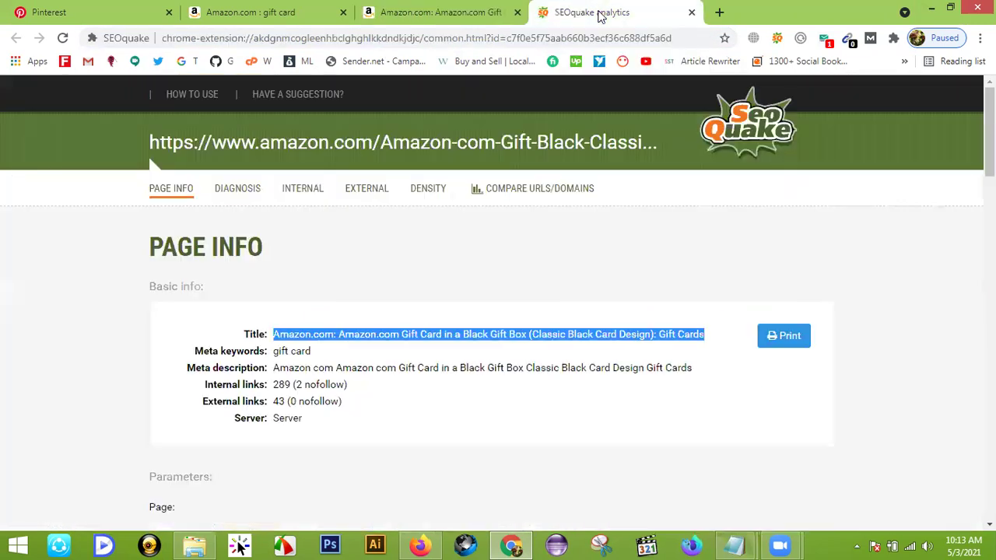
pyautogui.moveTo(274, 371); pyautogui.dragTo(692, 374)
pyautogui.hotkey('ctrl', 'c')
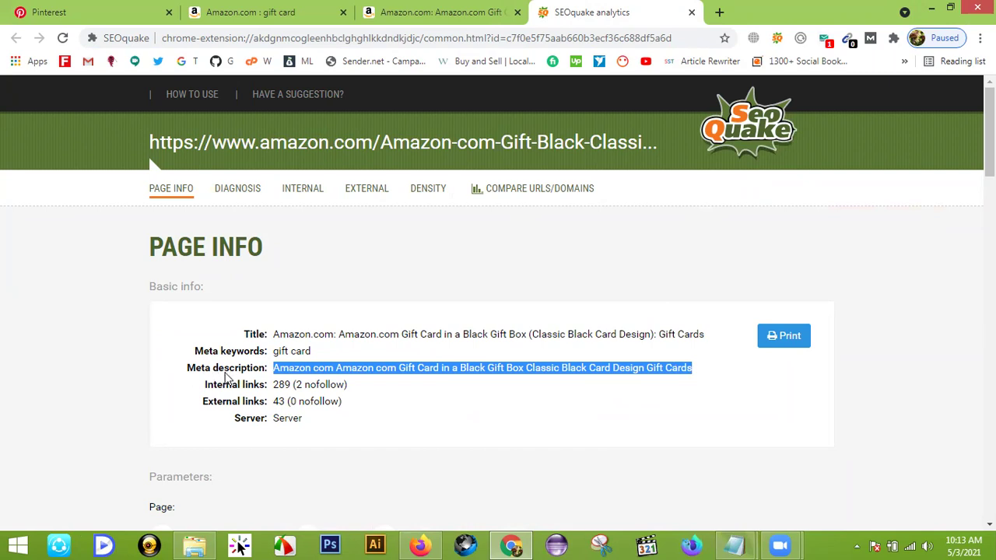
pyautogui.click(95, 14)
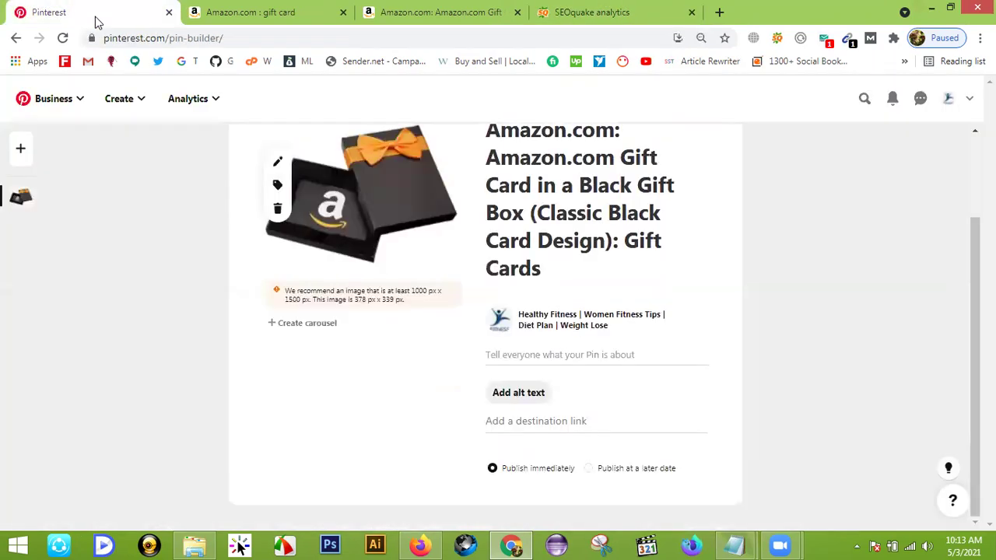
# - Paste the meta description 'Amazon com Gift Card in a Black Gift Box…' as the pin description
pyautogui.click(506, 354)
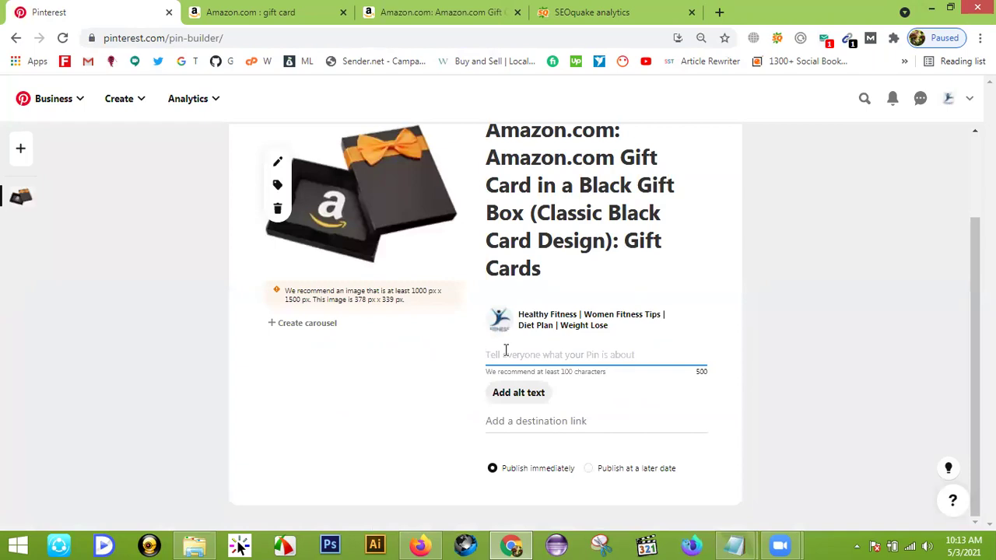
pyautogui.hotkey('ctrl', 'v')
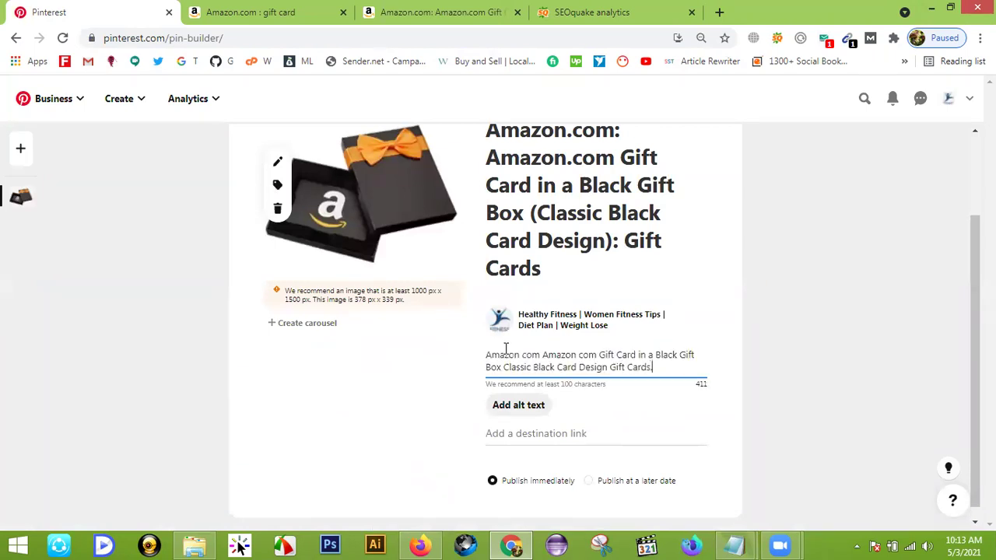
pyautogui.press('Return')
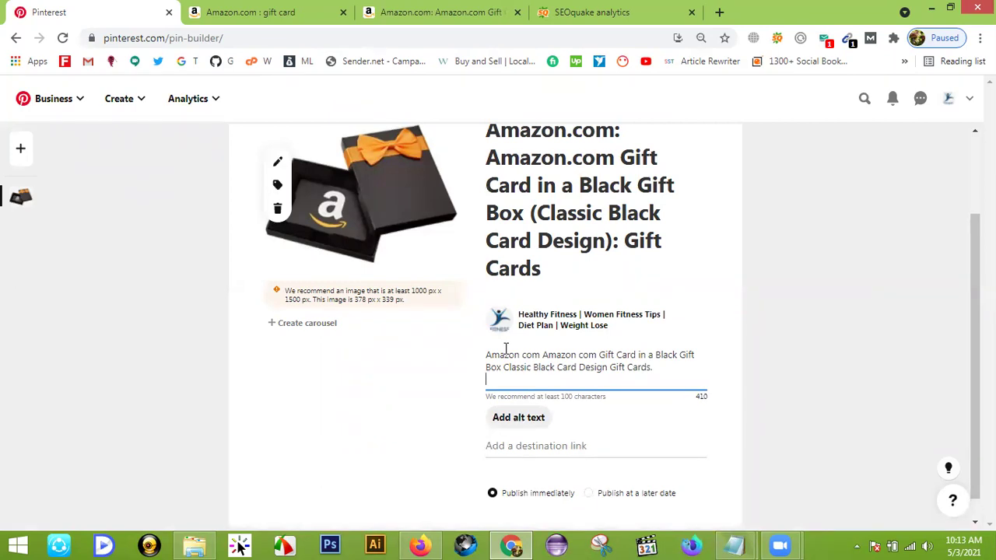
pyautogui.scroll(-1, 583, 352)
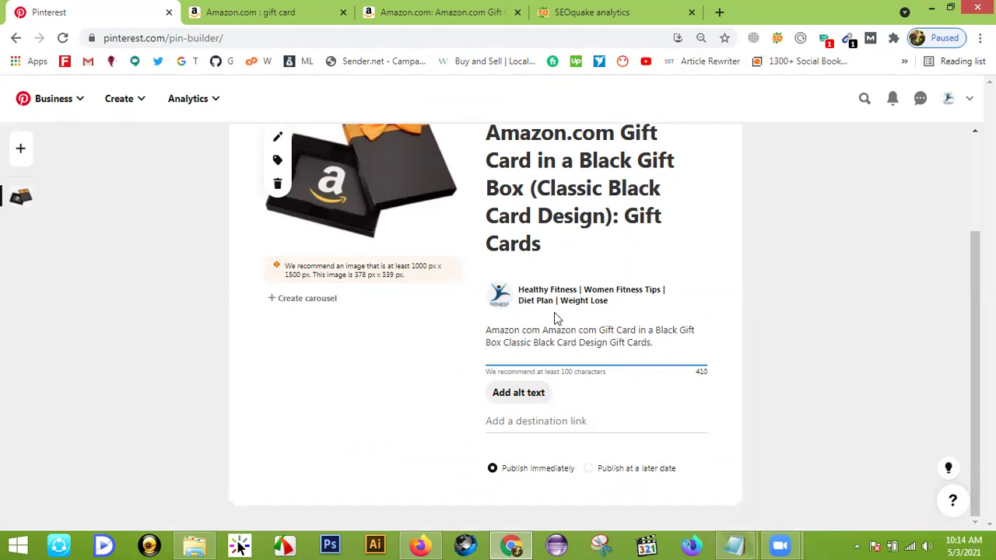
pyautogui.click(720, 11)
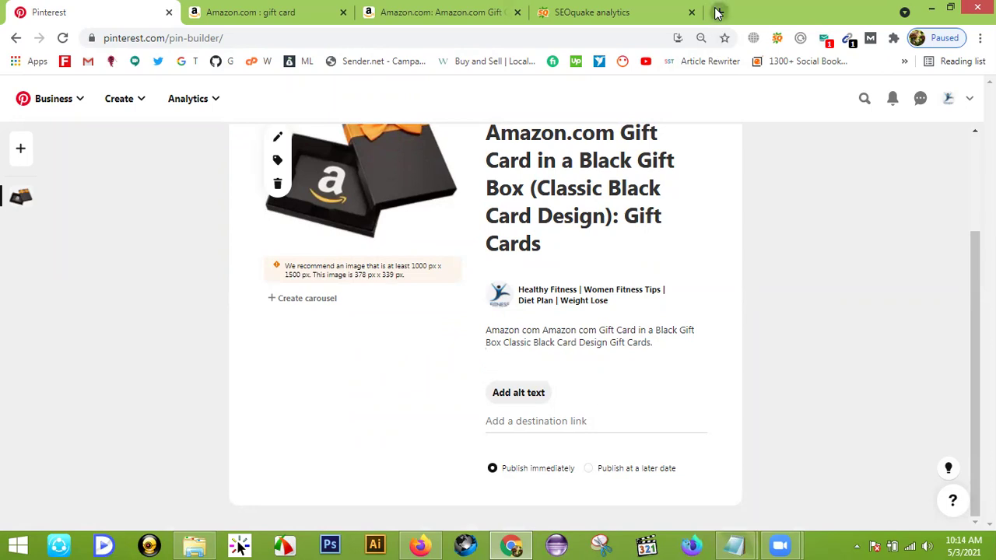
# - Google 'ubersuggest' in a new tab and open the Ubersuggest page on neilpatel.com
pyautogui.click(503, 38)
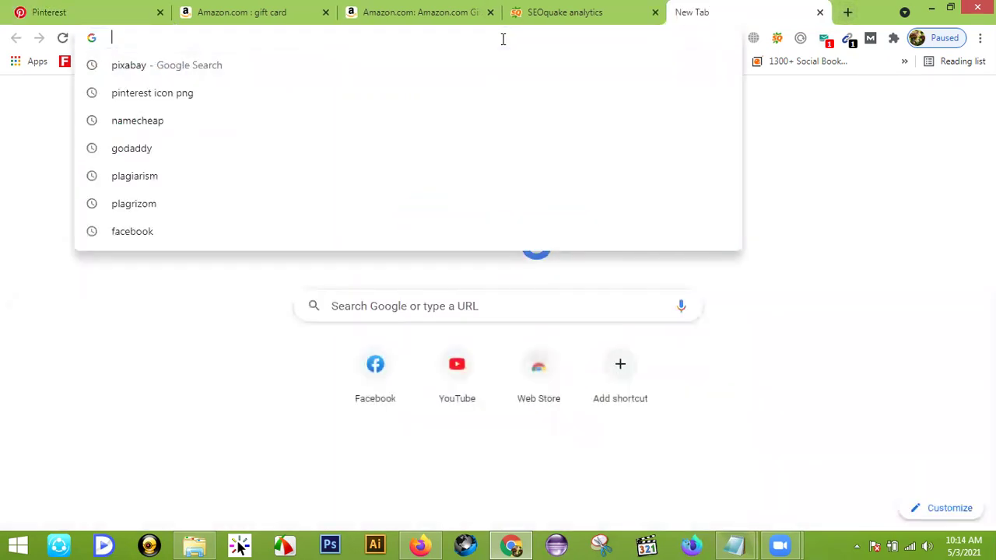
pyautogui.write('su')
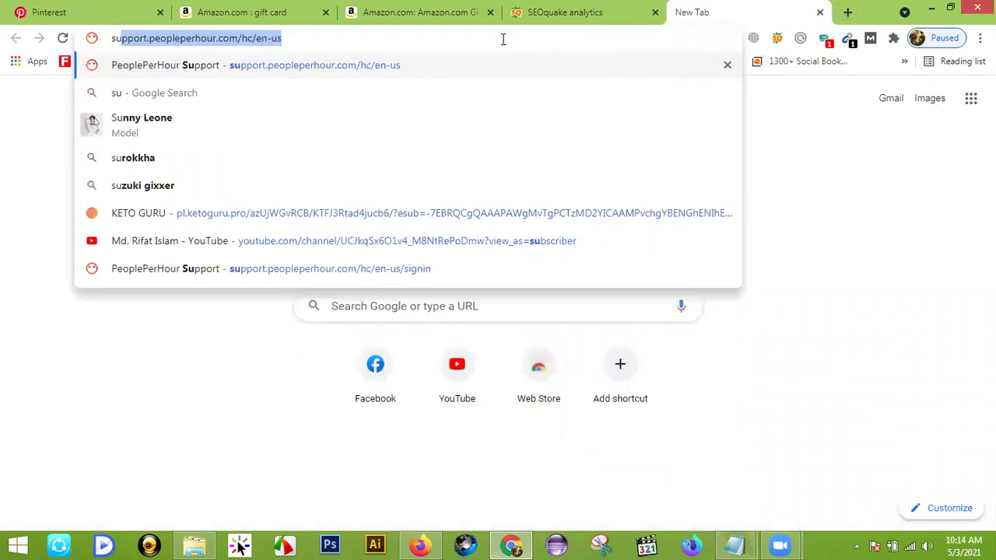
pyautogui.write('bb')
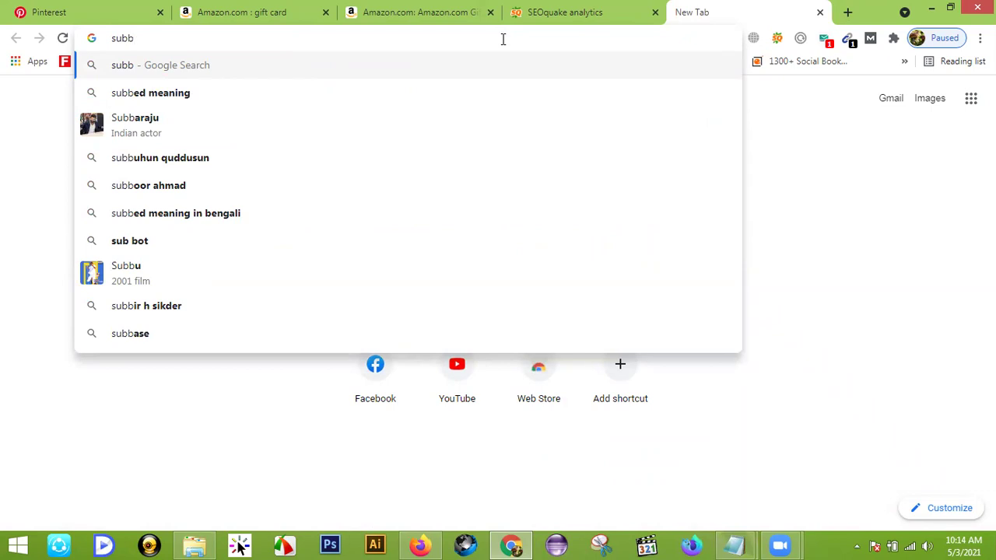
pyautogui.write('er')
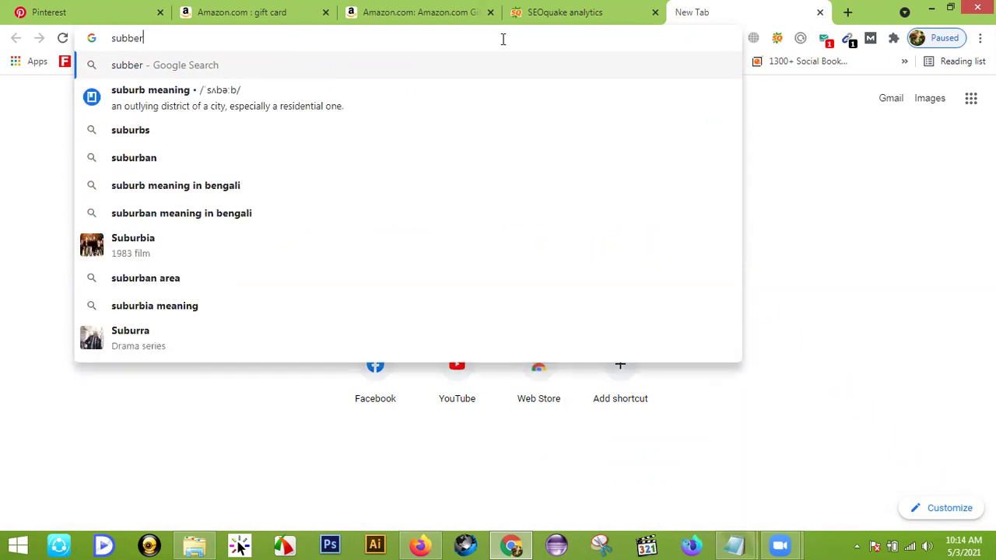
pyautogui.press('BackSpace')
pyautogui.press('BackSpace')
pyautogui.press('BackSpace')
pyautogui.press('BackSpace')
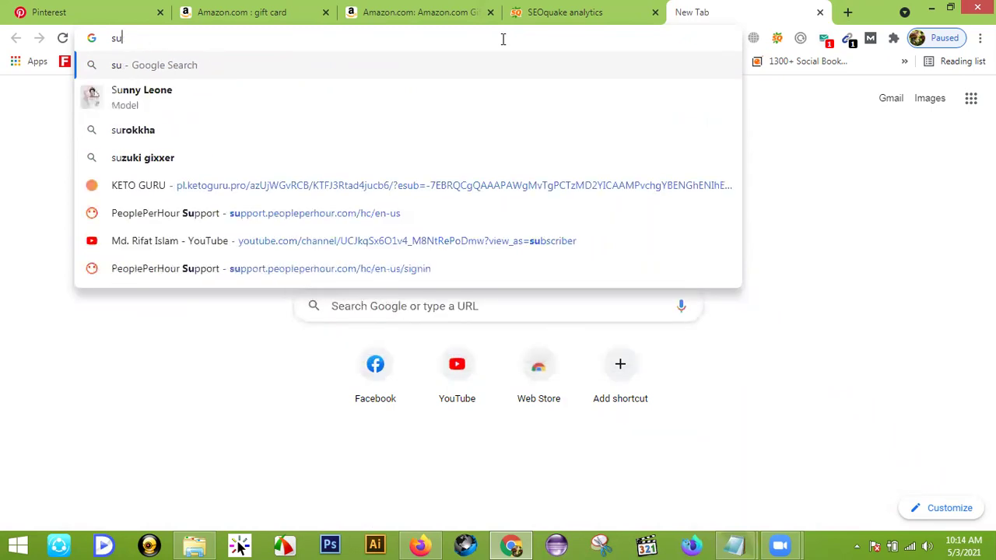
pyautogui.press('BackSpace')
pyautogui.press('BackSpace')
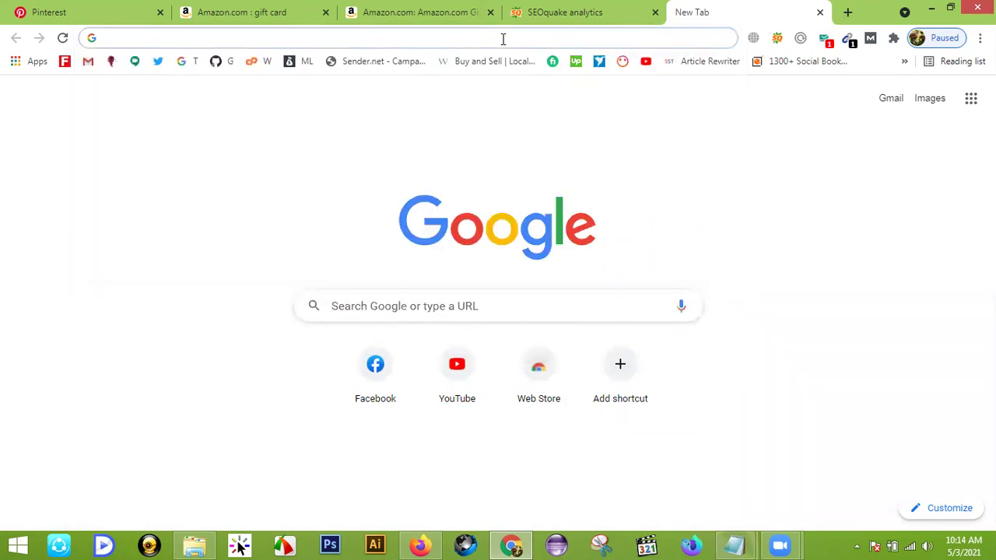
pyautogui.write('ube')
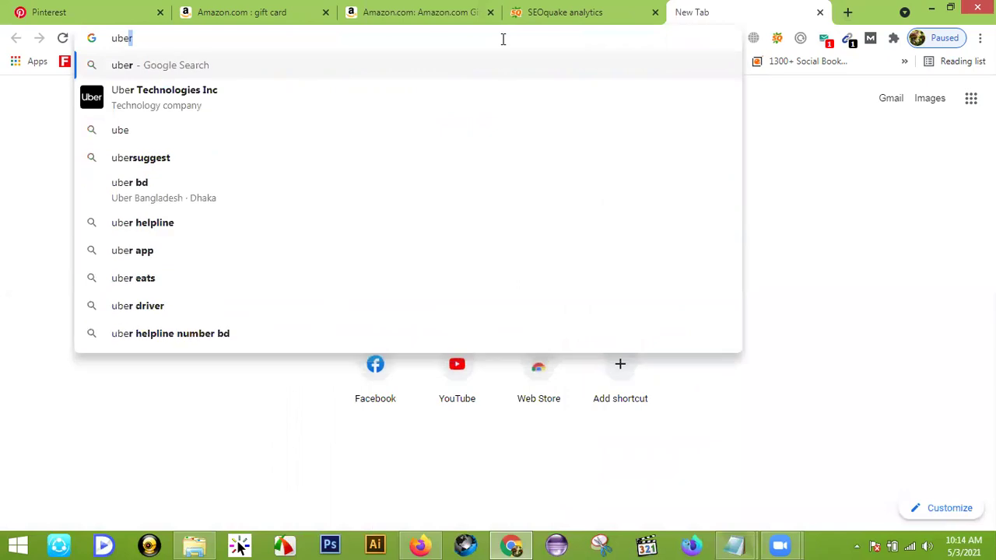
pyautogui.write('r')
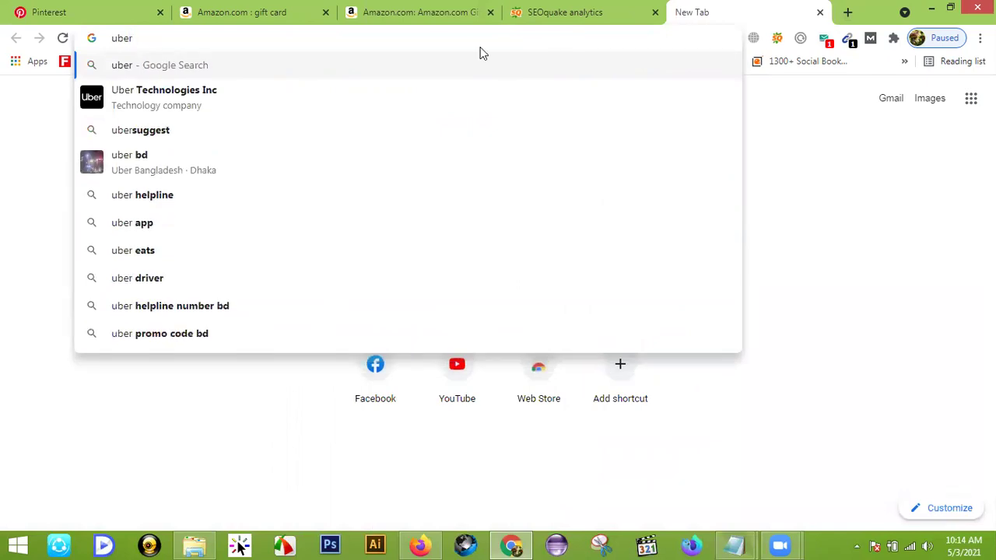
pyautogui.click(146, 137)
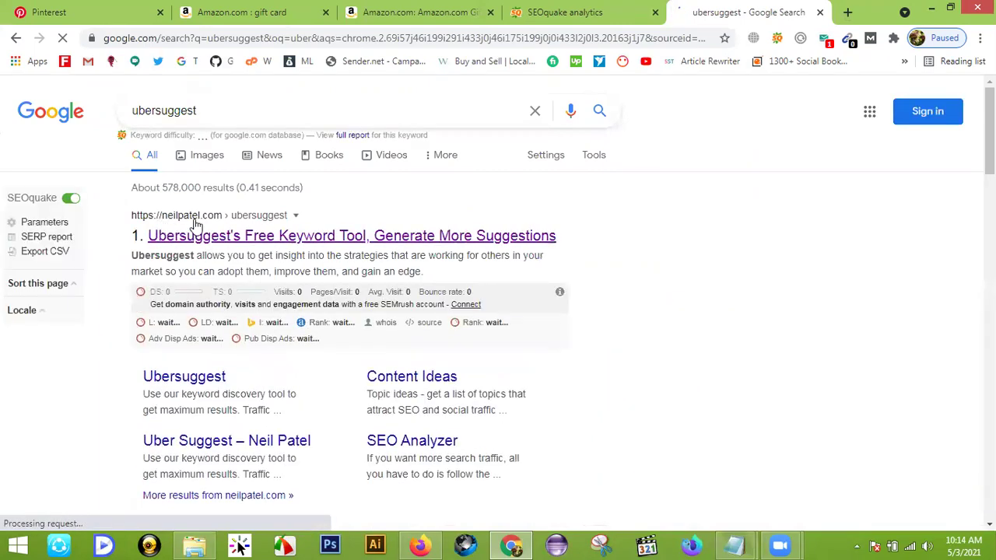
pyautogui.click(232, 243)
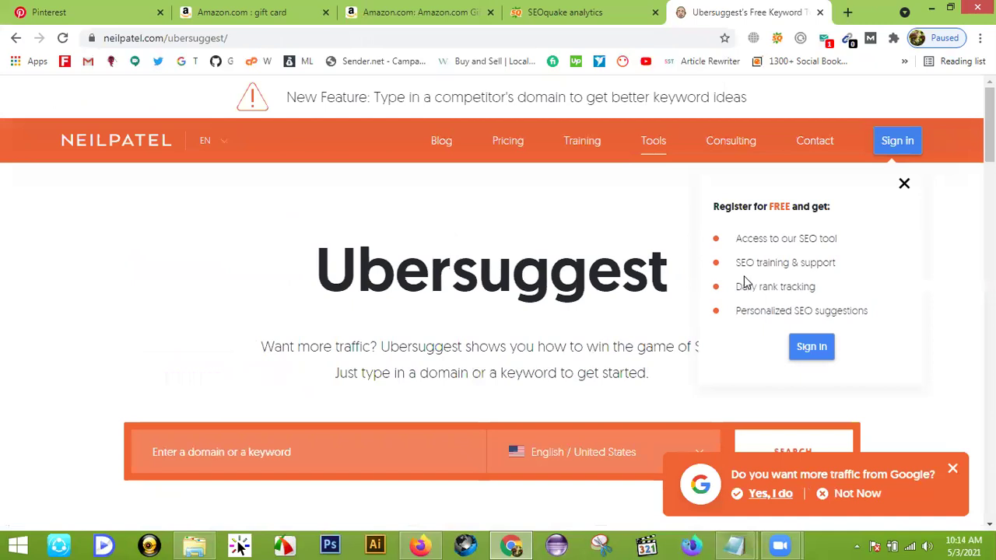
# - Close Ubersuggest's free registration popup and SEO traffic questionnaire overlay
pyautogui.click(906, 186)
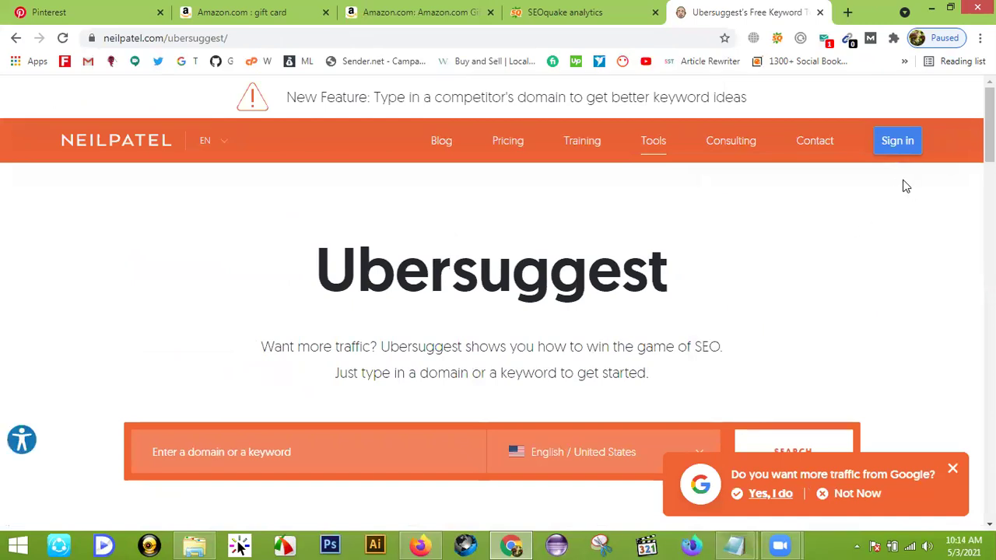
pyautogui.scroll(-2, 335, 299)
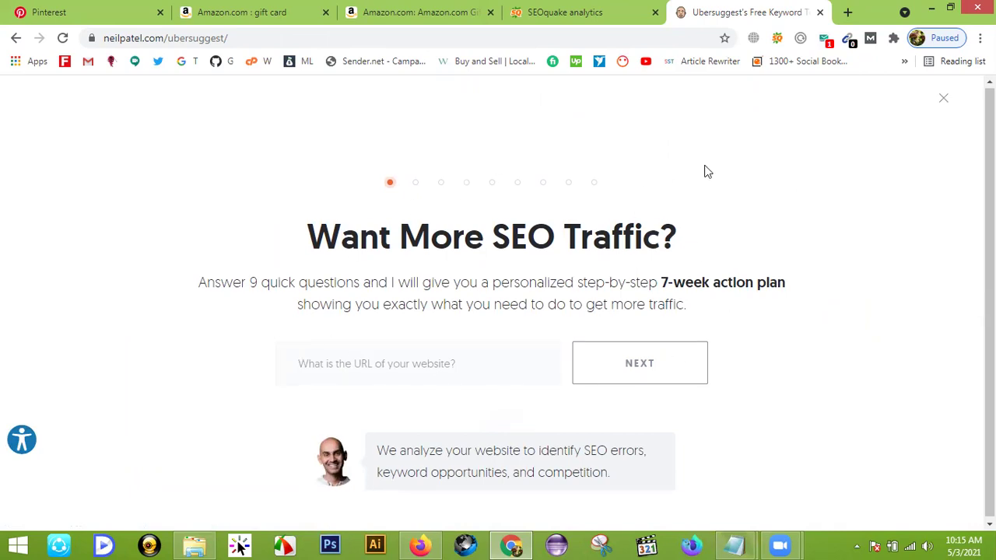
pyautogui.click(944, 101)
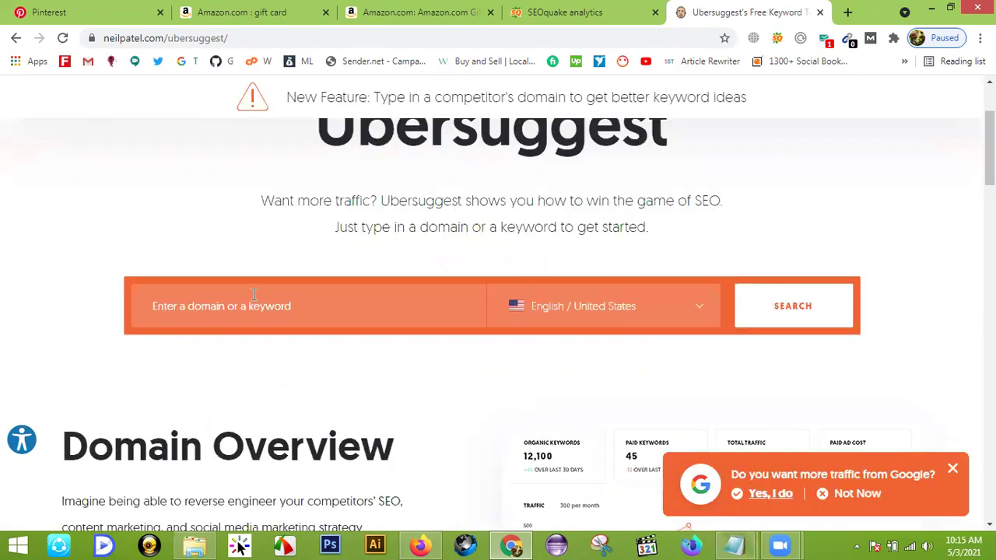
# - Search the keyword 'gift card' with English / United States as the language and location
pyautogui.click(191, 310)
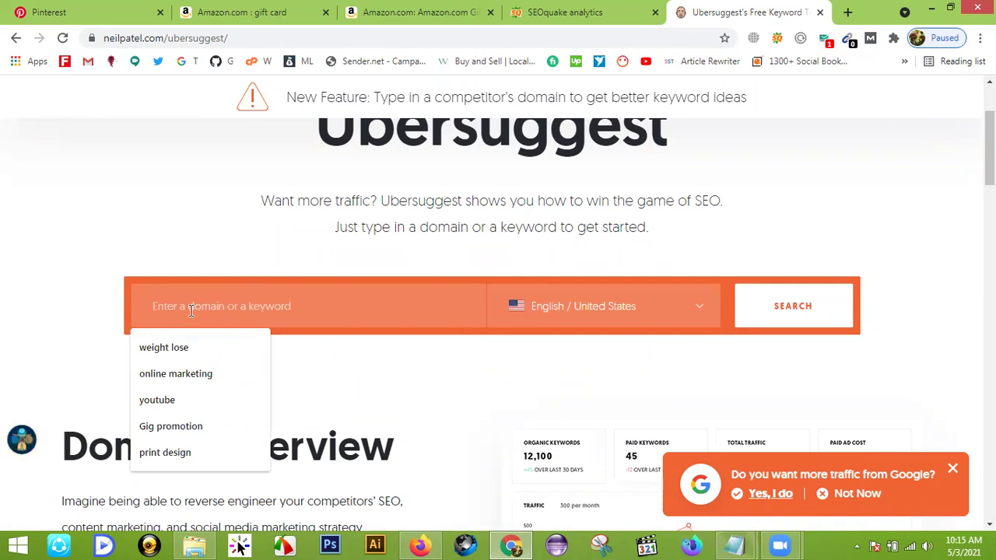
pyautogui.write('gift')
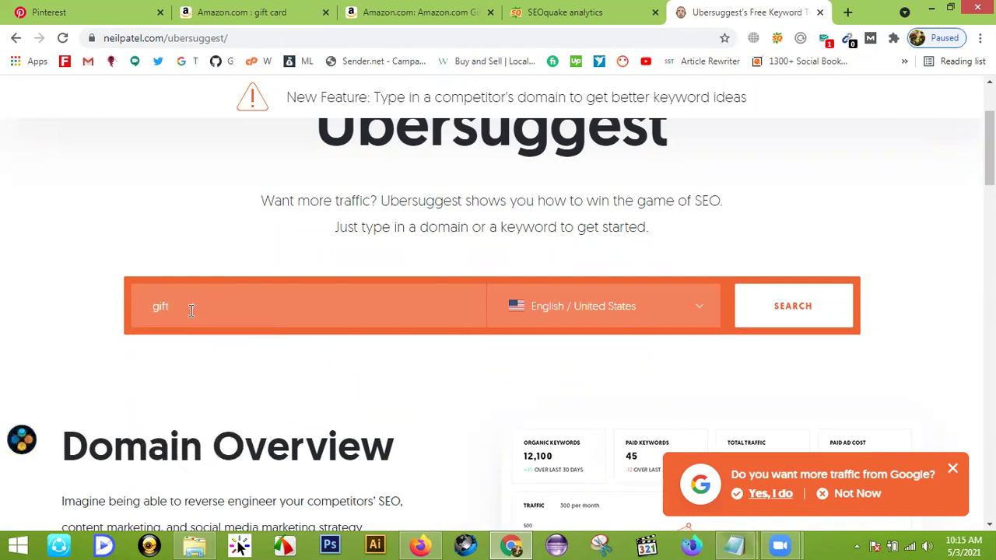
pyautogui.write(' cad')
pyautogui.press('BackSpace')
pyautogui.write('rd')
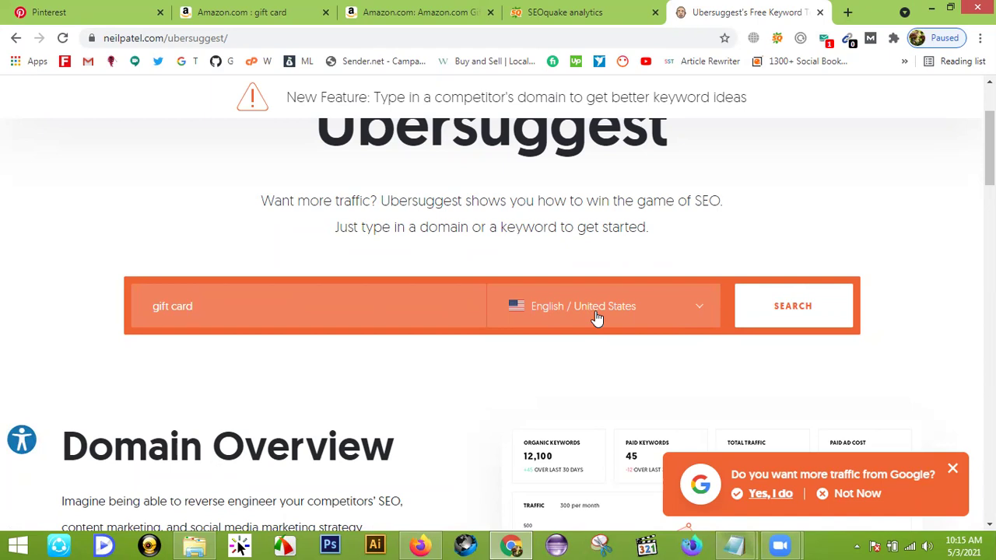
pyautogui.click(695, 310)
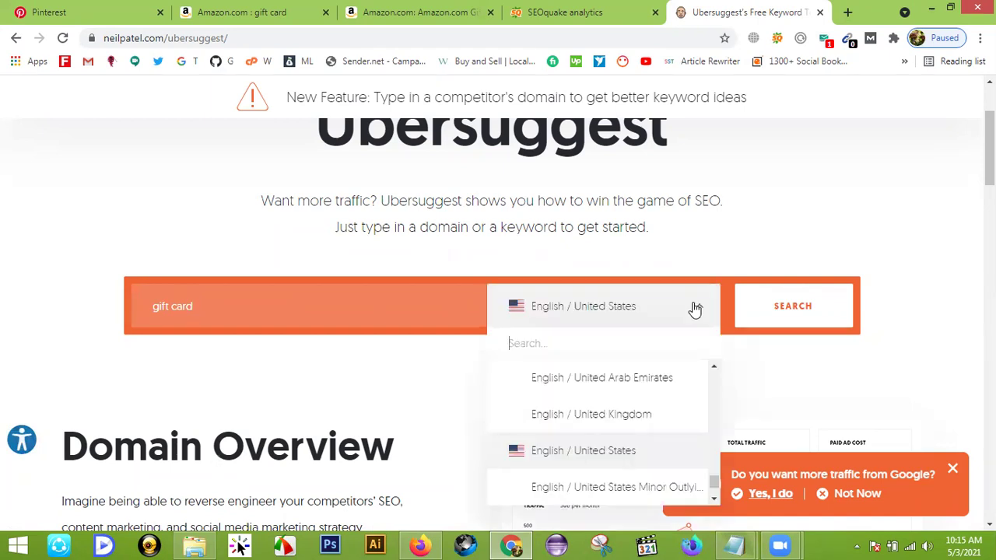
pyautogui.click(911, 215)
pyautogui.click(794, 306)
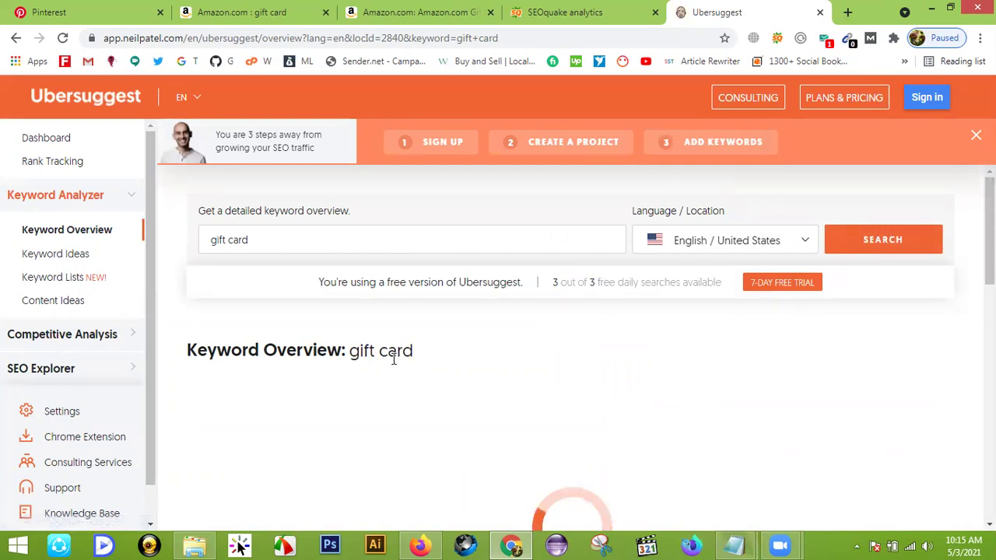
# - Scroll to the gift card figures: 60,500 search volume, SEO difficulty 69, $2.85 CPC
pyautogui.scroll(-2, 381, 335)
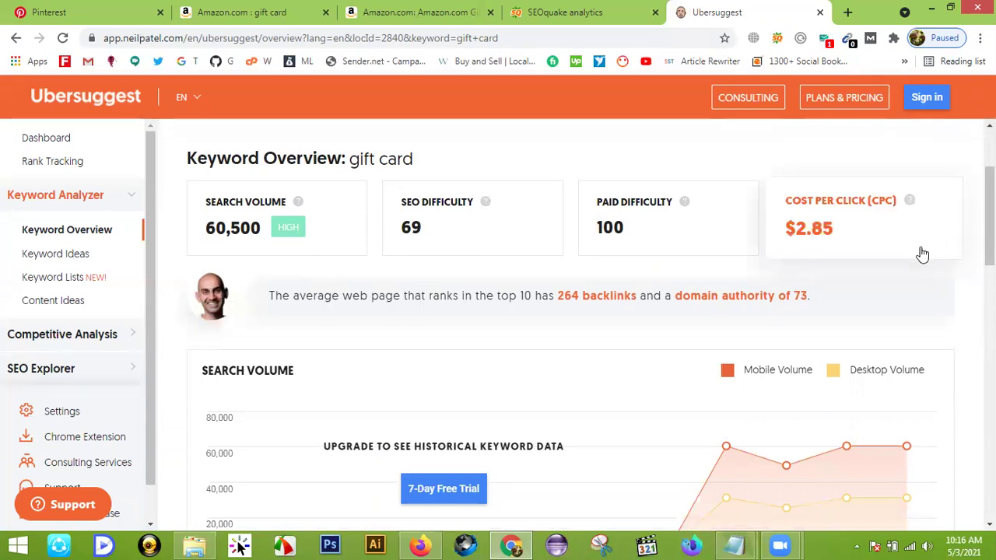
# - Review the gift card overview and open all 554 keyword ideas via View All Keyword Ideas
pyautogui.scroll(-1, 324, 347)
pyautogui.scroll(-1, 303, 327)
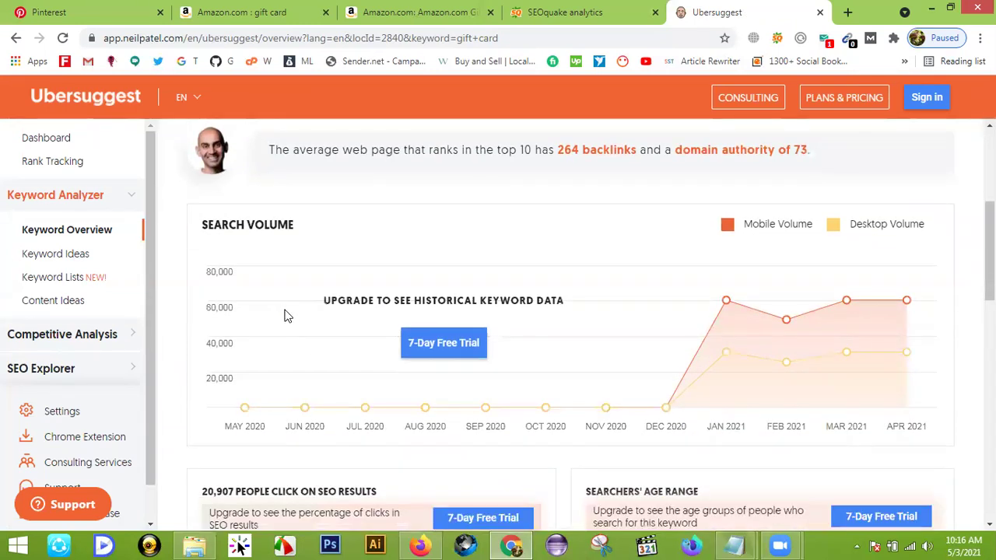
pyautogui.scroll(3, 289, 313)
pyautogui.scroll(-7, 296, 319)
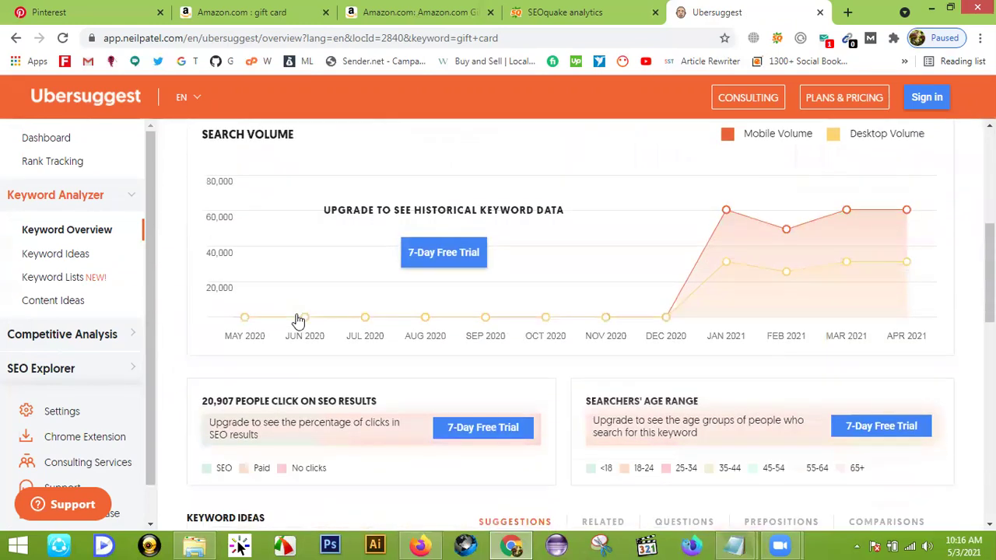
pyautogui.scroll(-3, 338, 284)
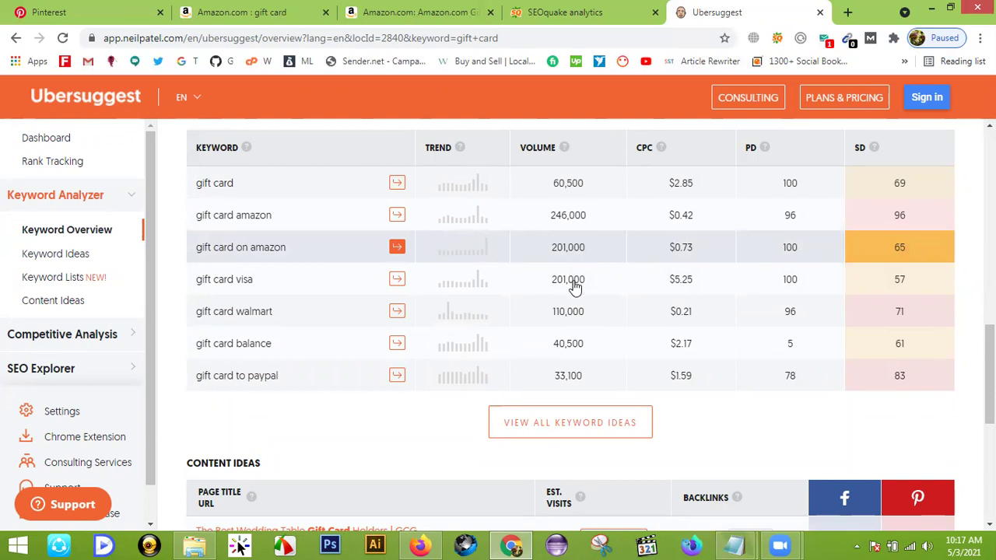
pyautogui.scroll(-1, 565, 335)
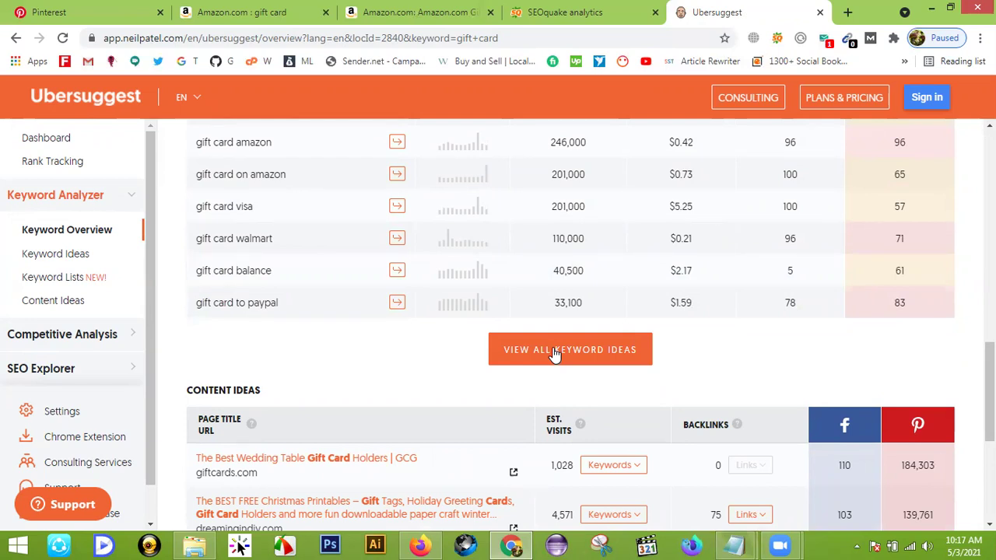
pyautogui.scroll(3, 554, 353)
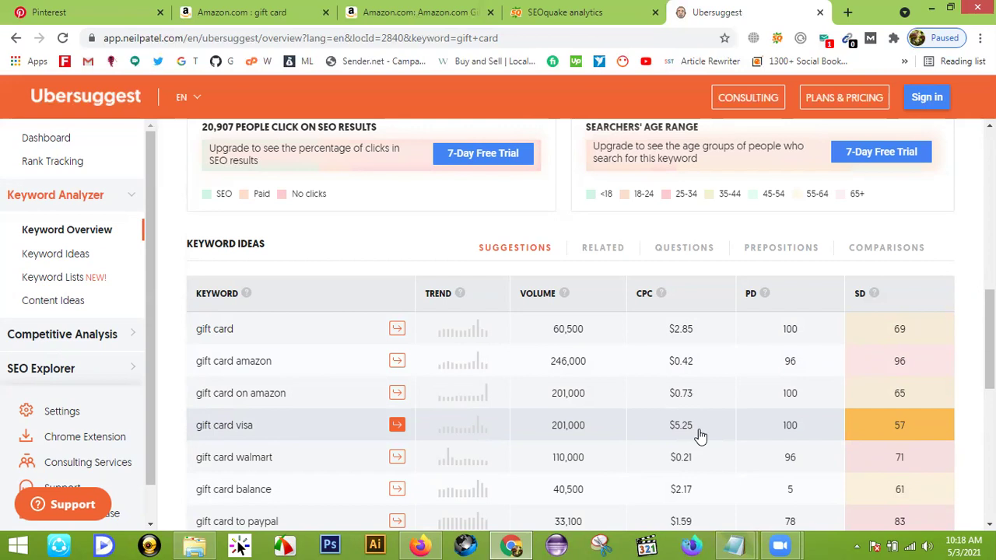
pyautogui.scroll(-1, 700, 438)
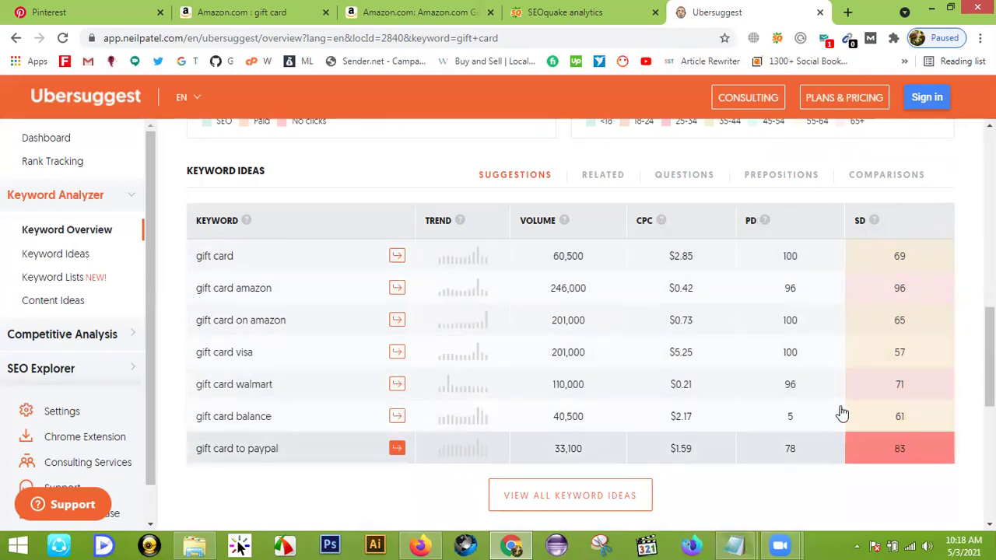
pyautogui.scroll(-1, 794, 416)
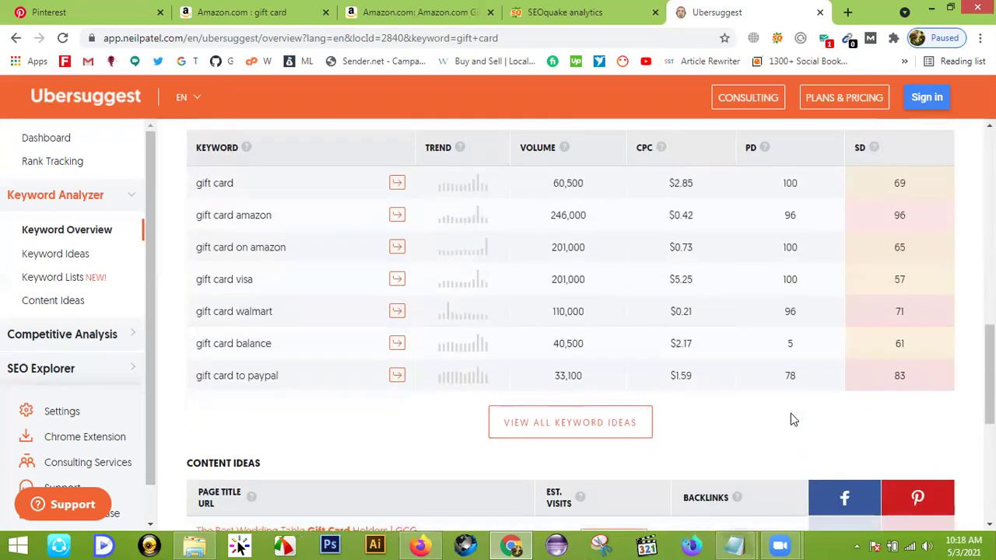
pyautogui.click(562, 425)
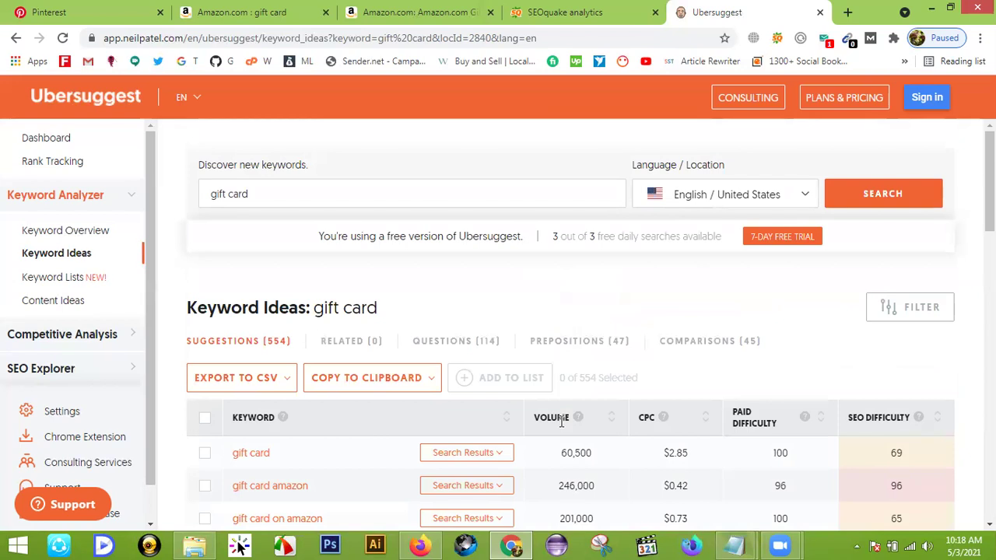
# - Tick the gift card, amazon, on amazon, visa, walmart and balance keywords, then select all shown
pyautogui.scroll(-2, 407, 319)
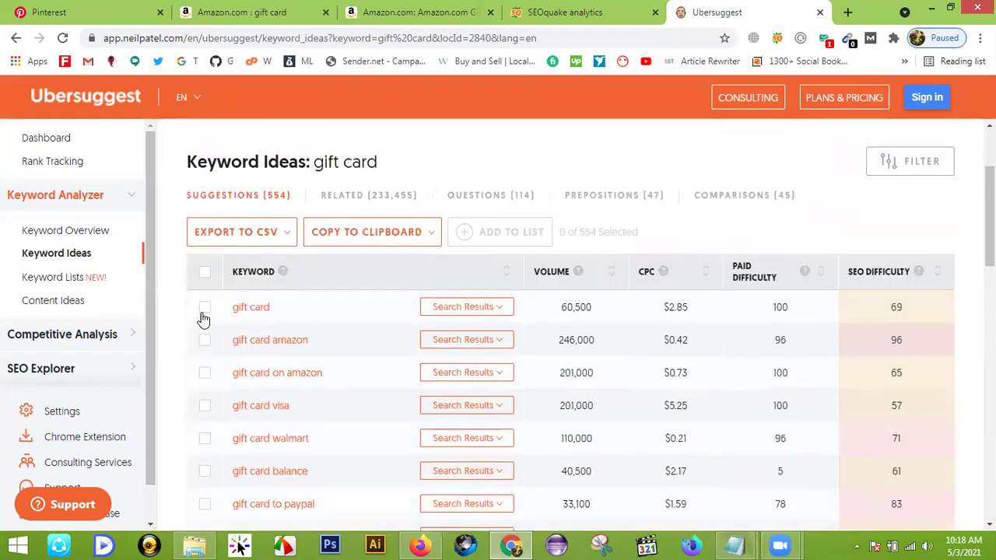
pyautogui.click(203, 310)
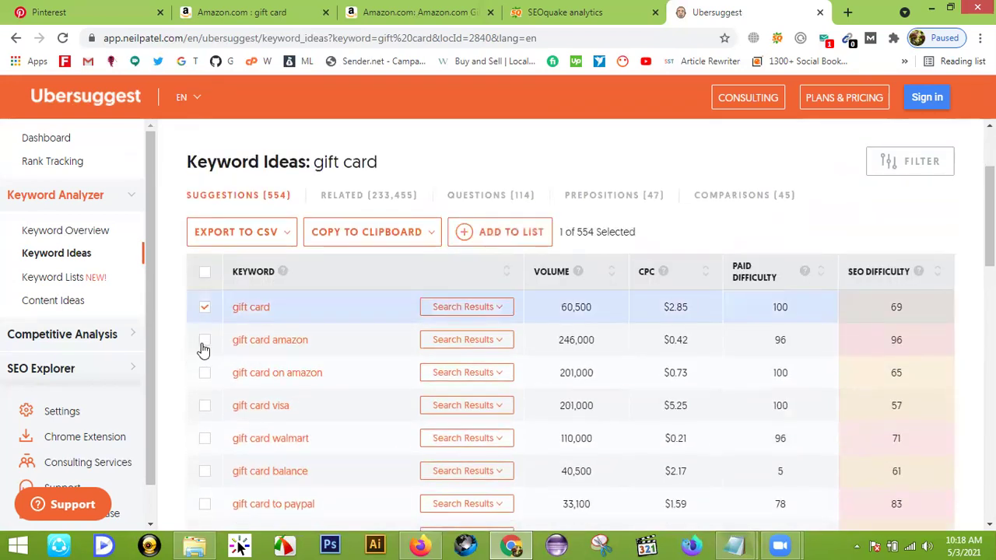
pyautogui.click(203, 342)
pyautogui.click(202, 375)
pyautogui.click(202, 407)
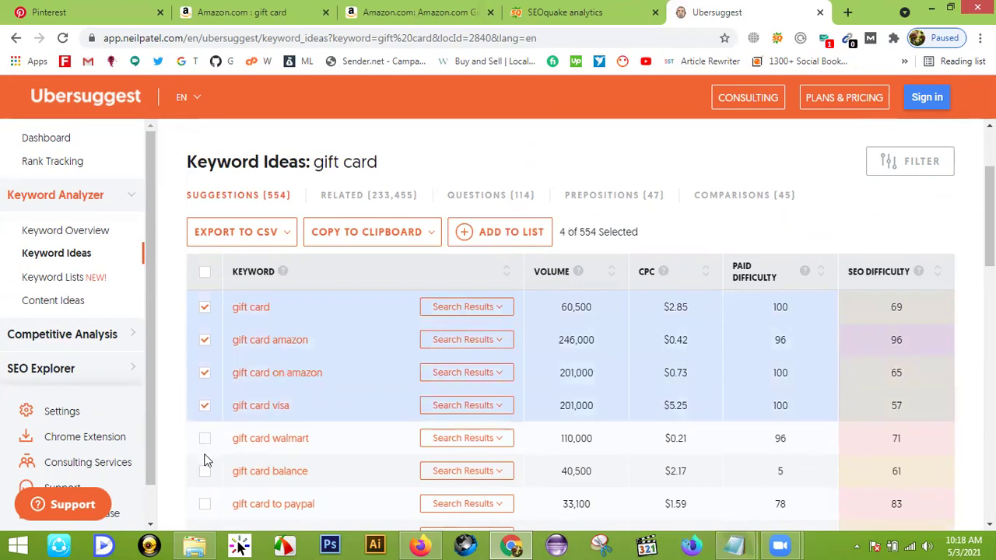
pyautogui.click(204, 440)
pyautogui.click(205, 472)
pyautogui.scroll(-2, 210, 374)
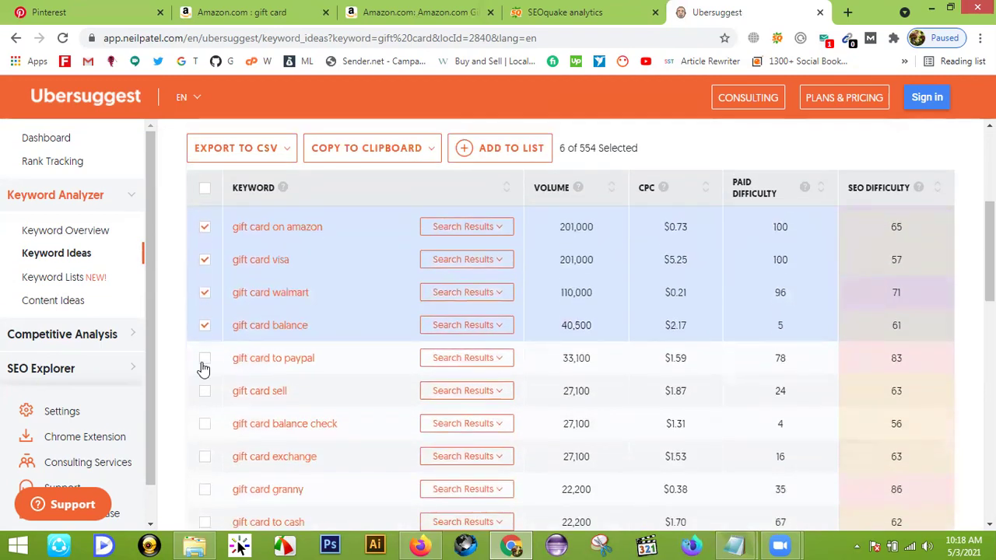
pyautogui.click(206, 189)
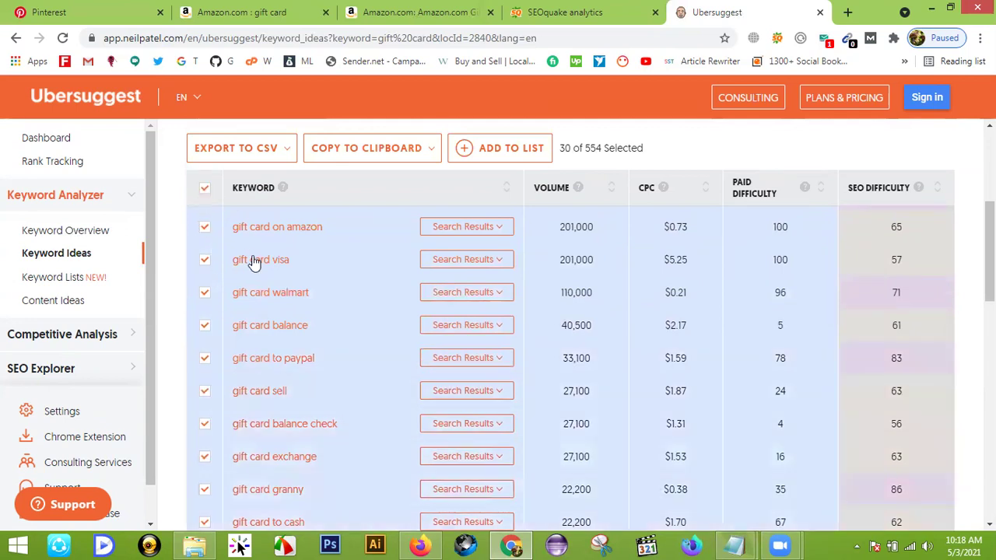
# - Copy the selected keywords, then all keywords, to the clipboard
pyautogui.scroll(-7, 312, 288)
pyautogui.click(372, 150)
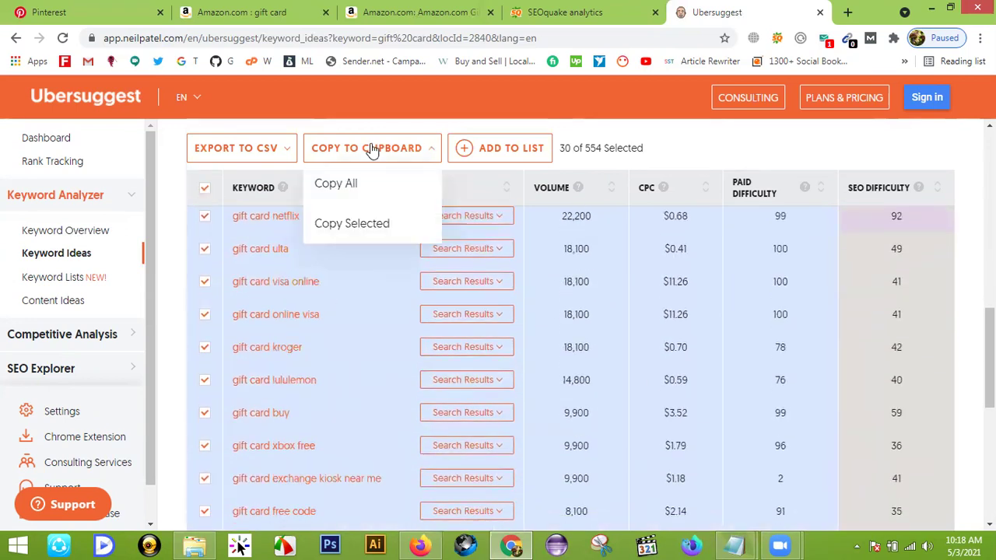
pyautogui.click(348, 224)
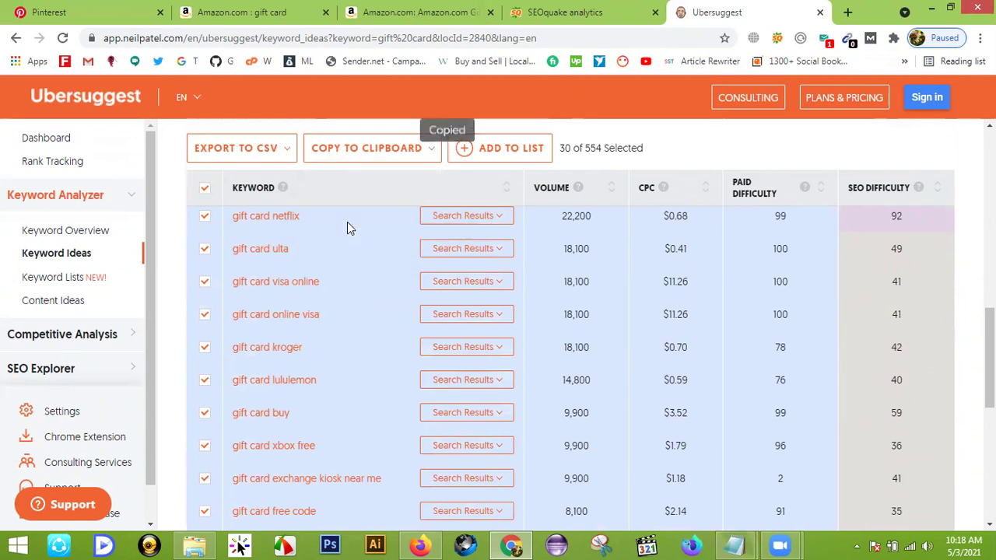
pyautogui.click(363, 153)
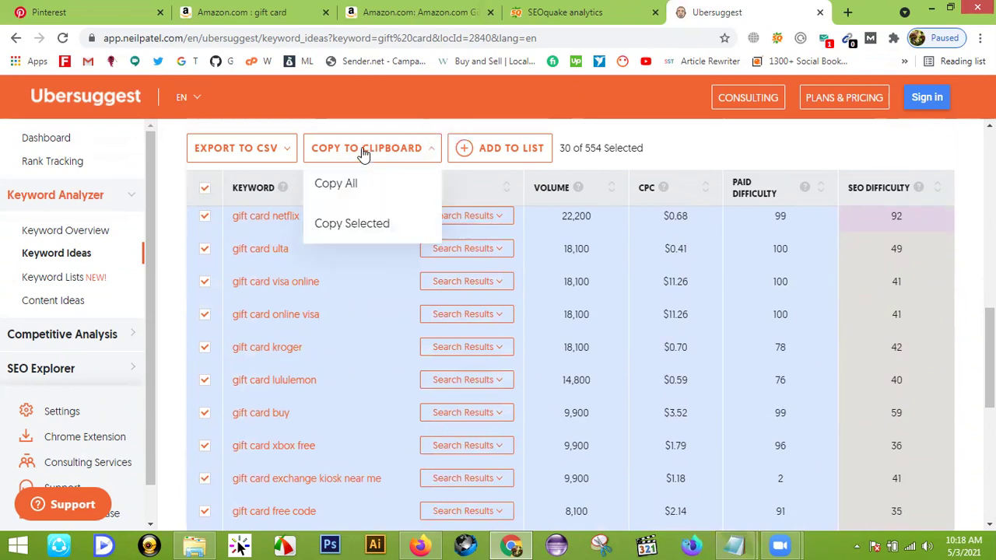
pyautogui.click(341, 187)
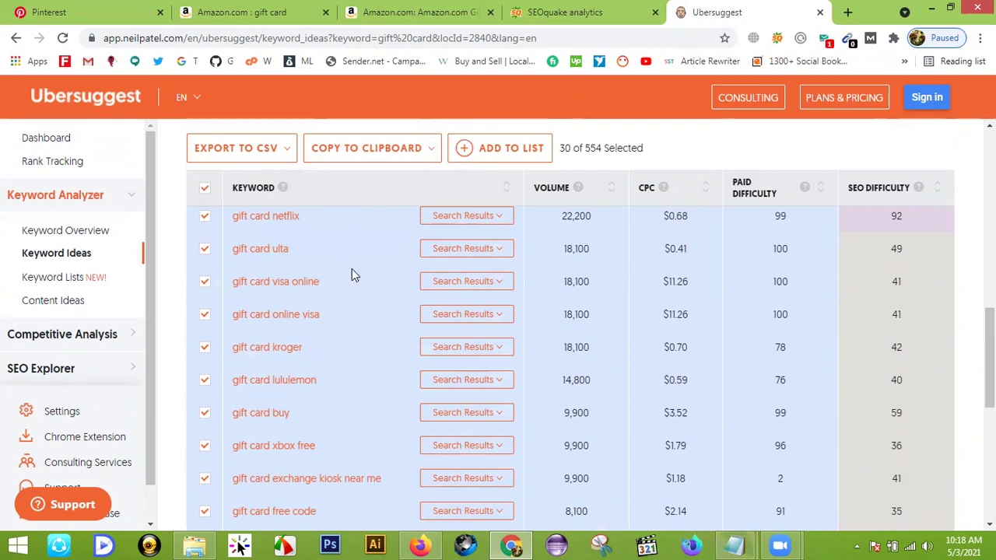
pyautogui.scroll(-4, 319, 319)
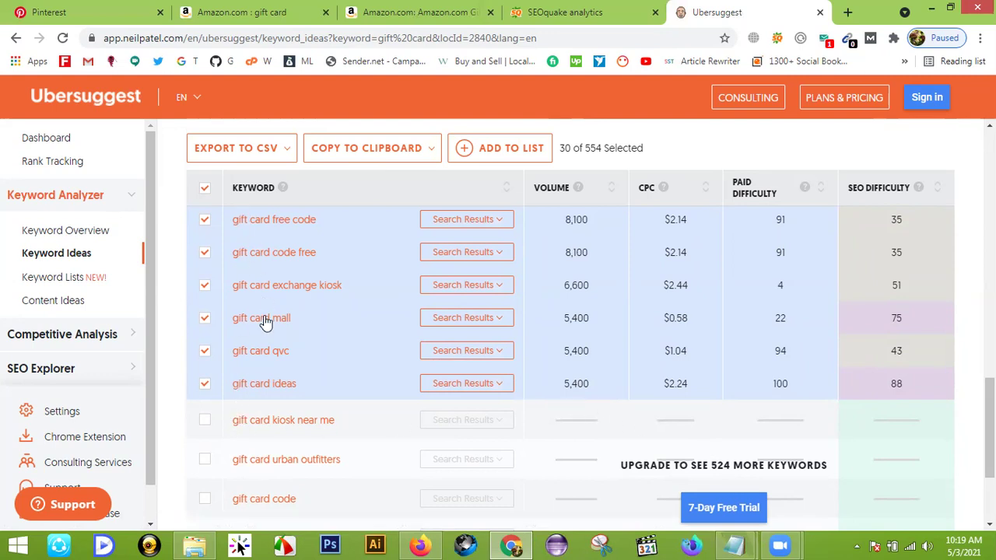
pyautogui.scroll(2, 264, 323)
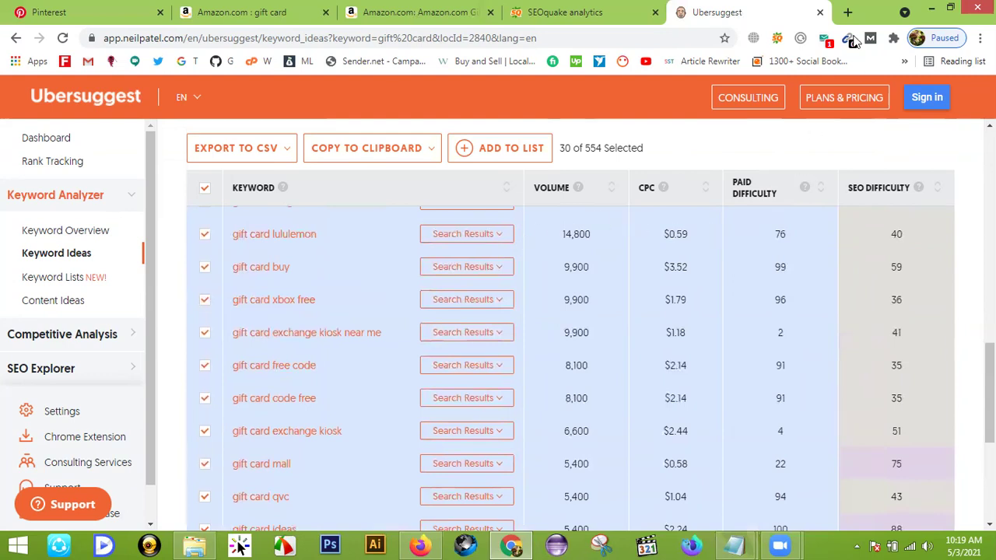
# - Minimize Chrome and create a new text document on the desktop named 'Gift Card'
pyautogui.click(933, 8)
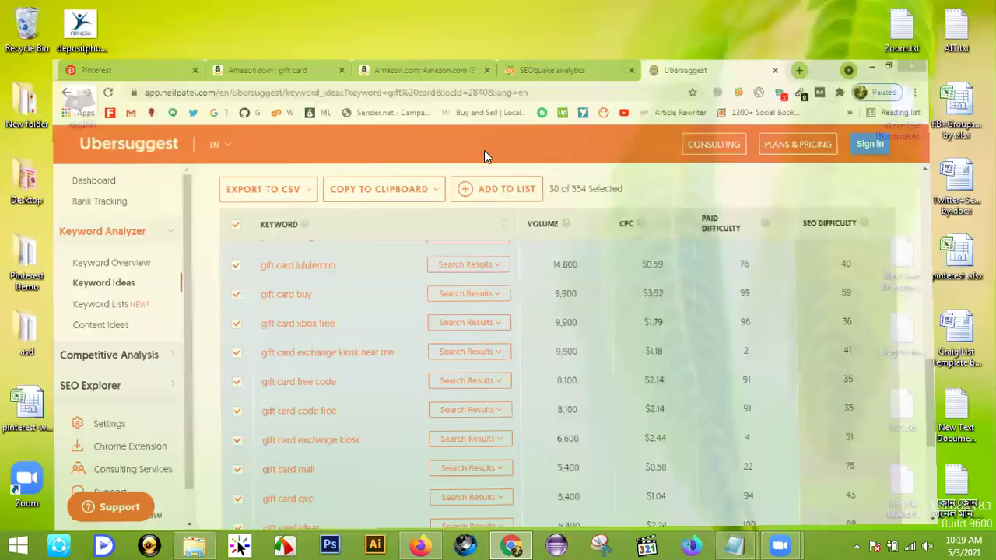
pyautogui.rightClick(324, 134)
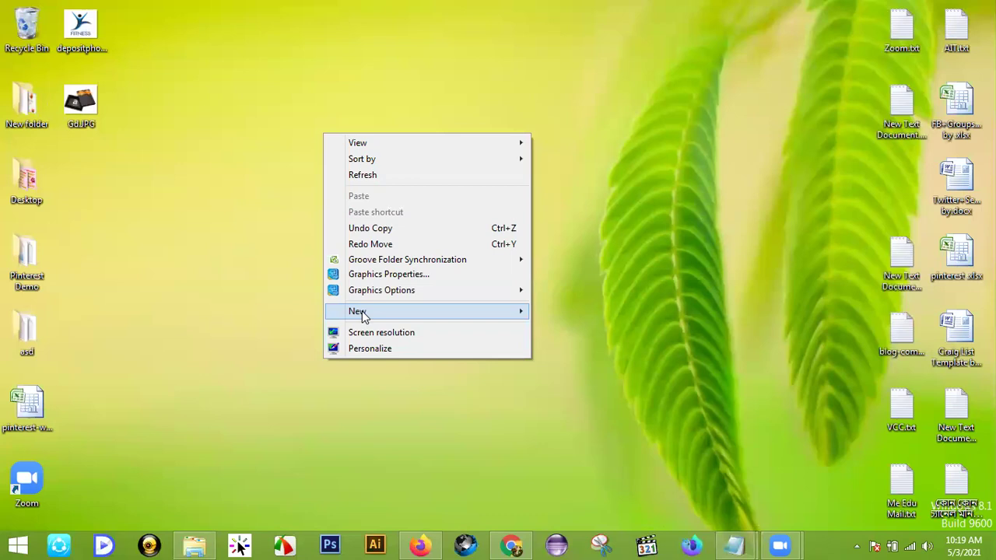
pyautogui.moveTo(380, 314)
pyautogui.click(581, 459)
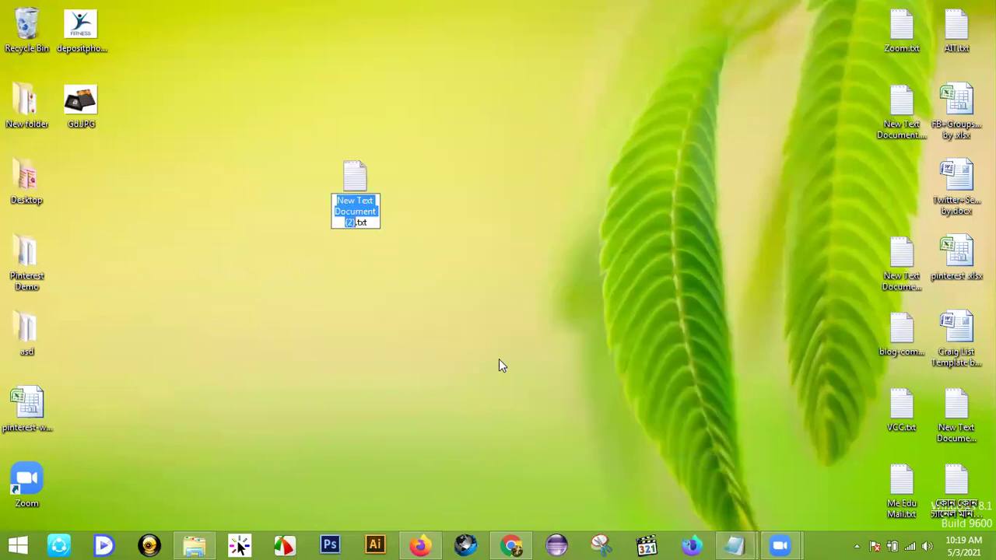
pyautogui.write('Gift')
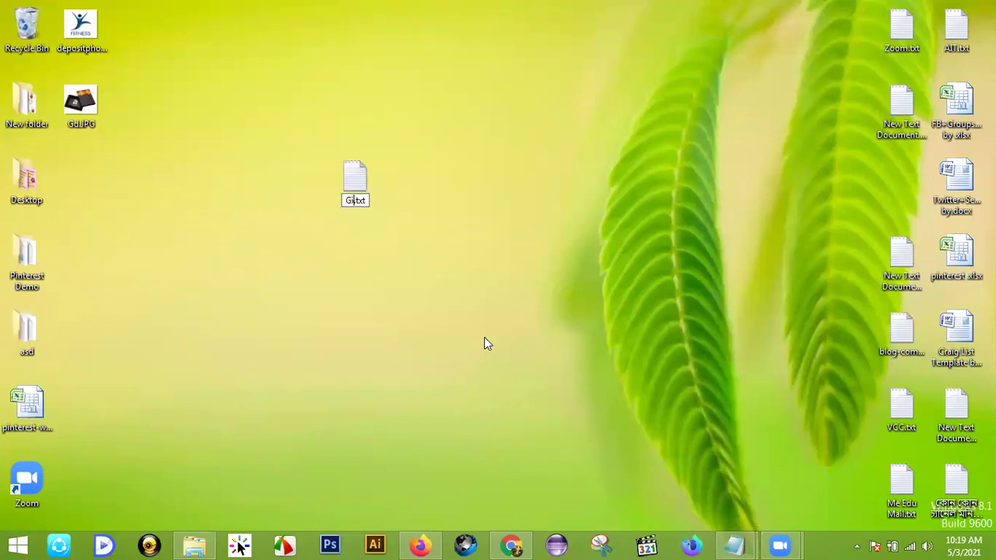
pyautogui.write(' Card')
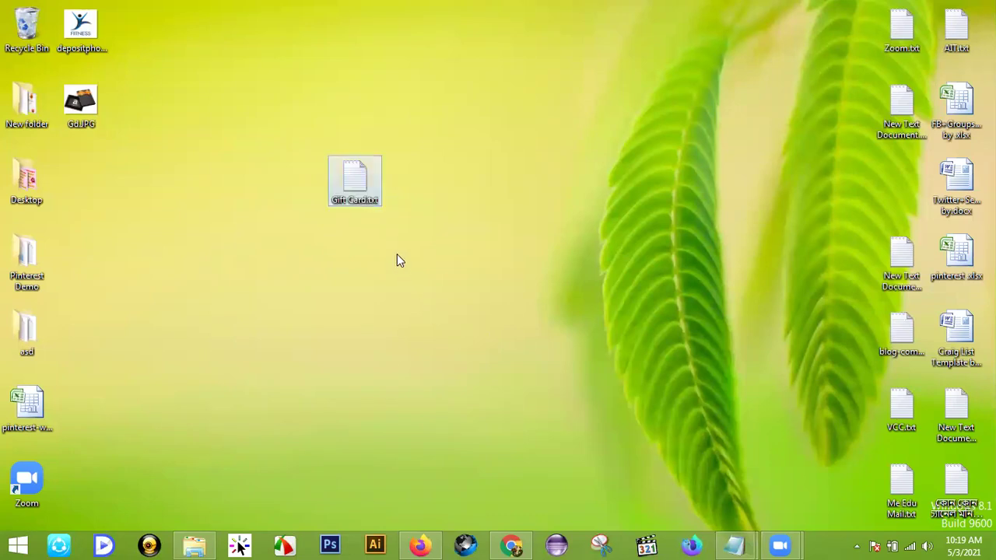
# - Open Gift Card.txt, paste the keyword list, and add and copy a # before the first keyword
pyautogui.doubleClick(360, 177)
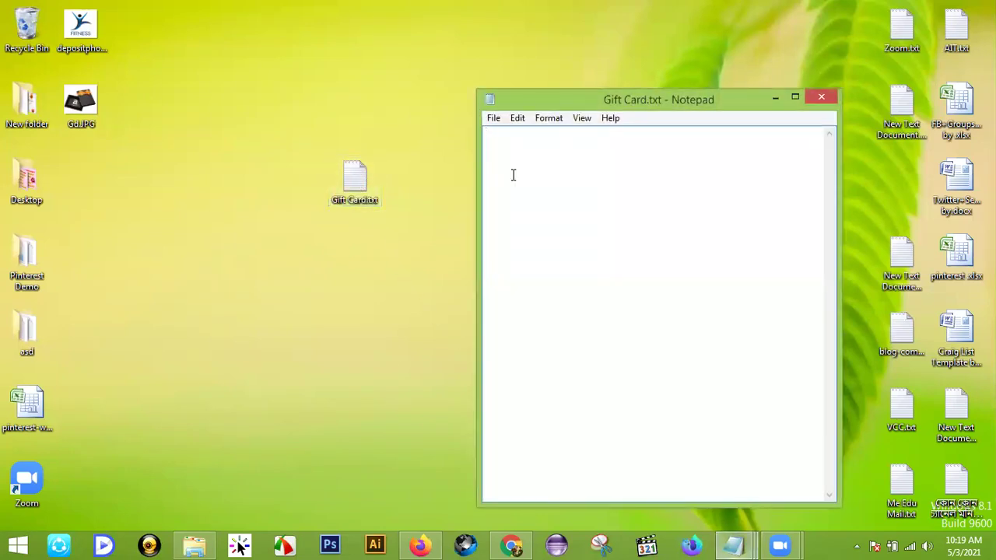
pyautogui.hotkey('ctrl', 'v')
pyautogui.scroll(1, 682, 206)
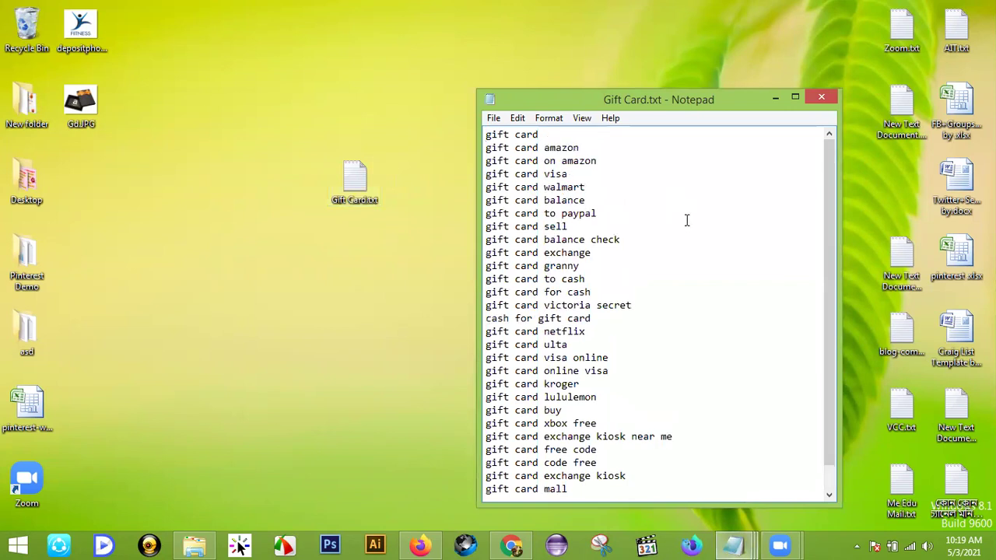
pyautogui.click(486, 134)
pyautogui.write('#')
pyautogui.moveTo(492, 135); pyautogui.dragTo(479, 137)
pyautogui.hotkey('ctrl', 'c')
# - Prefix lines 2 through 11, from gift card amazon to gift card granny, with #
pyautogui.click(486, 148)
pyautogui.hotkey('ctrl', 'v')
pyautogui.click(487, 161)
pyautogui.hotkey('ctrl', 'v')
pyautogui.click(486, 174)
pyautogui.hotkey('ctrl', 'v')
pyautogui.click(485, 200)
pyautogui.hotkey('ctrl', 'v')
pyautogui.click(486, 186)
pyautogui.hotkey('ctrl', 'v')
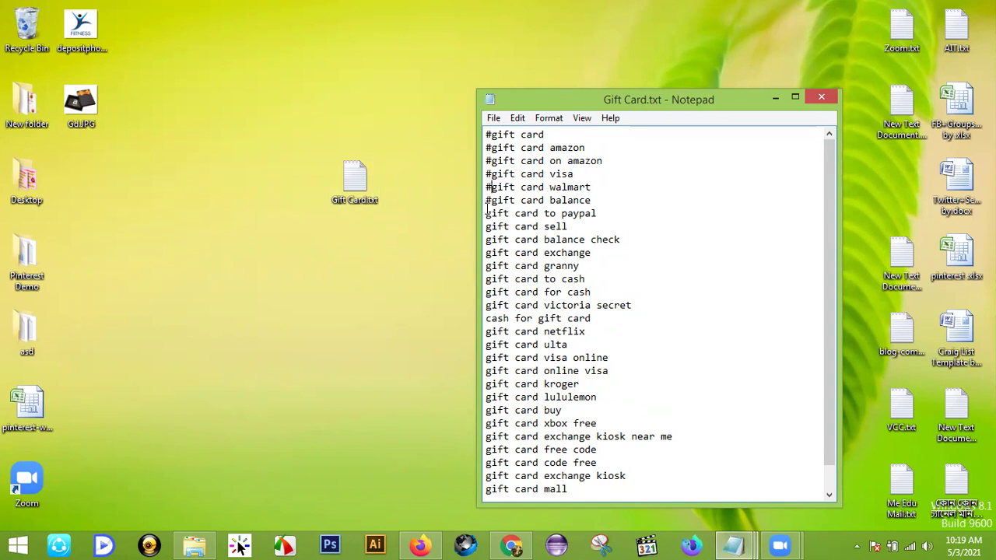
pyautogui.click(486, 213)
pyautogui.hotkey('ctrl', 'v')
pyautogui.click(486, 227)
pyautogui.hotkey('ctrl', 'v')
pyautogui.click(486, 240)
pyautogui.hotkey('ctrl', 'v')
pyautogui.click(486, 253)
pyautogui.hotkey('ctrl', 'v')
pyautogui.click(485, 265)
pyautogui.hotkey('ctrl', 'v')
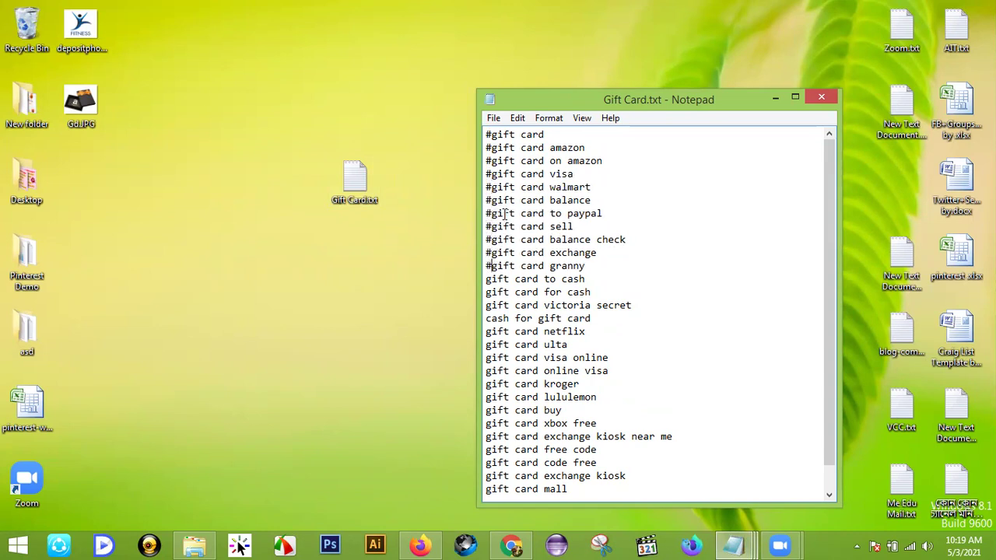
# - Remove spaces in lines 1–6 to form #giftcard, #giftcardamazon, #giftcardonamazon, #giftcardvisa, #giftcardwalmart, #giftcardbalance
pyautogui.click(522, 135)
pyautogui.press('BackSpace')
pyautogui.click(522, 148)
pyautogui.press('BackSpace')
pyautogui.click(544, 148)
pyautogui.press('BackSpace')
pyautogui.click(521, 161)
pyautogui.press('BackSpace')
pyautogui.click(544, 161)
pyautogui.press('BackSpace')
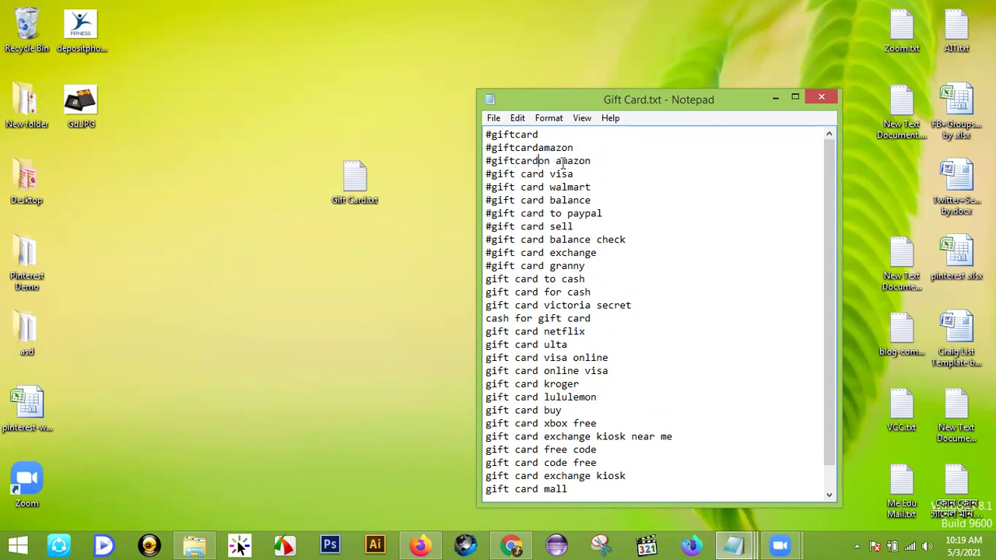
pyautogui.click(555, 162)
pyautogui.press('BackSpace')
pyautogui.click(551, 175)
pyautogui.press('BackSpace')
pyautogui.click(521, 176)
pyautogui.press('BackSpace')
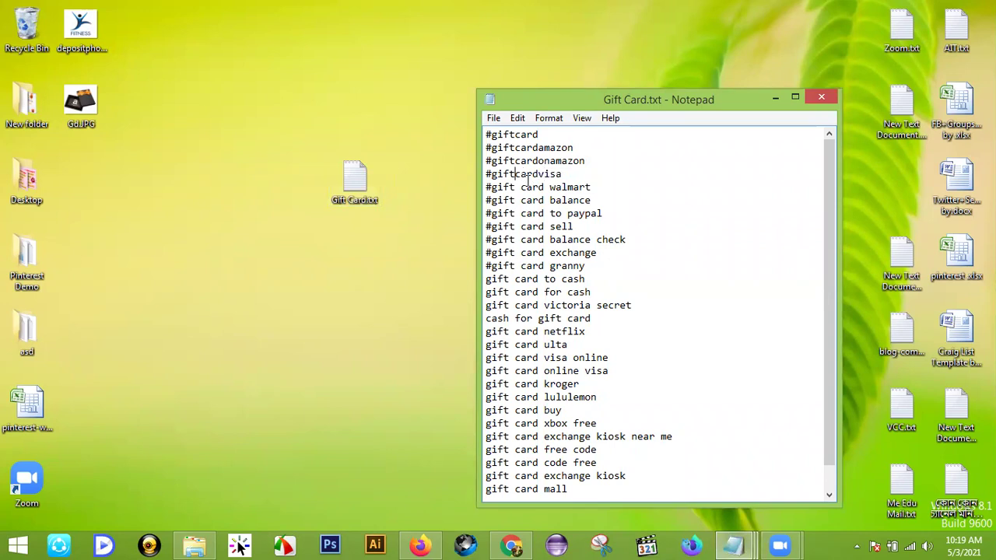
pyautogui.click(521, 187)
pyautogui.press('BackSpace')
pyautogui.click(544, 187)
pyautogui.press('BackSpace')
pyautogui.click(521, 200)
pyautogui.press('BackSpace')
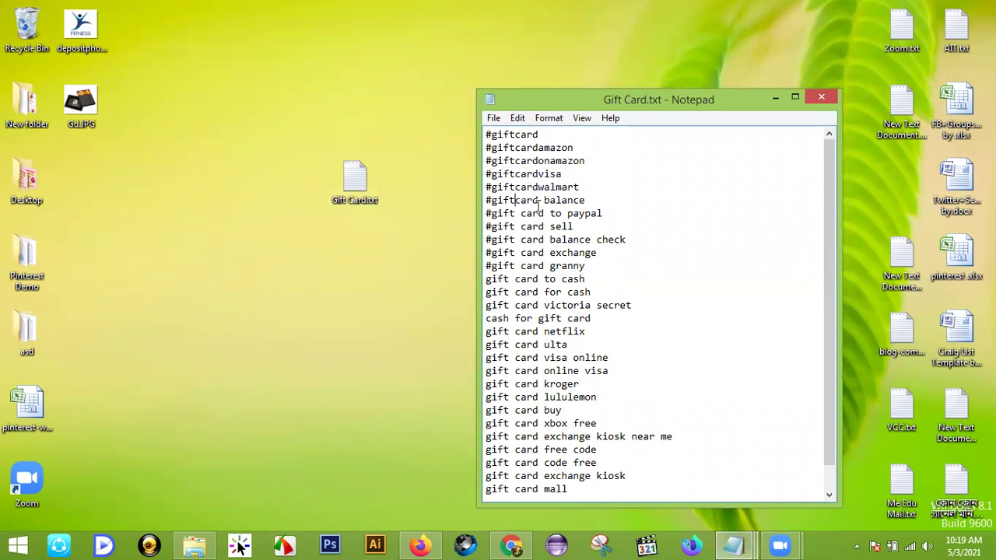
pyautogui.click(544, 200)
pyautogui.press('BackSpace')
# - Remove spaces in lines 7–11 to form #giftcardtopaypal, #giftcardsell, #giftcardbalancecheck, #giftcardexchange, #giftcardgranny
pyautogui.click(522, 213)
pyautogui.press('BackSpace')
pyautogui.click(545, 213)
pyautogui.press('BackSpace')
pyautogui.click(555, 213)
pyautogui.press('BackSpace')
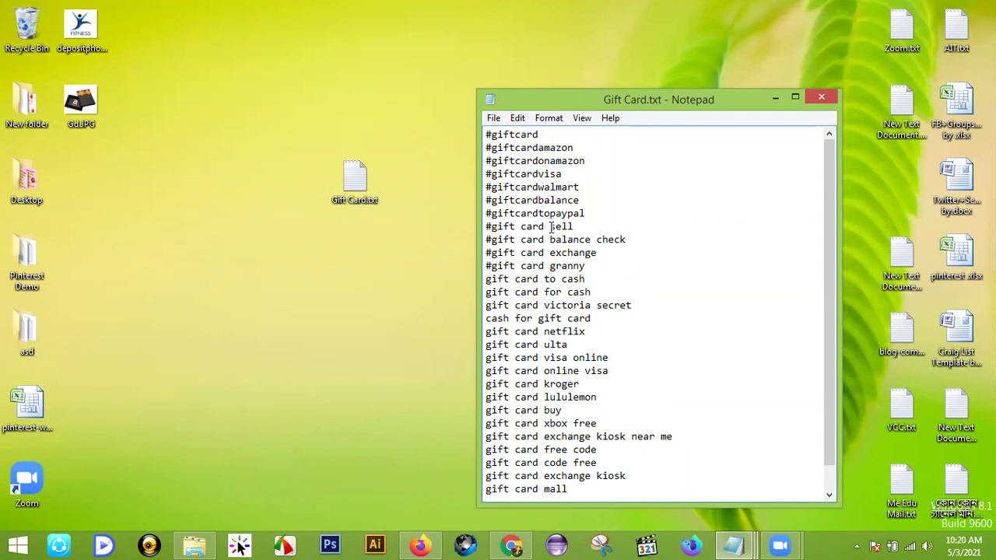
pyautogui.click(549, 226)
pyautogui.press('BackSpace')
pyautogui.click(522, 226)
pyautogui.press('BackSpace')
pyautogui.click(522, 240)
pyautogui.press('BackSpace')
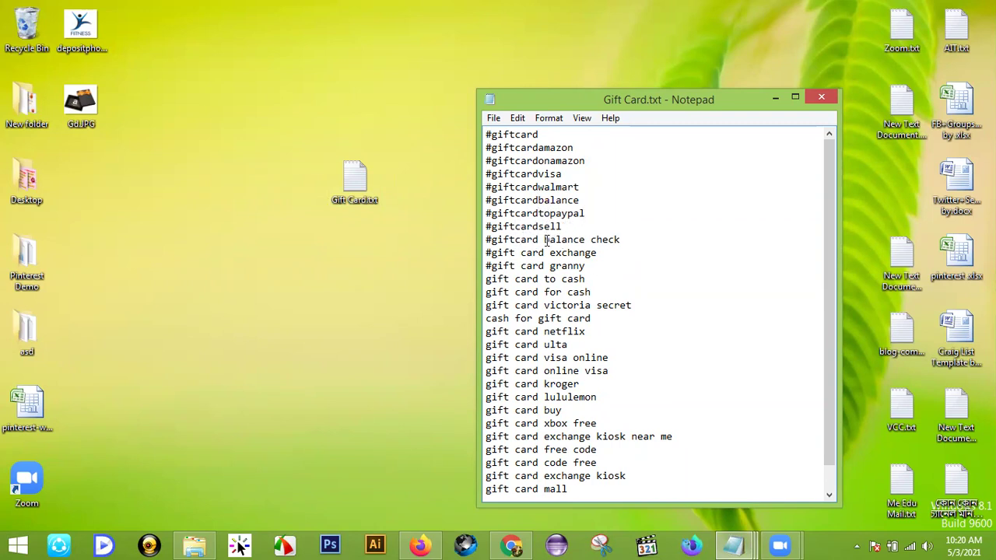
pyautogui.click(544, 240)
pyautogui.press('BackSpace')
pyautogui.click(583, 239)
pyautogui.press('BackSpace')
pyautogui.click(549, 253)
pyautogui.press('BackSpace')
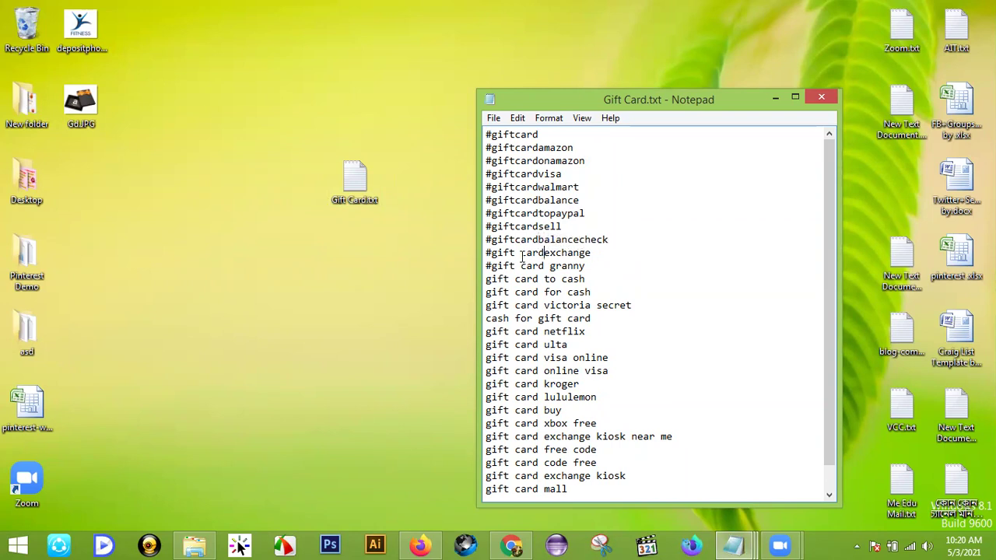
pyautogui.click(522, 253)
pyautogui.press('BackSpace')
pyautogui.click(521, 268)
pyautogui.press('BackSpace')
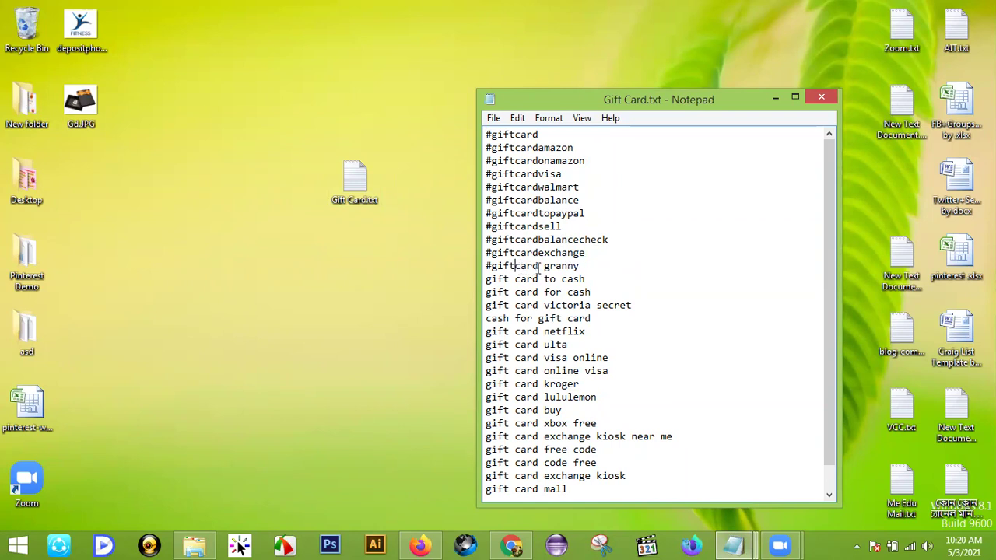
pyautogui.click(547, 266)
pyautogui.press('BackSpace')
# - Select the eleven hashtag lines and save Gift Card.txt
pyautogui.moveTo(576, 266); pyautogui.dragTo(475, 137)
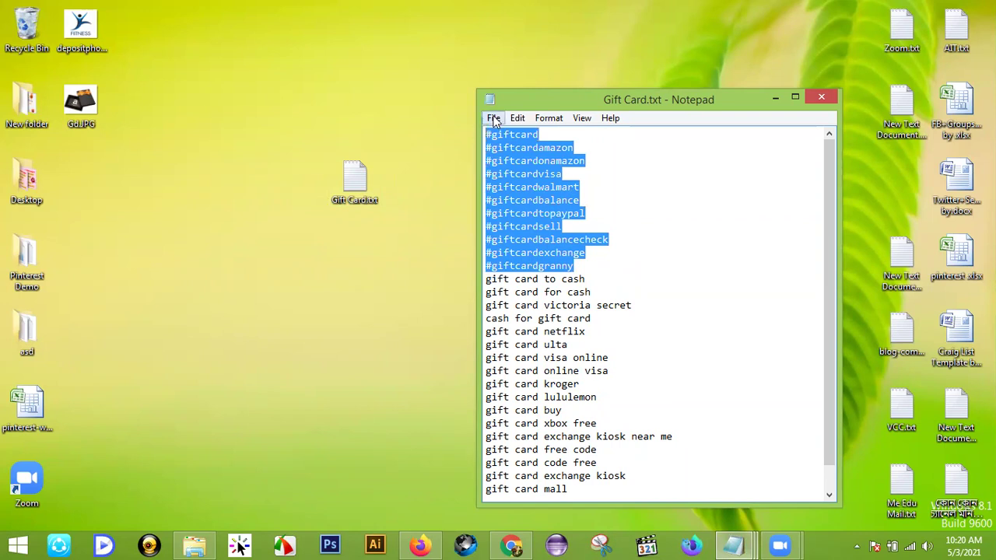
pyautogui.click(493, 118)
pyautogui.click(508, 170)
pyautogui.click(511, 545)
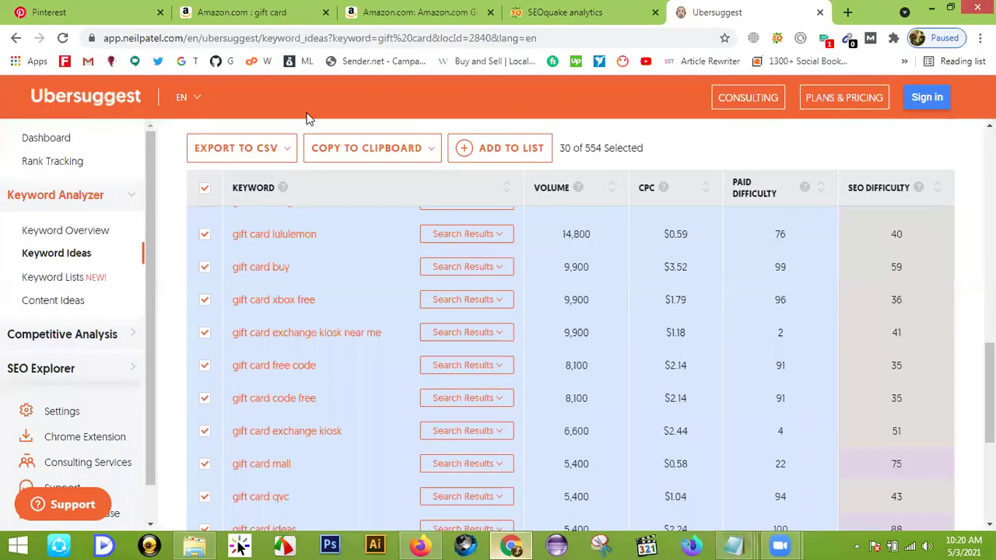
# - Paste #giftcard through #giftcardgranny into the pin description, joining them onto shared lines
pyautogui.click(821, 12)
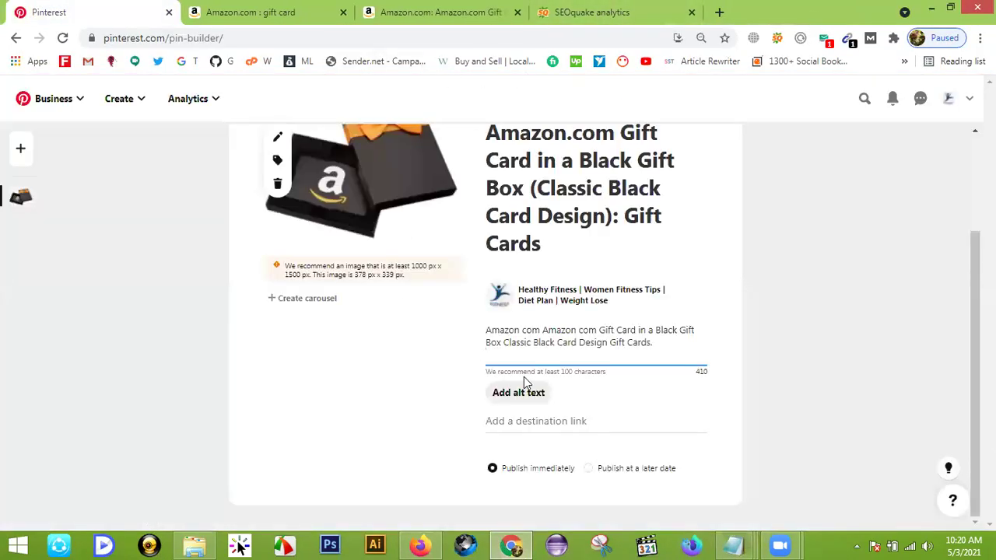
pyautogui.hotkey('ctrl', 'v')
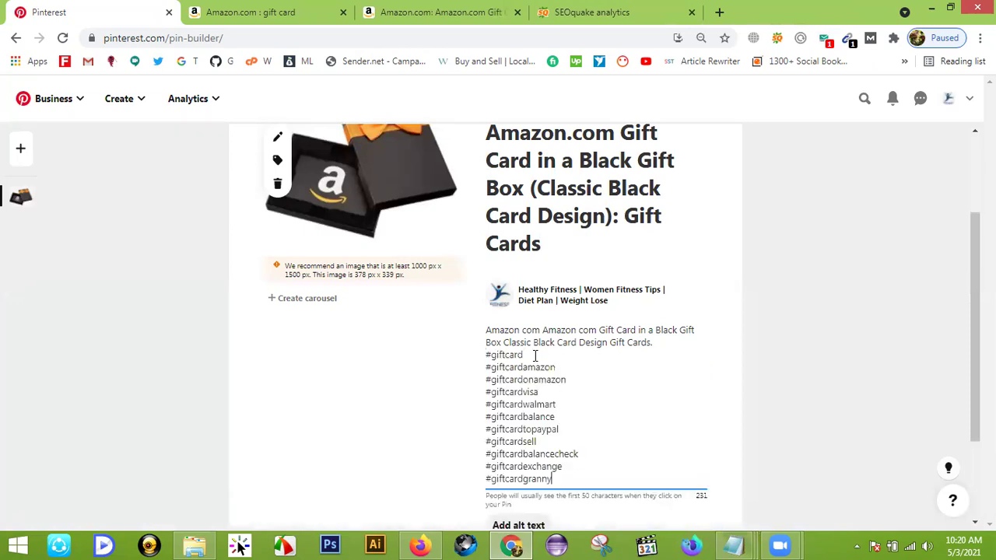
pyautogui.press('Delete')
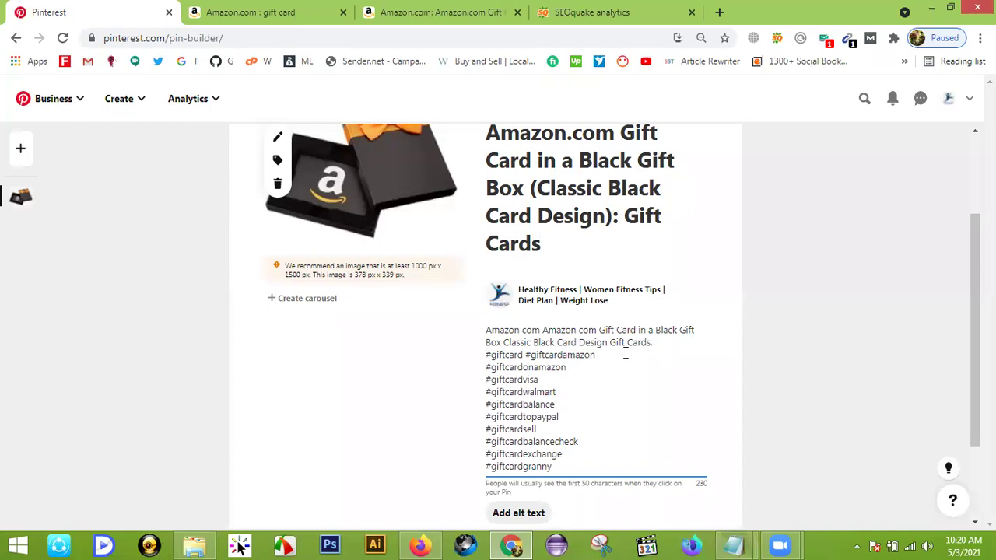
pyautogui.press('Delete')
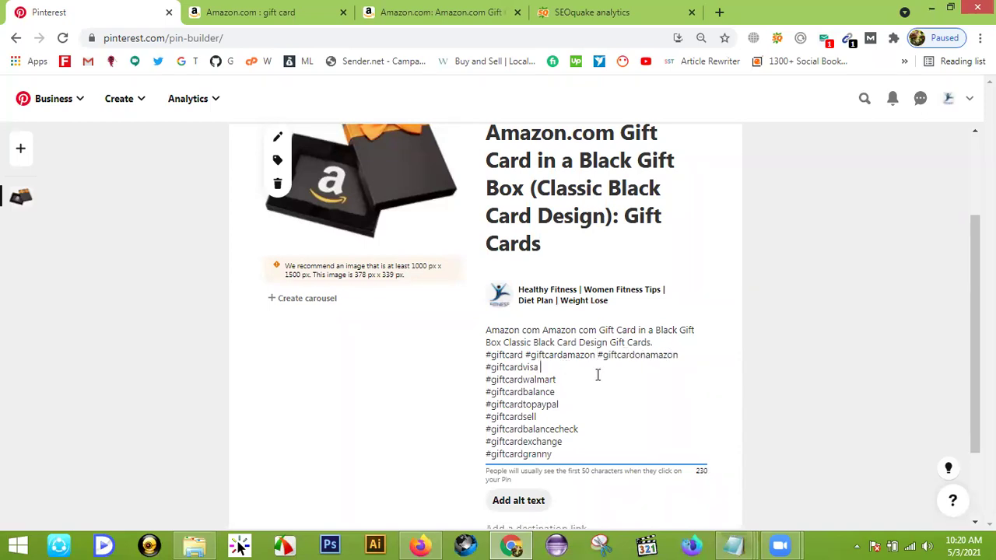
pyautogui.press('Delete')
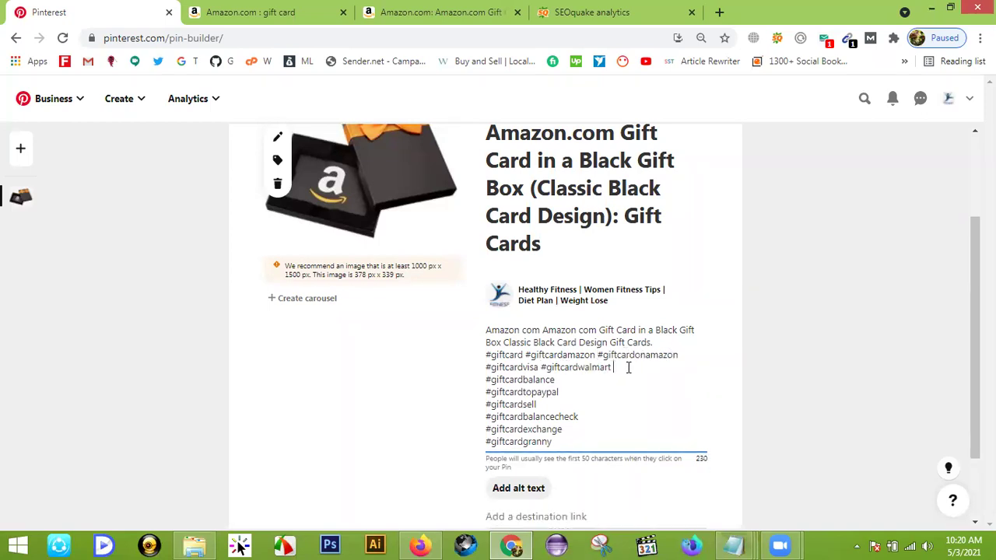
pyautogui.press('Delete')
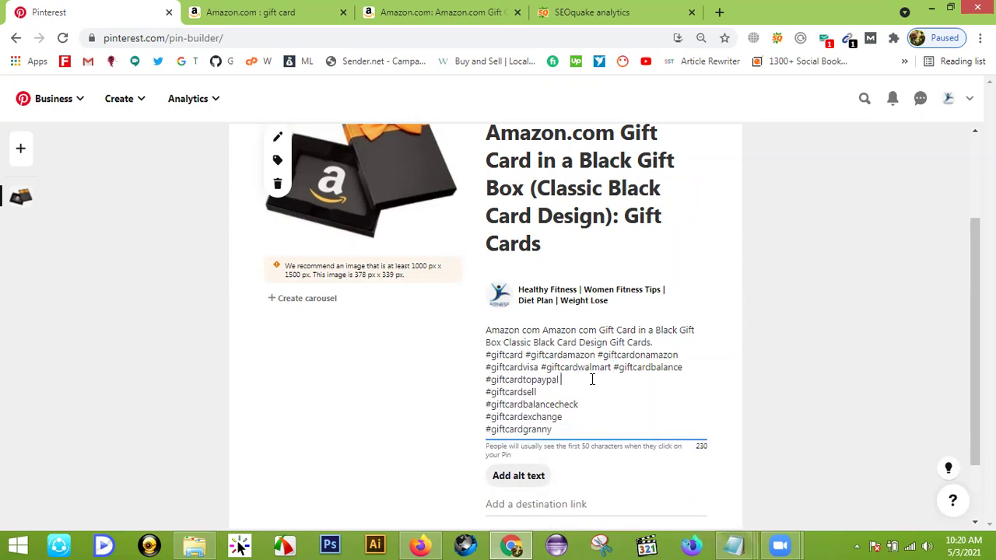
pyautogui.press('Delete')
pyautogui.click(634, 379)
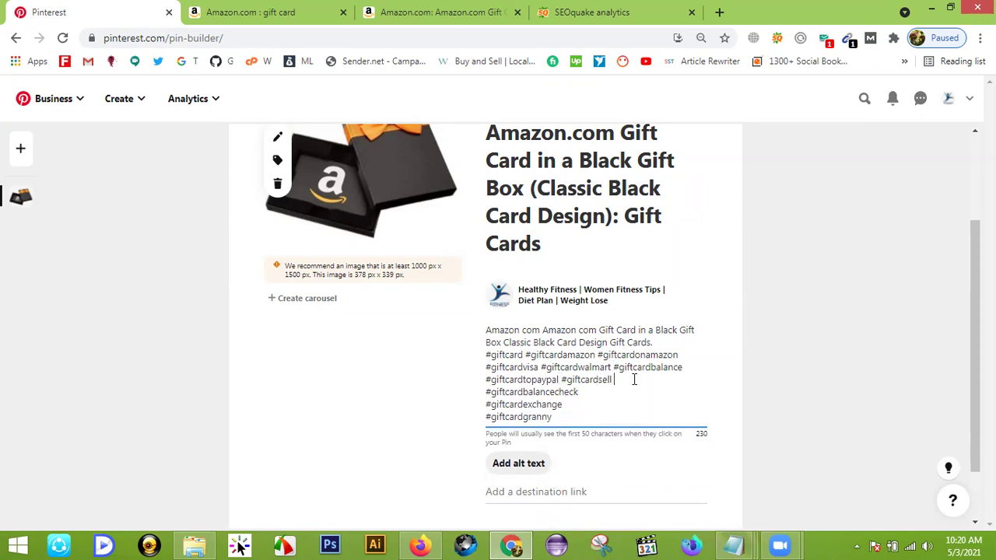
pyautogui.press('Delete')
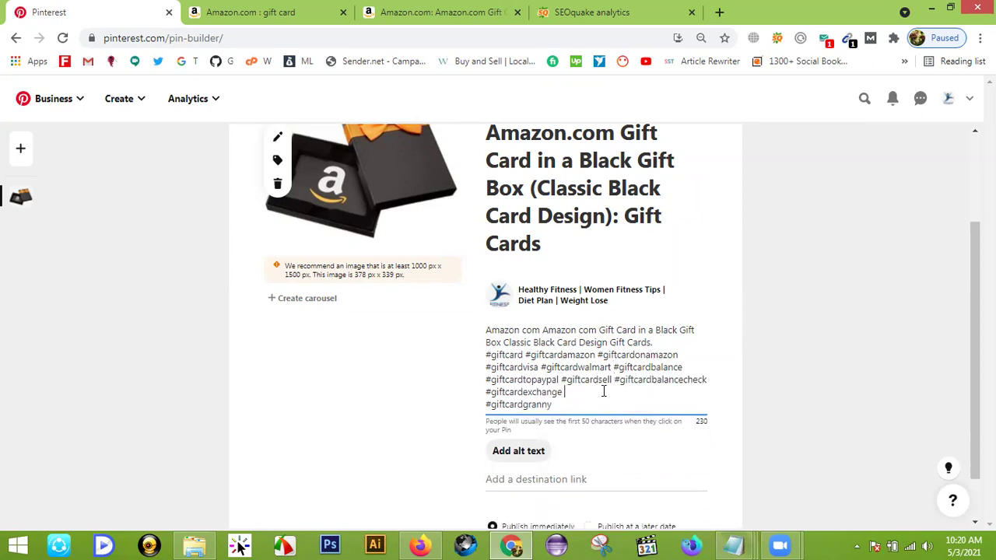
pyautogui.press('Delete')
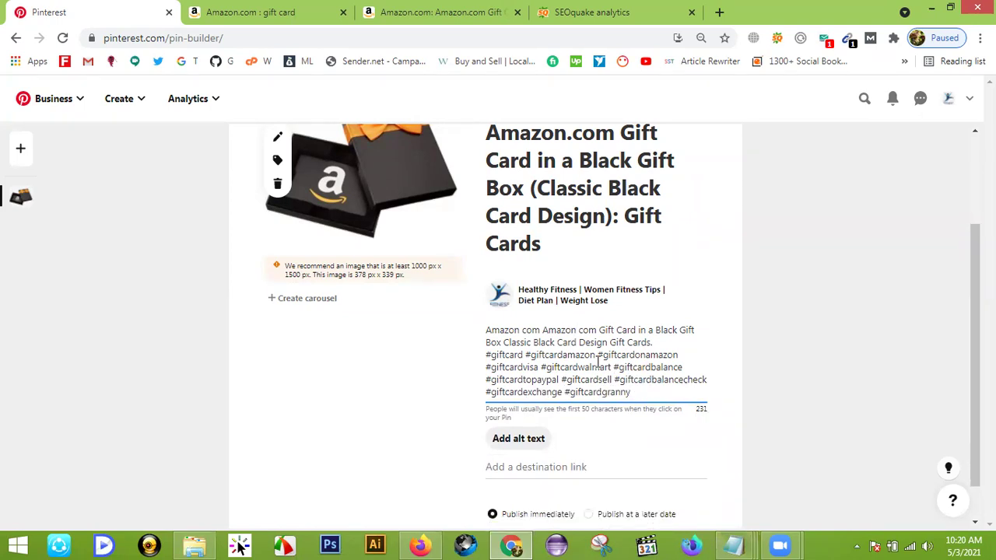
pyautogui.scroll(-1, 537, 440)
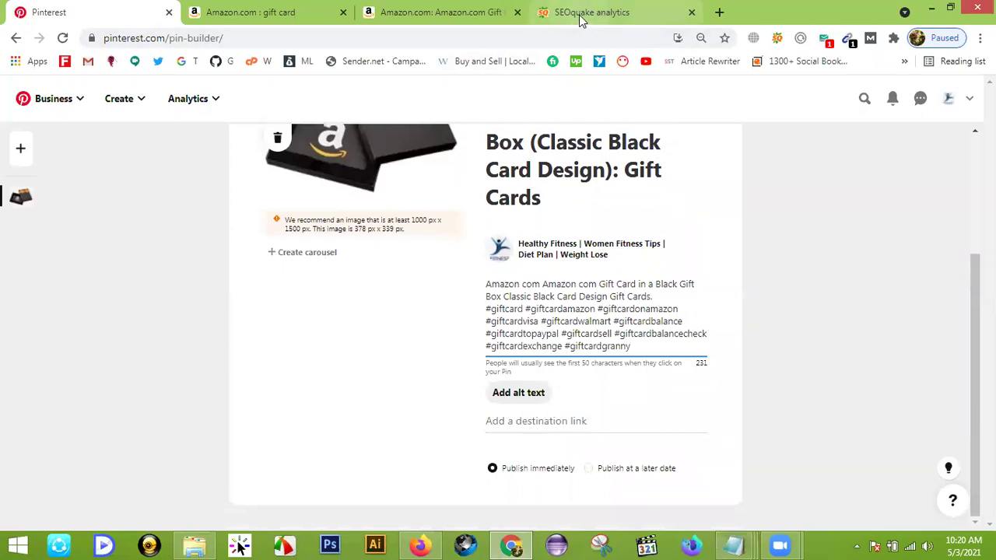
# - Copy the Amazon gift card product page URL and paste it as the pin's destination link
pyautogui.click(448, 12)
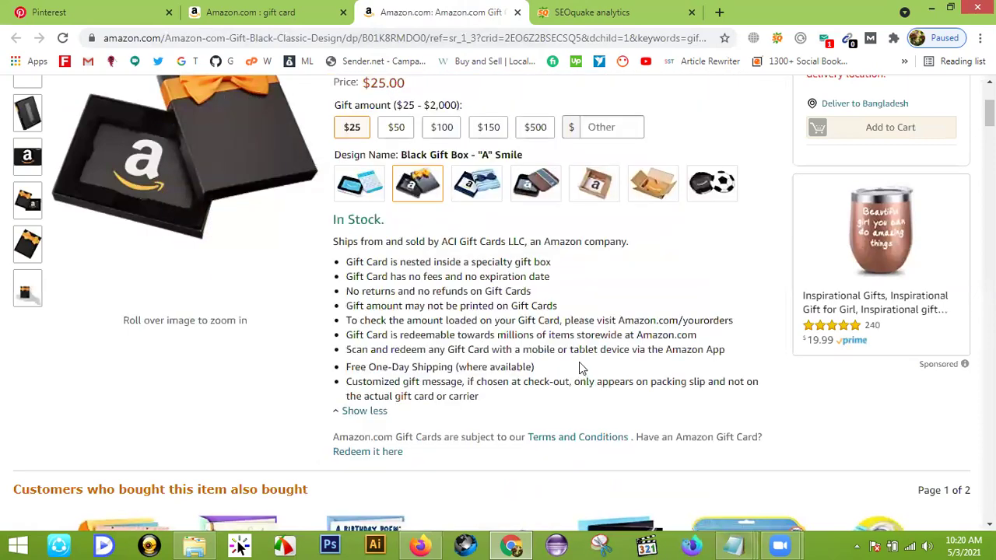
pyautogui.scroll(3, 580, 367)
pyautogui.scroll(1, 524, 256)
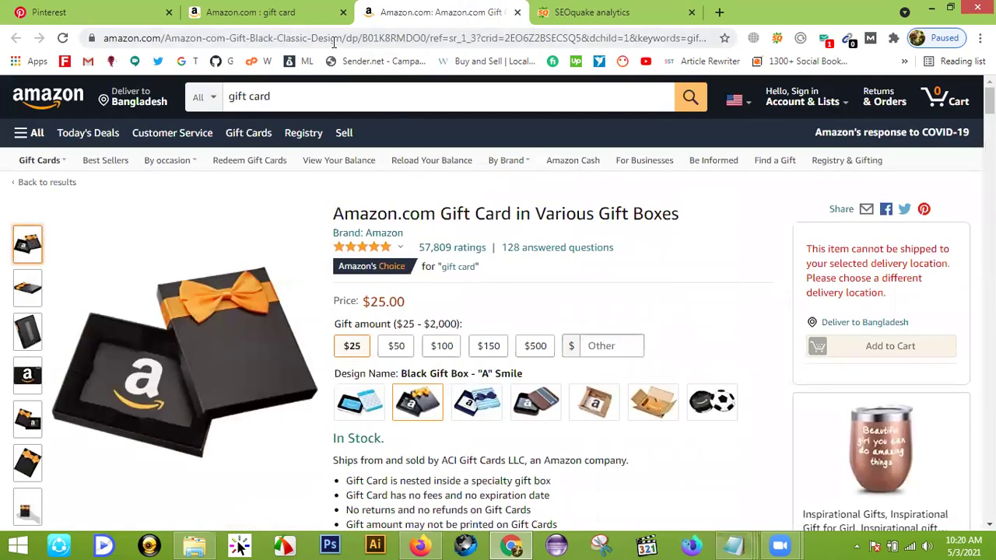
pyautogui.click(333, 40)
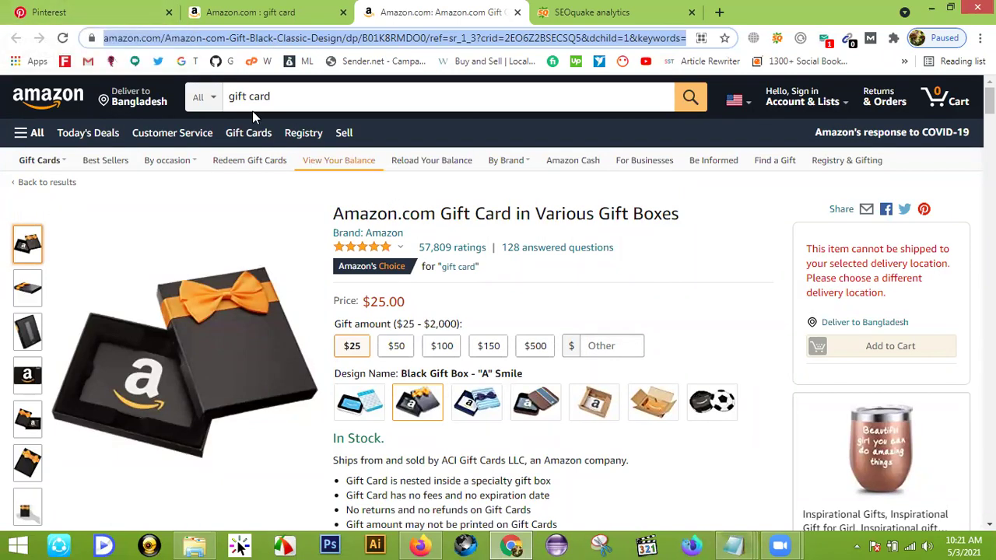
pyautogui.click(78, 13)
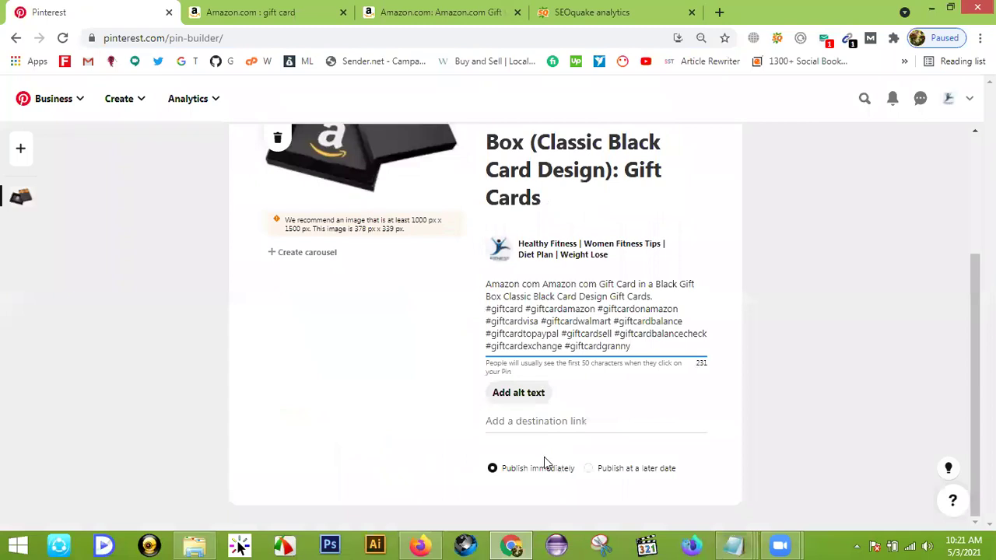
pyautogui.click(521, 421)
pyautogui.hotkey('ctrl', 'v')
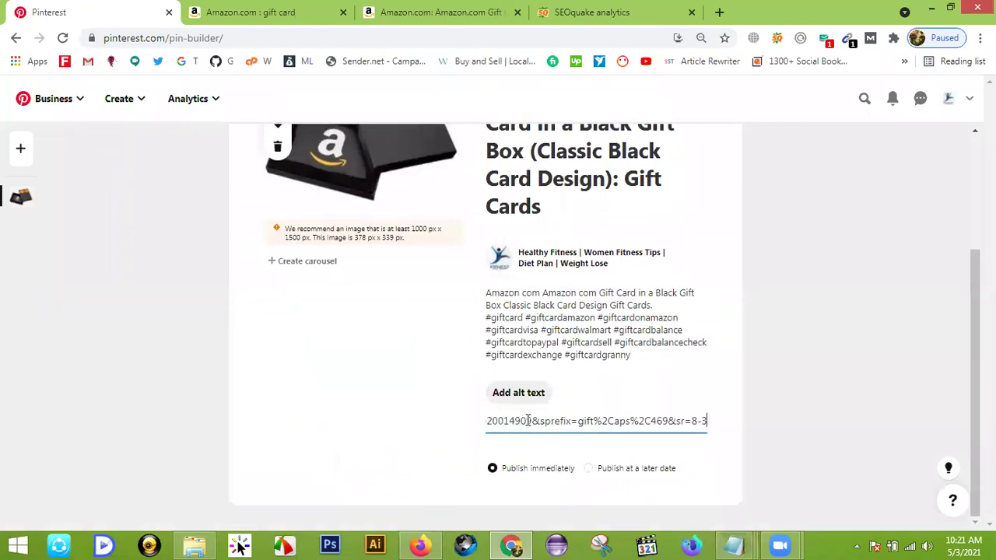
pyautogui.click(794, 393)
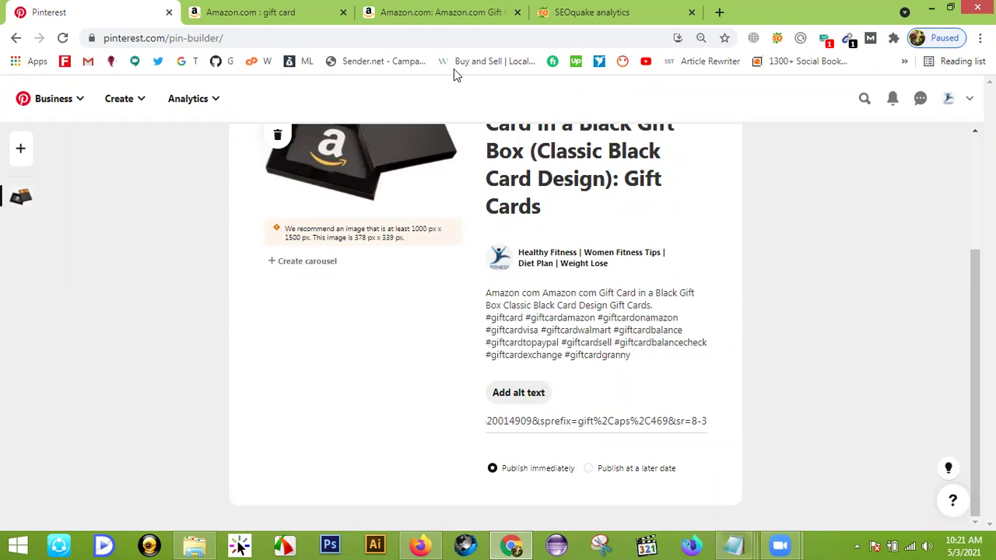
# - Check the Amazon search results address, then return to the pin builder
pyautogui.click(263, 13)
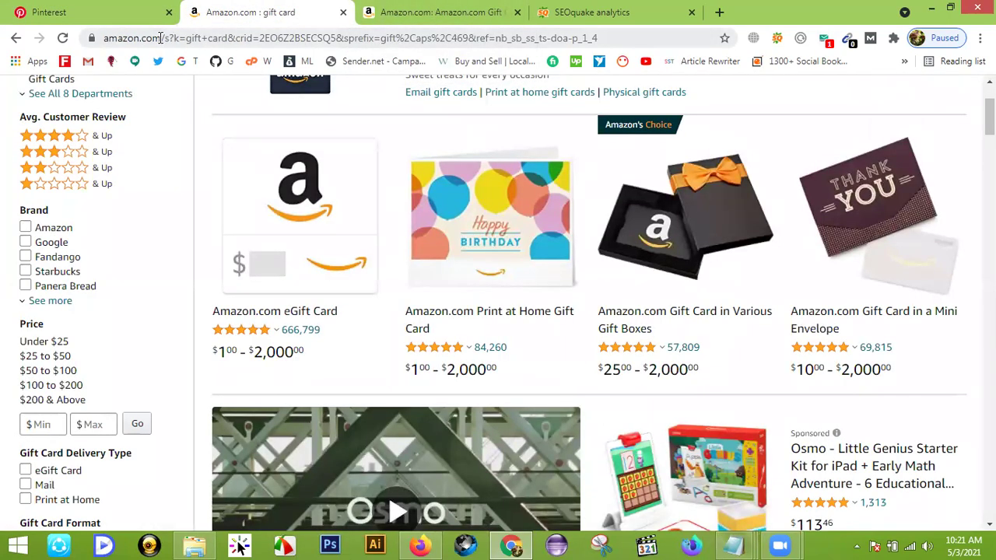
pyautogui.moveTo(161, 38); pyautogui.dragTo(20, 37)
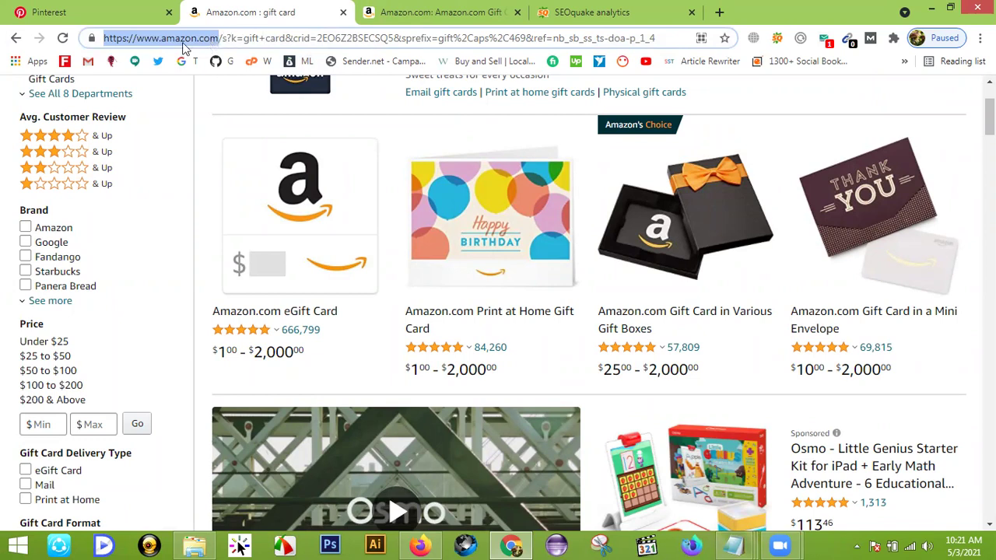
pyautogui.click(393, 17)
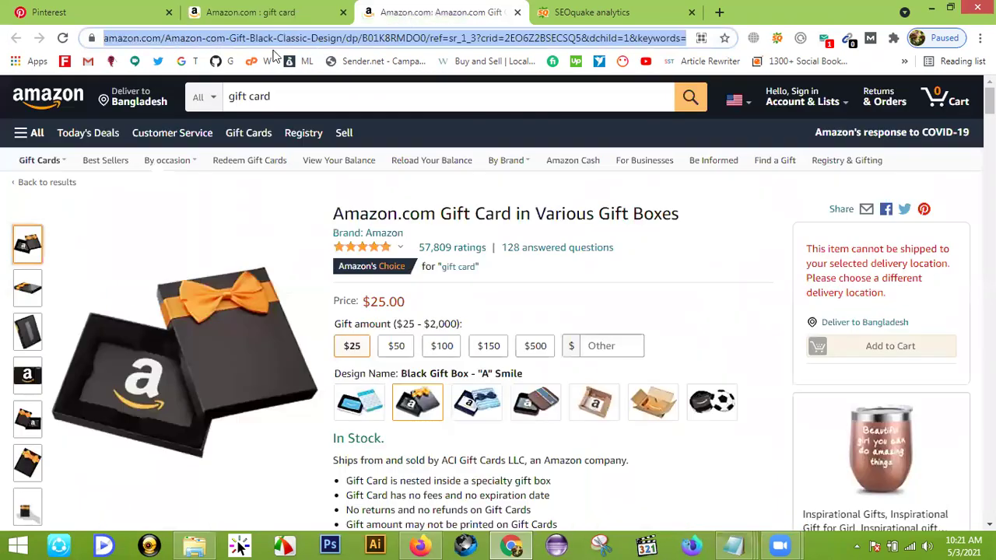
pyautogui.click(75, 11)
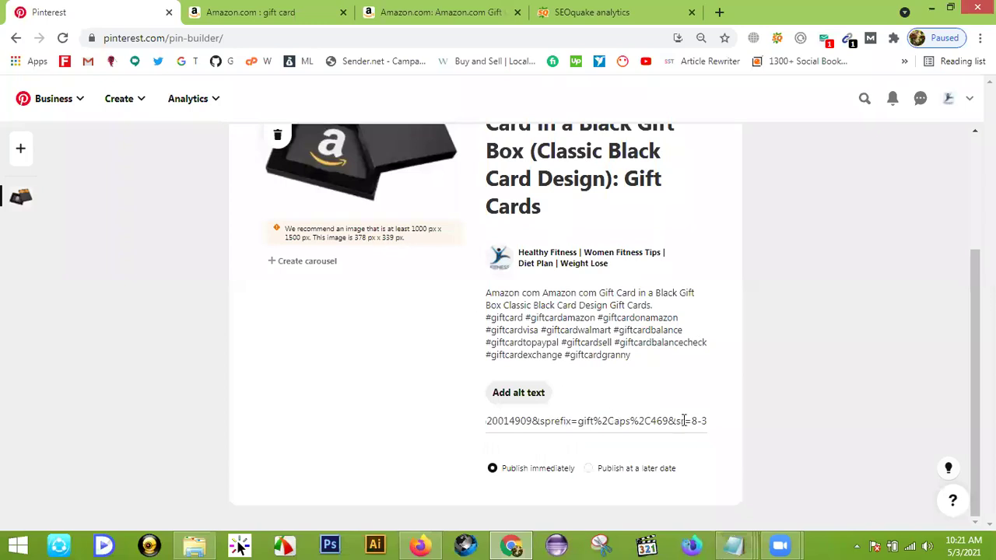
pyautogui.scroll(3, 699, 387)
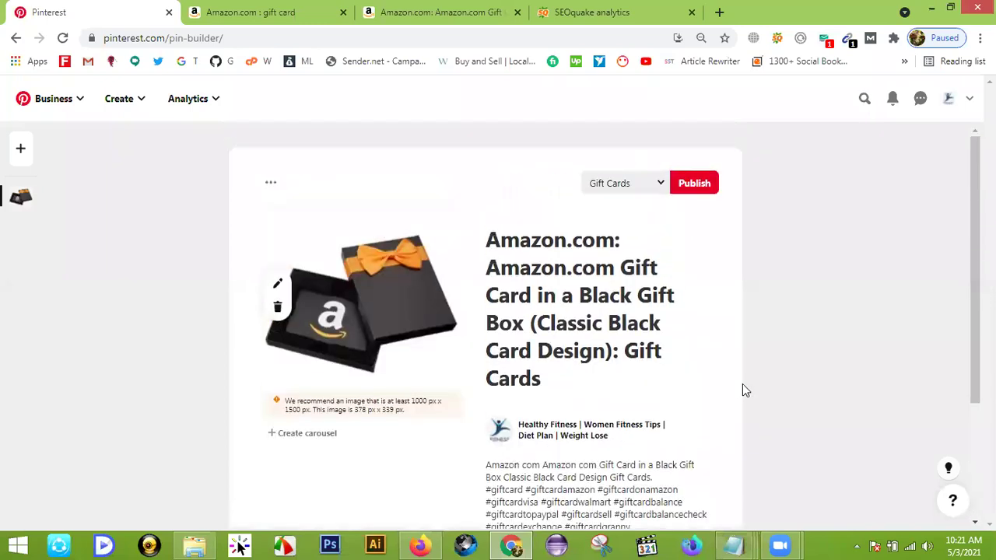
# - After trying Healthy Fitness and weight loss, choose the Gift Cards board and publish the pin
pyautogui.click(655, 187)
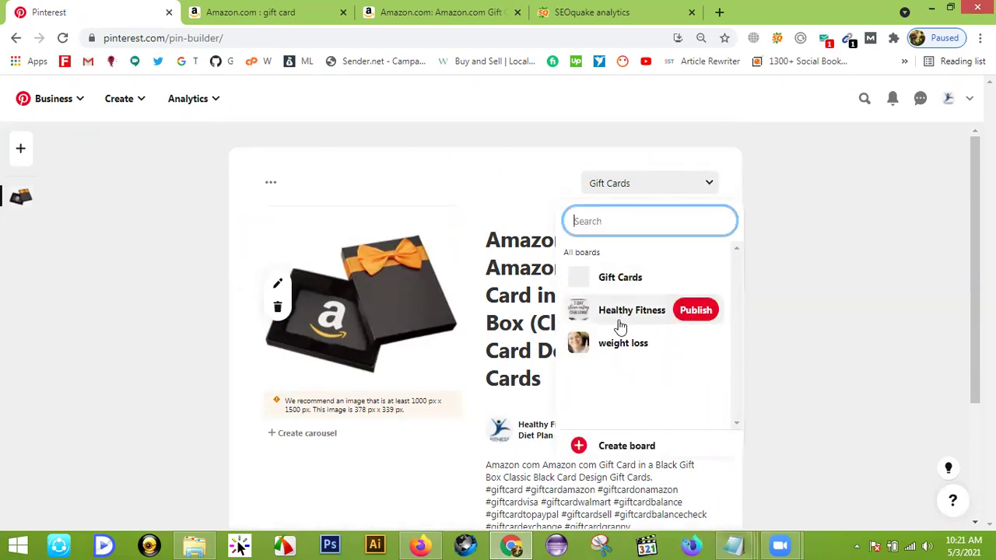
pyautogui.click(620, 316)
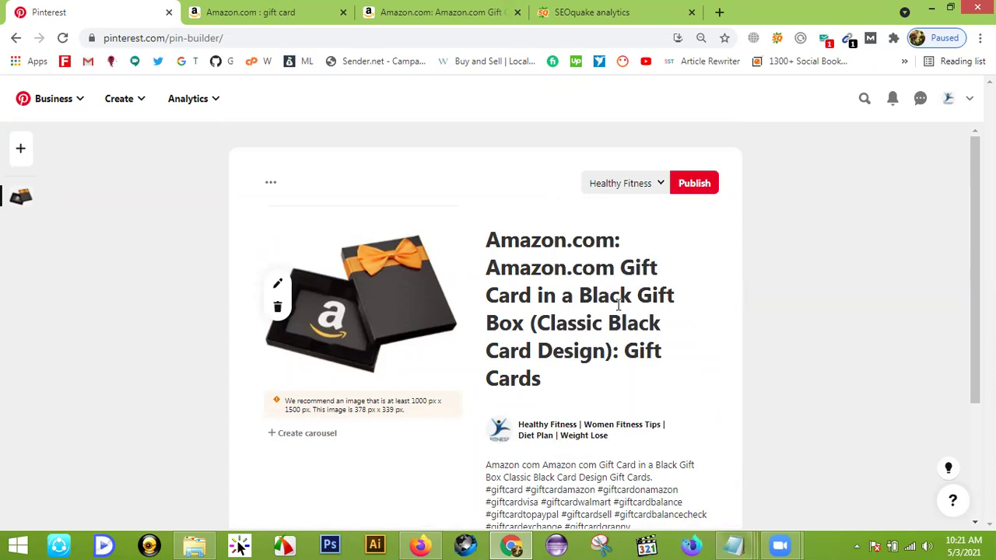
pyautogui.click(607, 189)
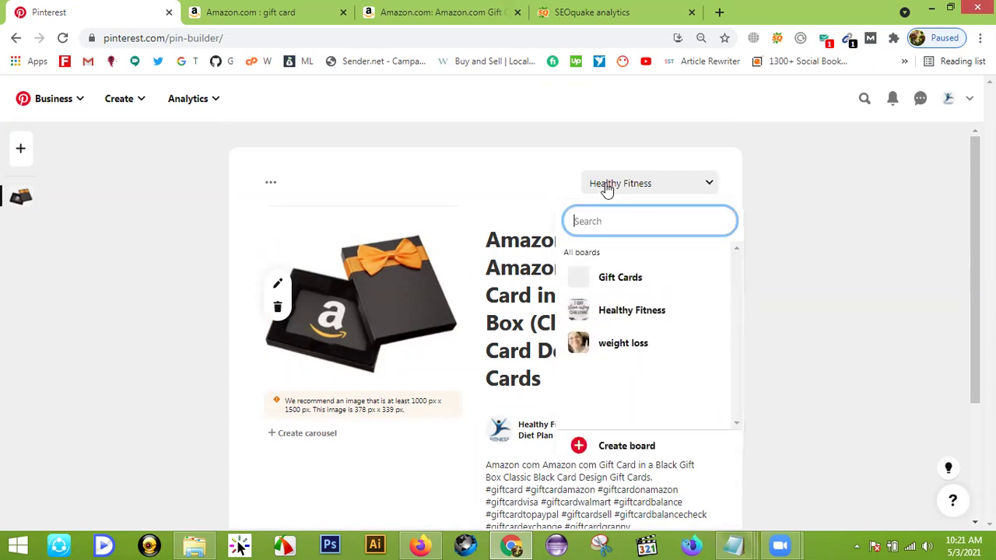
pyautogui.click(607, 348)
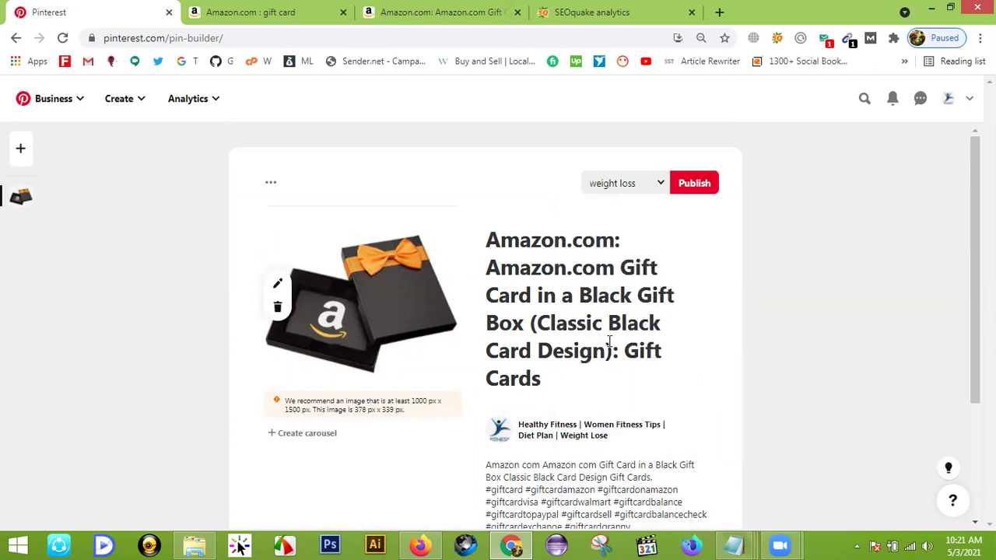
pyautogui.click(625, 191)
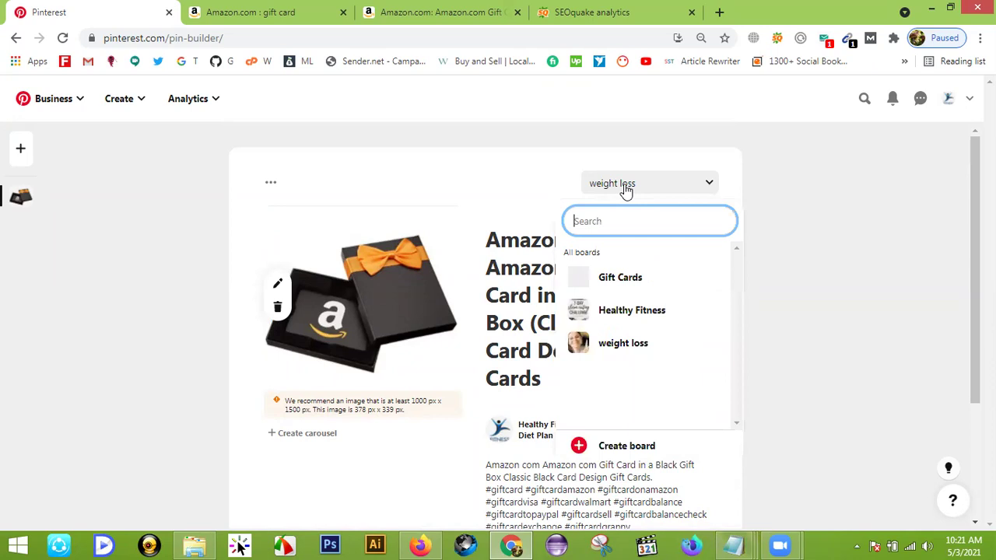
pyautogui.click(608, 285)
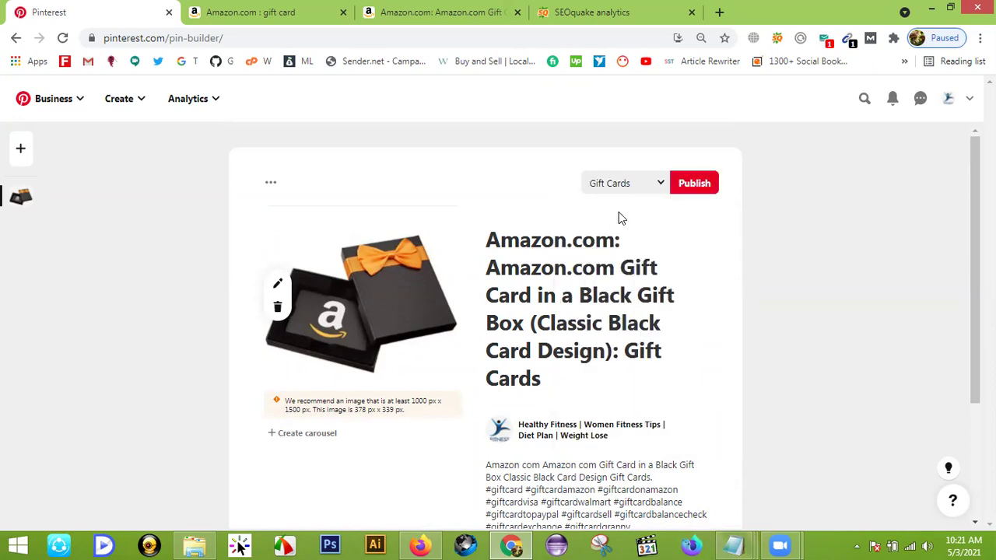
pyautogui.click(697, 185)
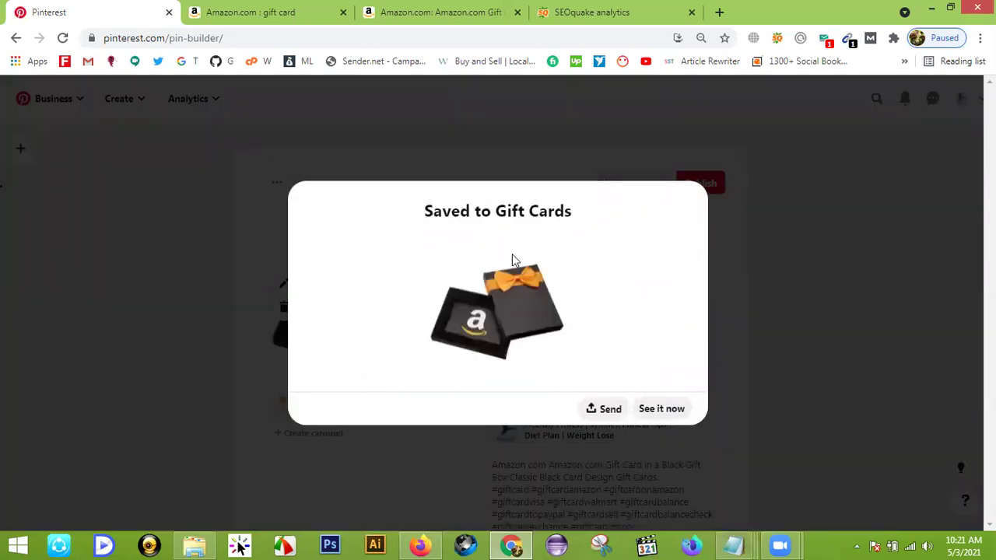
# - Open the newly published gift card pin's page and scroll through it to review it
pyautogui.click(661, 412)
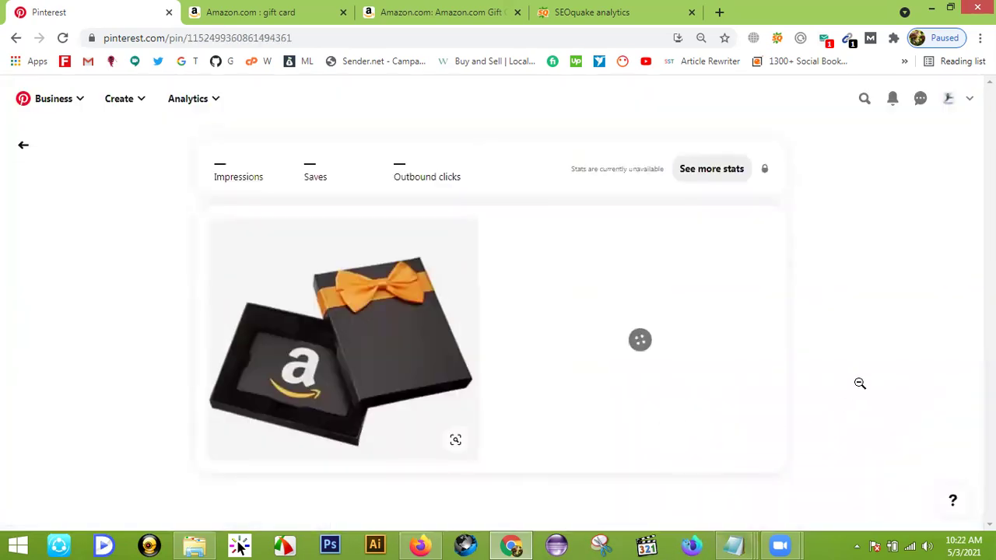
pyautogui.scroll(-3, 910, 323)
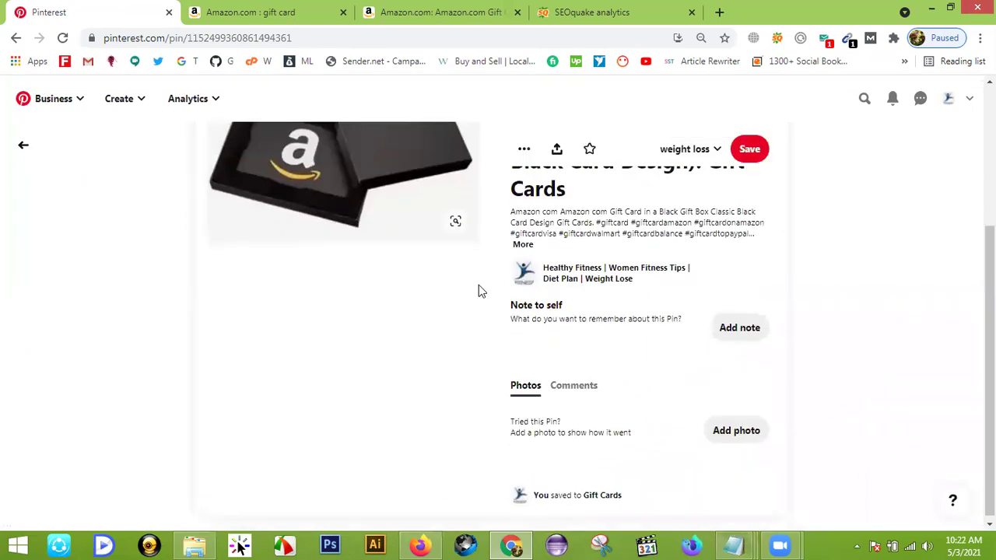
pyautogui.scroll(1, 467, 327)
pyautogui.scroll(2, 420, 348)
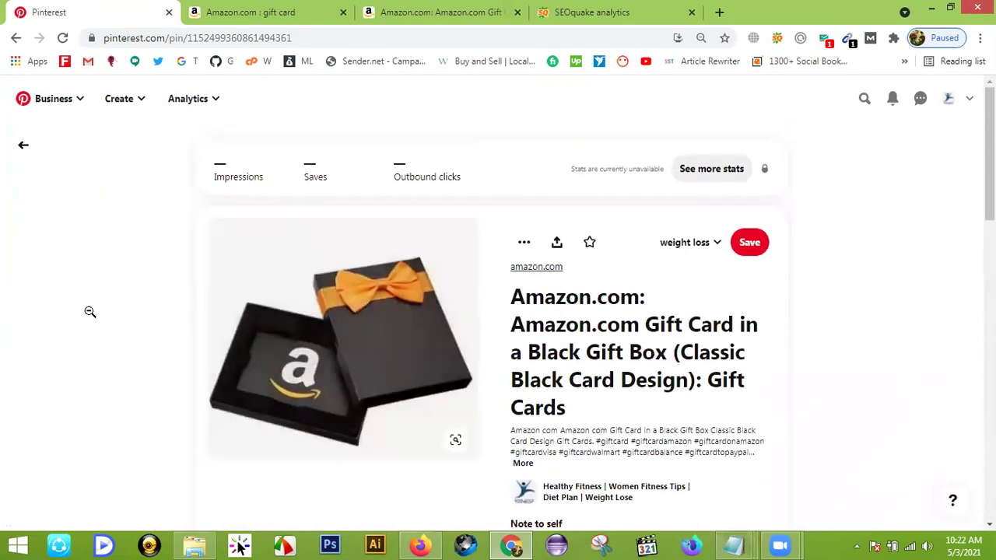
pyautogui.scroll(-2, 809, 344)
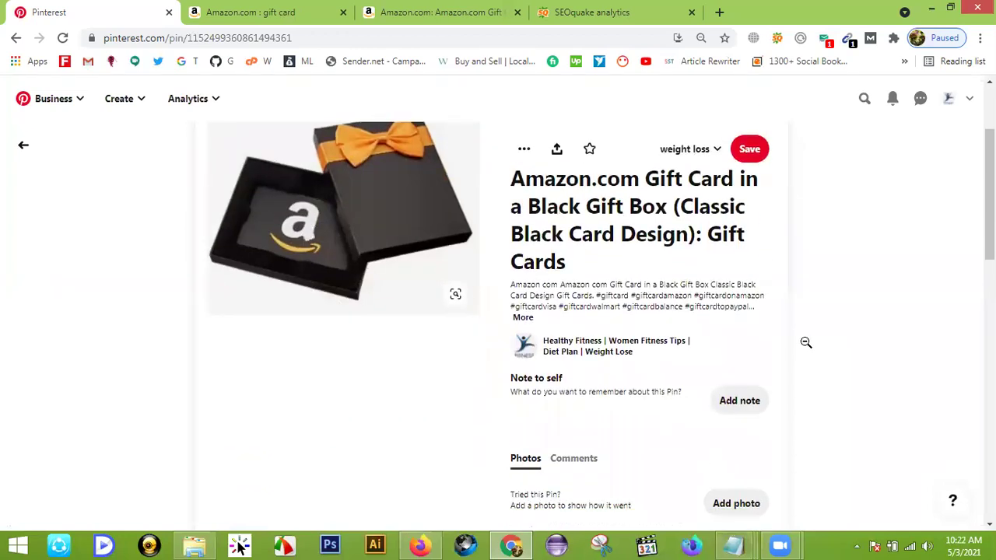
pyautogui.scroll(2, 690, 305)
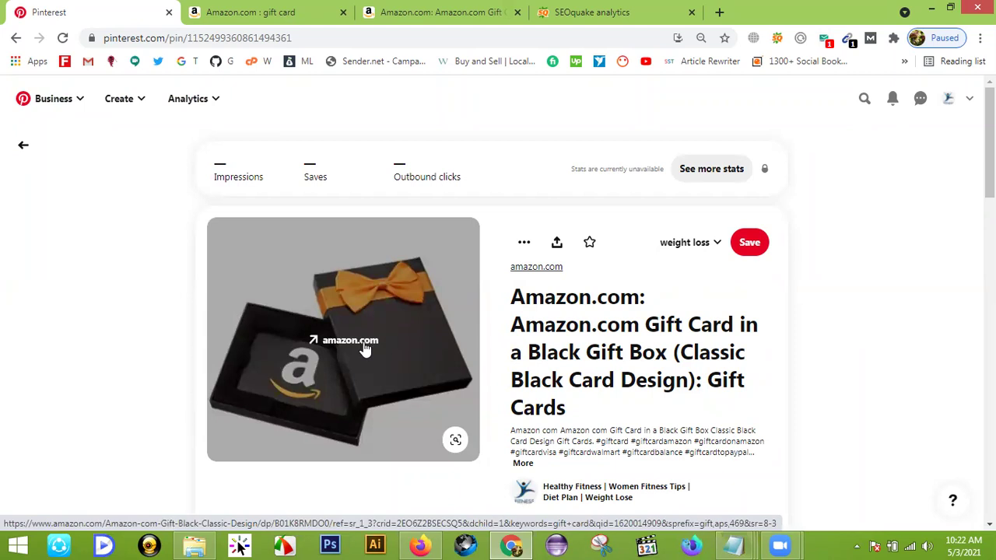
# - Close the Amazon and SEOquake tabs, then check the pin's linked Amazon page and close it
pyautogui.click(427, 9)
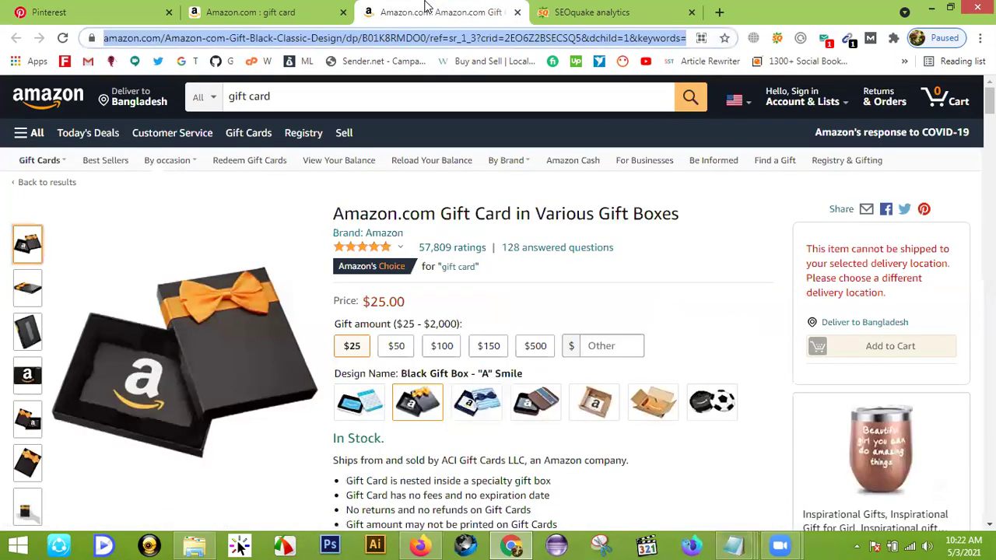
pyautogui.click(514, 13)
pyautogui.click(344, 13)
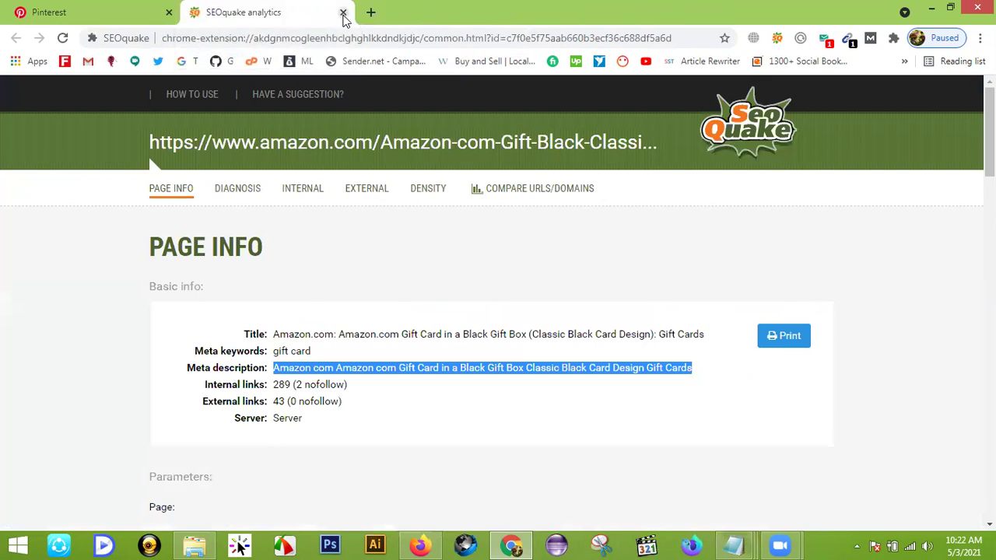
pyautogui.click(344, 13)
pyautogui.click(346, 343)
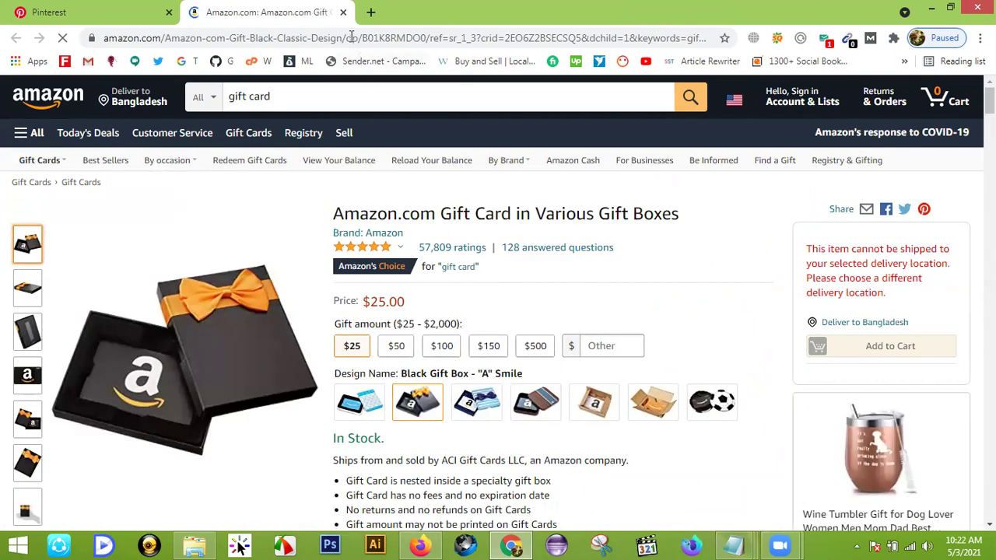
pyautogui.click(343, 13)
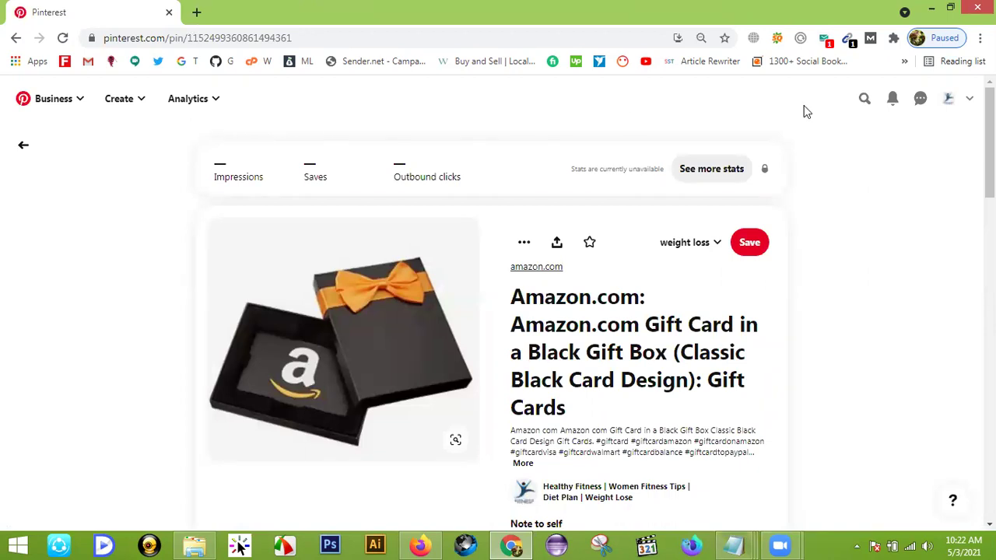
# - Close Gift Card.txt in Notepad, move its file beside GdJ.JPG, and open the pinterest workbook
pyautogui.click(930, 9)
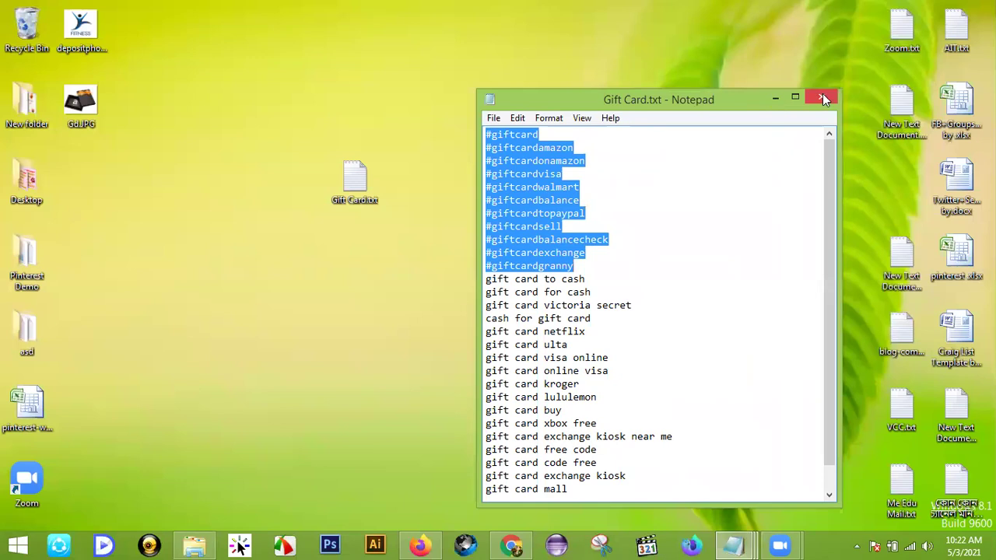
pyautogui.click(823, 97)
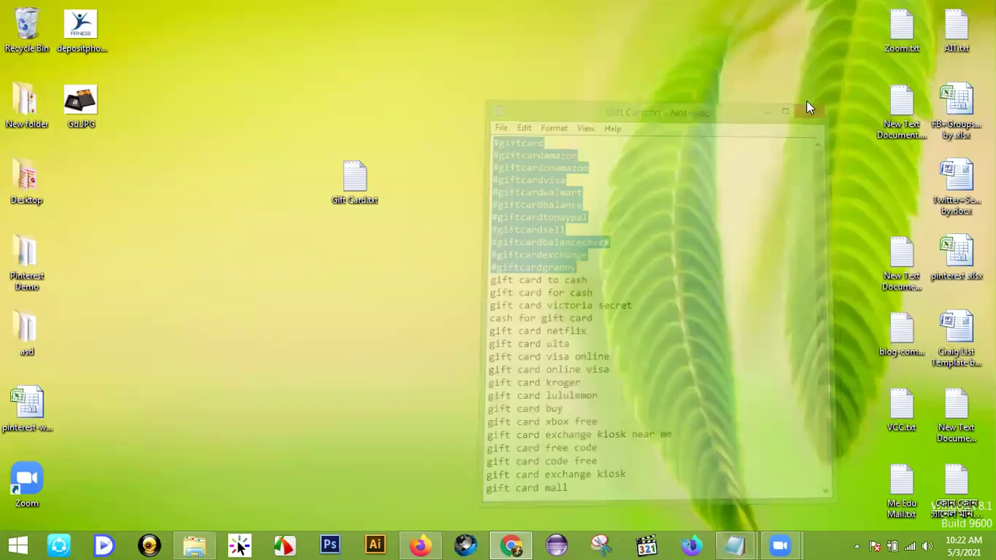
pyautogui.moveTo(358, 181); pyautogui.dragTo(86, 181)
pyautogui.click(29, 404)
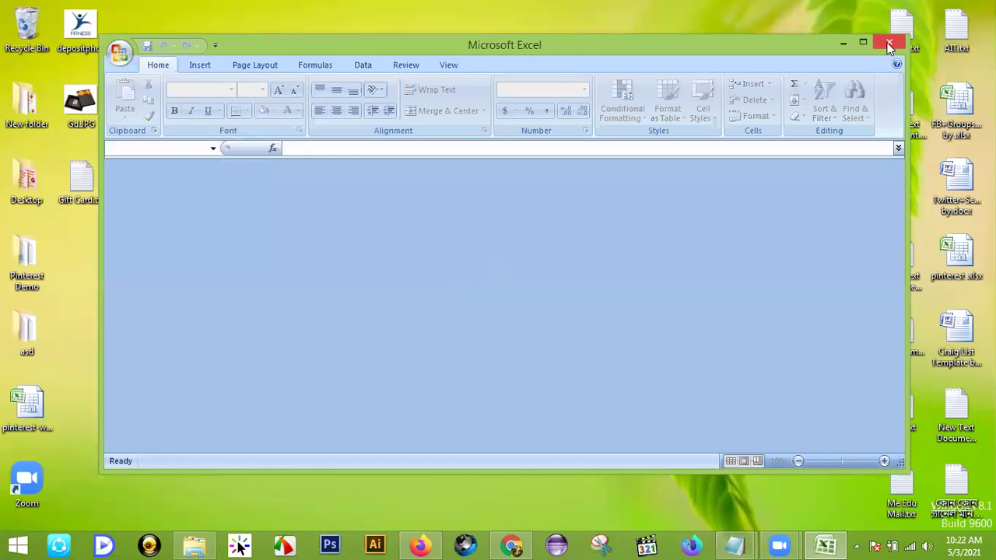
# - Duplicate pinterest-work-file-report-2021.xlsx on the desktop and open the '- Copy' file in Excel
pyautogui.click(888, 42)
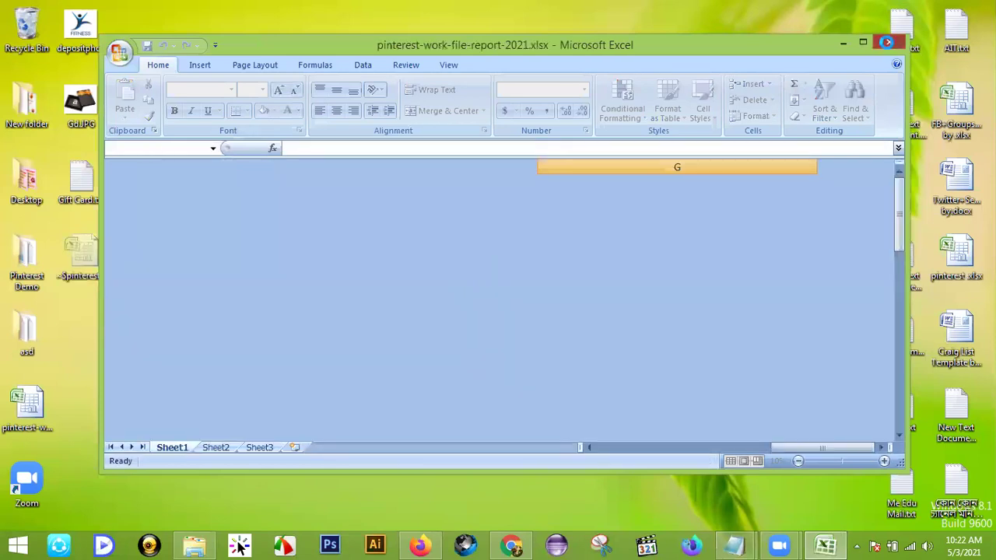
pyautogui.rightClick(33, 408)
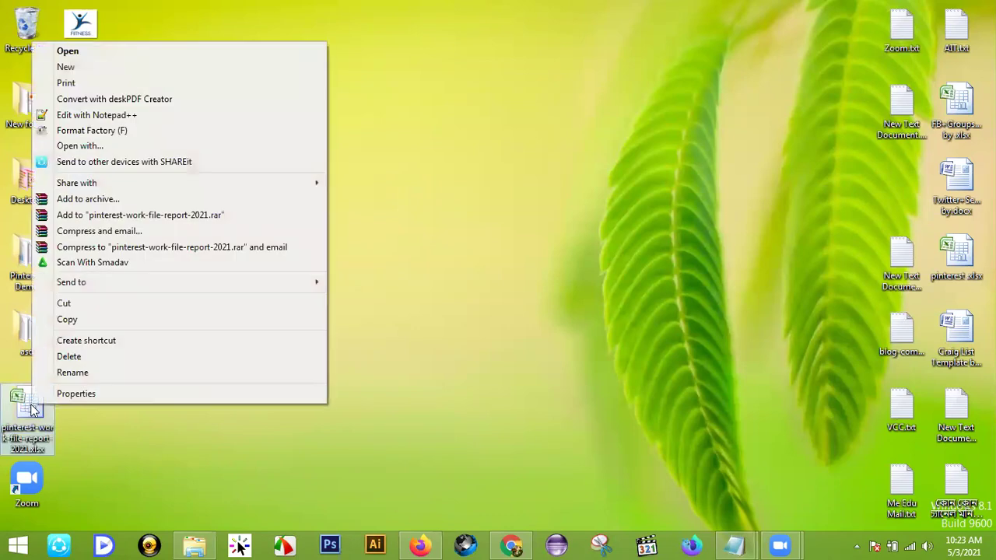
pyautogui.click(78, 319)
pyautogui.rightClick(233, 111)
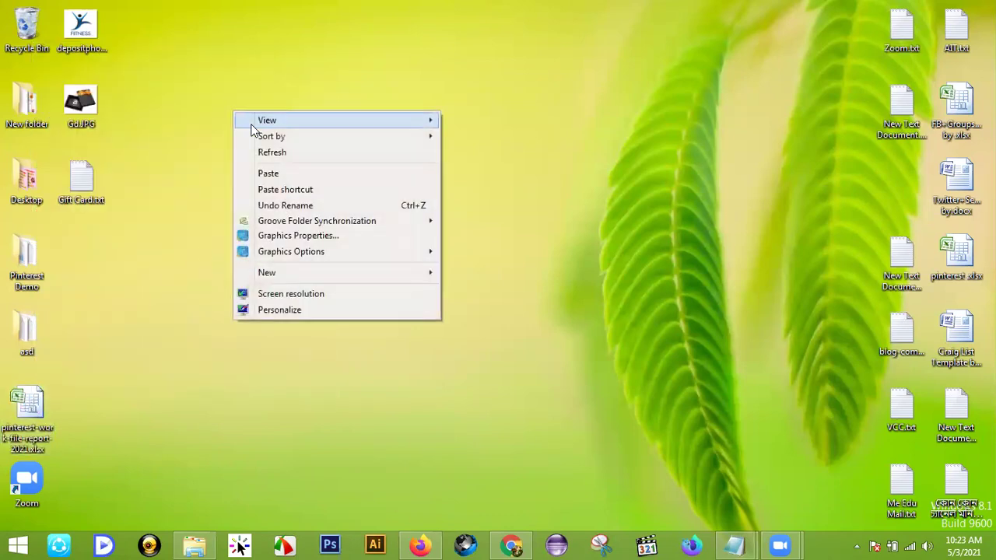
pyautogui.click(265, 173)
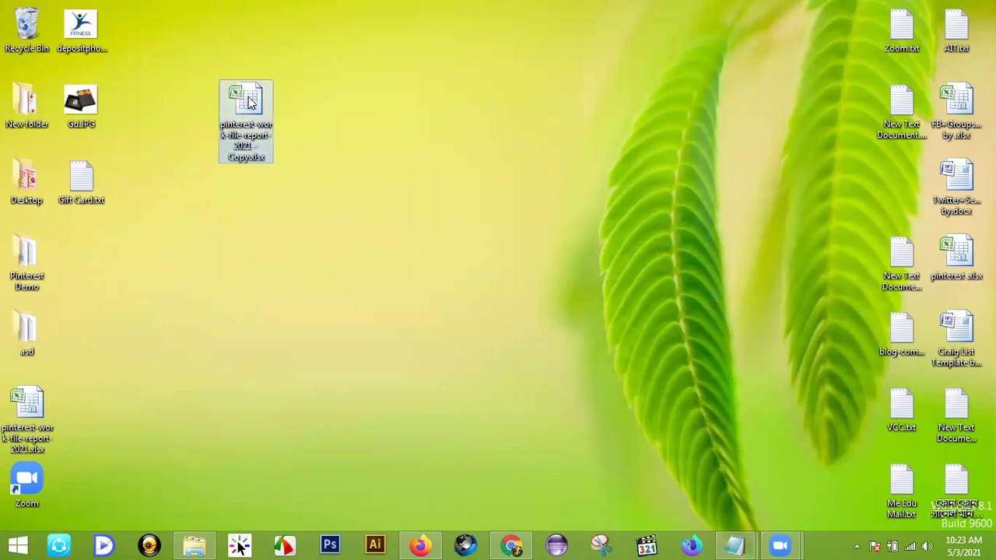
pyautogui.doubleClick(249, 101)
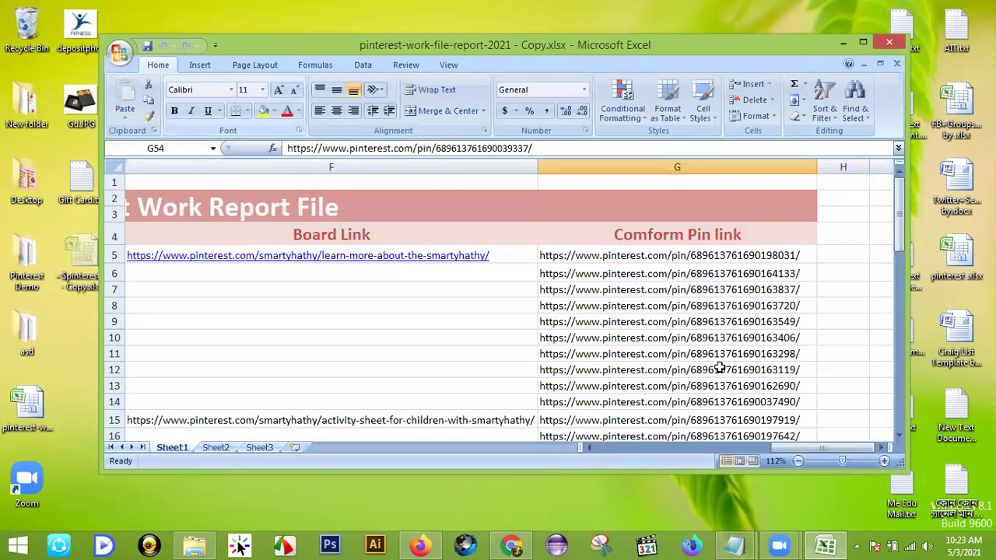
# - Clear the board and pin links in F5:G6, then maximize and zoom out to see the table
pyautogui.moveTo(815, 260); pyautogui.dragTo(51, 484)
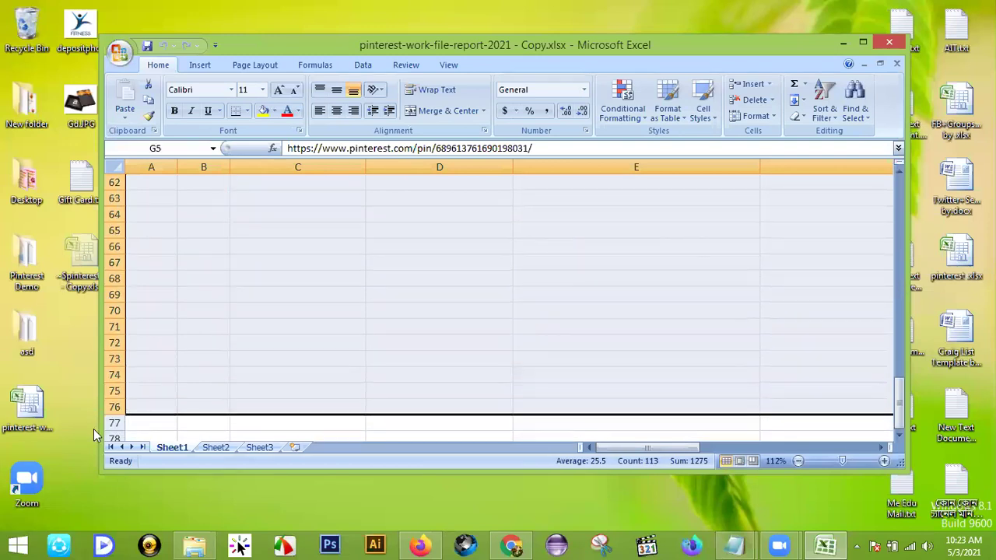
pyautogui.press('Delete')
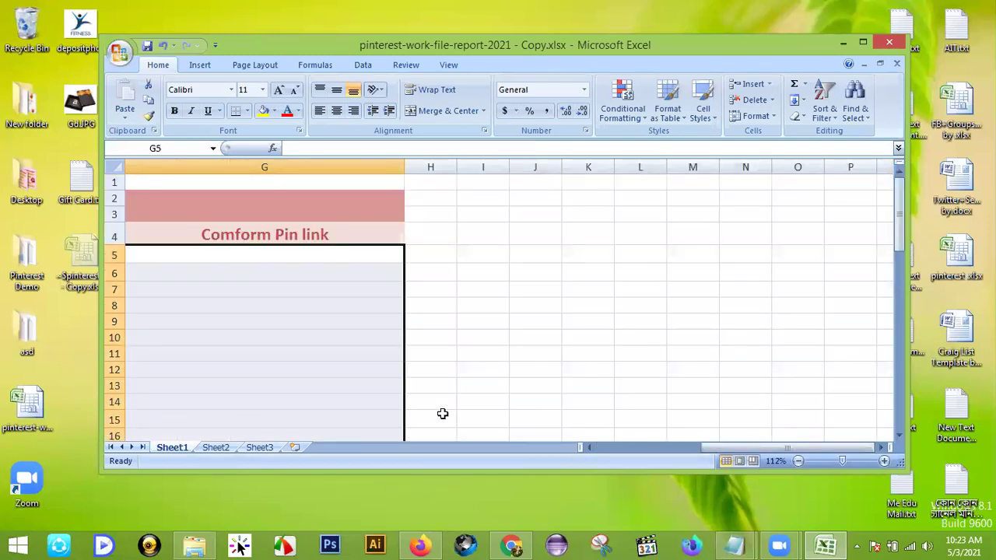
pyautogui.click(863, 42)
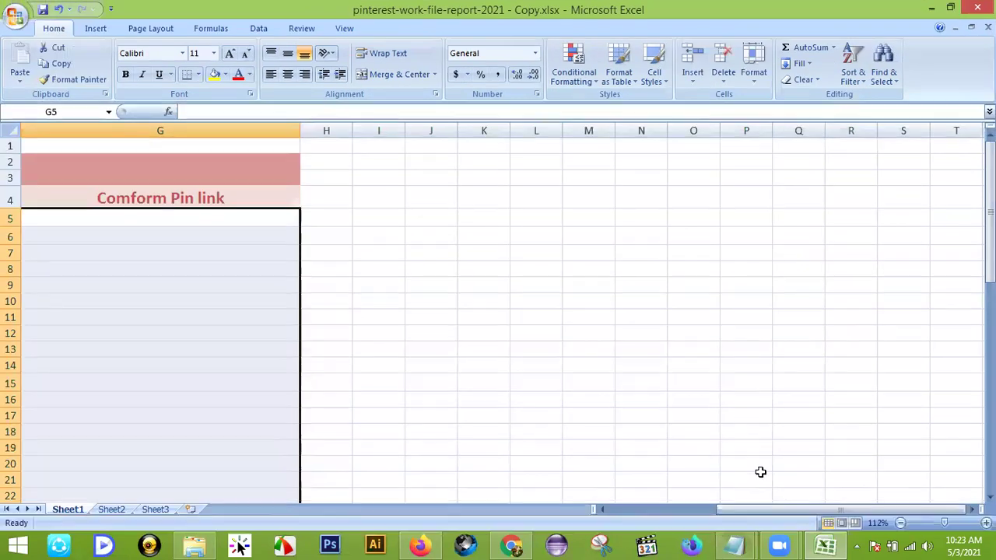
pyautogui.click(901, 524)
pyautogui.click(900, 524)
pyautogui.click(900, 523)
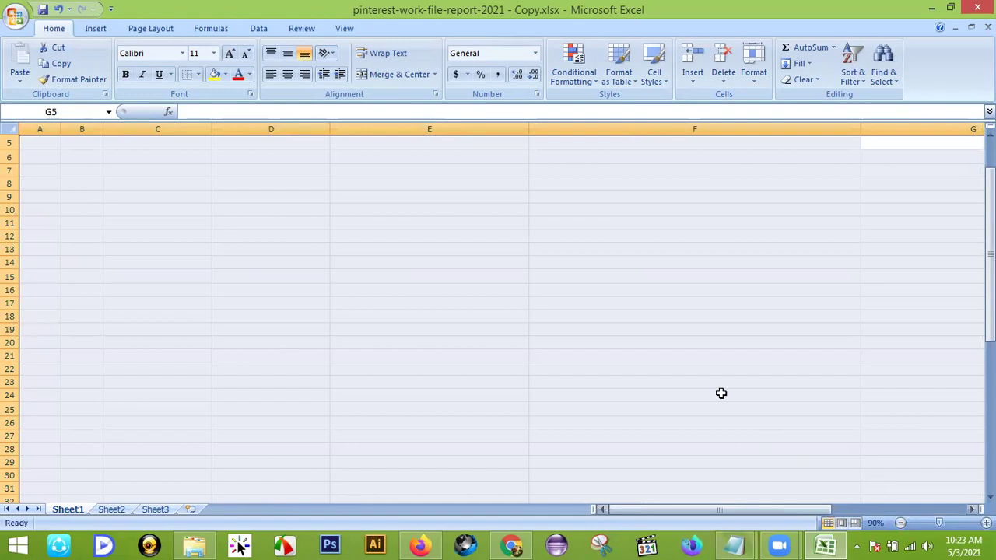
pyautogui.click(711, 372)
pyautogui.scroll(2, 708, 386)
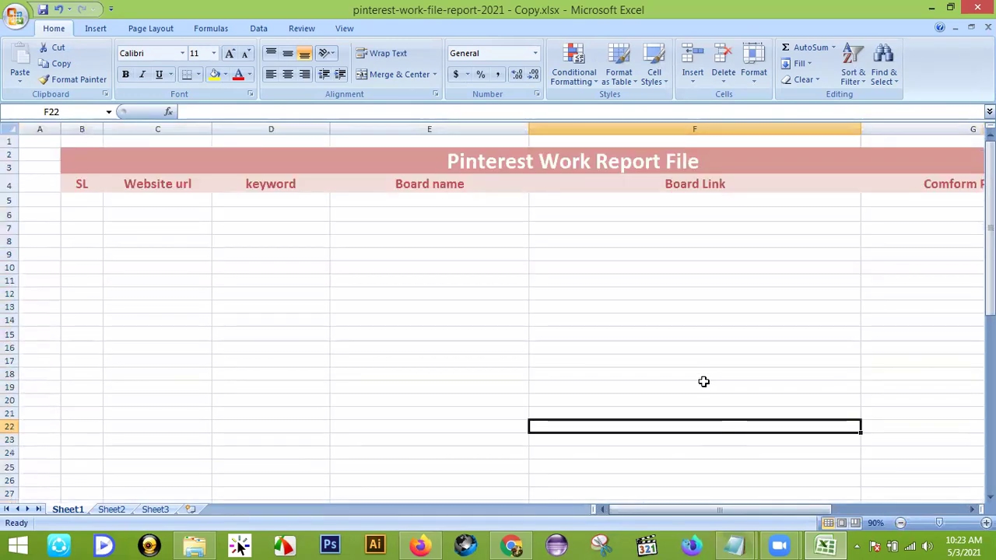
pyautogui.click(900, 524)
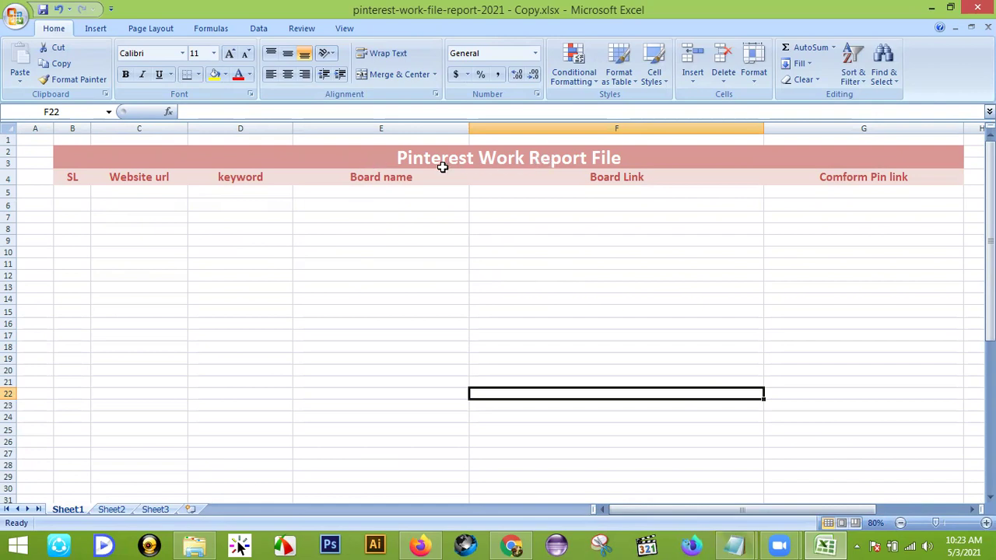
# - Delete the title and header labels in A2:G5, unmerge the title cells, and close the workbook
pyautogui.click(638, 156)
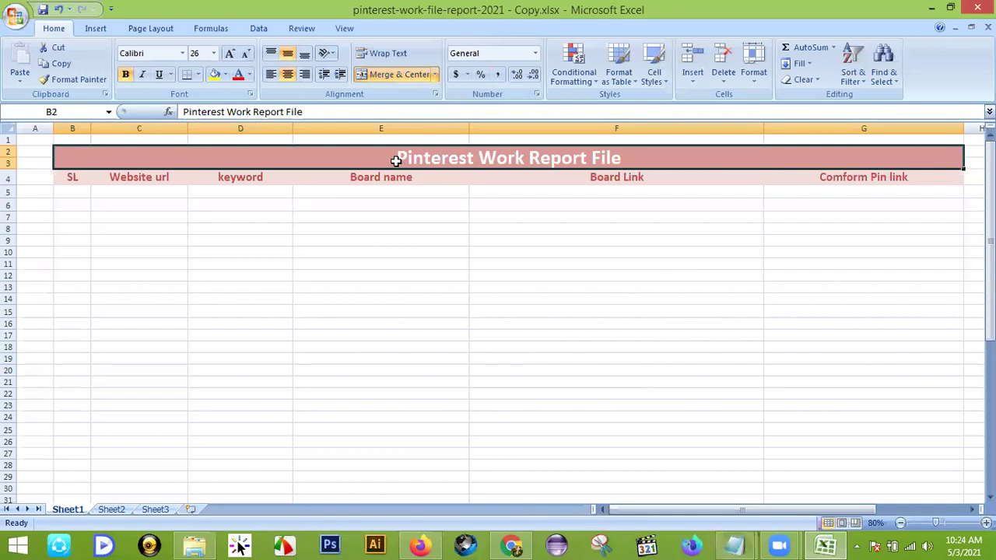
pyautogui.click(420, 287)
pyautogui.moveTo(40, 151); pyautogui.dragTo(885, 186)
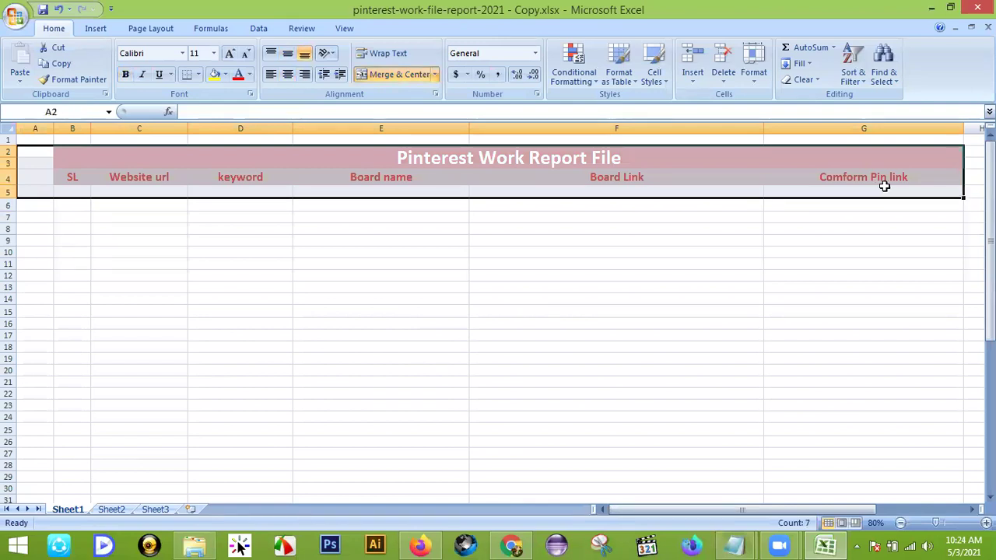
pyautogui.press('Delete')
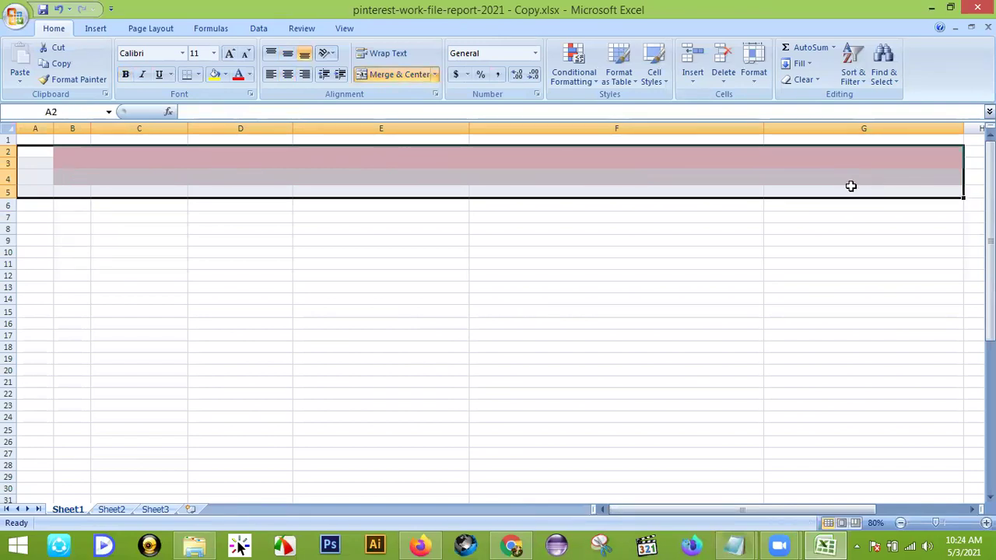
pyautogui.click(397, 74)
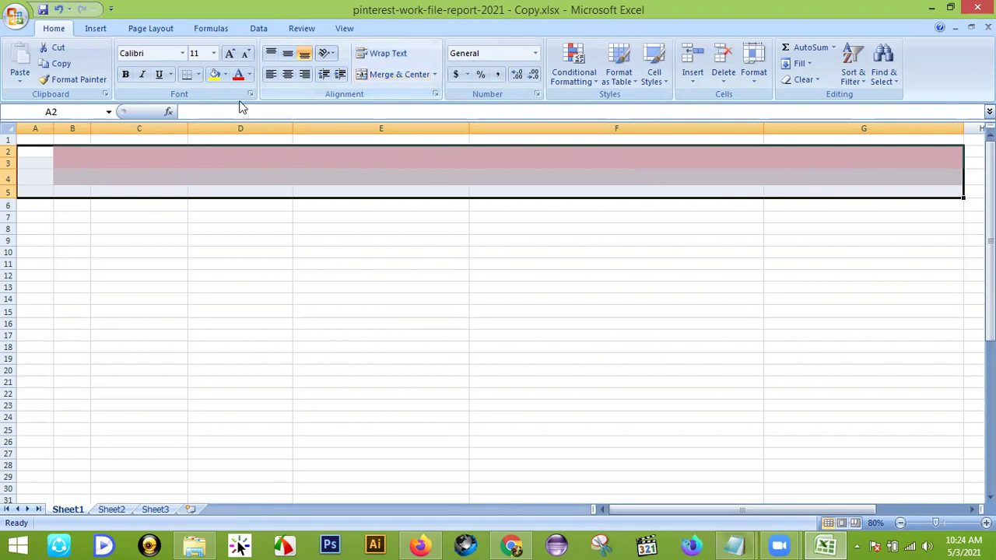
pyautogui.click(225, 74)
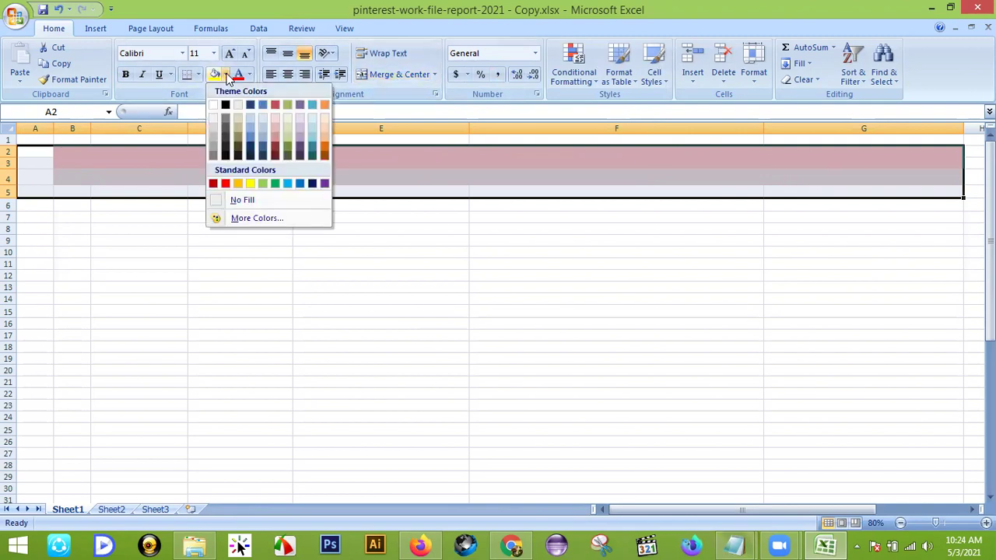
pyautogui.click(977, 7)
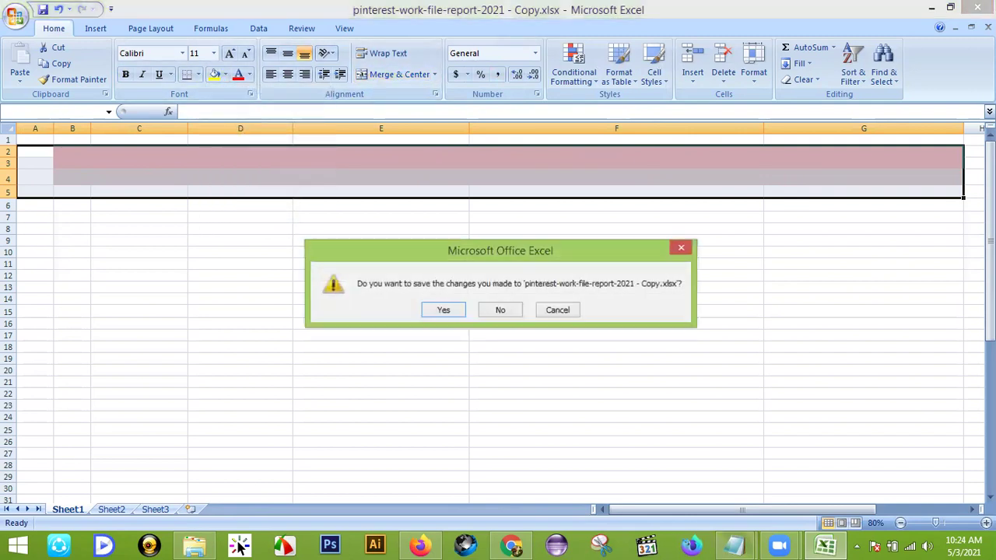
# - Quit the copy without saving, then create and delete a stray Publisher file on the desktop
pyautogui.click(504, 310)
pyautogui.rightClick(362, 189)
pyautogui.moveTo(415, 353)
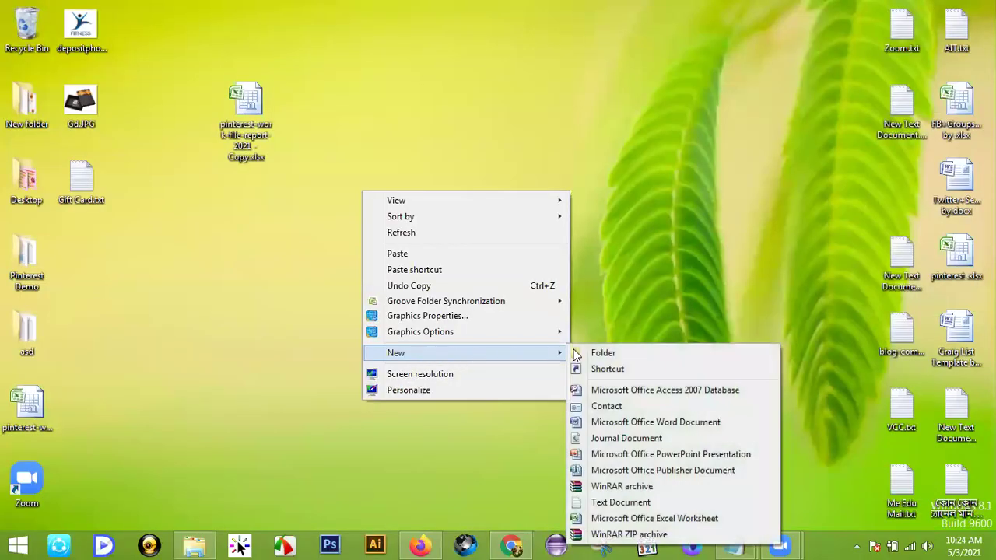
pyautogui.click(627, 477)
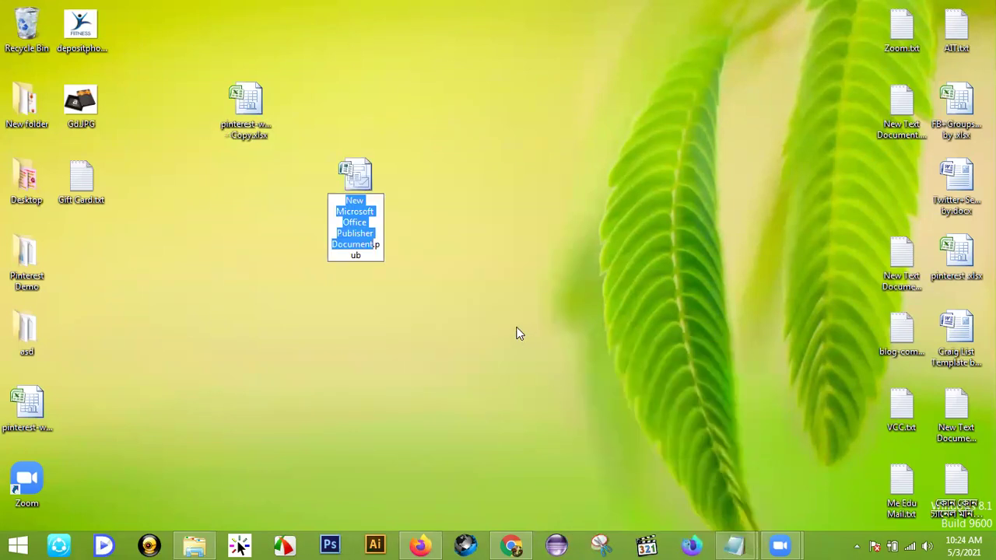
pyautogui.click(459, 270)
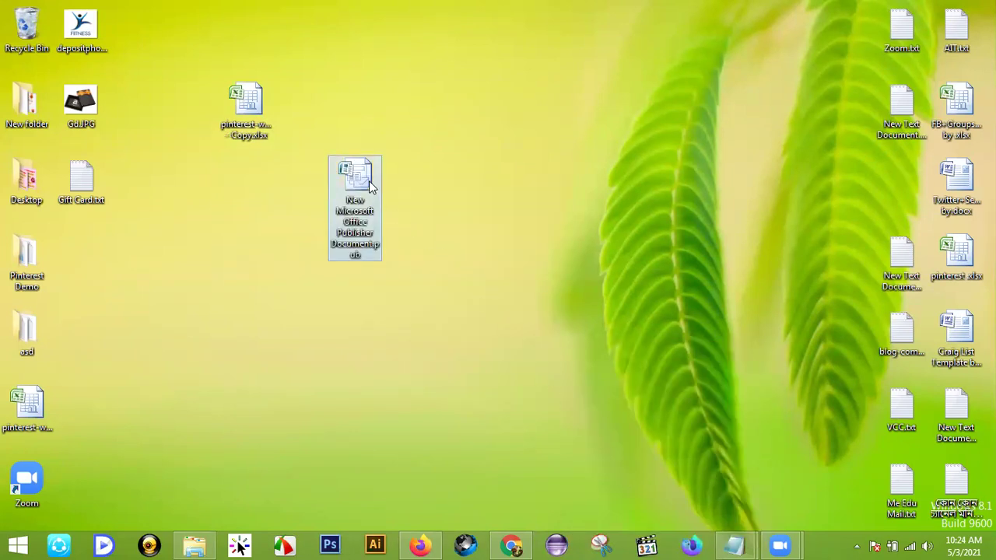
pyautogui.press('Delete')
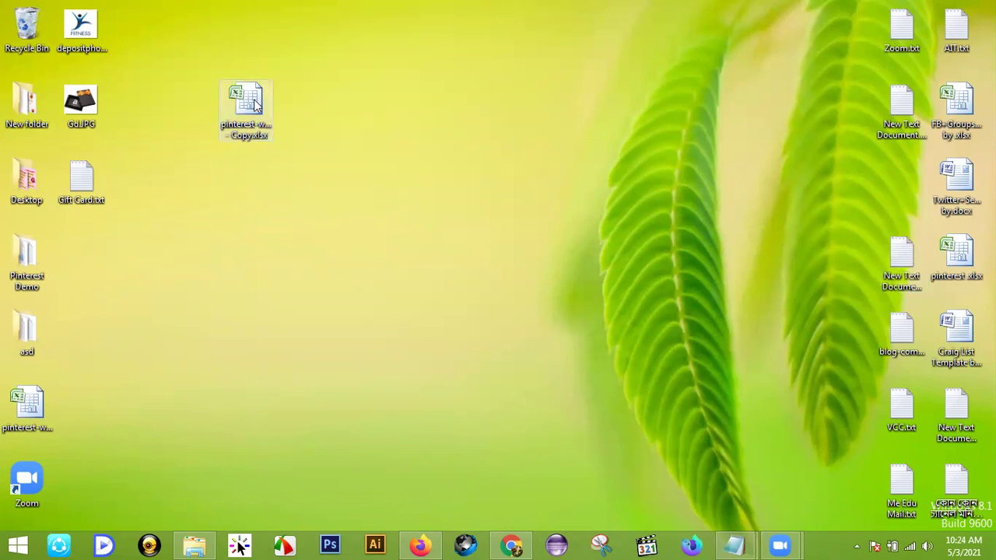
# - Create and then delete an unwanted PowerPoint presentation on the desktop
pyautogui.rightClick(334, 95)
pyautogui.moveTo(474, 254)
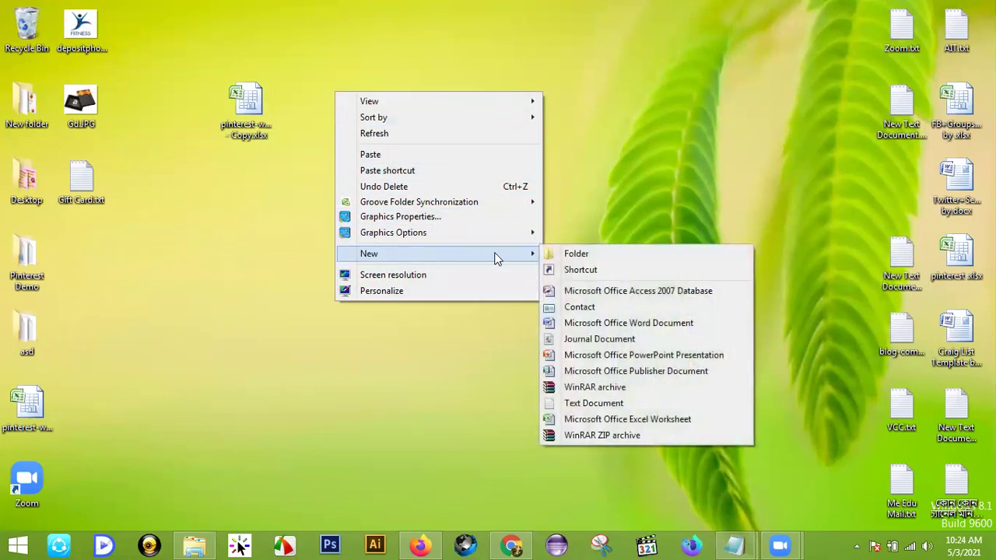
pyautogui.click(591, 360)
pyautogui.press('Return')
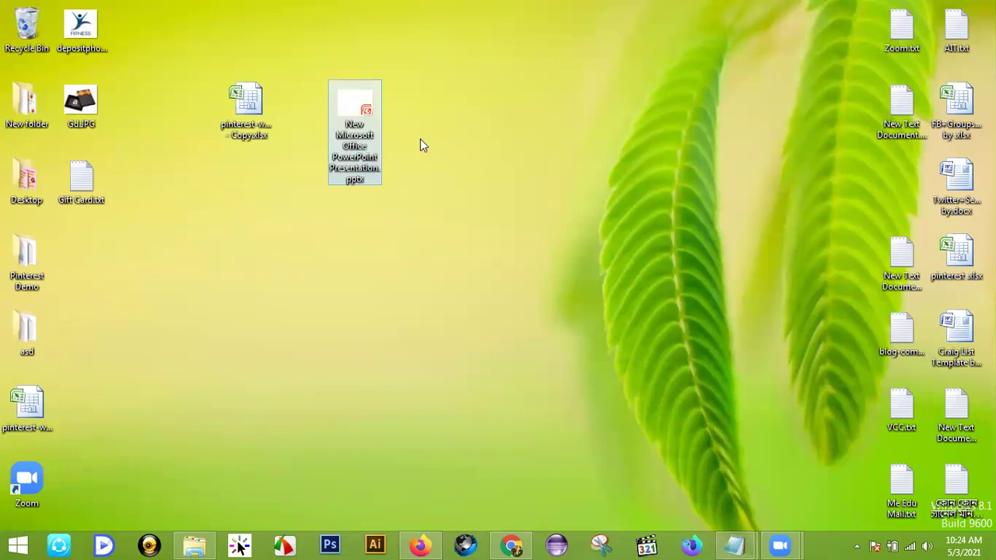
pyautogui.press('Delete')
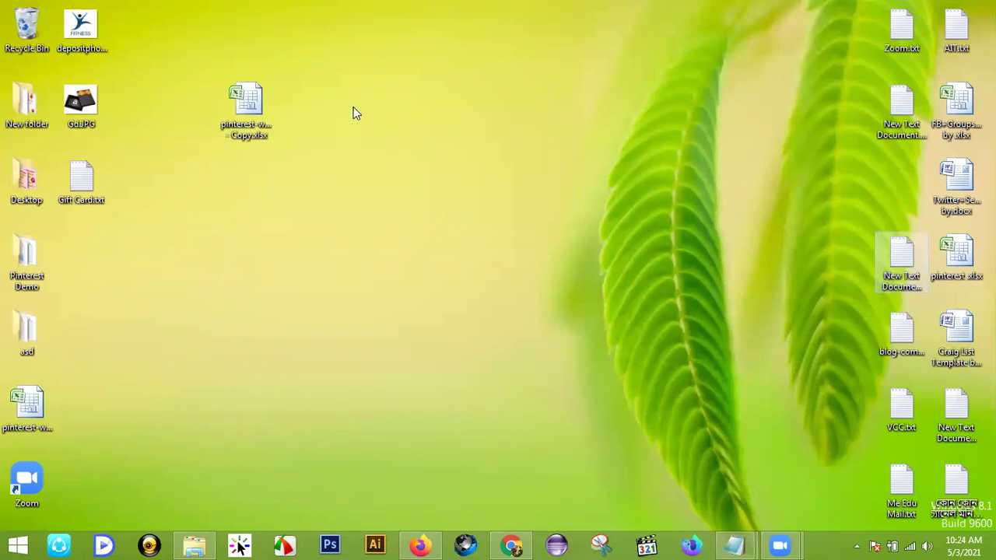
# - Create a new Excel worksheet named pinterest.xlsx on the desktop and open it
pyautogui.rightClick(353, 113)
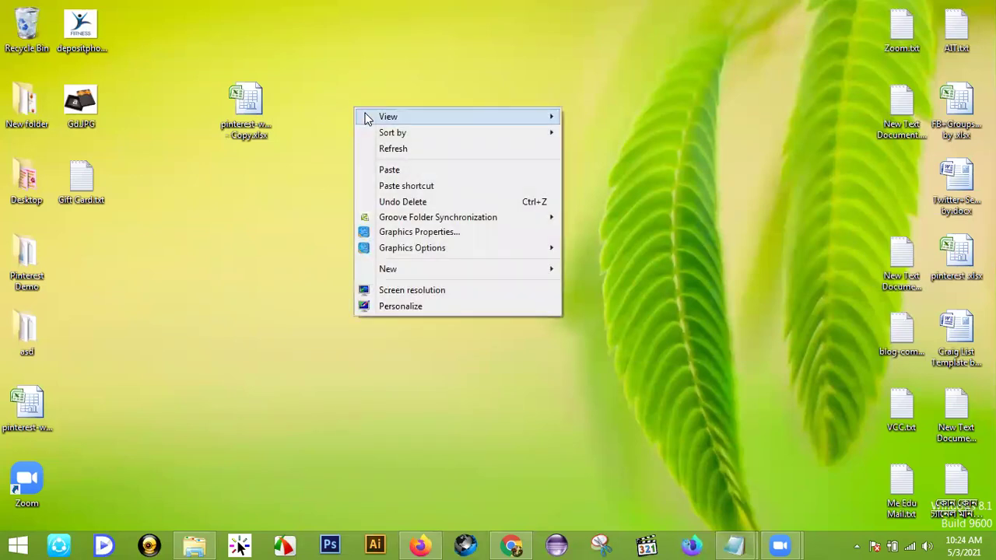
pyautogui.moveTo(428, 271)
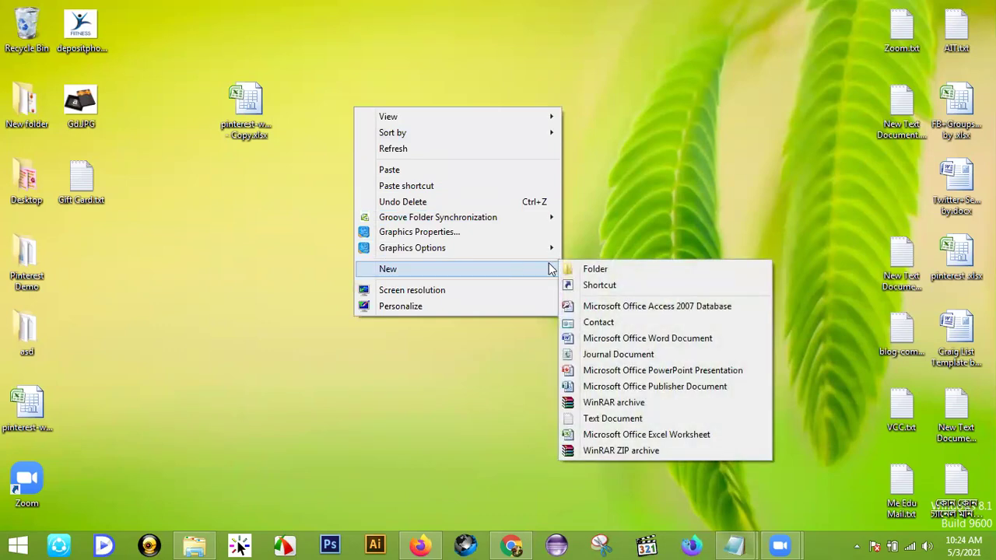
pyautogui.click(600, 435)
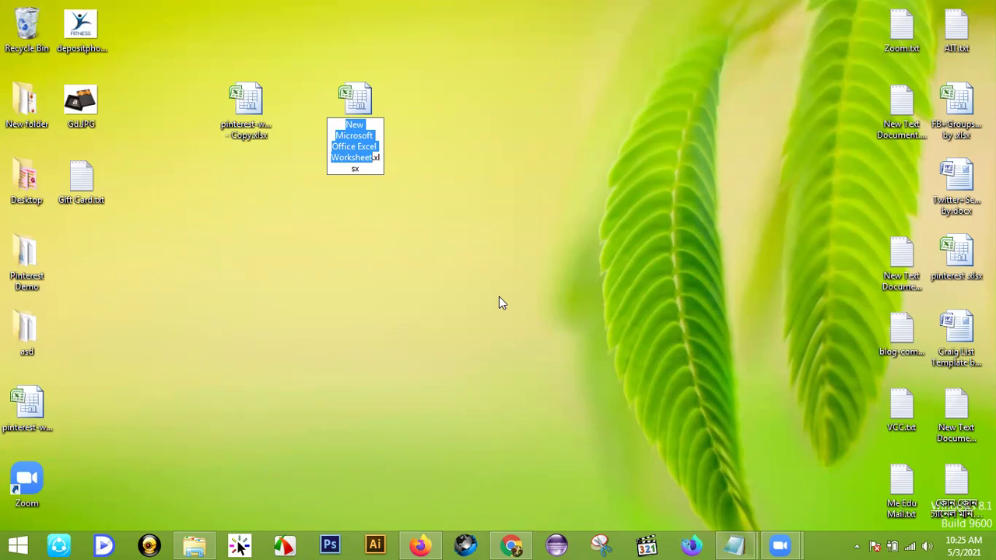
pyautogui.write('pintere')
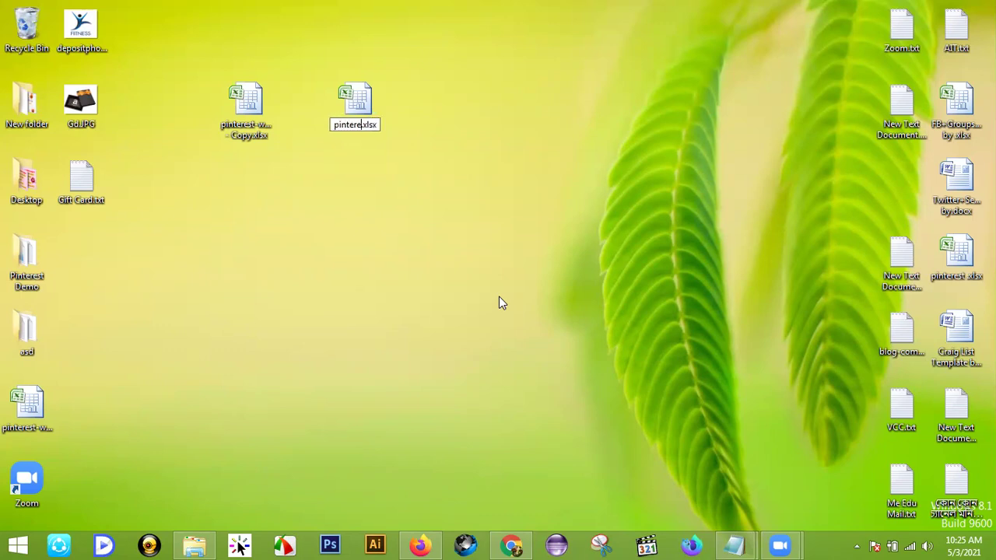
pyautogui.write('st')
pyautogui.press('Return')
pyautogui.doubleClick(357, 105)
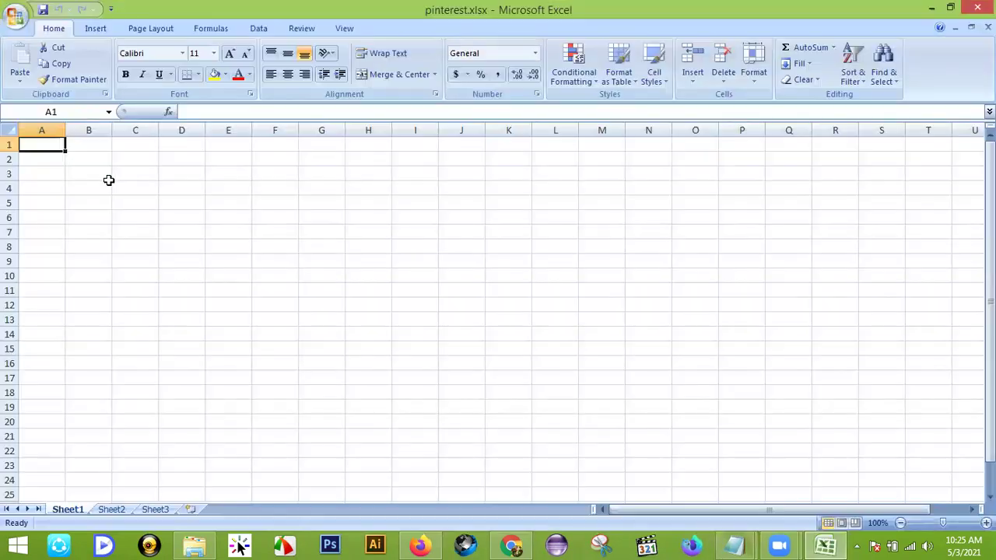
# - Enter the headers SL, Website URL and Keyword in C4:E4
pyautogui.click(100, 177)
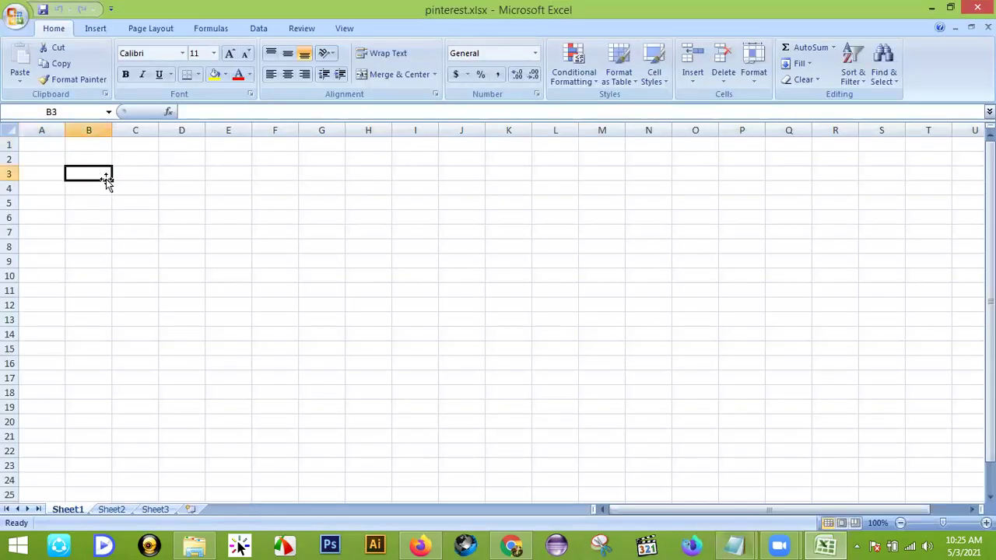
pyautogui.click(129, 189)
pyautogui.write('S')
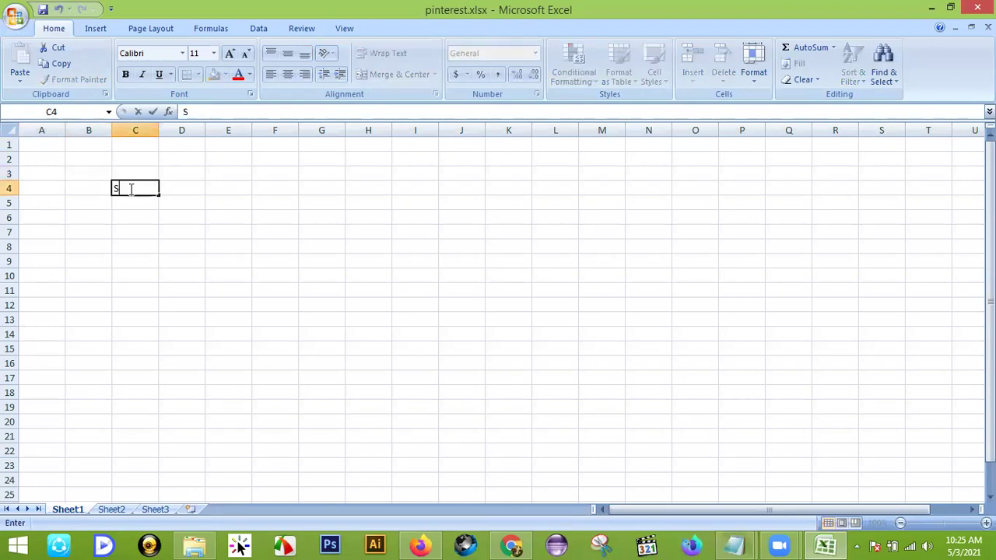
pyautogui.write('L')
pyautogui.click(173, 190)
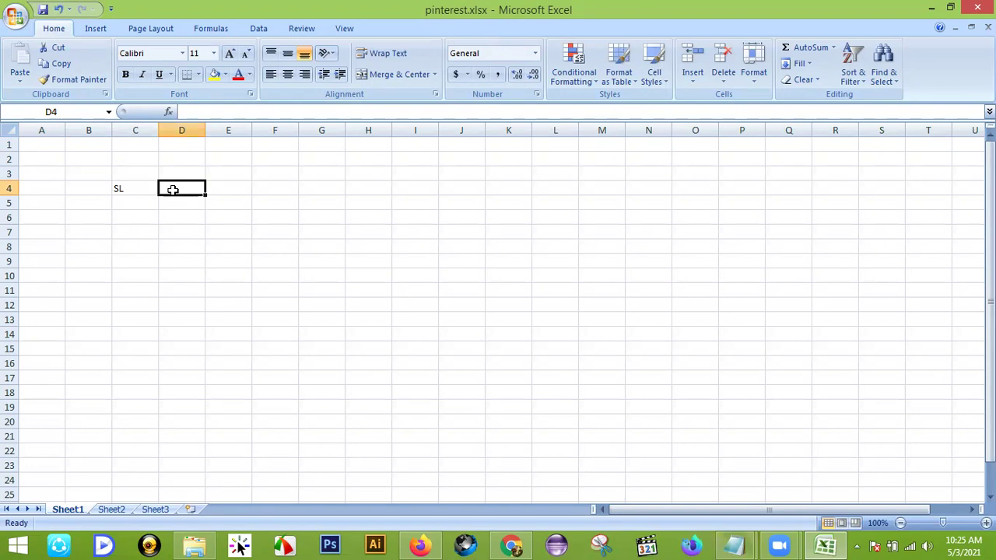
pyautogui.write('Website URL')
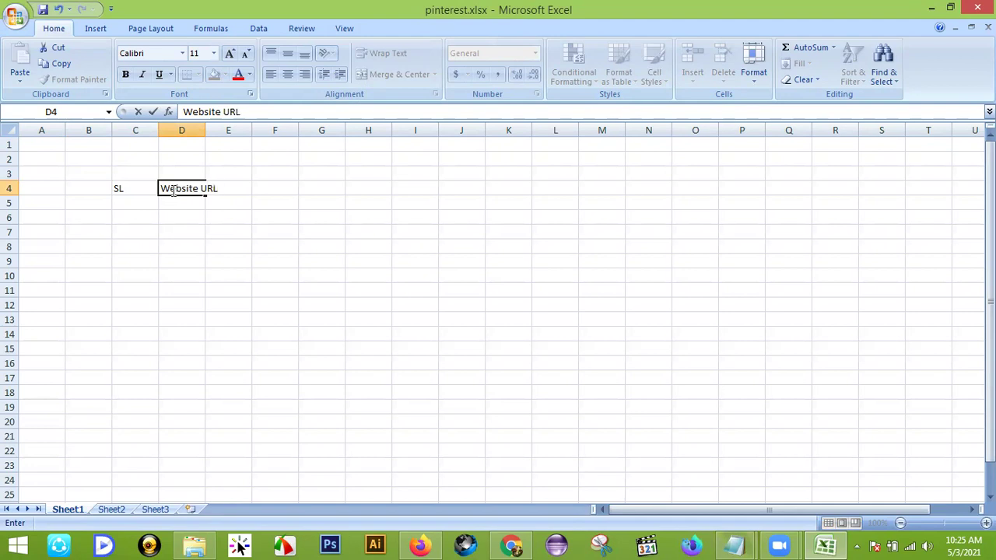
pyautogui.click(323, 262)
pyautogui.click(232, 189)
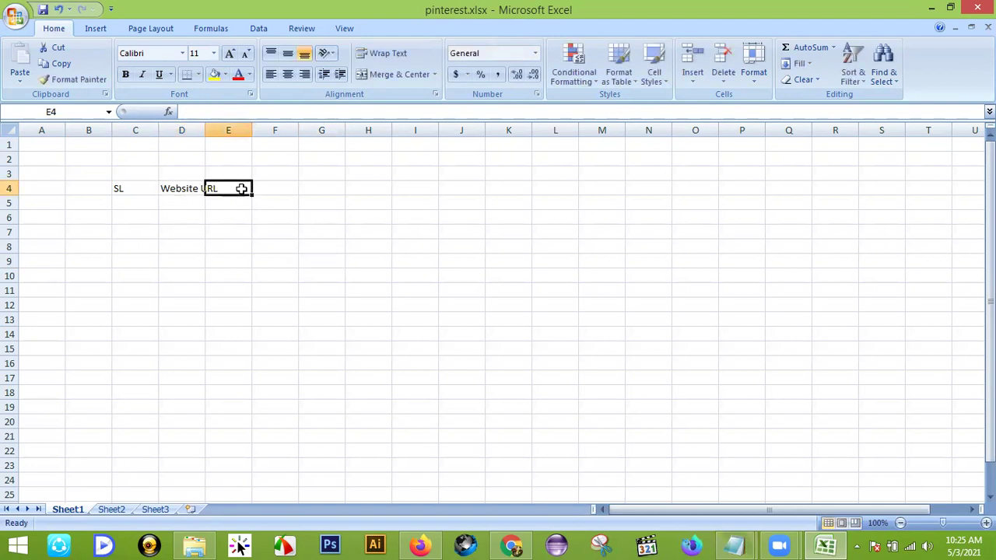
pyautogui.write('Keyword')
pyautogui.click(323, 319)
# - Enter the headers Board Name, Board URL and Confirmation Link in F4:H4
pyautogui.click(265, 194)
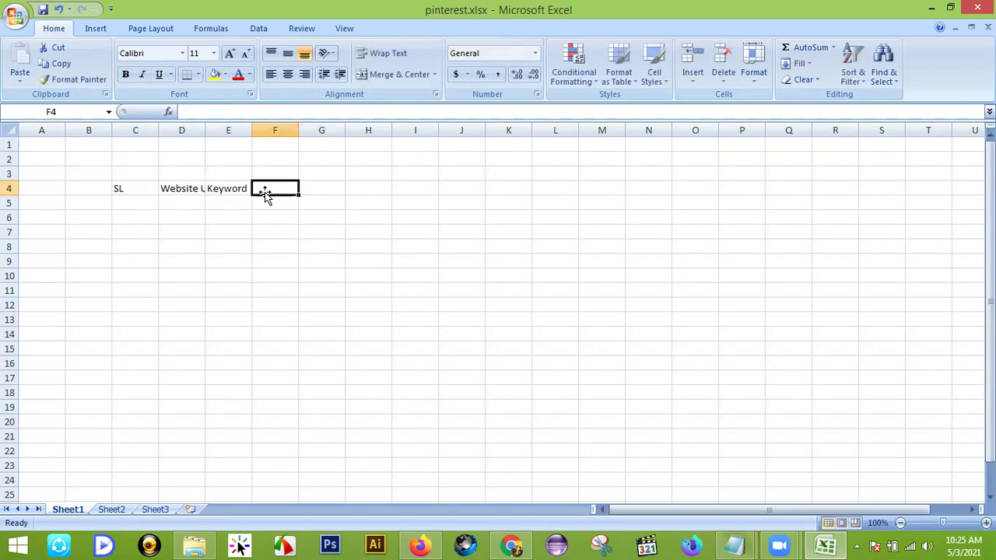
pyautogui.write('Board Name')
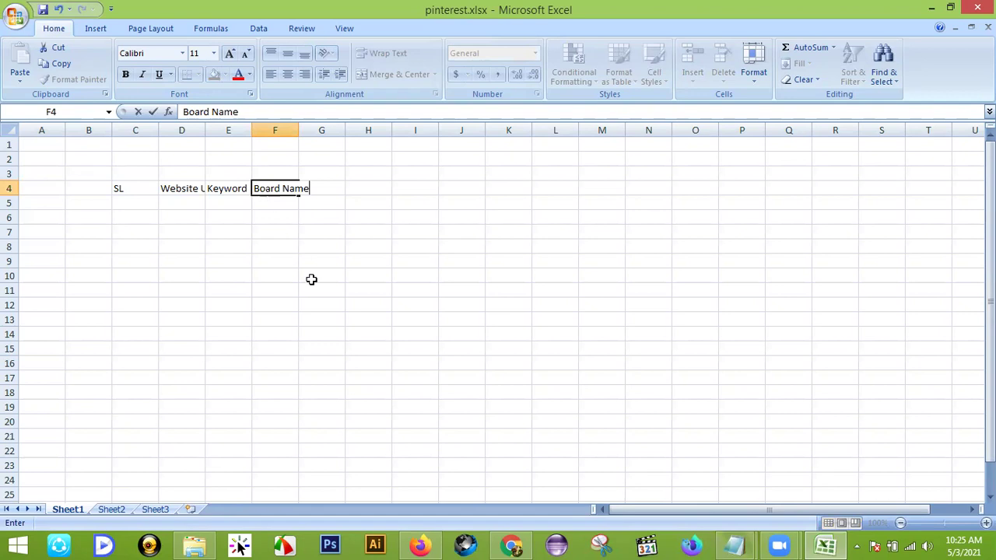
pyautogui.click(335, 288)
pyautogui.click(330, 190)
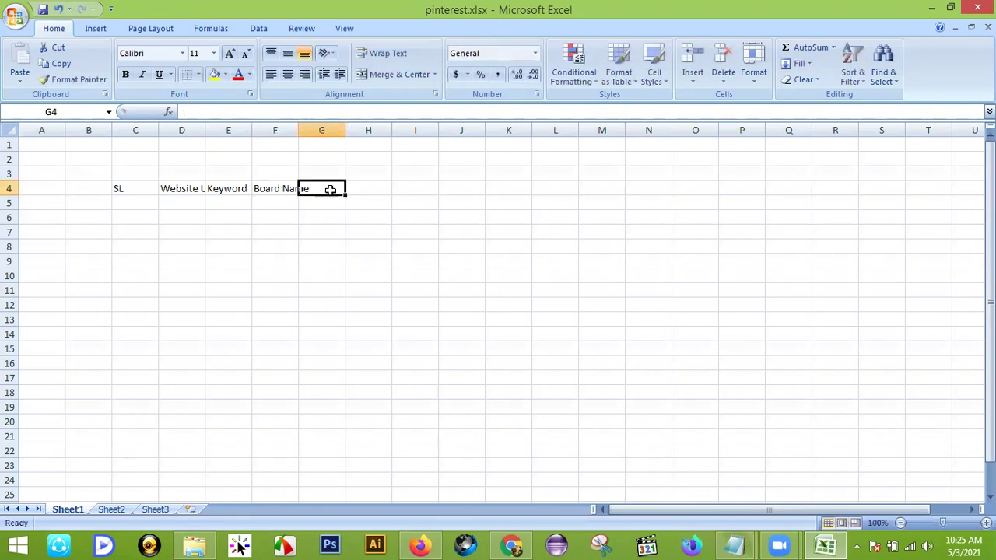
pyautogui.write('Board')
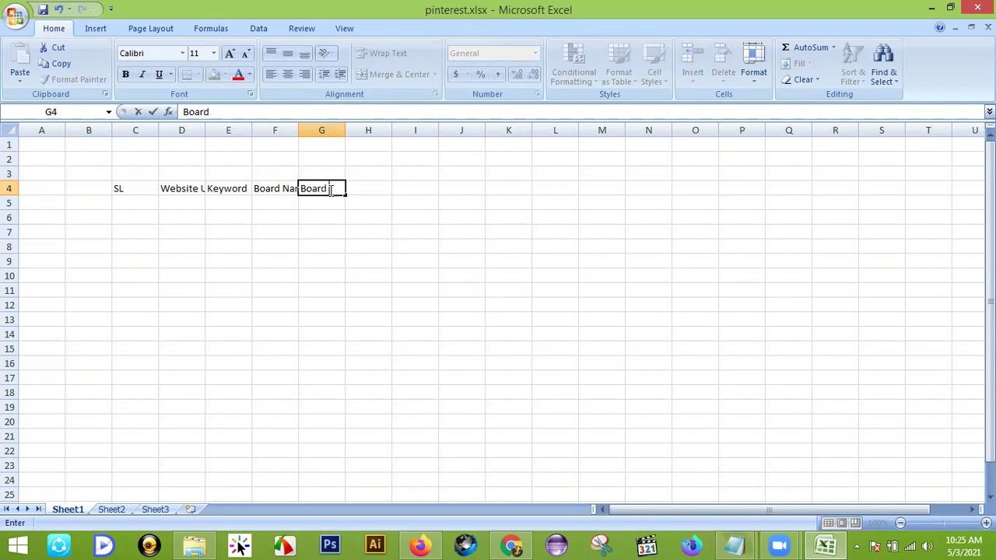
pyautogui.write(' URL')
pyautogui.click(378, 286)
pyautogui.click(373, 188)
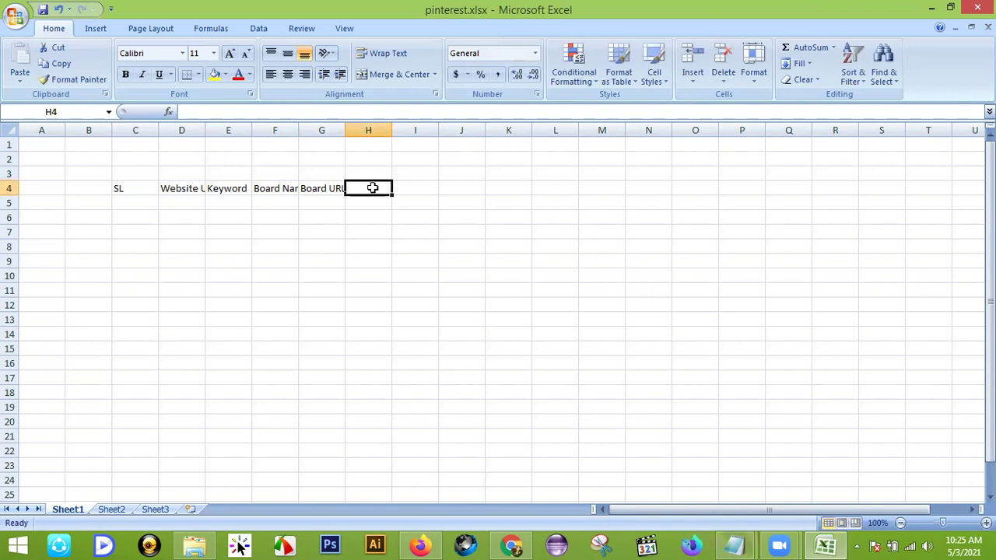
pyautogui.write('Con')
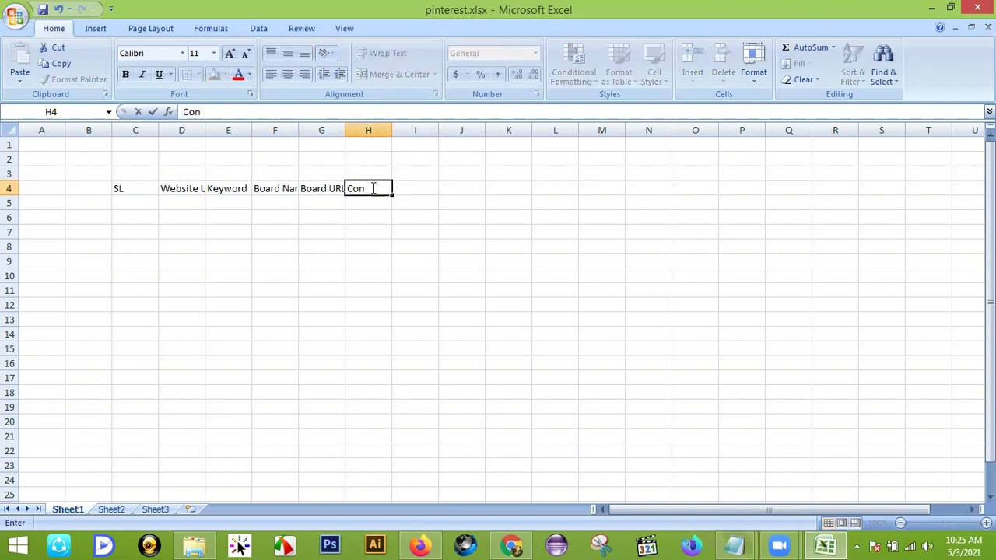
pyautogui.write('firmation Link')
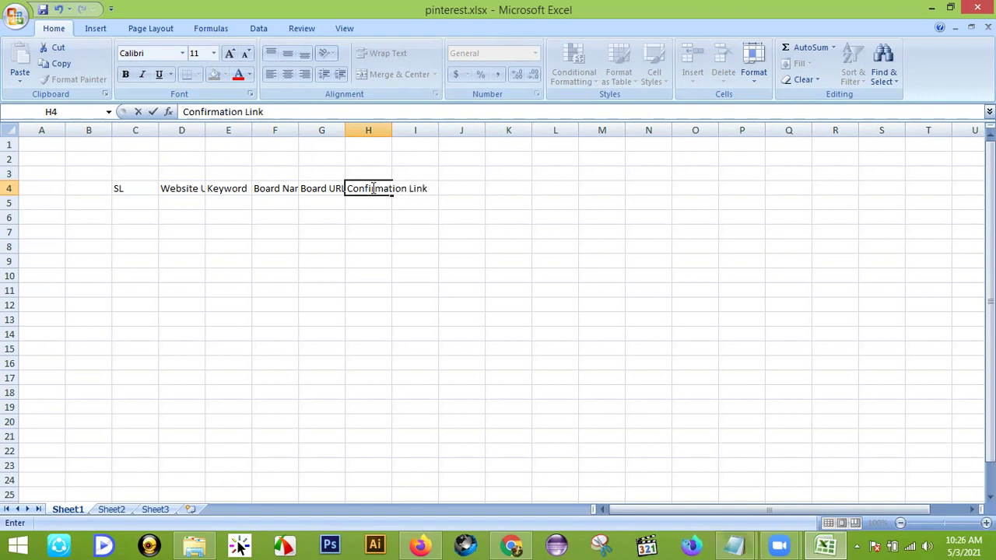
pyautogui.click(385, 291)
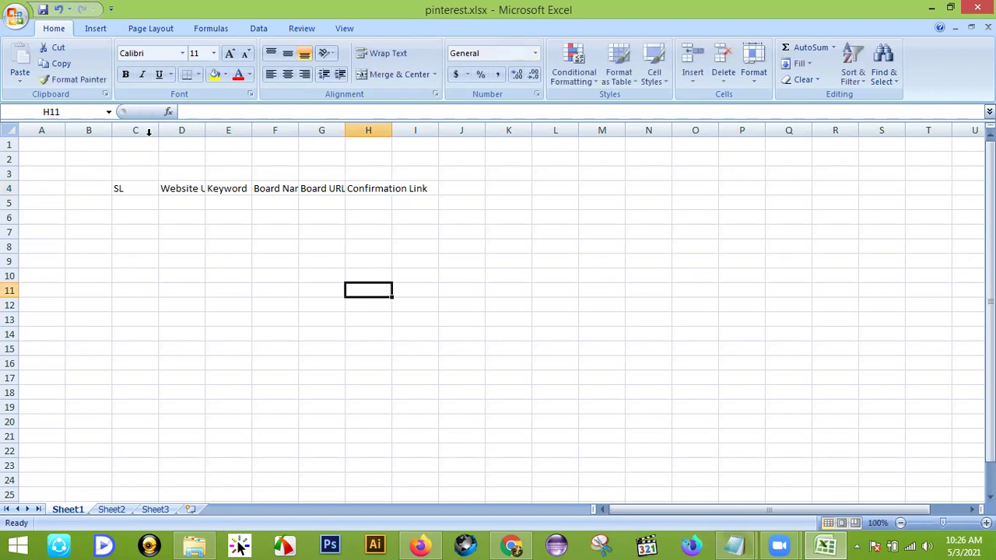
# - Auto-fit columns D through G to their header text
pyautogui.moveTo(158, 130); pyautogui.dragTo(139, 130)
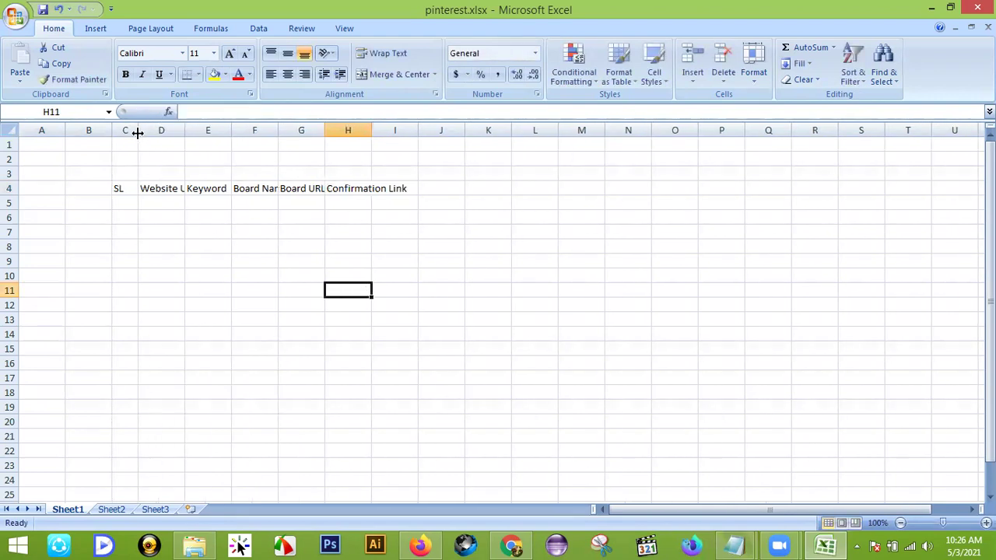
pyautogui.doubleClick(185, 127)
pyautogui.doubleClick(246, 128)
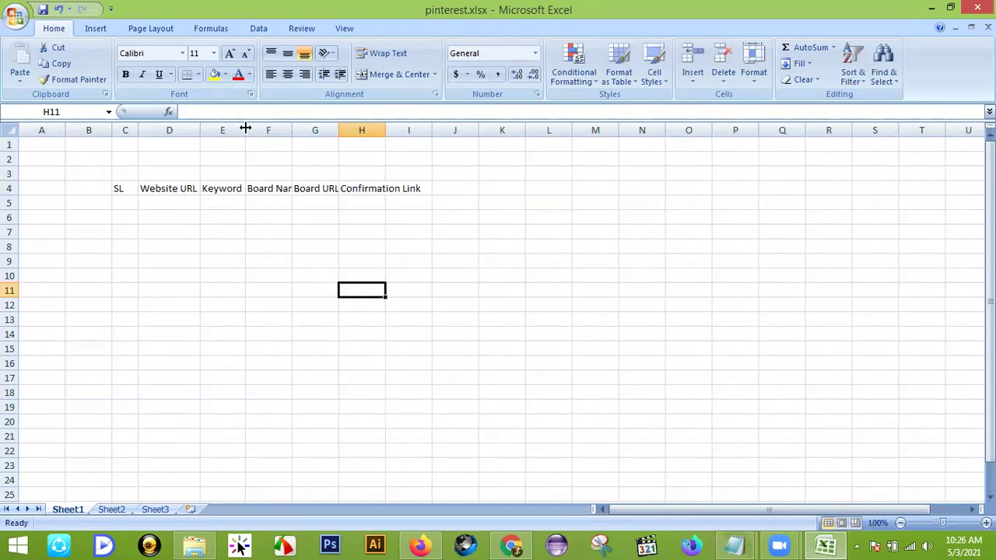
pyautogui.doubleClick(292, 128)
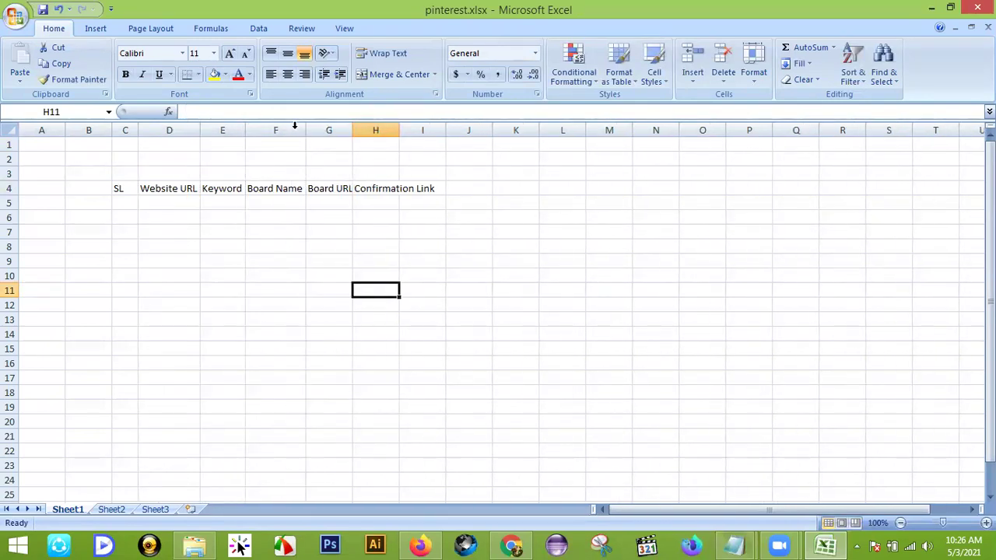
pyautogui.doubleClick(353, 129)
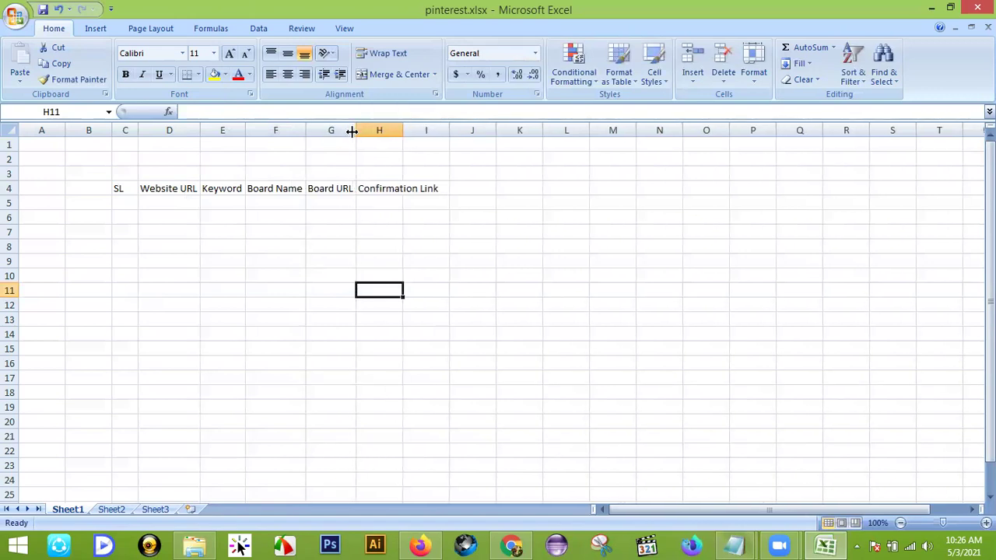
# - Auto-fit column H and merge C2:H3 into a 'Pinterest Work Report File' title
pyautogui.doubleClick(403, 129)
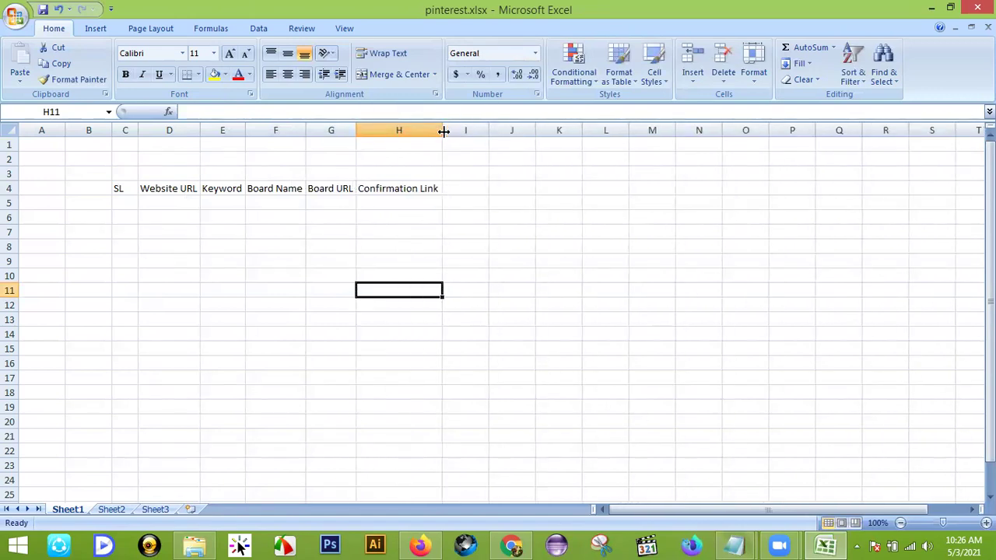
pyautogui.click(588, 278)
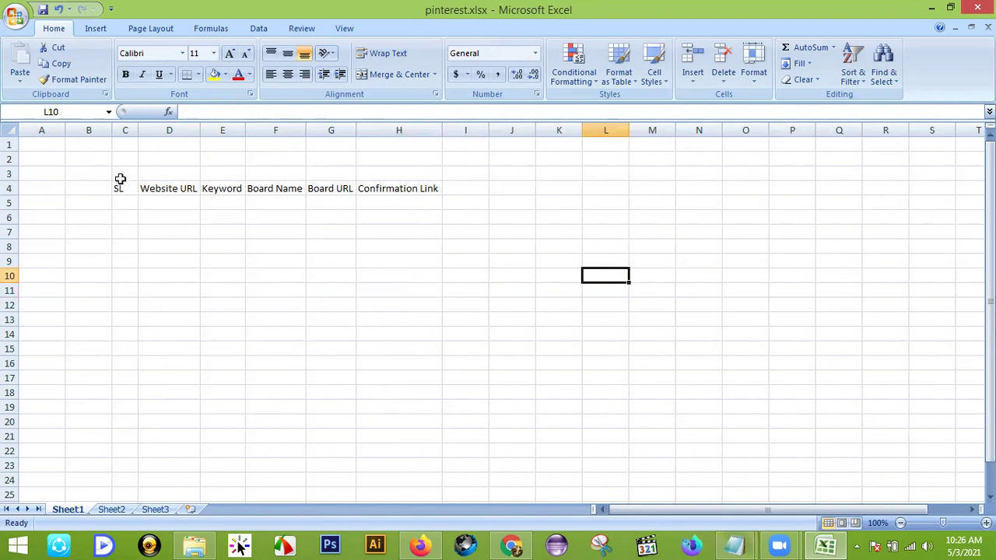
pyautogui.moveTo(120, 163); pyautogui.dragTo(412, 169)
pyautogui.click(382, 75)
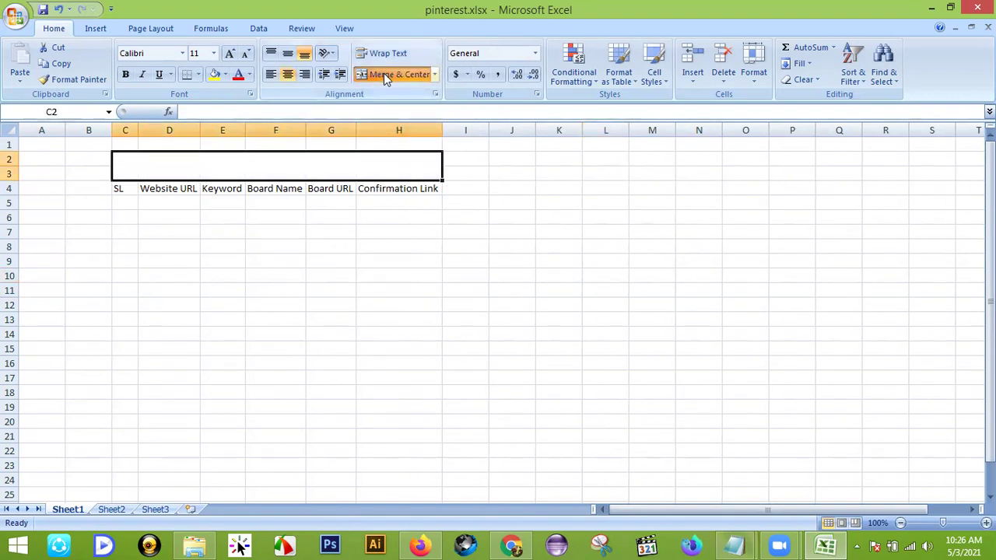
pyautogui.doubleClick(253, 165)
pyautogui.write('Pintere')
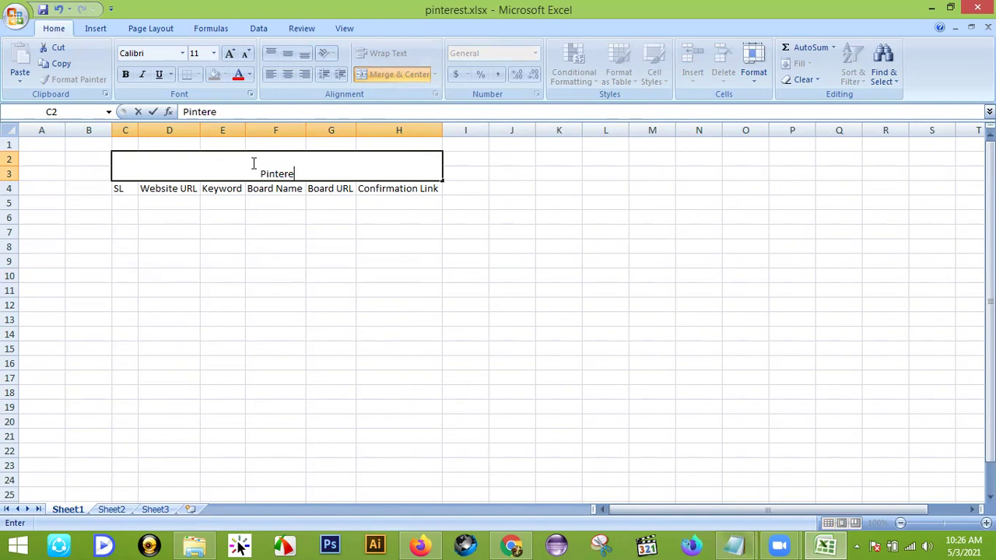
pyautogui.write('st')
pyautogui.write(' Work Repor')
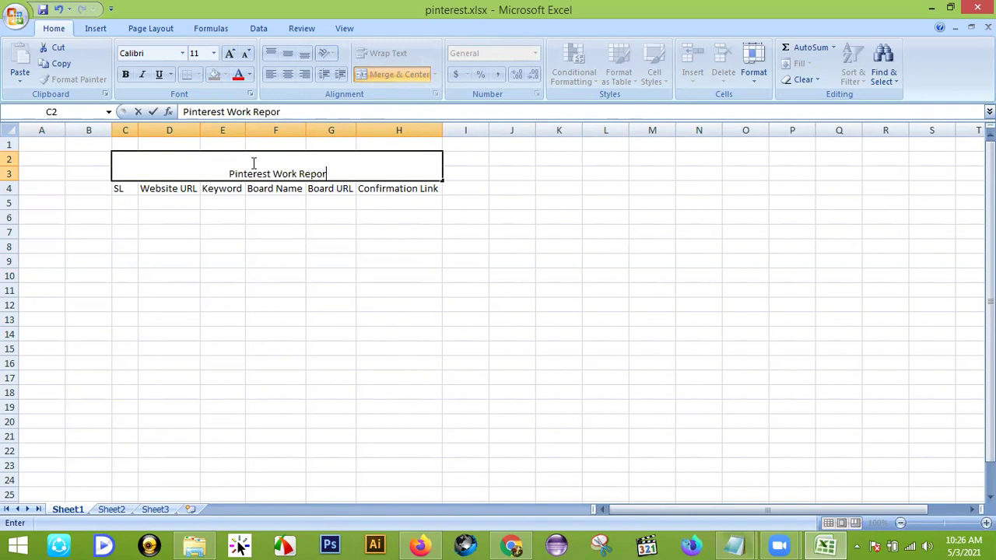
pyautogui.write('t File')
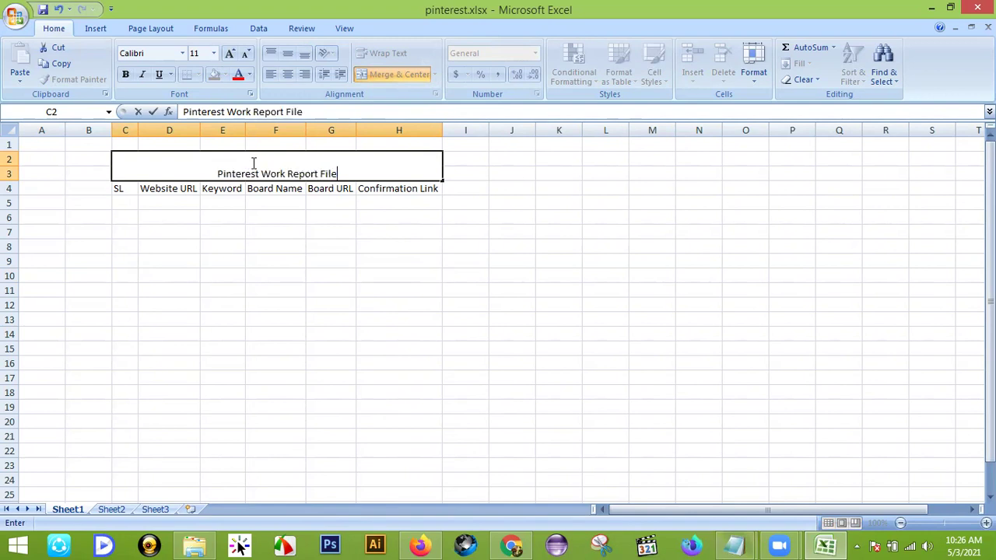
pyautogui.click(317, 303)
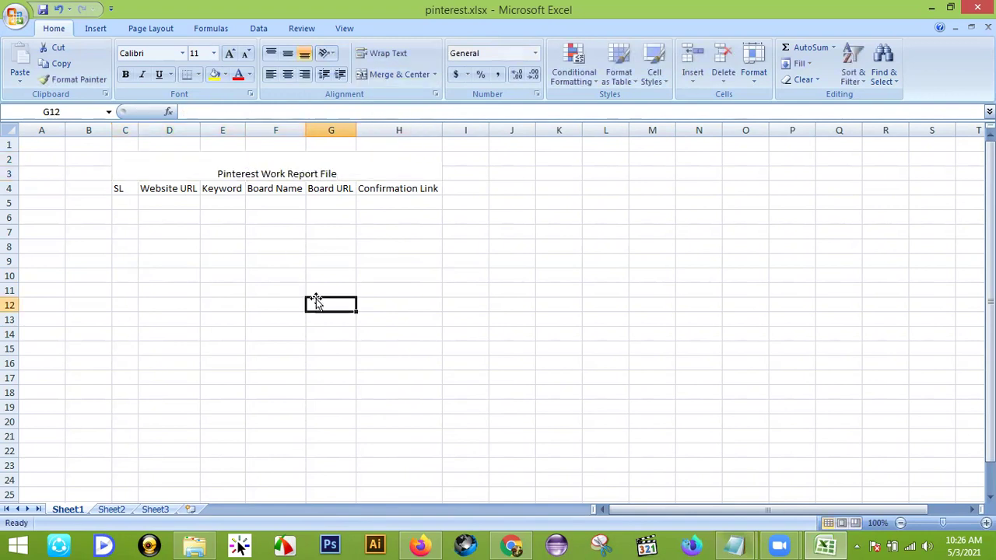
# - Make the title middle-aligned, bold and 28-point
pyautogui.click(298, 167)
pyautogui.click(287, 53)
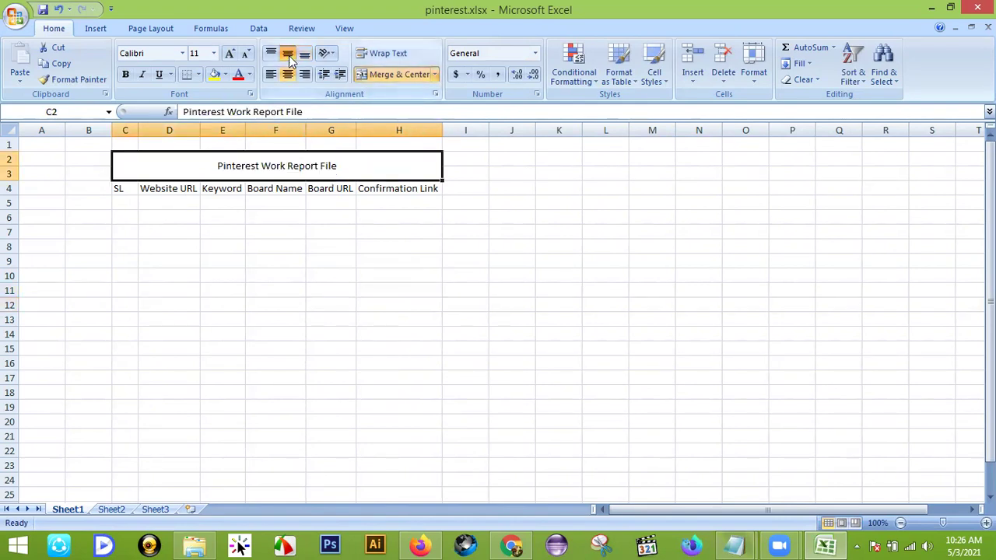
pyautogui.click(126, 75)
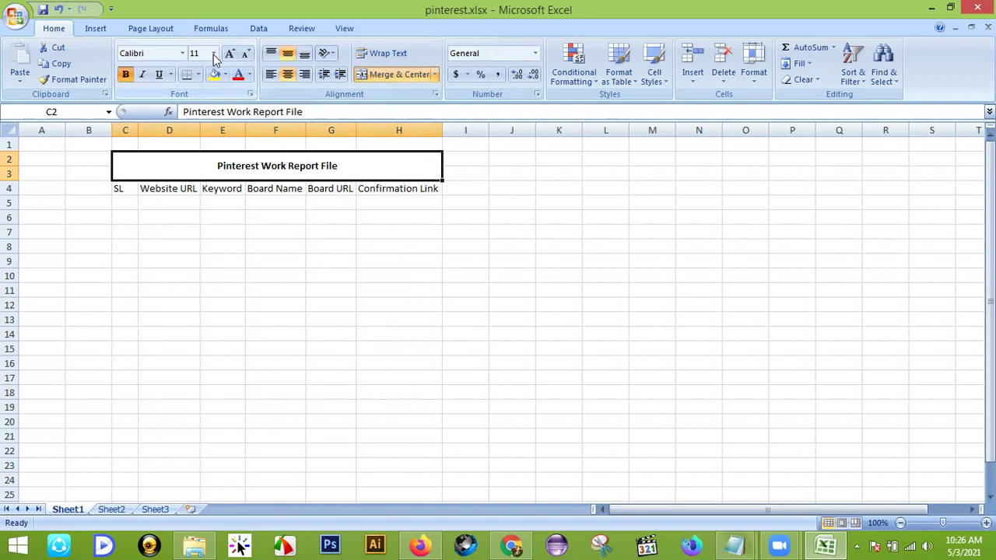
pyautogui.click(214, 53)
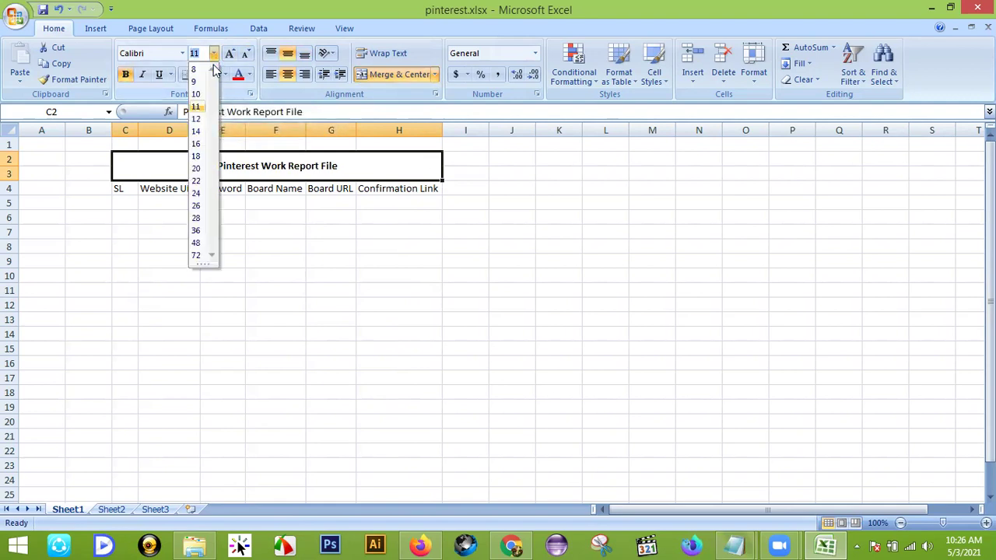
pyautogui.click(196, 216)
pyautogui.click(275, 275)
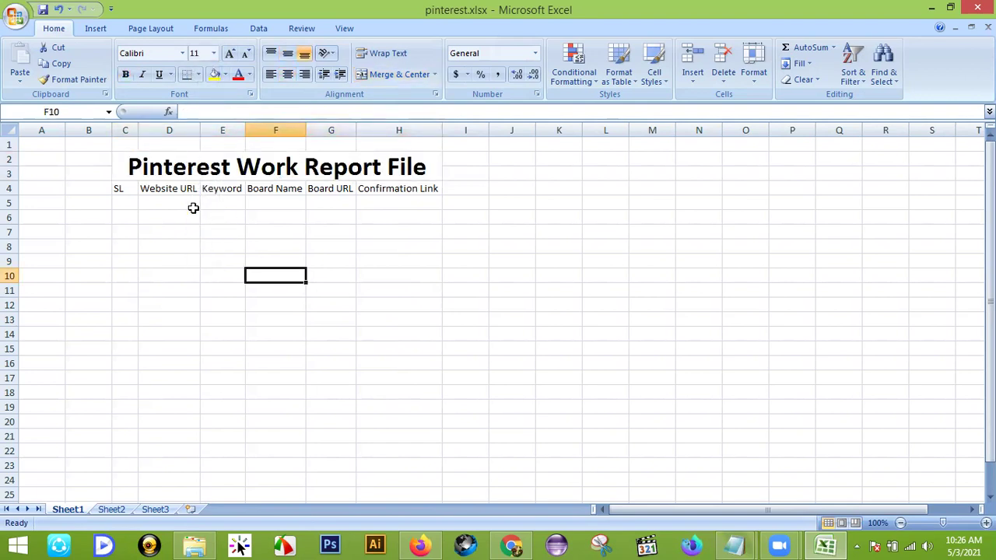
# - Fill the title cell orange and the C4:H4 header row light orange
pyautogui.click(156, 170)
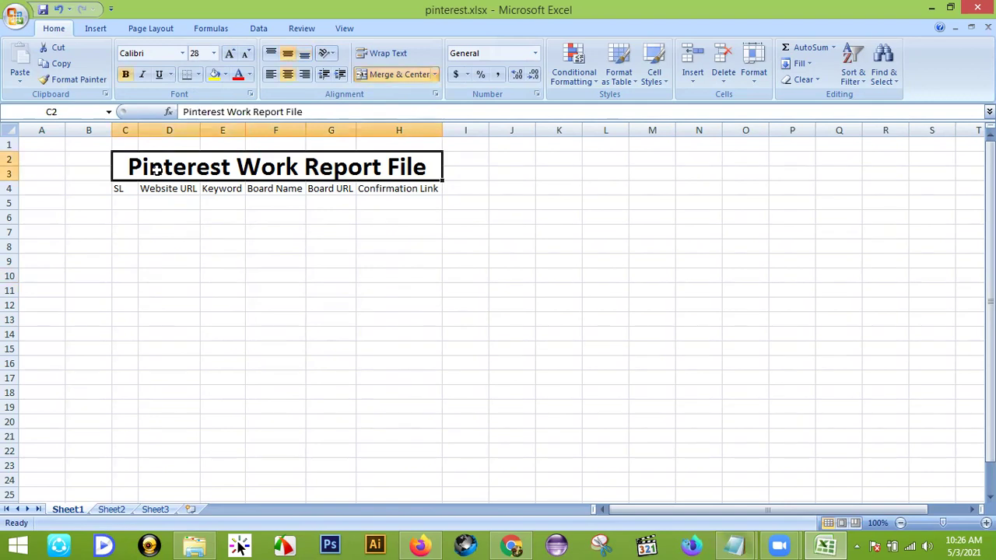
pyautogui.click(224, 76)
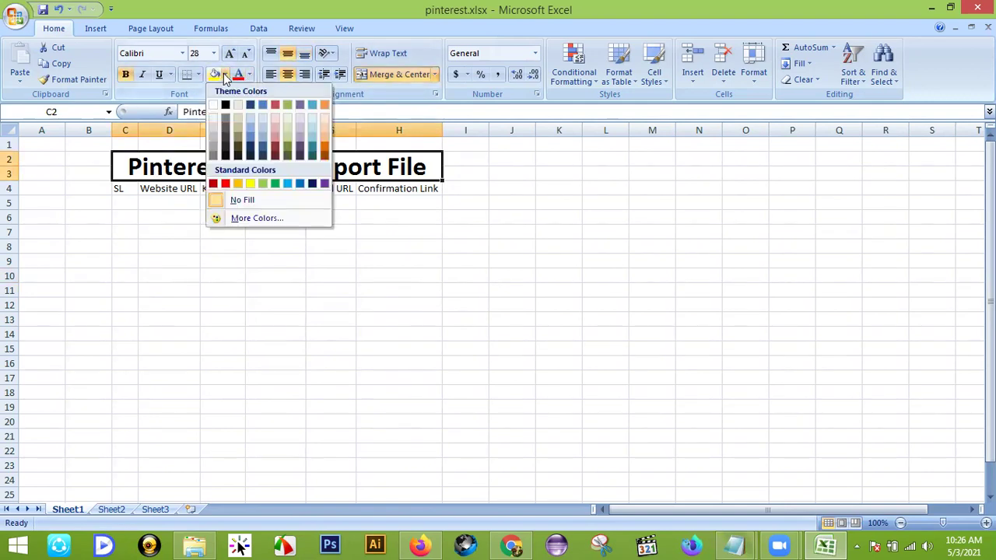
pyautogui.click(324, 135)
pyautogui.click(122, 190)
pyautogui.moveTo(122, 189); pyautogui.dragTo(421, 192)
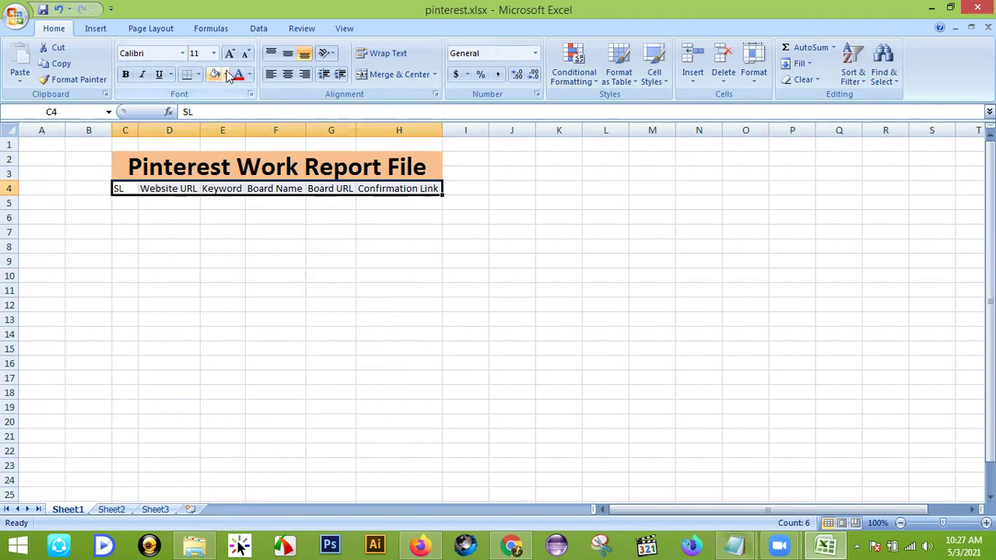
pyautogui.click(224, 75)
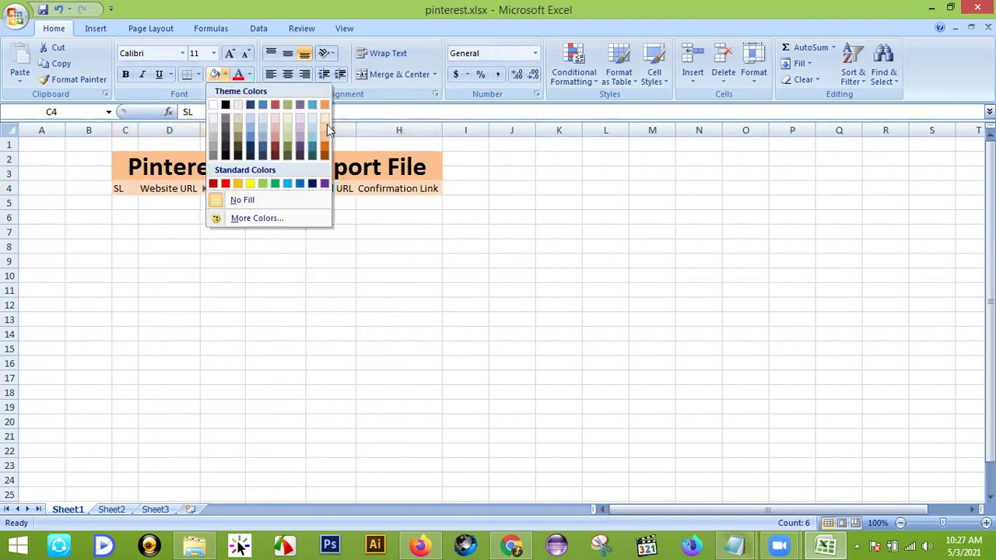
pyautogui.click(325, 119)
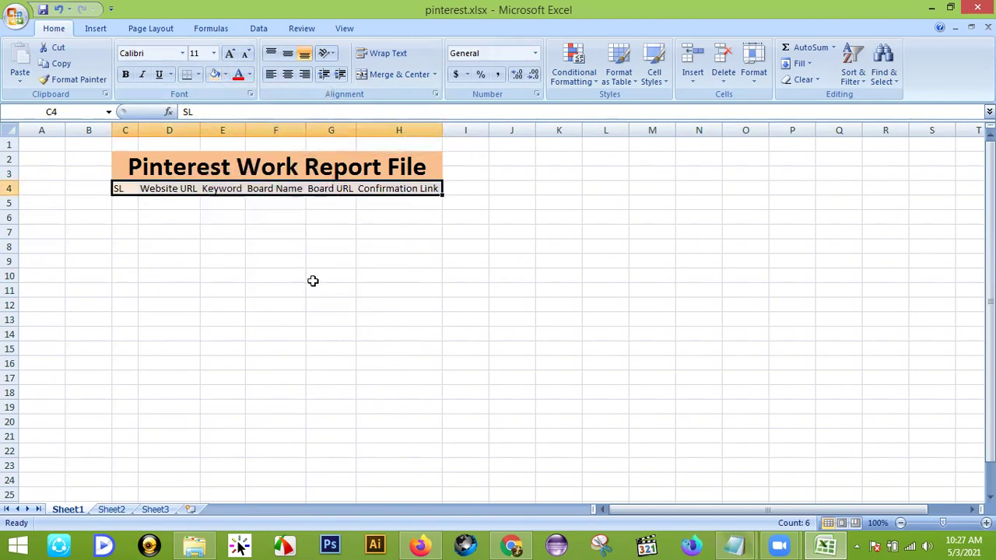
pyautogui.click(312, 281)
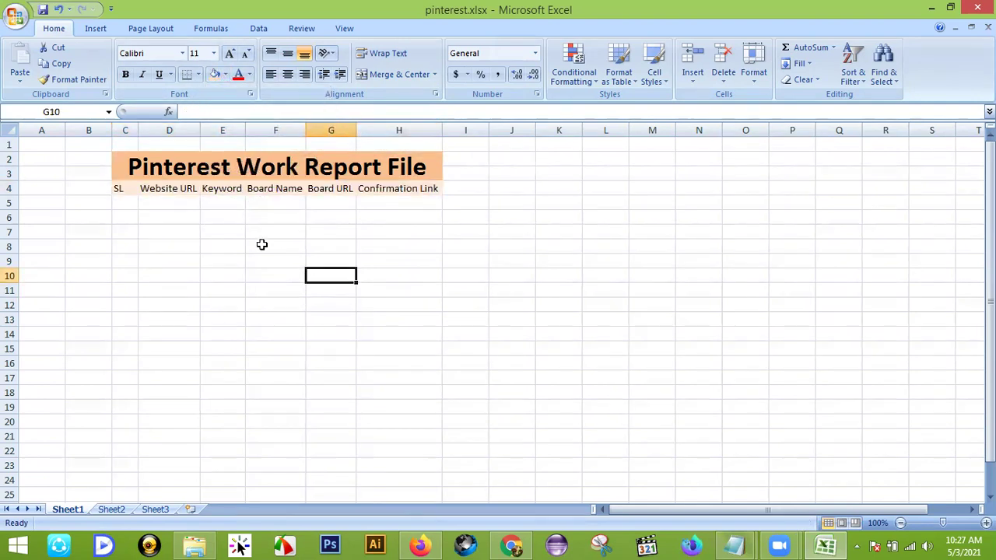
# - Enter 1, 2, 3 in C5:C7 and fill the SL series down to 50
pyautogui.click(127, 209)
pyautogui.write('1')
pyautogui.press('Return')
pyautogui.write('2')
pyautogui.press('Return')
pyautogui.write('3')
pyautogui.click(176, 391)
pyautogui.moveTo(123, 204); pyautogui.dragTo(134, 497)
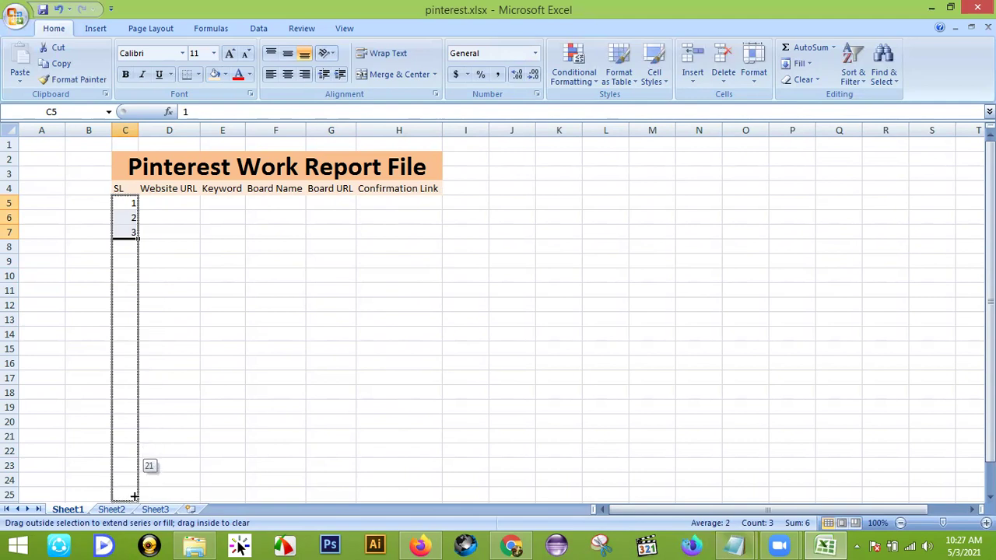
pyautogui.moveTo(134, 496); pyautogui.dragTo(134, 496)
pyautogui.scroll(-5, 140, 382)
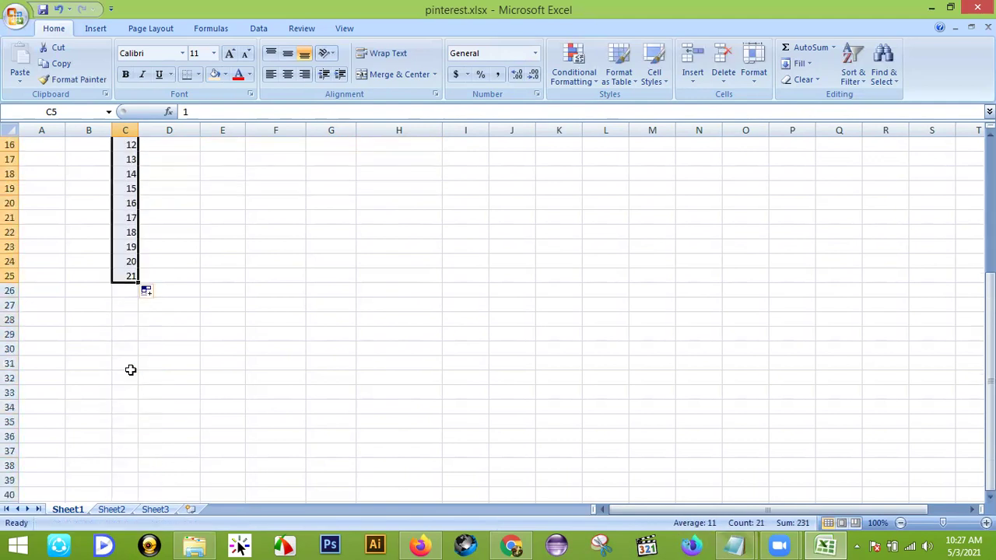
pyautogui.moveTo(138, 284); pyautogui.dragTo(123, 363)
pyautogui.scroll(13, 263, 384)
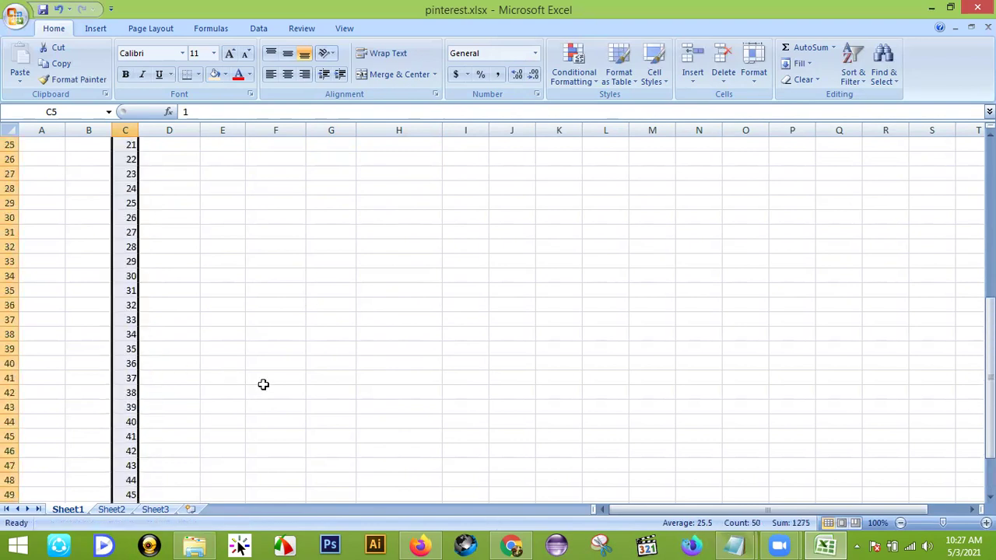
pyautogui.click(263, 385)
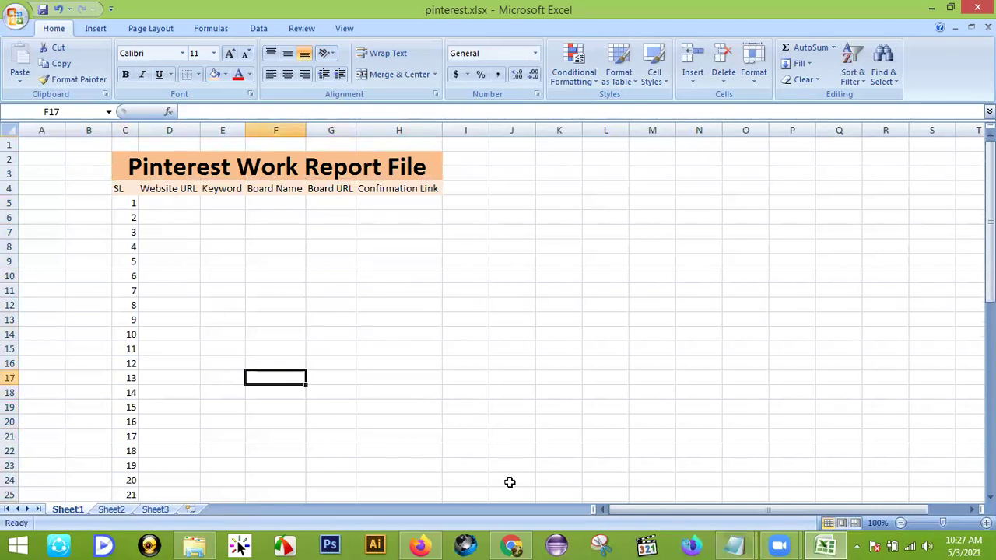
# - Copy the pin's linked Amazon page address, close that page, and return to pinterest.xlsx
pyautogui.click(511, 544)
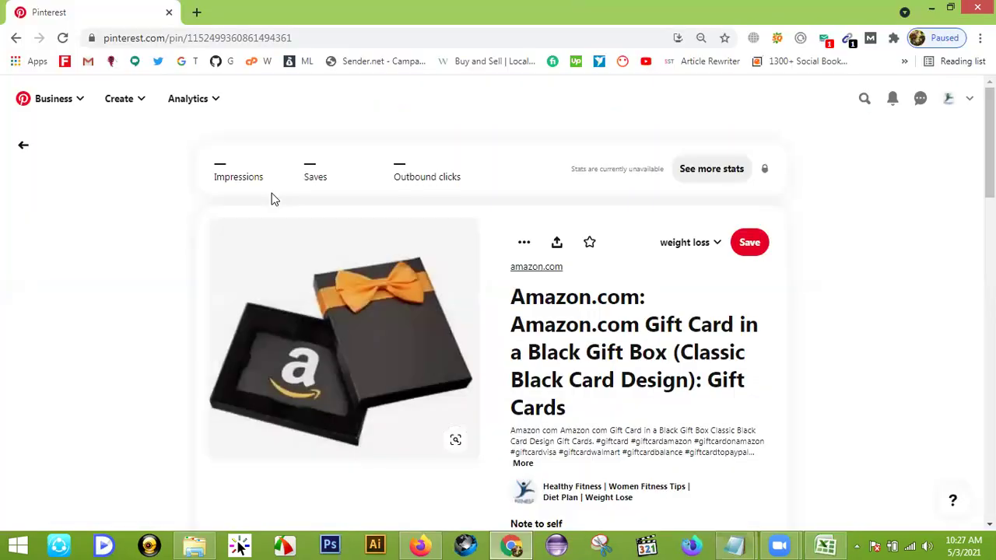
pyautogui.click(306, 277)
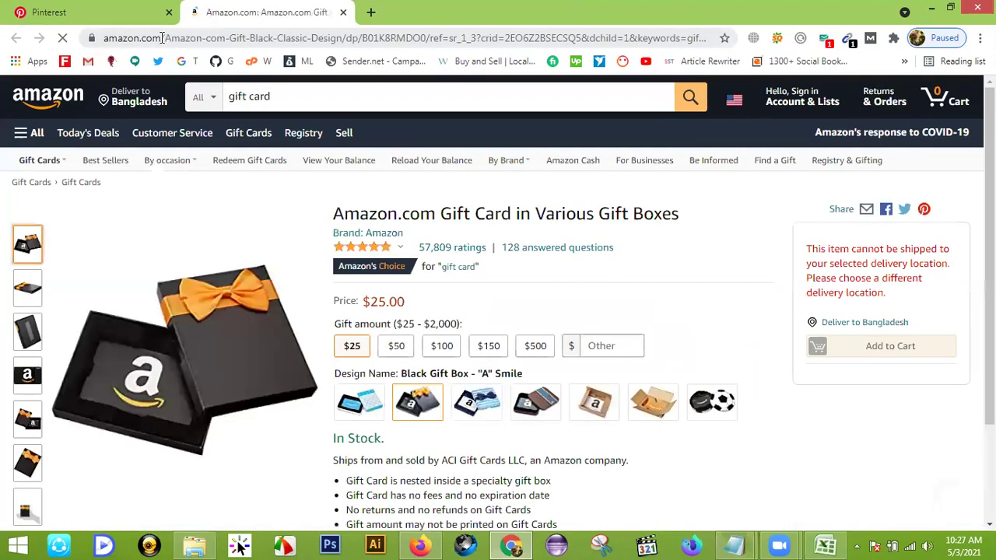
pyautogui.moveTo(161, 38); pyautogui.dragTo(67, 38)
pyautogui.hotkey('ctrl', 'c')
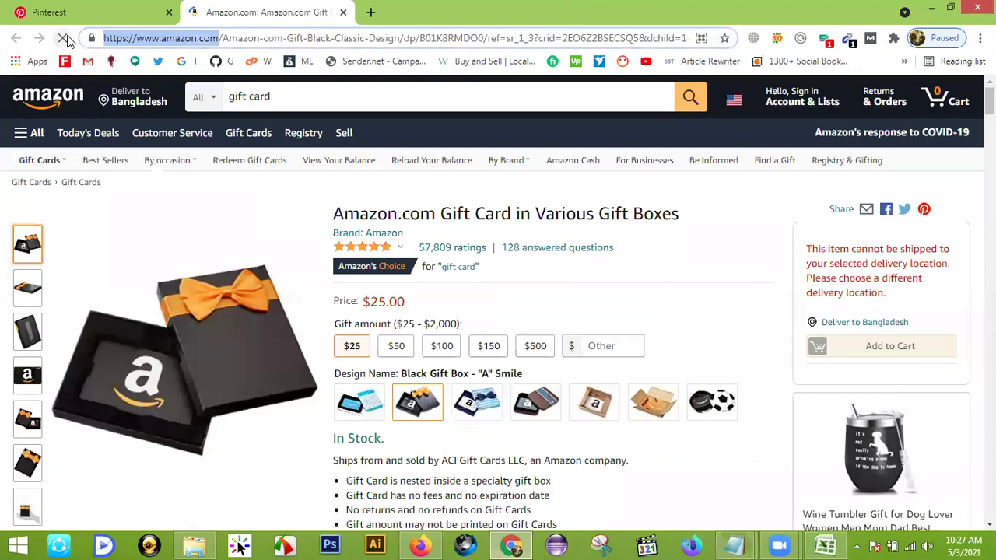
pyautogui.click(343, 12)
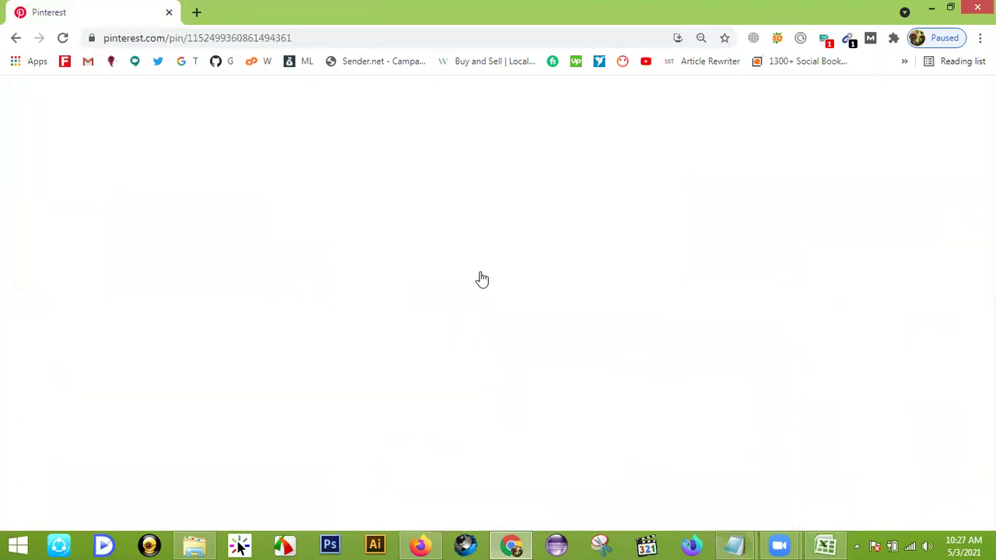
pyautogui.click(825, 545)
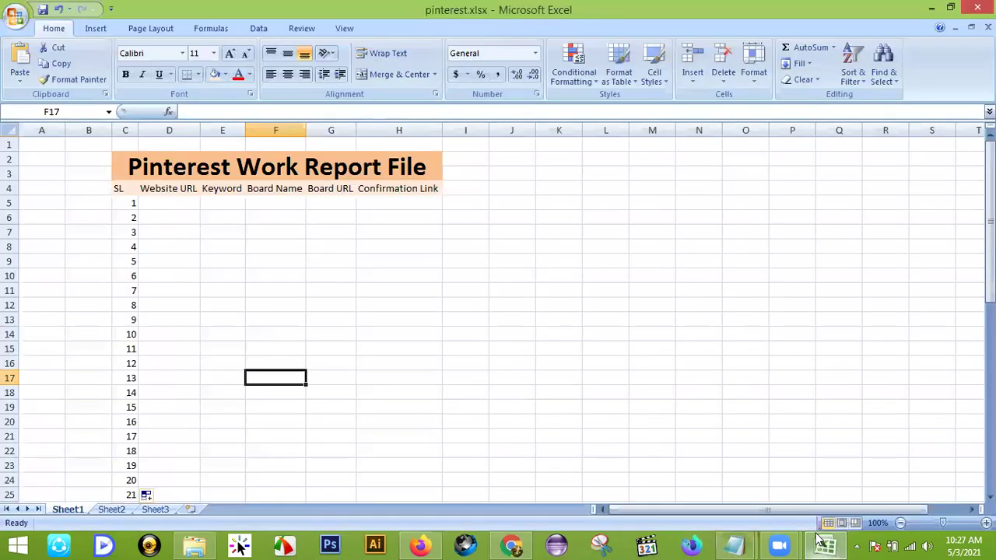
pyautogui.doubleClick(162, 205)
pyautogui.hotkey('ctrl', 'v')
pyautogui.click(204, 319)
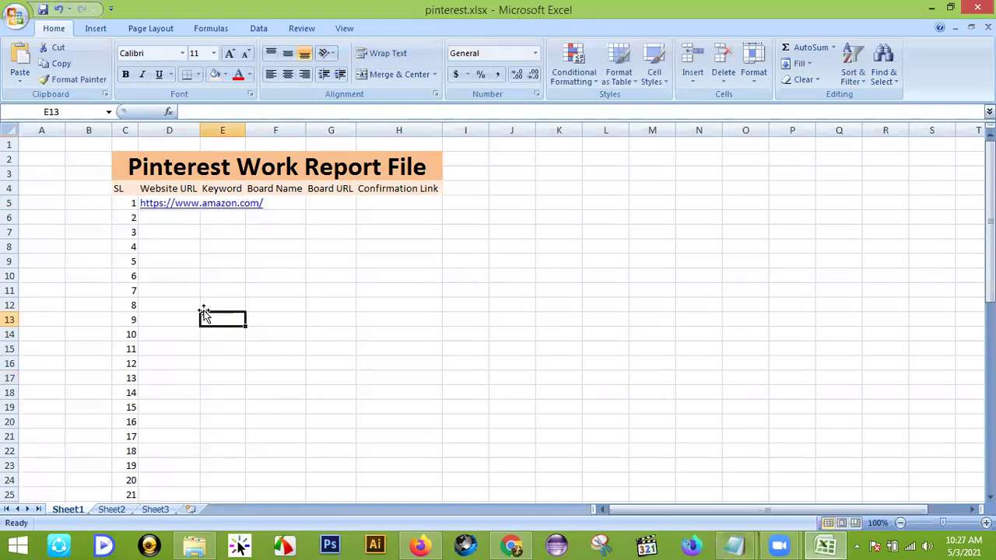
pyautogui.doubleClick(202, 130)
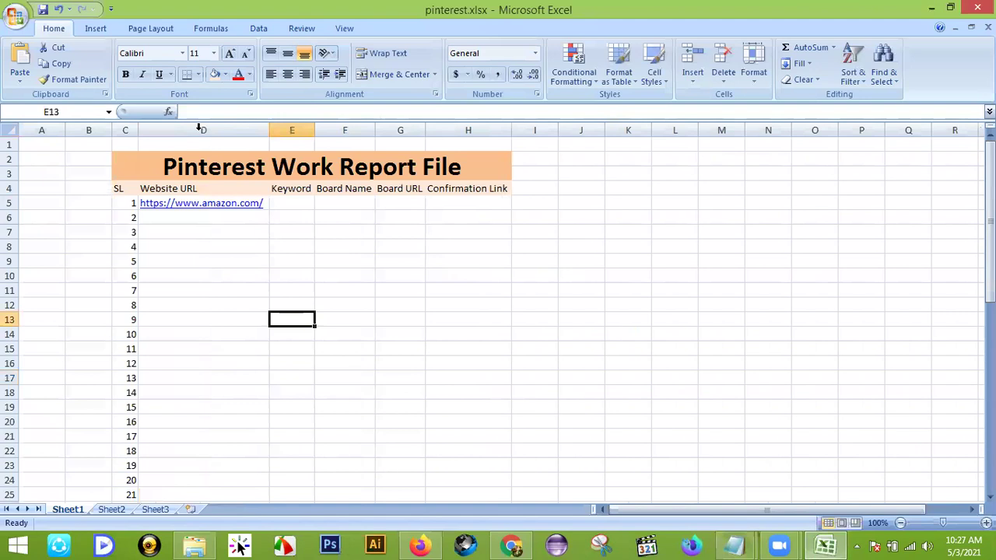
pyautogui.click(420, 303)
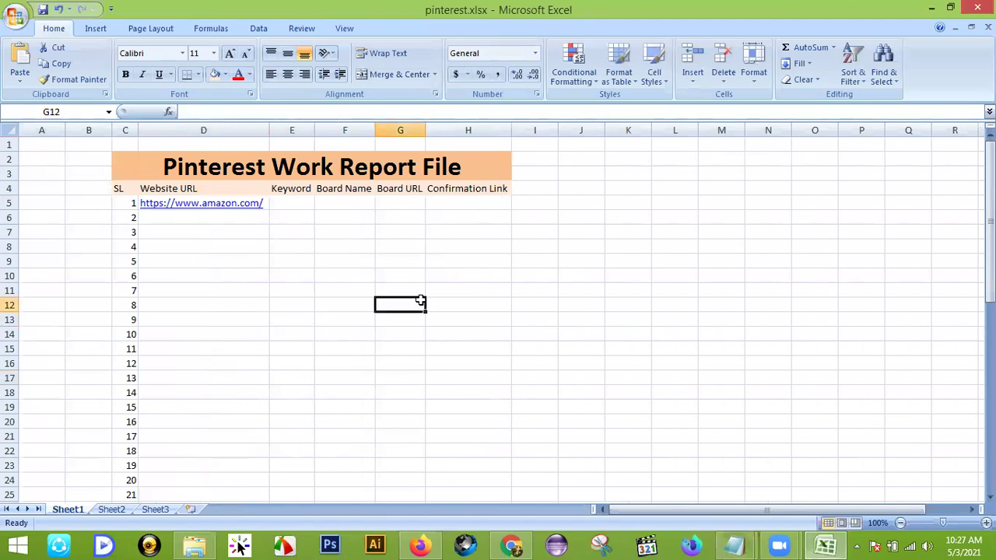
# - Enter keywords Healthy Fitness, Weight lose and Gift card in E5:E7, widening column E
pyautogui.click(301, 205)
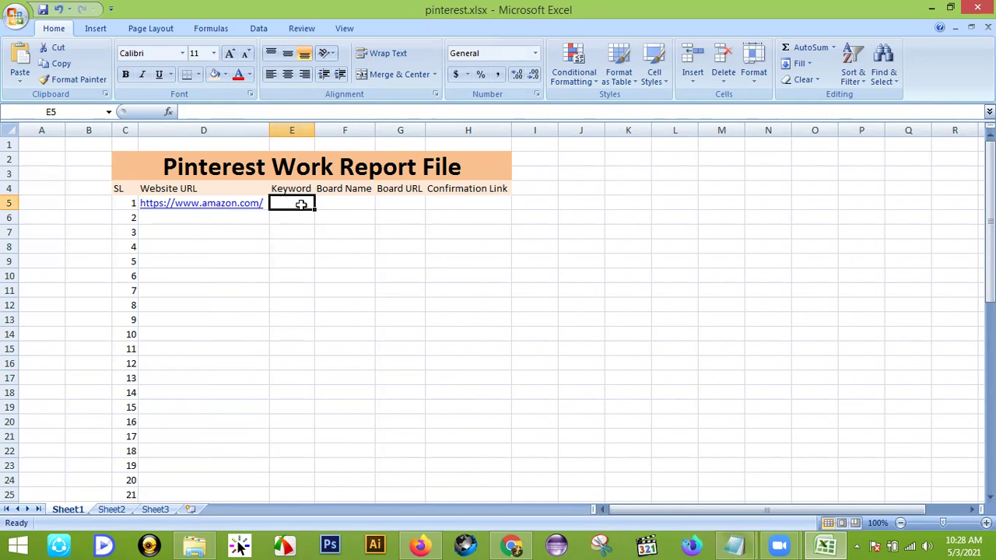
pyautogui.write('Healthy Fitness')
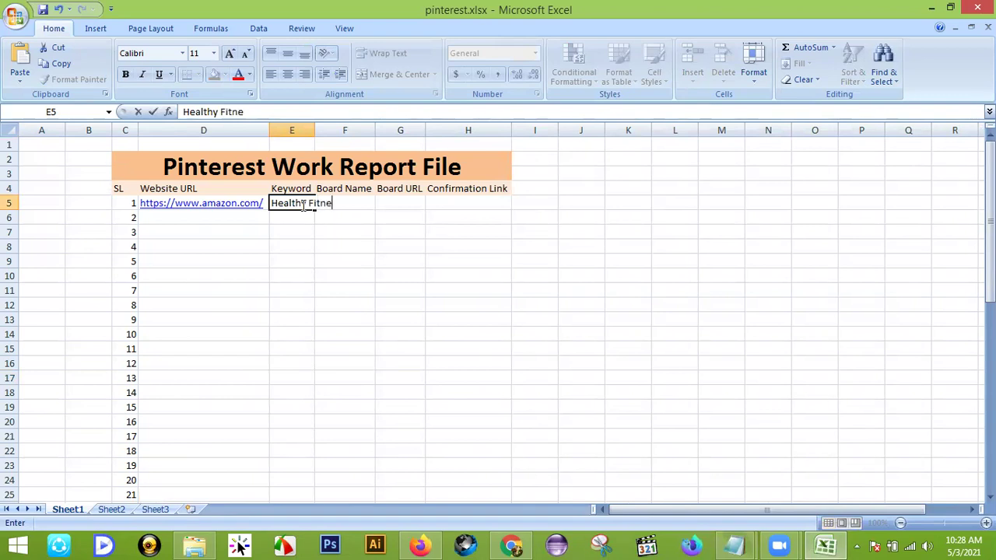
pyautogui.click(319, 269)
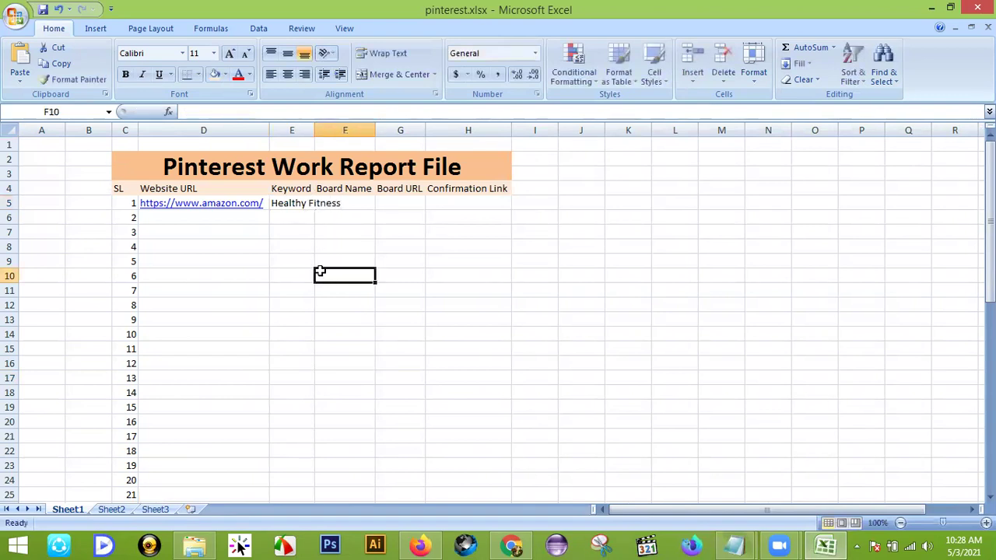
pyautogui.doubleClick(314, 130)
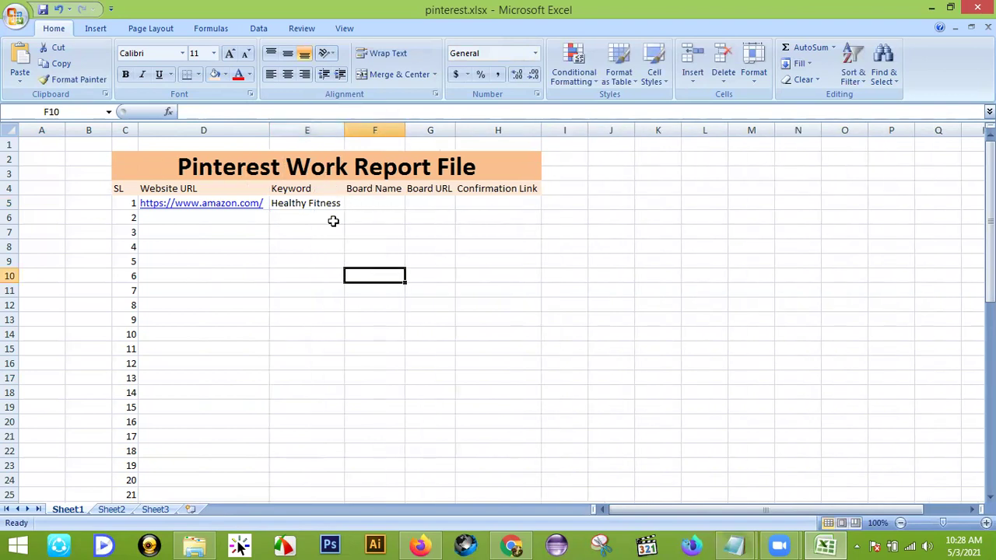
pyautogui.click(284, 219)
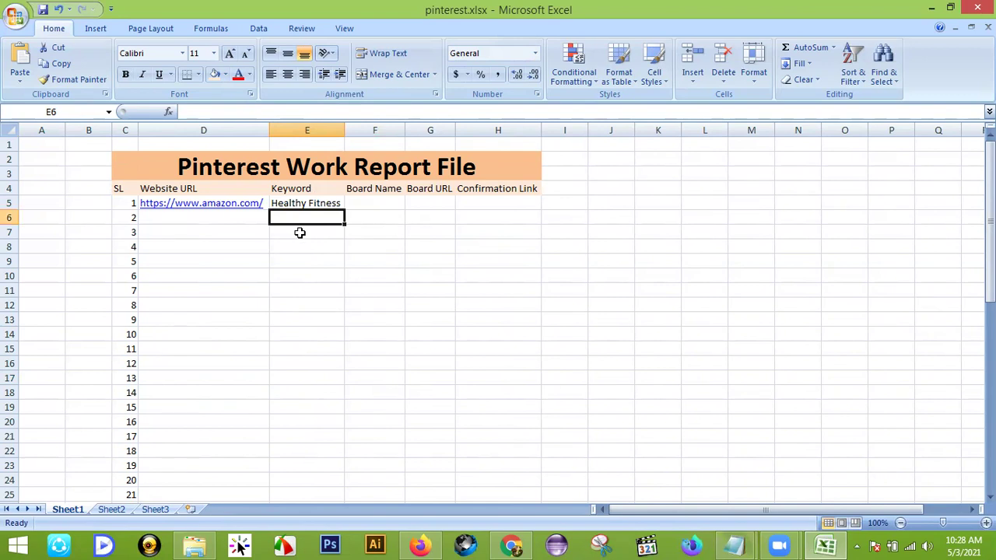
pyautogui.write('Weig')
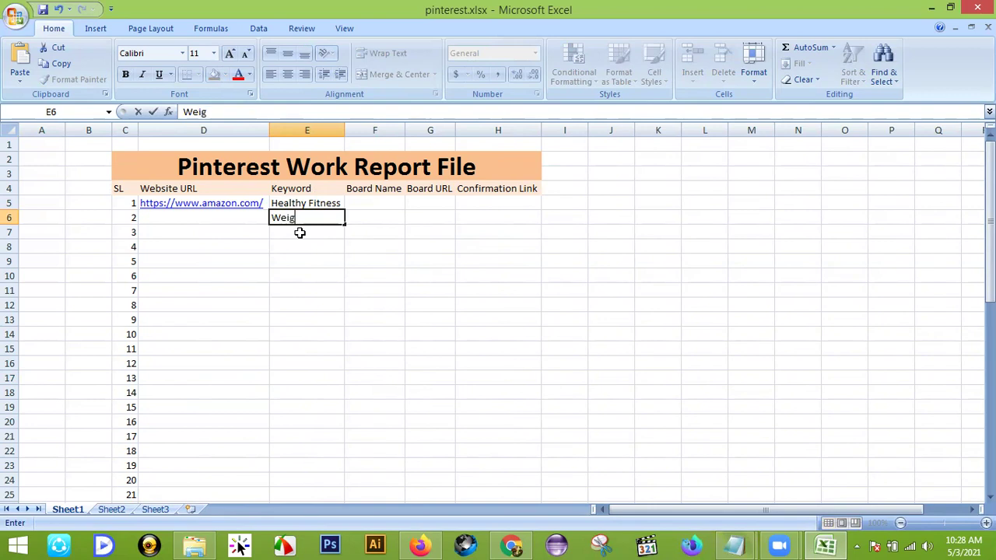
pyautogui.write('ht lose')
pyautogui.press('Return')
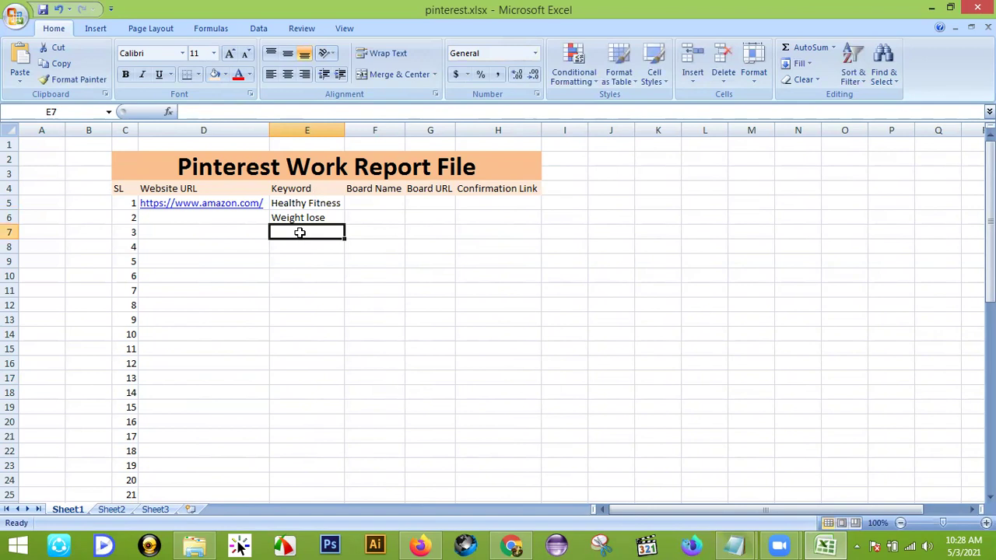
pyautogui.write('Gift card')
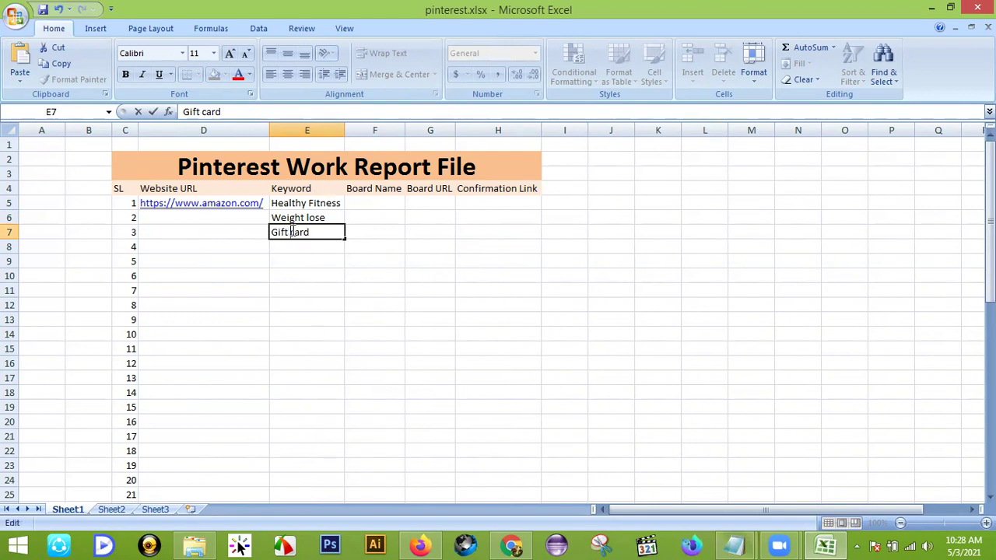
pyautogui.click(322, 289)
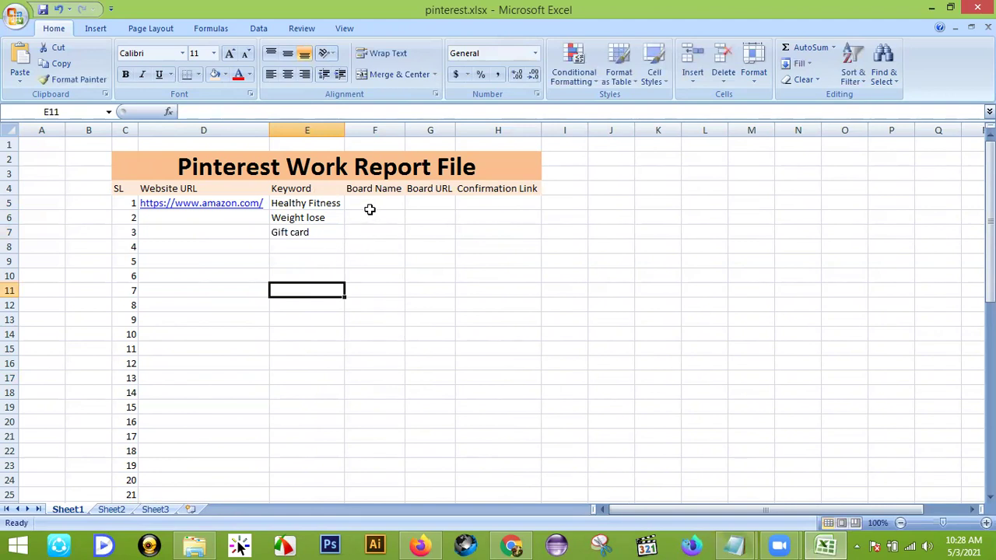
# - Fill Healthy Fitness from E5 into Board Name cell F5 and widen column F
pyautogui.click(326, 203)
pyautogui.moveTo(343, 210); pyautogui.dragTo(385, 211)
pyautogui.click(380, 247)
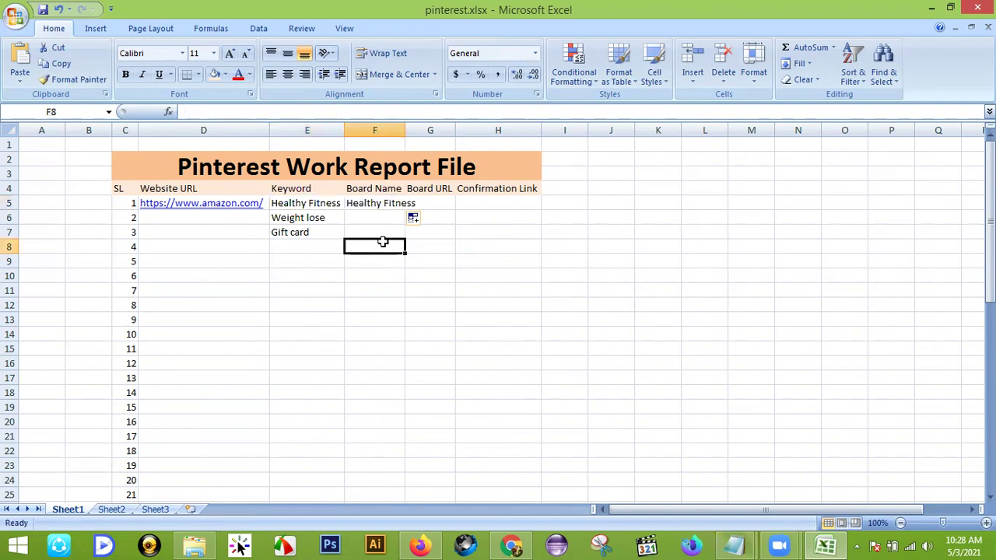
pyautogui.moveTo(406, 131); pyautogui.dragTo(420, 131)
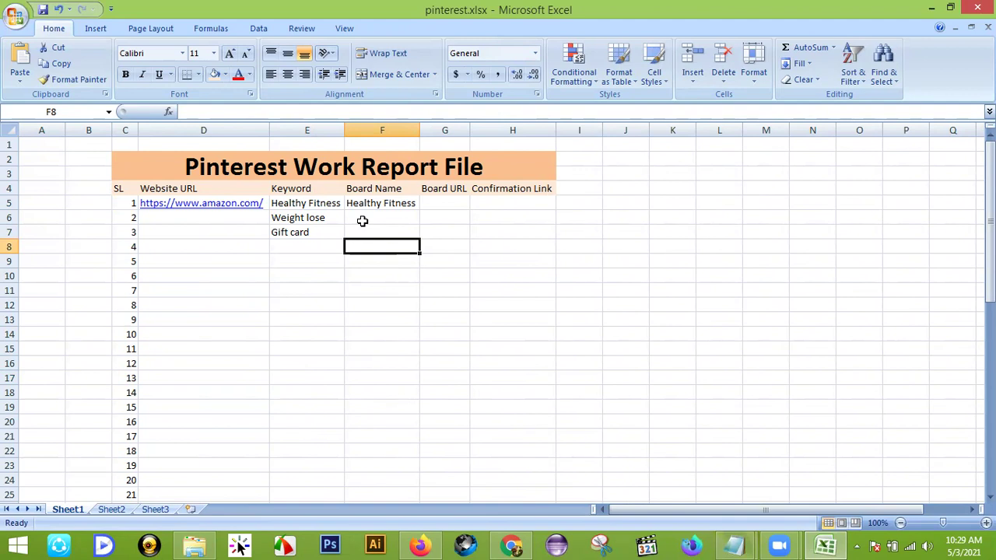
# - Copy the Weight lose keyword from E6 into F15
pyautogui.click(333, 220)
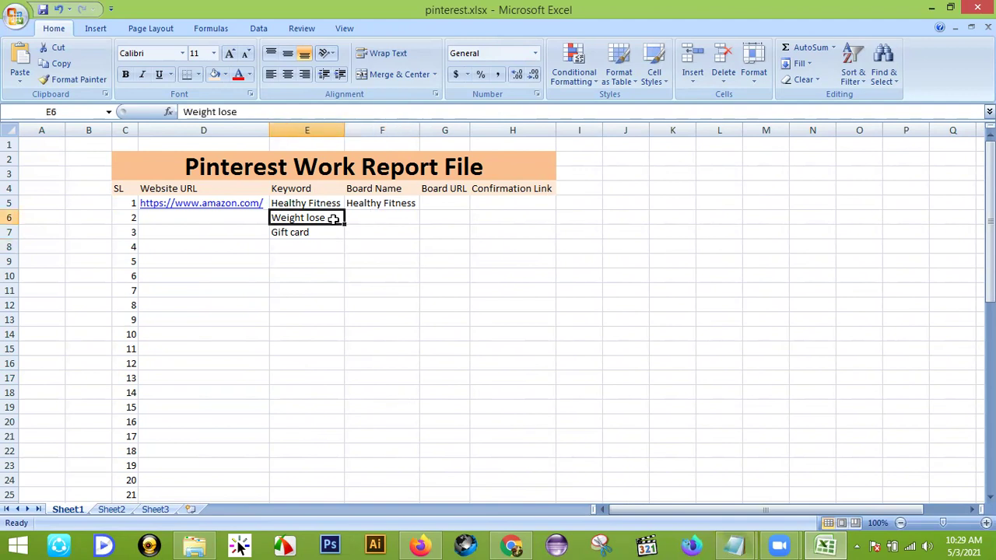
pyautogui.hotkey('ctrl', 'c')
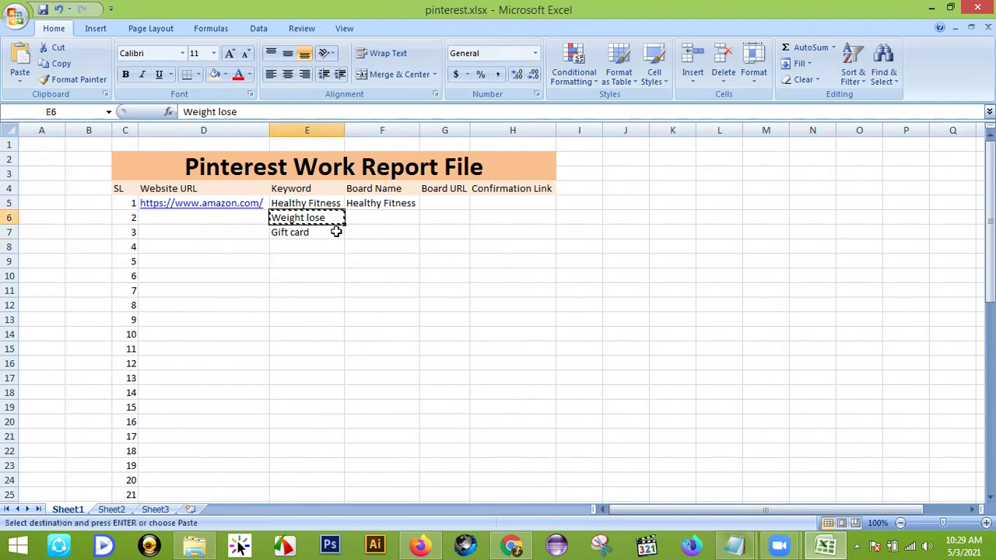
pyautogui.click(388, 337)
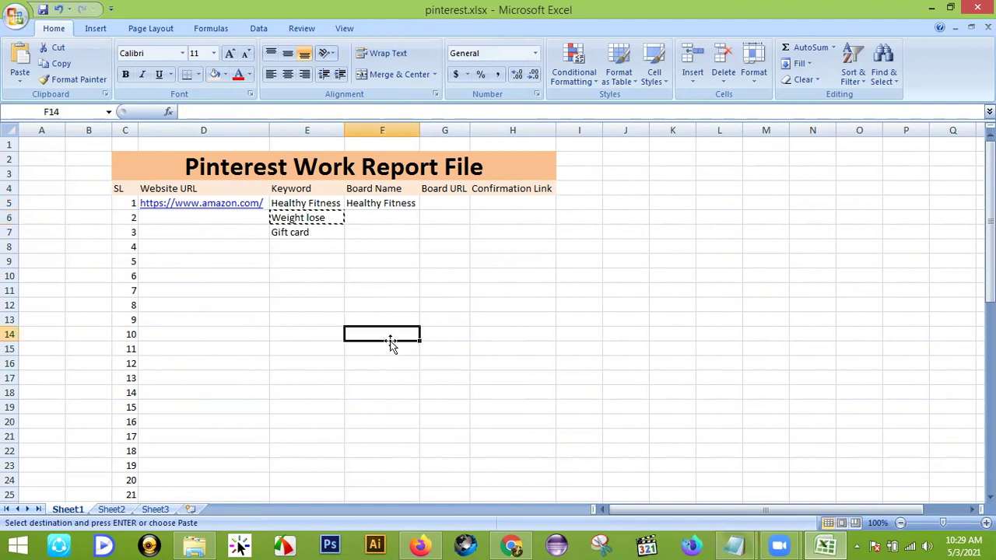
pyautogui.click(390, 350)
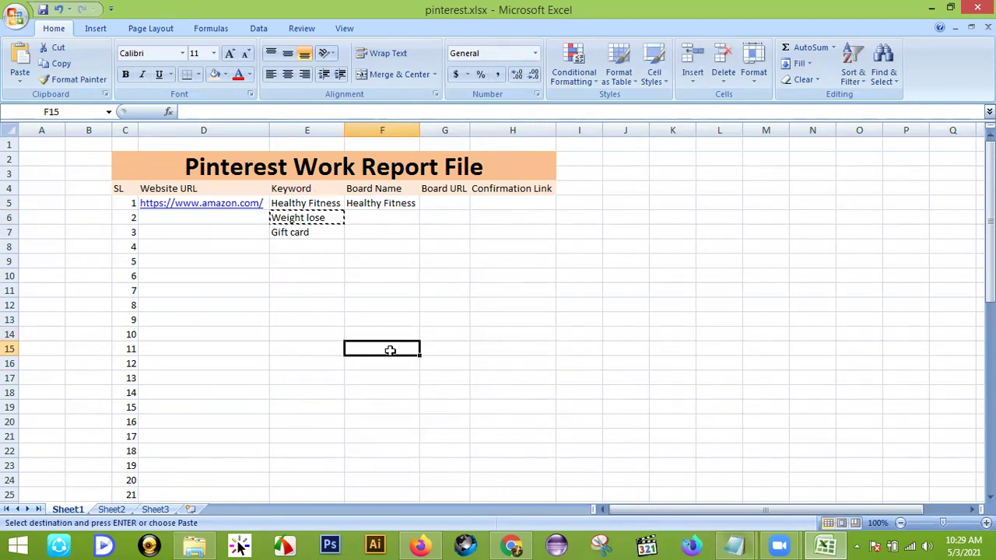
pyautogui.hotkey('ctrl', 'v')
pyautogui.click(395, 392)
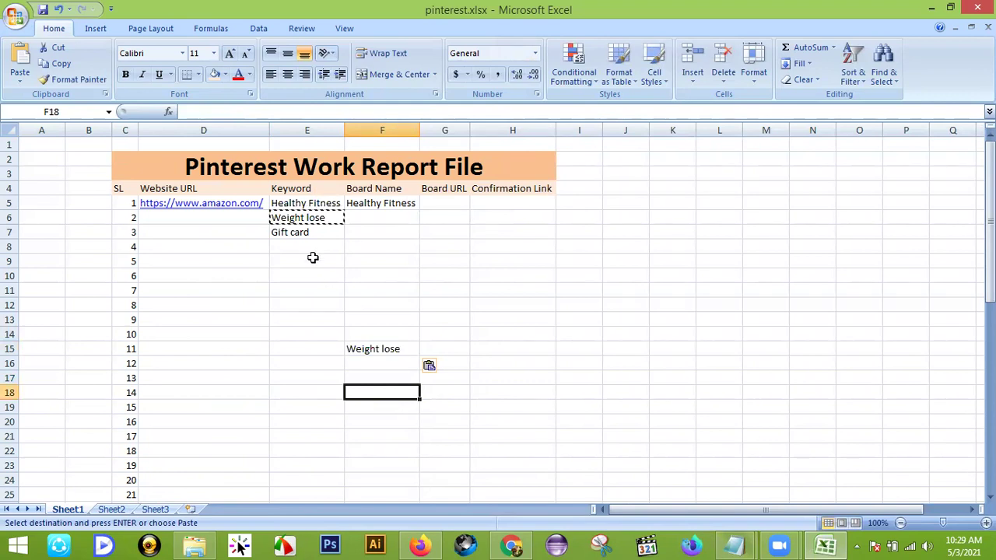
# - Copy the Gift card keyword from E7 into F25 and end copy mode
pyautogui.click(320, 236)
pyautogui.hotkey('ctrl', 'c')
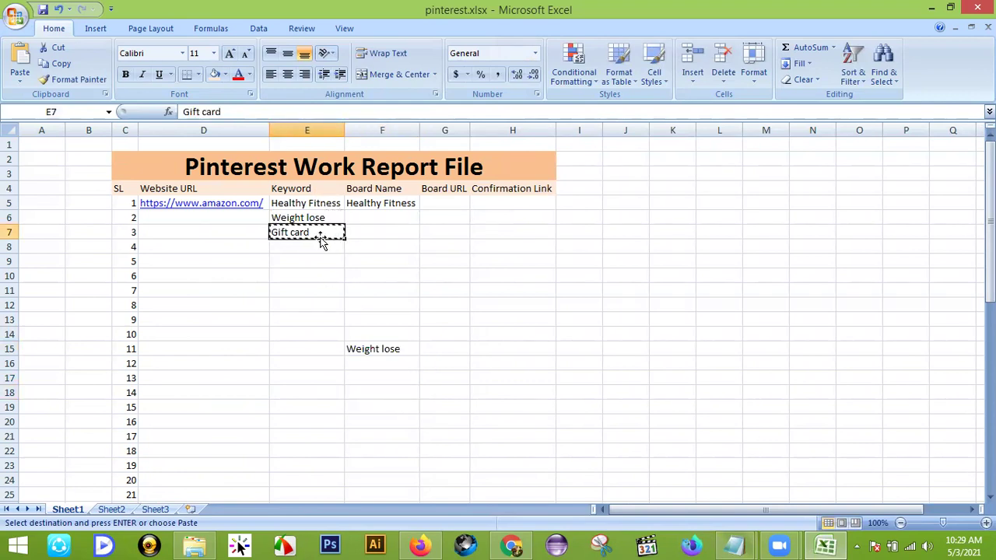
pyautogui.click(375, 496)
pyautogui.hotkey('ctrl', 'v')
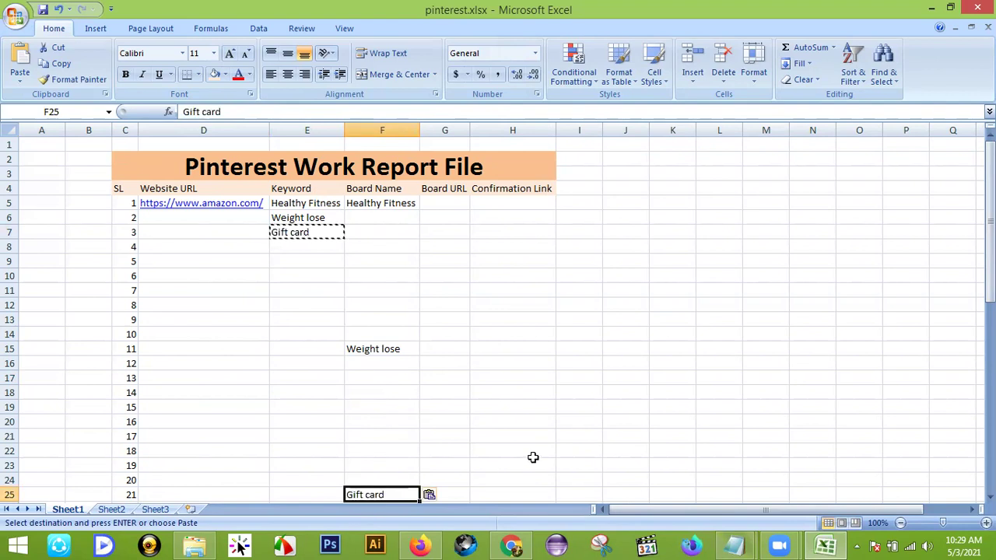
pyautogui.click(582, 425)
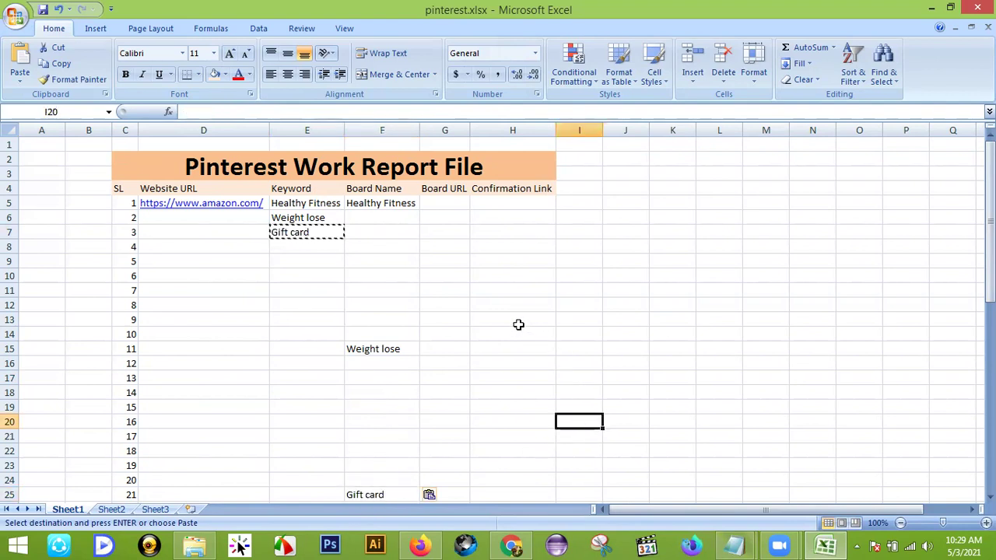
pyautogui.press('Escape')
pyautogui.click(691, 348)
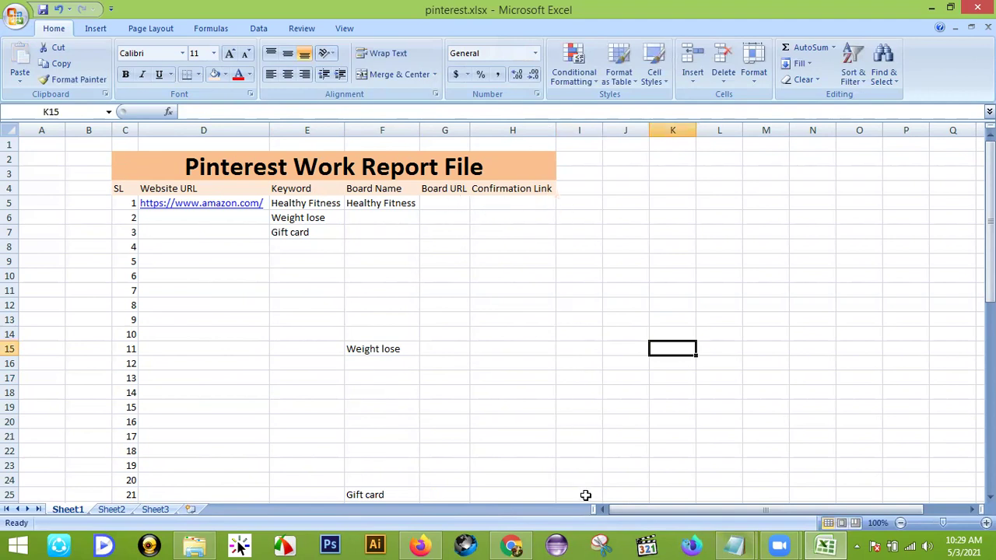
# - Copy the Amazon gift card pin's web address from the Chrome address bar
pyautogui.click(512, 545)
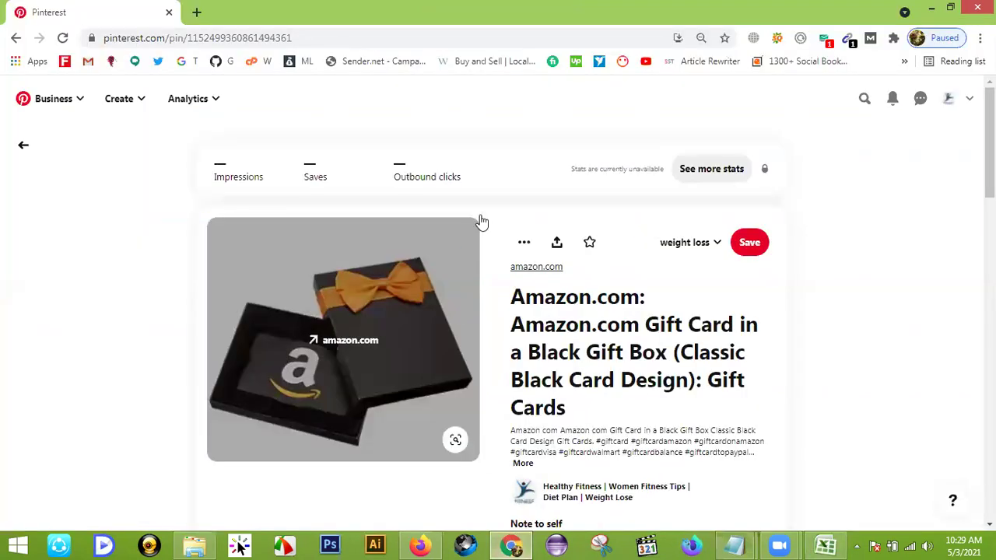
pyautogui.click(224, 40)
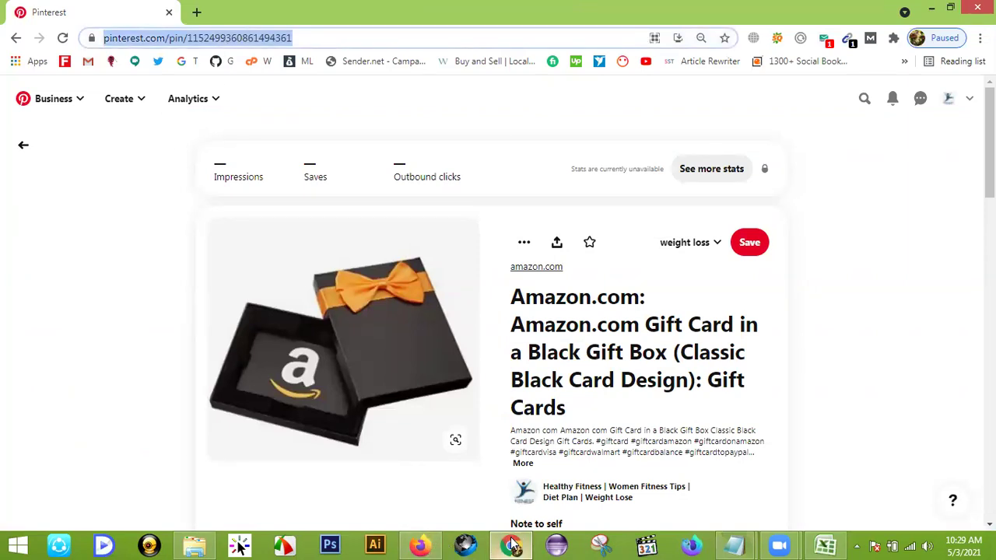
pyautogui.click(827, 545)
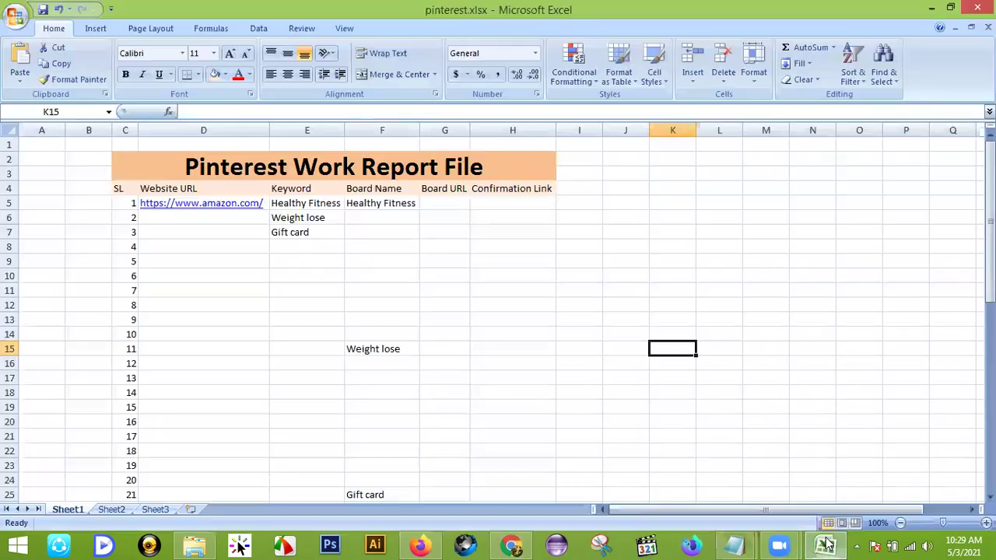
# - Paste the gift card pin URL into H5 and widen column H to fit it
pyautogui.doubleClick(495, 202)
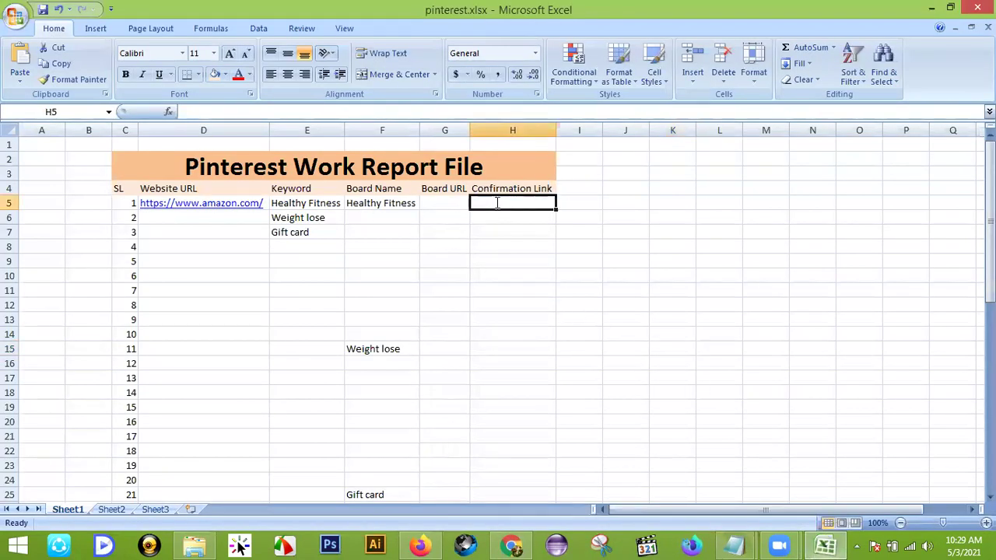
pyautogui.hotkey('ctrl', 'v')
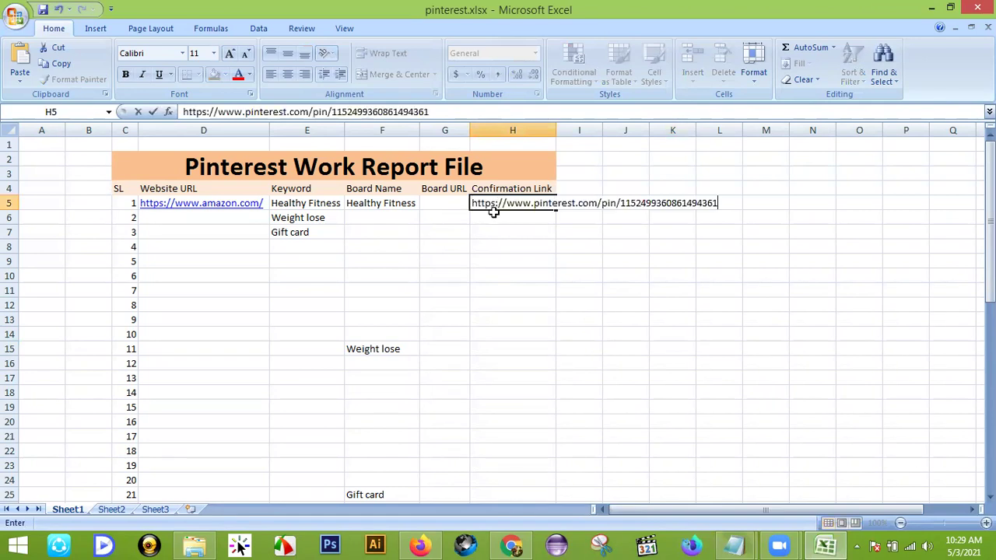
pyautogui.click(514, 347)
pyautogui.moveTo(557, 130); pyautogui.dragTo(729, 130)
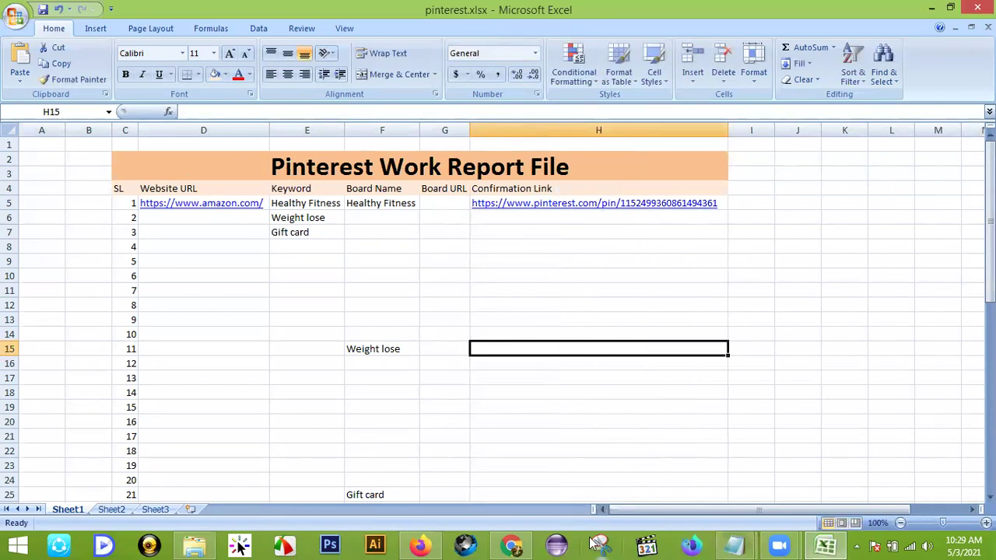
pyautogui.click(511, 545)
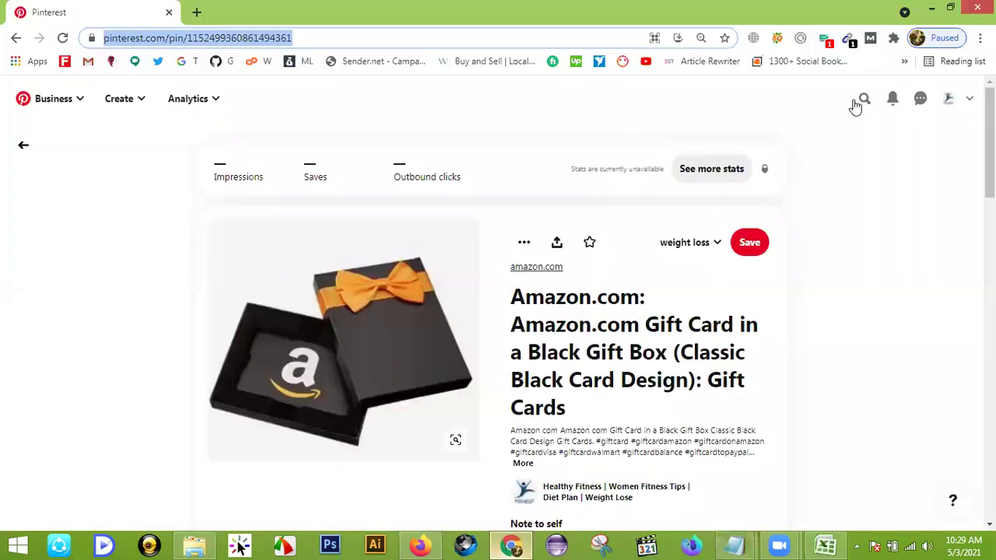
# - Open the Gift Cards board from the profile's saved boards and copy its URL
pyautogui.click(946, 103)
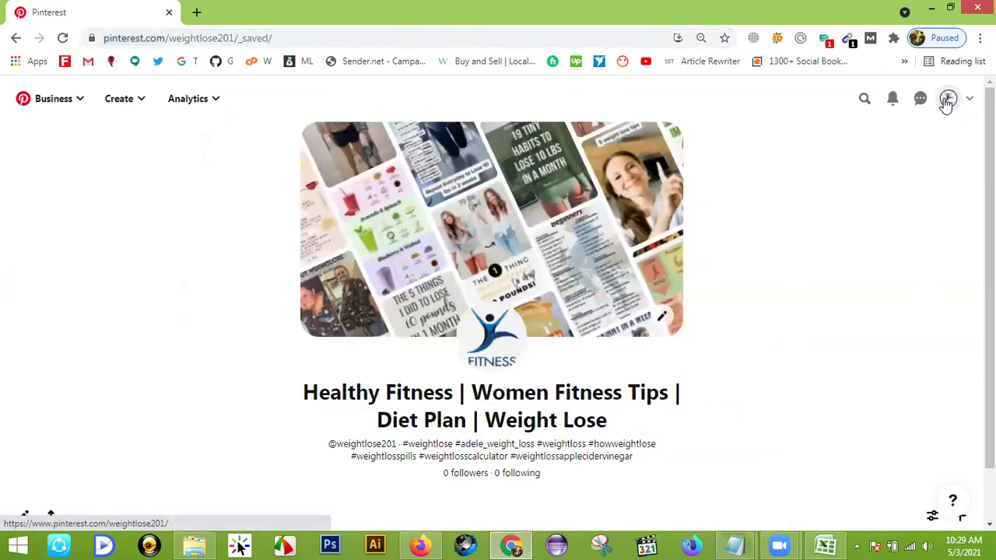
pyautogui.scroll(-2, 283, 291)
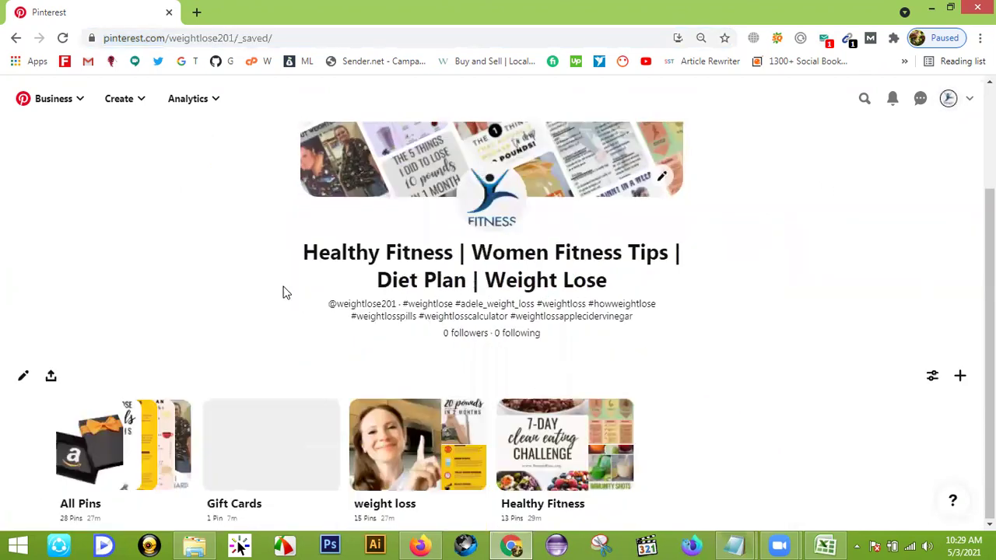
pyautogui.click(267, 459)
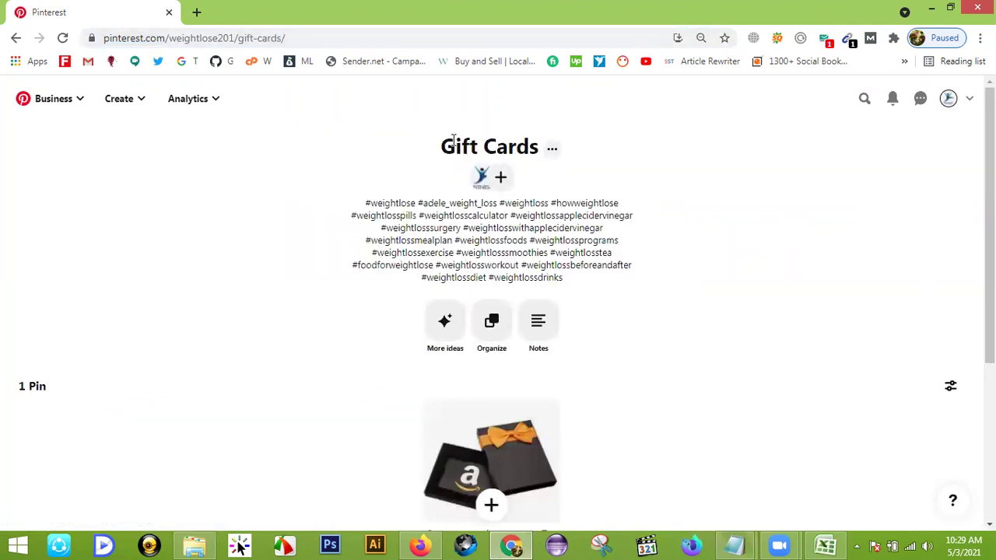
pyautogui.click(264, 38)
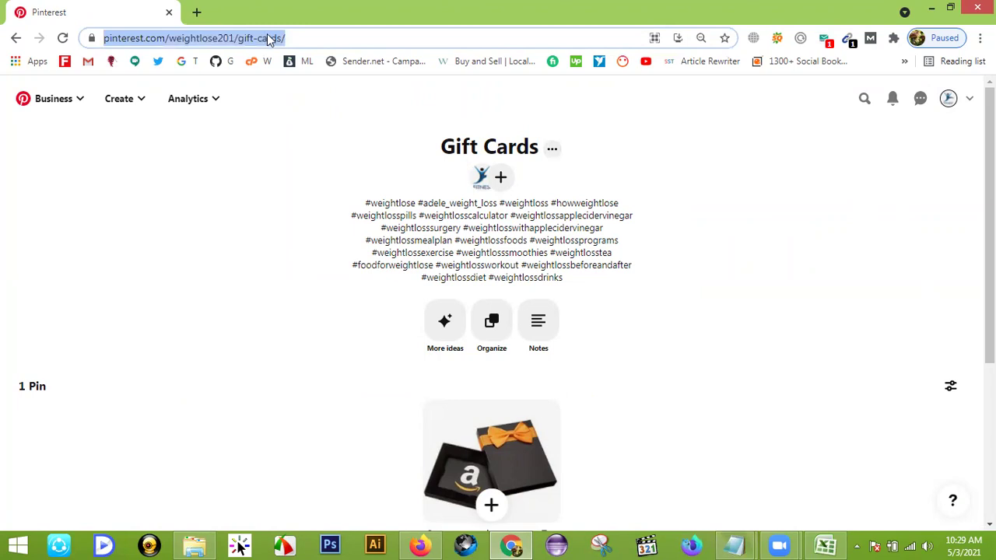
pyautogui.click(761, 282)
pyautogui.click(826, 545)
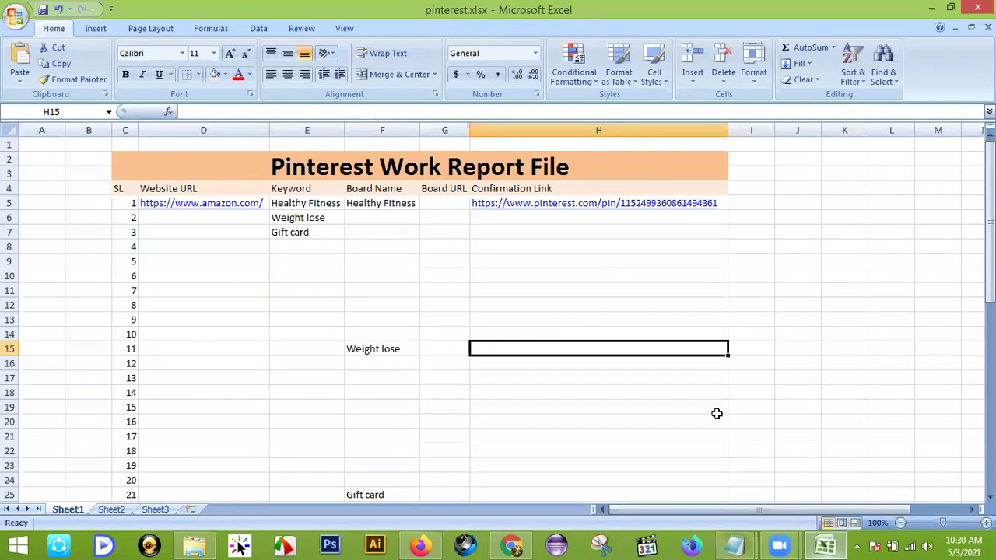
# - Paste the Gift Cards board URL into G5 and auto-fit column G
pyautogui.click(442, 204)
pyautogui.hotkey('ctrl', 'v')
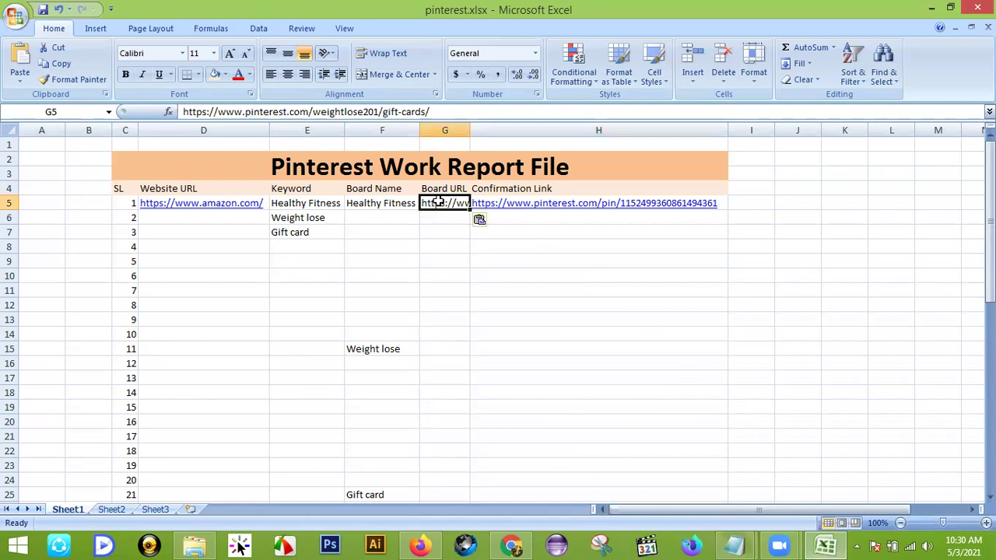
pyautogui.click(545, 348)
pyautogui.click(471, 130)
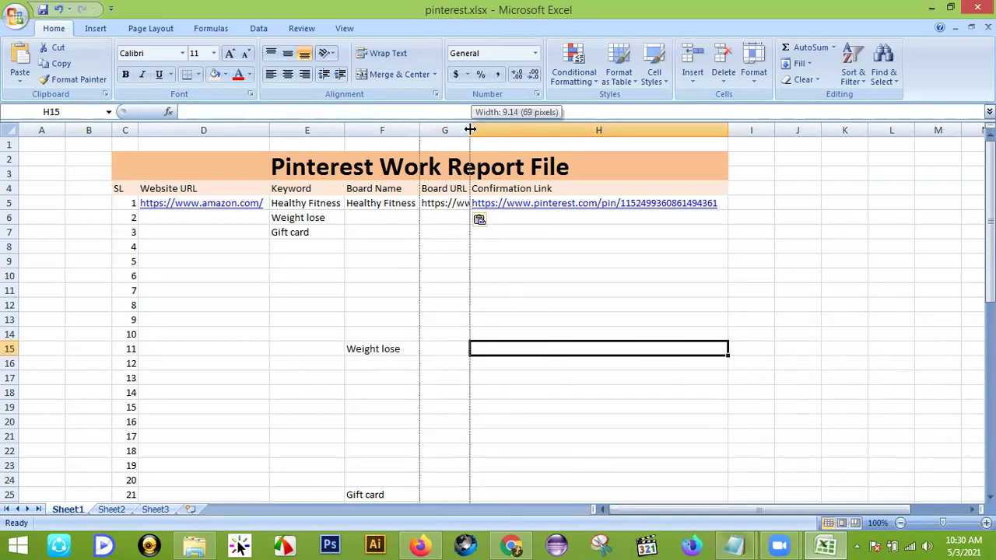
pyautogui.doubleClick(471, 130)
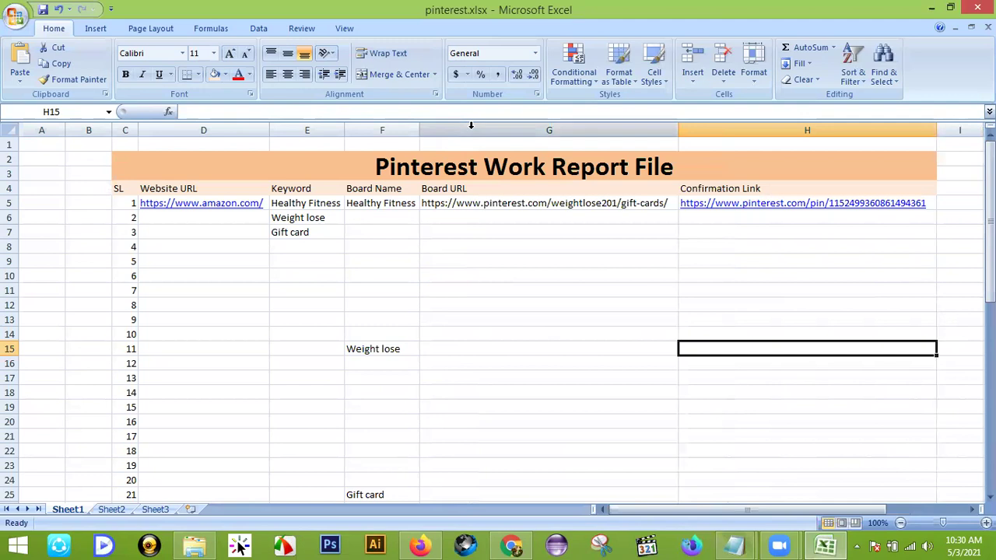
pyautogui.click(591, 282)
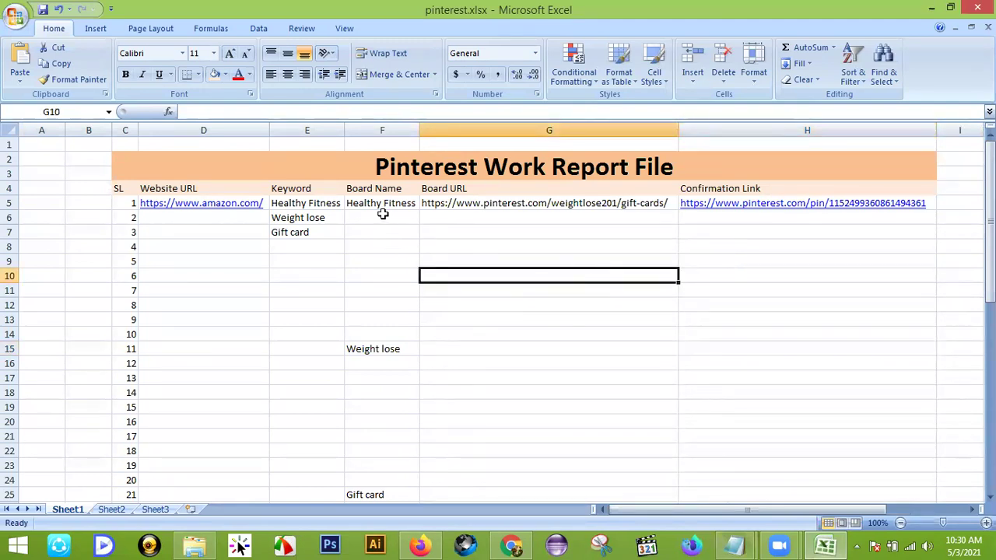
pyautogui.moveTo(382, 204); pyautogui.dragTo(382, 332)
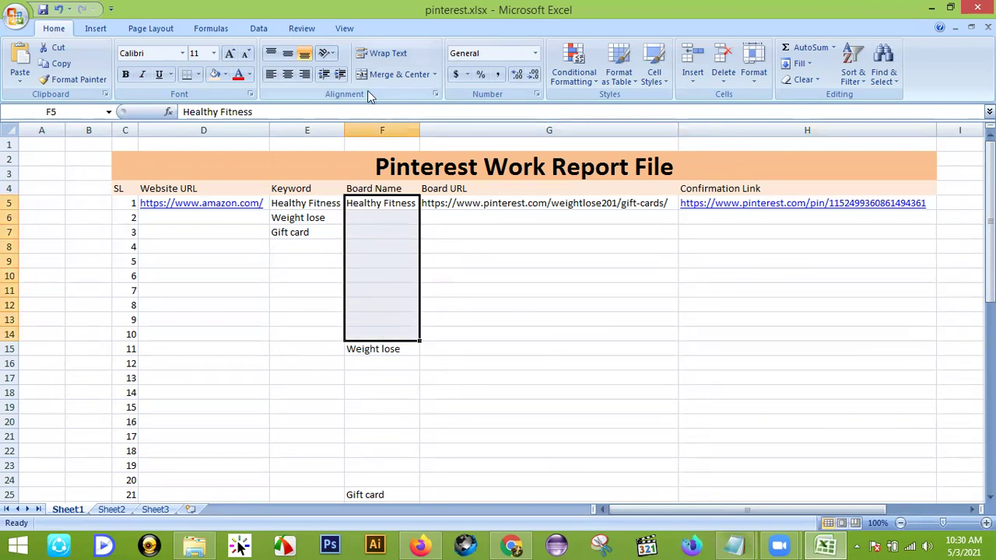
# - Merge and middle-align Healthy Fitness across F5:F14
pyautogui.click(382, 74)
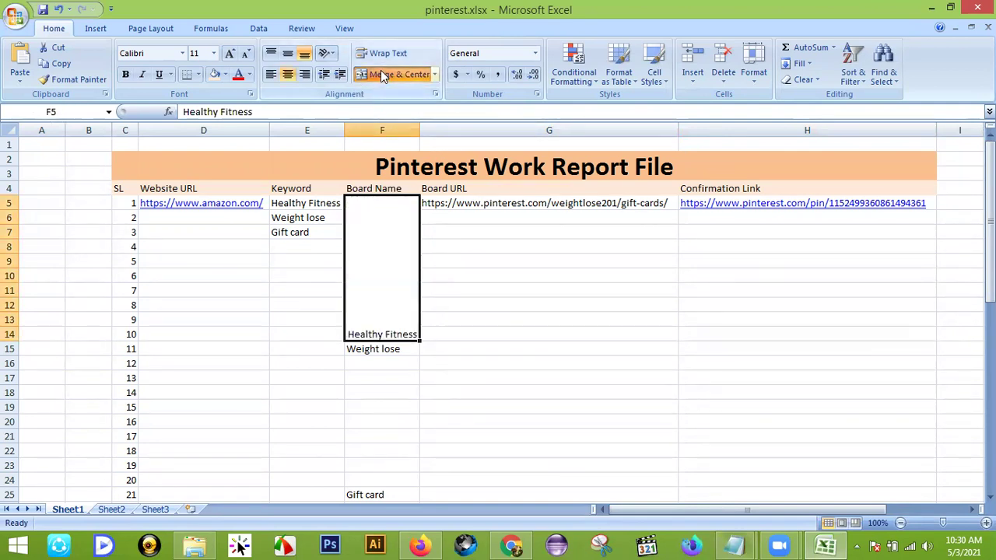
pyautogui.click(288, 54)
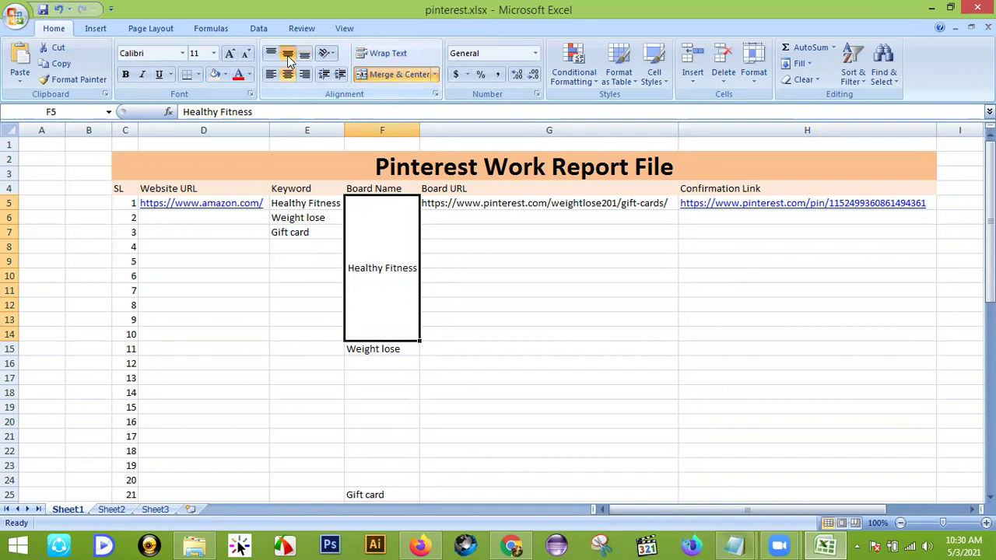
pyautogui.click(626, 420)
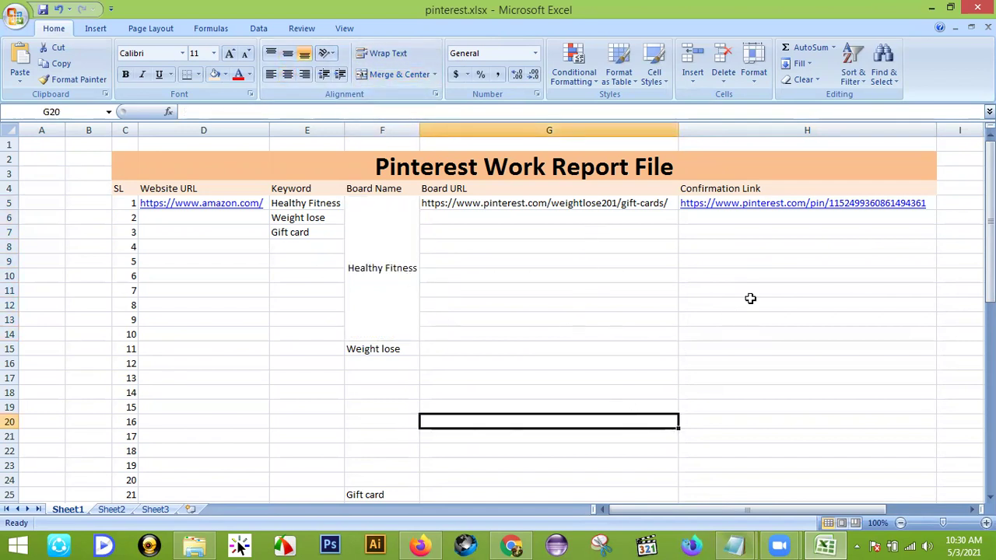
# - Fill the confirmation link from H5 down to H14
pyautogui.click(933, 203)
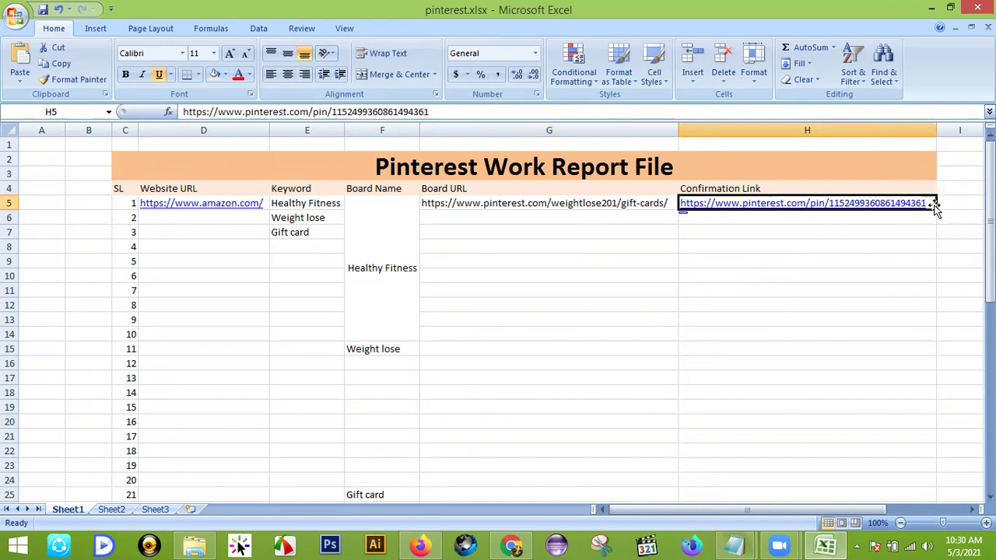
pyautogui.moveTo(940, 209); pyautogui.dragTo(956, 343)
pyautogui.click(878, 396)
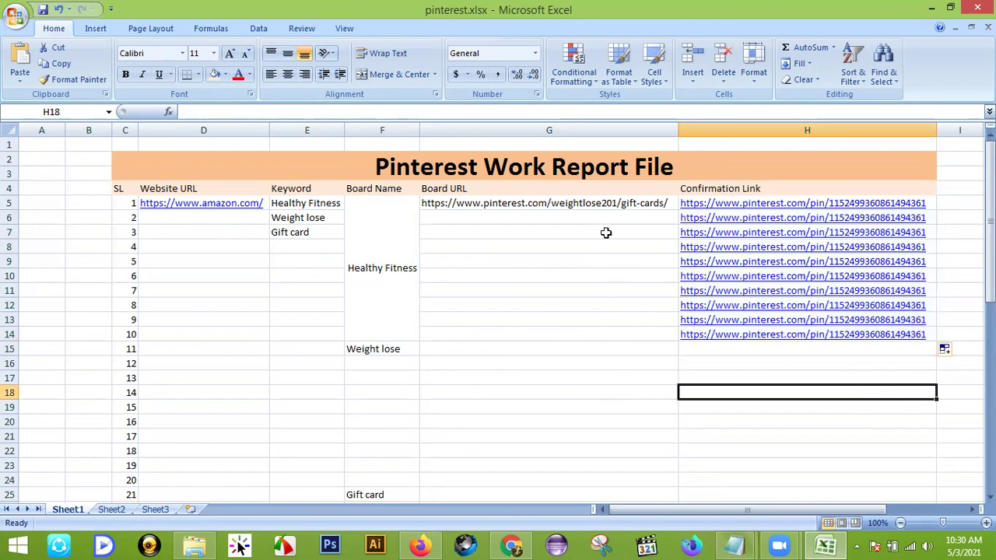
# - Merge and middle-align the board URL across G5:G14
pyautogui.moveTo(673, 209); pyautogui.dragTo(672, 336)
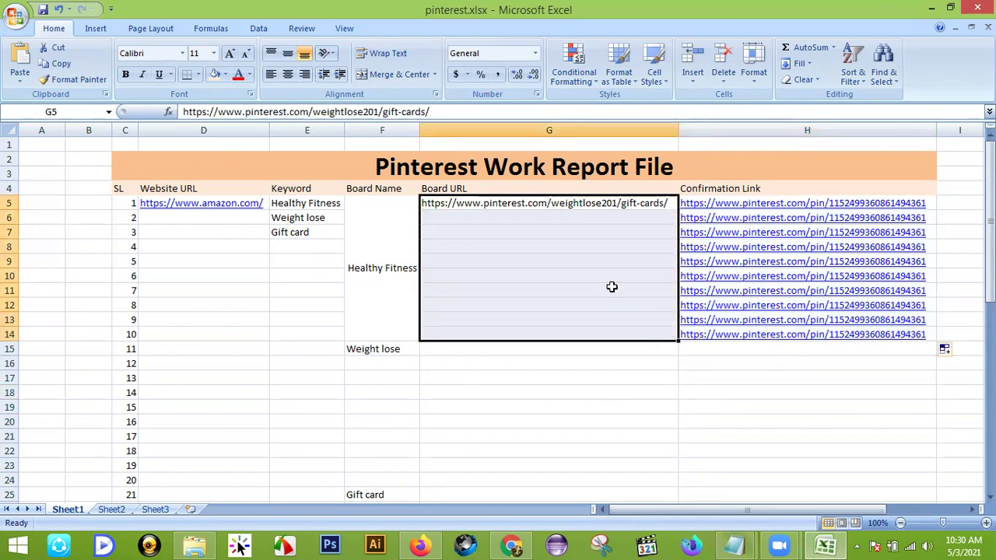
pyautogui.click(380, 74)
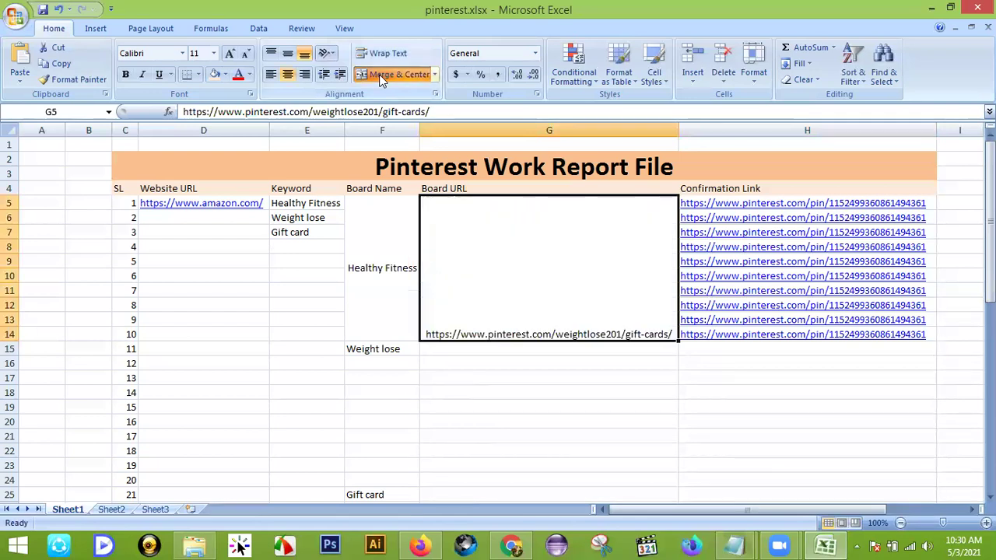
pyautogui.click(287, 54)
pyautogui.click(549, 375)
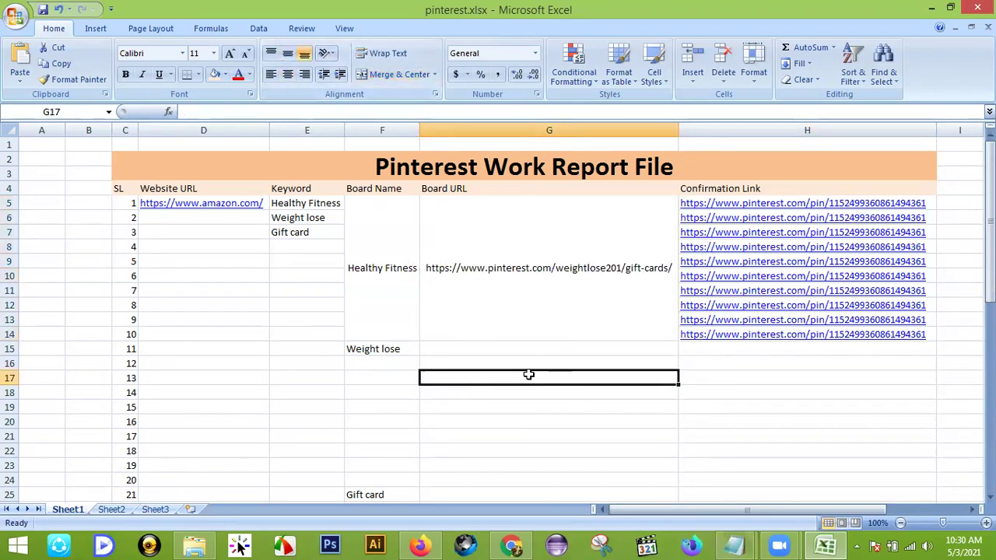
# - Merge and middle-align Weight lose in F15:F24 and Gift card in F25:F34
pyautogui.scroll(-1, 532, 381)
pyautogui.moveTo(411, 307); pyautogui.dragTo(417, 432)
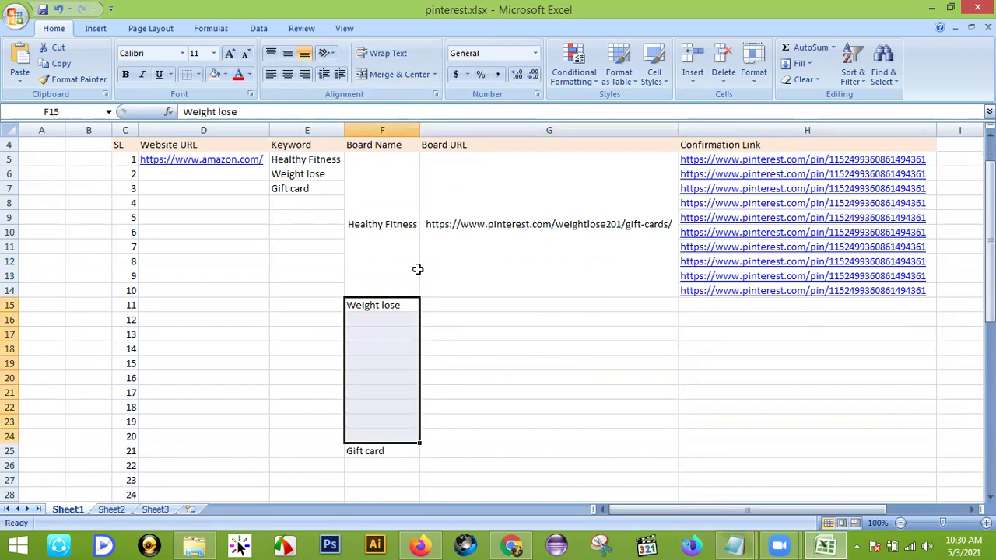
pyautogui.click(395, 74)
pyautogui.click(288, 54)
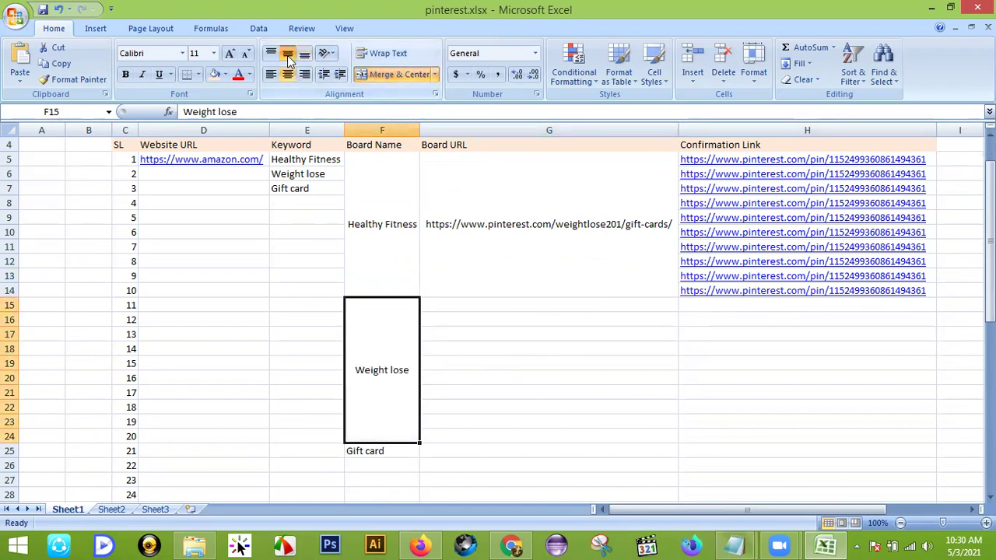
pyautogui.click(509, 354)
pyautogui.scroll(-4, 498, 342)
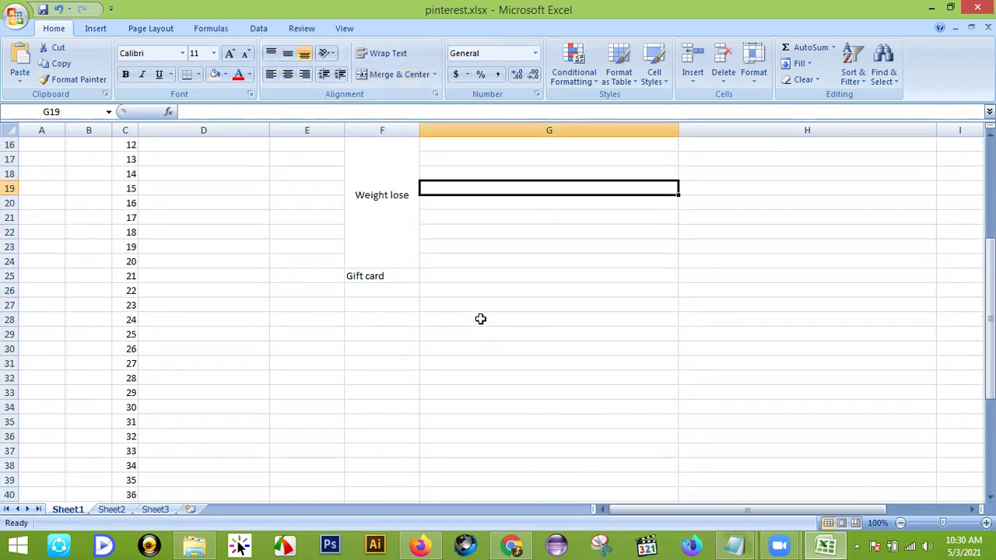
pyautogui.moveTo(411, 281); pyautogui.dragTo(410, 404)
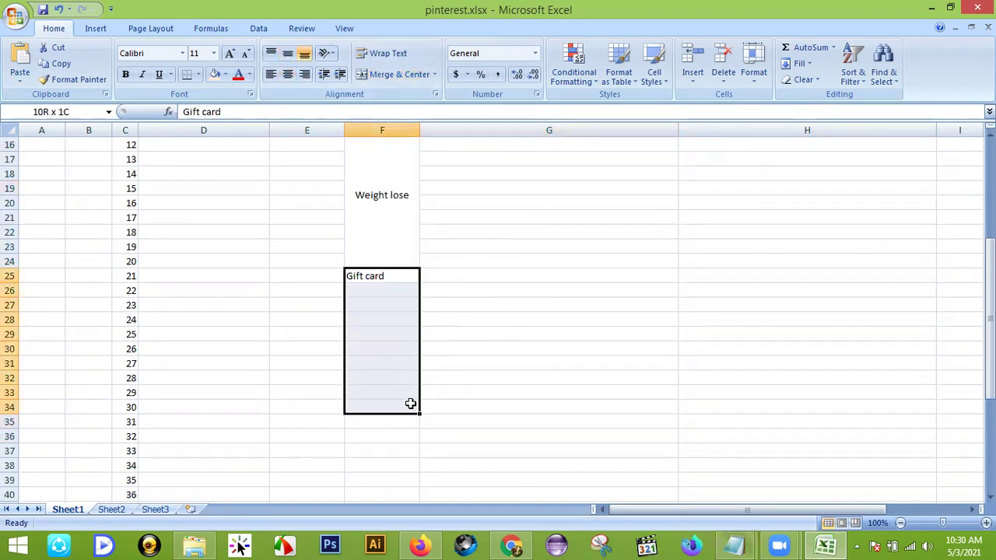
pyautogui.click(416, 77)
pyautogui.click(288, 55)
pyautogui.click(561, 363)
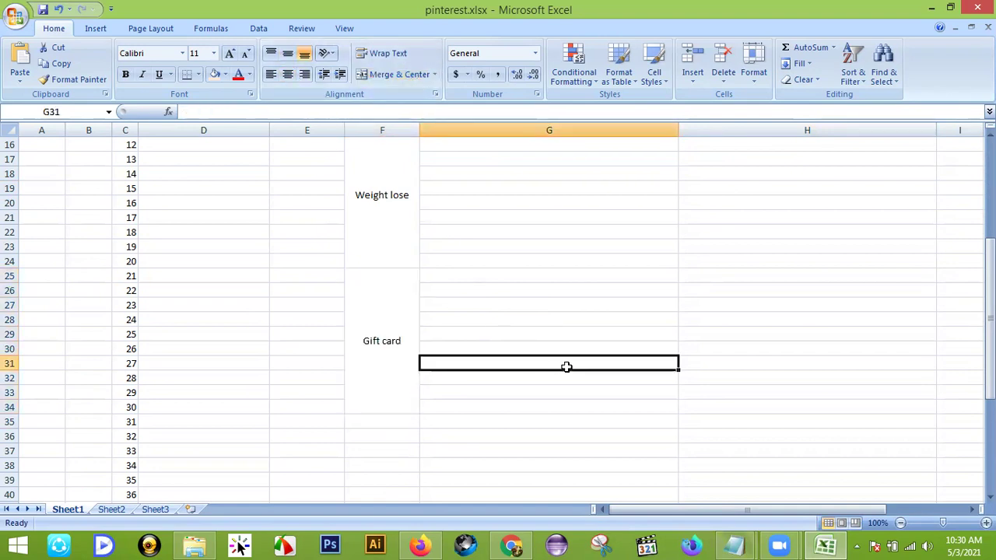
pyautogui.scroll(3, 632, 380)
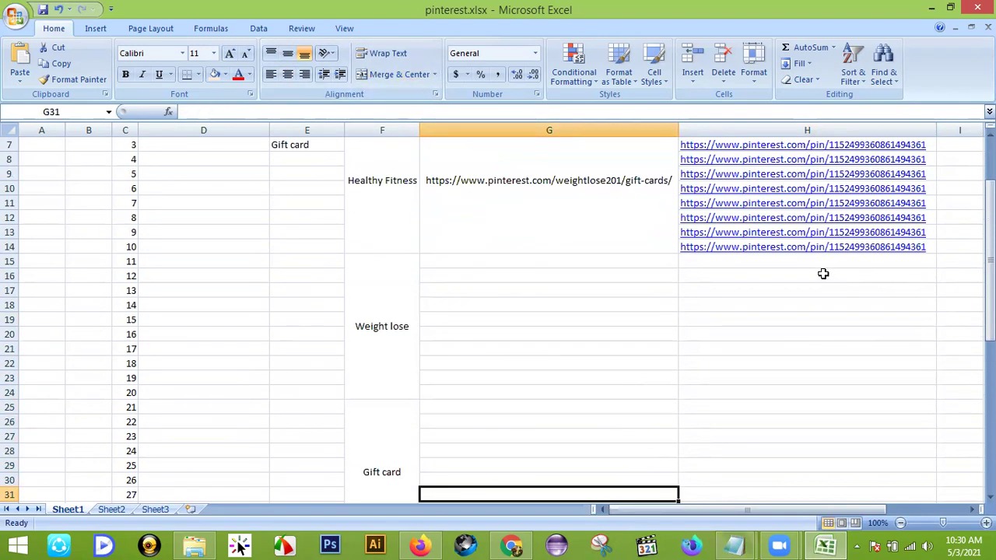
# - Fill the confirmation link from H14 down to H34 and save the workbook
pyautogui.click(933, 246)
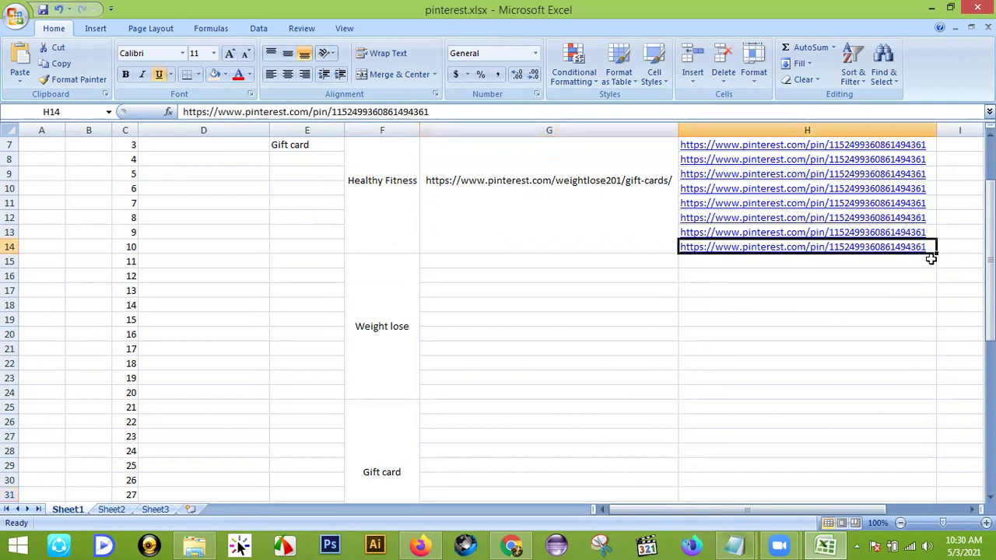
pyautogui.moveTo(936, 253); pyautogui.dragTo(916, 444)
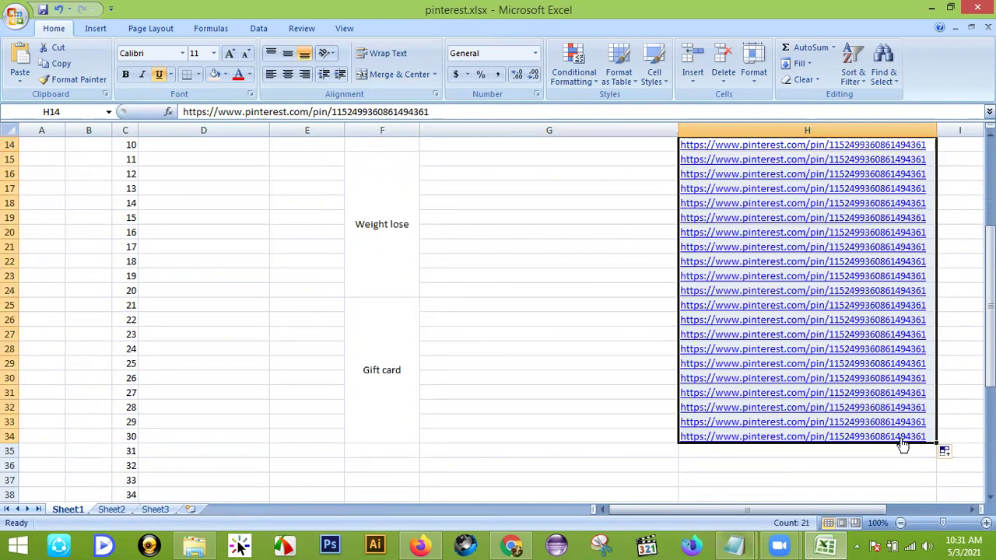
pyautogui.click(629, 444)
pyautogui.scroll(4, 628, 438)
pyautogui.scroll(1, 629, 432)
pyautogui.scroll(-2, 625, 405)
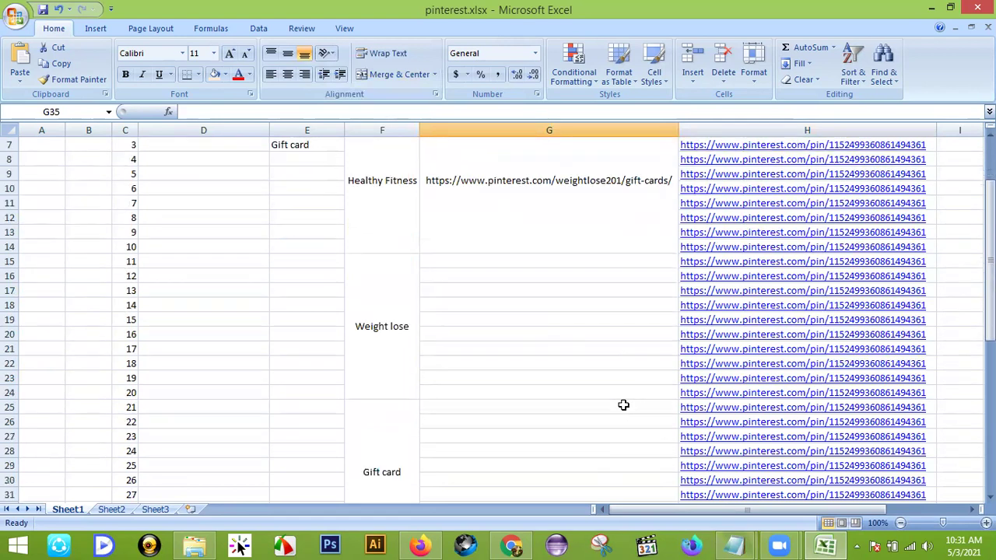
pyautogui.scroll(2, 600, 393)
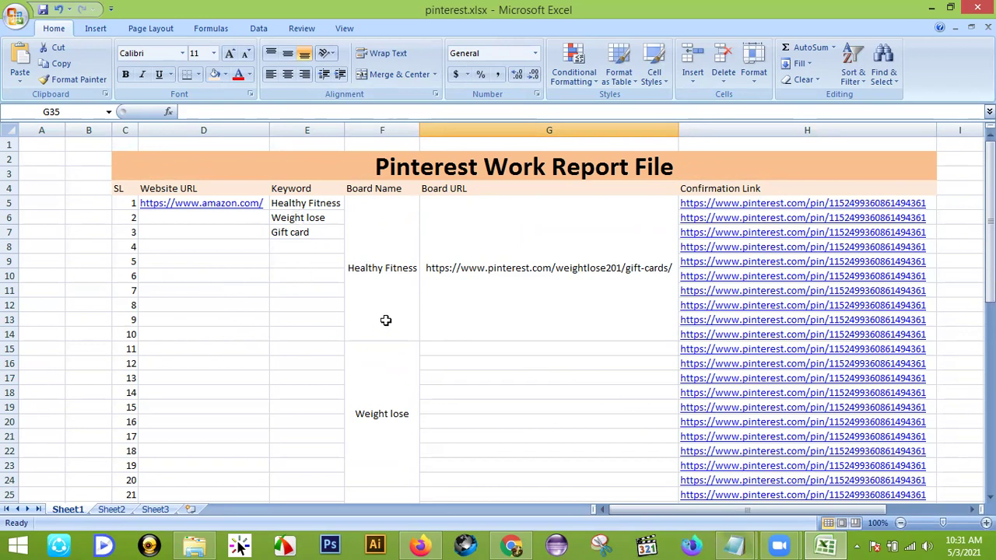
pyautogui.scroll(-3, 385, 274)
pyautogui.scroll(-11, 386, 274)
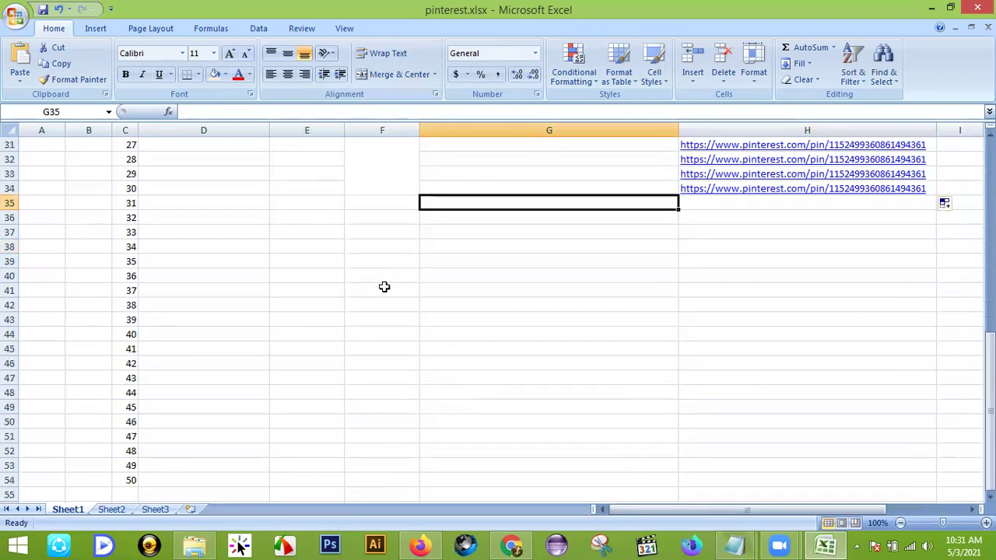
pyautogui.scroll(14, 385, 294)
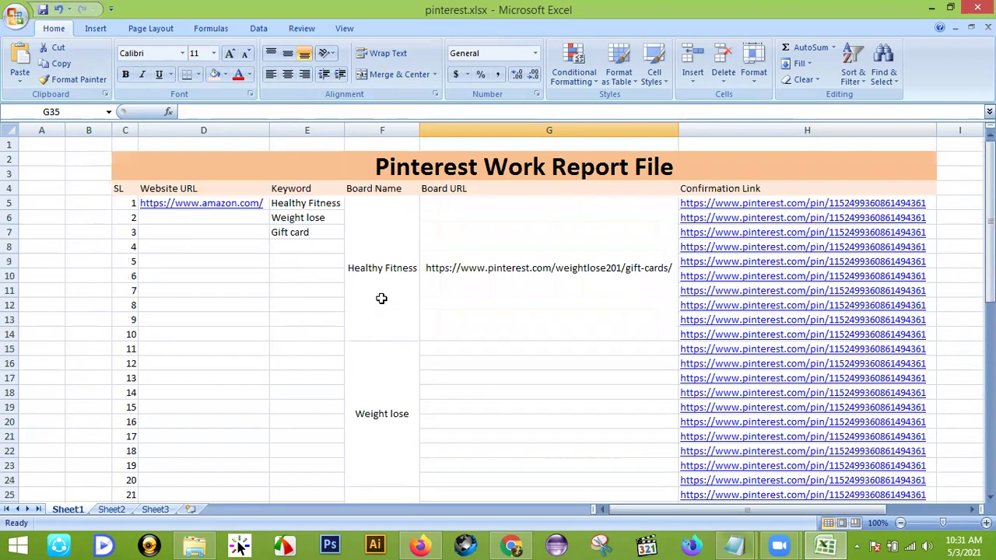
pyautogui.hotkey('ctrl', 's')
pyautogui.scroll(-5, 600, 374)
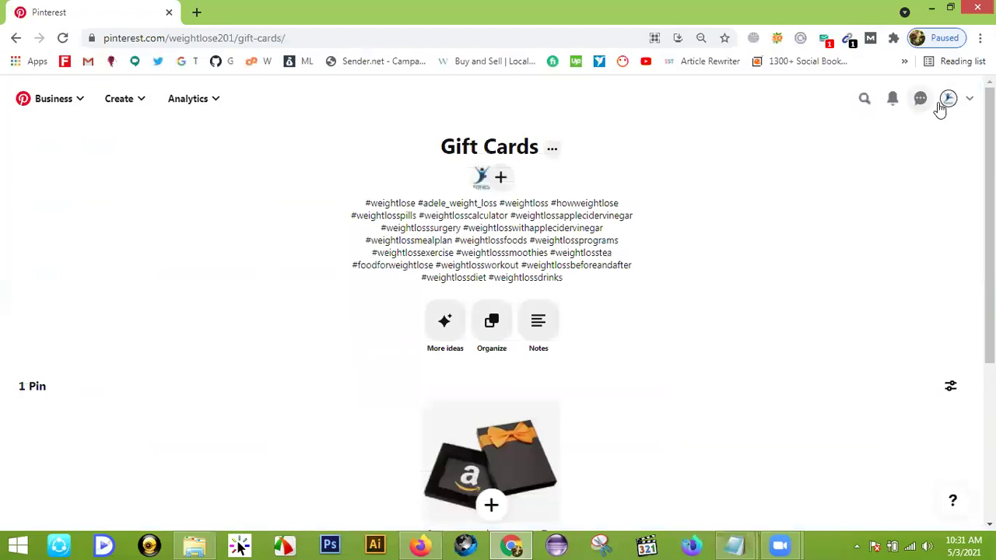
# - Open the Pinterest profile page and scroll down to the saved boards
pyautogui.click(946, 101)
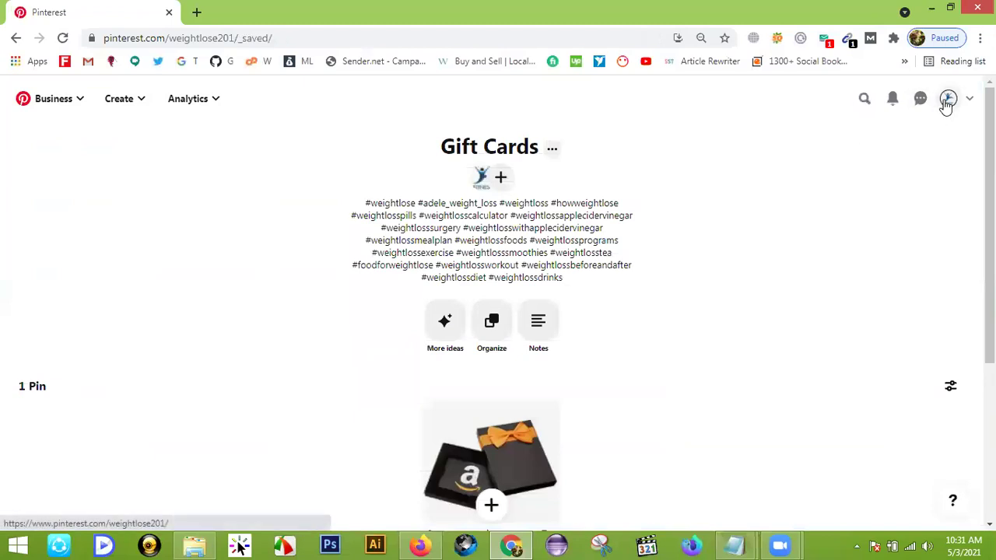
pyautogui.scroll(-2, 841, 257)
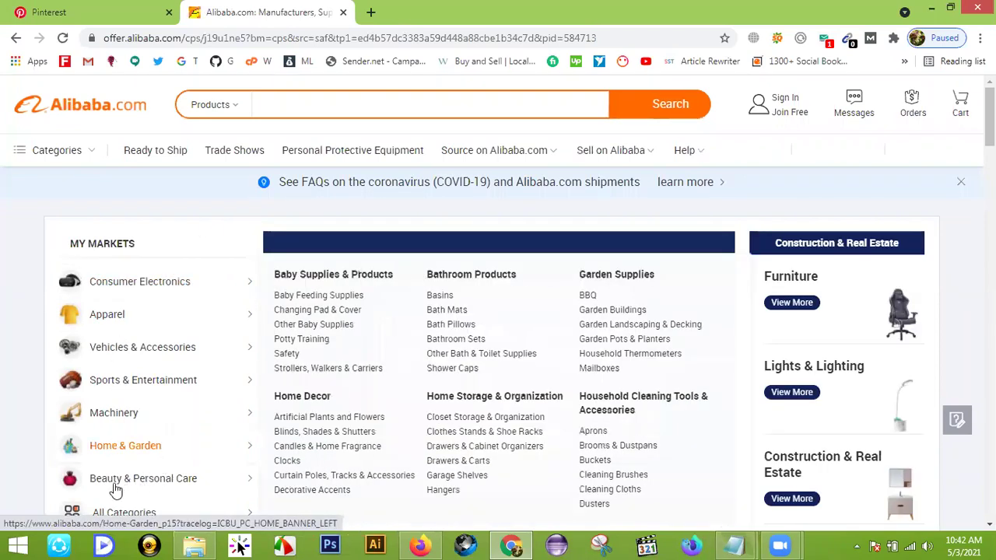
pyautogui.moveTo(156, 486)
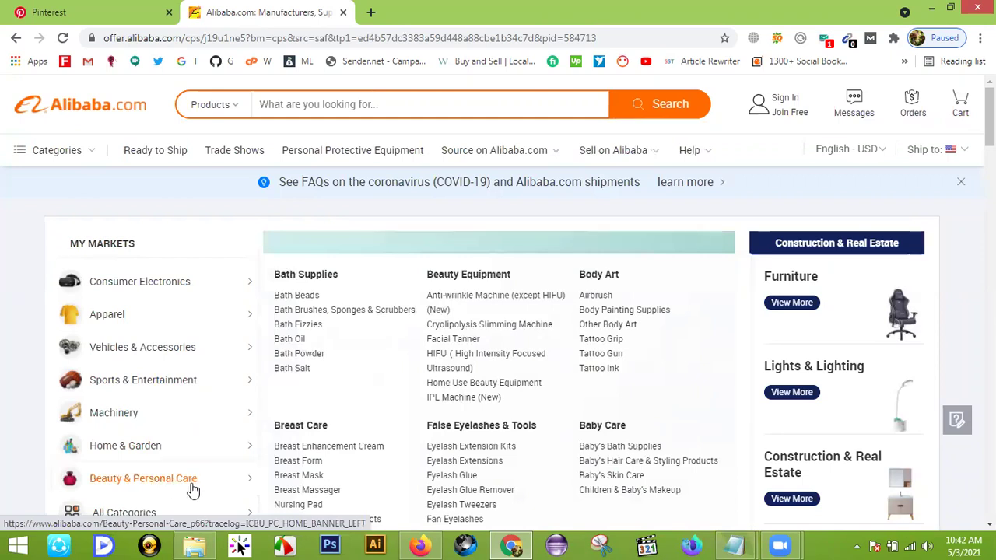
pyautogui.scroll(-1, 185, 482)
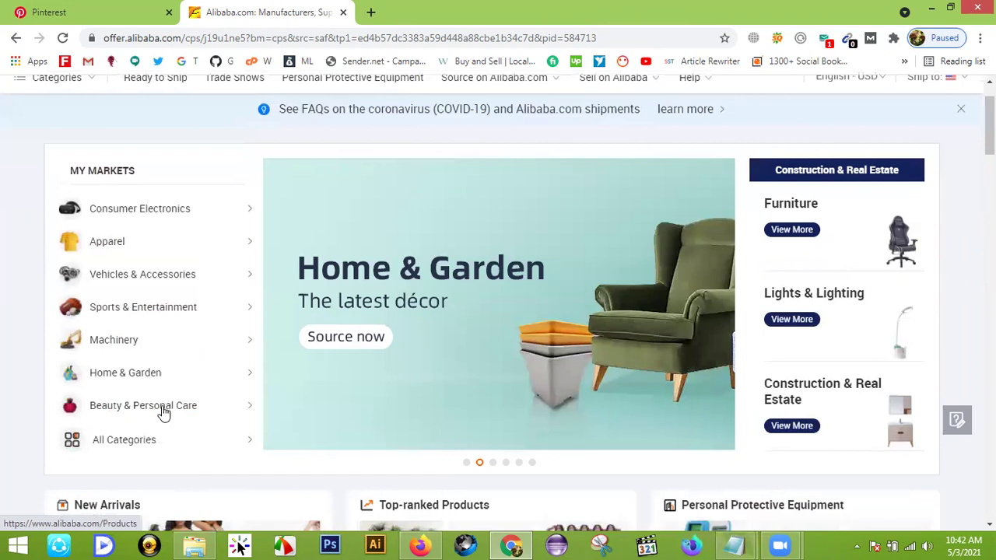
pyautogui.moveTo(163, 413)
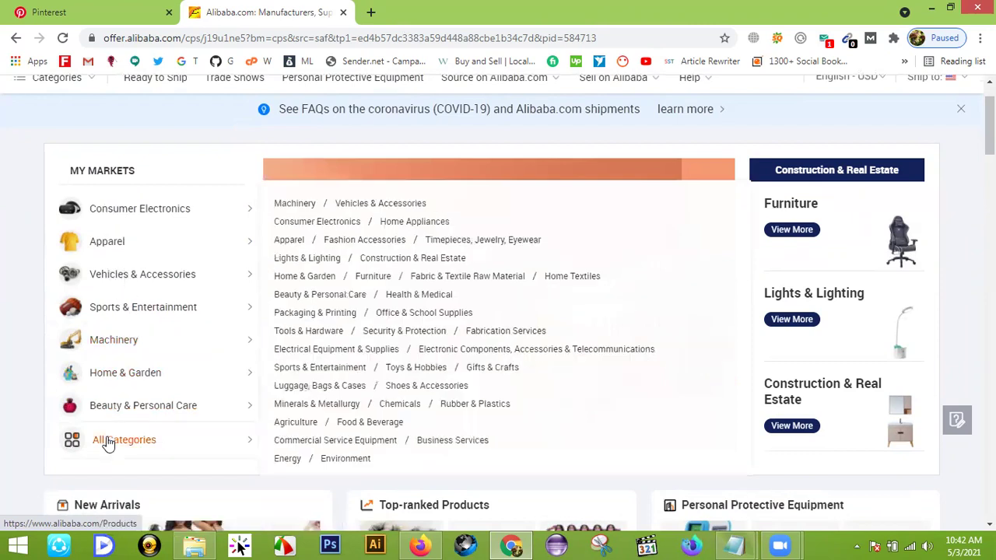
pyautogui.moveTo(117, 388)
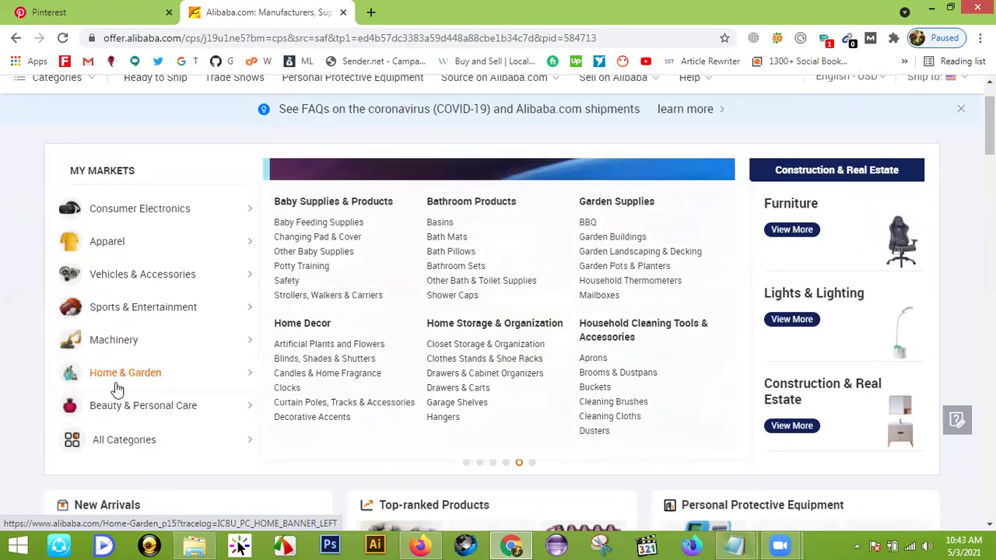
pyautogui.moveTo(115, 438)
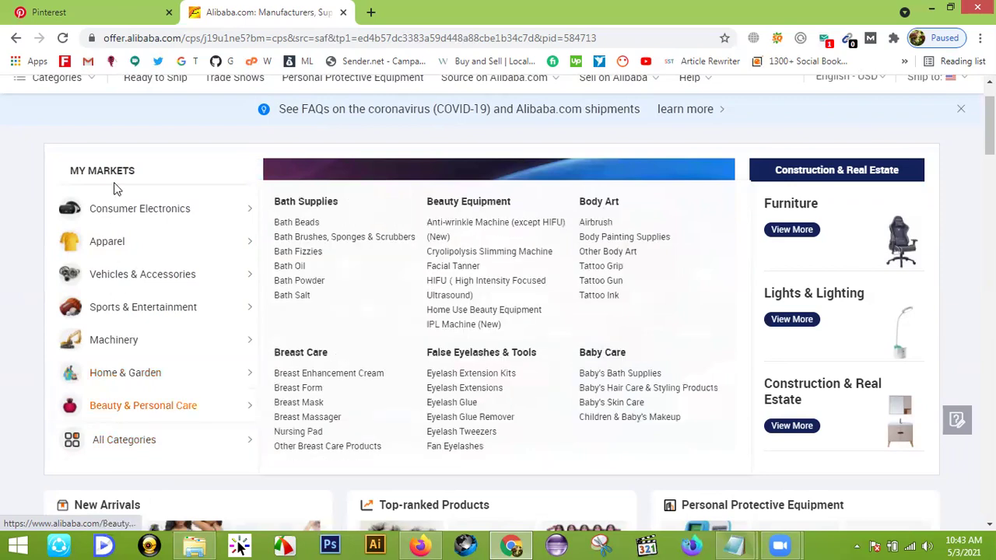
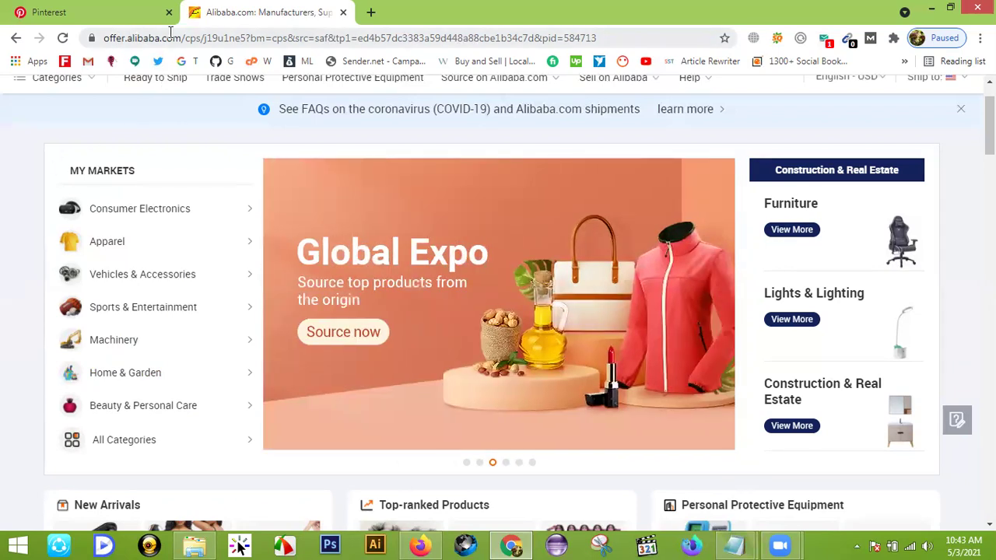
# - Open the high voltage insulation PVC electrical tape product from Alibaba's Apparel > Premium OEM Factories listing
pyautogui.moveTo(125, 238)
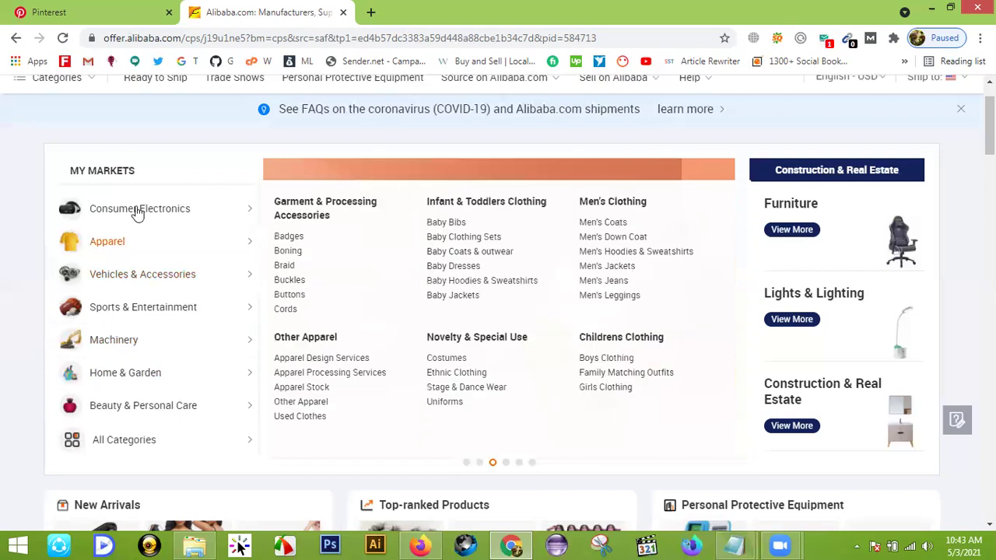
pyautogui.click(291, 242)
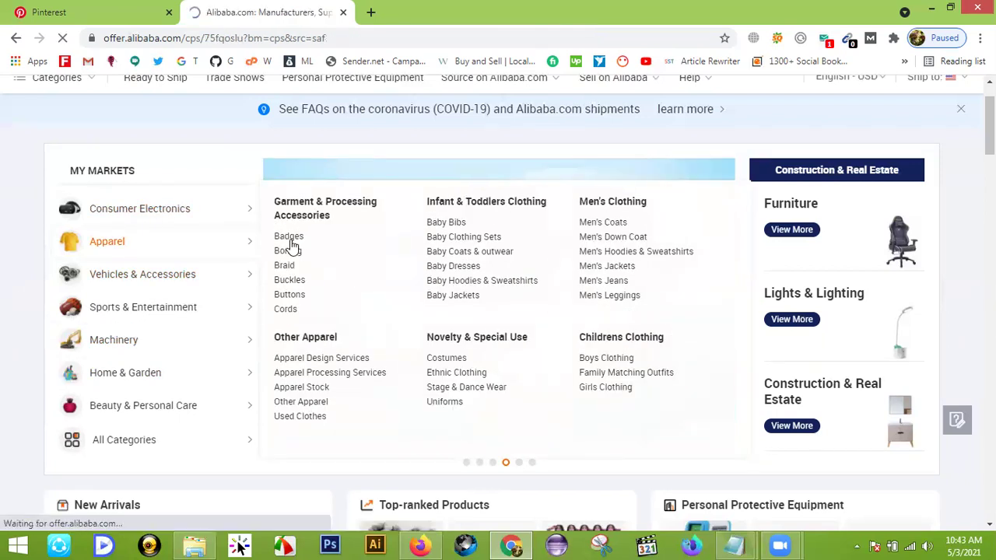
pyautogui.scroll(-5, 327, 343)
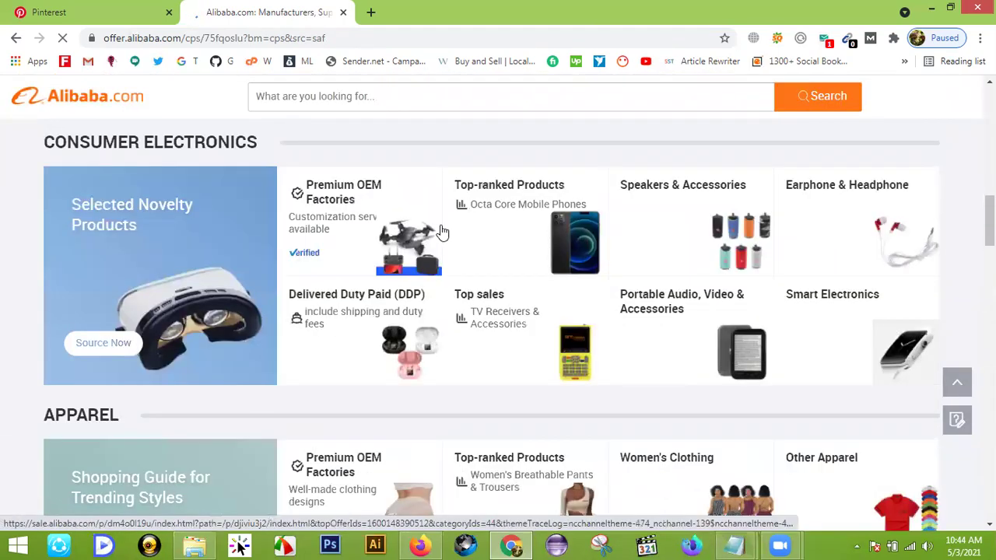
pyautogui.click(337, 204)
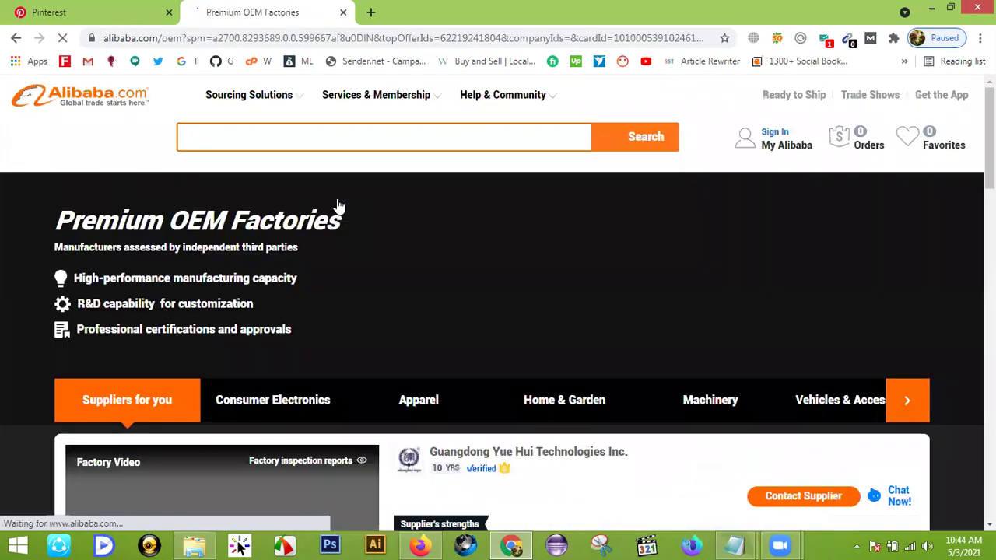
pyautogui.scroll(-5, 337, 291)
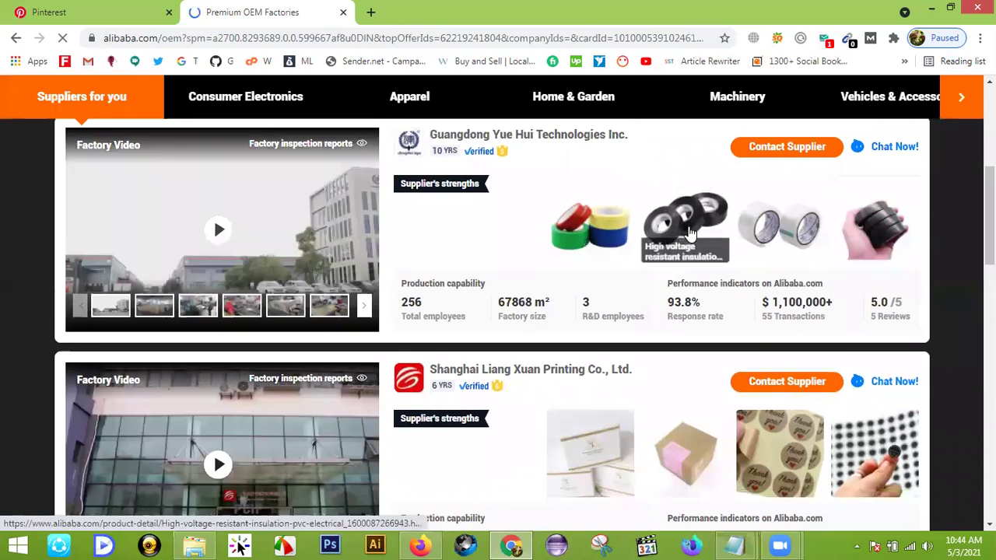
pyautogui.click(678, 228)
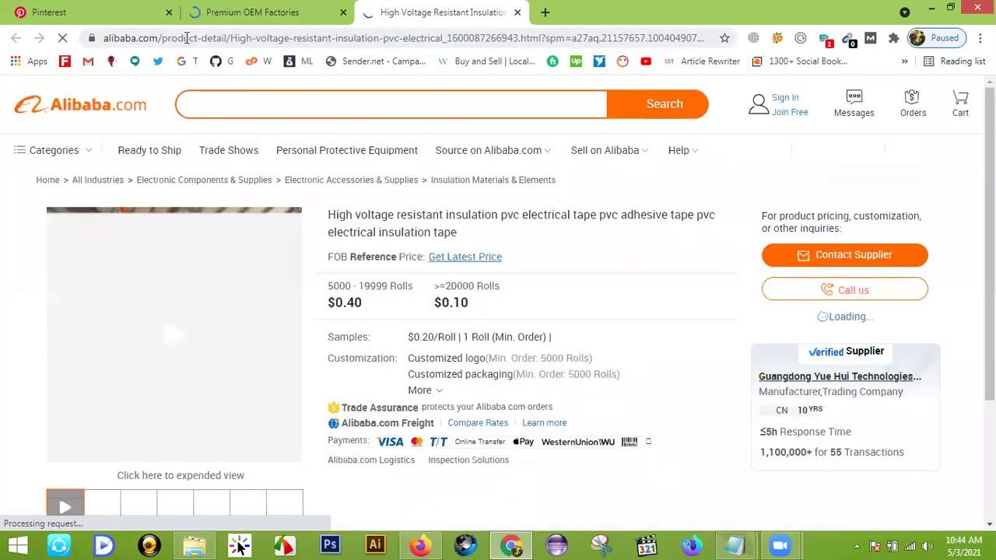
# - Generate a SEOquake Page Info report for the Alibaba tape page, then go back to Pinterest's pin builder
pyautogui.rightClick(611, 246)
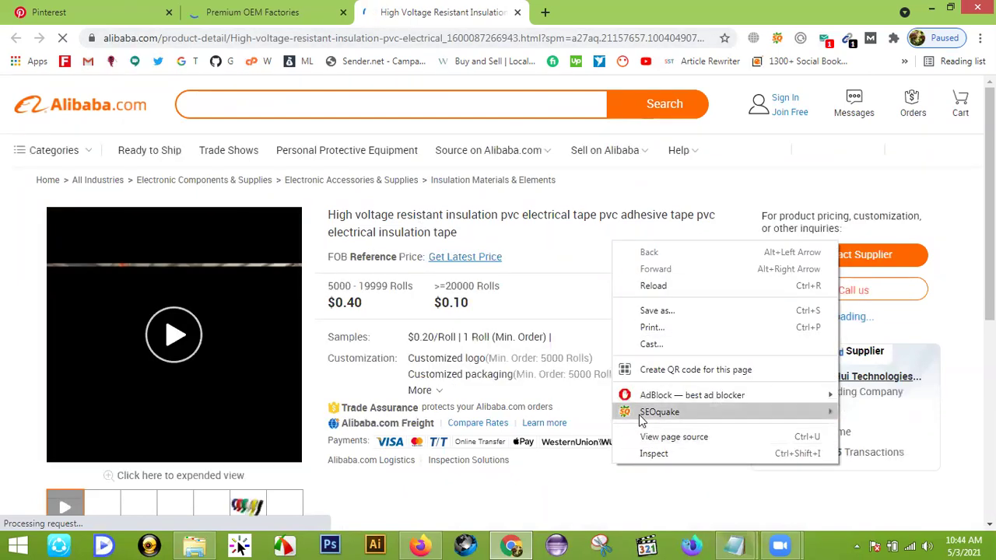
pyautogui.moveTo(778, 413)
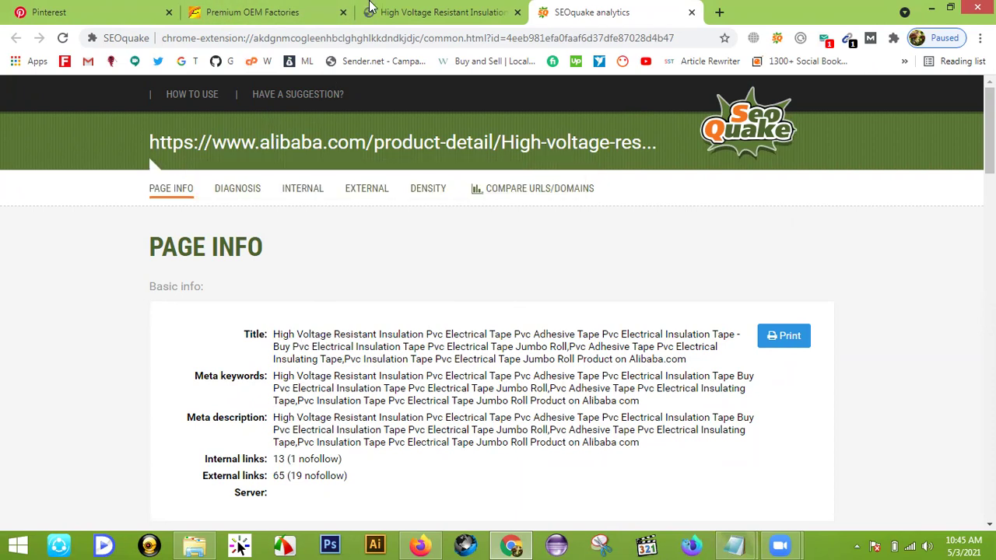
pyautogui.click(412, 12)
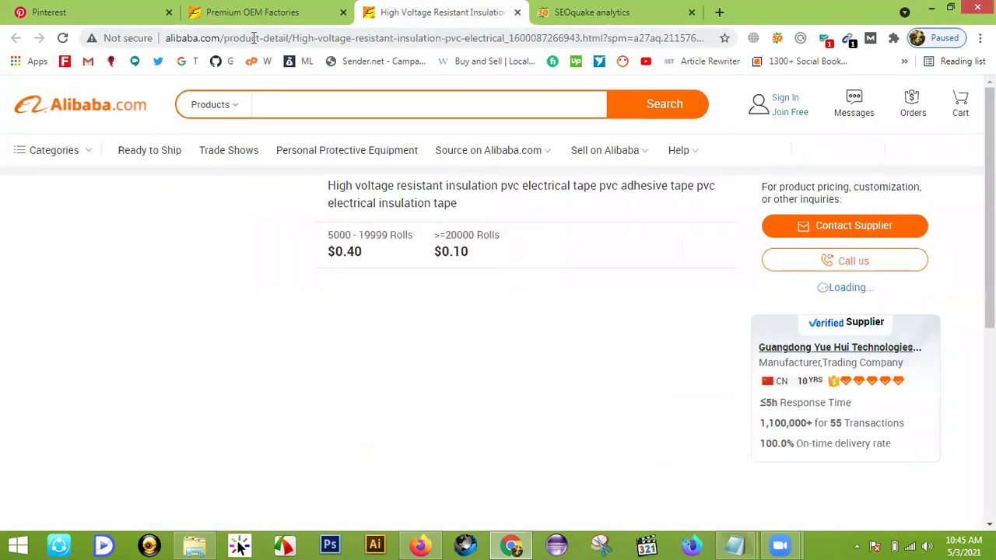
pyautogui.click(94, 14)
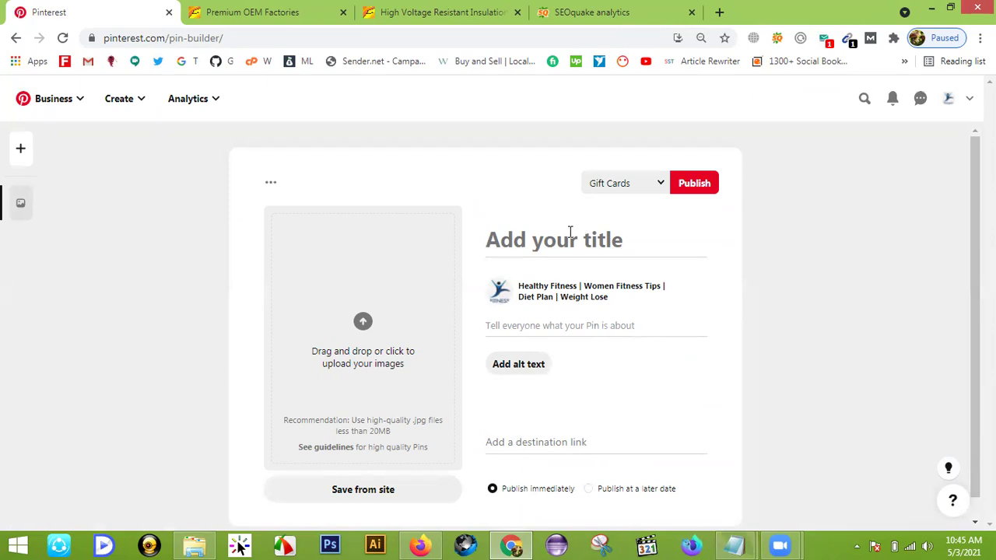
pyautogui.click(516, 238)
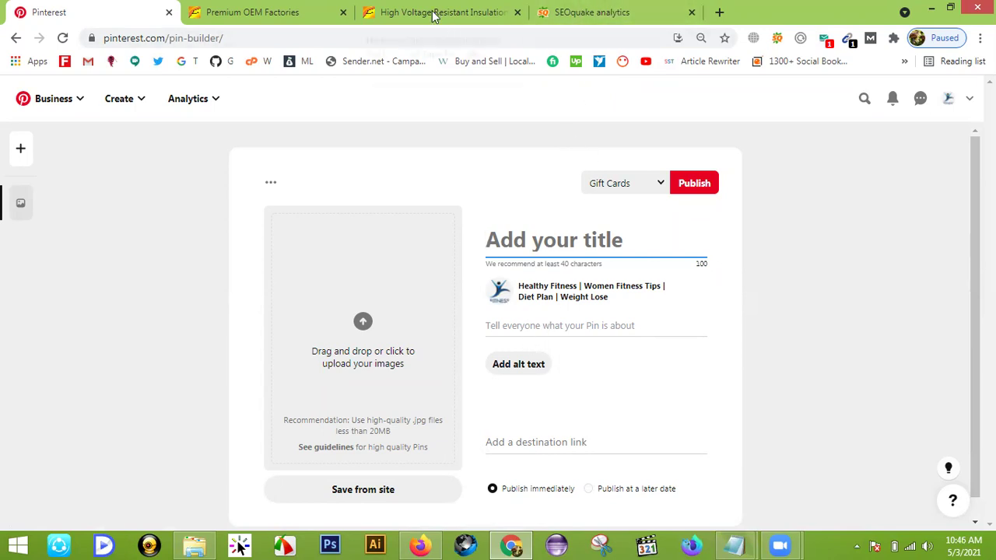
pyautogui.click(518, 441)
pyautogui.write('https://gohere.pl/p/Pv7c/q81H/xMqY')
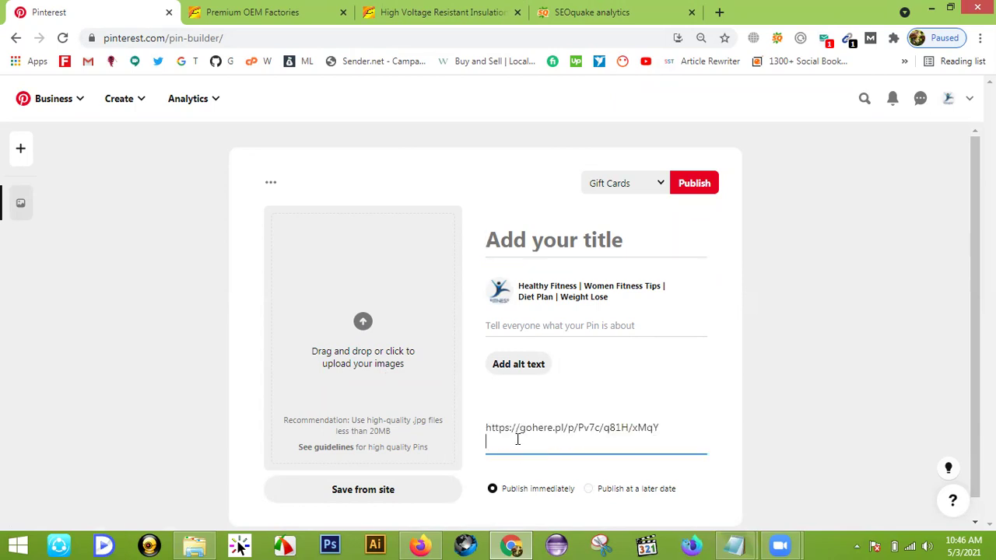
pyautogui.press('BackSpace')
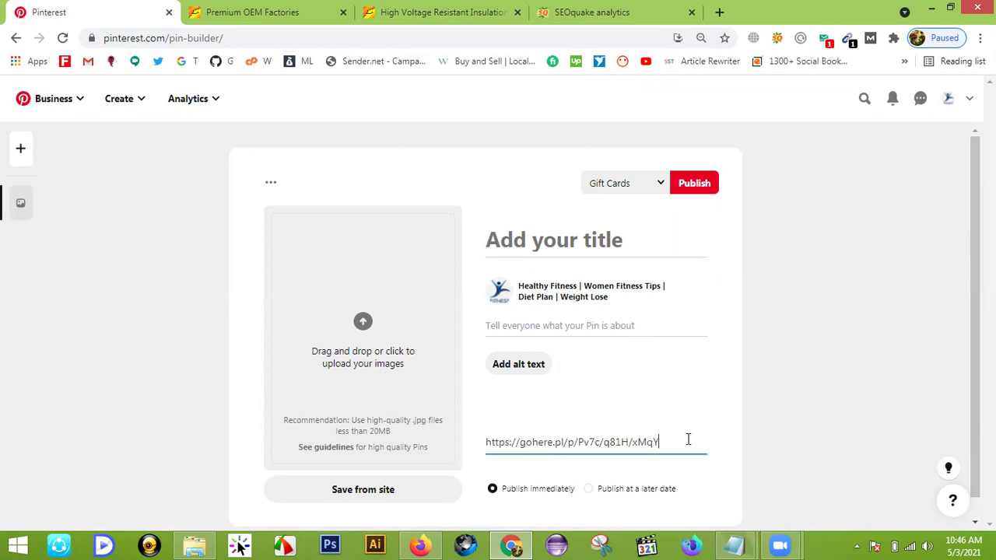
pyautogui.click(817, 423)
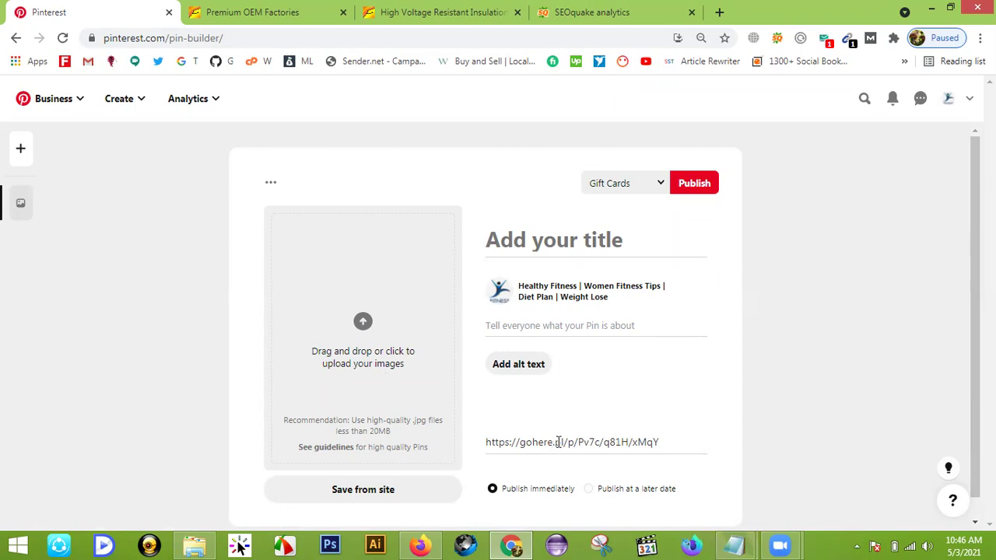
# - Review the insulation tape and Premium OEM Factories pages, then return to the pin builder
pyautogui.click(418, 7)
pyautogui.click(274, 12)
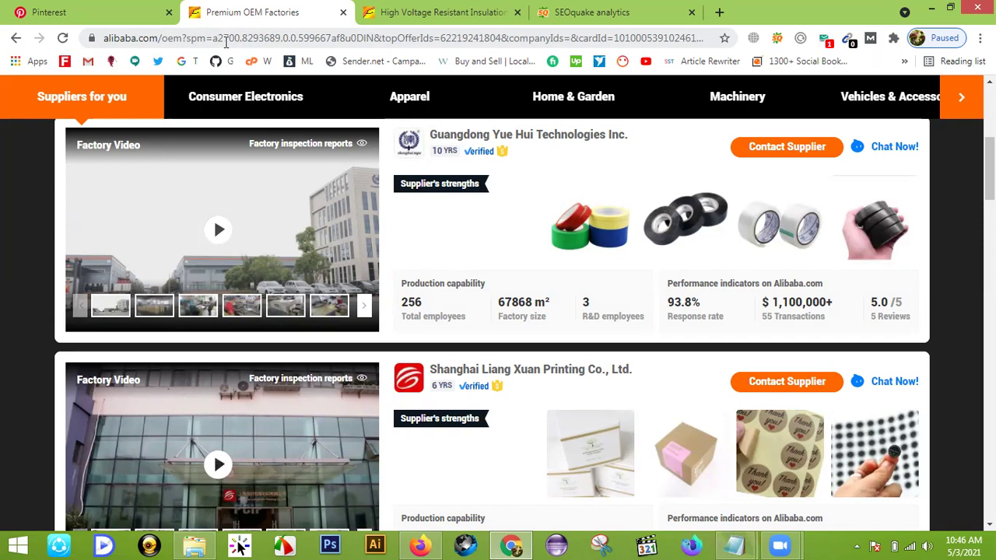
pyautogui.click(98, 14)
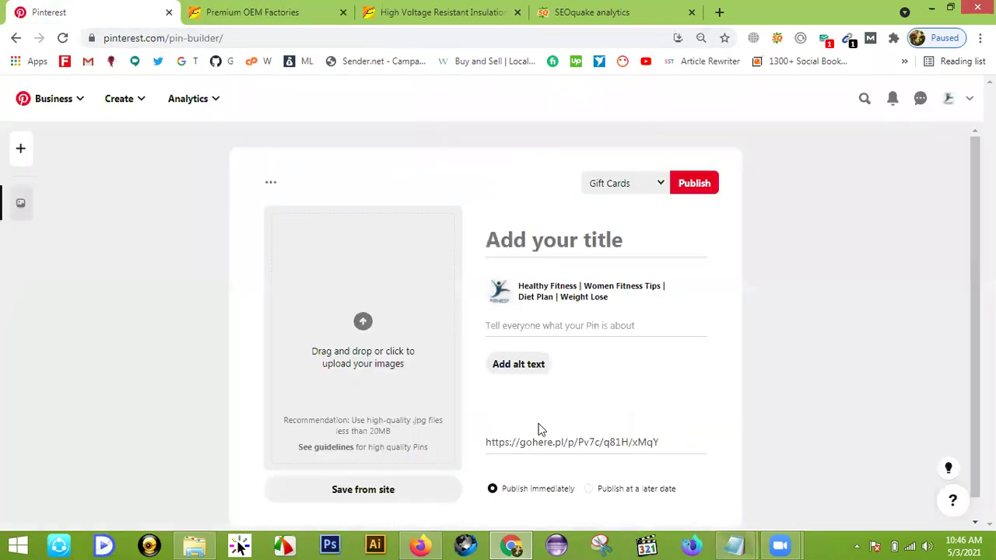